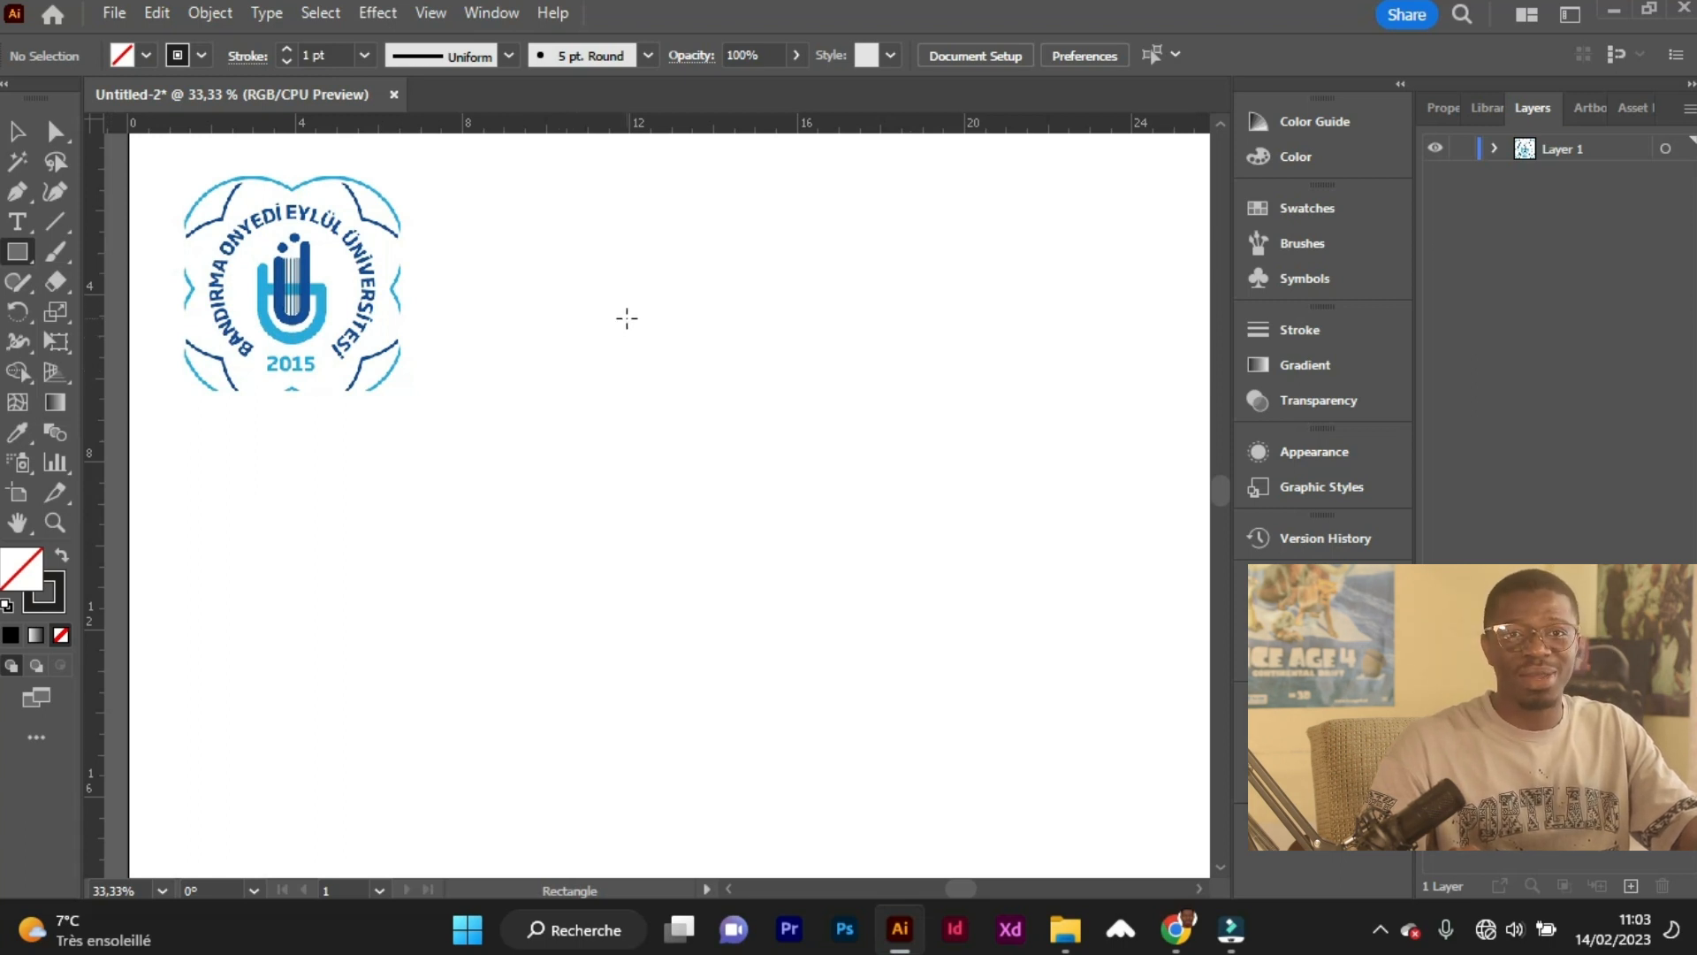
Draw a small unfilled square with a black outline to the right of the logo image.
left_click_drag(559, 256, 633, 343)
left_click(15, 132)
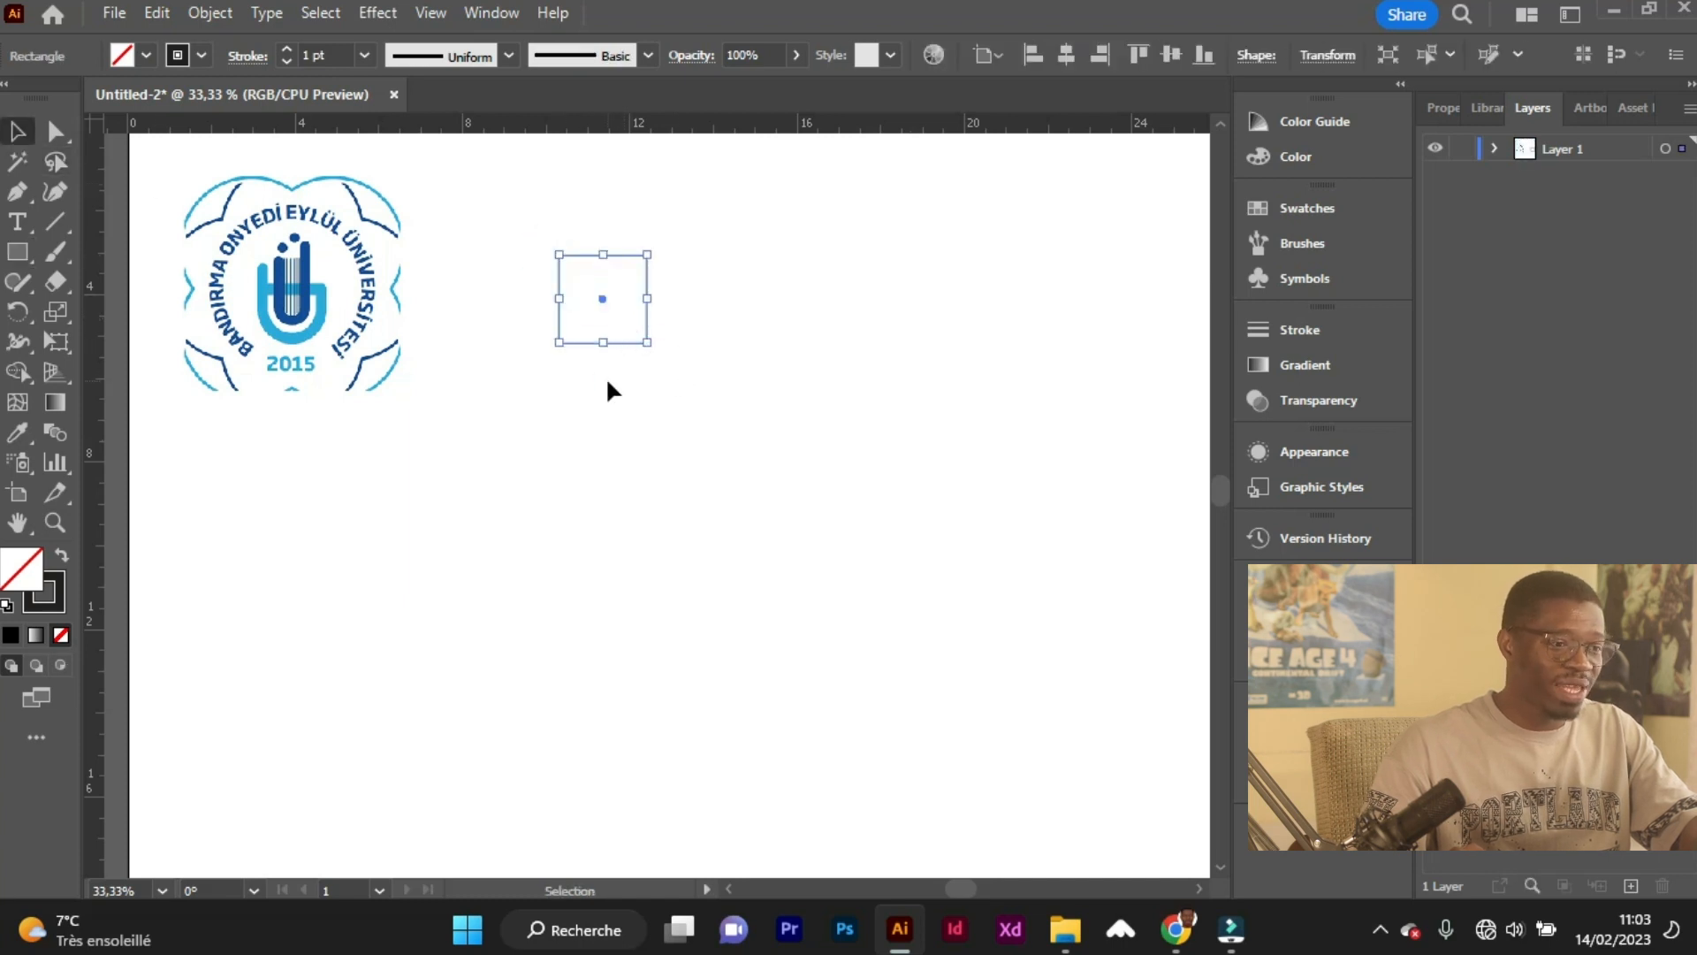
left_click(606, 377)
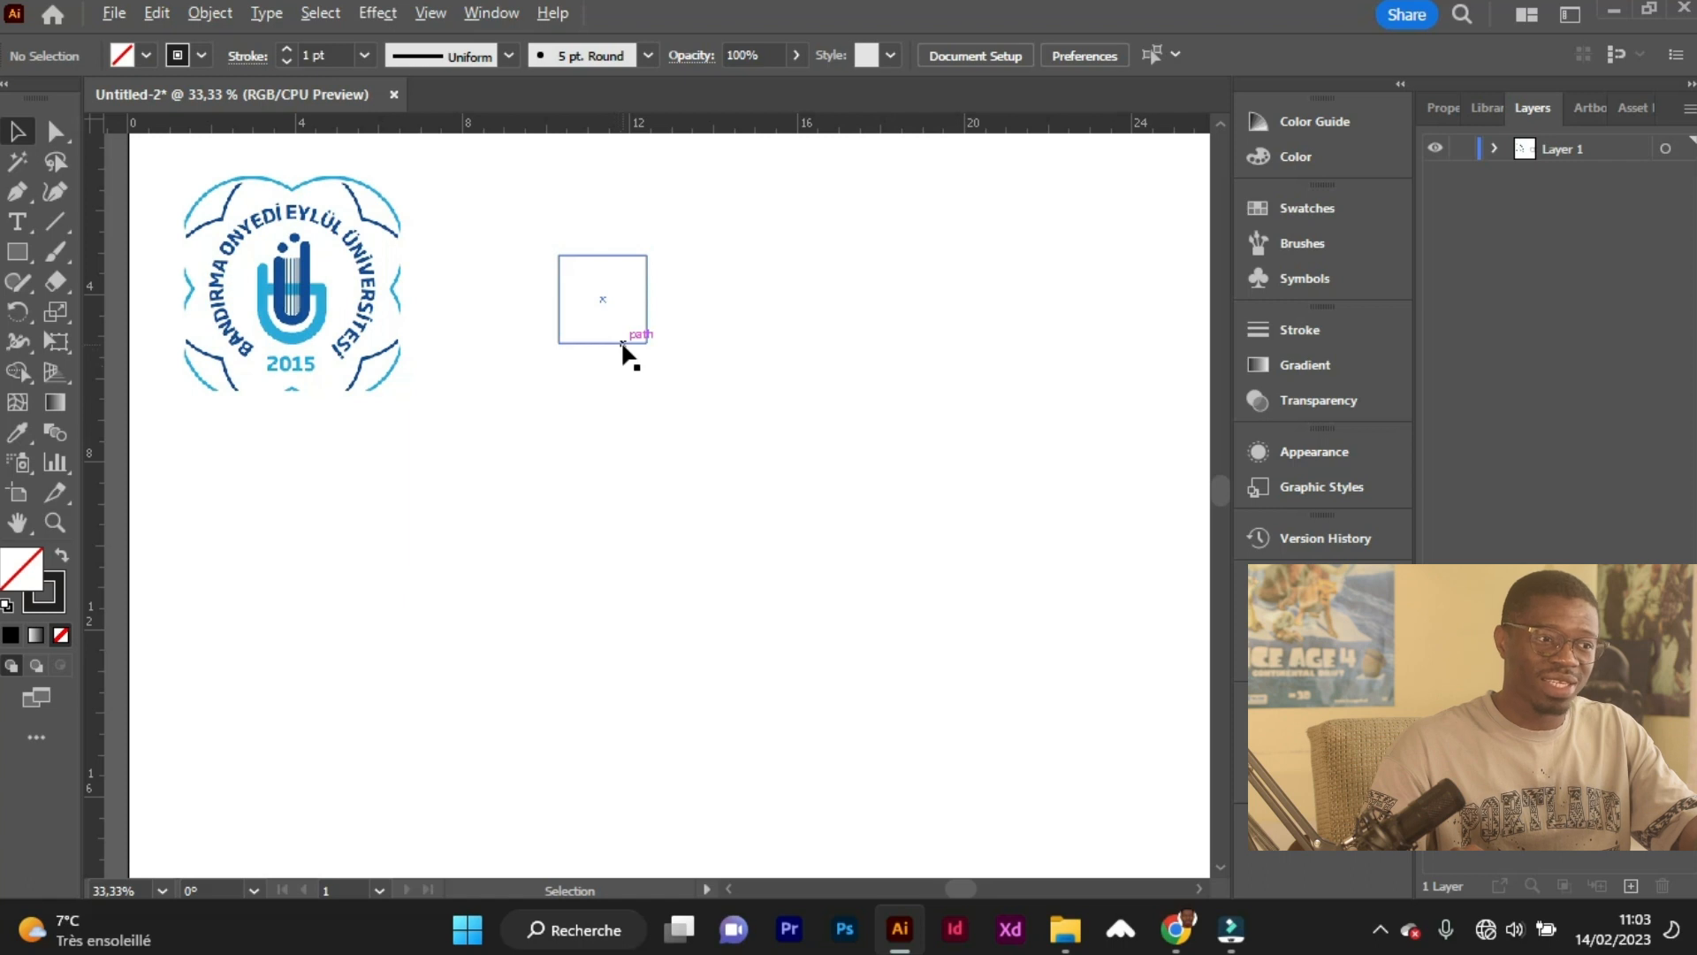
Duplicate the small square directly below itself so the two squares share an edge.
left_click_drag(623, 344, 622, 430)
left_click(616, 474)
scroll(629, 401, "up", 2)
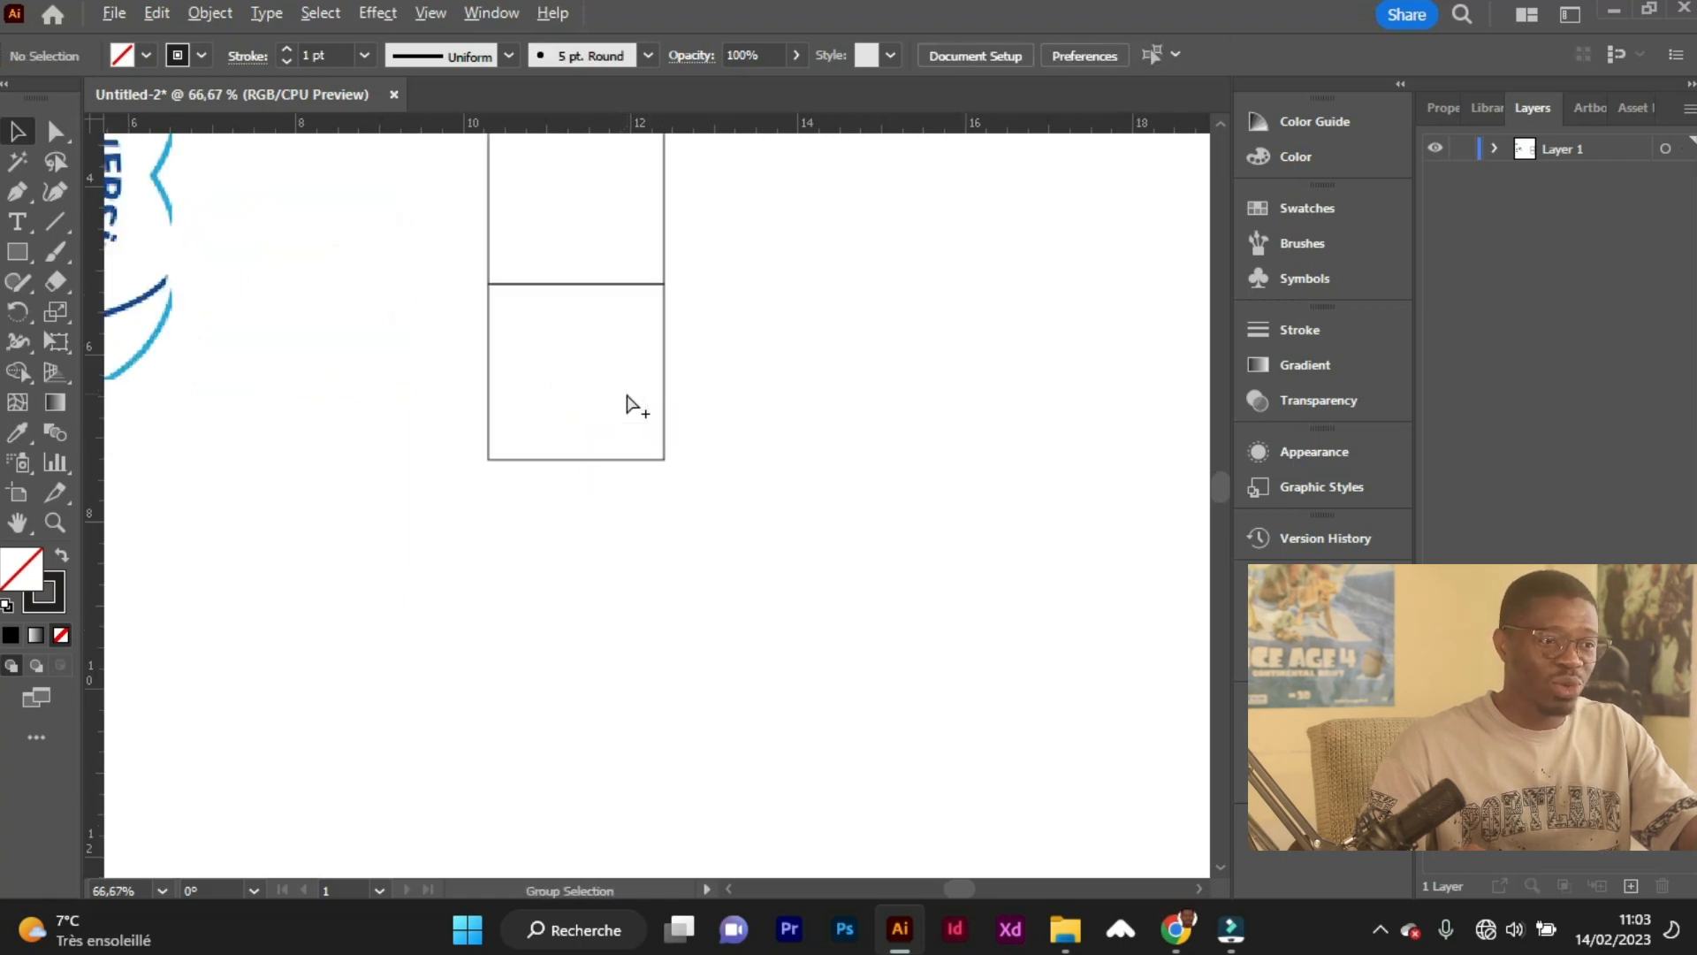
scroll(385, 314, "up", 3)
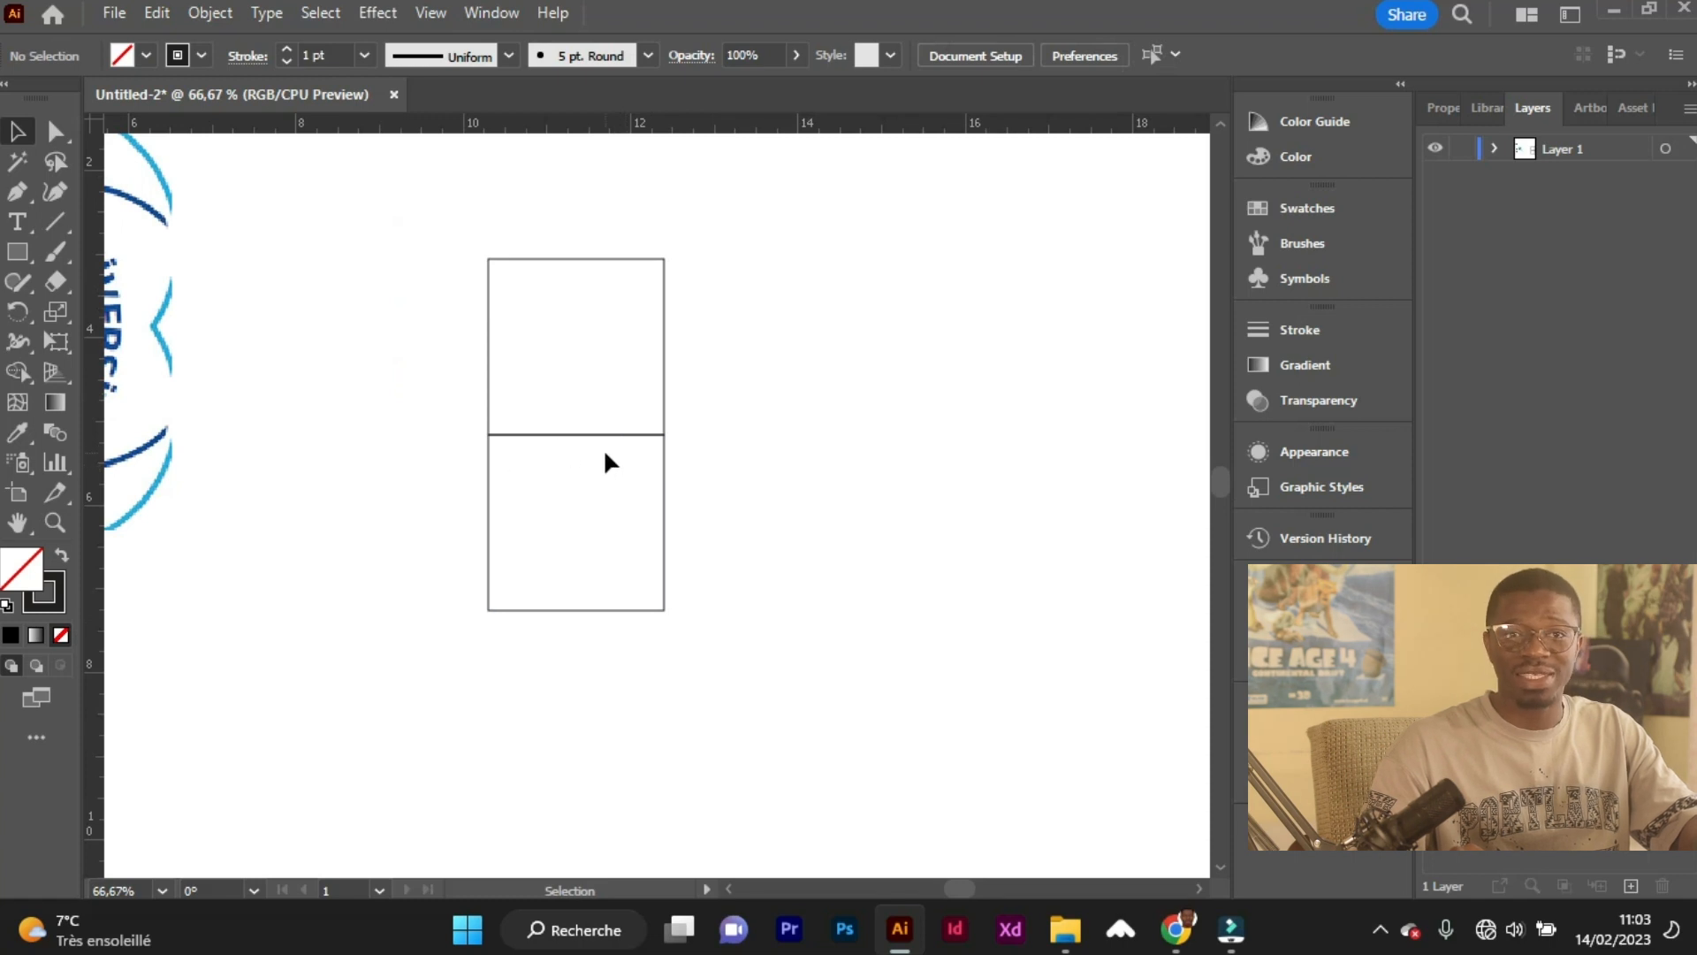
scroll(557, 486, "down", 3)
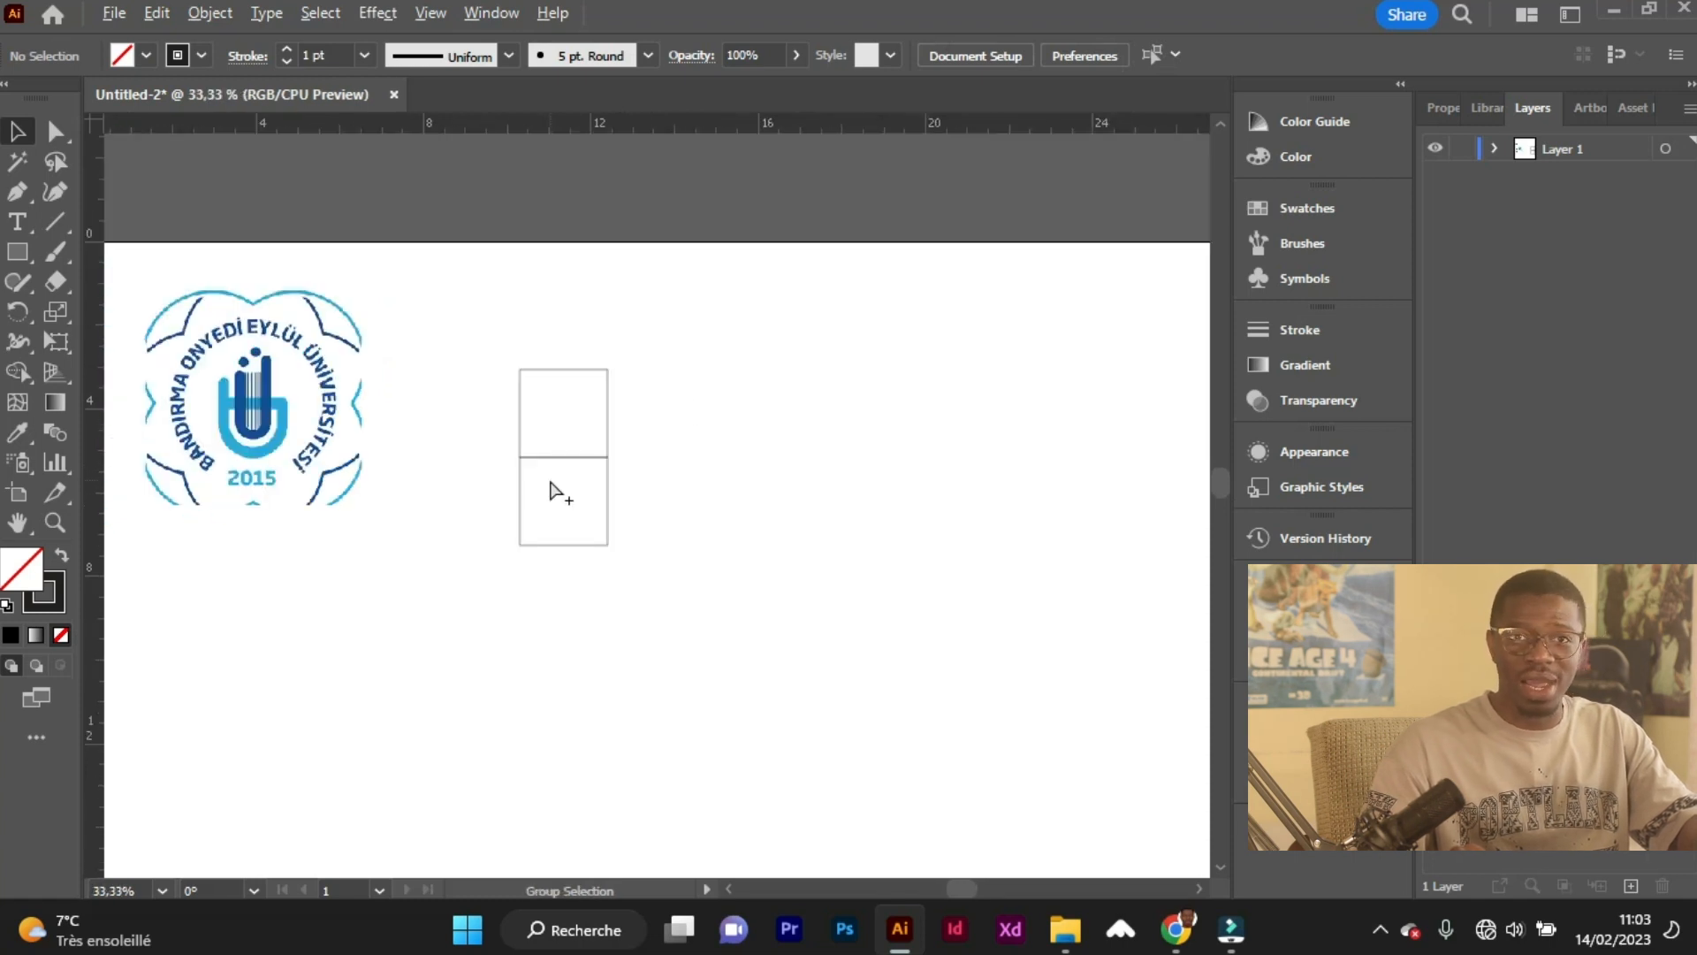
Draw a square beside the two small squares spanning their combined height, and a larger square beneath all three spanning their full width.
left_click(18, 258)
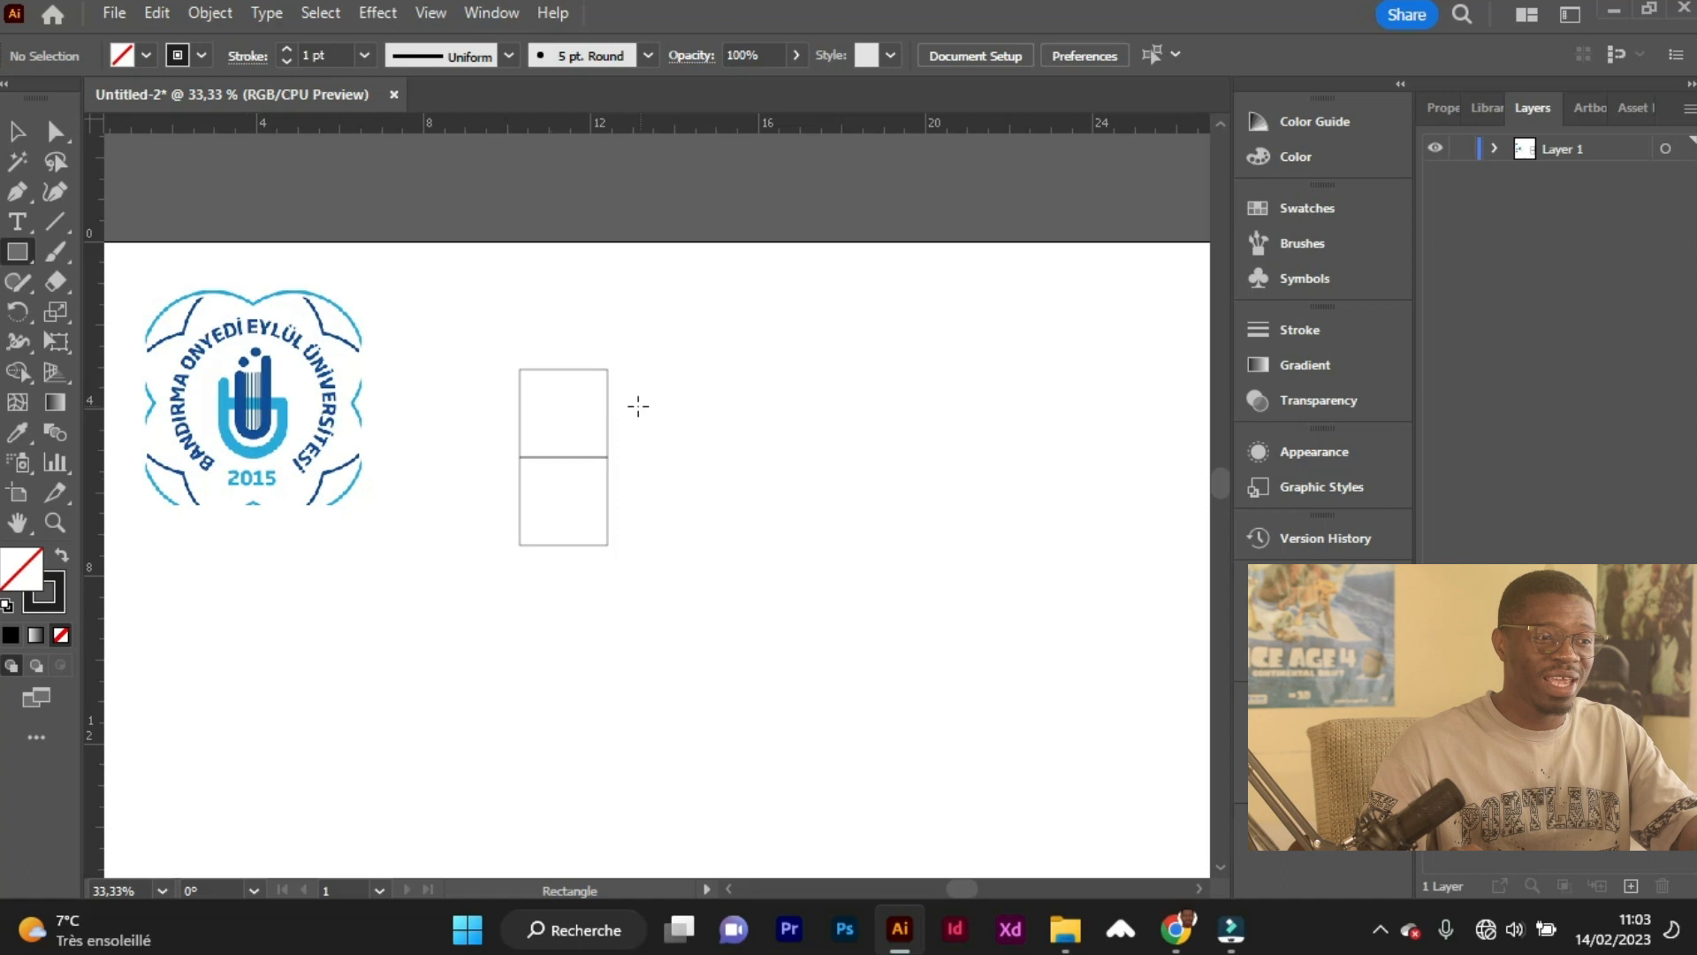
left_click_drag(608, 370, 720, 542)
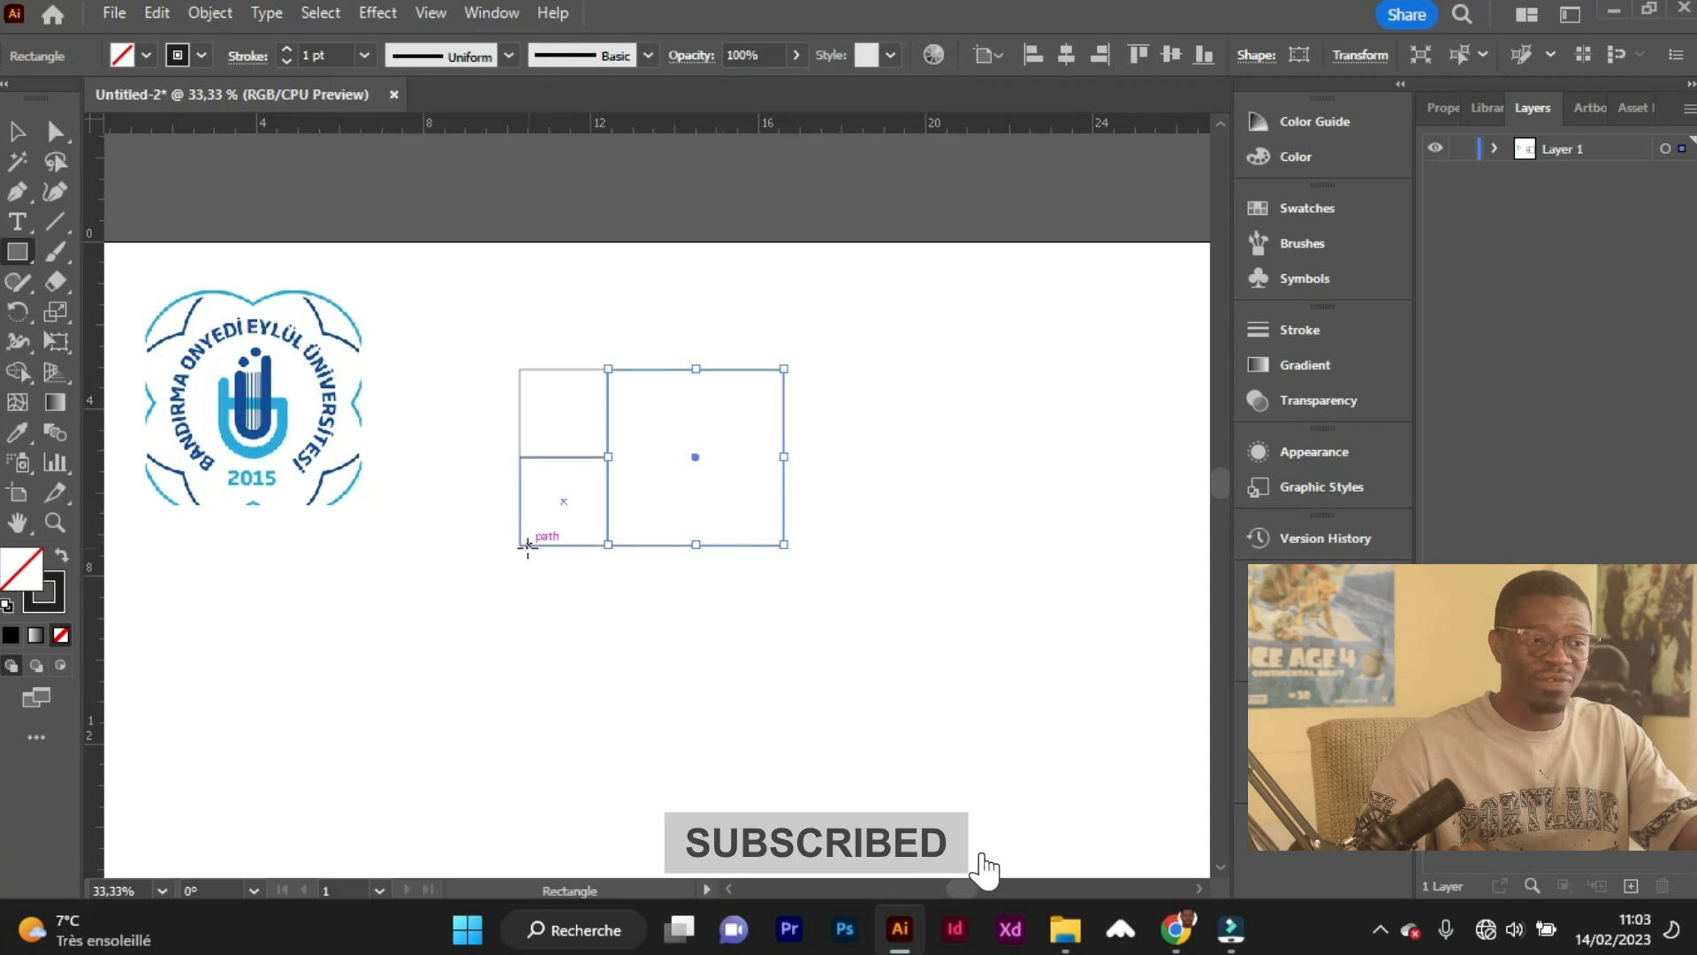
left_click_drag(521, 545, 717, 811)
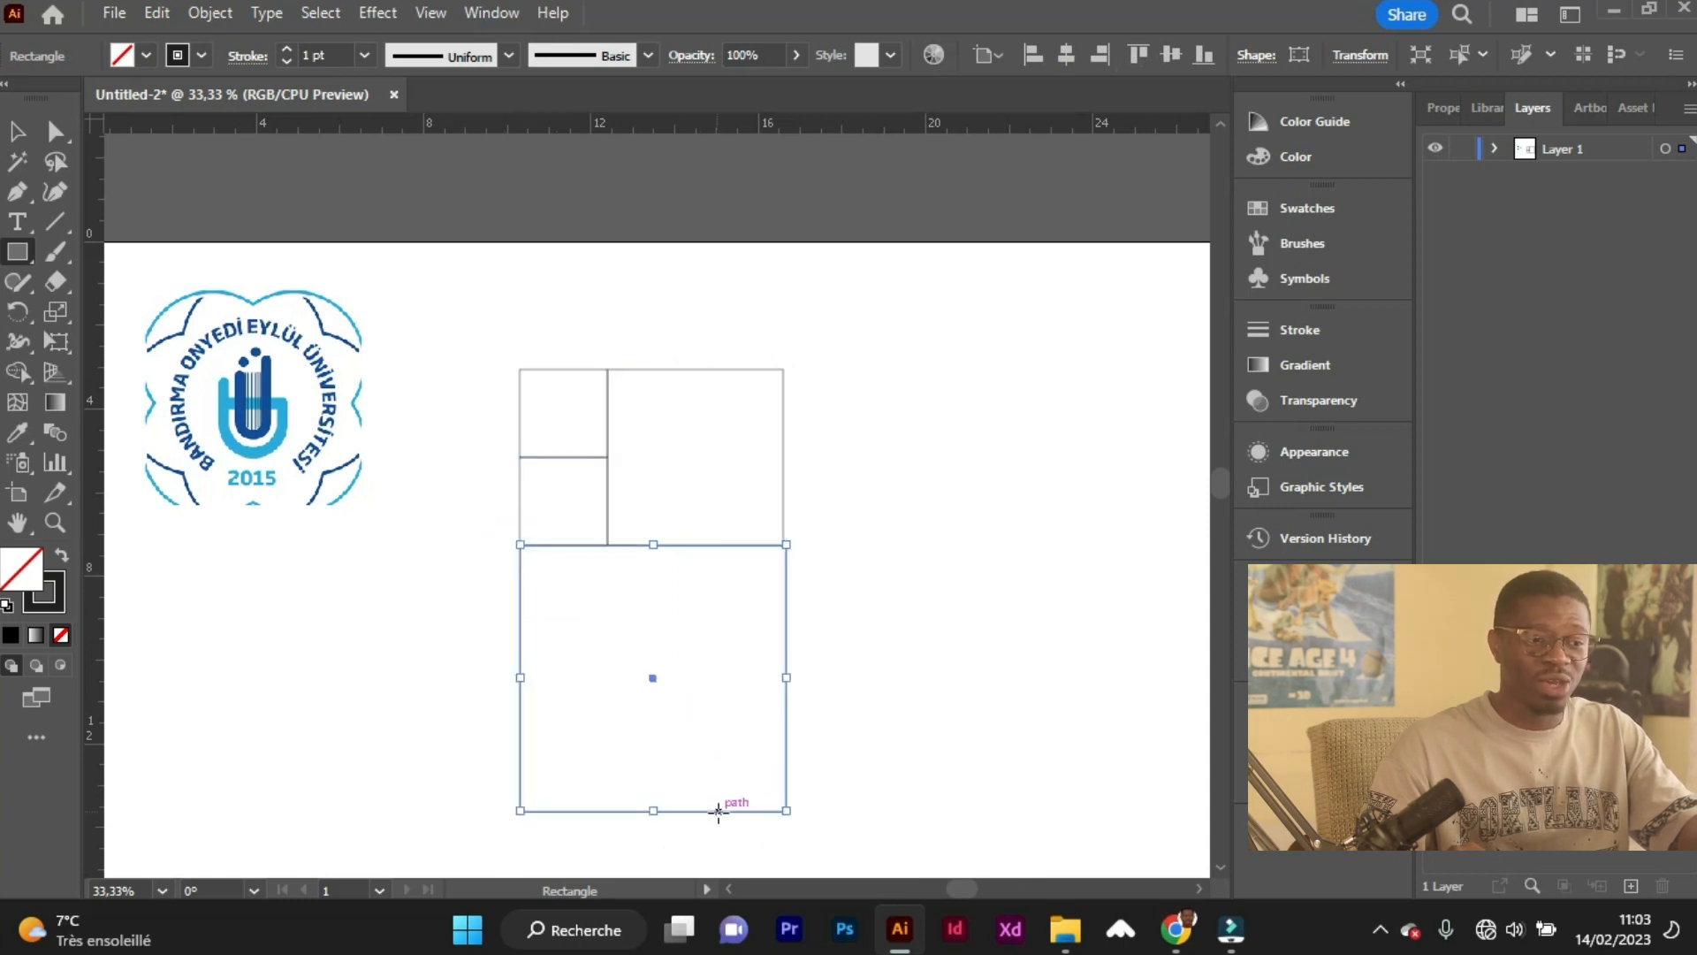
left_click(19, 135)
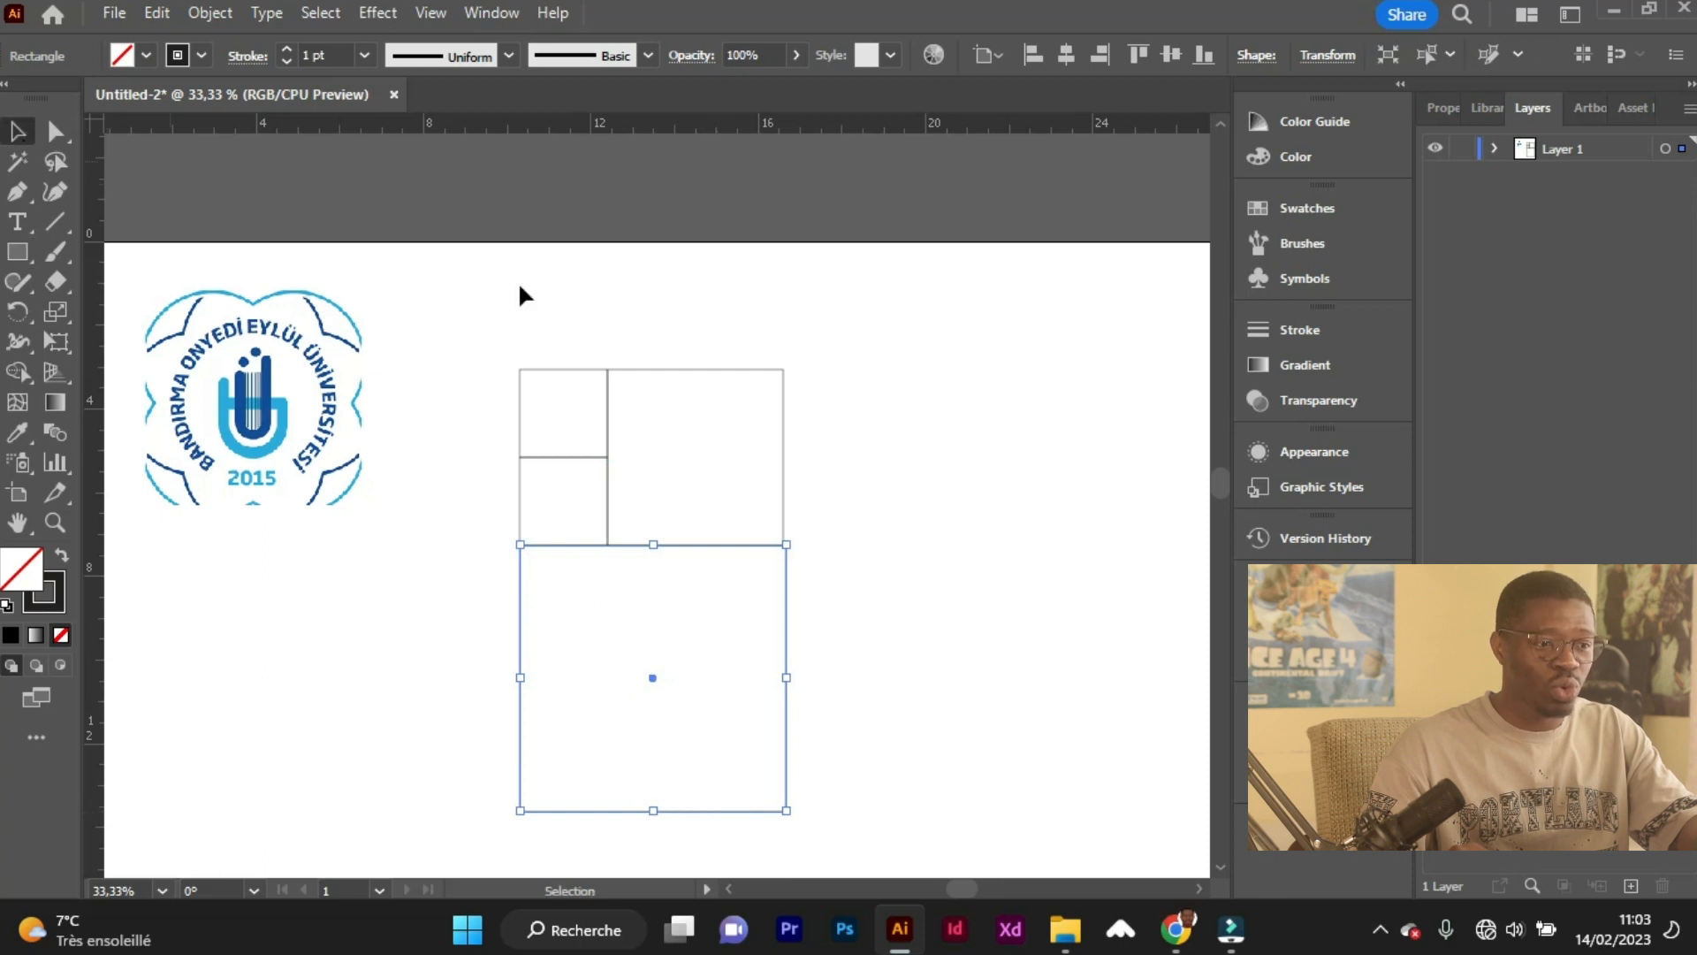
left_click(892, 521)
Scale the large lower square down slightly so its side edge aligns with the squares above it.
scroll(838, 587, "up", 2)
scroll(767, 569, "down", 2)
scroll(823, 584, "down", 5)
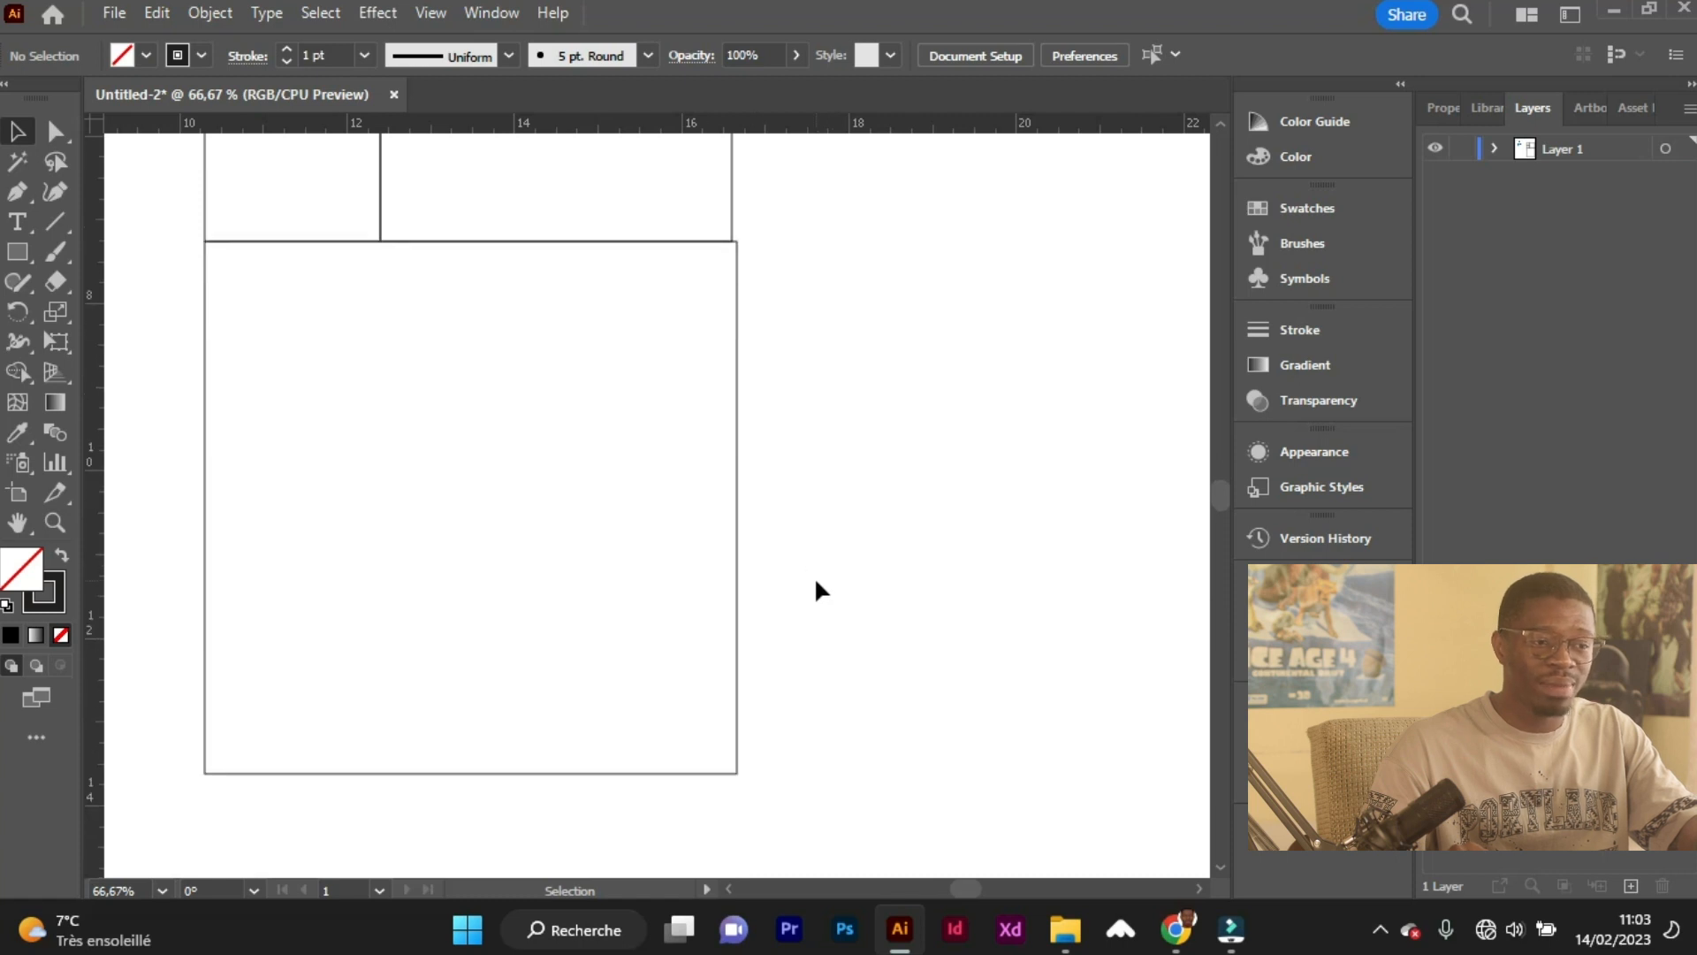
left_click(737, 663)
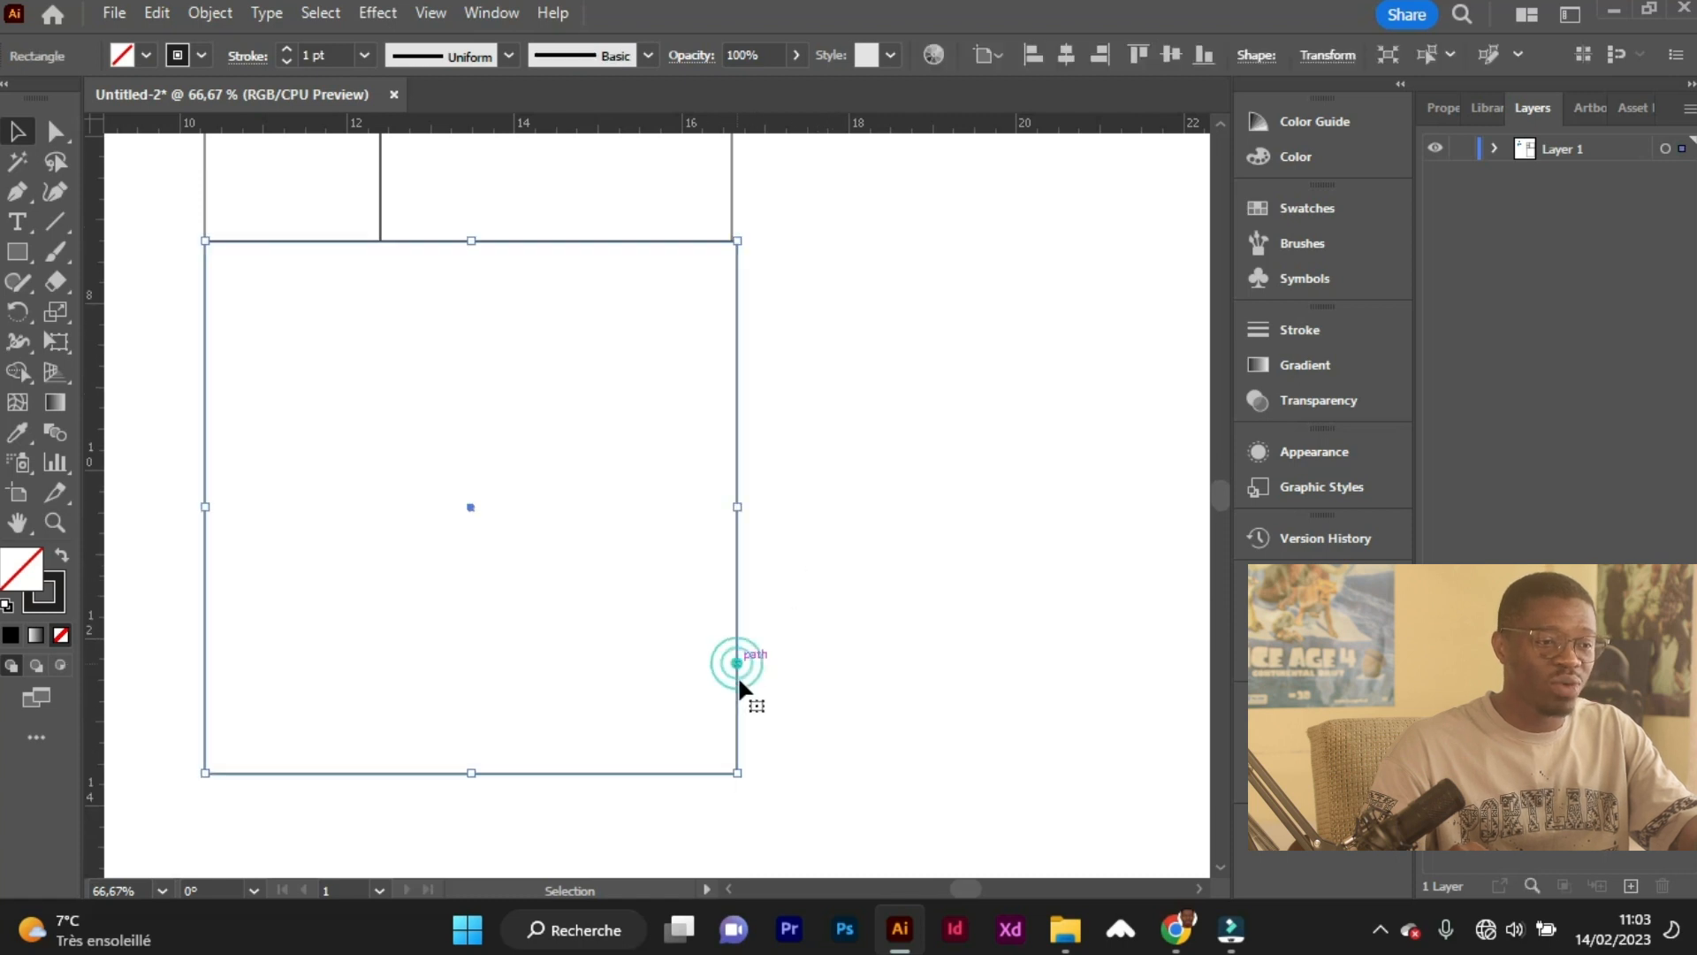
left_click_drag(739, 774, 732, 770)
left_click(799, 739)
left_click(727, 758)
left_click(823, 741)
Draw the largest square to the right of the arrangement, spanning its full height.
scroll(661, 377, "down", 1)
scroll(695, 279, "up", 2)
scroll(654, 426, "down", 3)
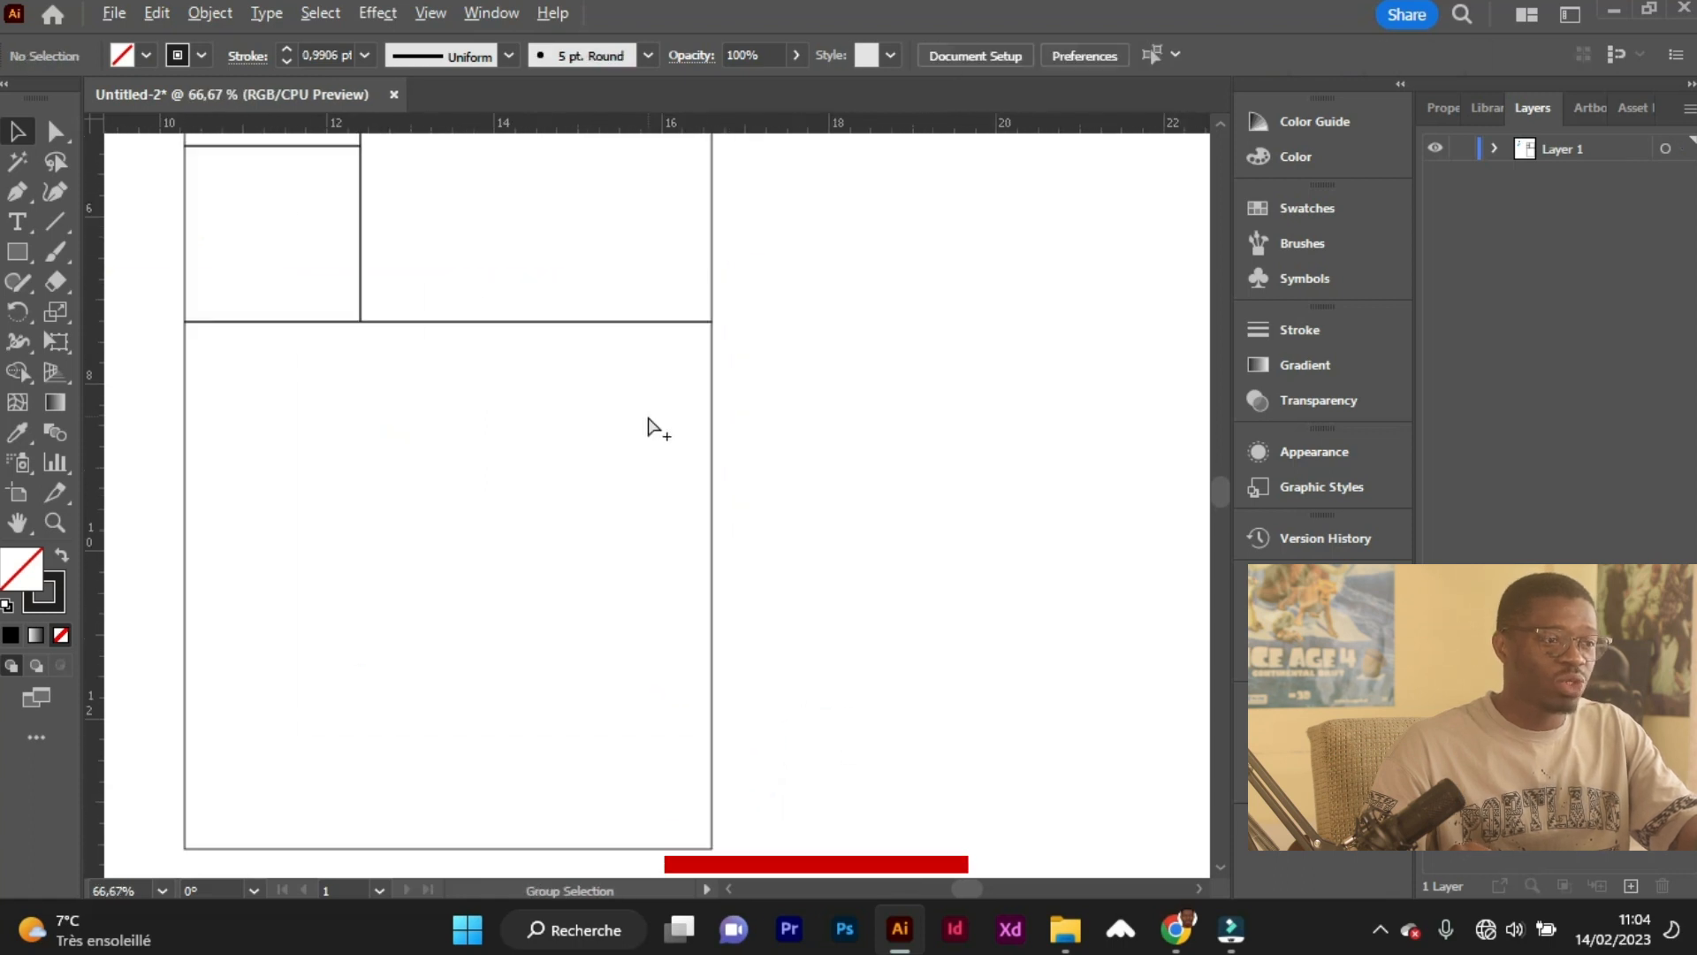
left_click(18, 252)
mouse_move(679, 193)
left_mouse_down()
mouse_move(814, 379)
mouse_move(903, 633)
left_mouse_up()
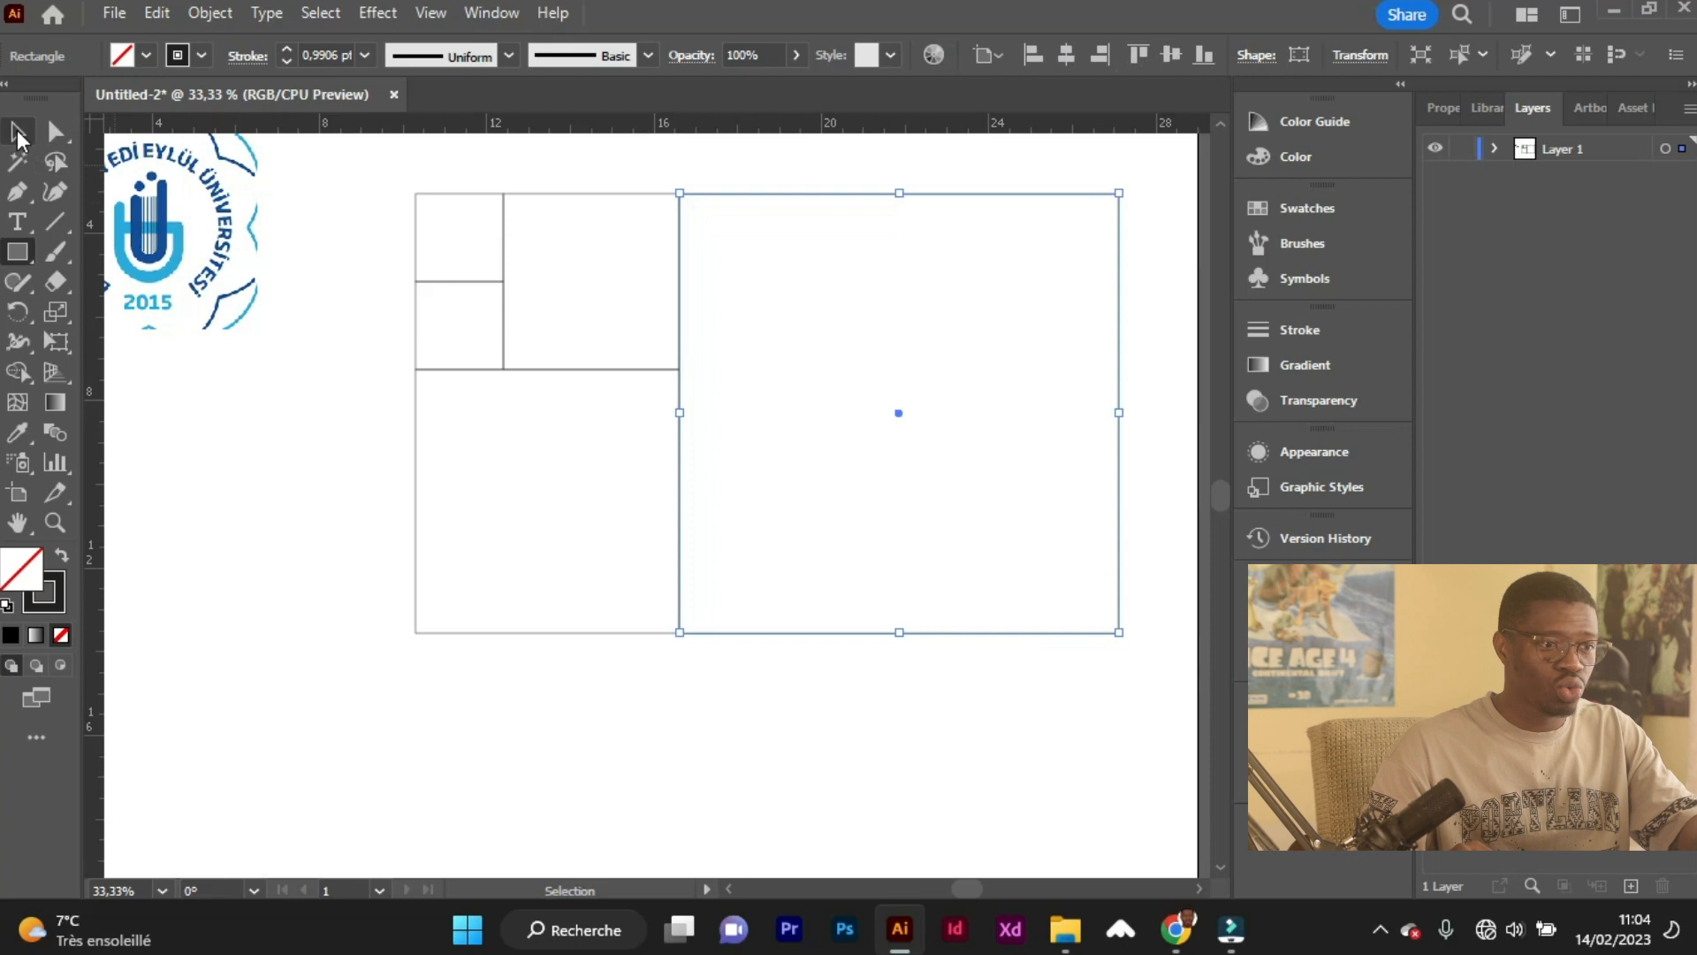
left_click(17, 132)
left_click(741, 653)
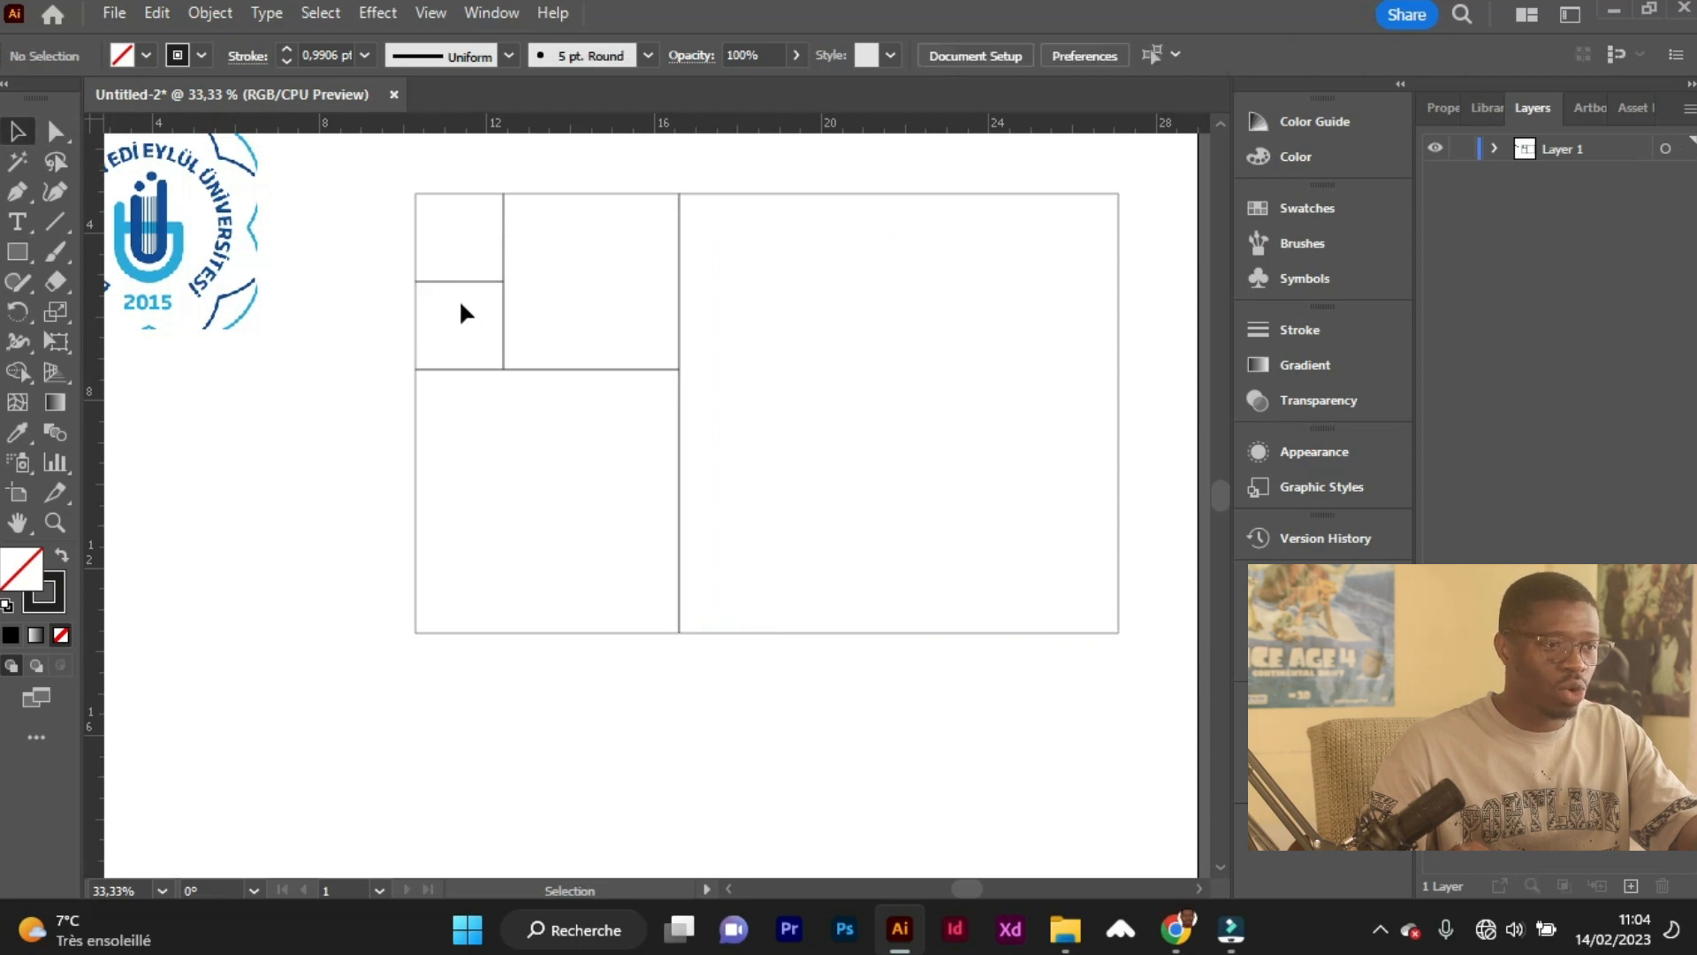
Group all five squares of the Fibonacci grid into one object.
left_click_drag(394, 178, 1143, 666)
right_click(1089, 612)
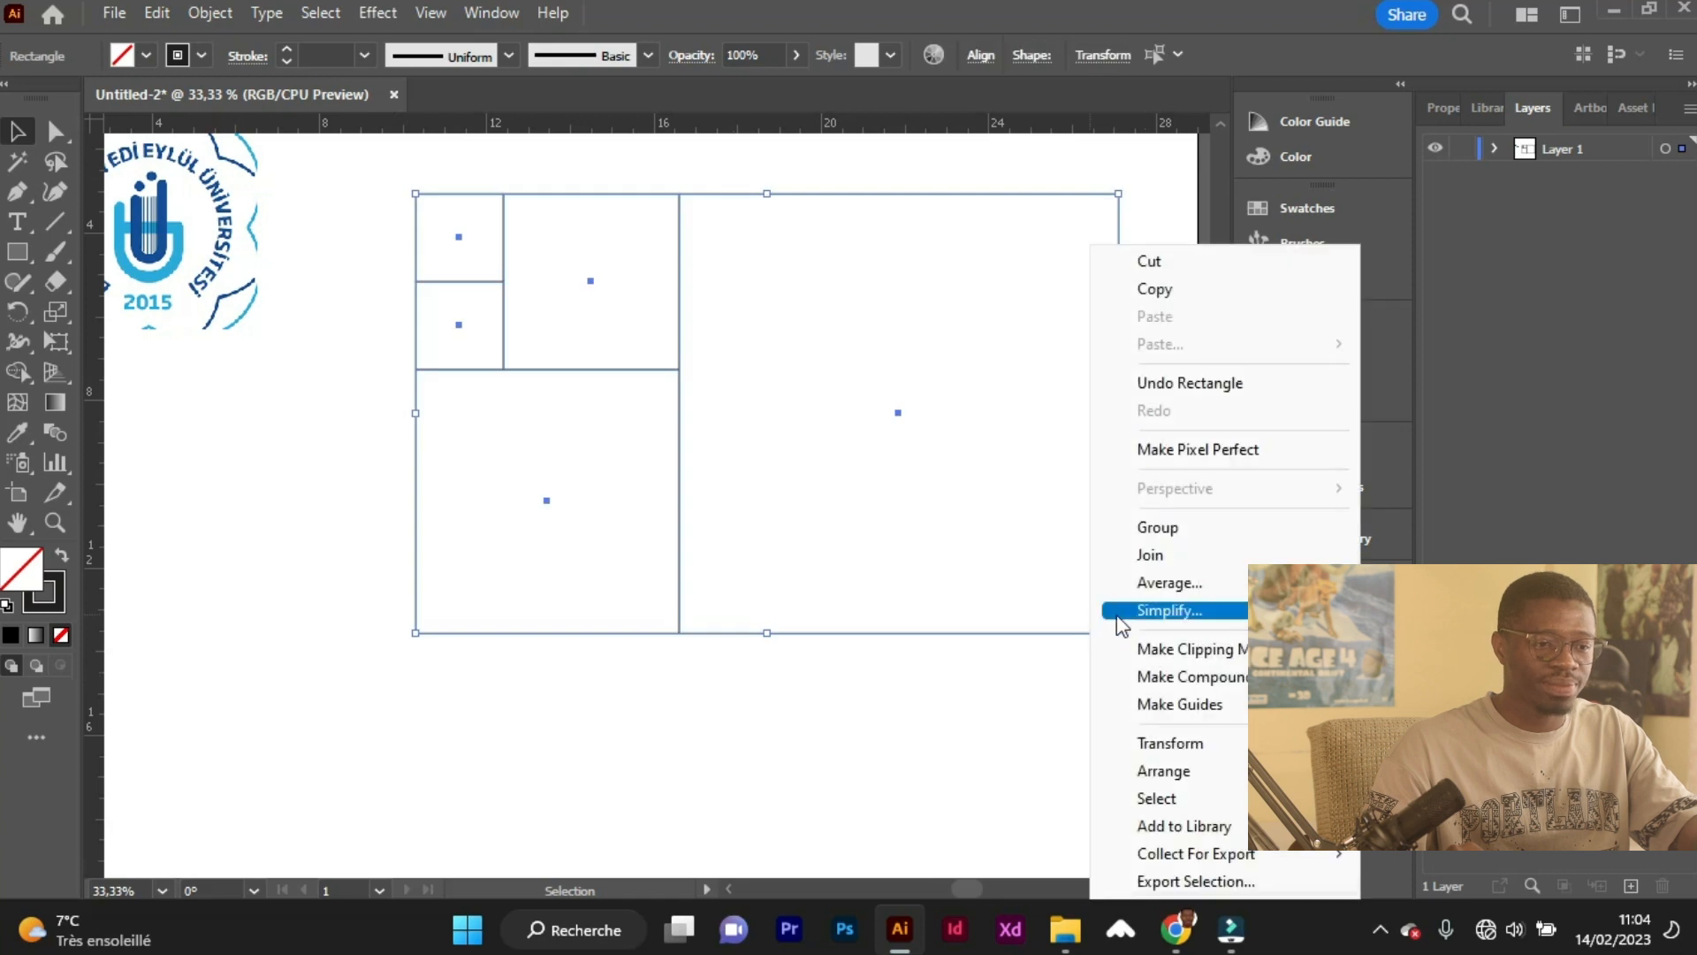
left_click(1140, 529)
scroll(887, 497, "right", 2)
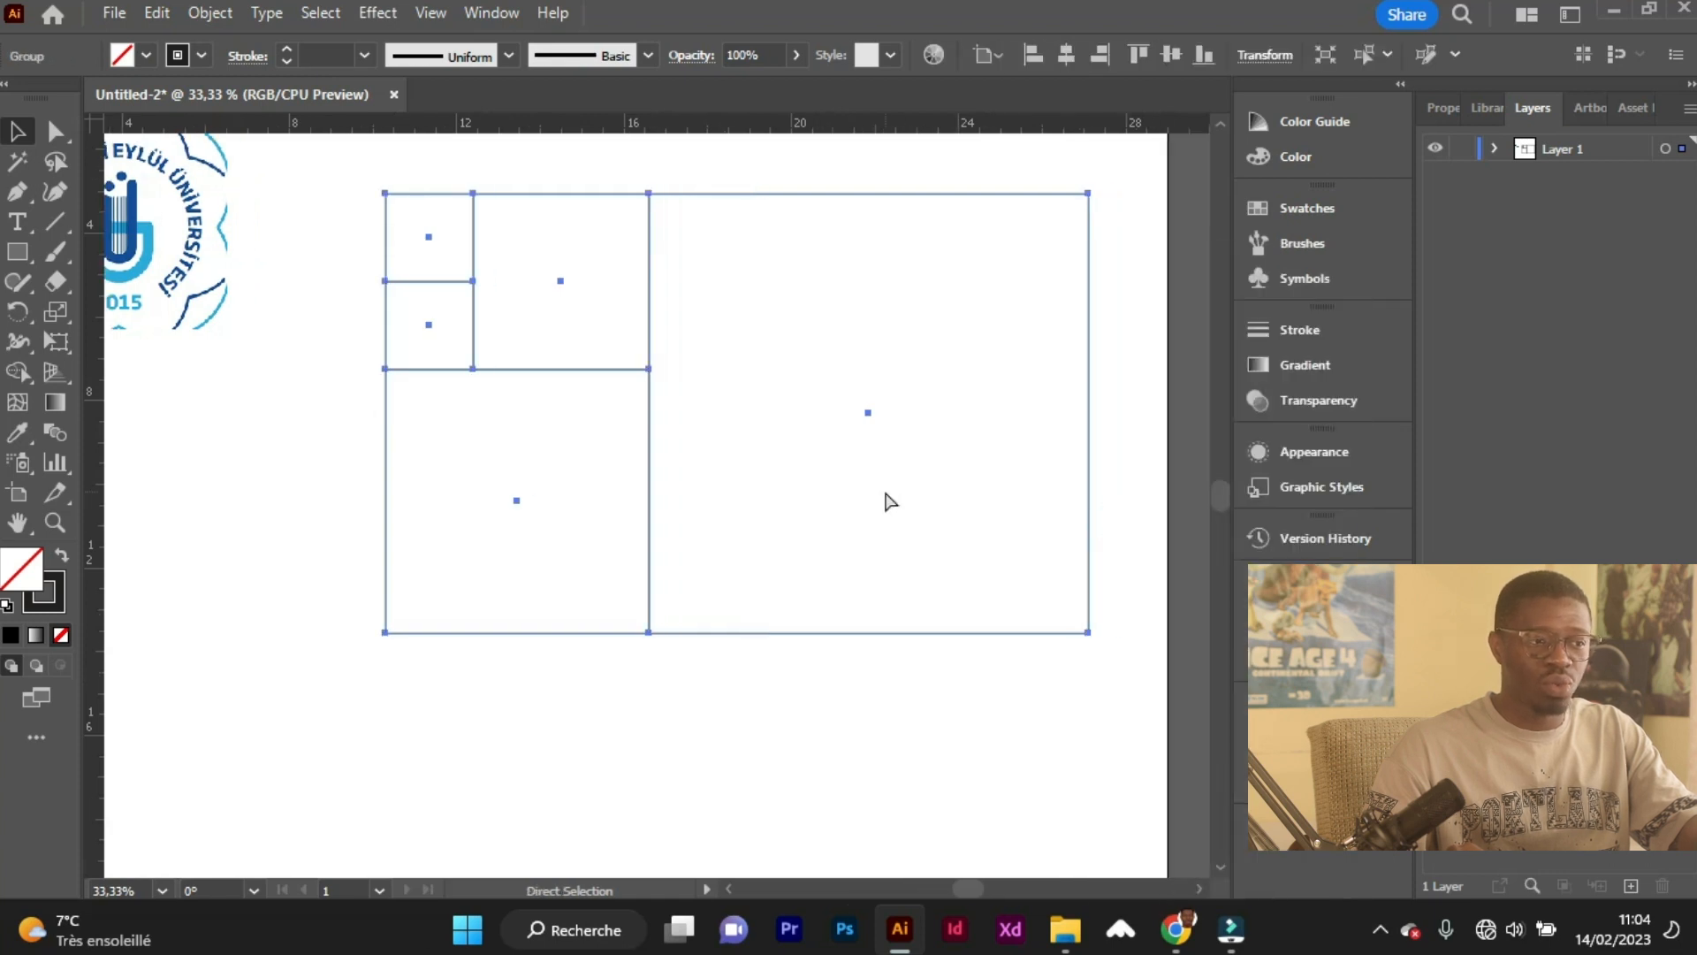
left_click(804, 370)
Draw inscribed circles in the two smallest squares and the medium square with the Ellipse tool.
left_click(17, 258)
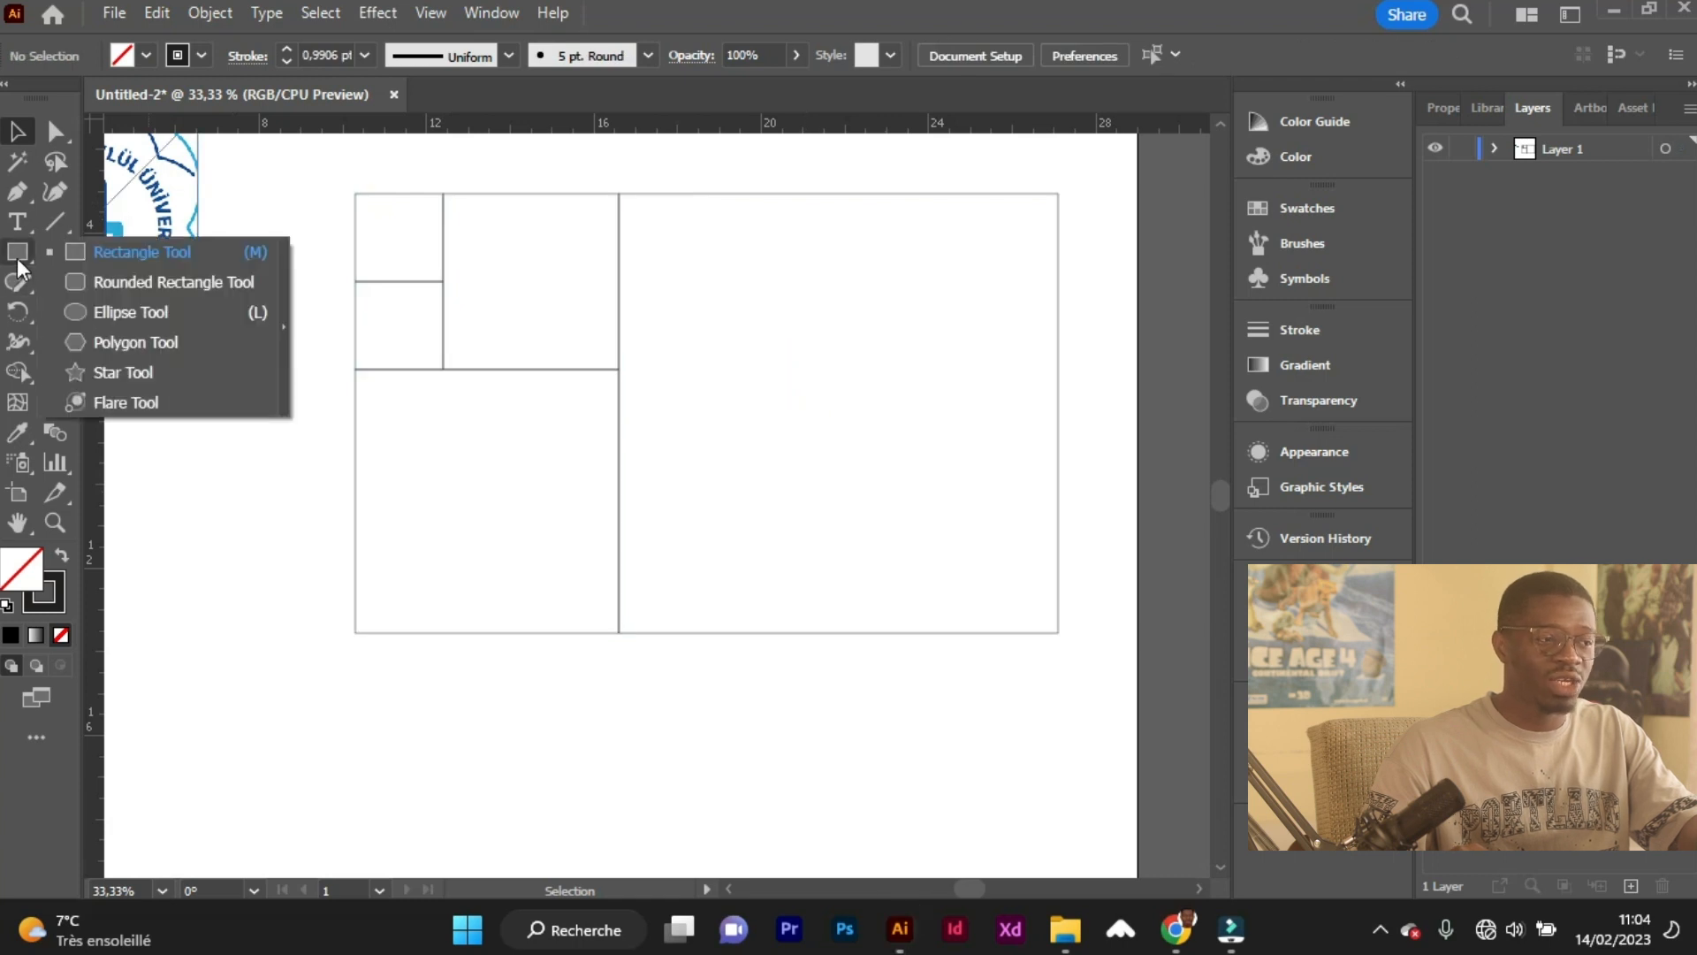
left_click(147, 313)
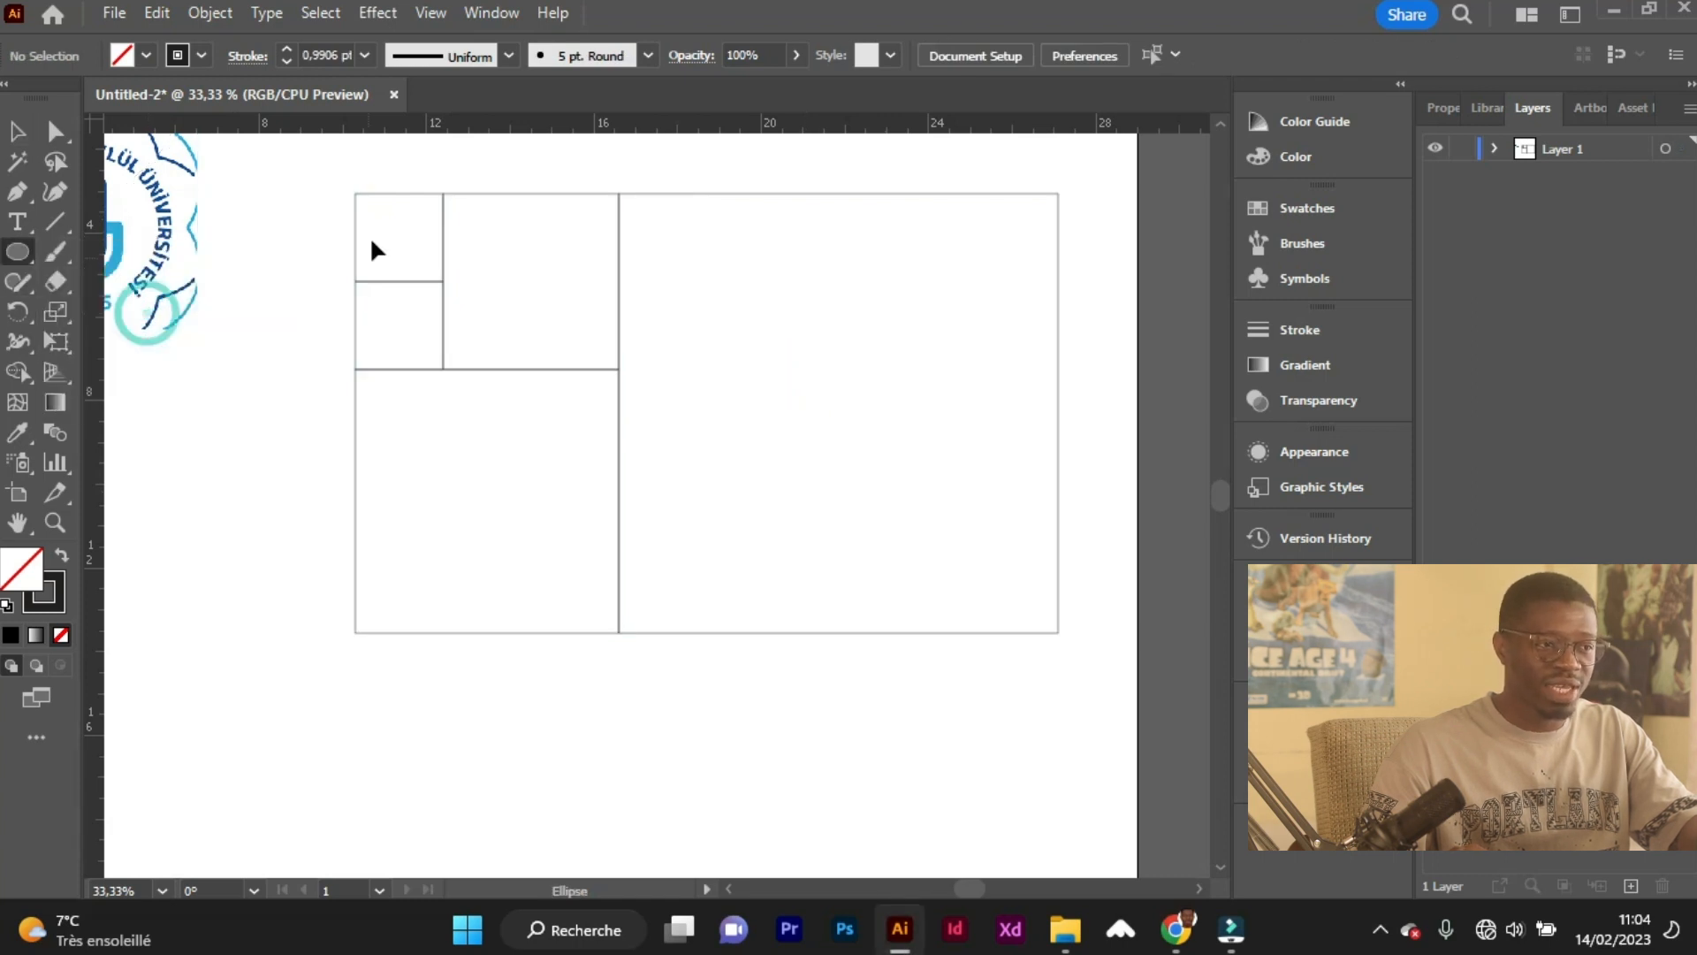
scroll(371, 239, "up", 1)
scroll(363, 212, "up", 1)
left_click_drag(349, 202, 479, 333)
left_click_drag(349, 465, 480, 332)
left_click_drag(742, 463, 479, 231)
Draw inscribed circles filling the large lower square and the largest square on the right of the grid.
scroll(508, 496, "down", 2)
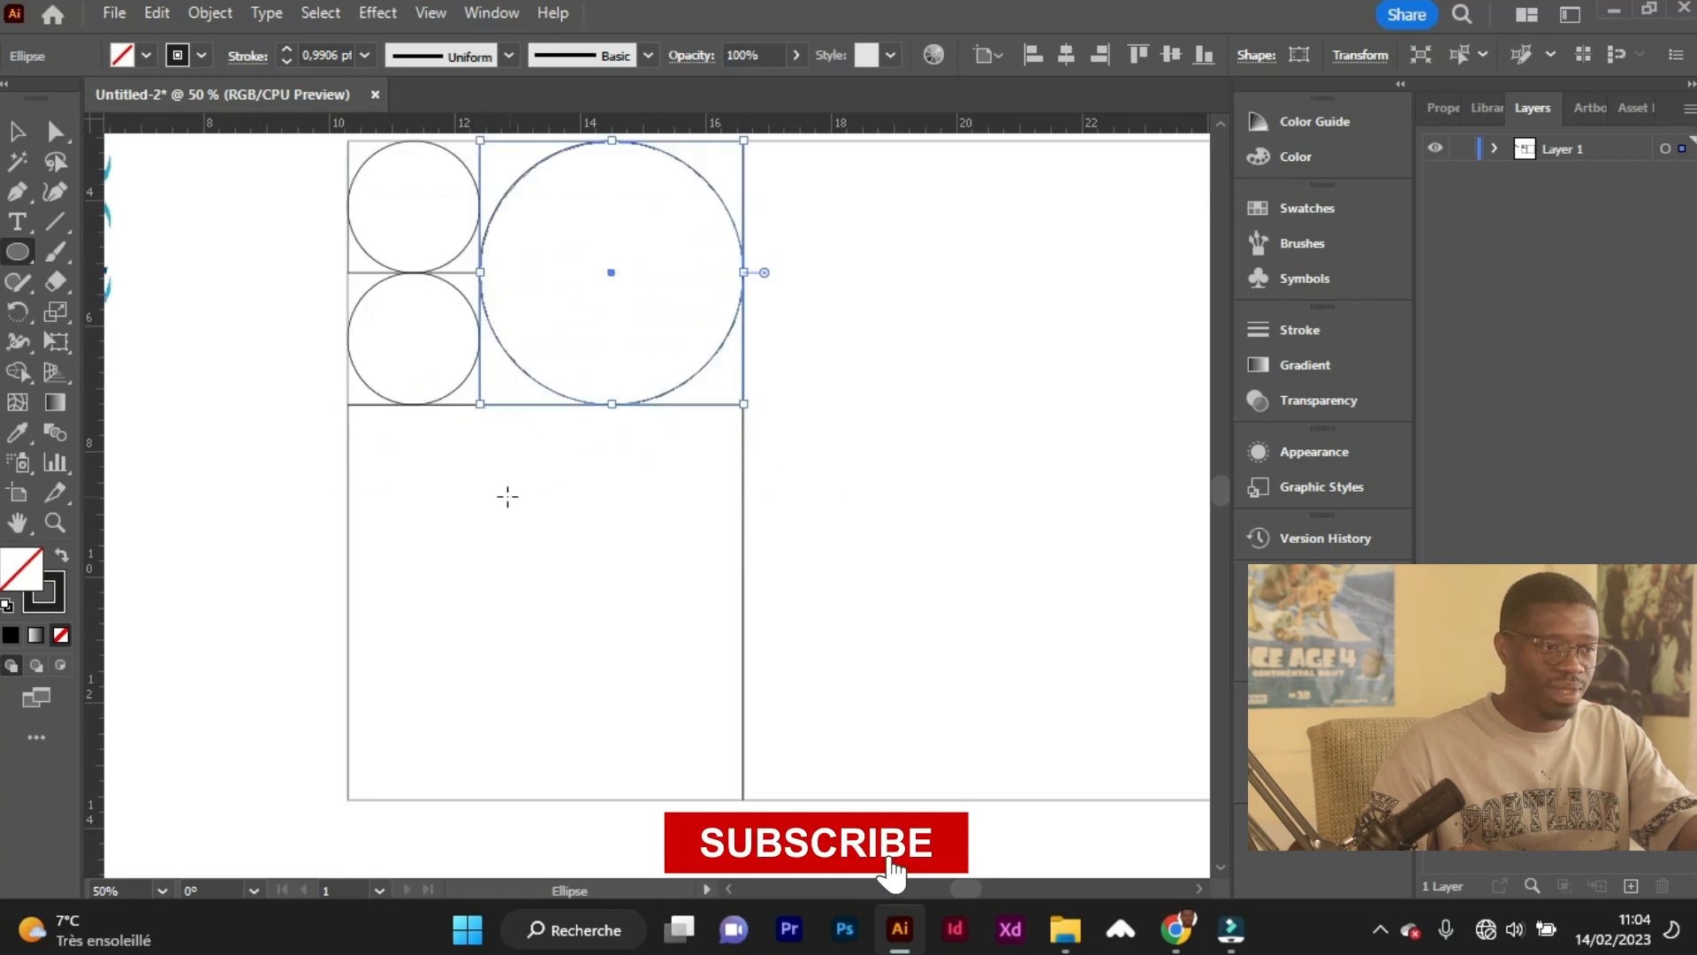
left_click_drag(348, 345, 575, 739)
scroll(766, 574, "right", 4)
scroll(766, 574, "down", 2)
scroll(766, 575, "right", 1)
scroll(739, 530, "up", 2)
scroll(570, 350, "down", 1)
left_click_drag(464, 200, 720, 638)
Select all five circles together and move them out of the grid to the area below the logo.
scroll(573, 515, "down", 2)
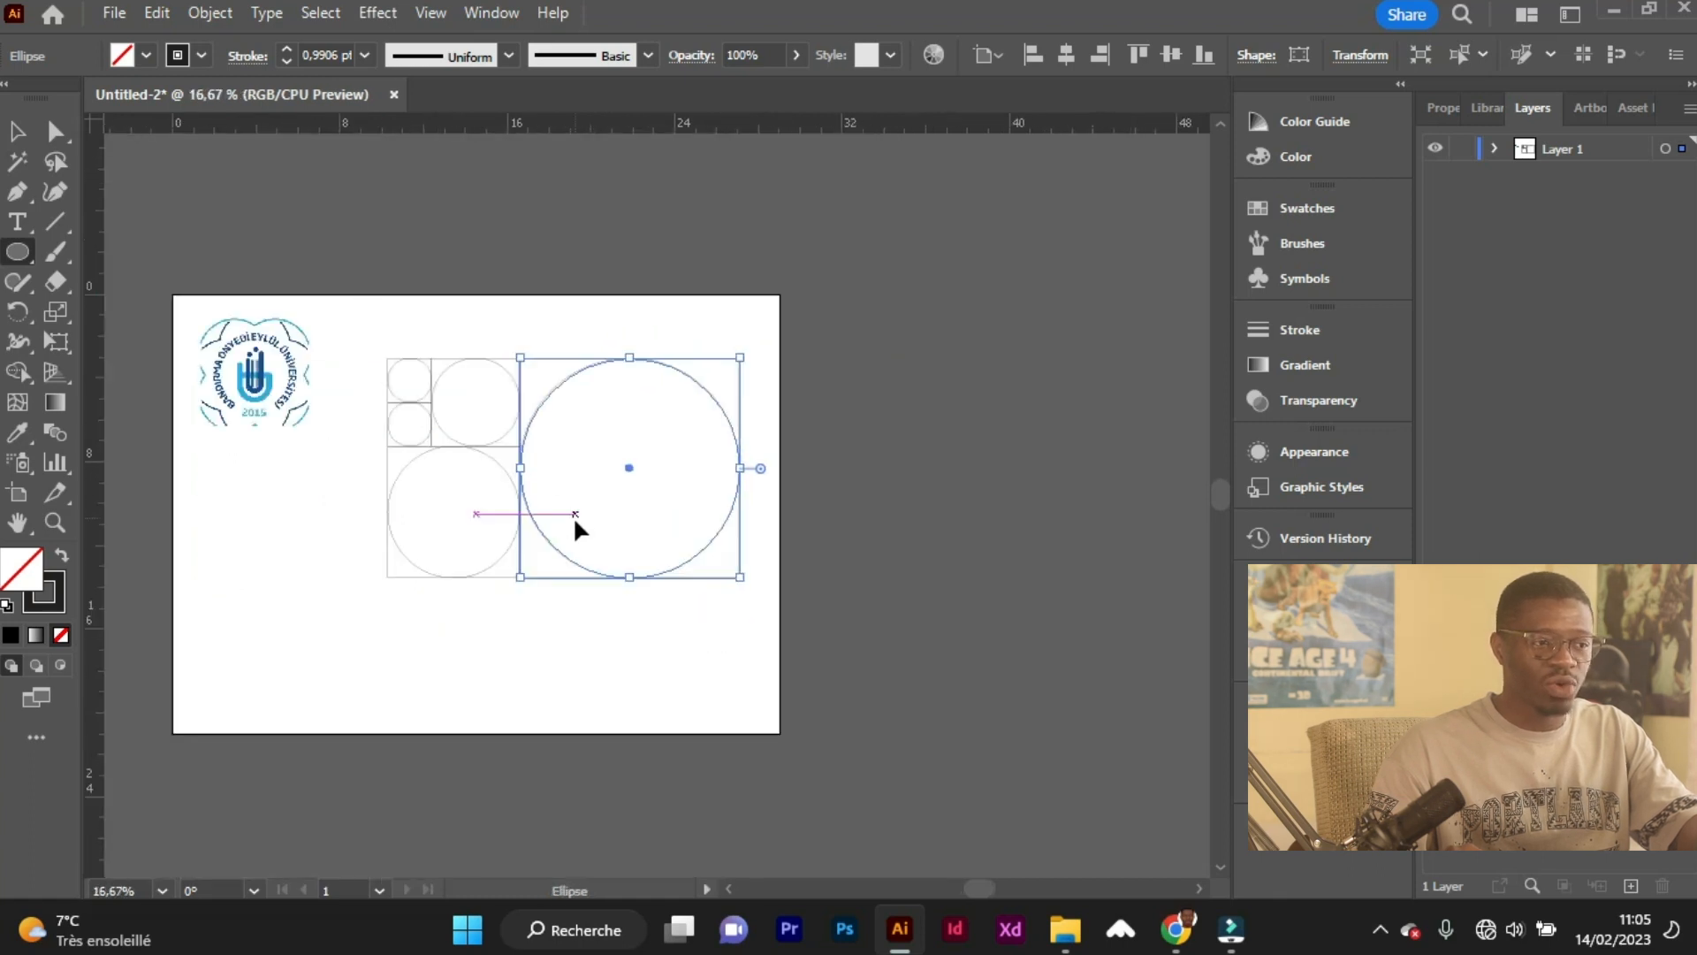
scroll(303, 383, "up", 1)
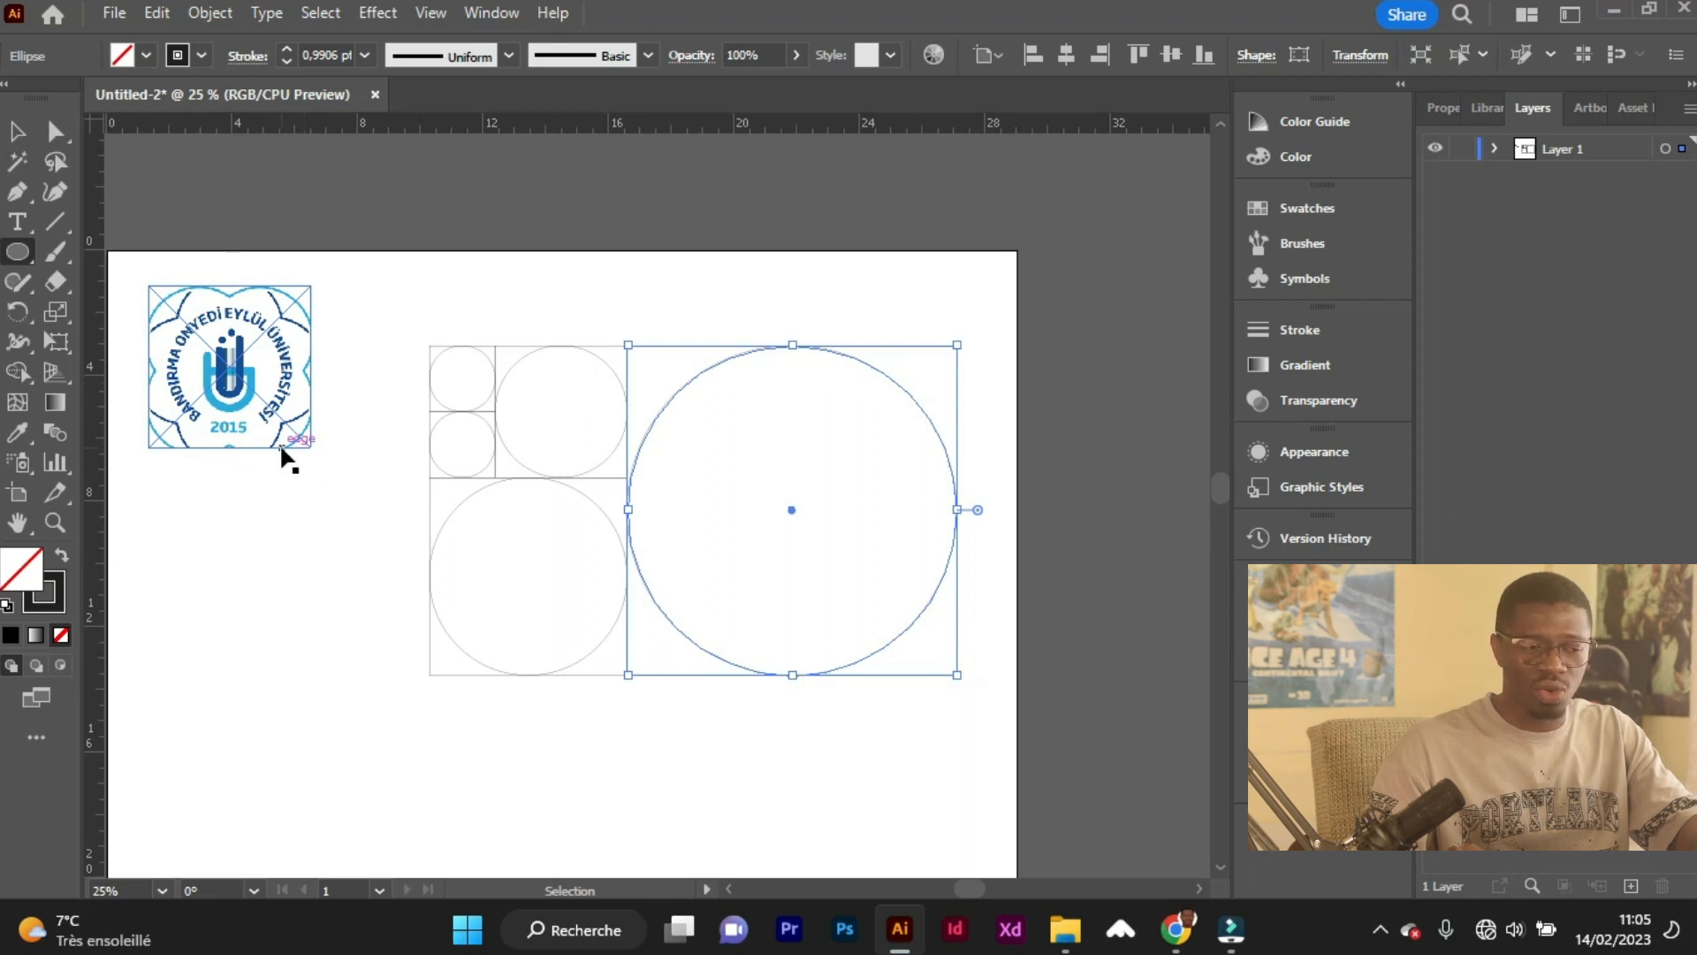
left_click(21, 134)
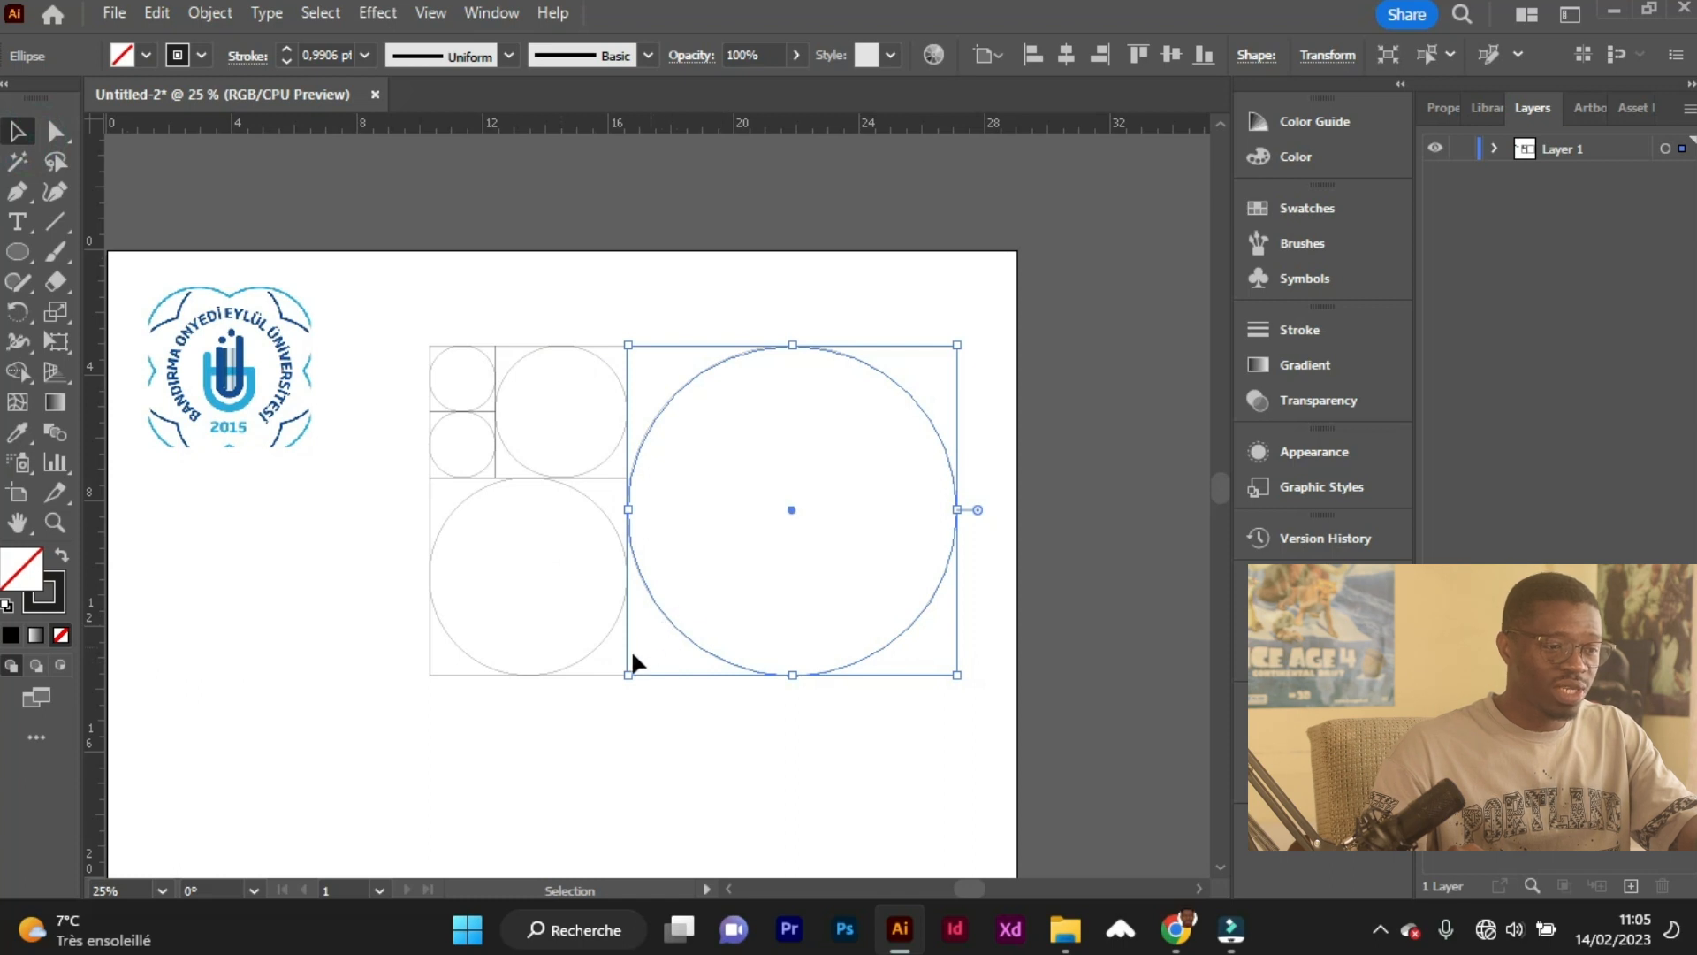
scroll(631, 649, "up", 1)
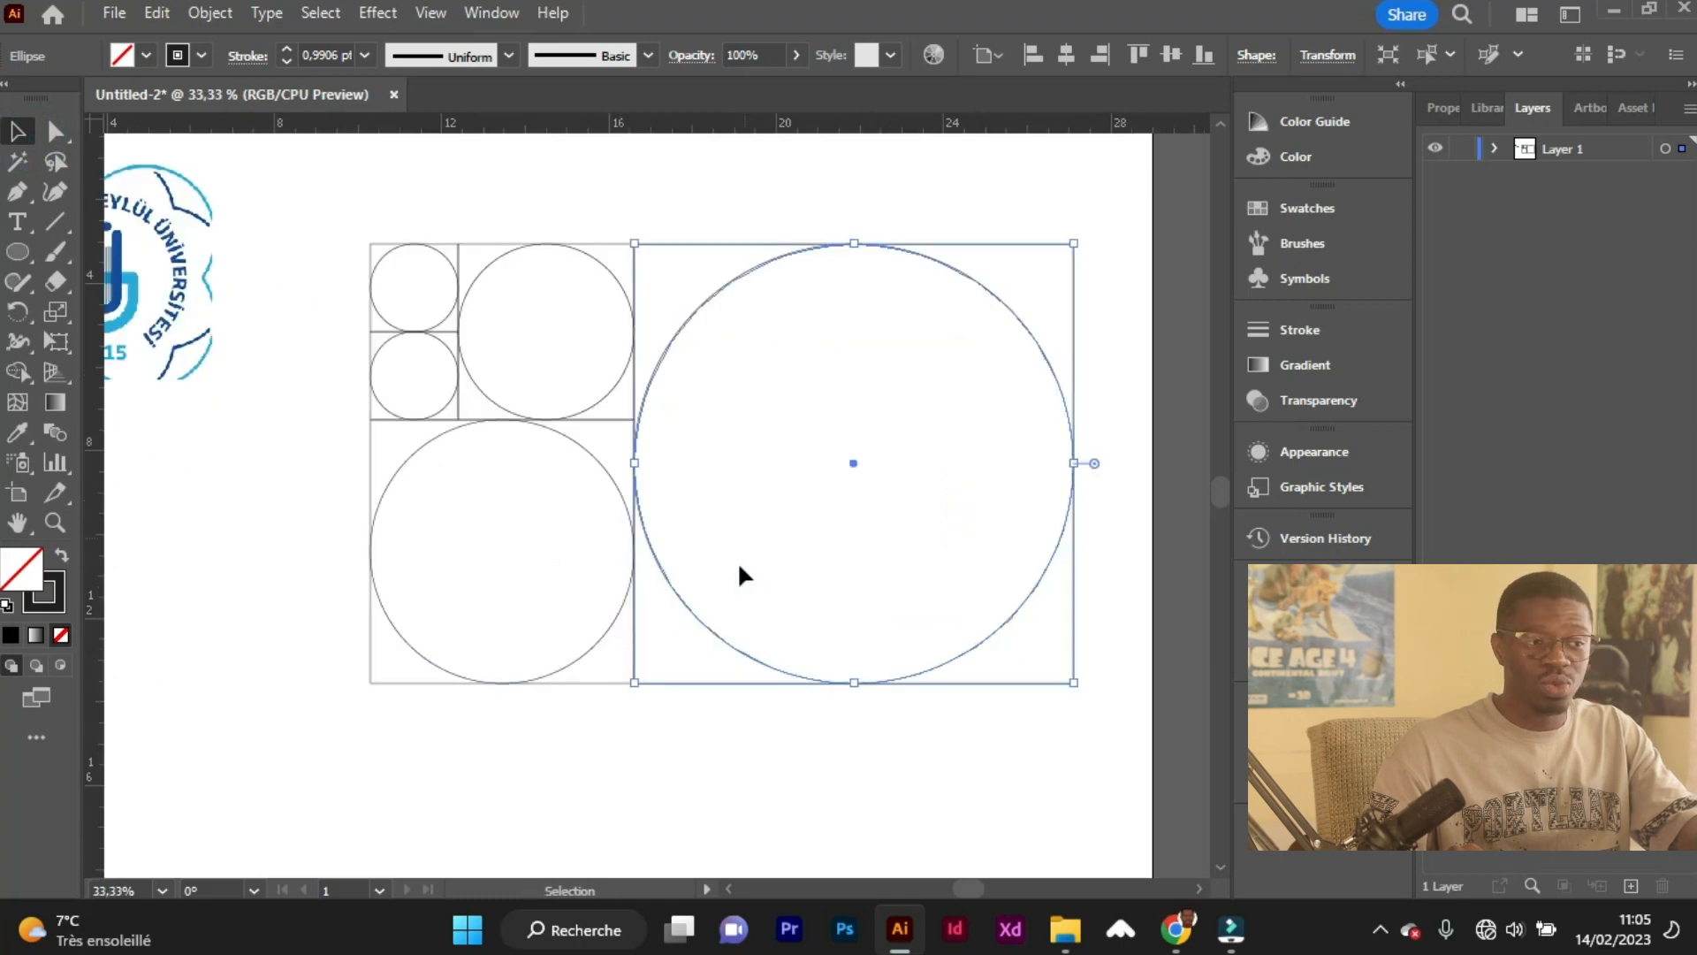
left_click(622, 613, "shift")
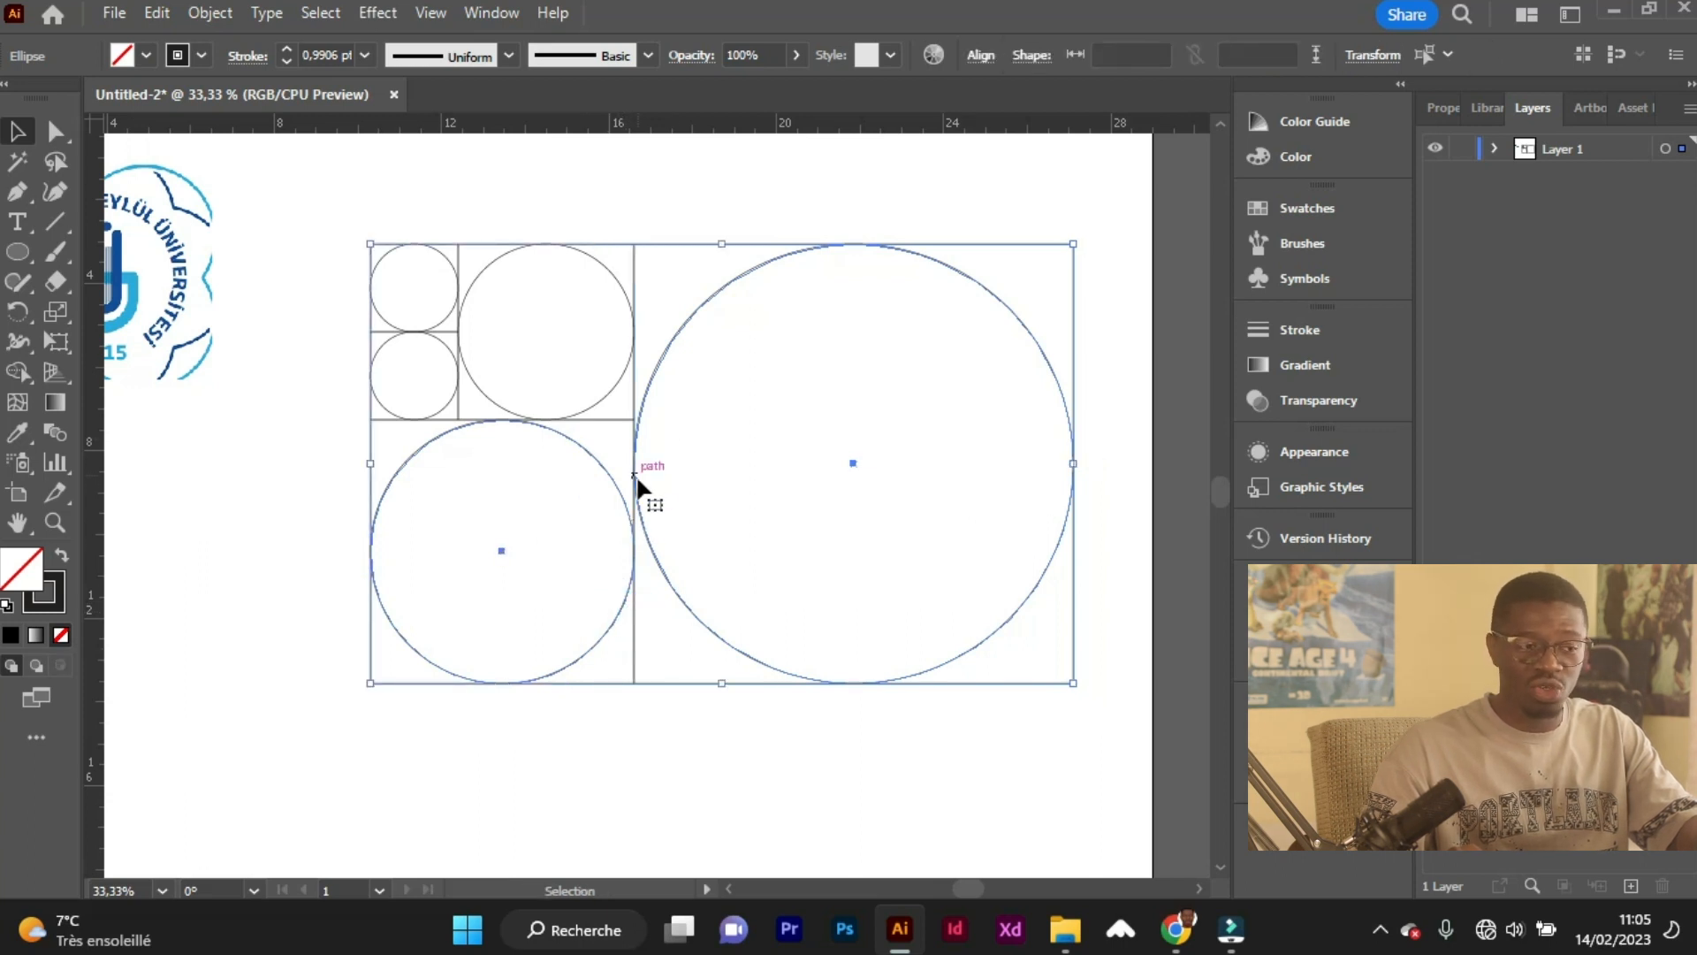
left_click(612, 382, "shift")
left_click(445, 344, "shift")
left_click(445, 314, "shift")
scroll(654, 557, "down", 1)
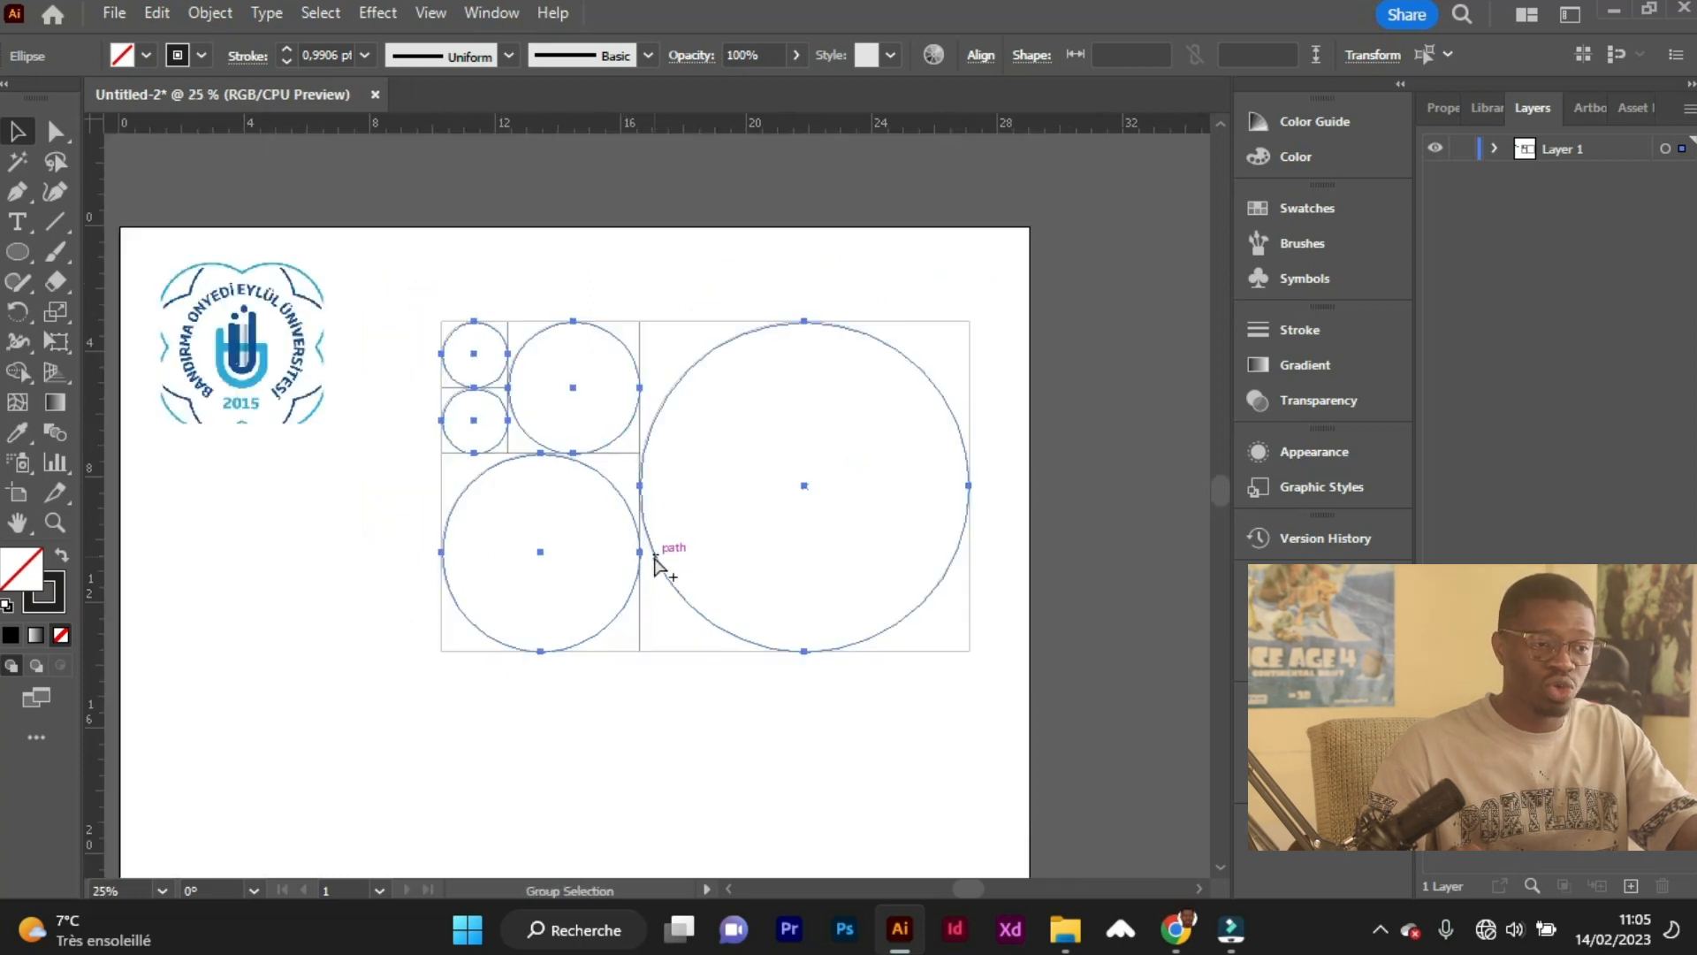
scroll(654, 559, "down", 1)
left_click_drag(667, 579, 541, 793)
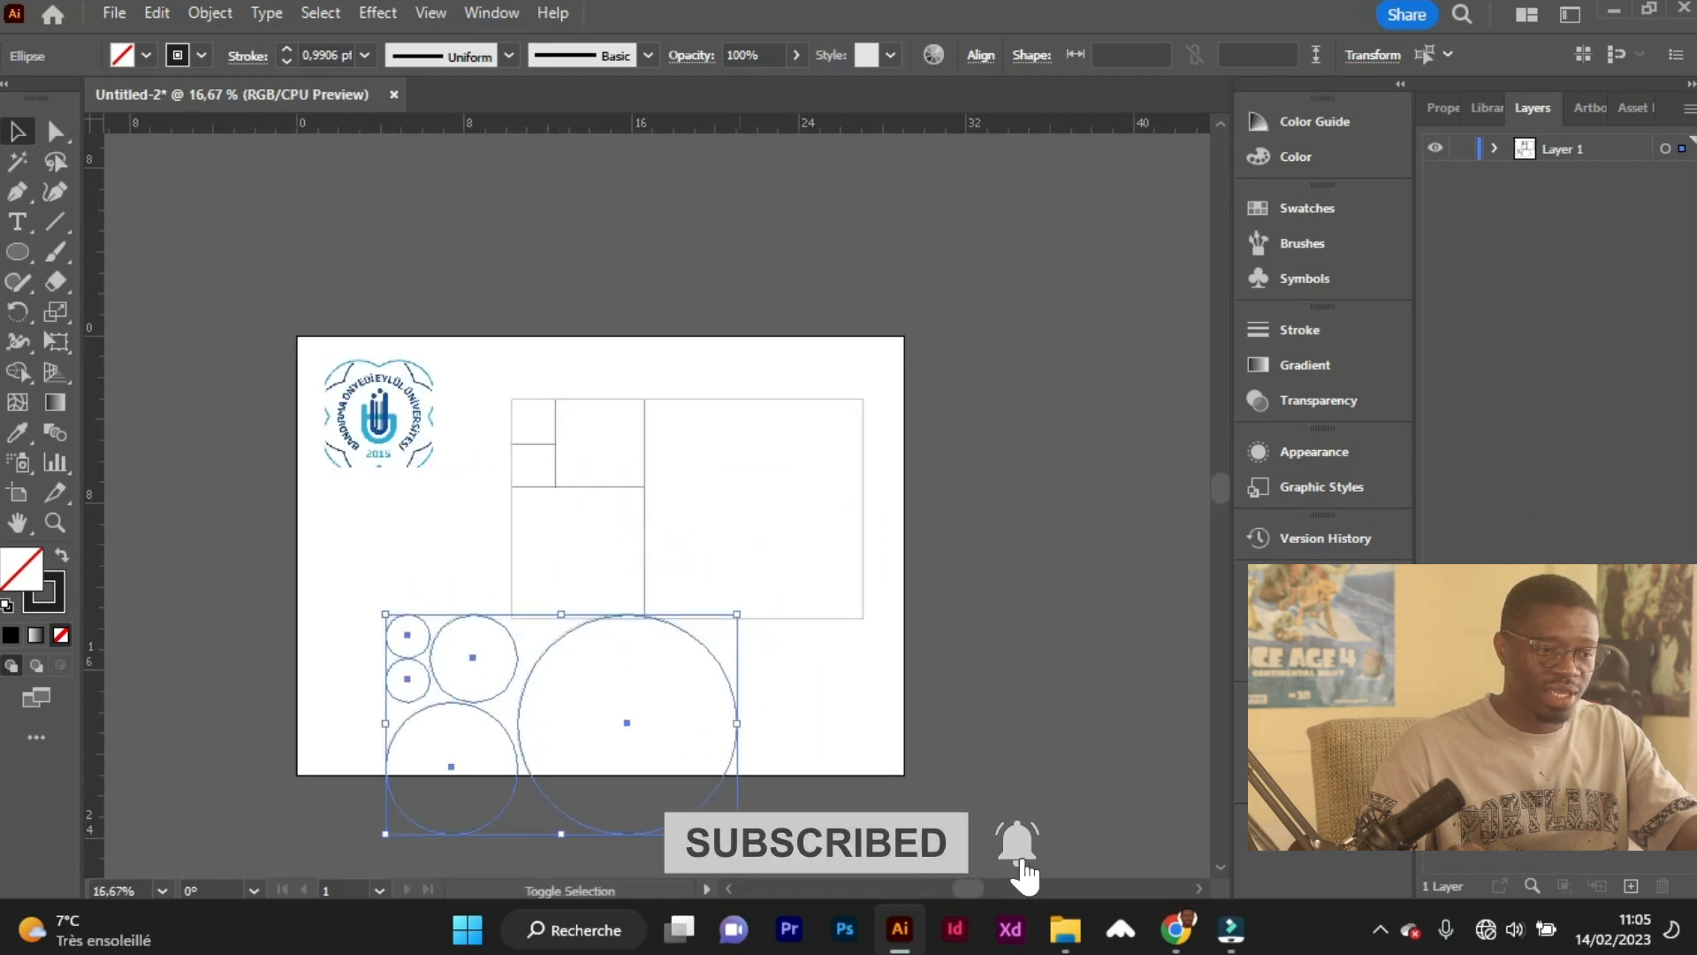
Scale down the set of five circles, and also scale down the grouped grid of squares.
left_click_drag(737, 834, 511, 683)
left_click_drag(799, 644, 752, 521)
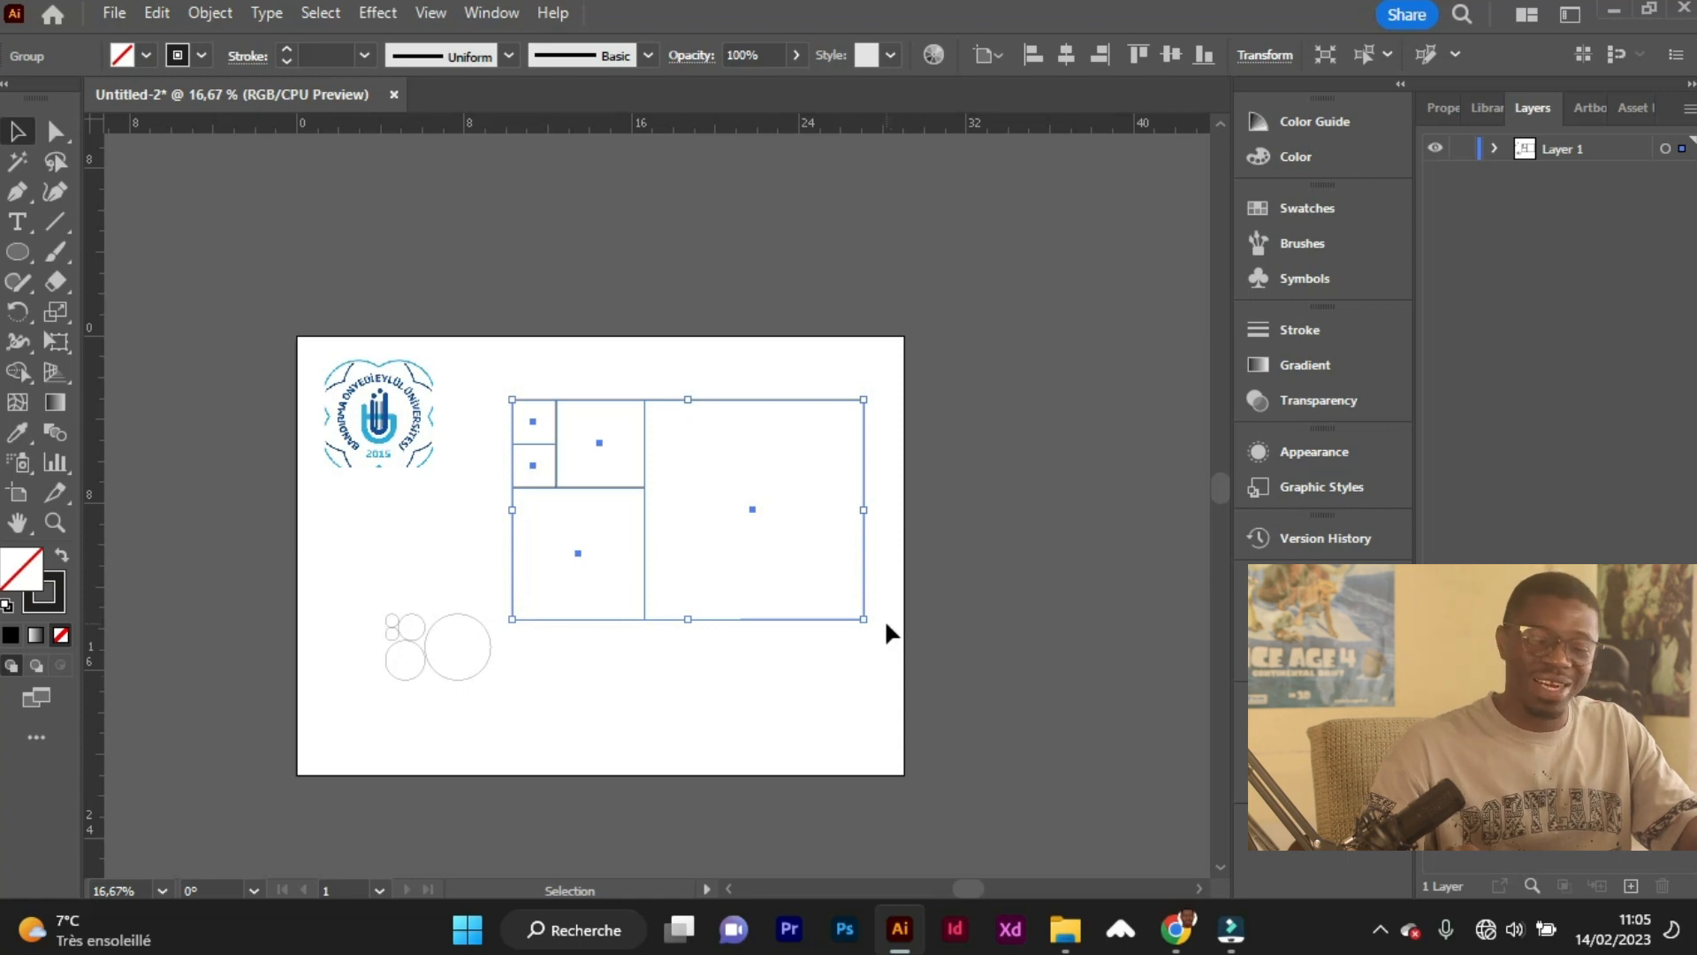
left_click_drag(866, 621, 784, 587)
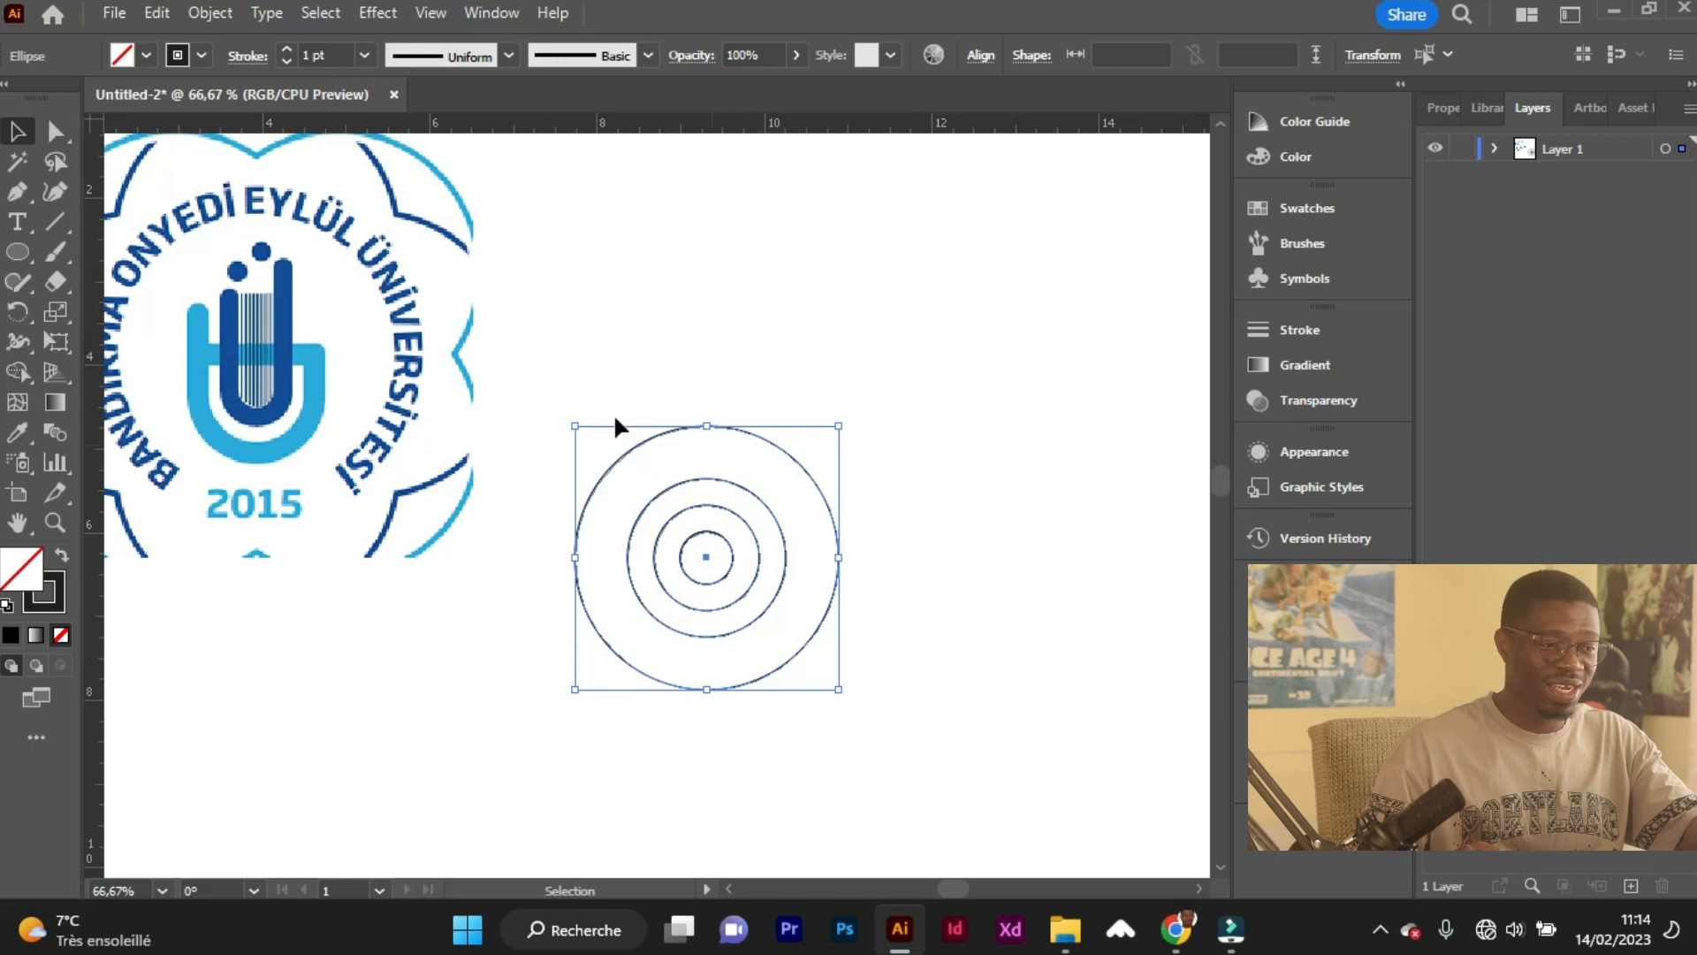
Examine the logo's central emblem, its curved strokes and dots, in comparison with the concentric circles.
scroll(532, 405, "left", 4)
scroll(294, 364, "up", 2)
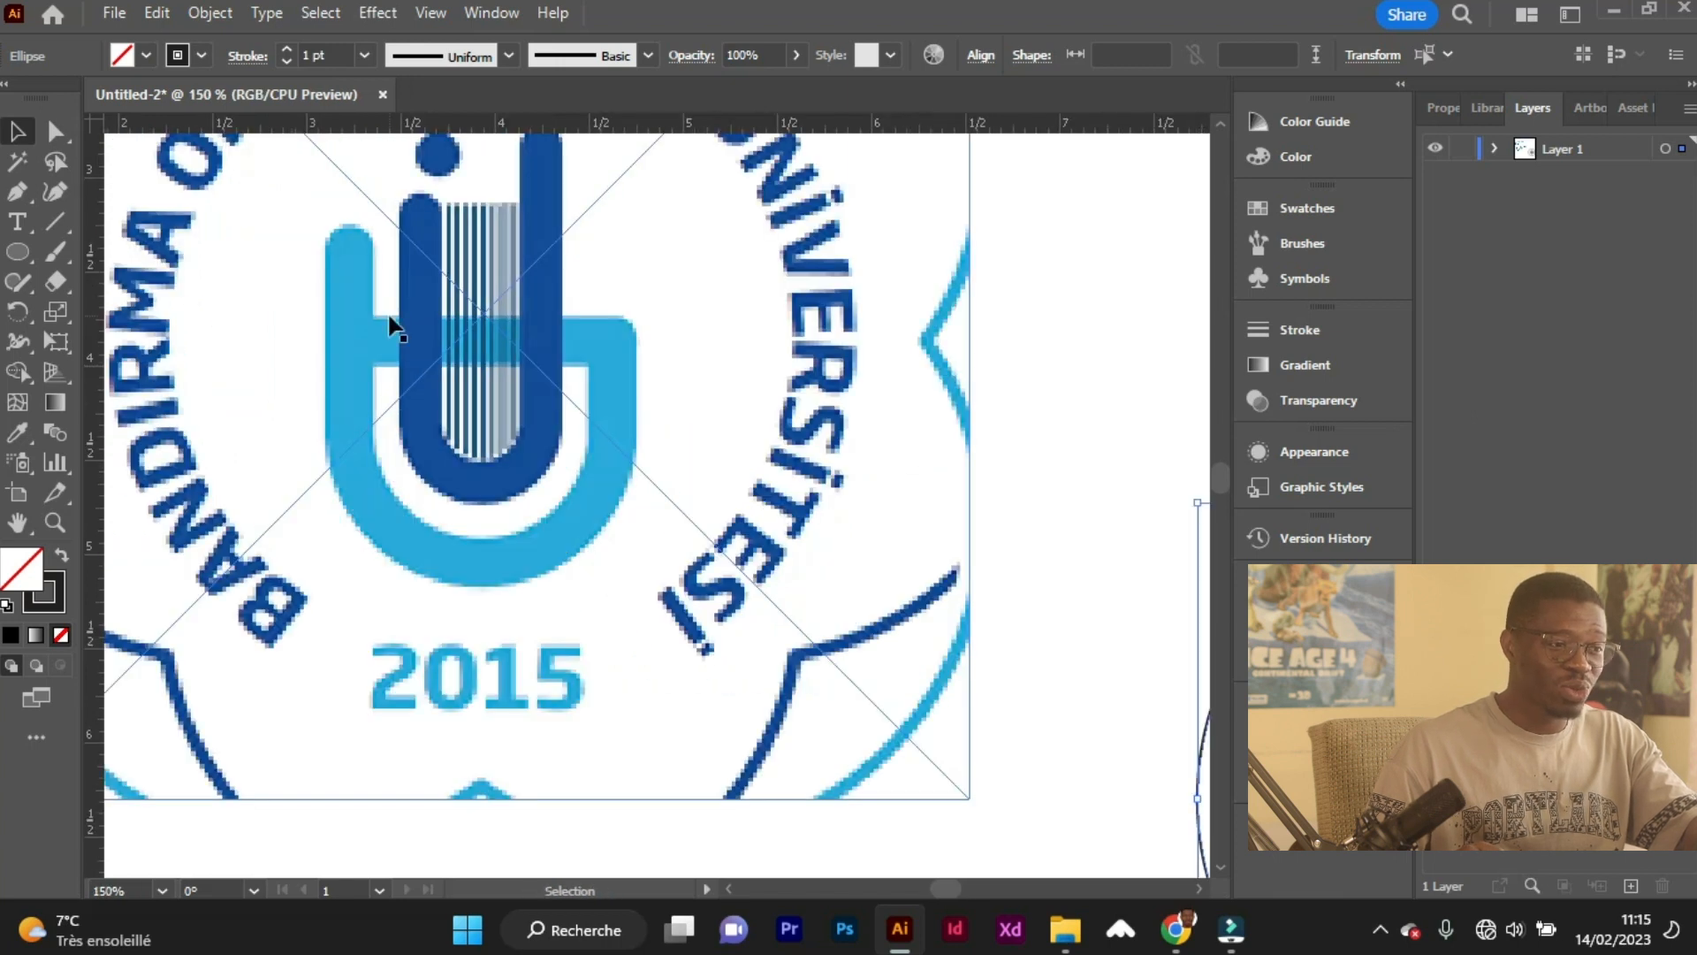
scroll(397, 459, "up", 3)
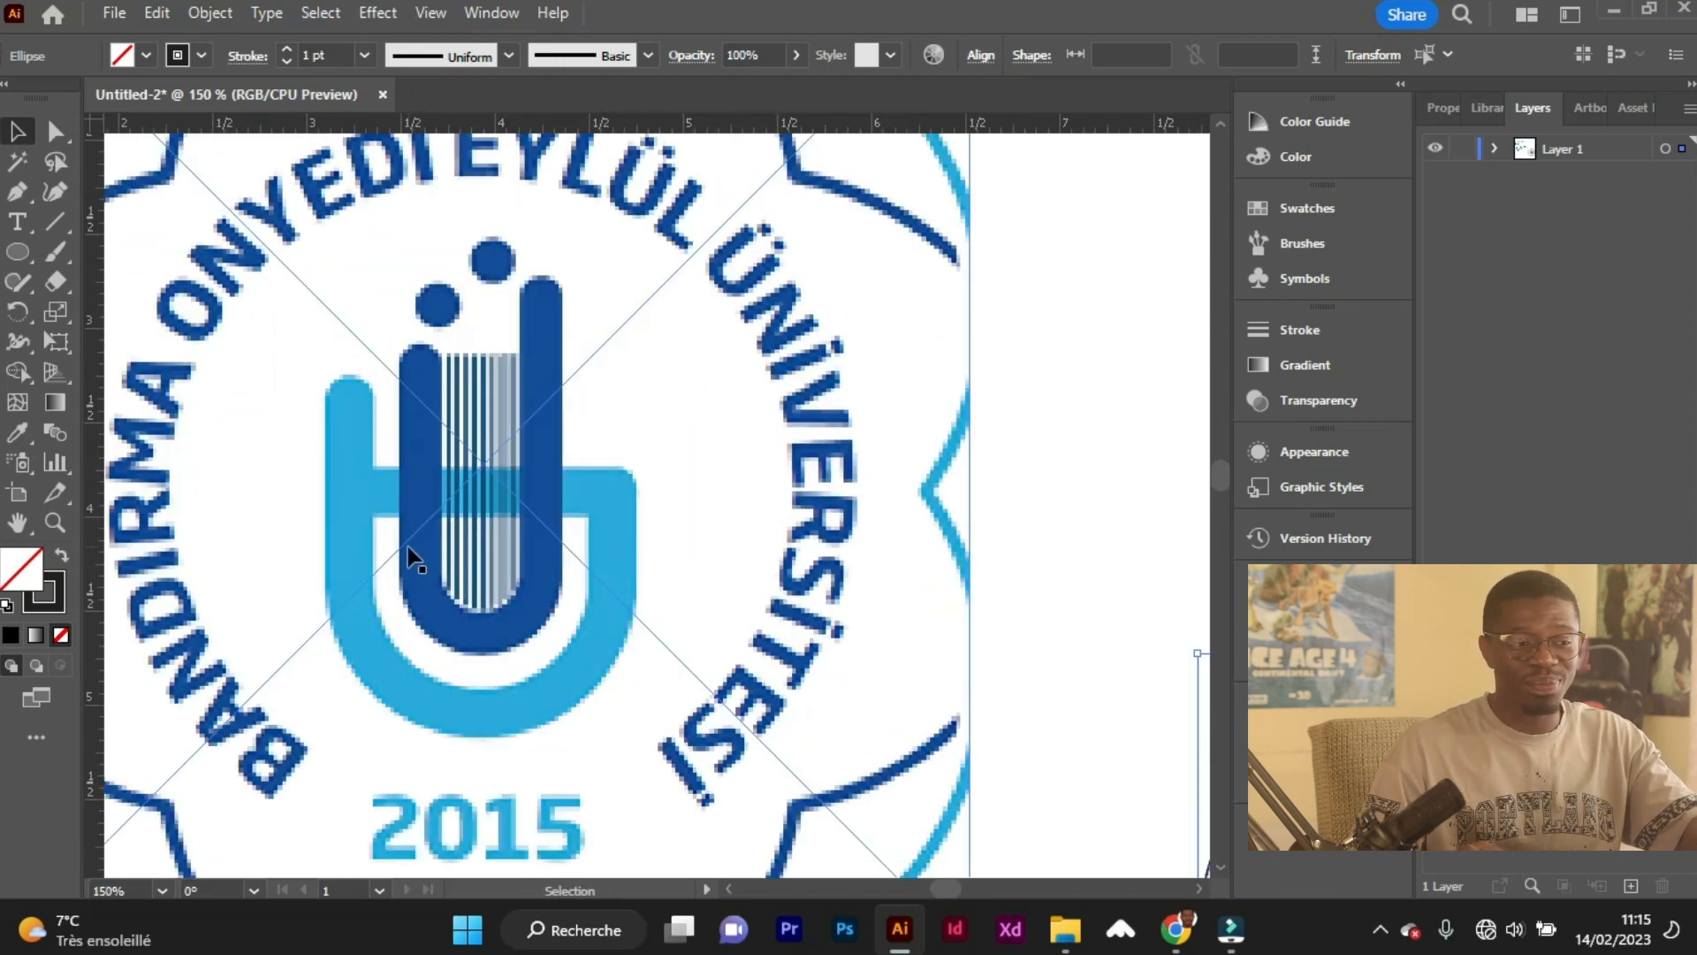
scroll(552, 532, "down", 1)
scroll(918, 656, "right", 3)
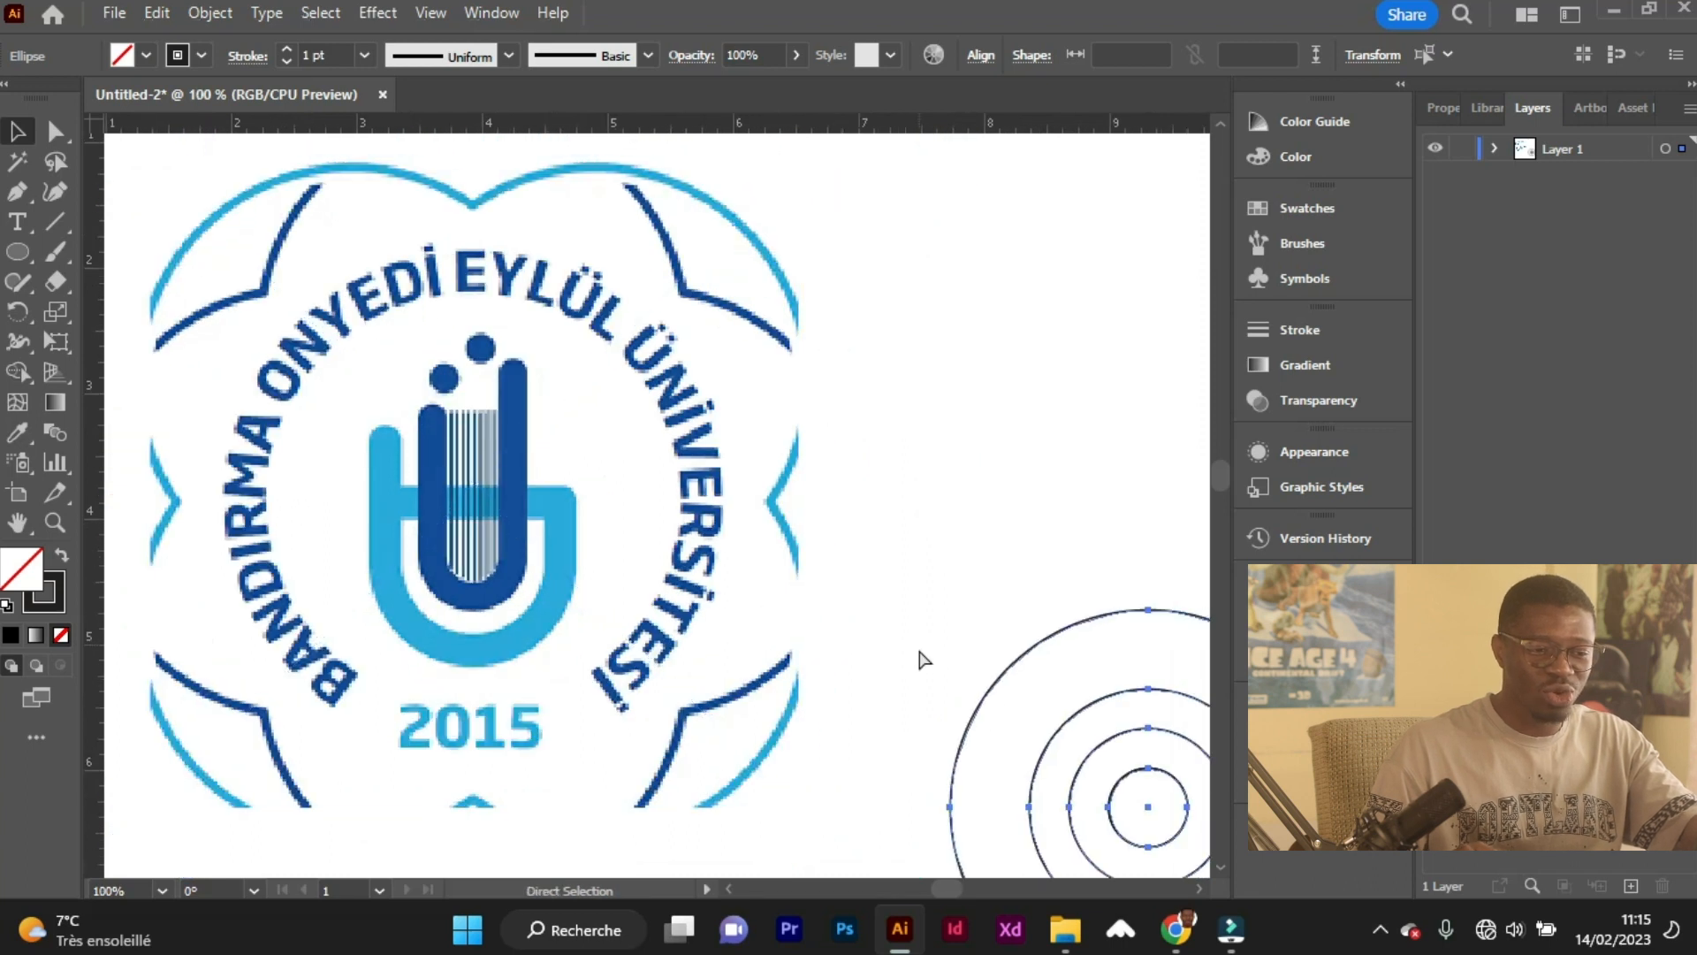
scroll(890, 659, "down", 3)
scroll(891, 664, "right", 4)
scroll(891, 665, "down", 1)
Move the set of concentric circles farther to the right, away from the logo.
key("a")
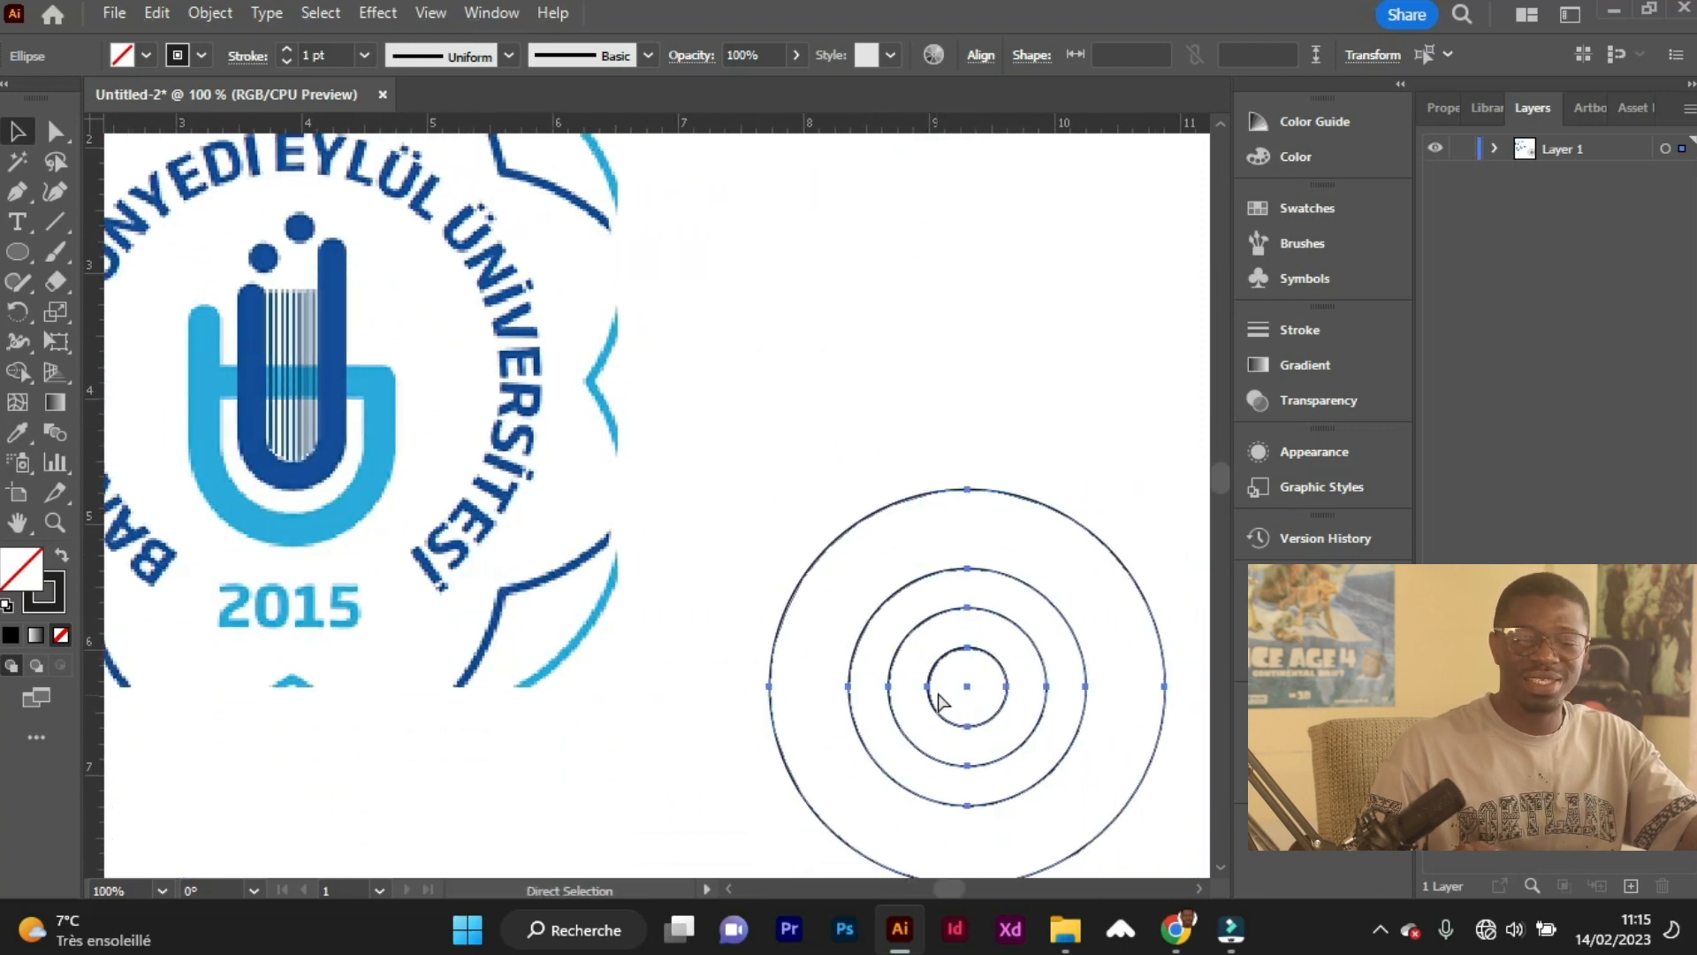
scroll(938, 704, "right", 4)
key("v")
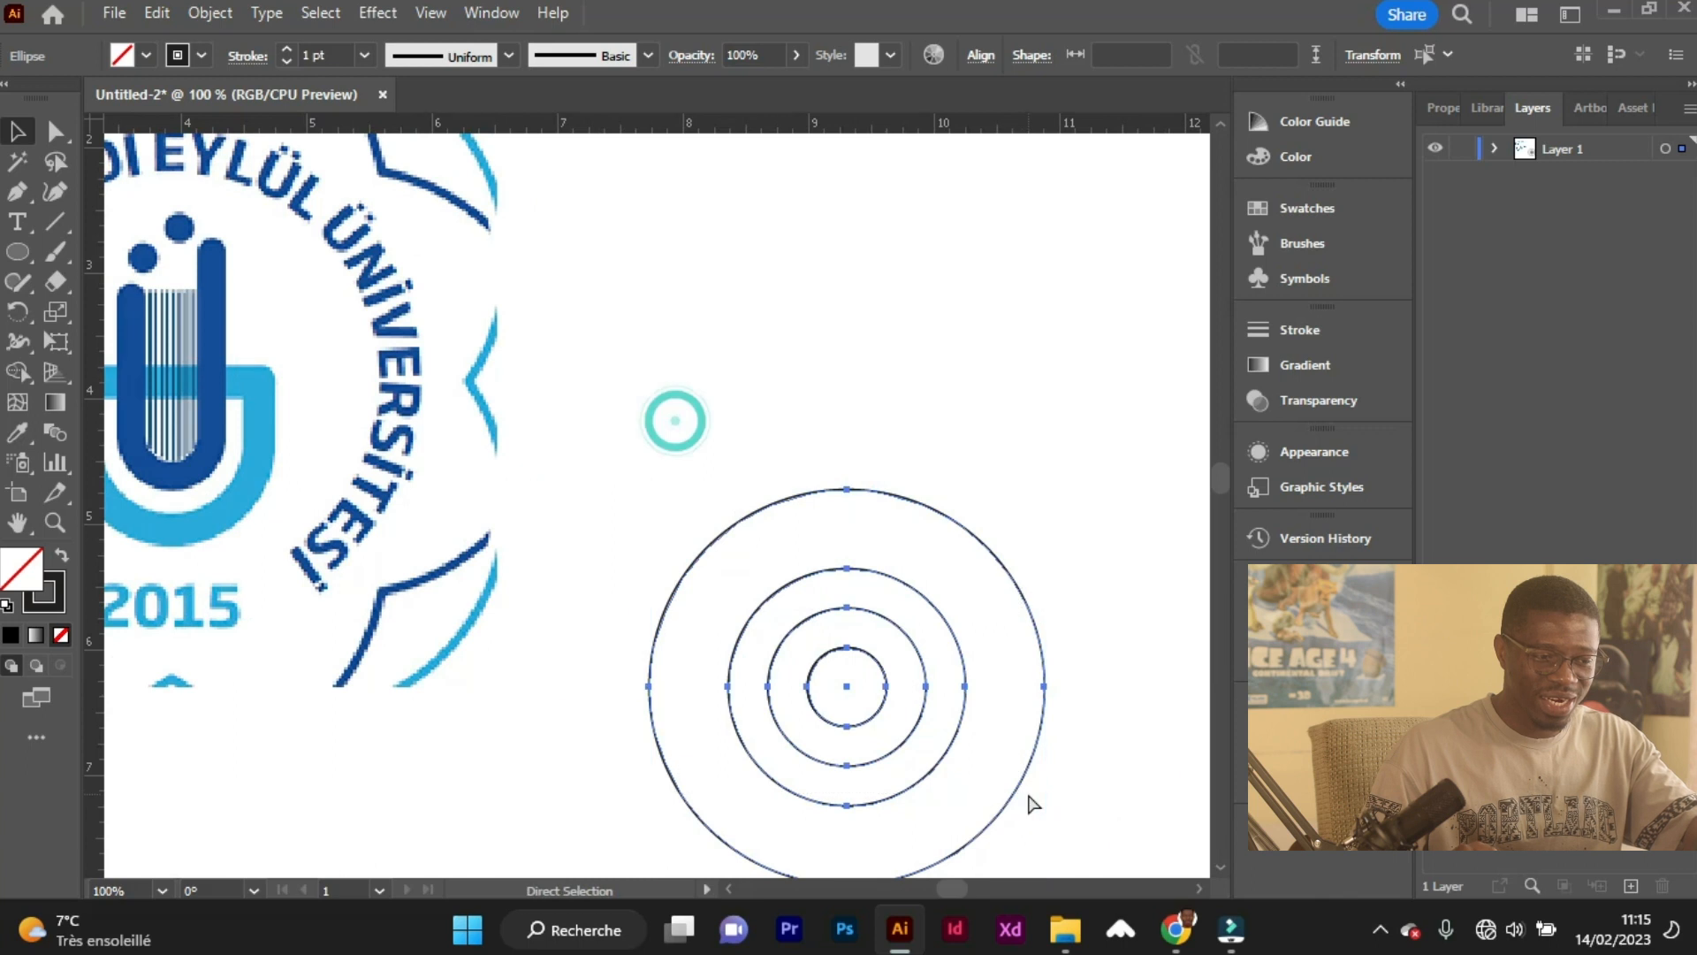
scroll(940, 784, "right", 9)
left_click_drag(774, 724, 1002, 716)
Draw four small rectangles across the circles' horizontal centre line, bridging the outermost ring and the innermost ring on each side.
left_click_drag(17, 263, 97, 251)
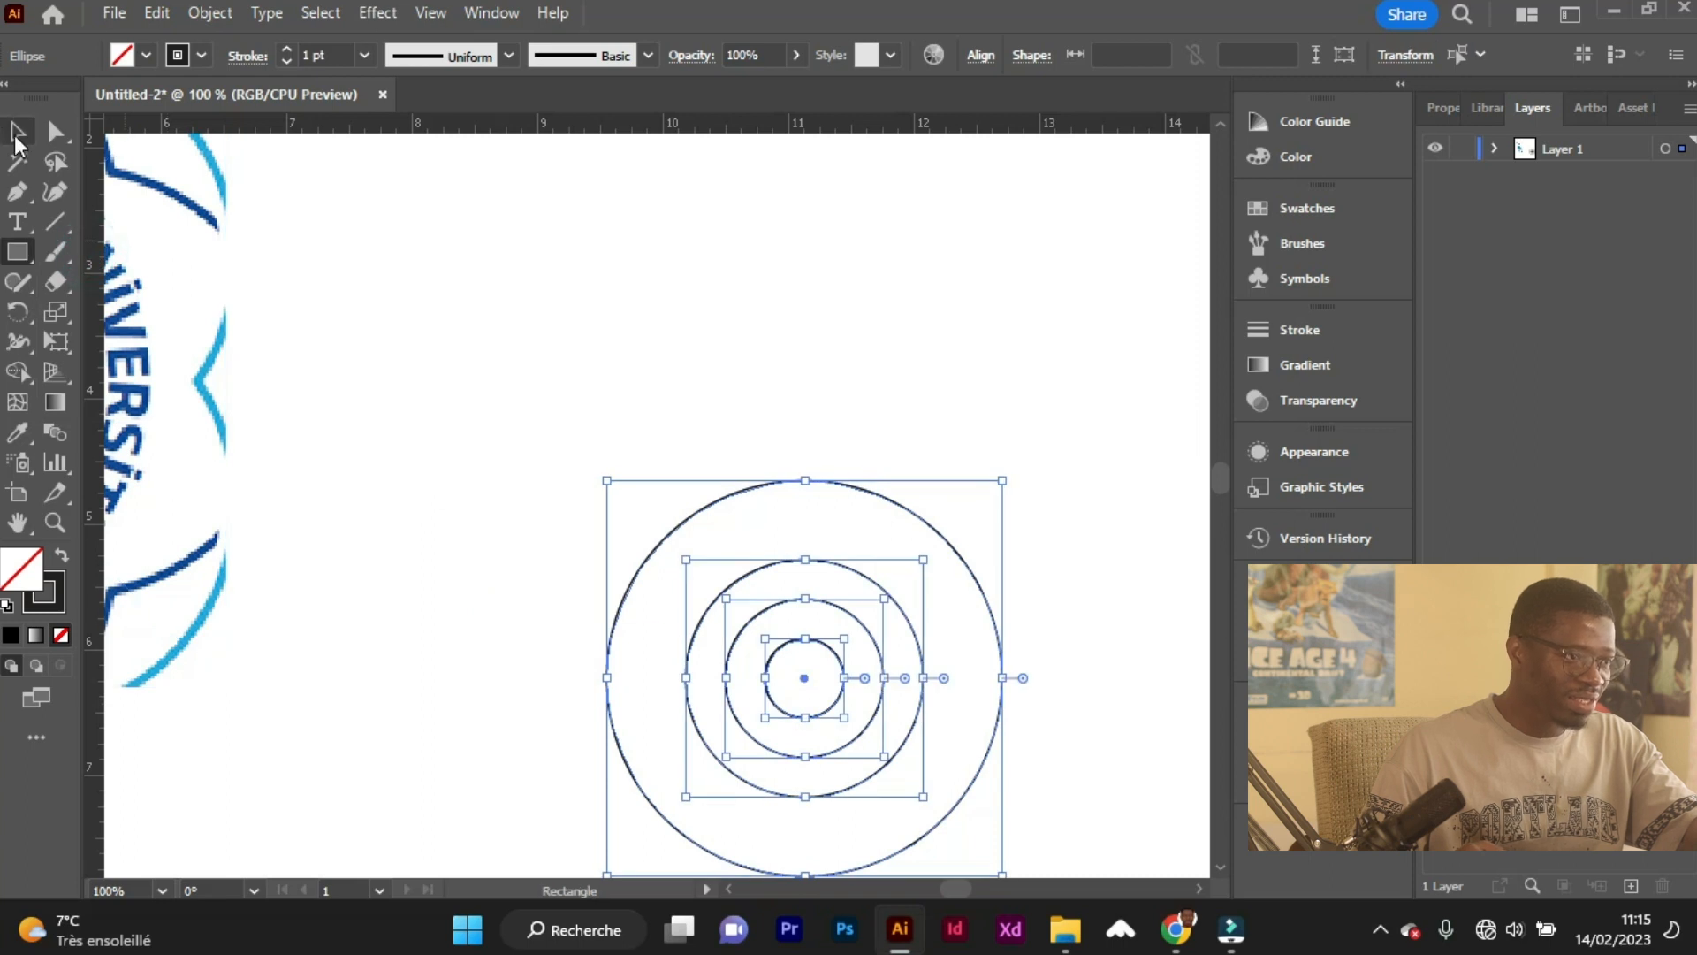
left_click(15, 135)
left_click(501, 534)
left_click(17, 252)
scroll(579, 601, "down", 8)
scroll(661, 487, "up", 5)
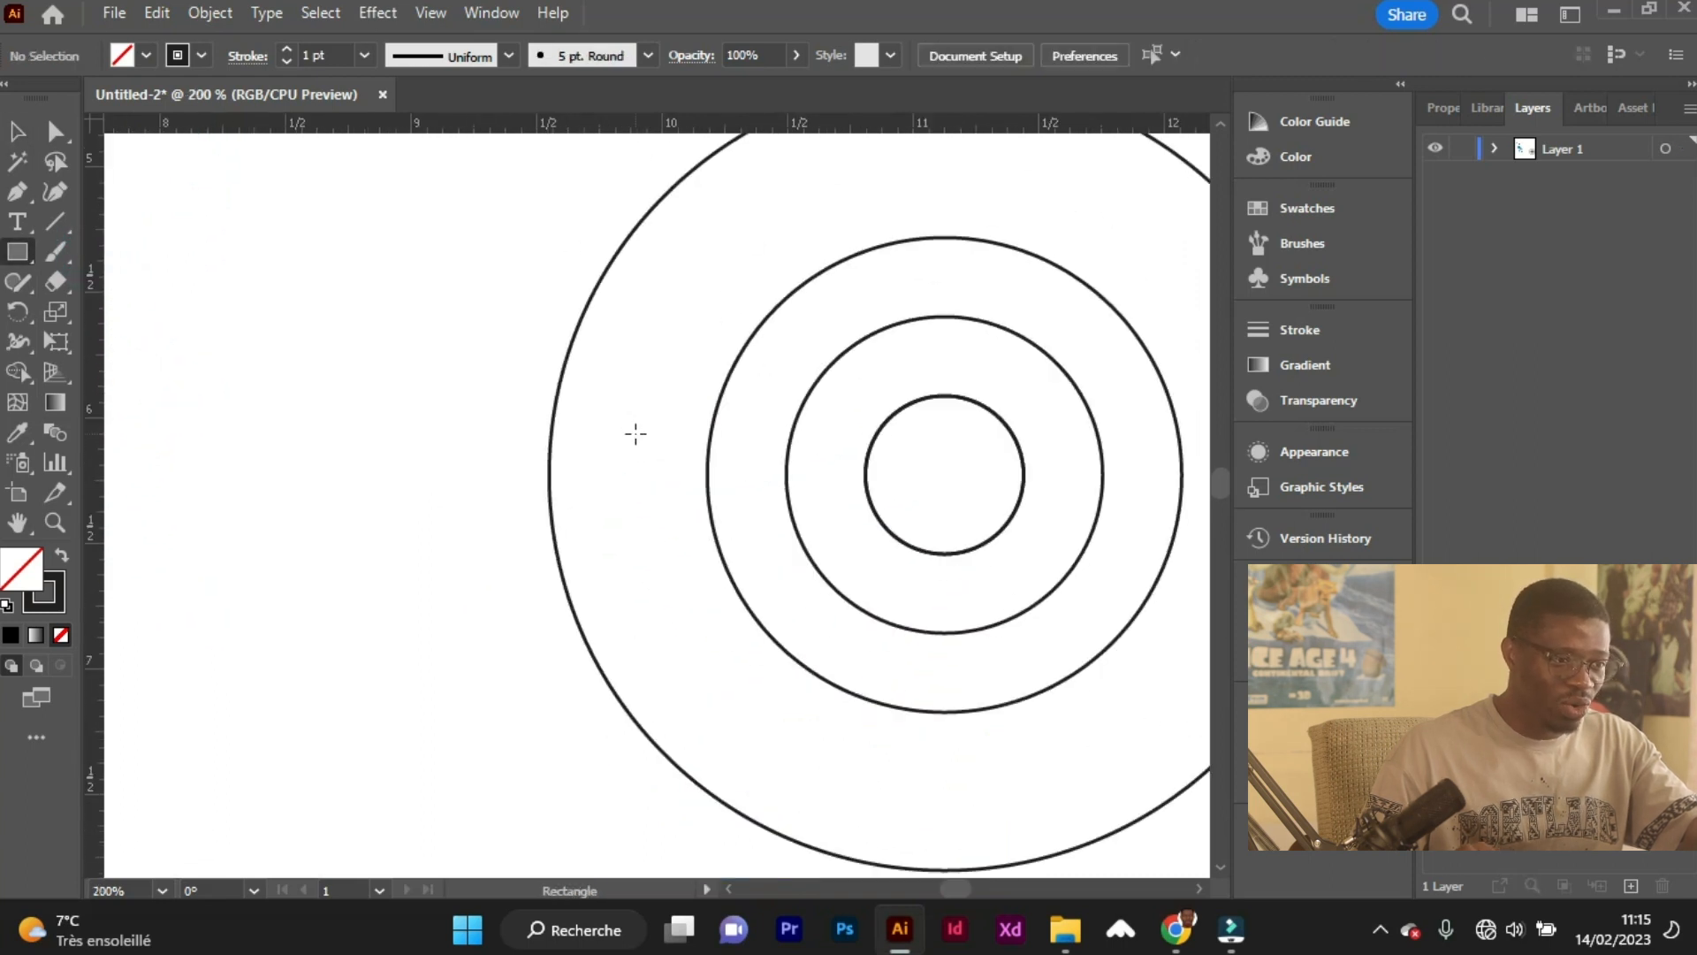
left_click_drag(550, 432, 708, 508)
scroll(826, 462, "right", 2)
left_click_drag(698, 445, 978, 500)
scroll(791, 506, "right", 3)
scroll(905, 479, "right", 3)
scroll(854, 512, "down", 3)
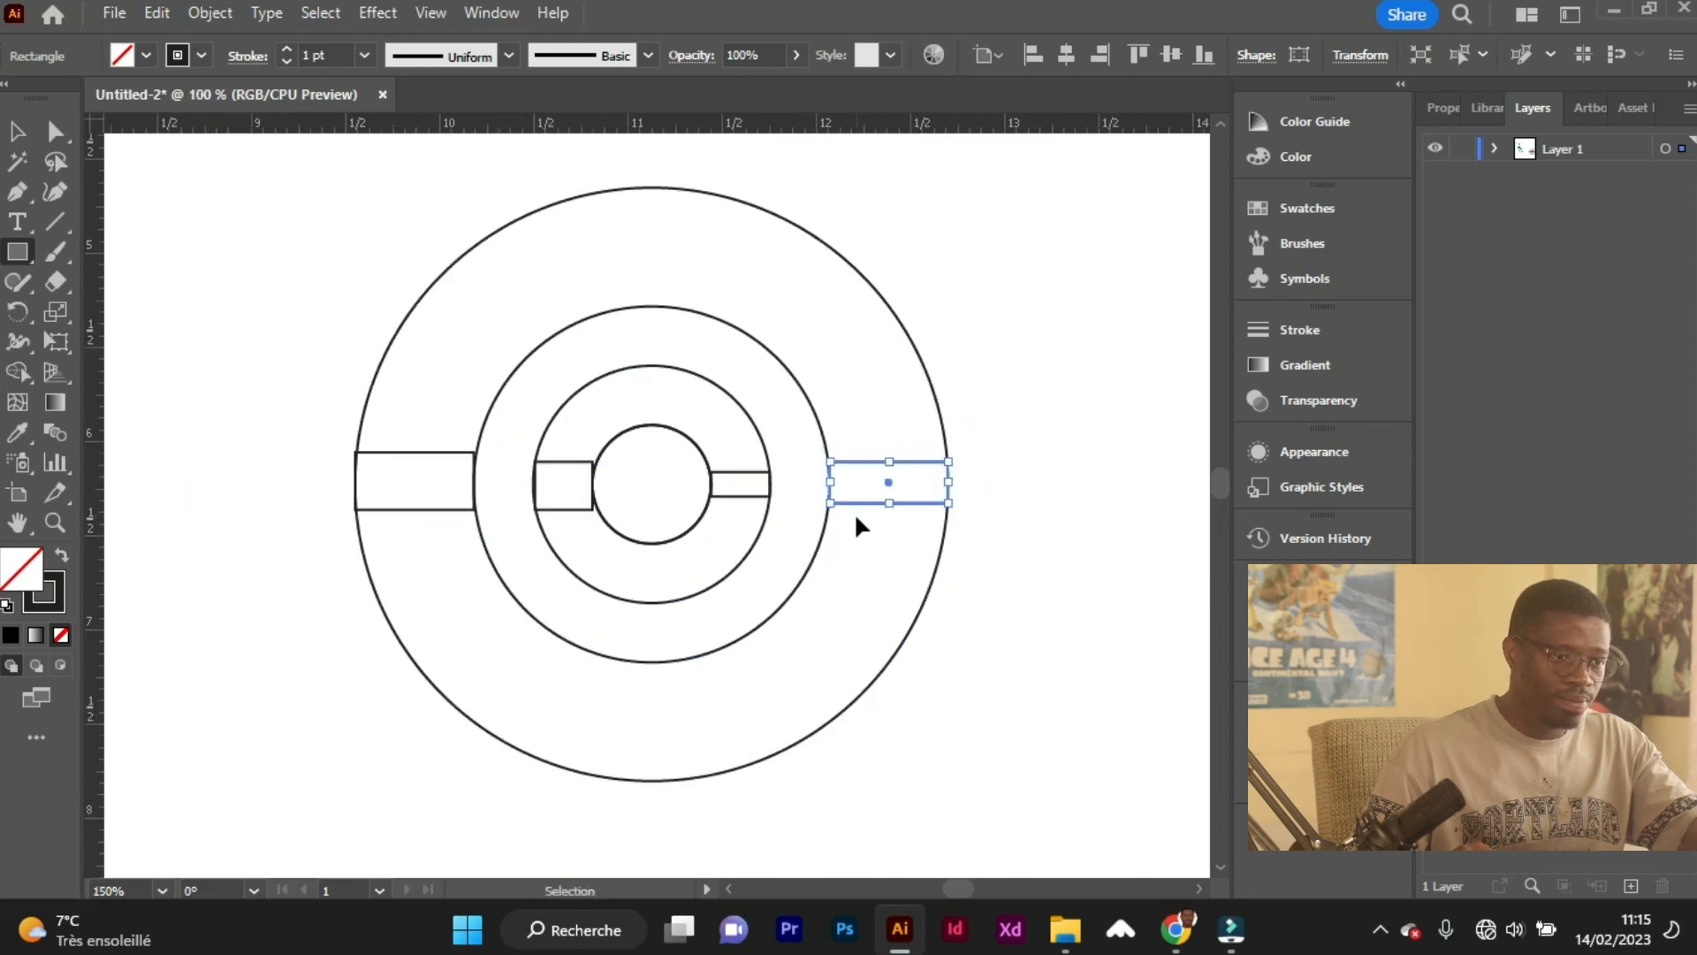
Stretch the rectangles' lower edges down, the outer pair to the largest circle's bottom and the inner pair to the second-smallest circle's bottom.
left_click(16, 134)
left_click_drag(884, 454, 875, 633)
left_click(777, 444)
left_click_drag(778, 445, 780, 515)
left_click(657, 451)
left_click_drag(659, 451, 662, 514)
left_click(560, 440)
left_click_drag(561, 451, 563, 633)
Stretch the four rectangles upward to staggered heights like the emblem's bars, with the inner right tallest and the outer right level with the largest circle's top.
left_click_drag(562, 413, 566, 210)
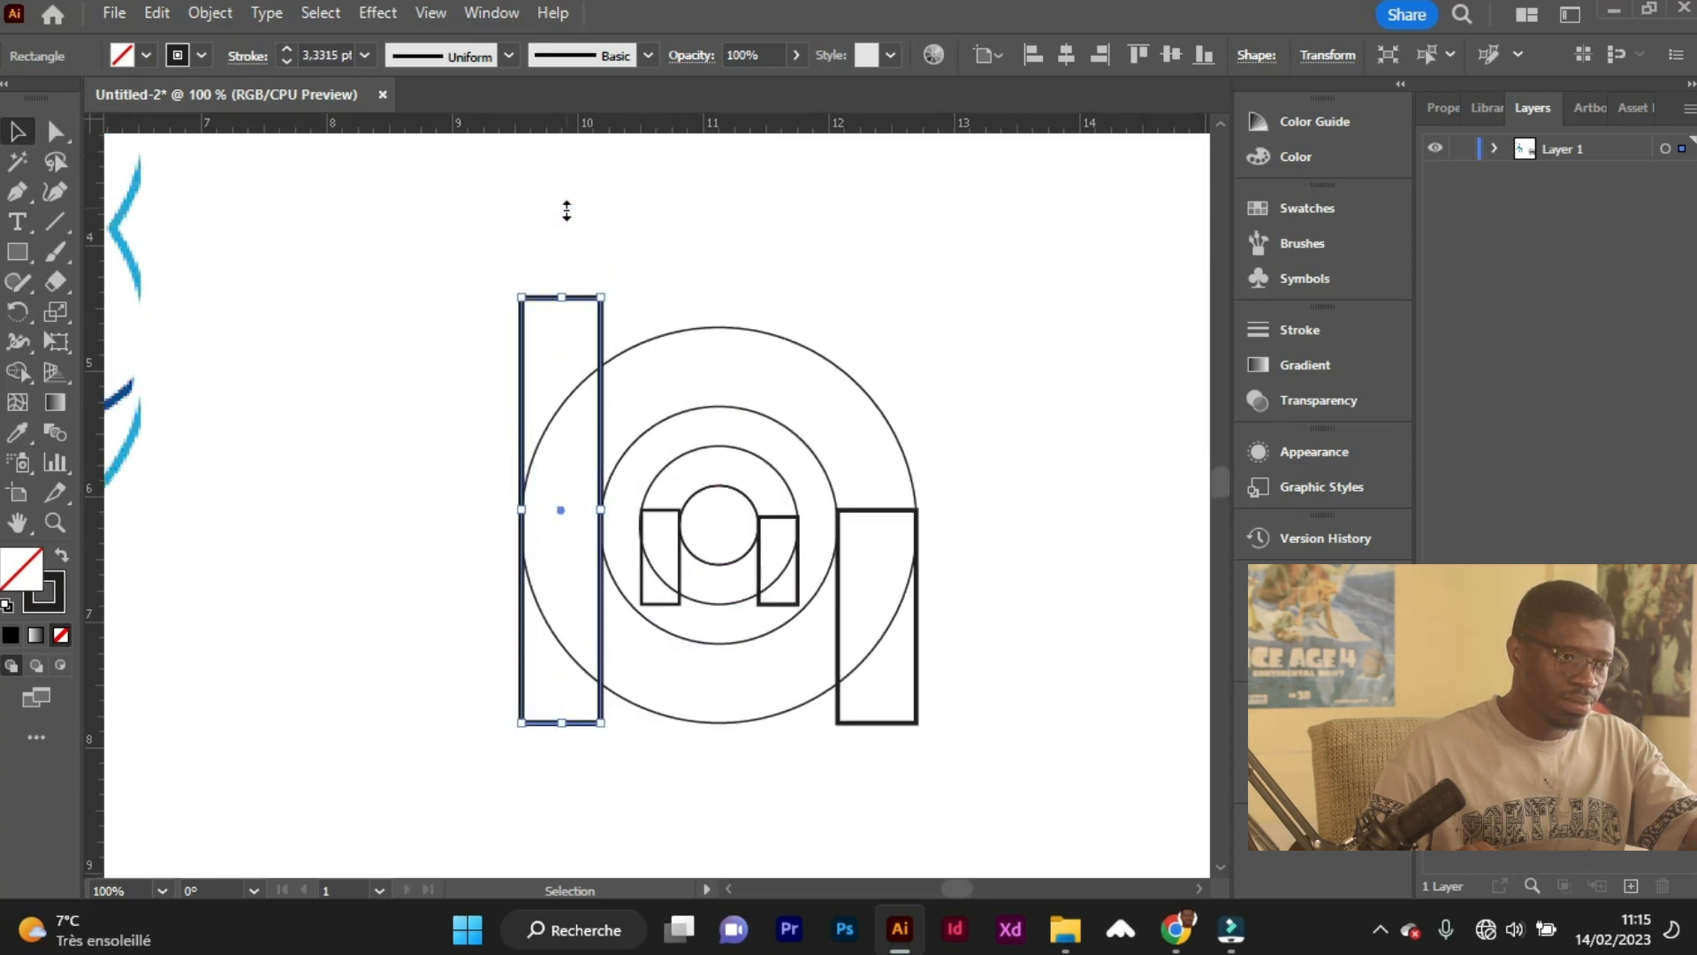
scroll(567, 211, "up", 1)
left_click_drag(563, 327, 560, 310)
left_click(665, 541)
left_click_drag(666, 541, 664, 257)
left_click(784, 557)
left_click_drag(781, 549, 775, 206)
left_click(879, 541)
left_click_drag(878, 539, 863, 357)
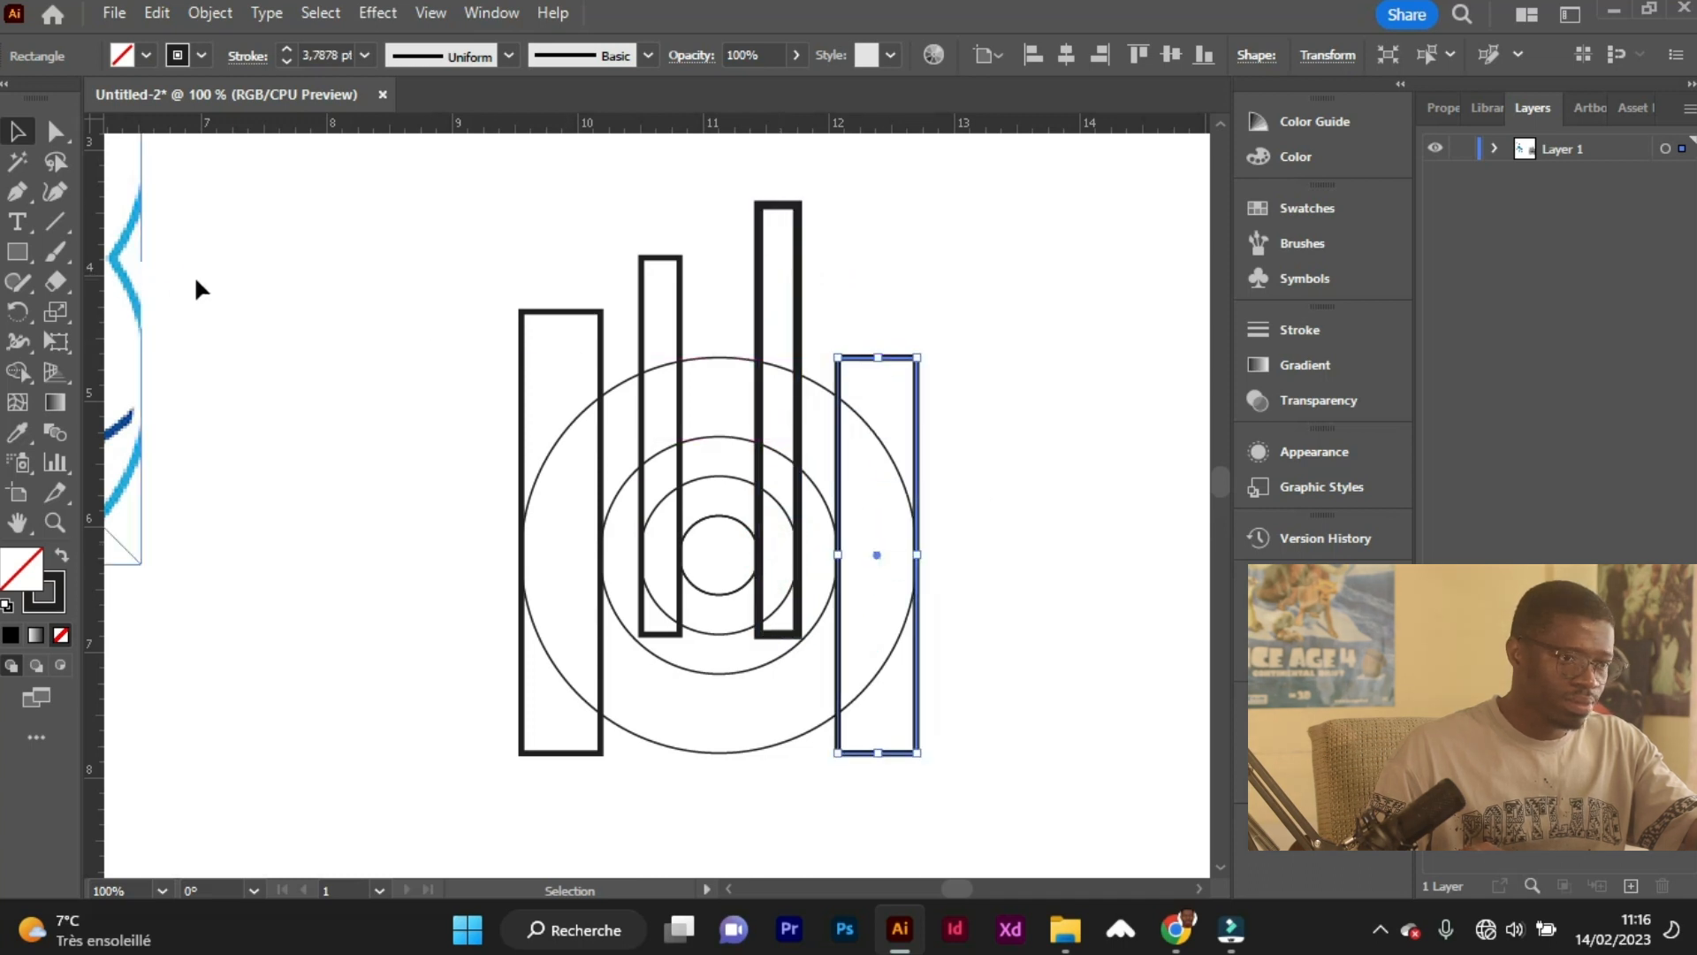
Draw a horizontal rectangle across the largest circle's full width, between the tops of the largest and second-largest circles.
left_click(24, 250)
scroll(778, 426, "up", 1)
mouse_move(608, 278)
left_mouse_down()
mouse_move(652, 397)
mouse_move(700, 447)
mouse_move(662, 437)
left_mouse_up()
mouse_move(663, 360)
left_mouse_down()
mouse_move(840, 360)
mouse_move(1014, 398)
left_mouse_up()
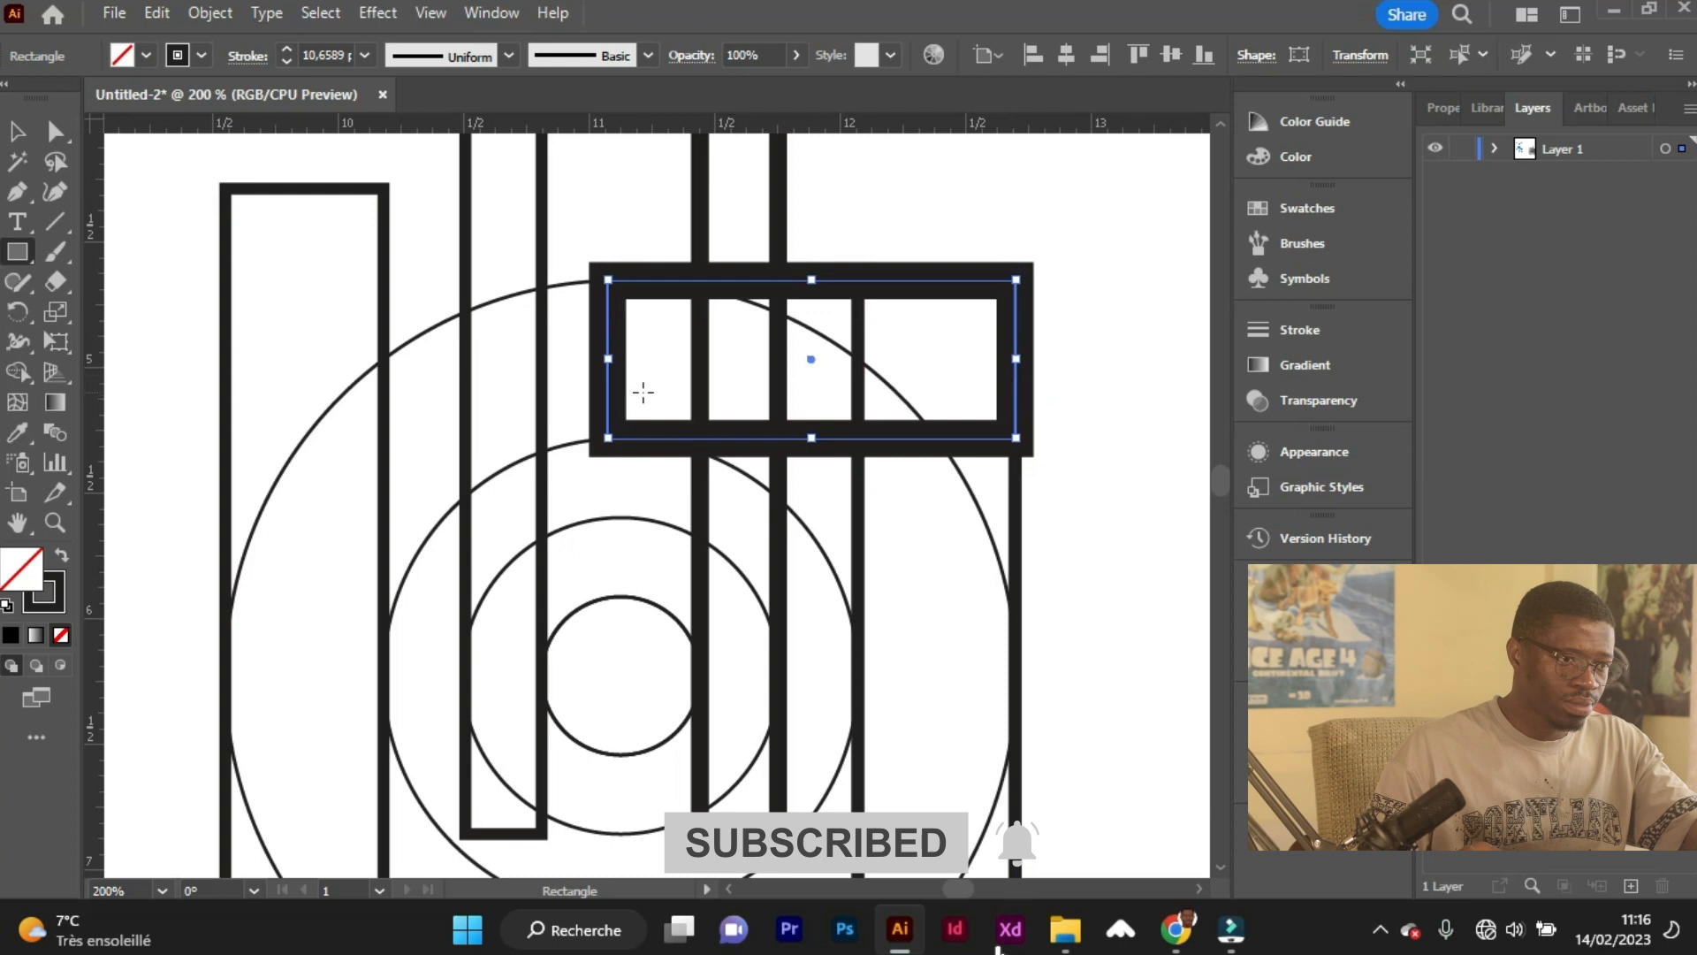
left_click_drag(607, 360, 227, 360)
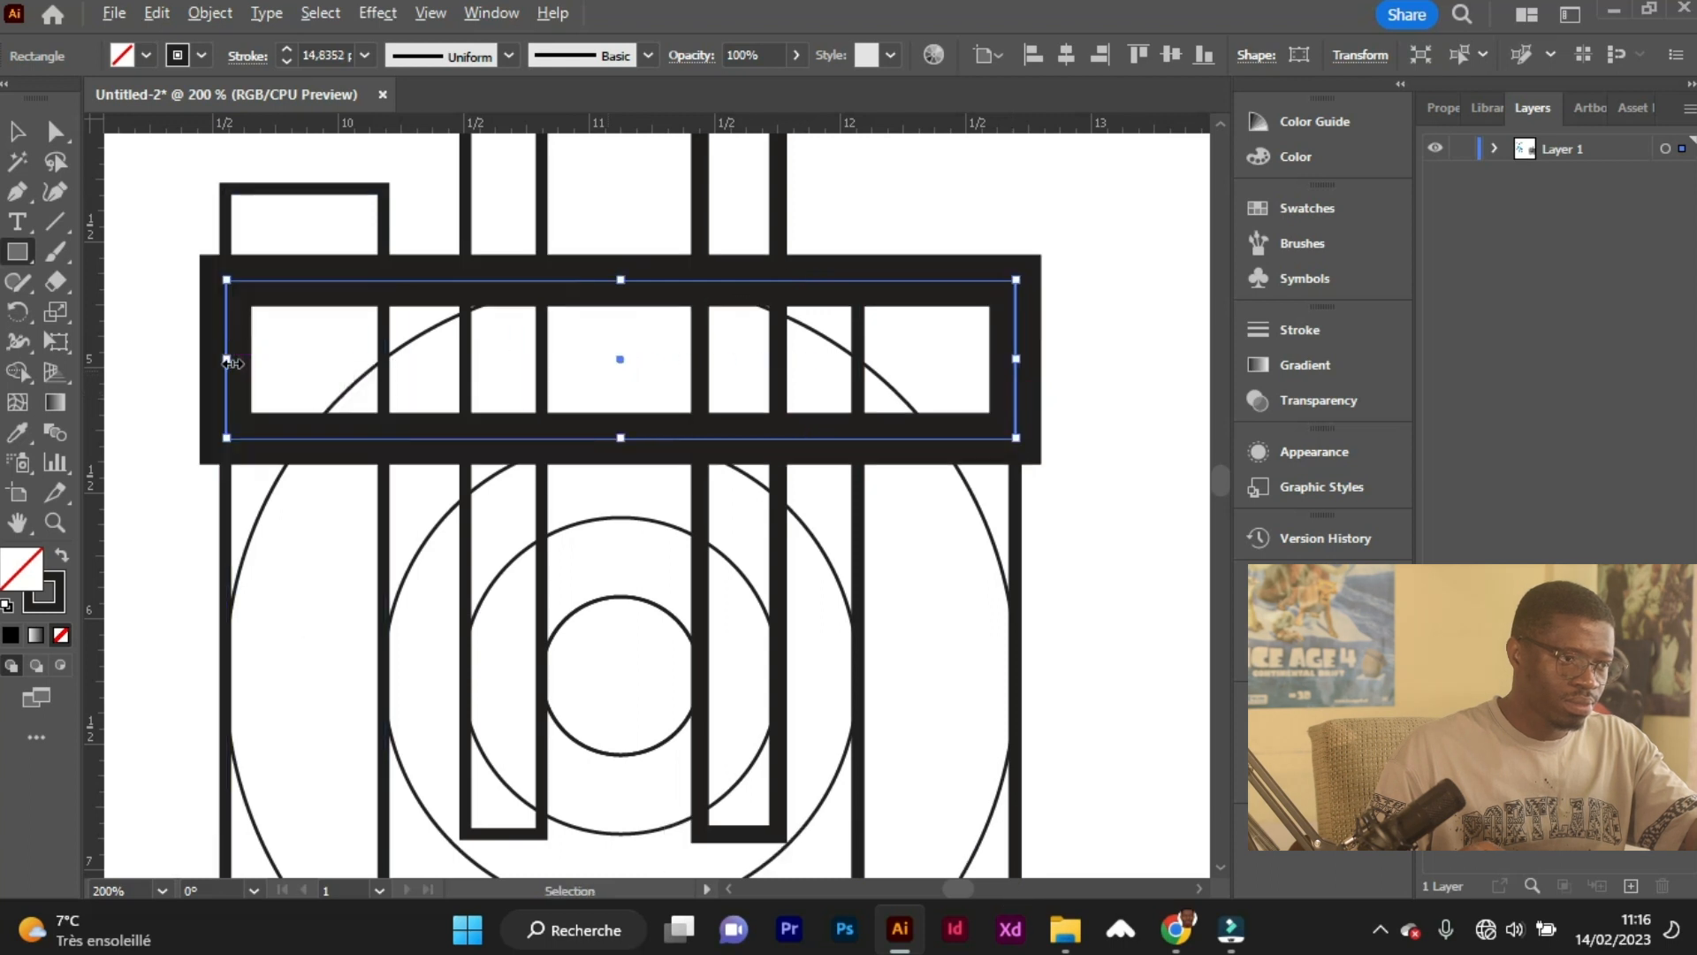
Select all the circles and rectangles and set their stroke weight to 1 pt.
scroll(228, 359, "down", 3)
left_click(17, 134)
left_click_drag(216, 219, 518, 609)
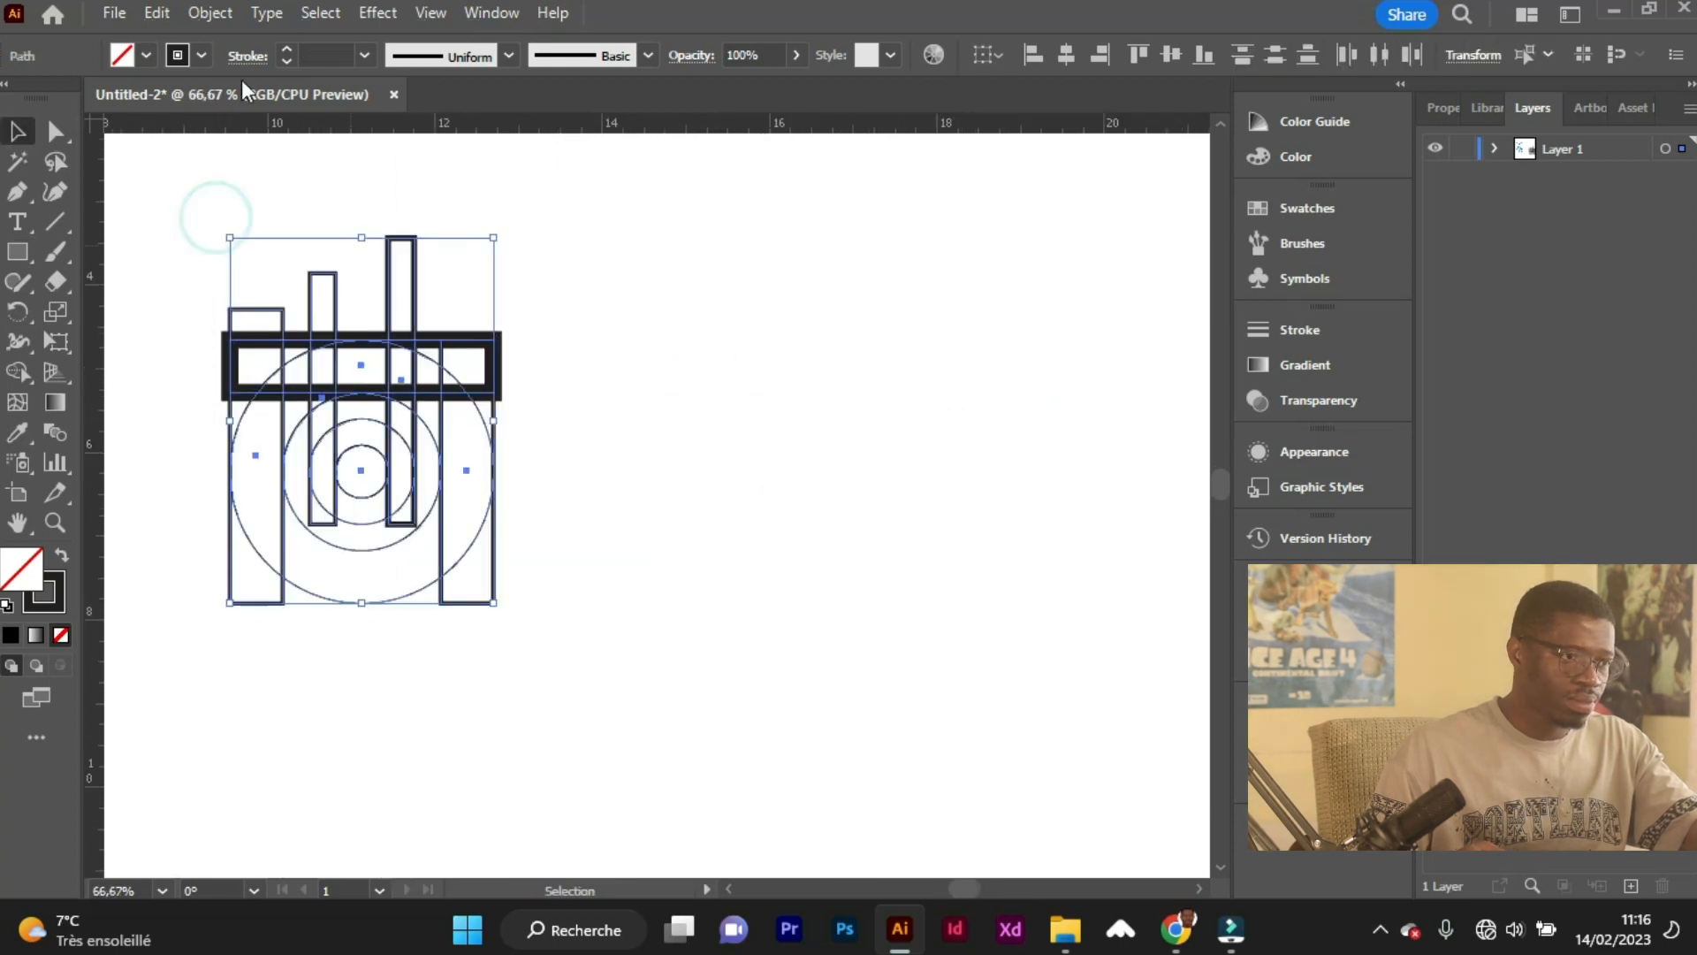
left_click(284, 49)
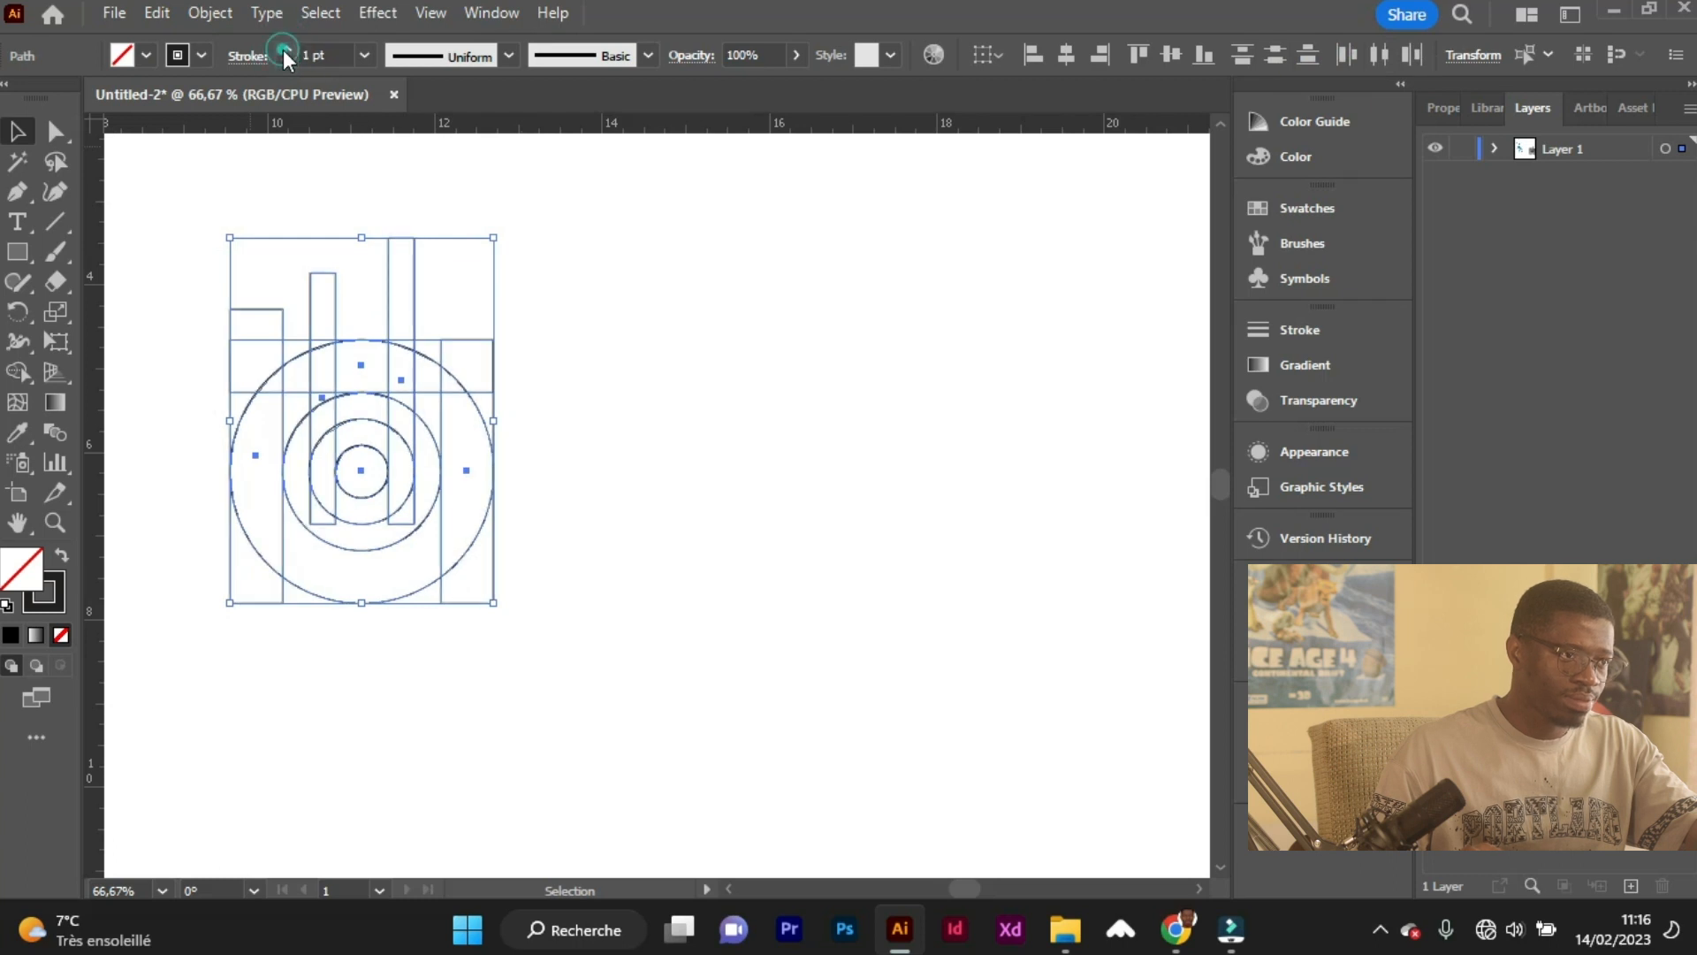
Turn off Scale Strokes & Effects in the transform options and deselect the shapes.
left_click(1278, 582)
left_click(955, 873)
scroll(458, 632, "left", 3)
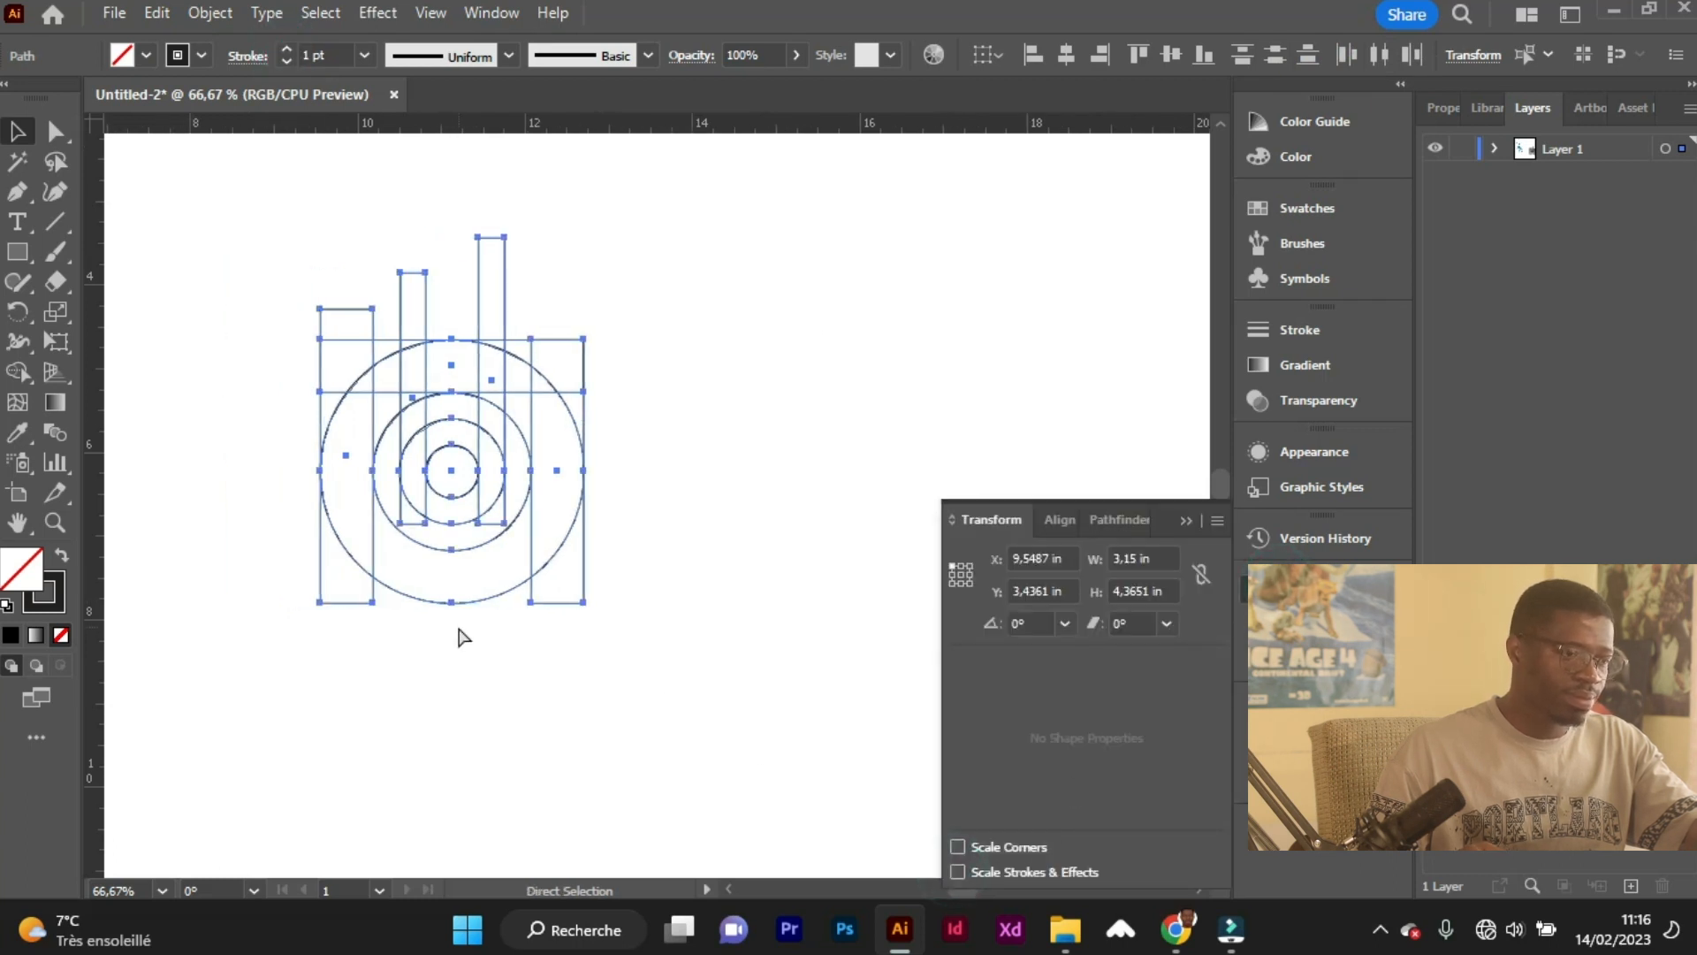
left_click(457, 626)
scroll(459, 632, "left", 6)
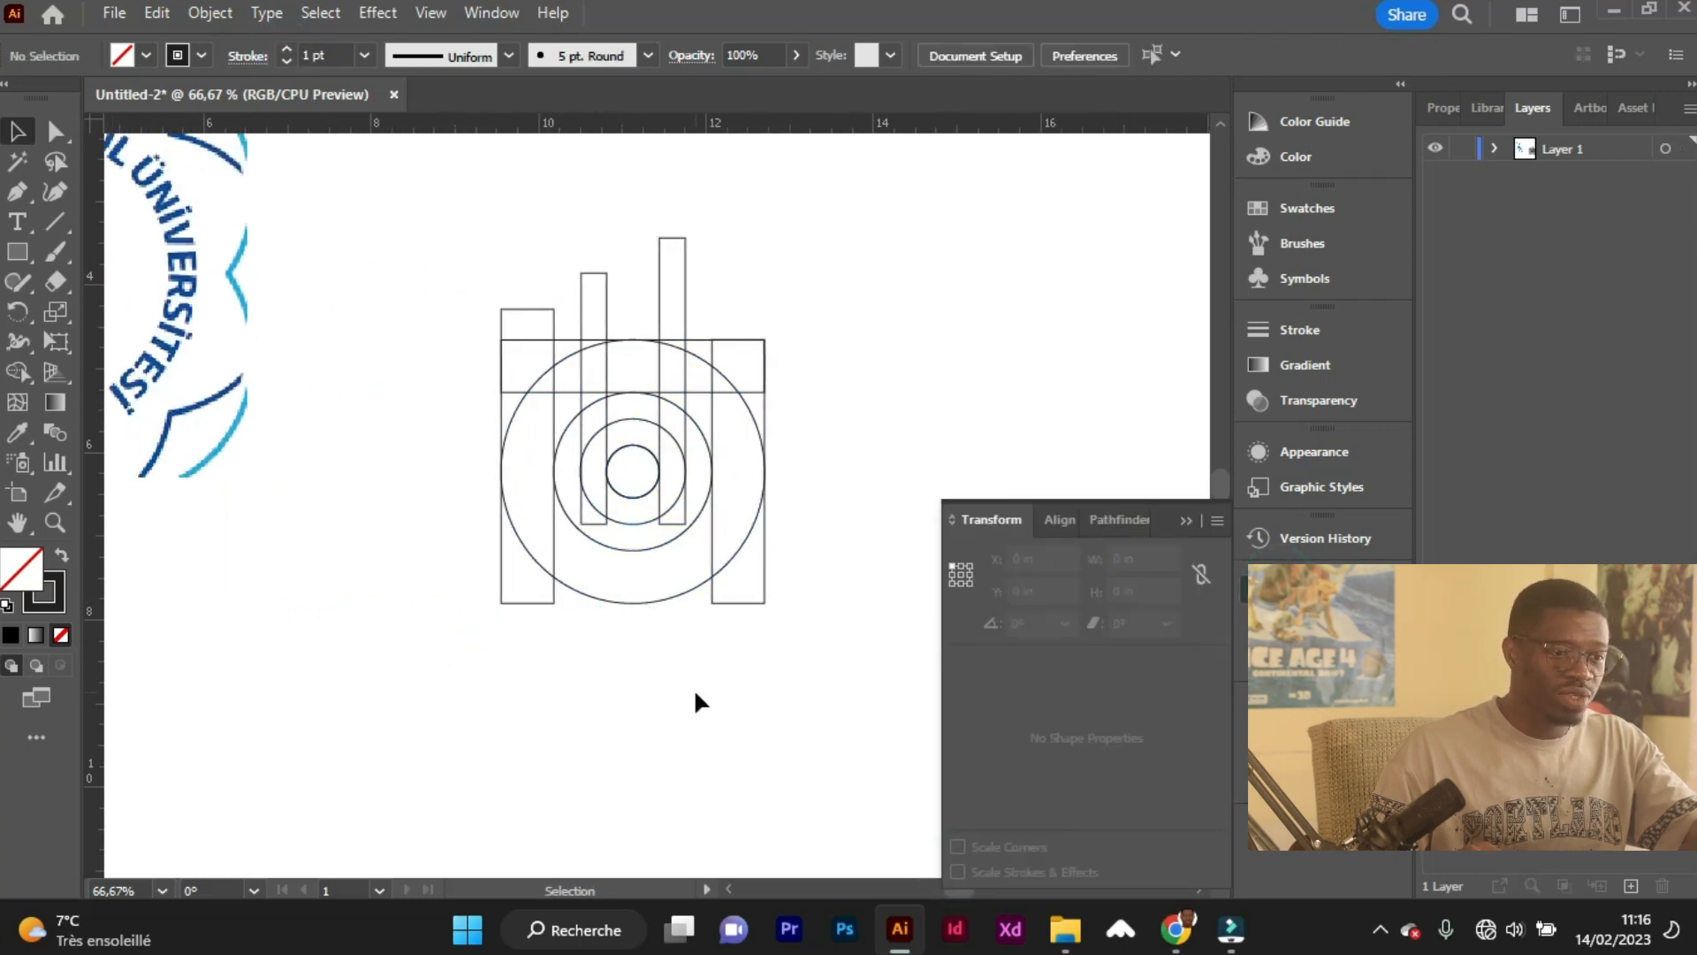
scroll(695, 703, "left", 4)
left_click(1185, 520)
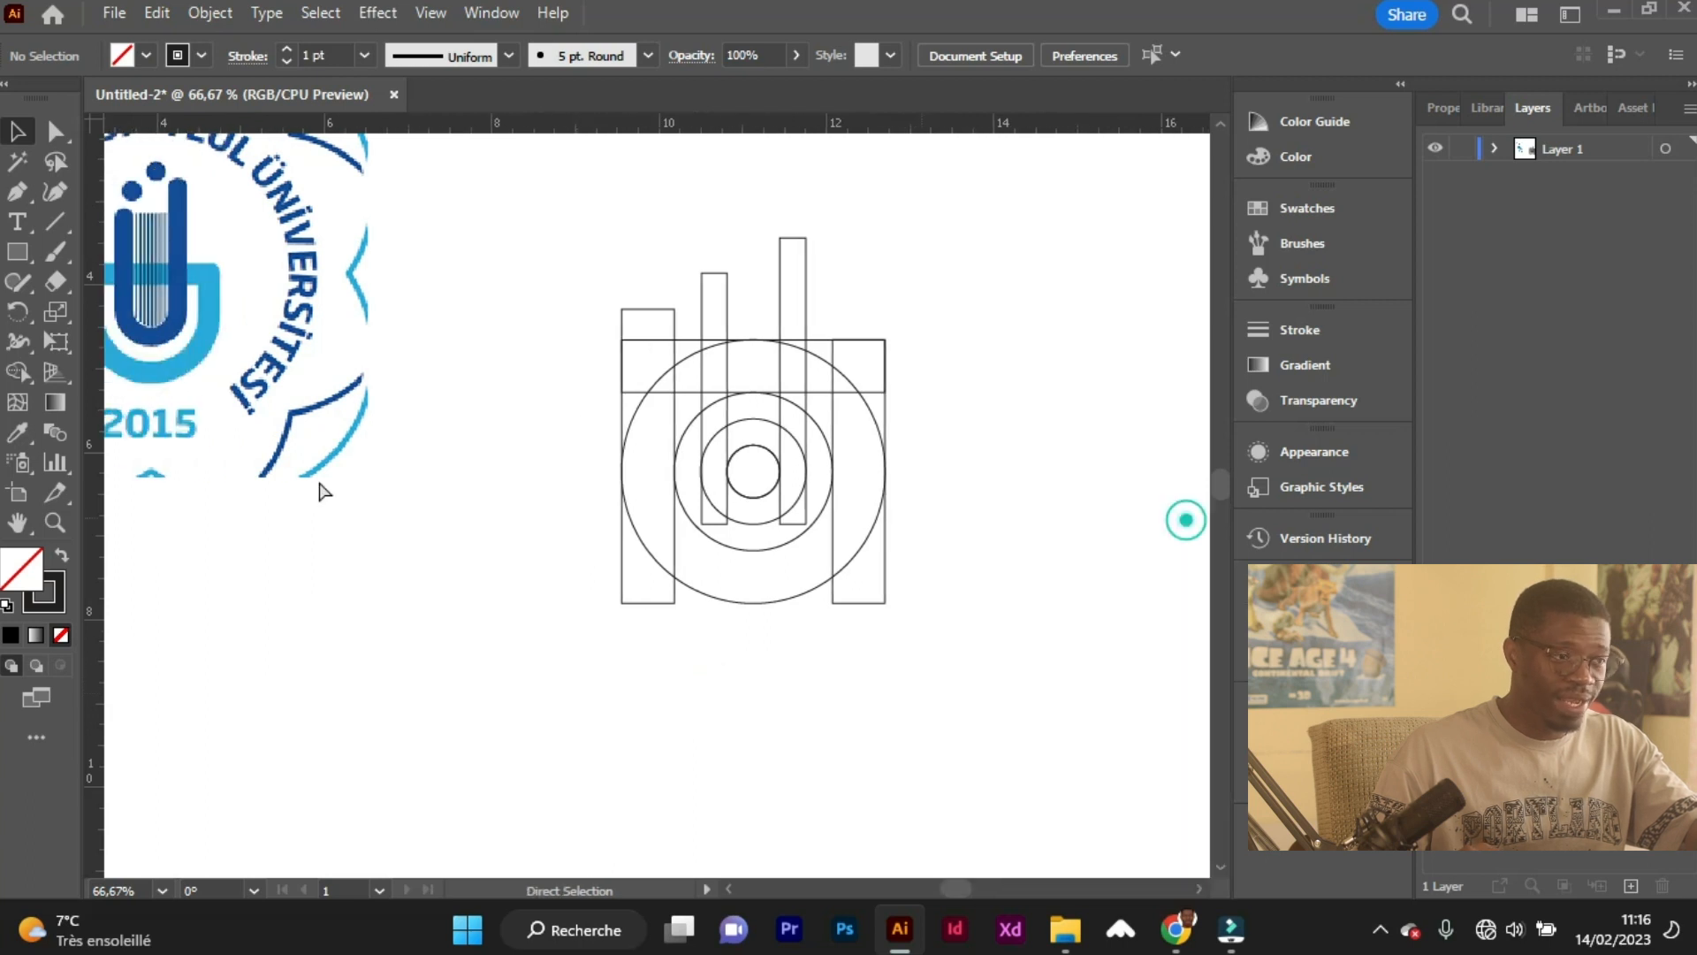
Examine the rounded bar ends, crossbar and dots of the logo's central emblem in comparison with the drawn construction.
scroll(306, 455, "left", 4)
scroll(296, 442, "up", 4)
scroll(256, 371, "left", 2)
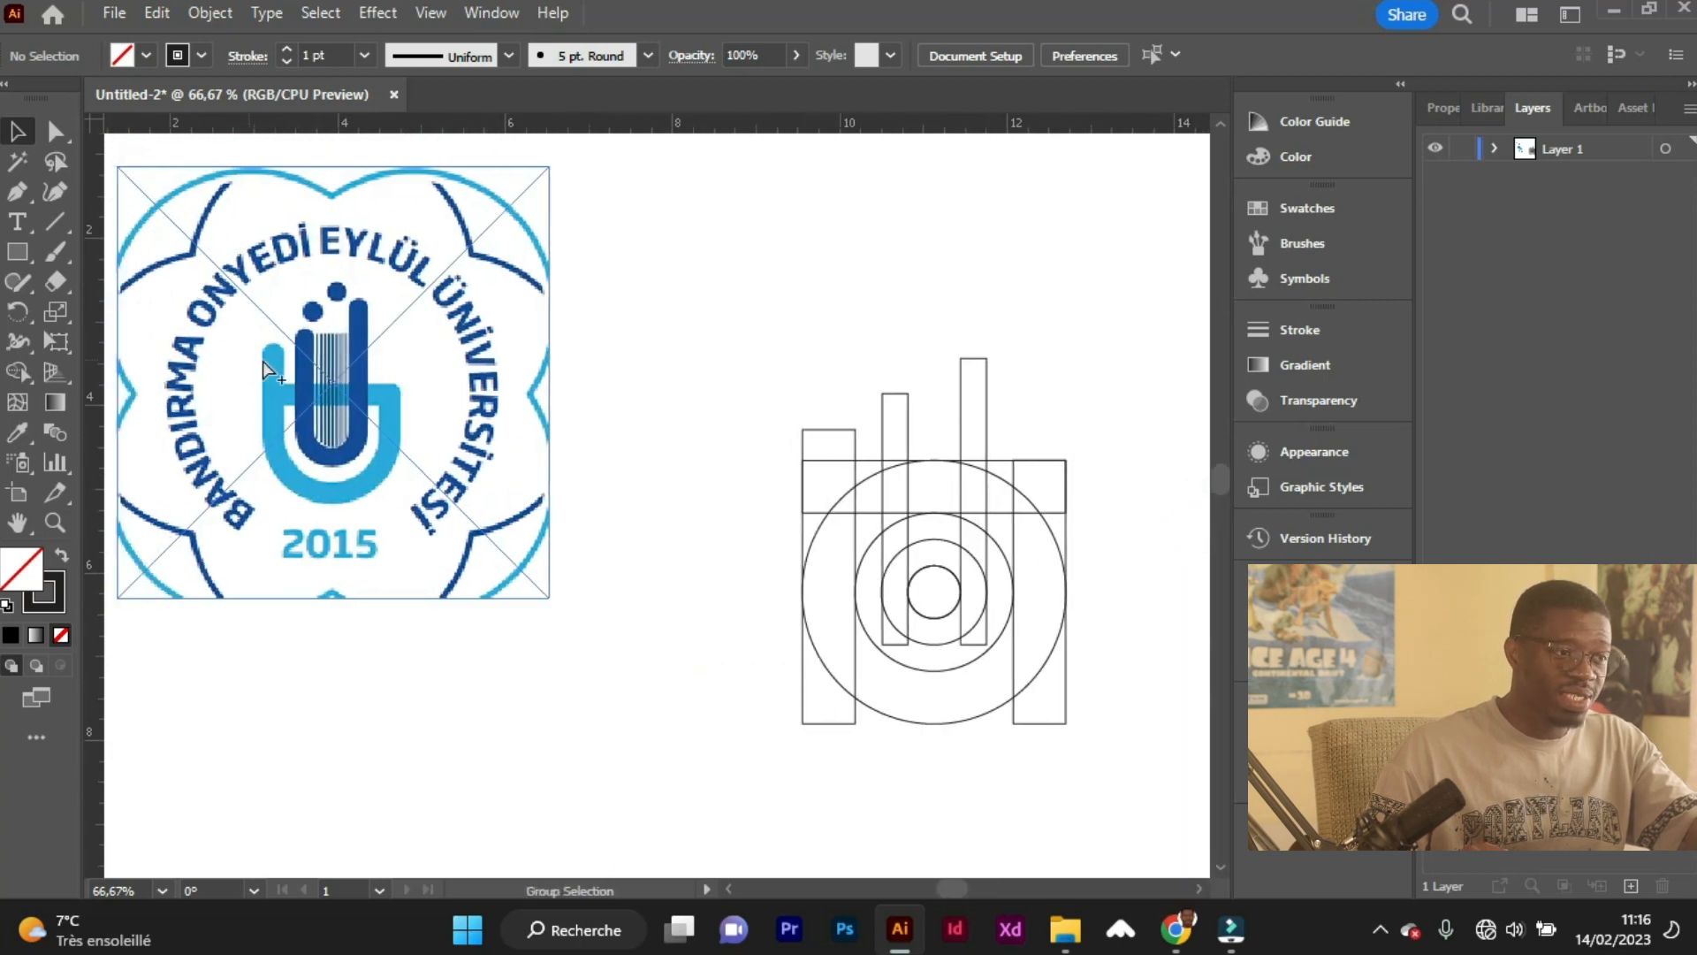
scroll(262, 360, "up", 1)
key("a")
key("a")
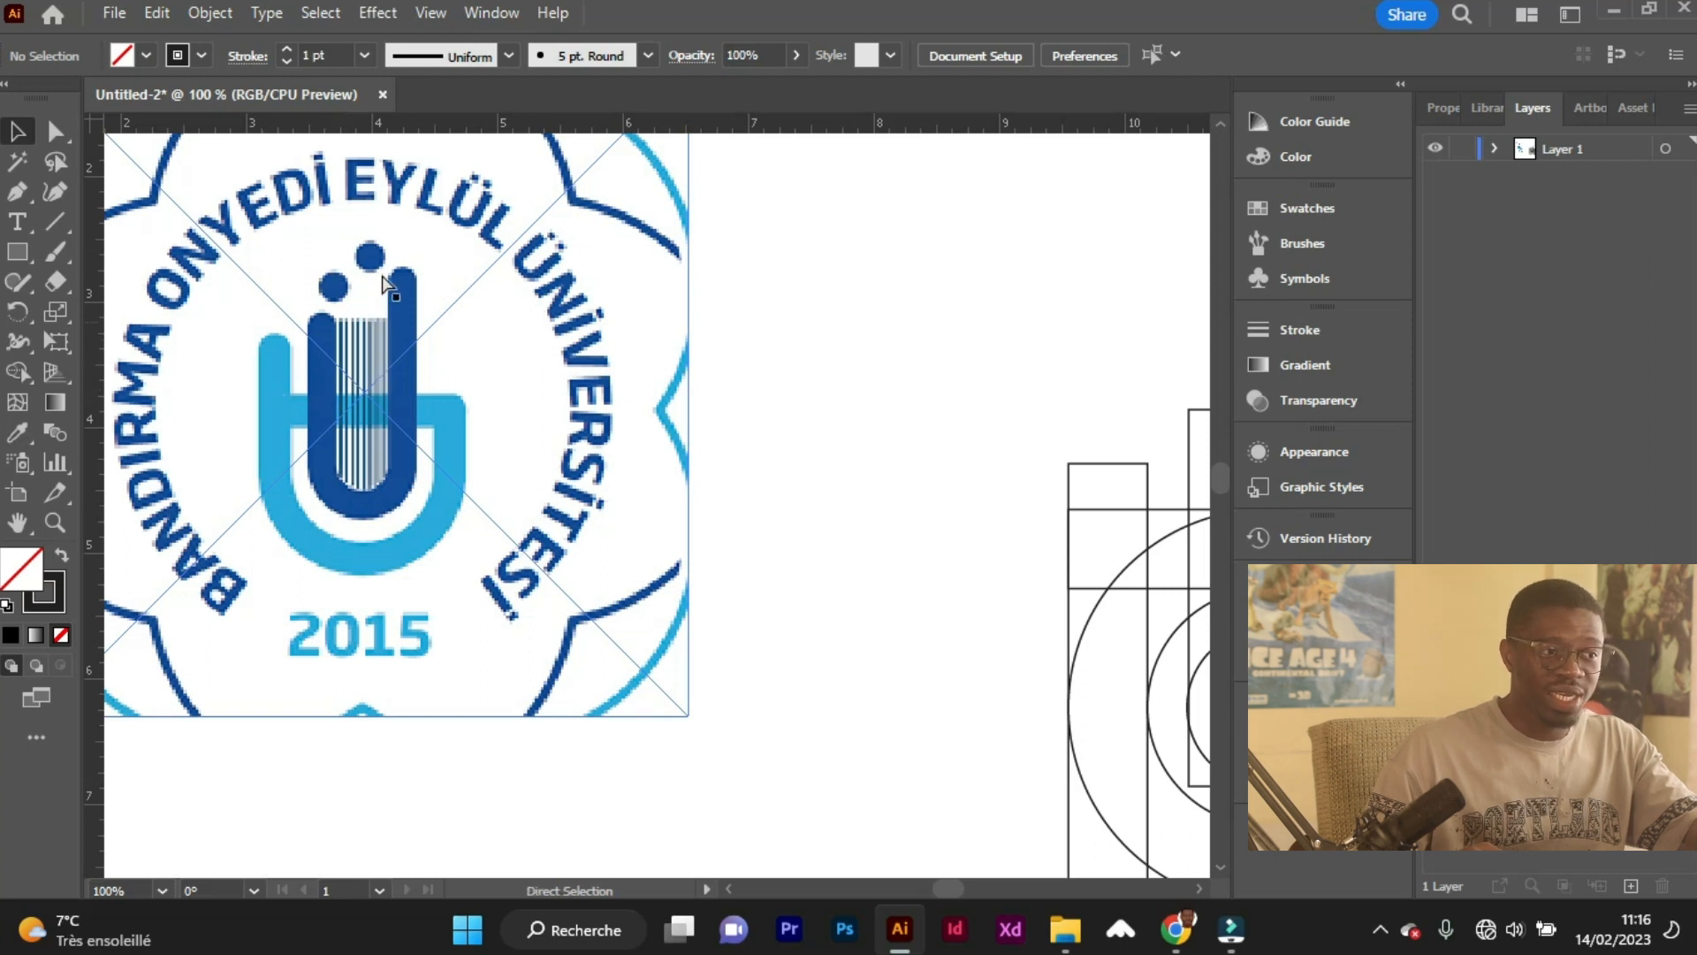
scroll(346, 292, "right", 2)
key("v")
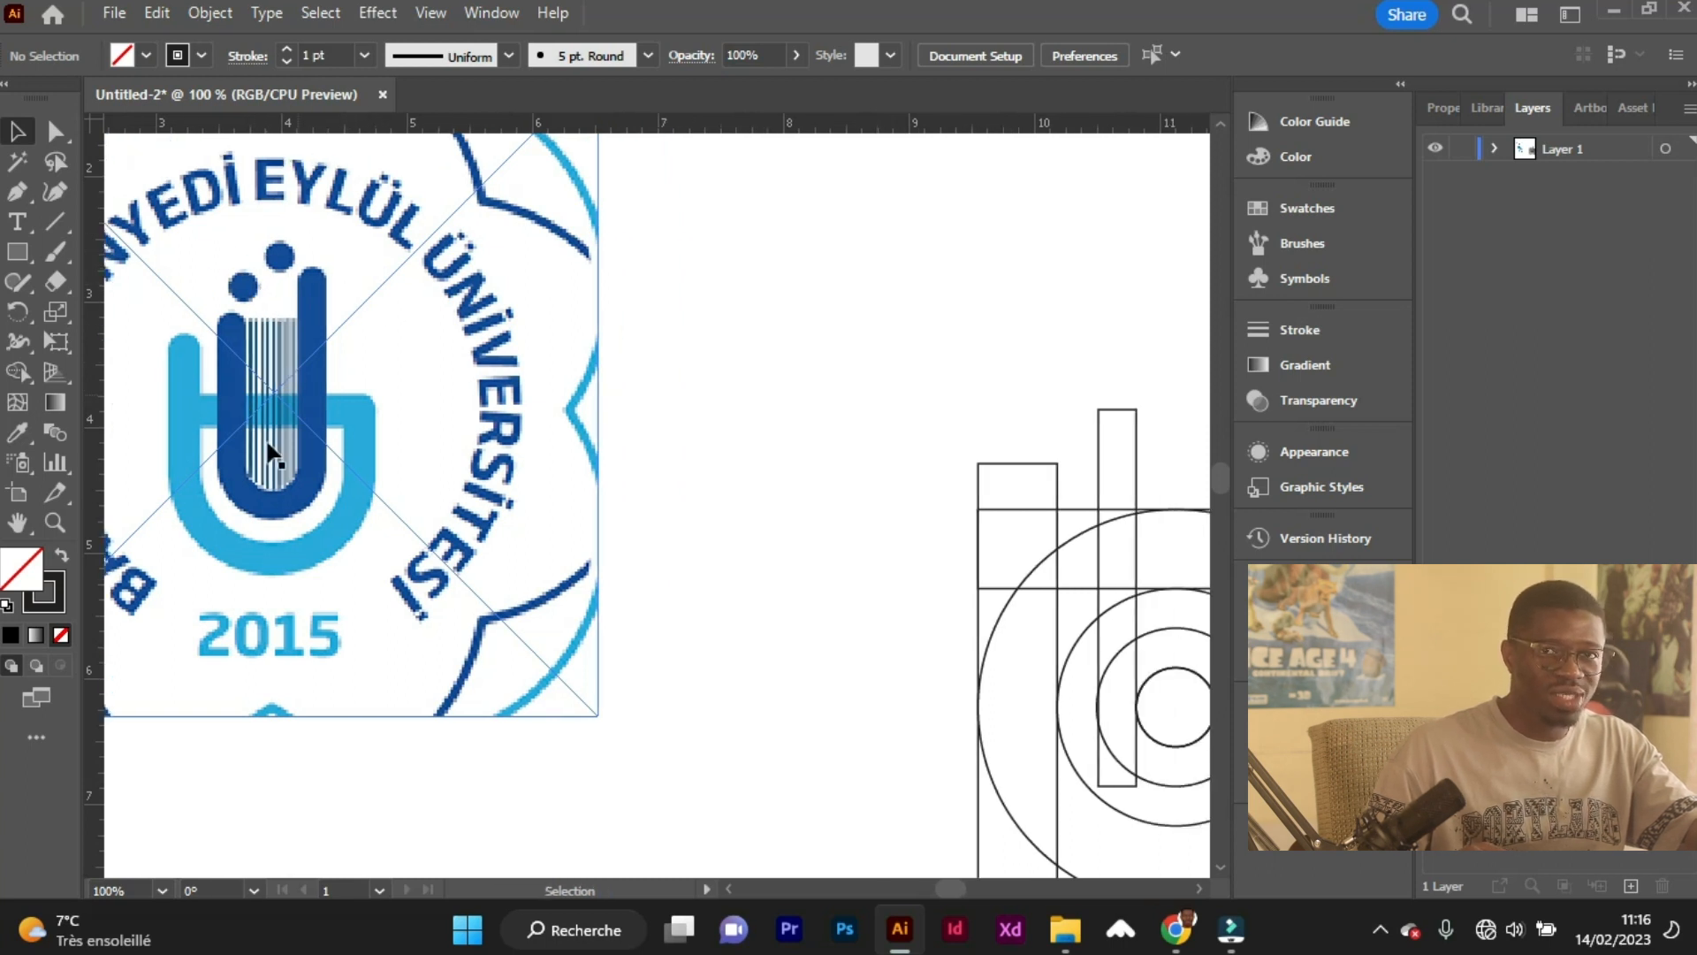
key("a")
scroll(844, 658, "right", 1)
scroll(1017, 626, "right", 6)
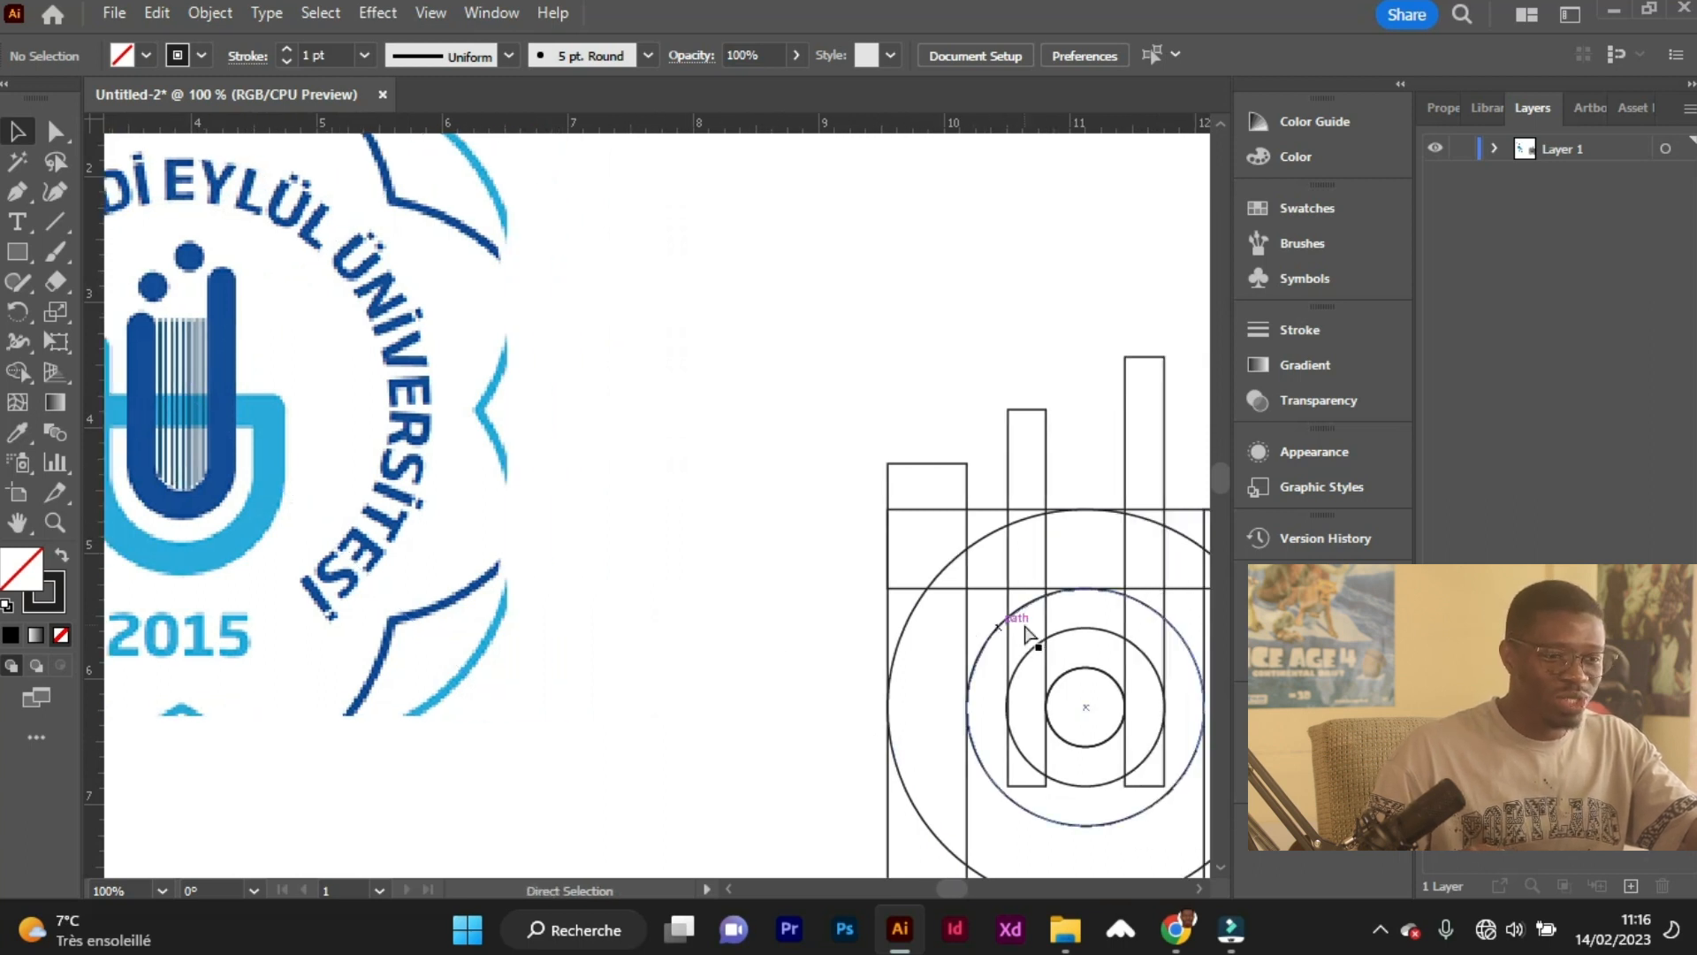
Draw a circle inside the upper end of the outer left and inner left vertical rectangles, each as wide as its rectangle.
scroll(820, 566, "up", 1, "alt")
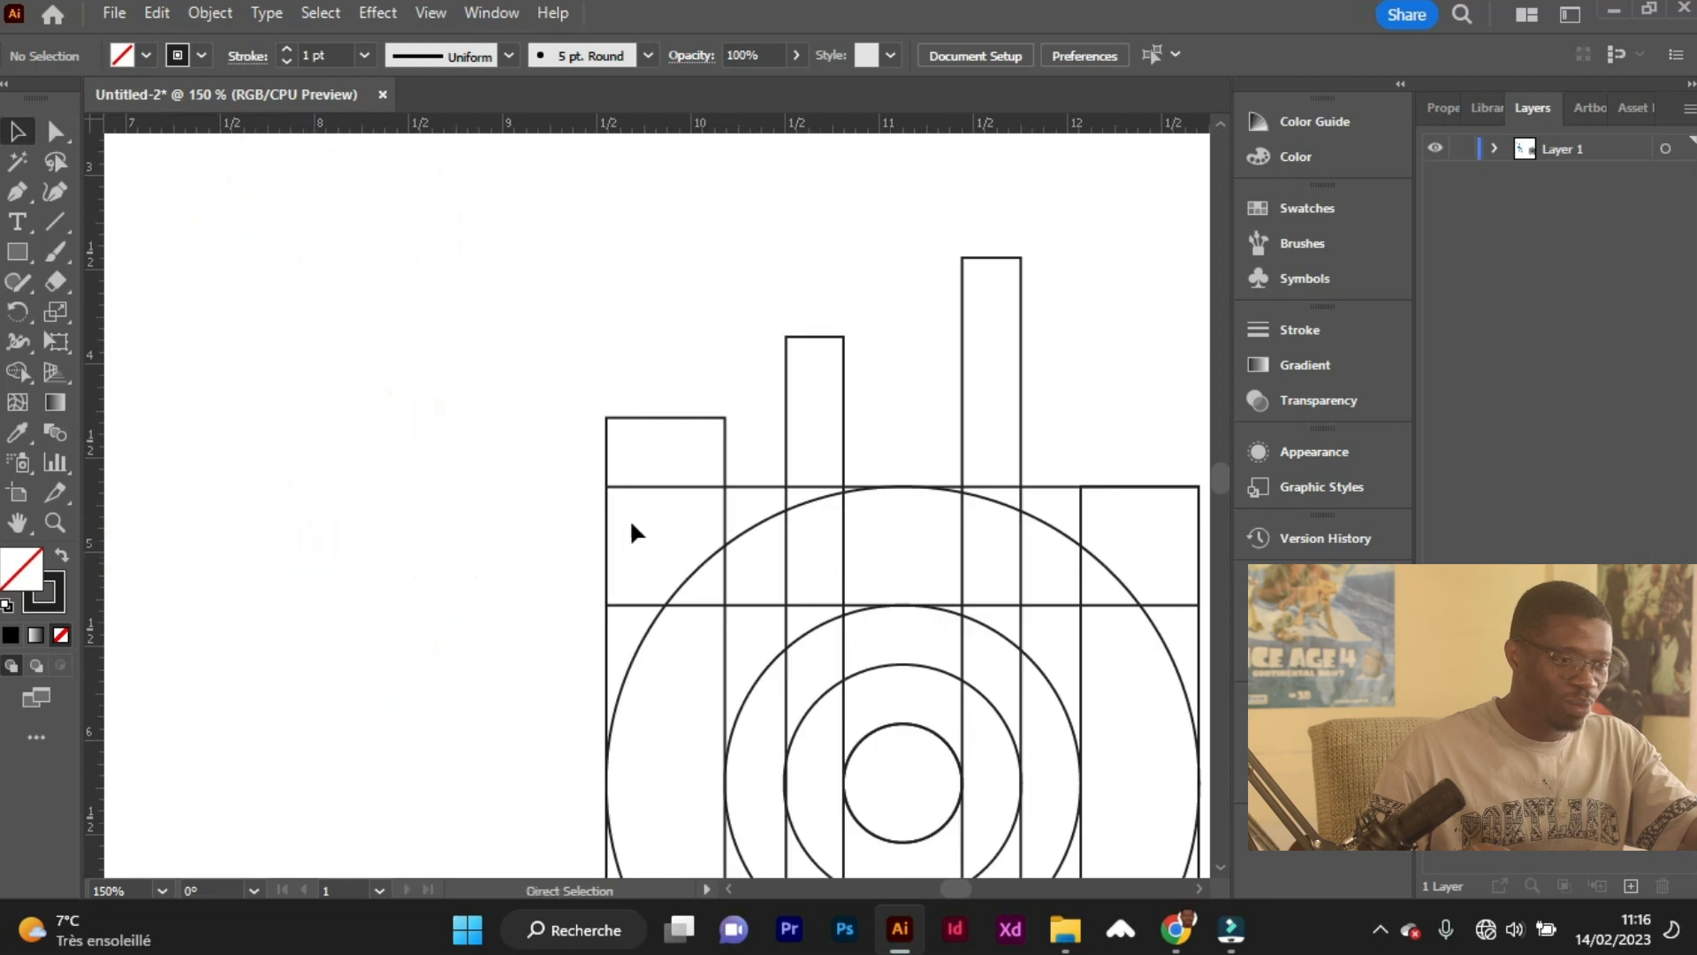
left_click(27, 252)
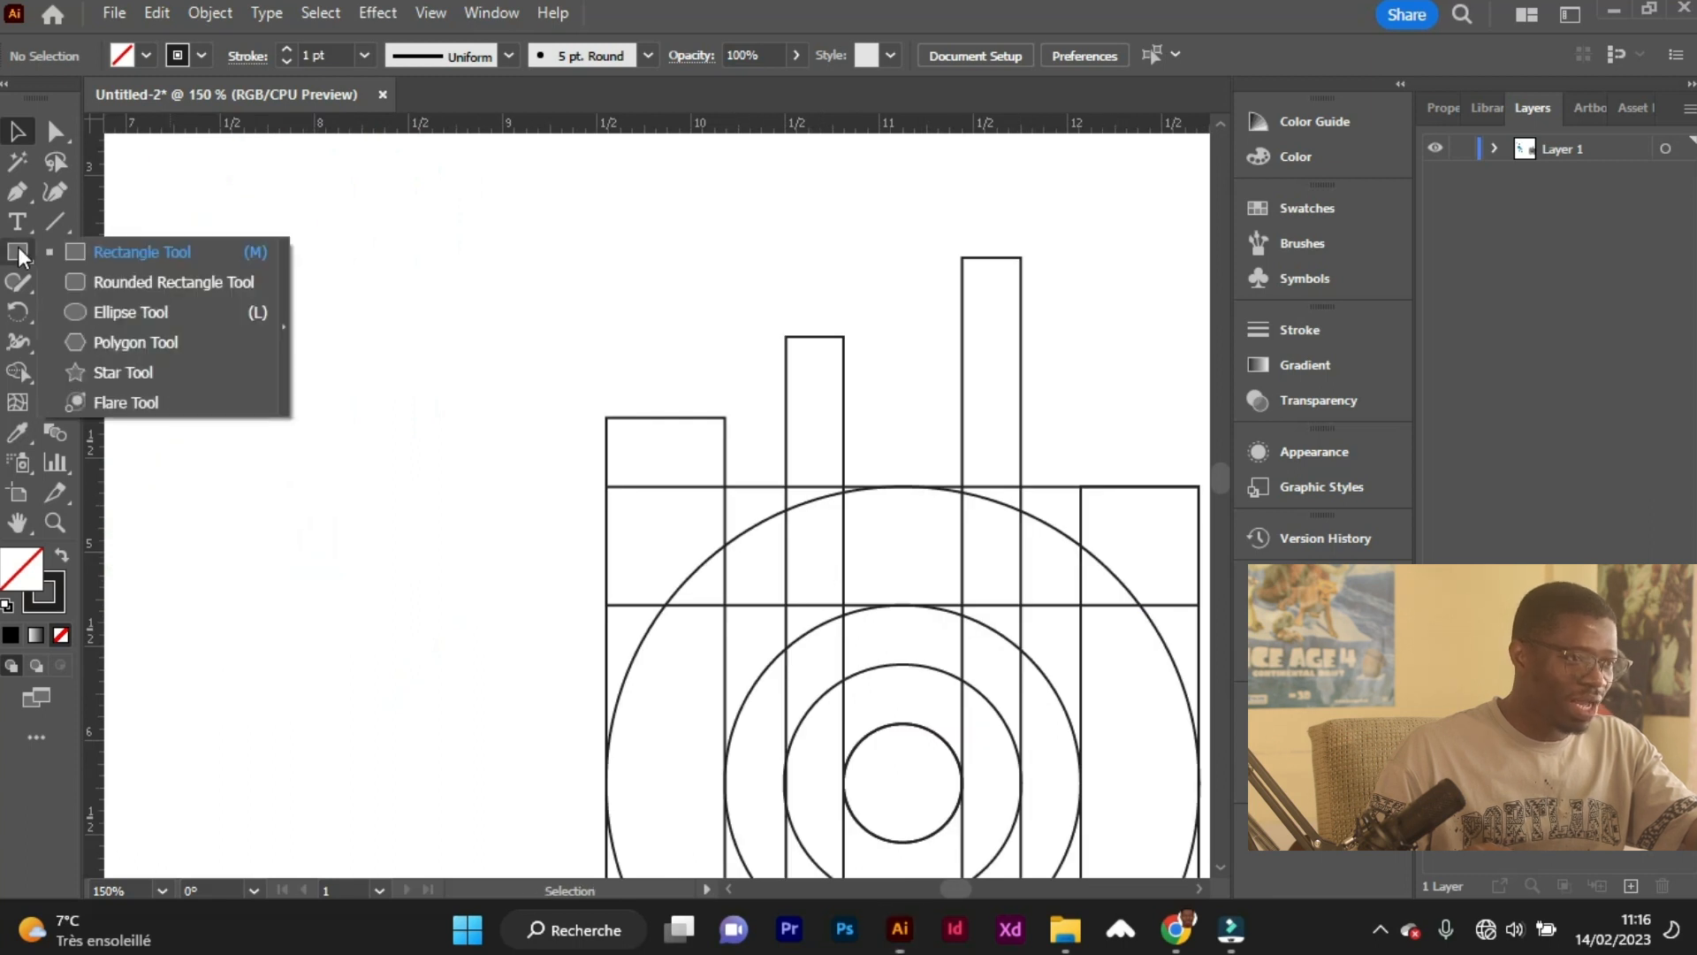
left_click(117, 313)
scroll(725, 497, "up", 2, "alt")
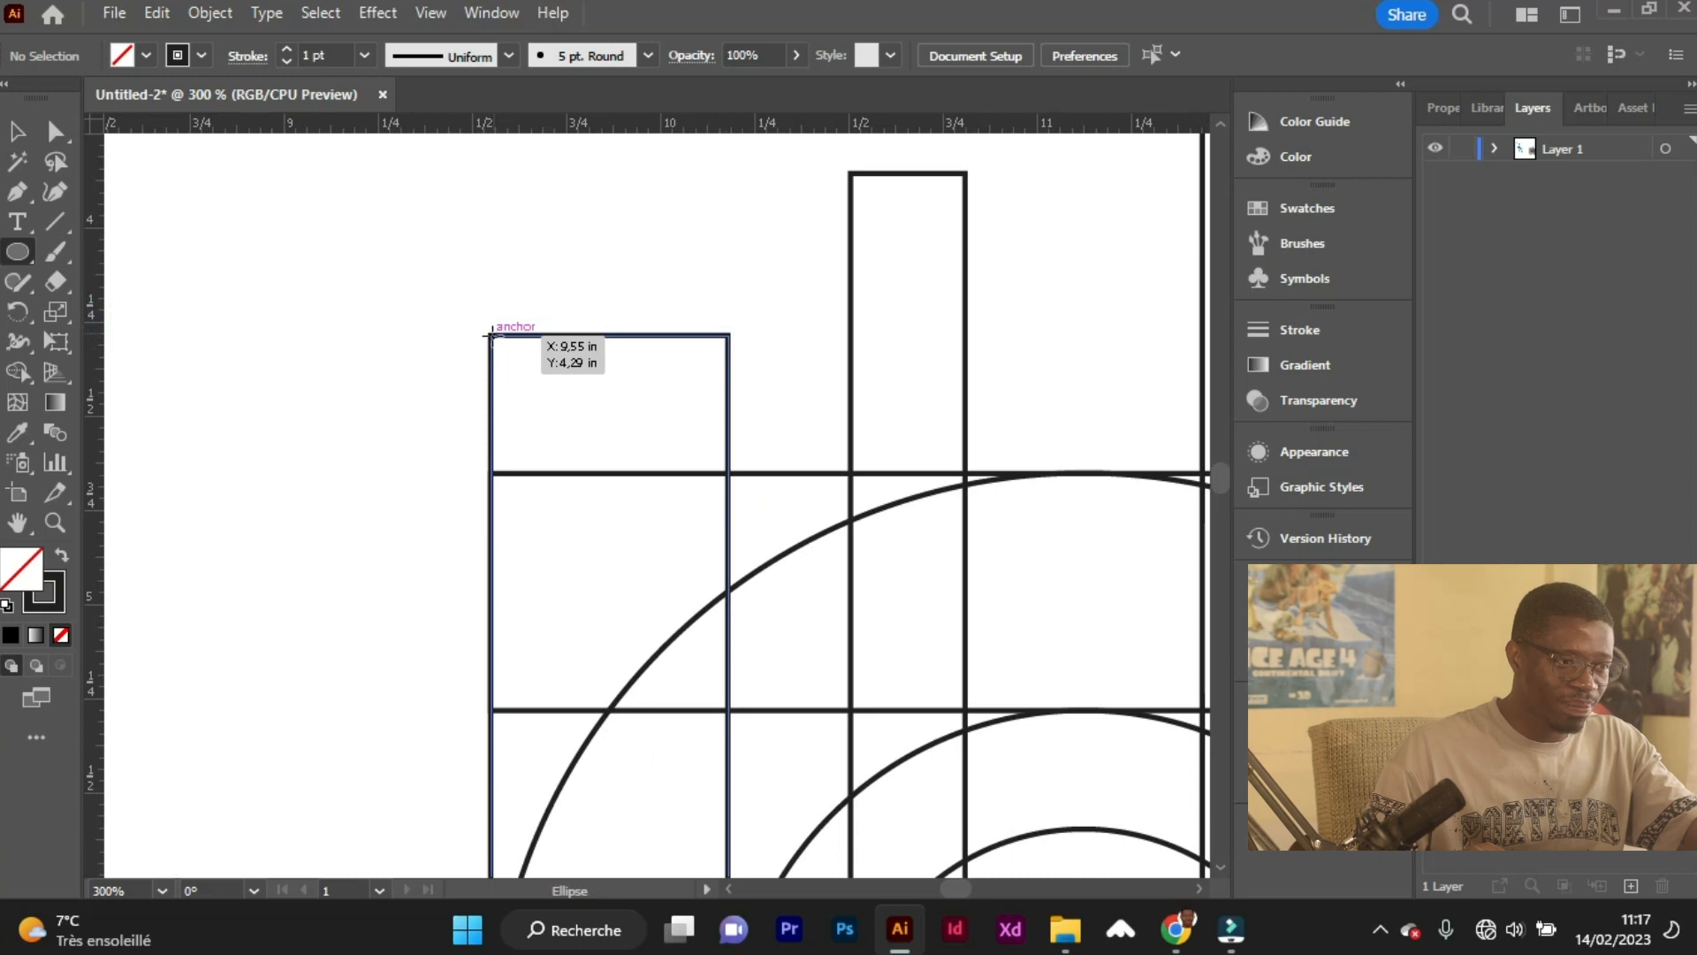
left_click_drag(492, 335, 708, 572)
scroll(747, 581, "up", 2)
scroll(754, 523, "down", 2)
scroll(636, 390, "up", 2)
scroll(636, 390, "up", 2)
left_click_drag(460, 523, 695, 760)
Draw a circle inside the upper end of the inner right and outer right vertical rectangles, each as wide as its rectangle.
scroll(730, 806, "down", 2)
scroll(893, 751, "right", 4)
scroll(888, 741, "up", 2)
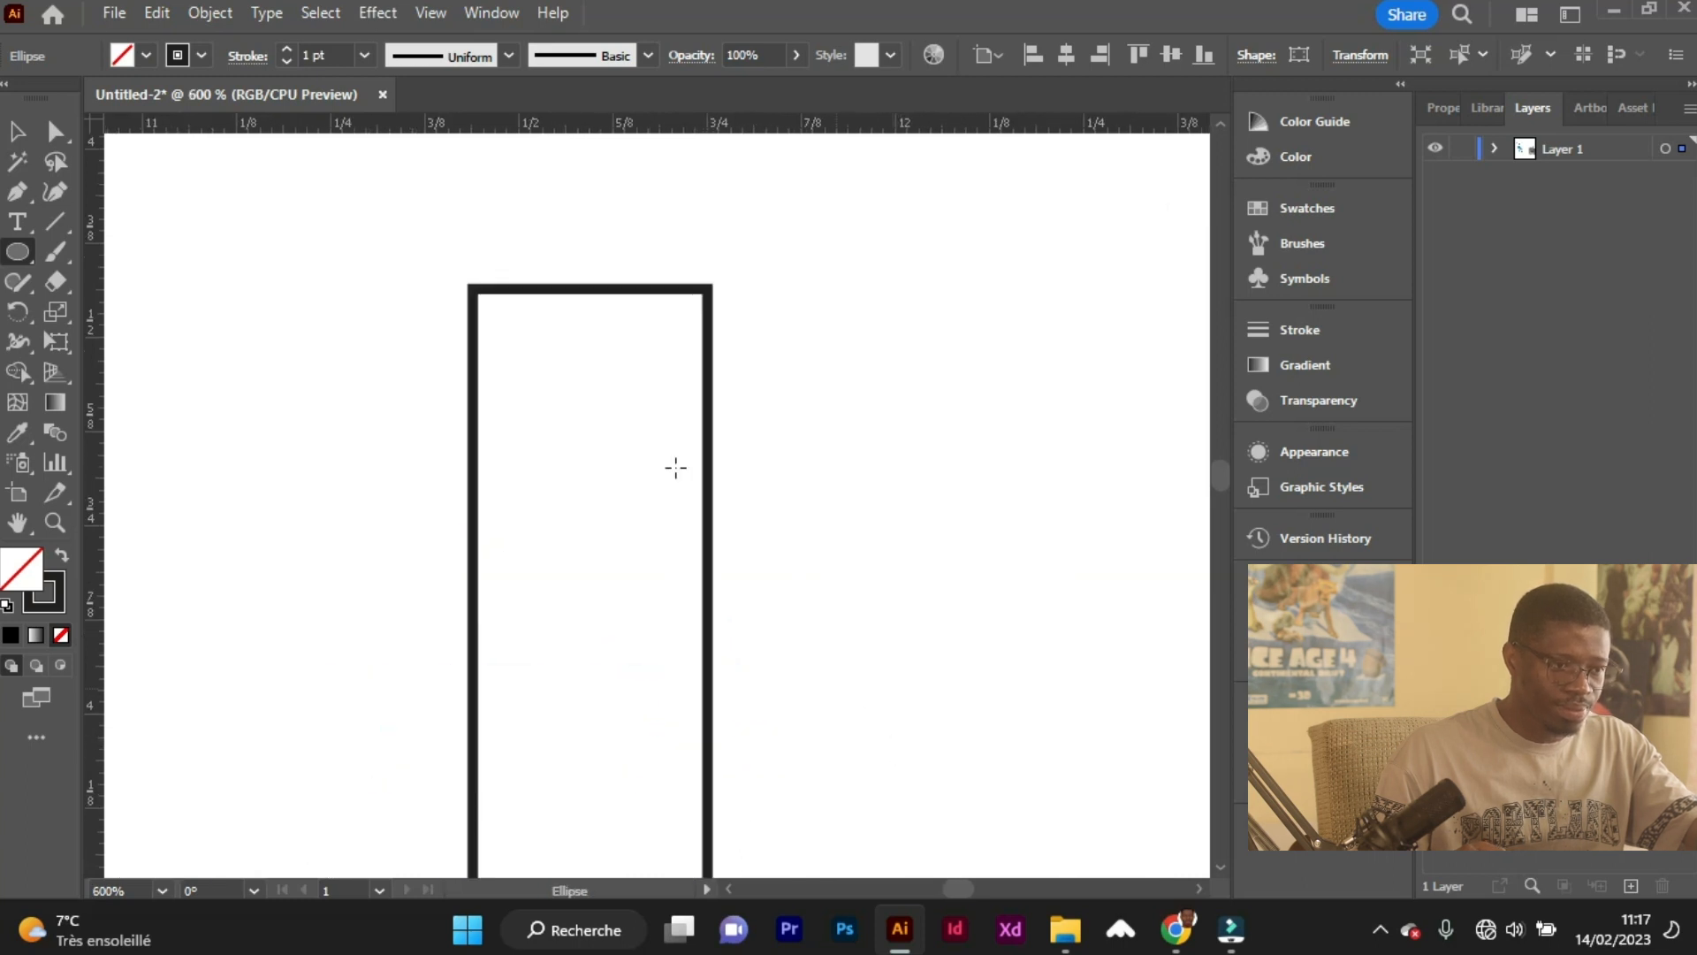
mouse_move(475, 289)
left_mouse_down()
mouse_move(628, 523)
mouse_move(712, 531)
left_mouse_up()
scroll(707, 513, "down", 3)
scroll(880, 633, "up", 4)
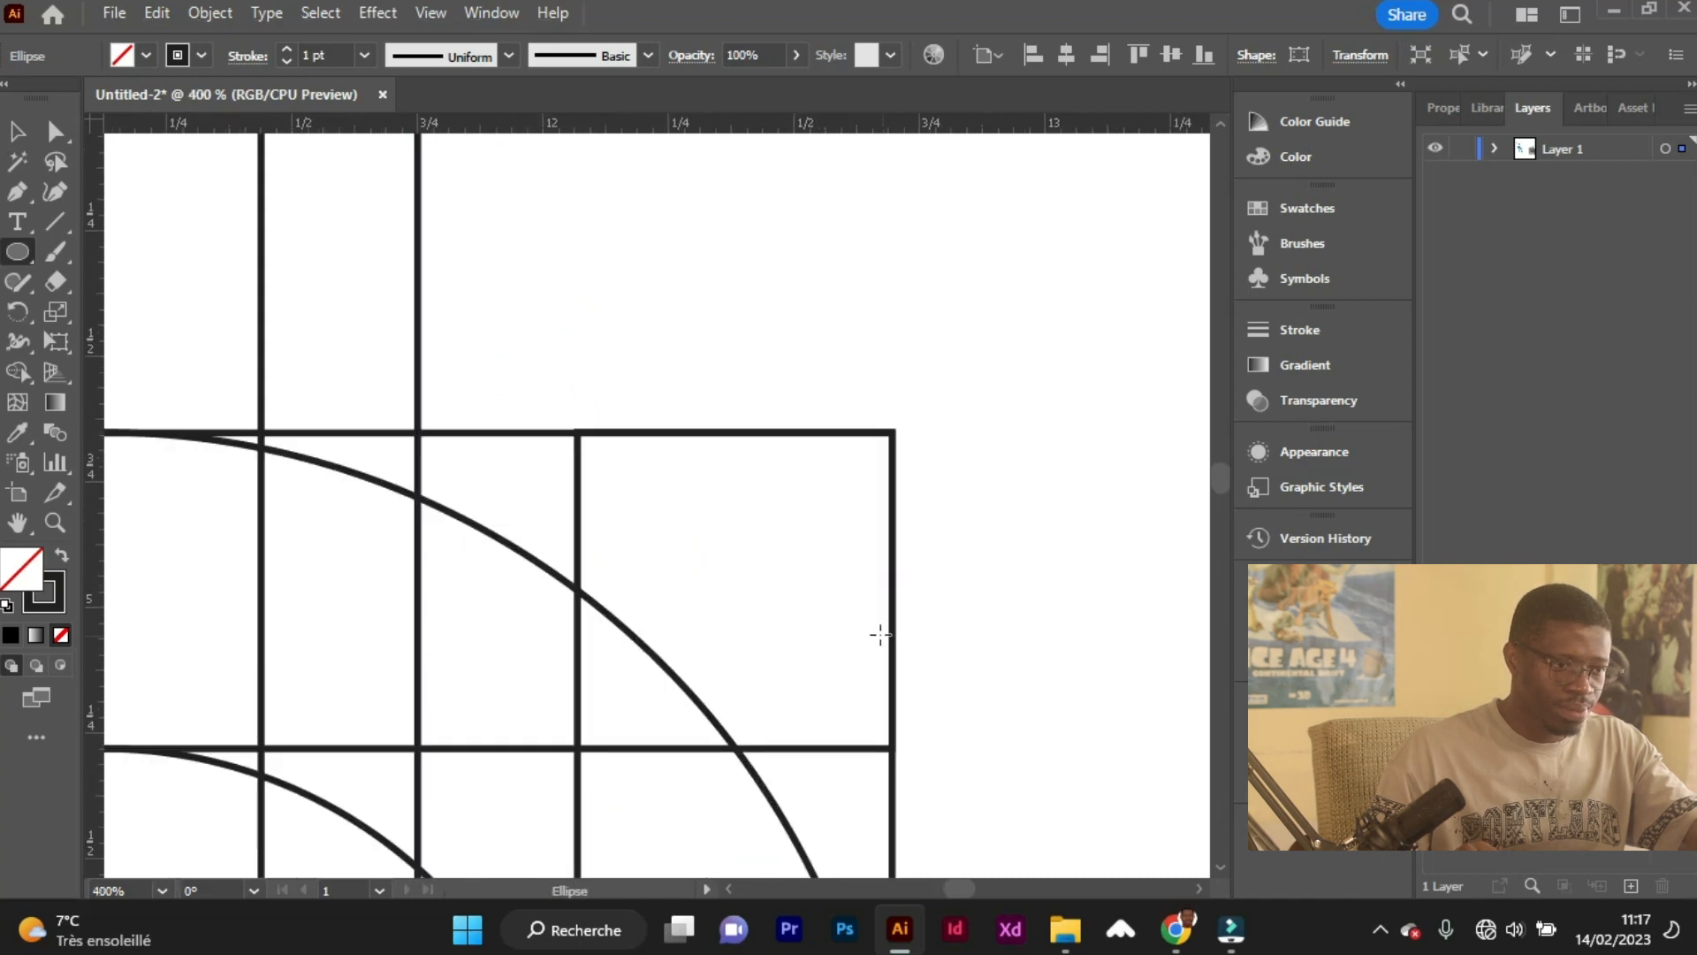
scroll(880, 634, "down", 3)
left_click_drag(579, 313, 891, 594)
scroll(901, 671, "up", 2)
scroll(619, 561, "down", 3)
scroll(619, 561, "down", 3)
scroll(599, 564, "up", 3)
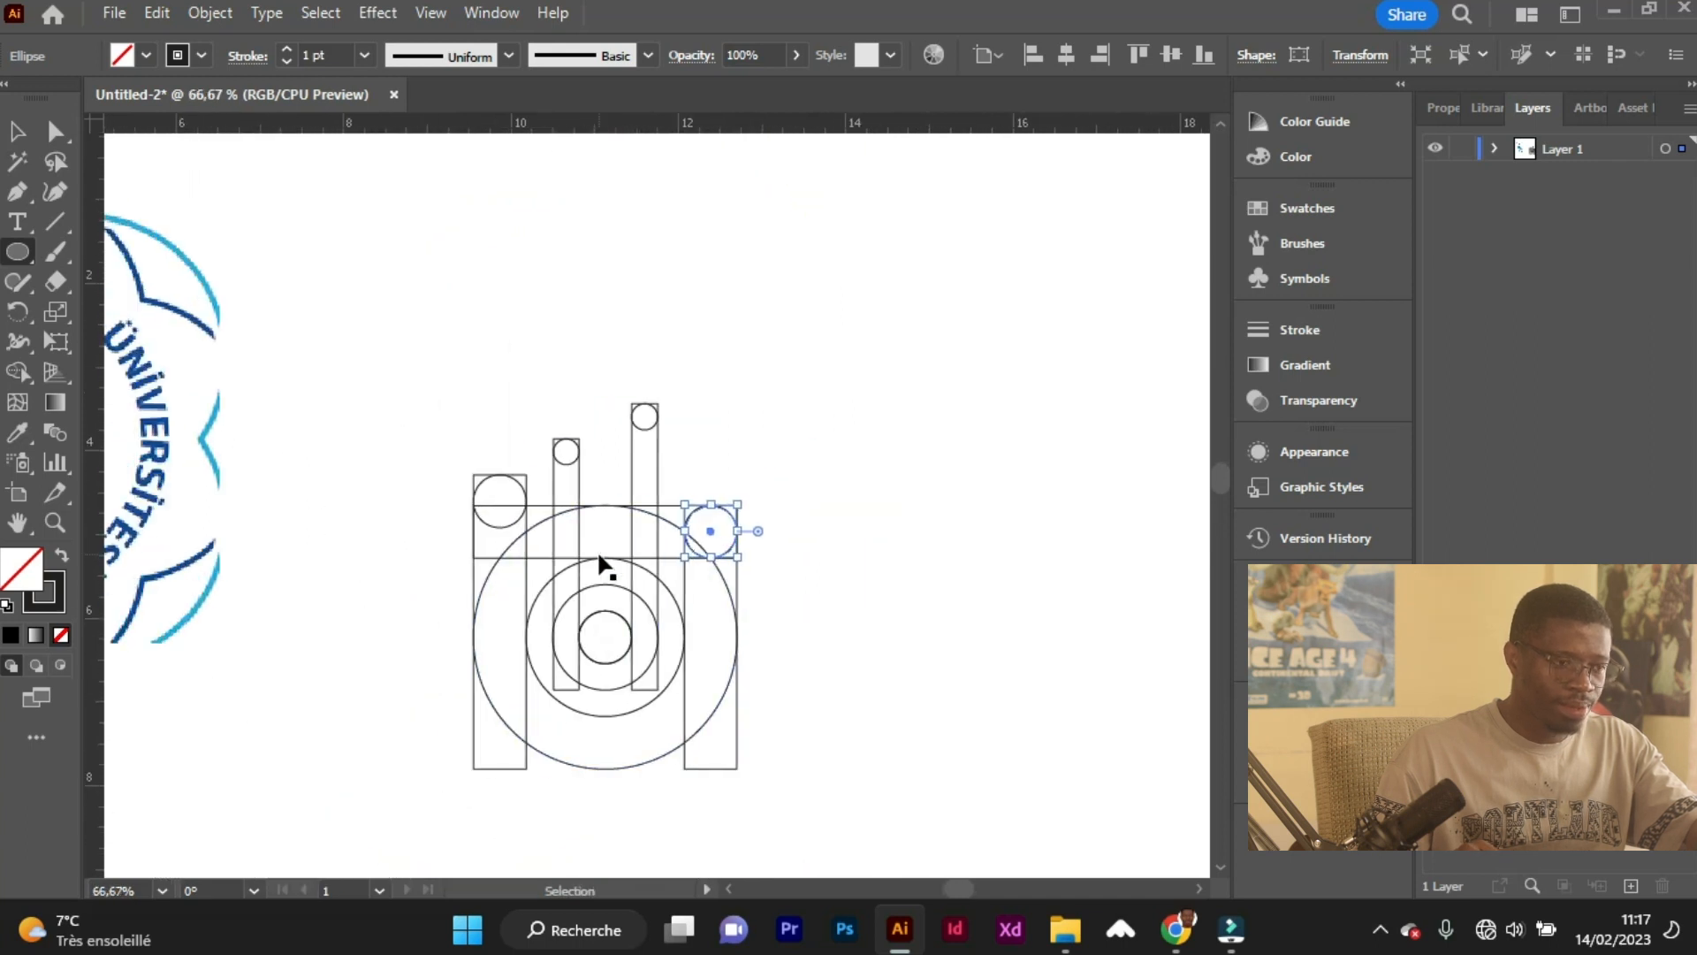
Duplicate the inner left rectangle's small circle twice, placing the copies as the emblem's two dots above and between the inner bars.
left_click(55, 132)
scroll(380, 355, "down", 4)
scroll(358, 402, "left", 5)
scroll(341, 291, "up", 3)
scroll(522, 359, "down", 4)
scroll(848, 435, "up", 4)
scroll(583, 349, "up", 1)
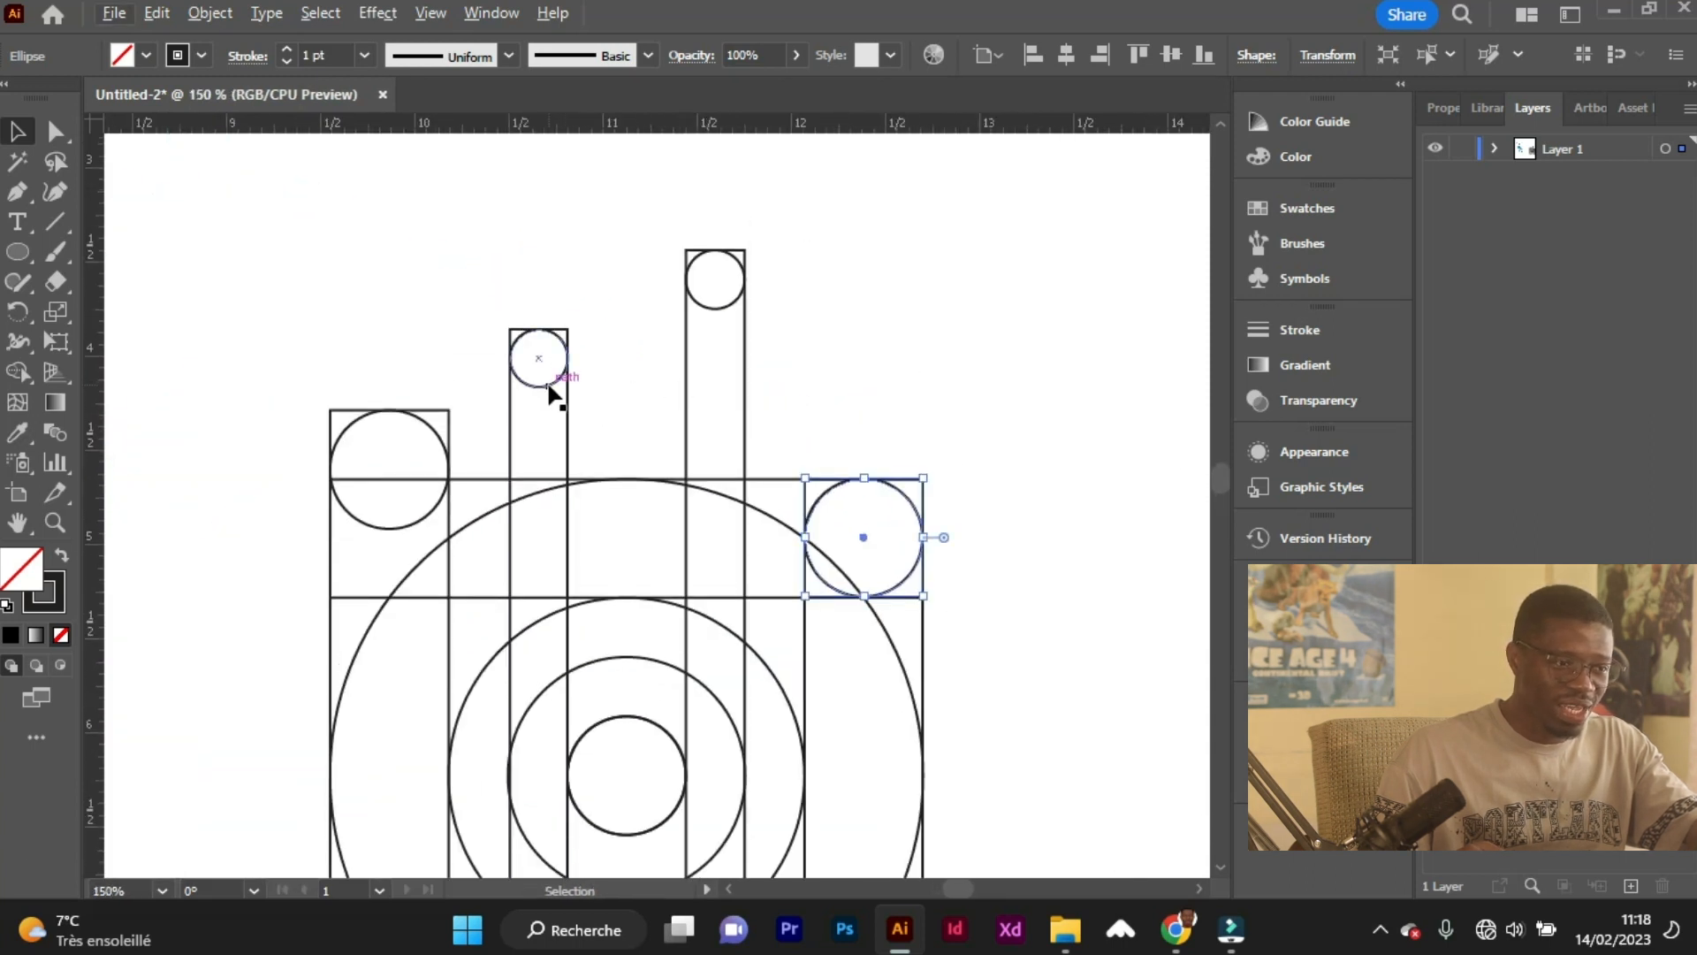
left_click_drag(549, 387, 674, 246)
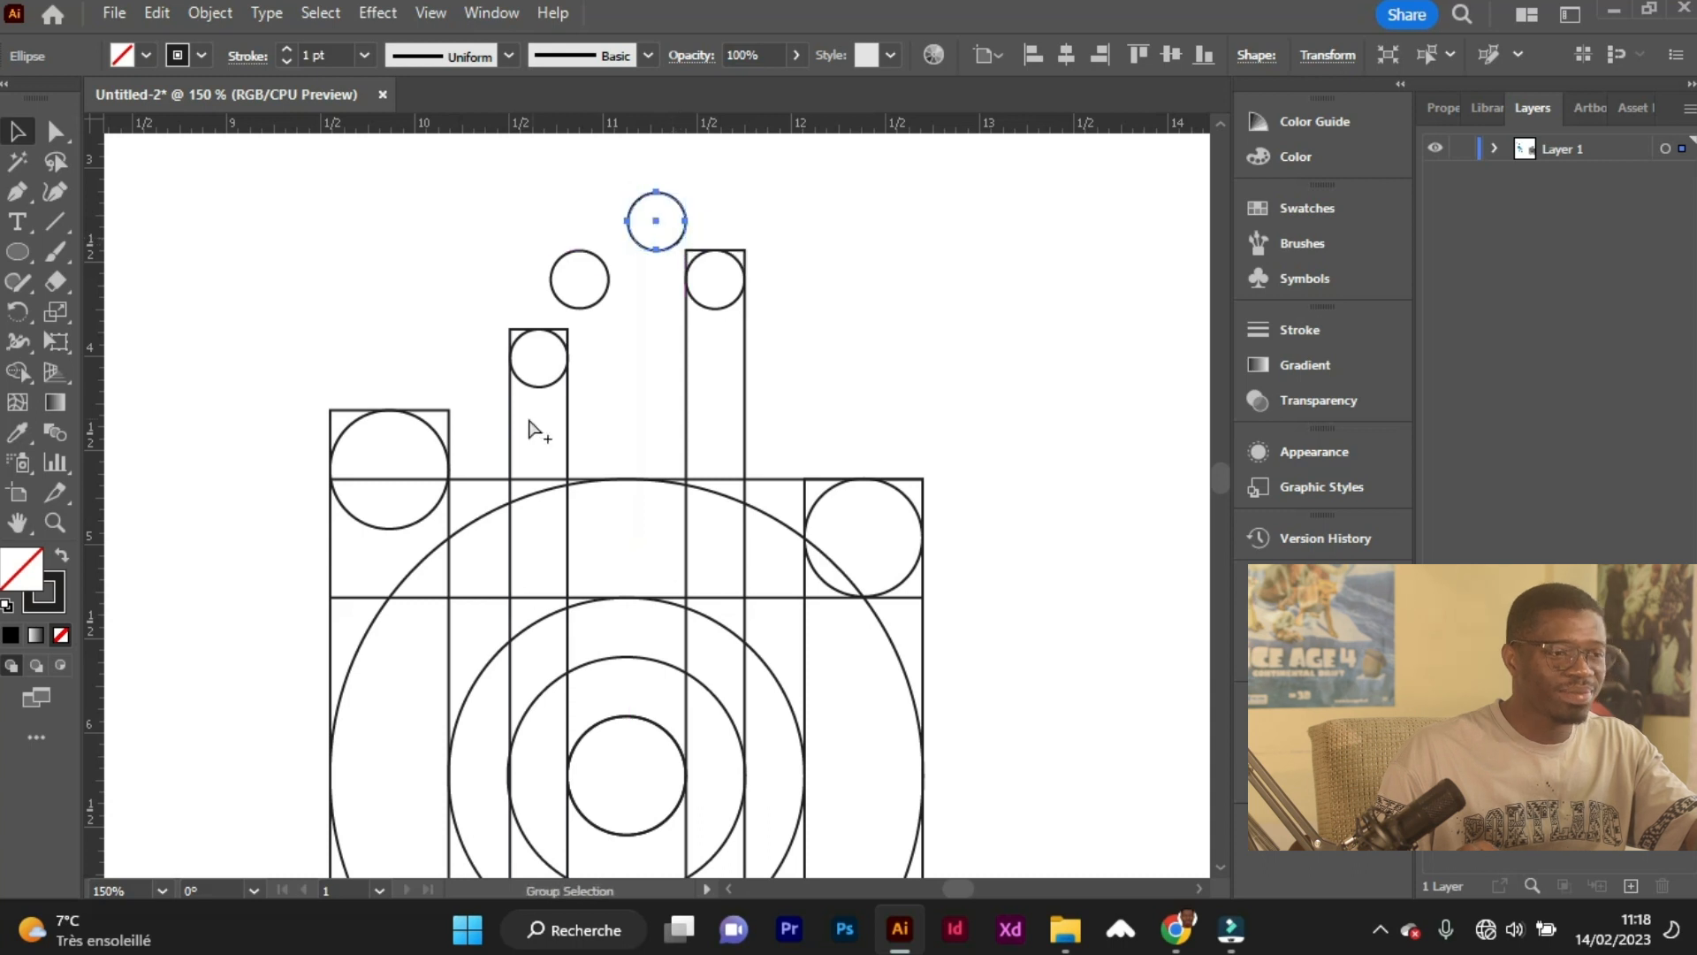
key("ctrl+minus")
key("ctrl+minus")
key("ctrl+minus")
mouse_move(422, 304)
left_mouse_down()
mouse_move(654, 690)
mouse_move(621, 599)
left_mouse_up()
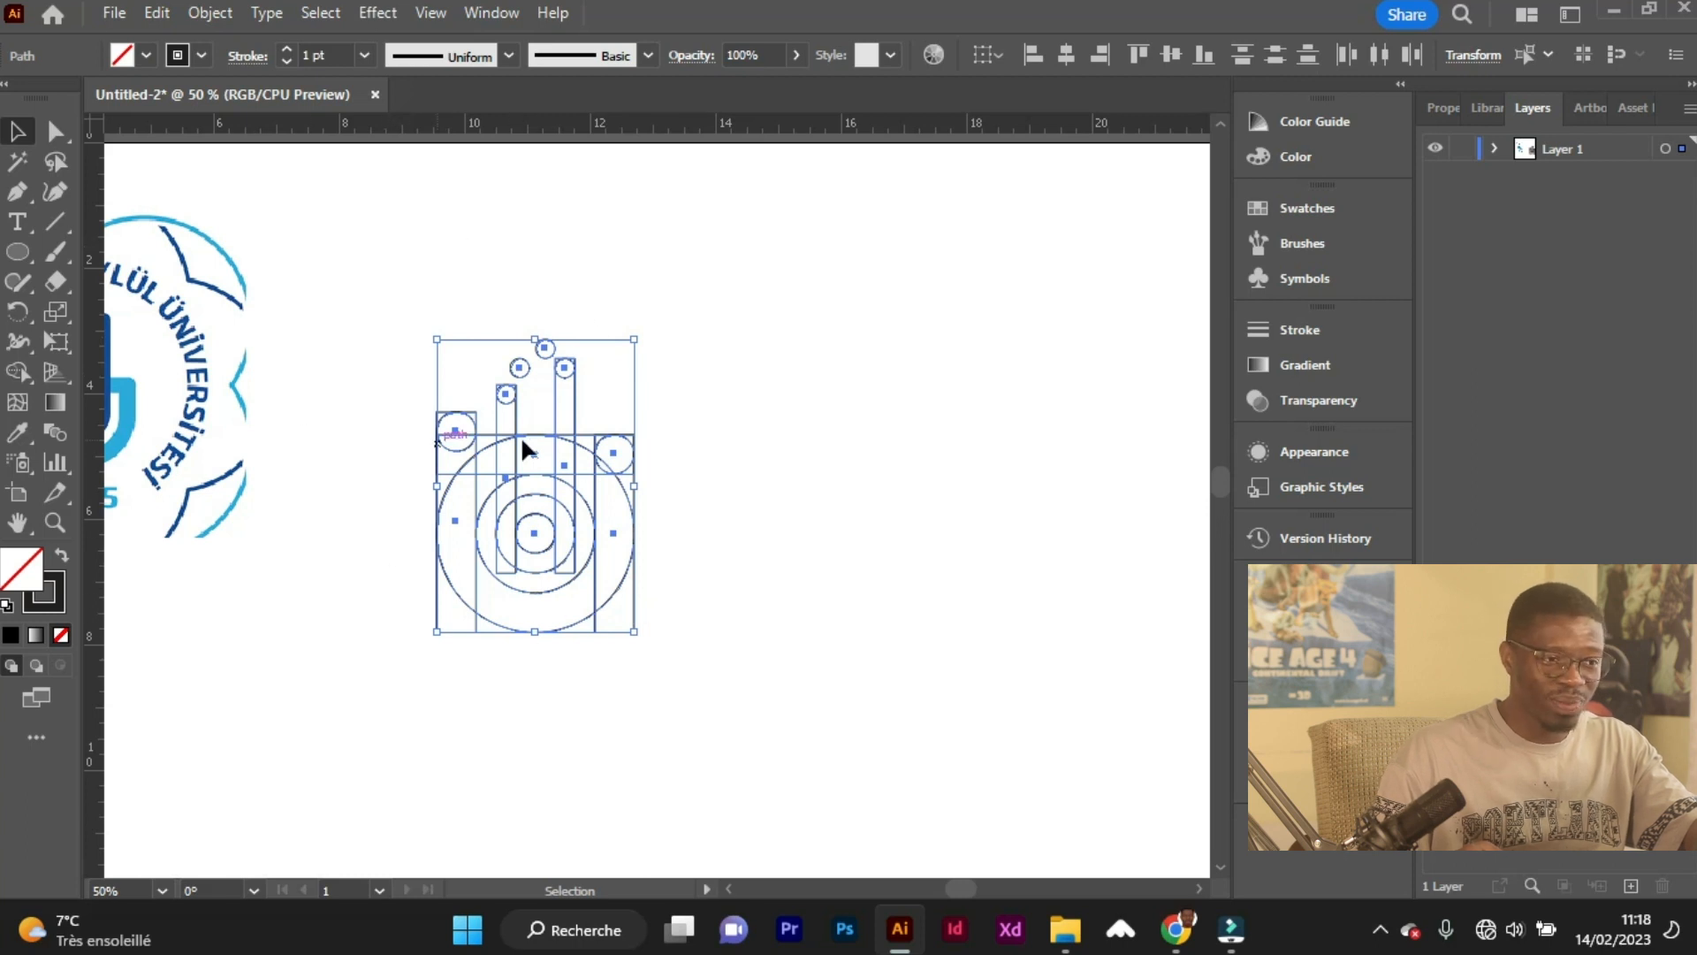
scroll(482, 613, "left", 1)
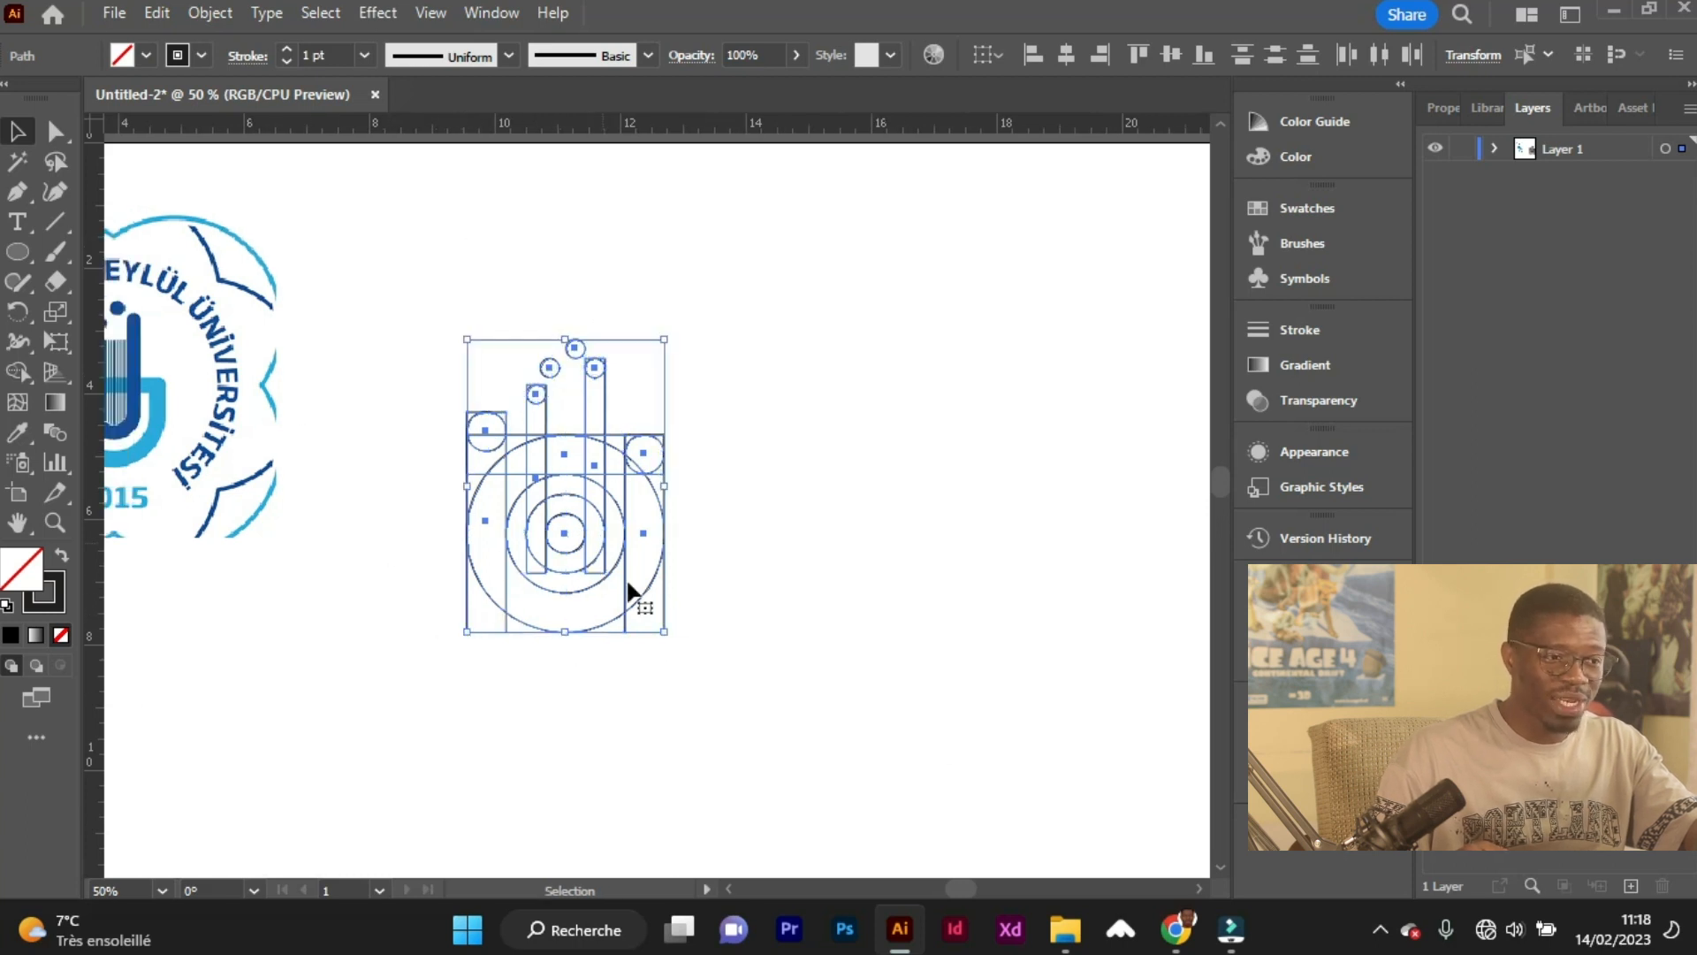
right_click(559, 500)
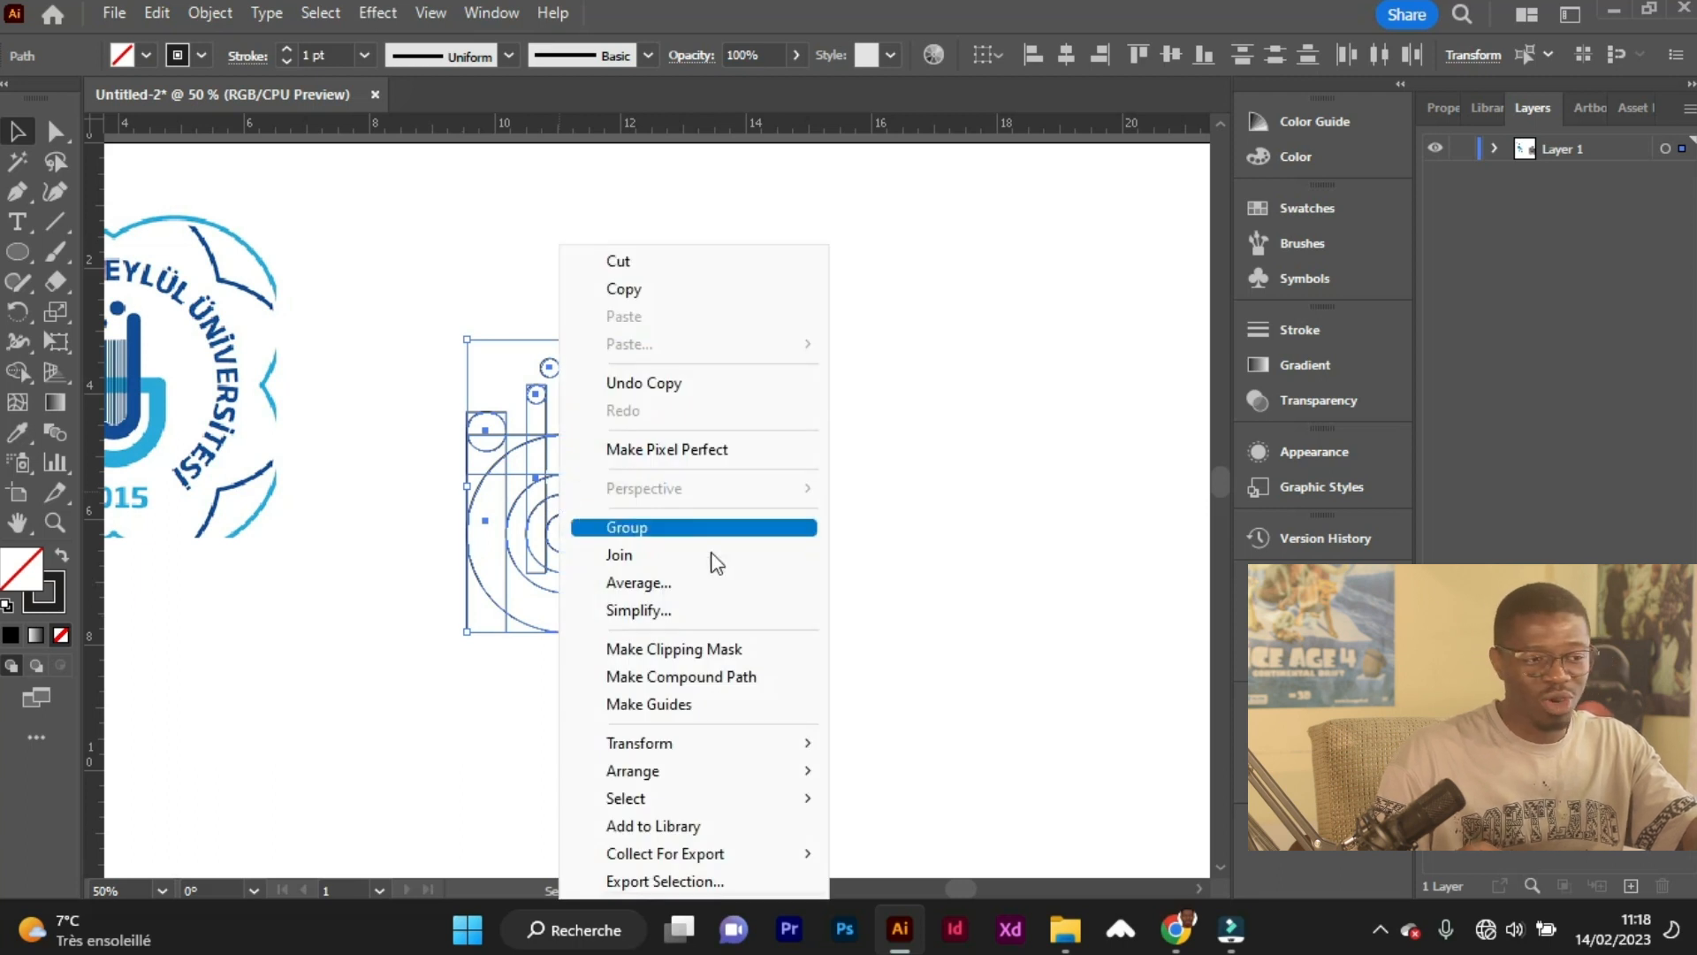
left_click(459, 314)
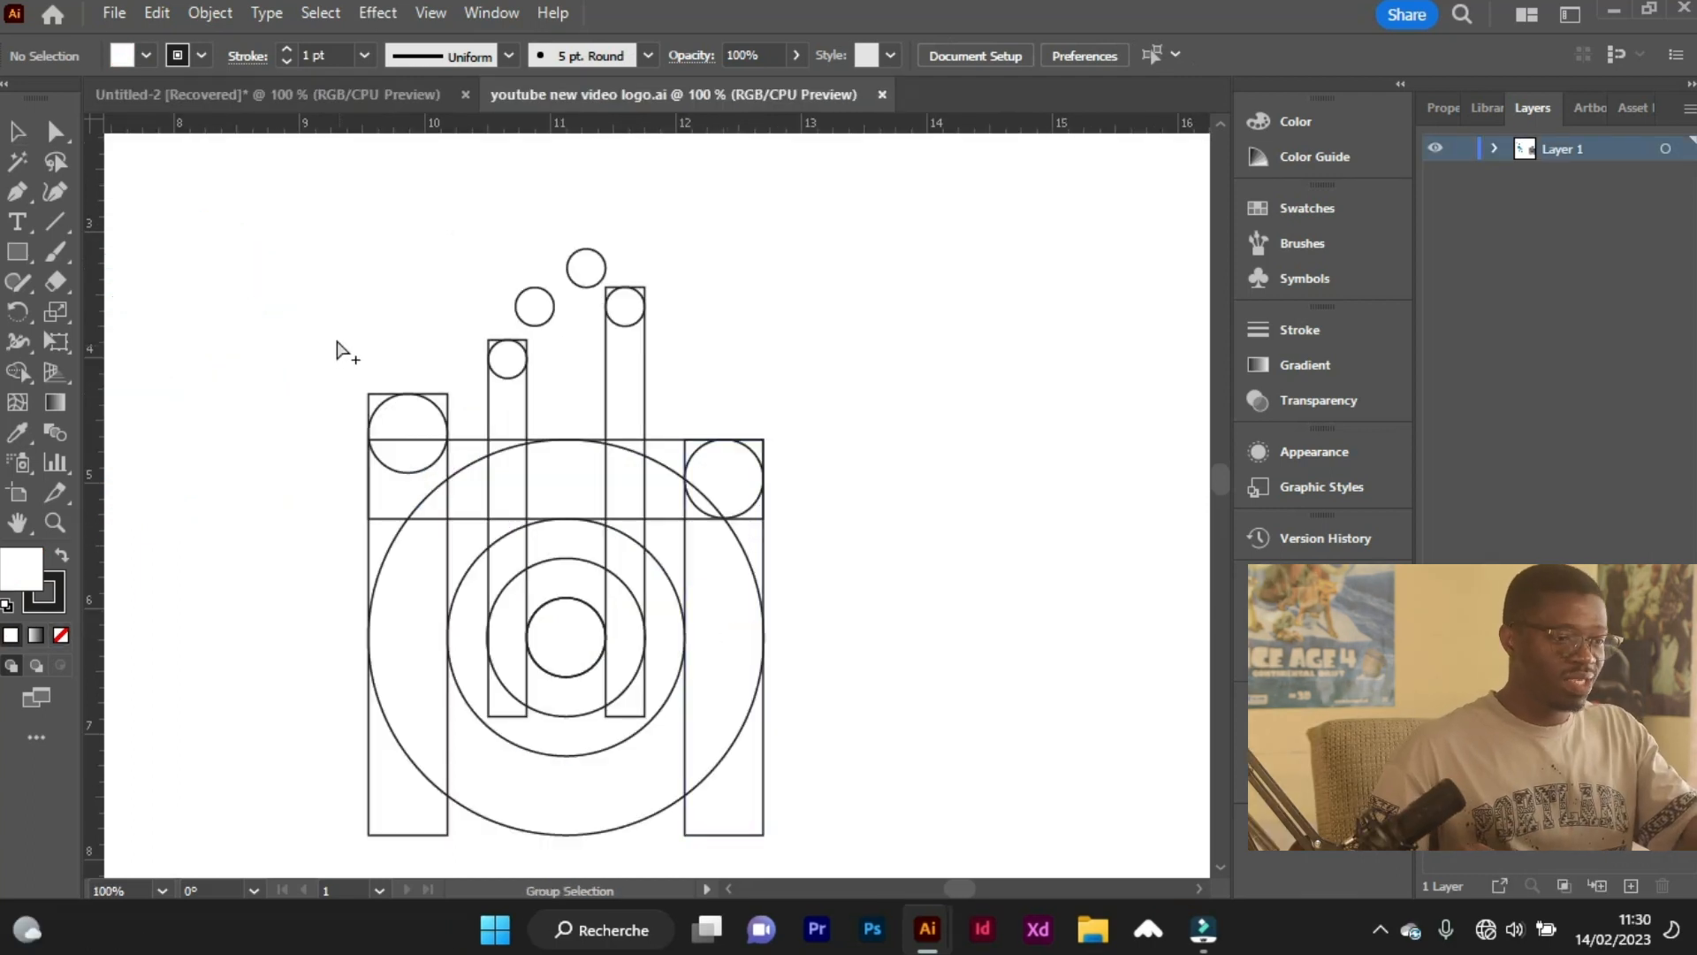
Scale the whole construction down to about the size of the logo's central emblem, then deselect it.
scroll(345, 340, "down", 1)
left_click_drag(490, 442, 499, 523)
scroll(361, 457, "left", 1)
scroll(360, 455, "left", 5)
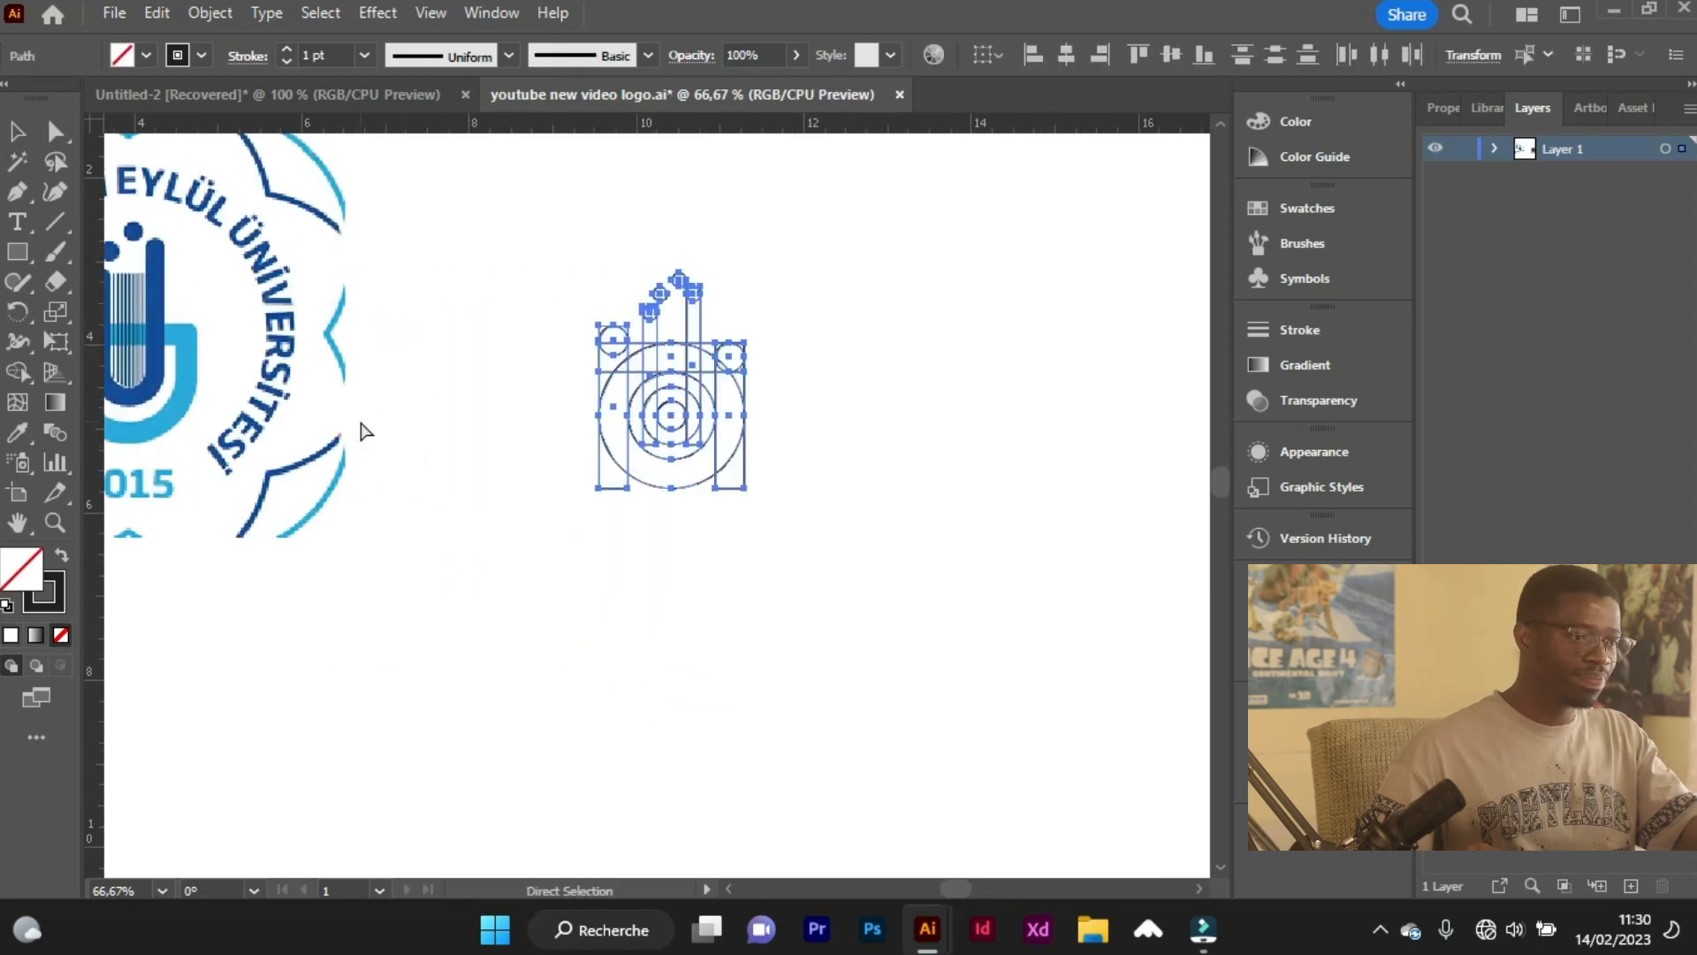
scroll(573, 504, "up", 2)
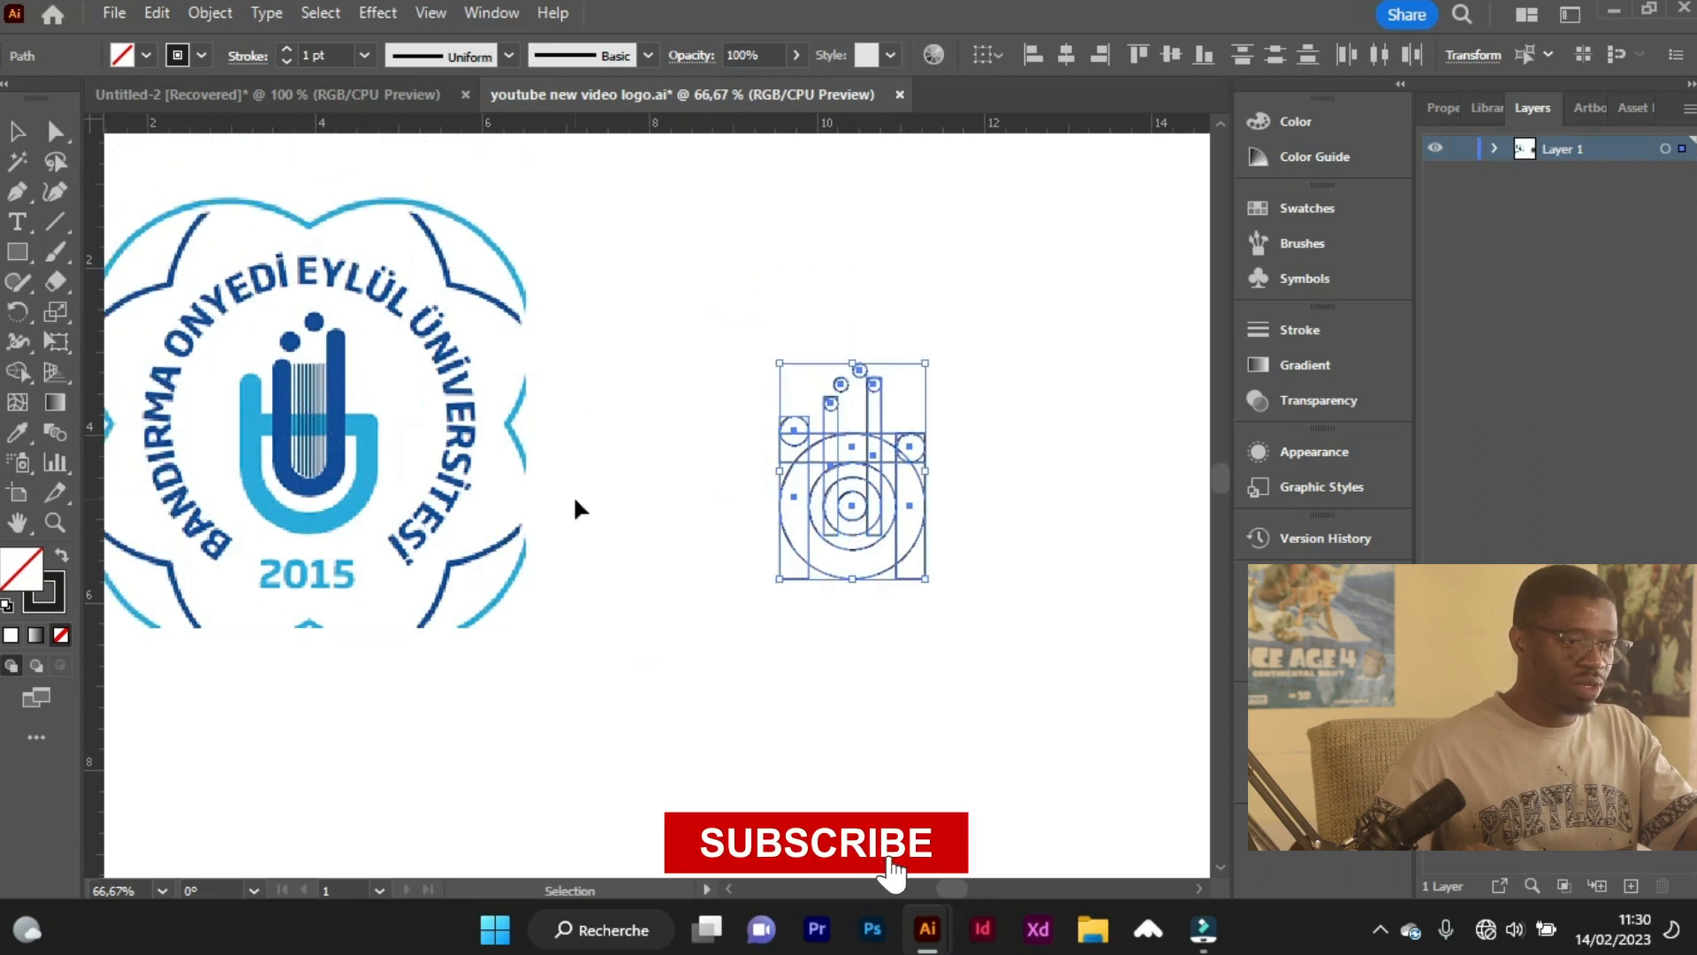
scroll(407, 495, "left", 2)
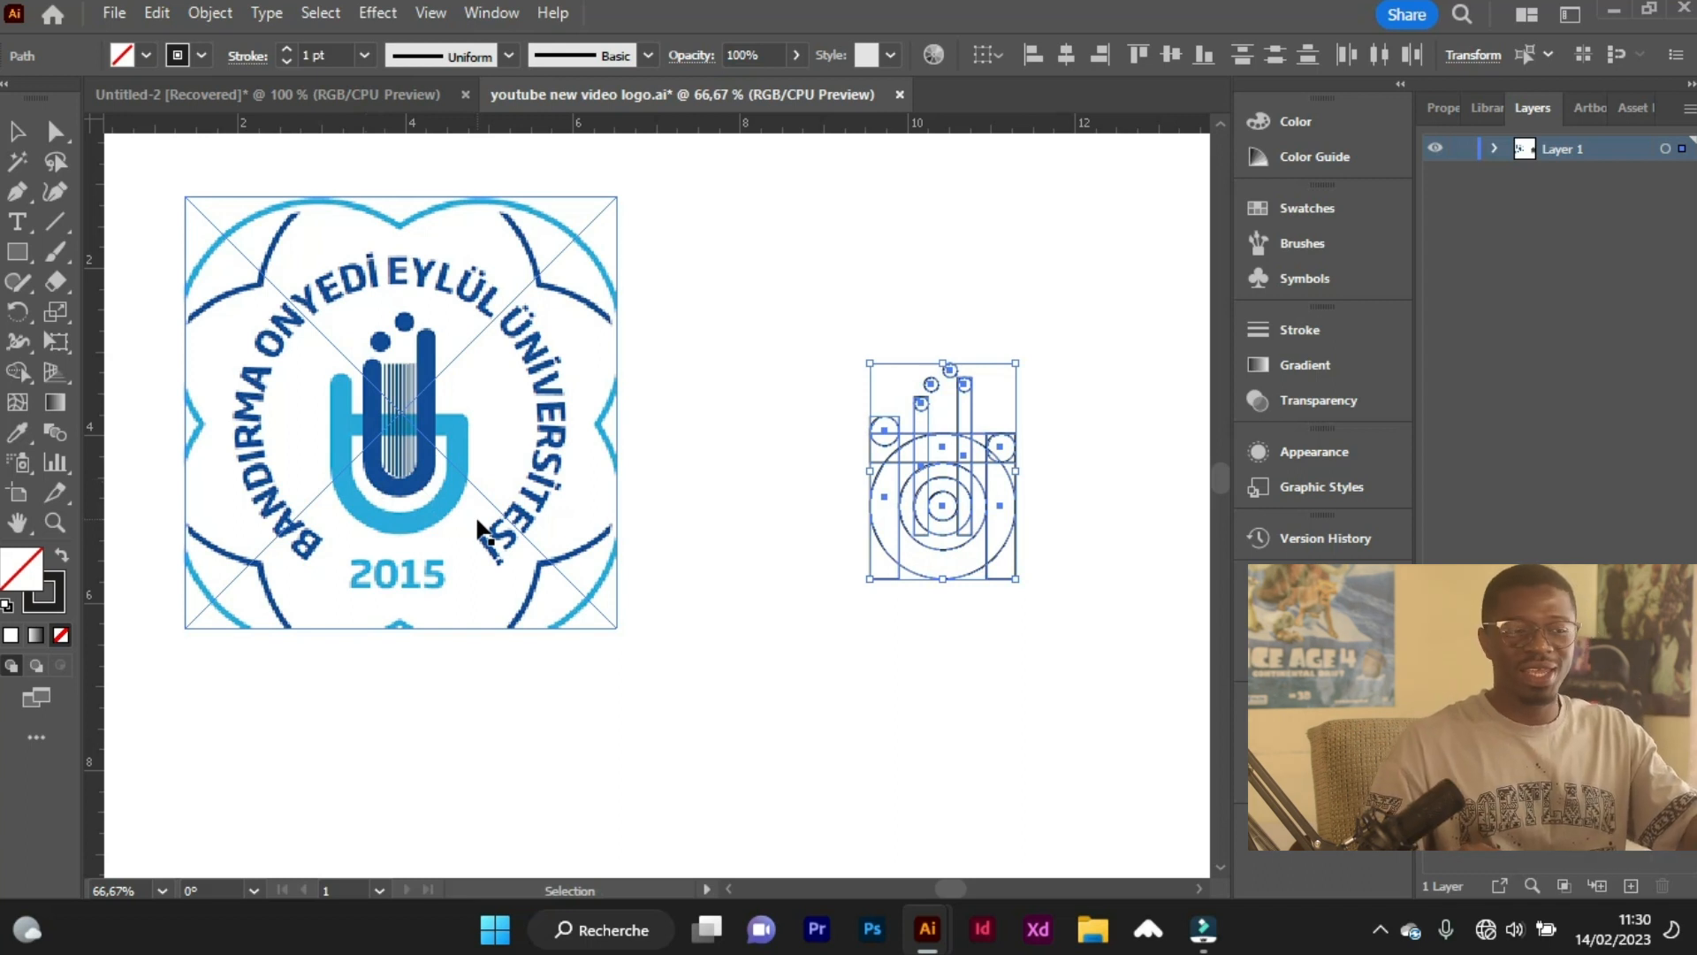
left_click(939, 647)
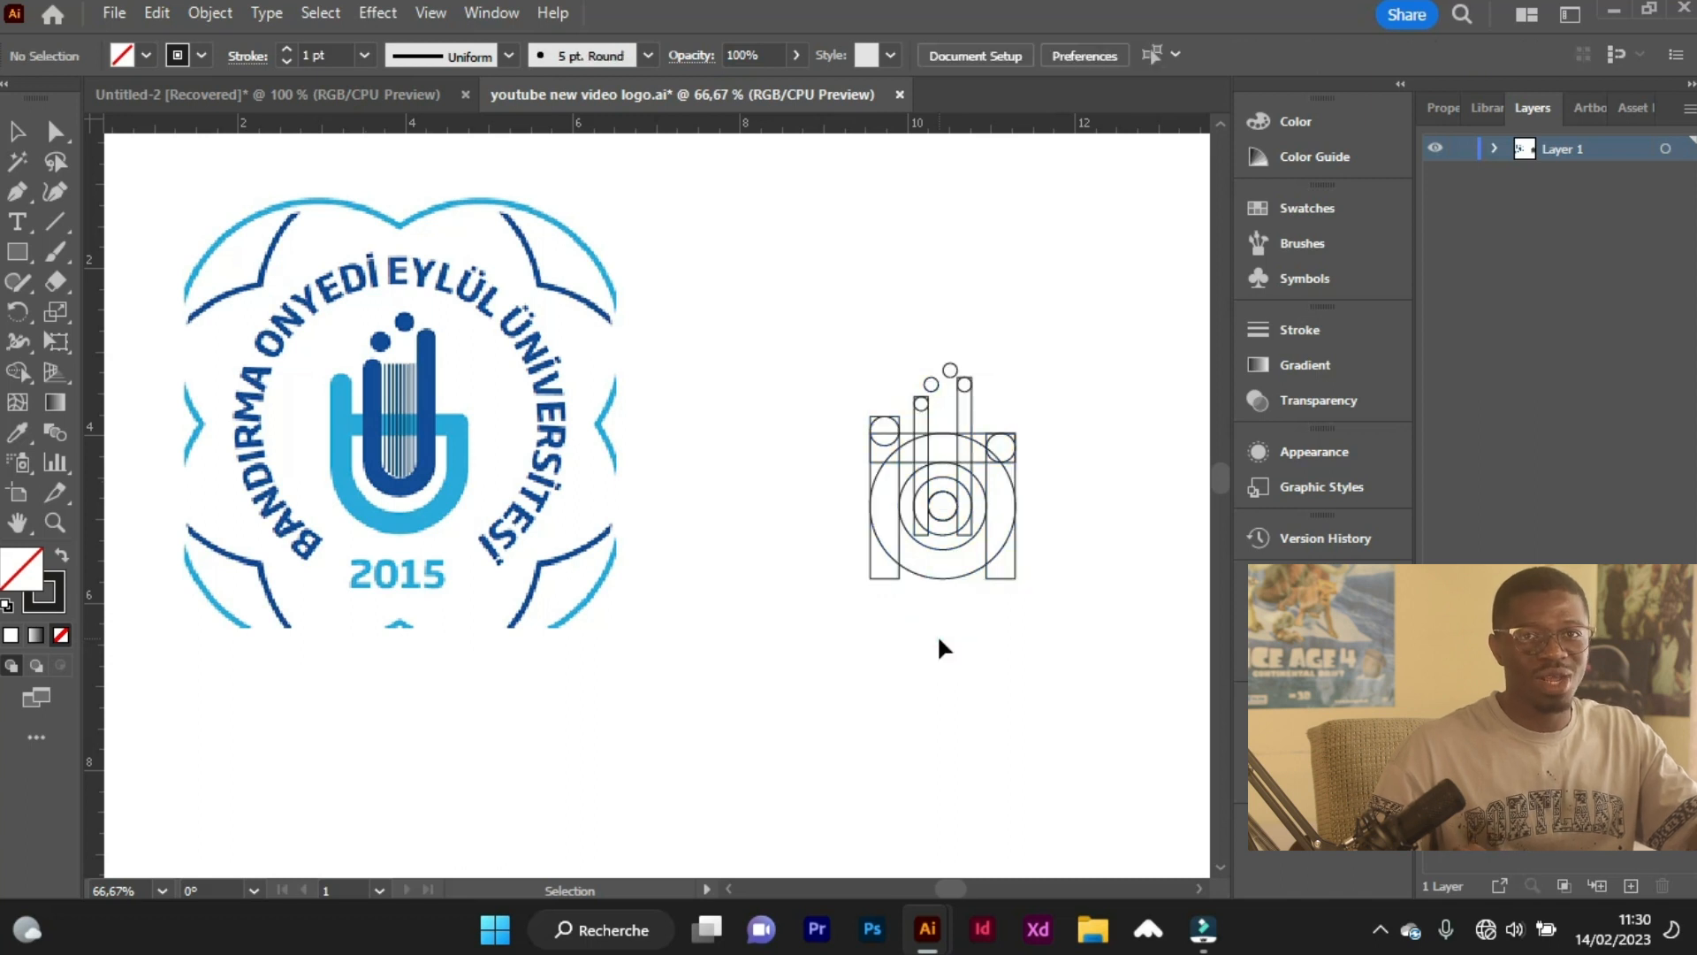
Place a copy of the largest concentric circle beside the emblem and enlarge it to nearly twice its diameter.
key("a")
scroll(937, 636, "right", 2)
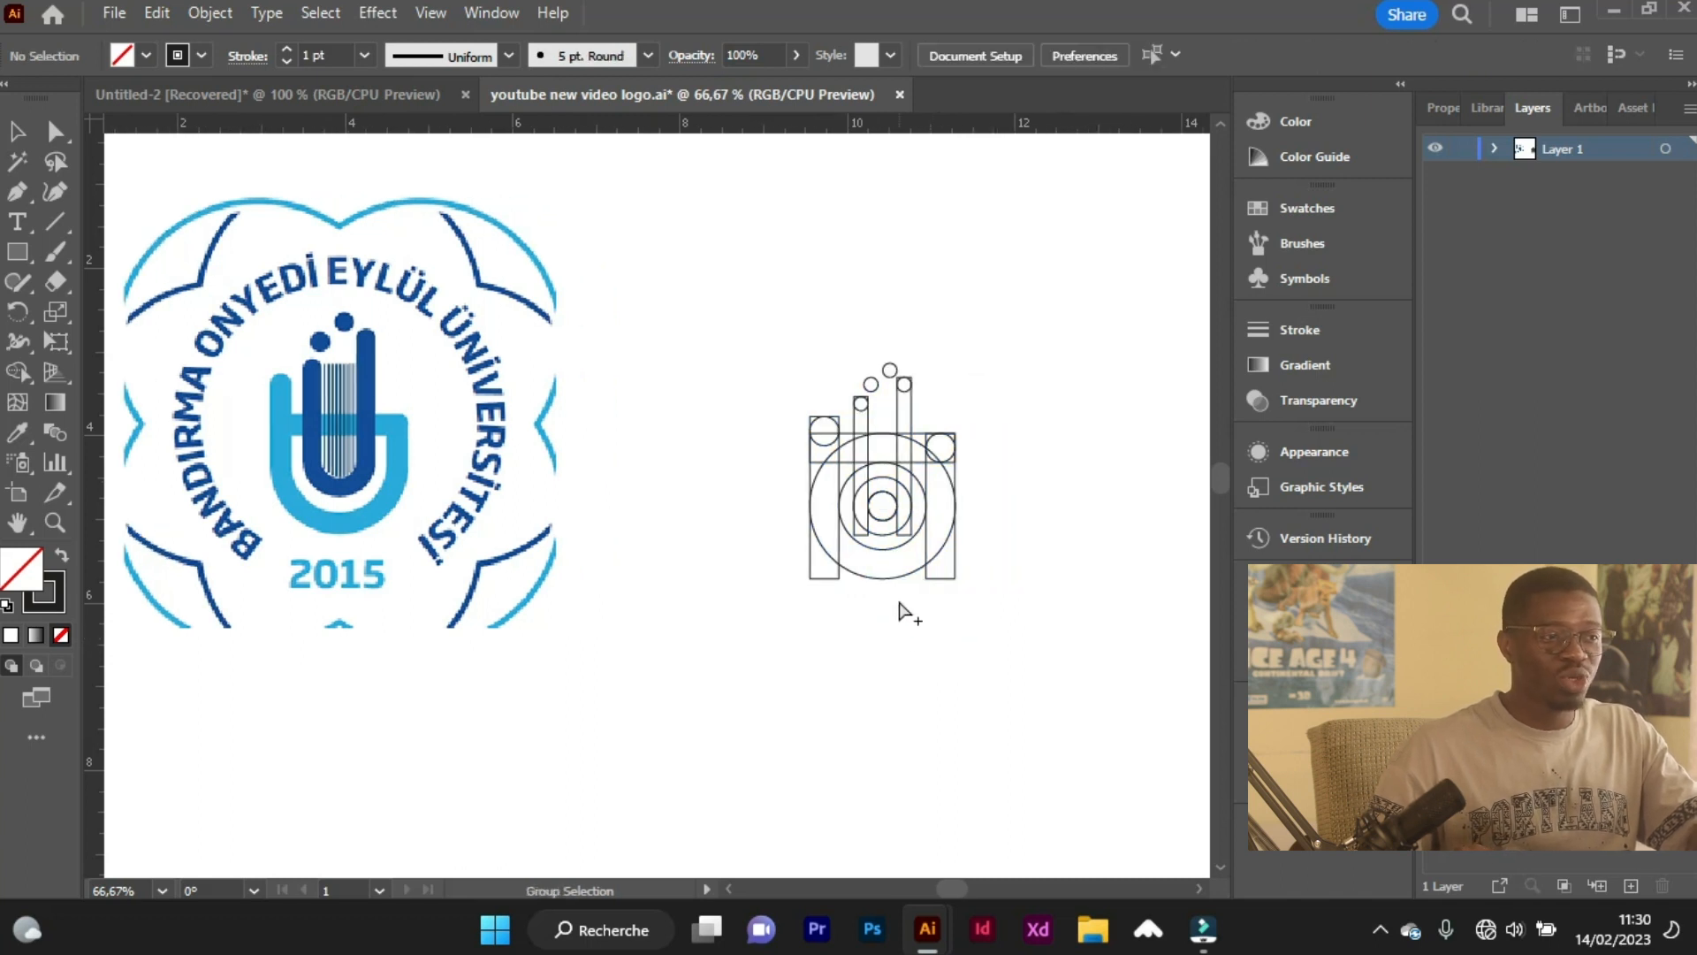
scroll(899, 608, "up", 1)
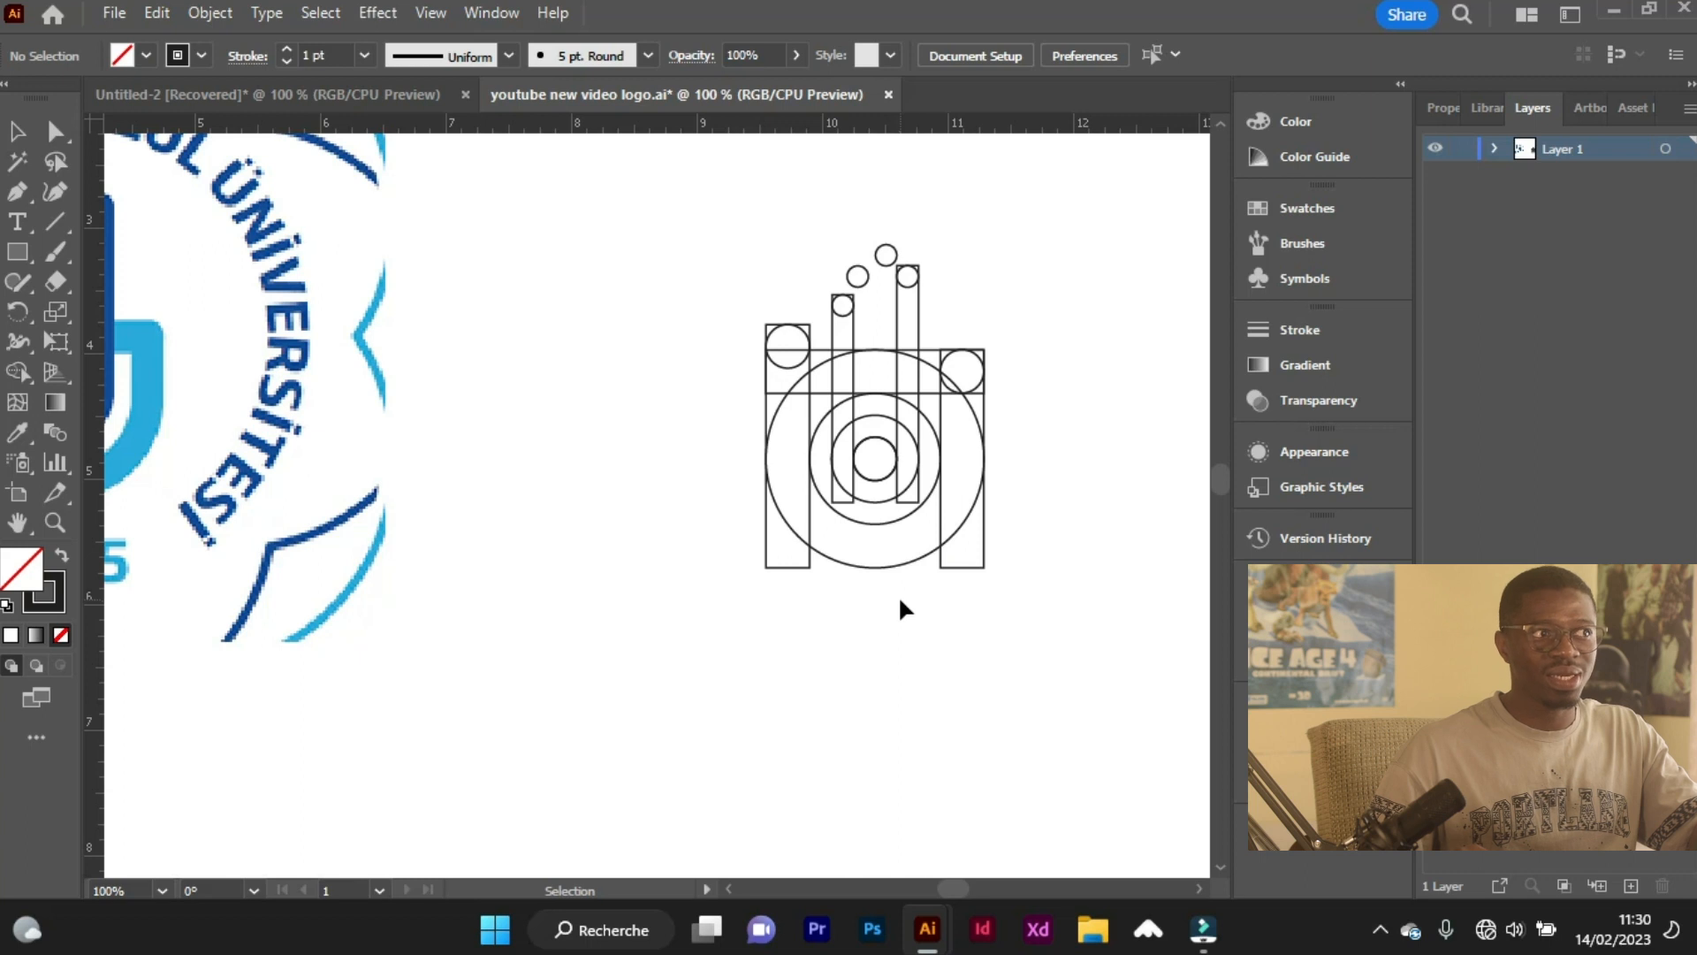
left_click(892, 564)
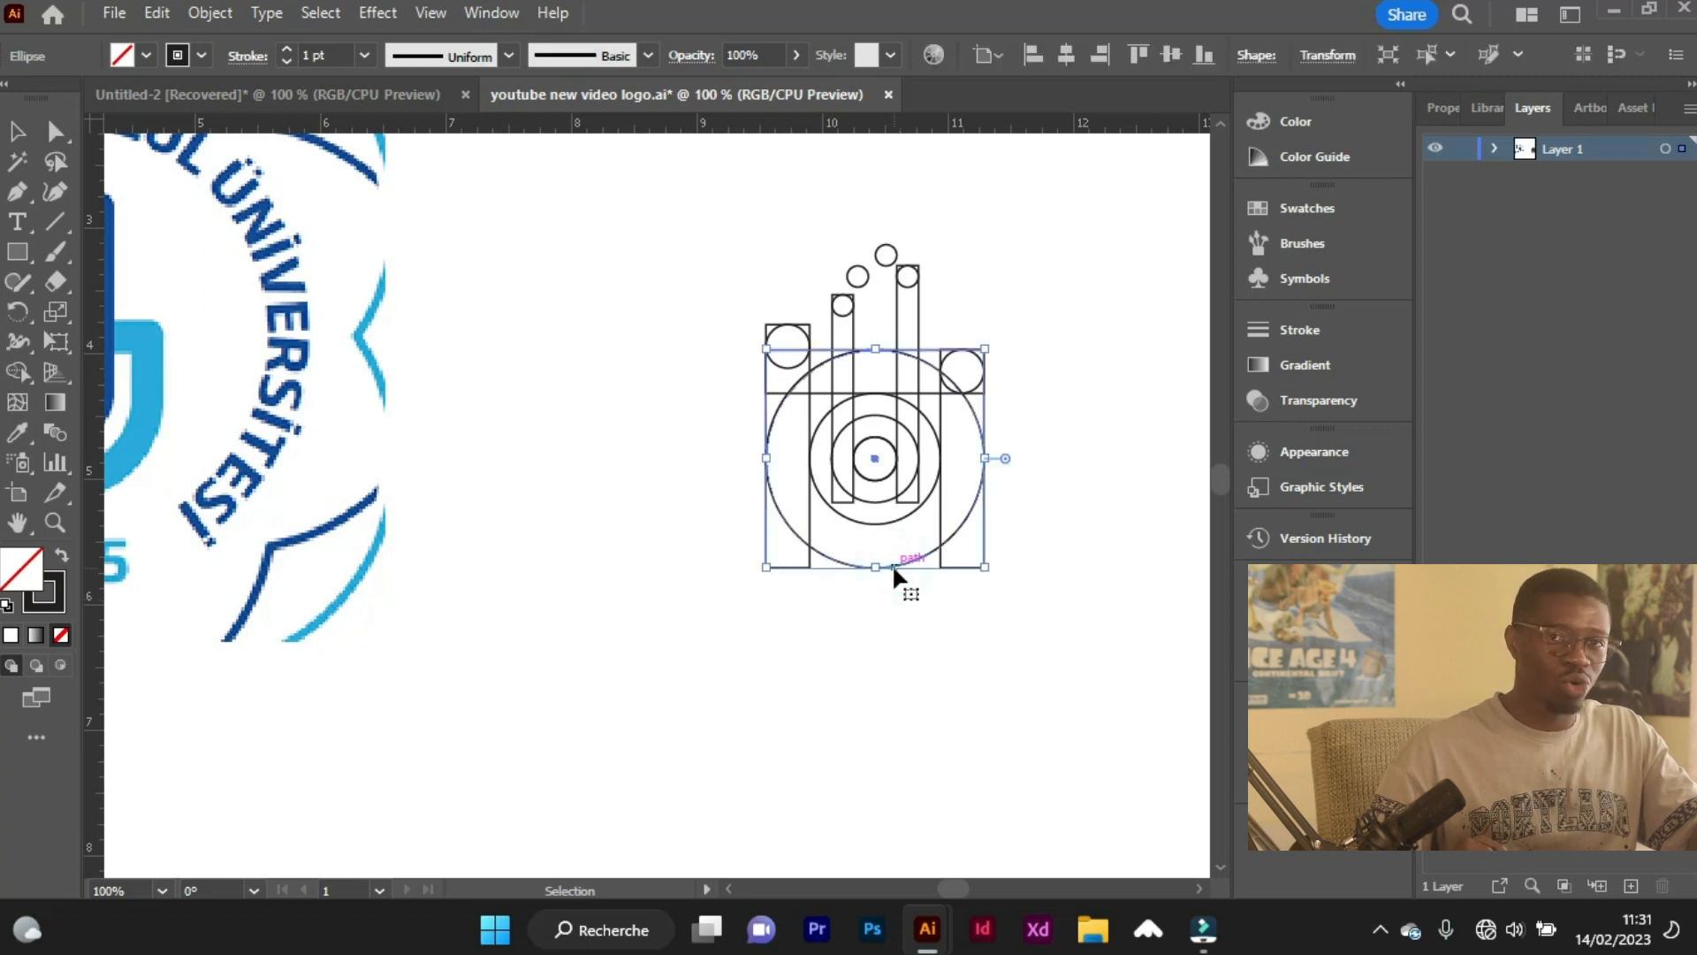
left_click(935, 634)
key("a")
left_click(903, 564)
scroll(897, 601, "right", 3)
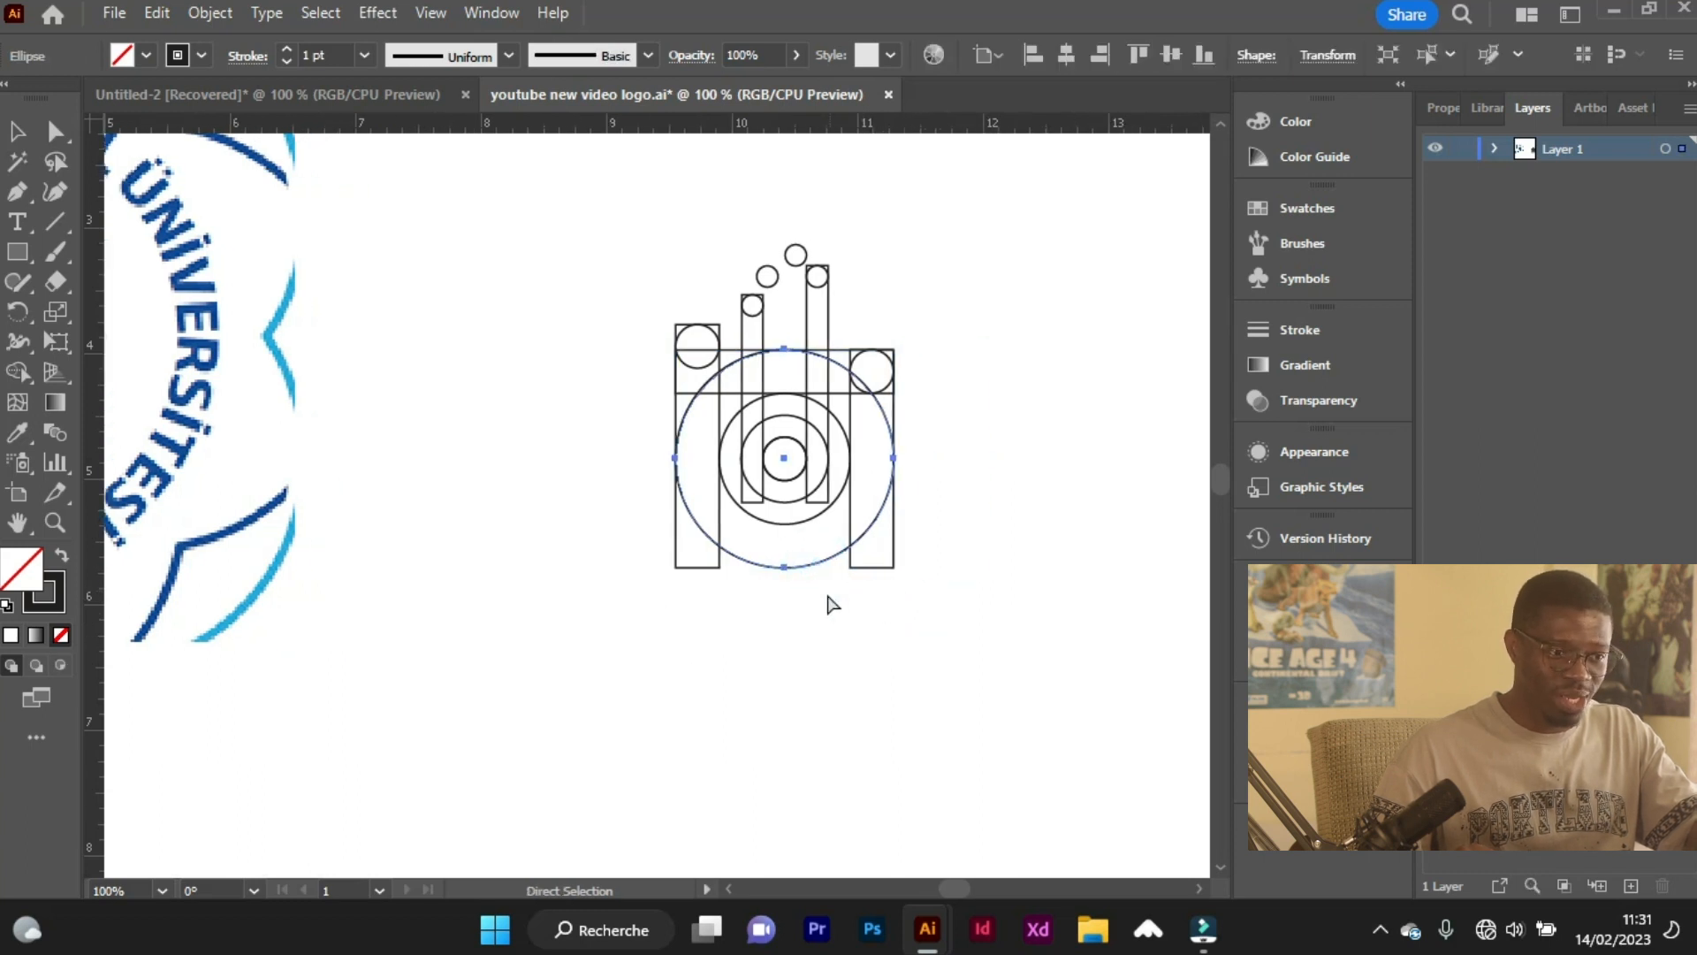
key("v")
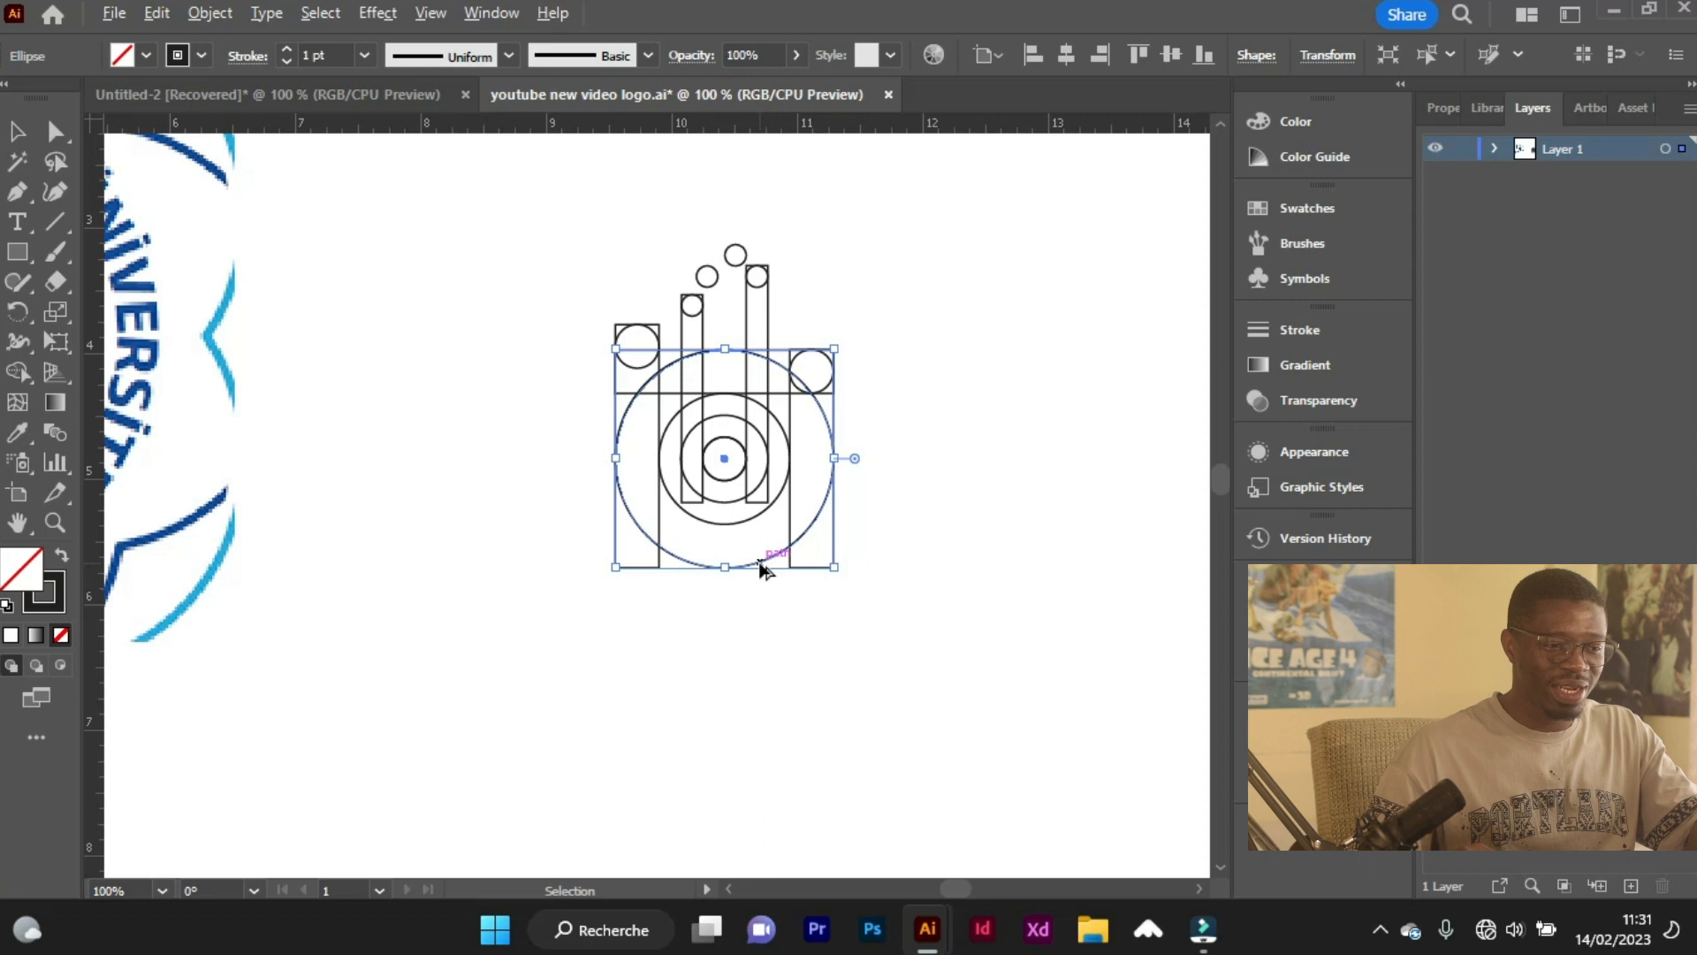
left_click_drag(758, 566, 970, 820)
scroll(669, 752, "down", 2)
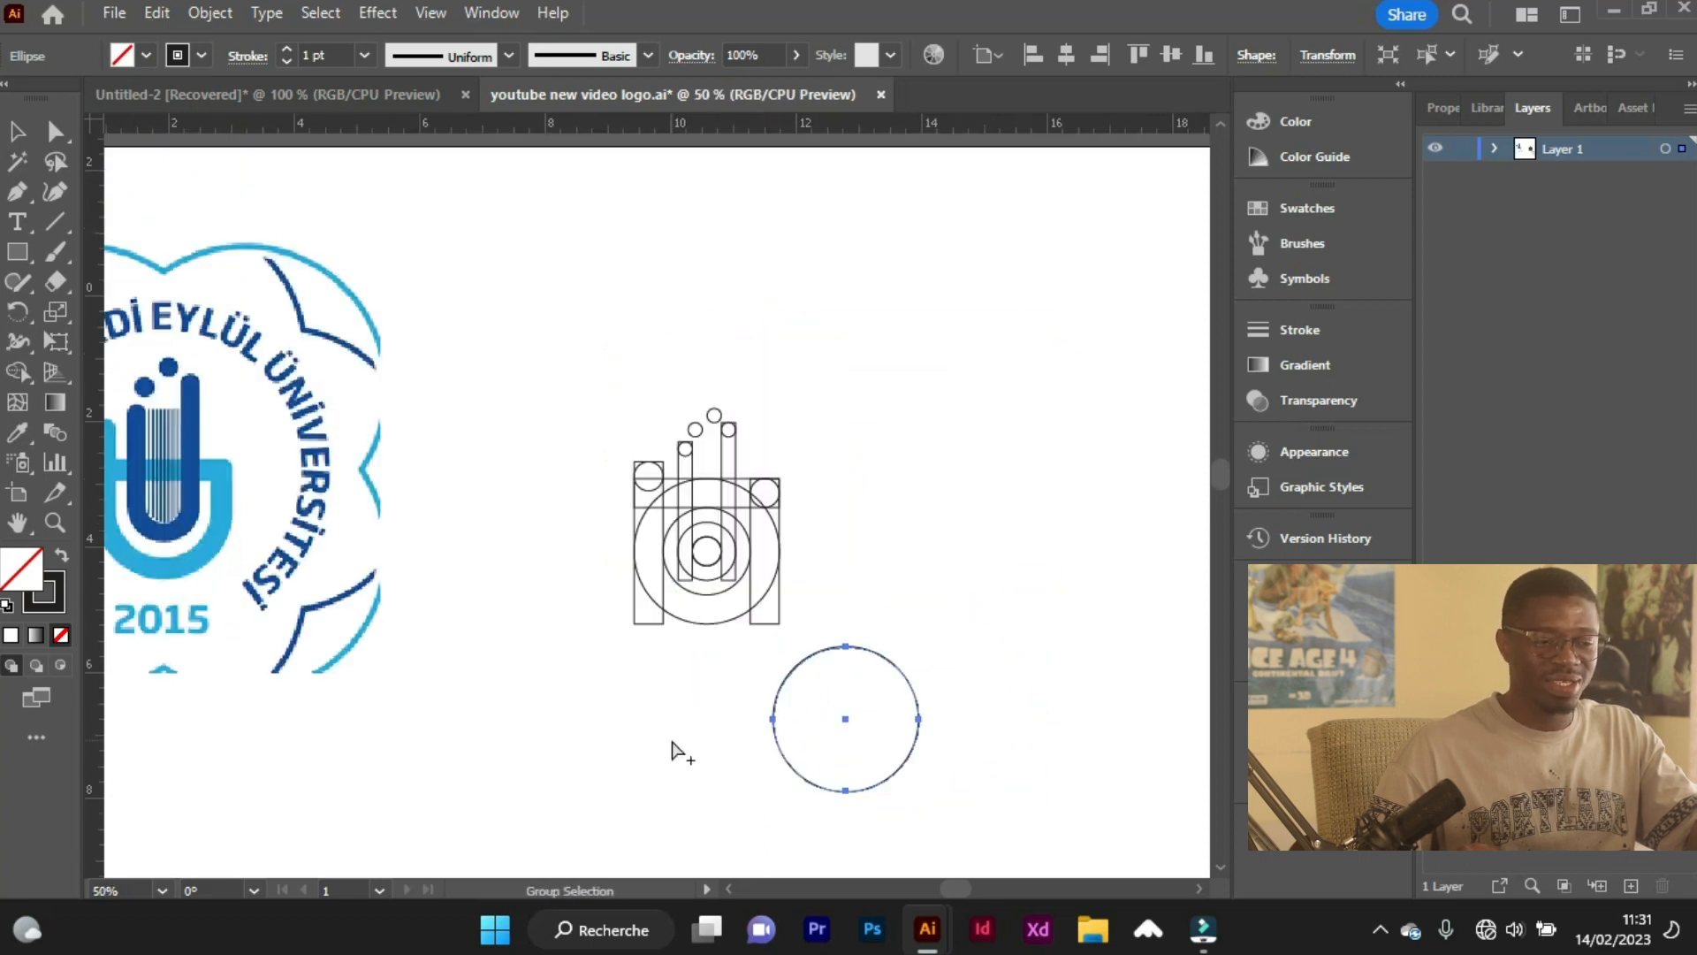
left_click_drag(857, 670, 1016, 553)
Group all the emblem's circles and rectangles, leaving the enlarged circle out, and deselect the group.
left_click_drag(607, 476, 795, 726)
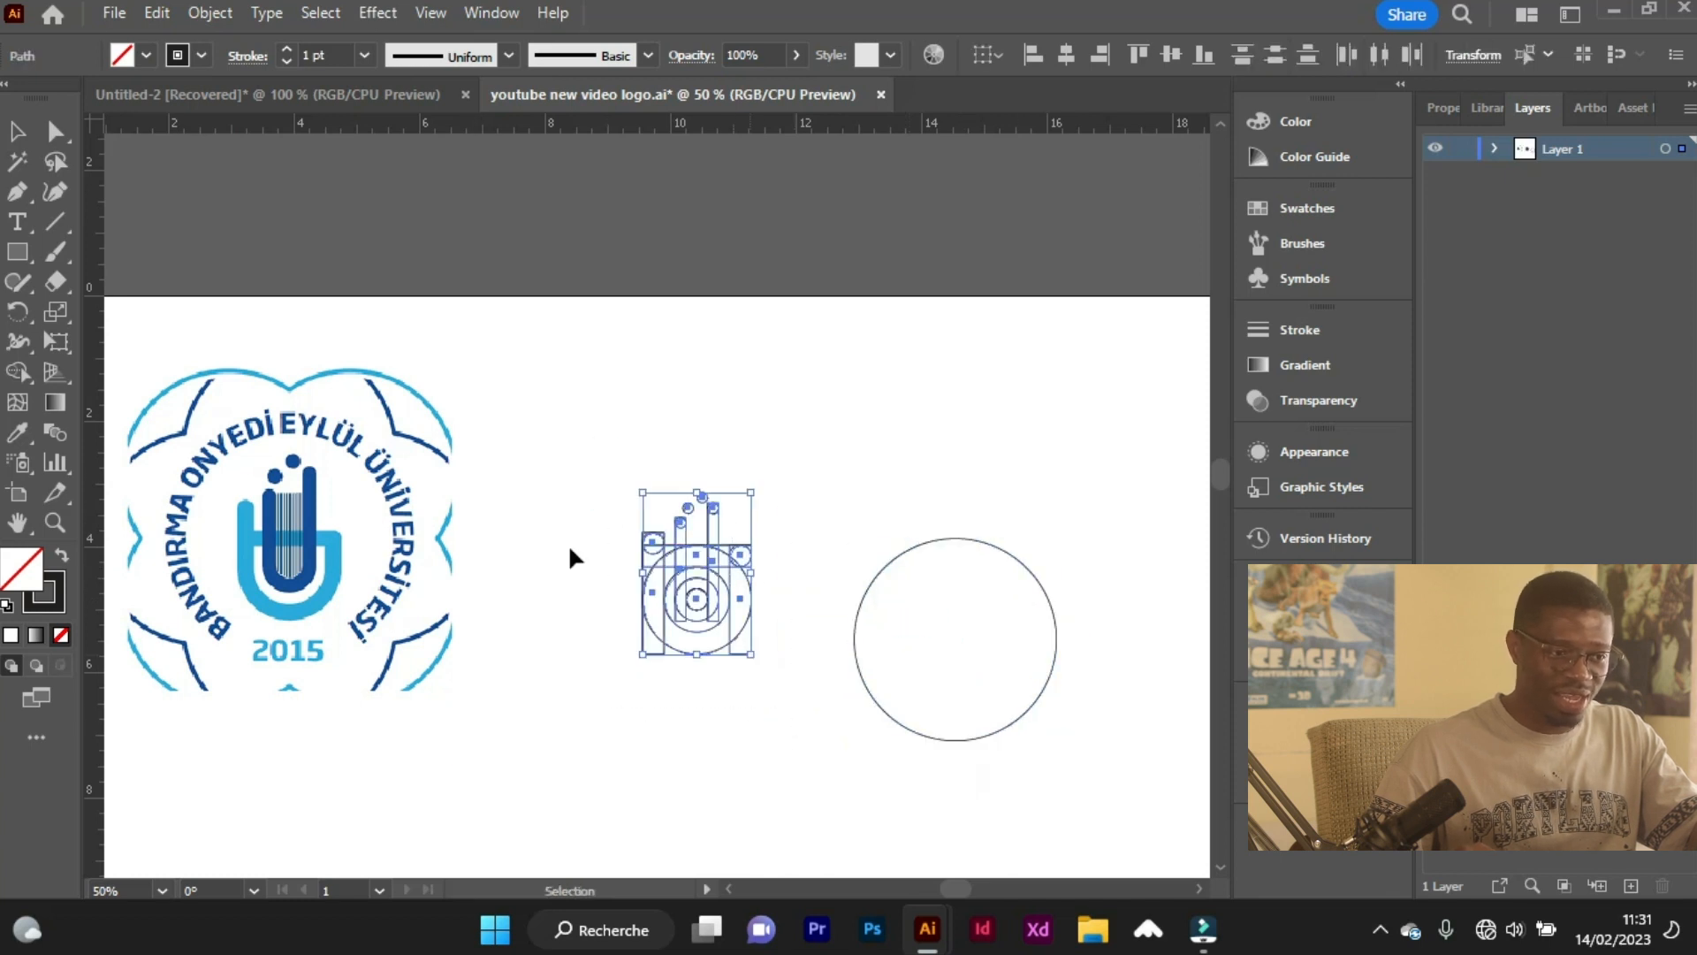
key("a")
scroll(702, 571, "up", 1)
key("v")
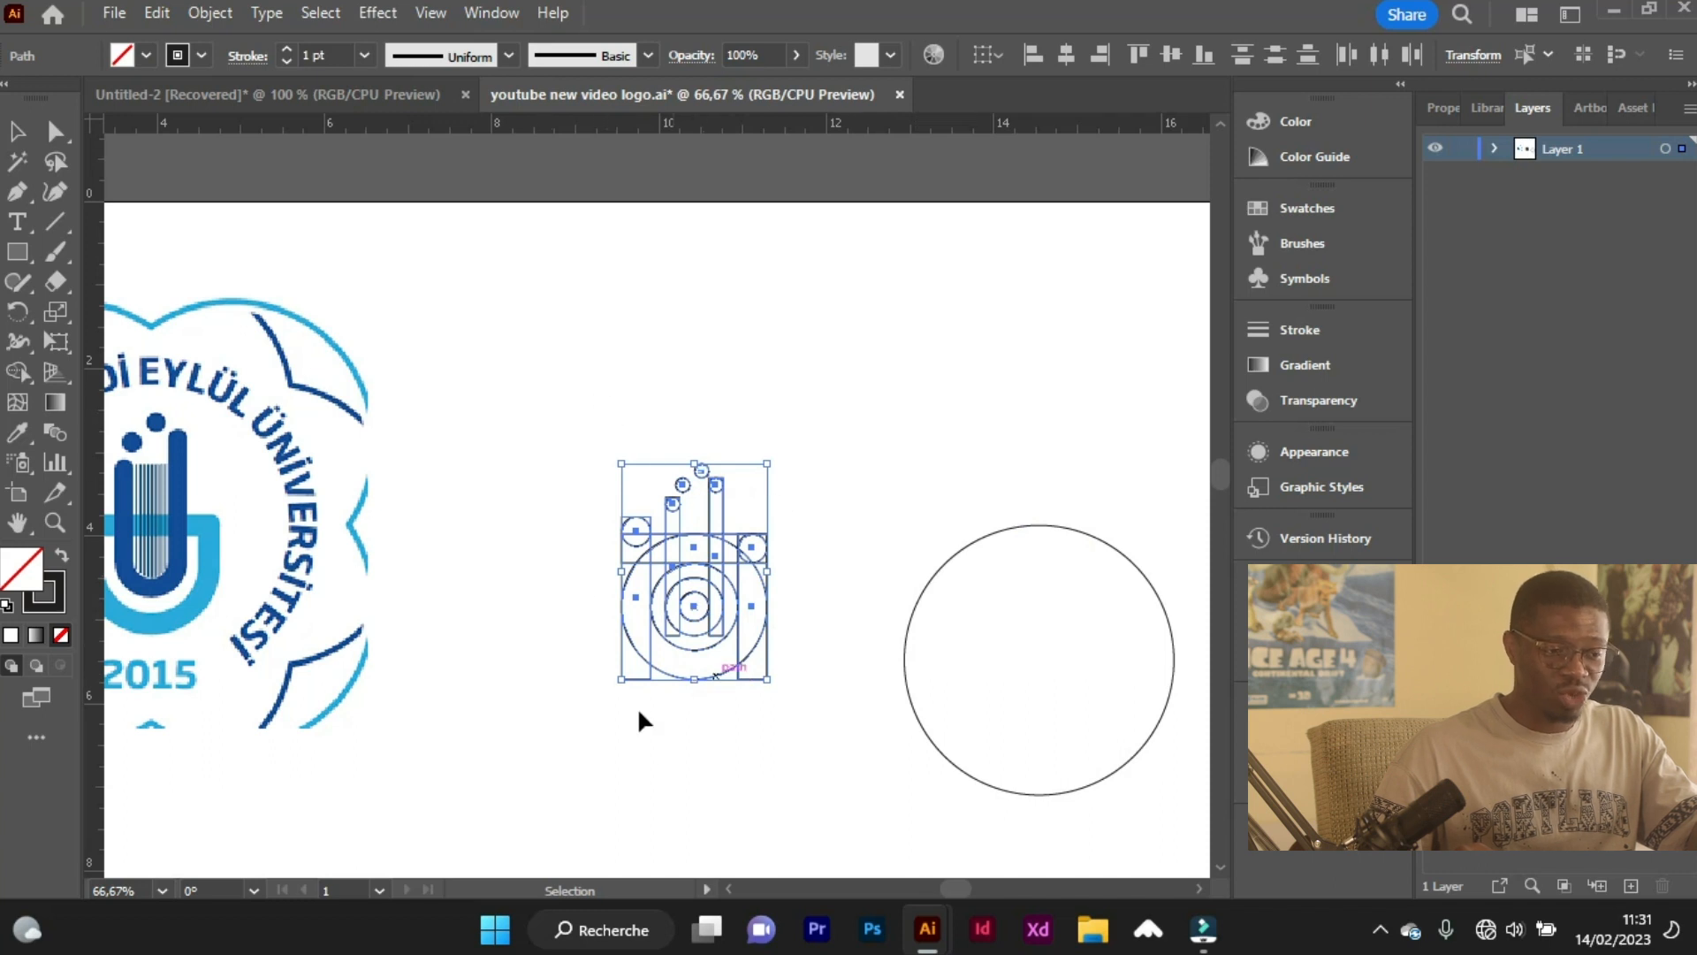
right_click(720, 591)
left_click(801, 532)
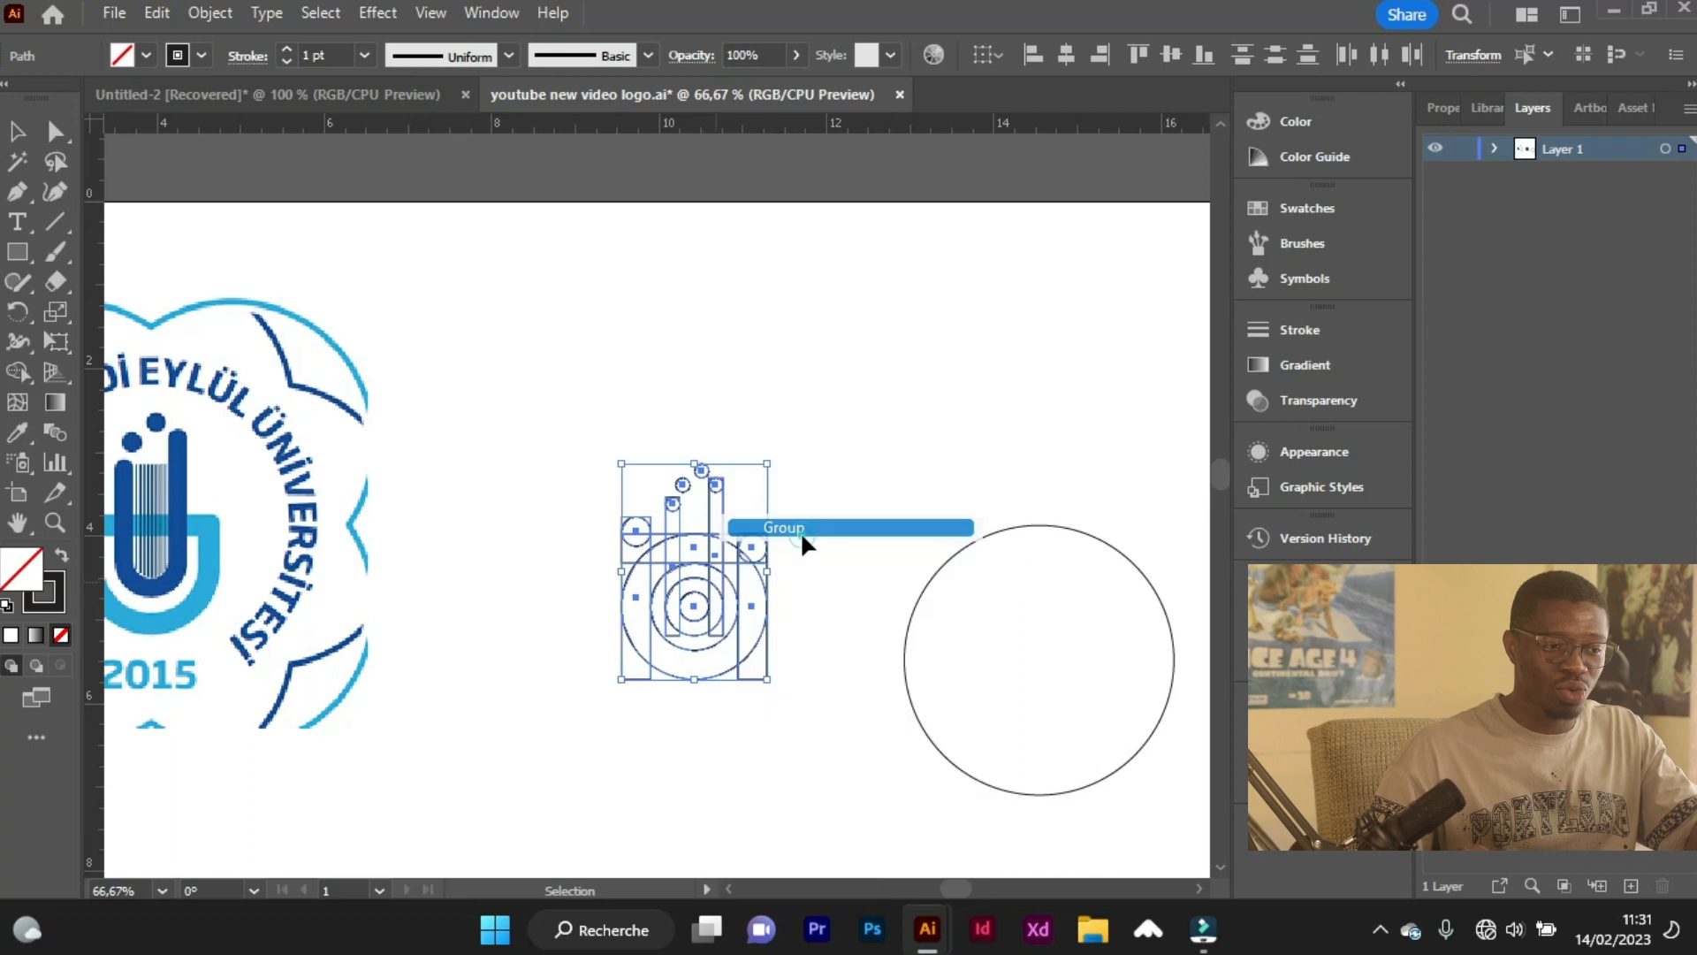
left_click(789, 748)
Center the emblem group and the large circle on each other horizontally and vertically.
mouse_move(609, 449)
left_mouse_down()
mouse_move(990, 762)
mouse_move(1074, 813)
mouse_move(1160, 790)
left_mouse_up()
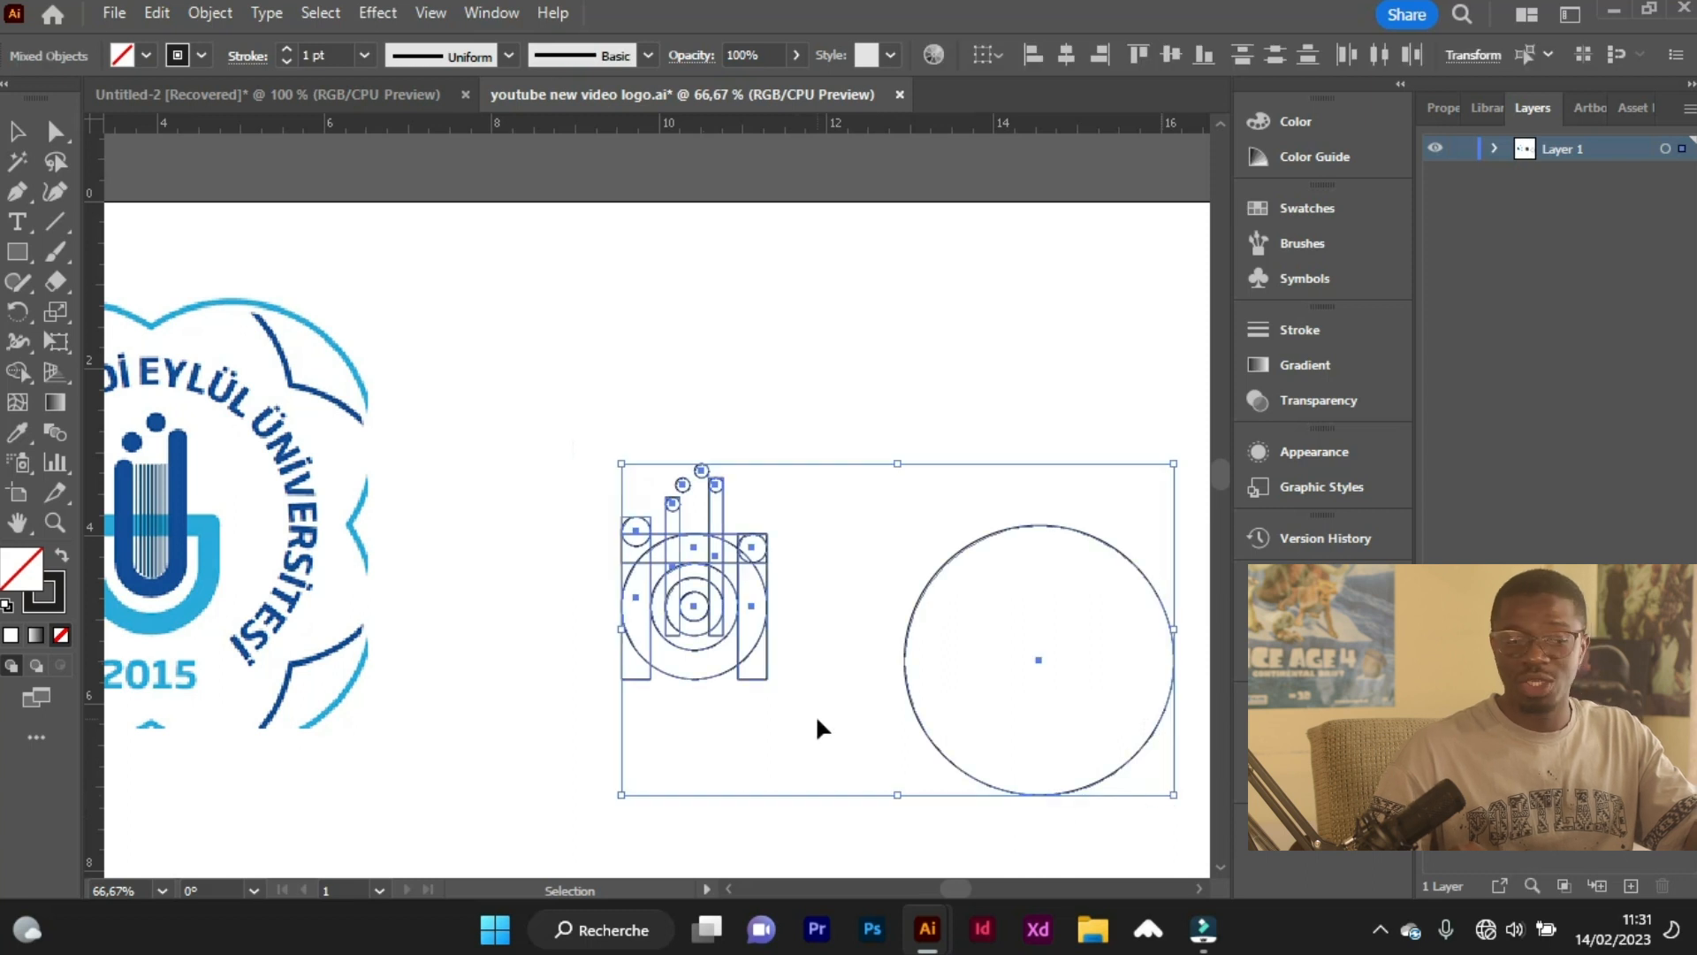
left_click(1065, 55)
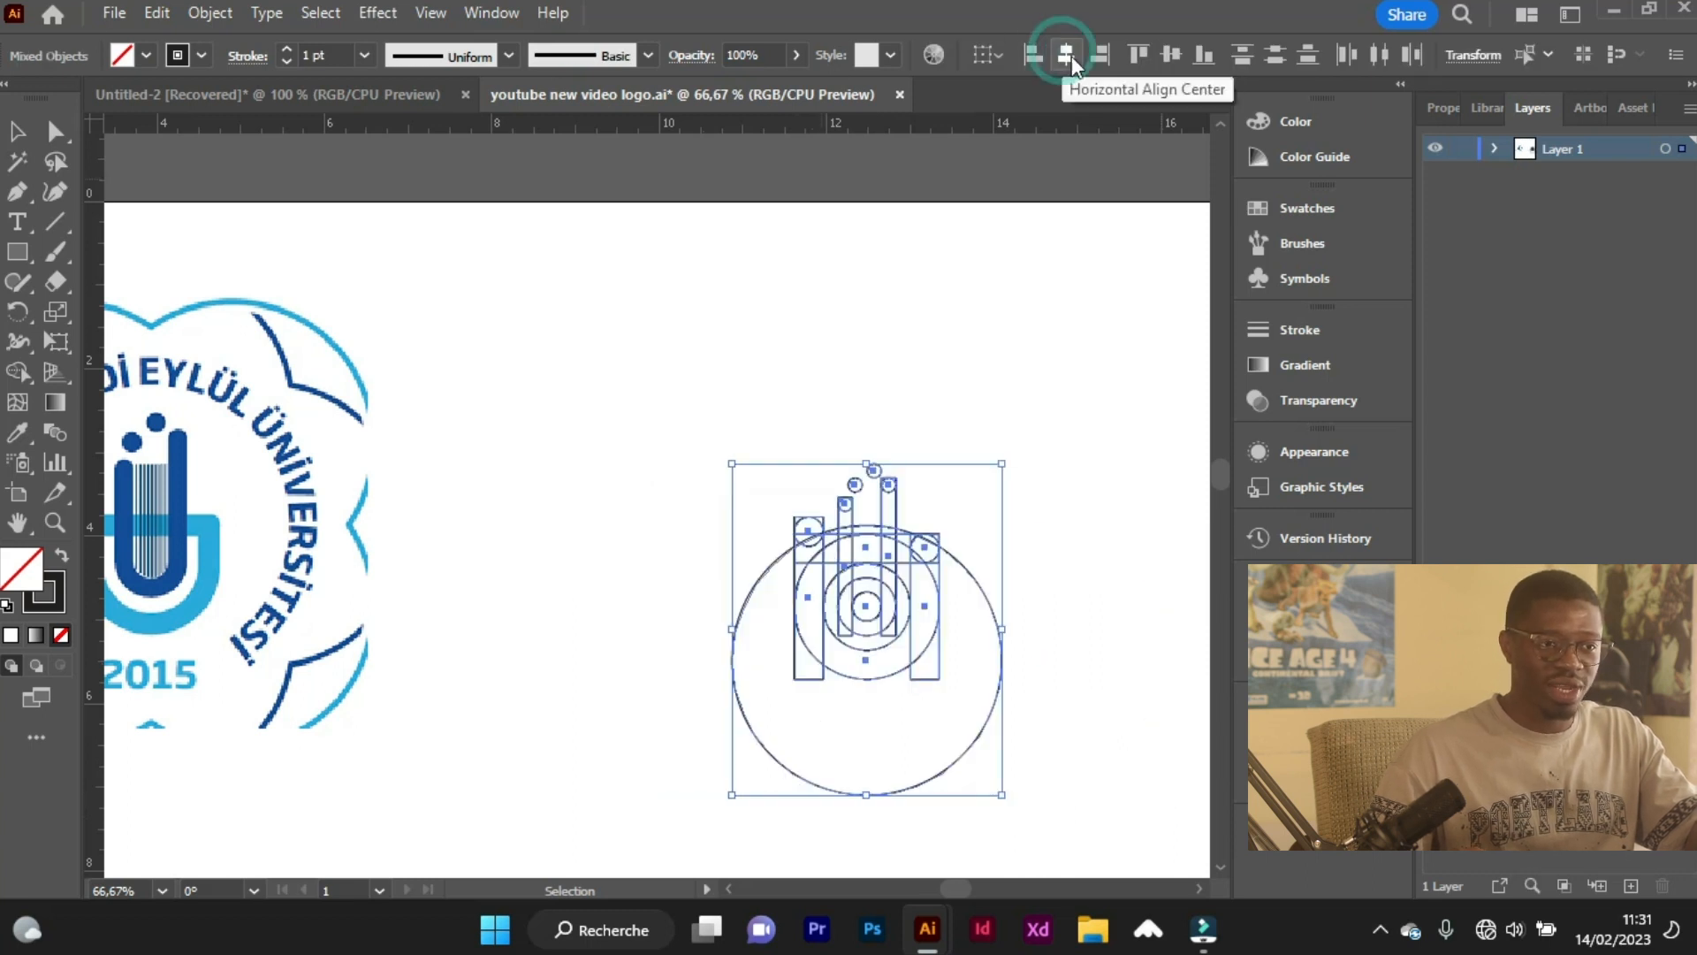
left_click(1172, 55)
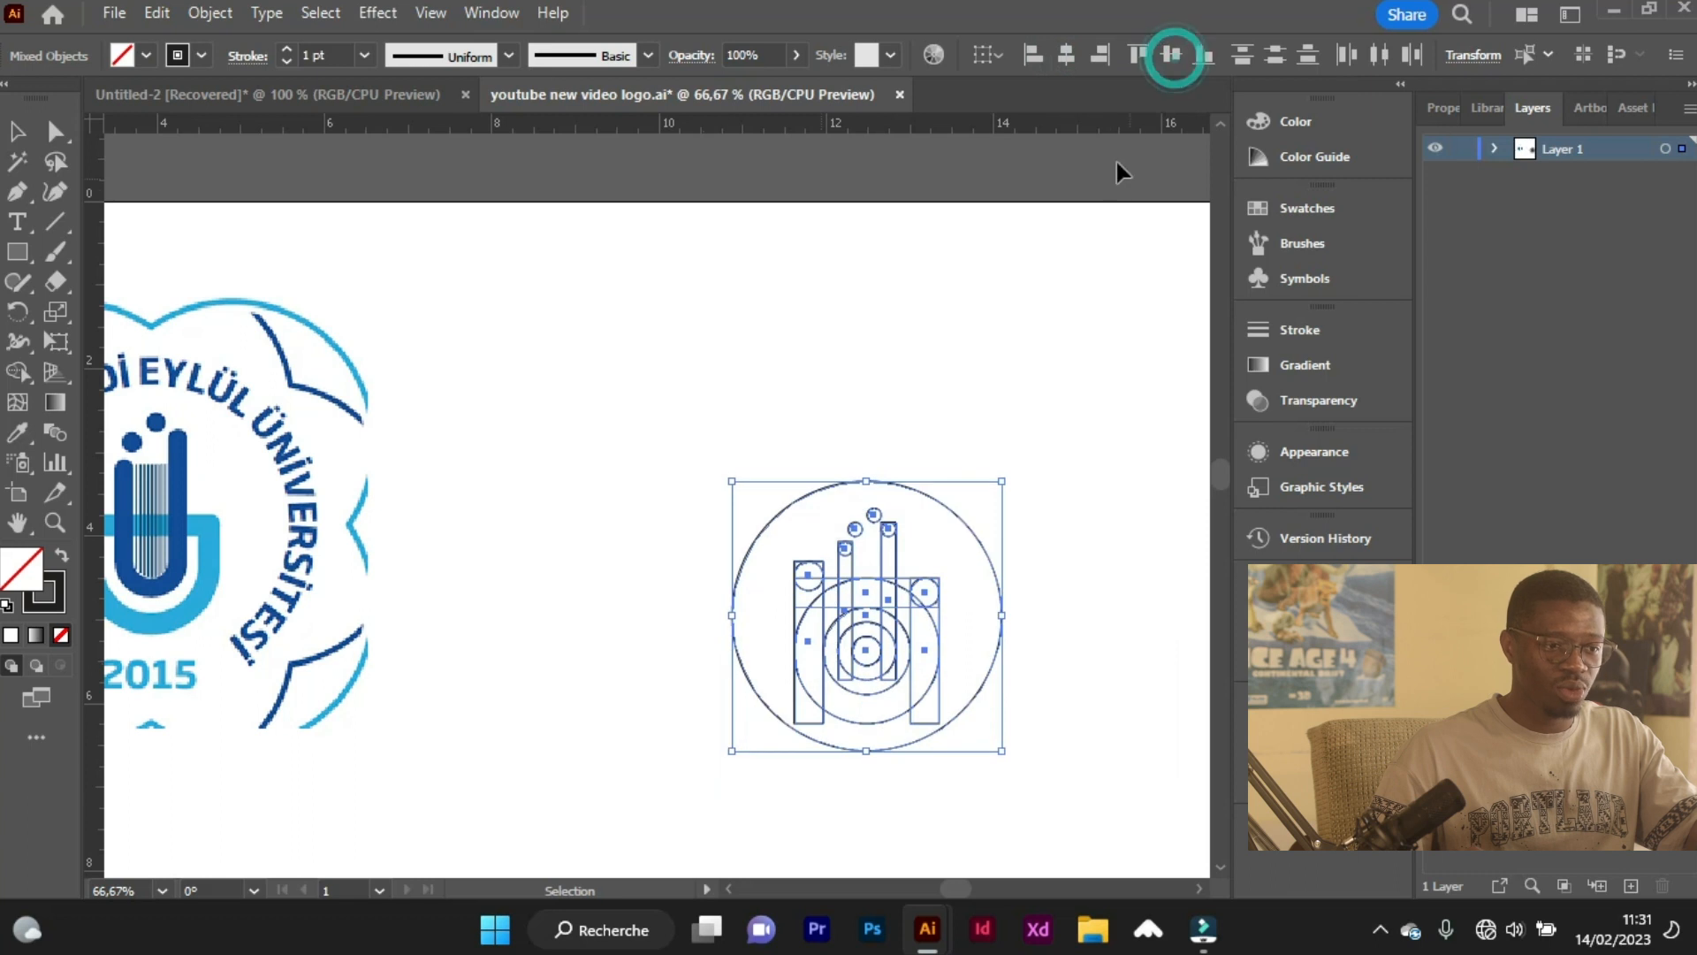
left_click(1032, 371)
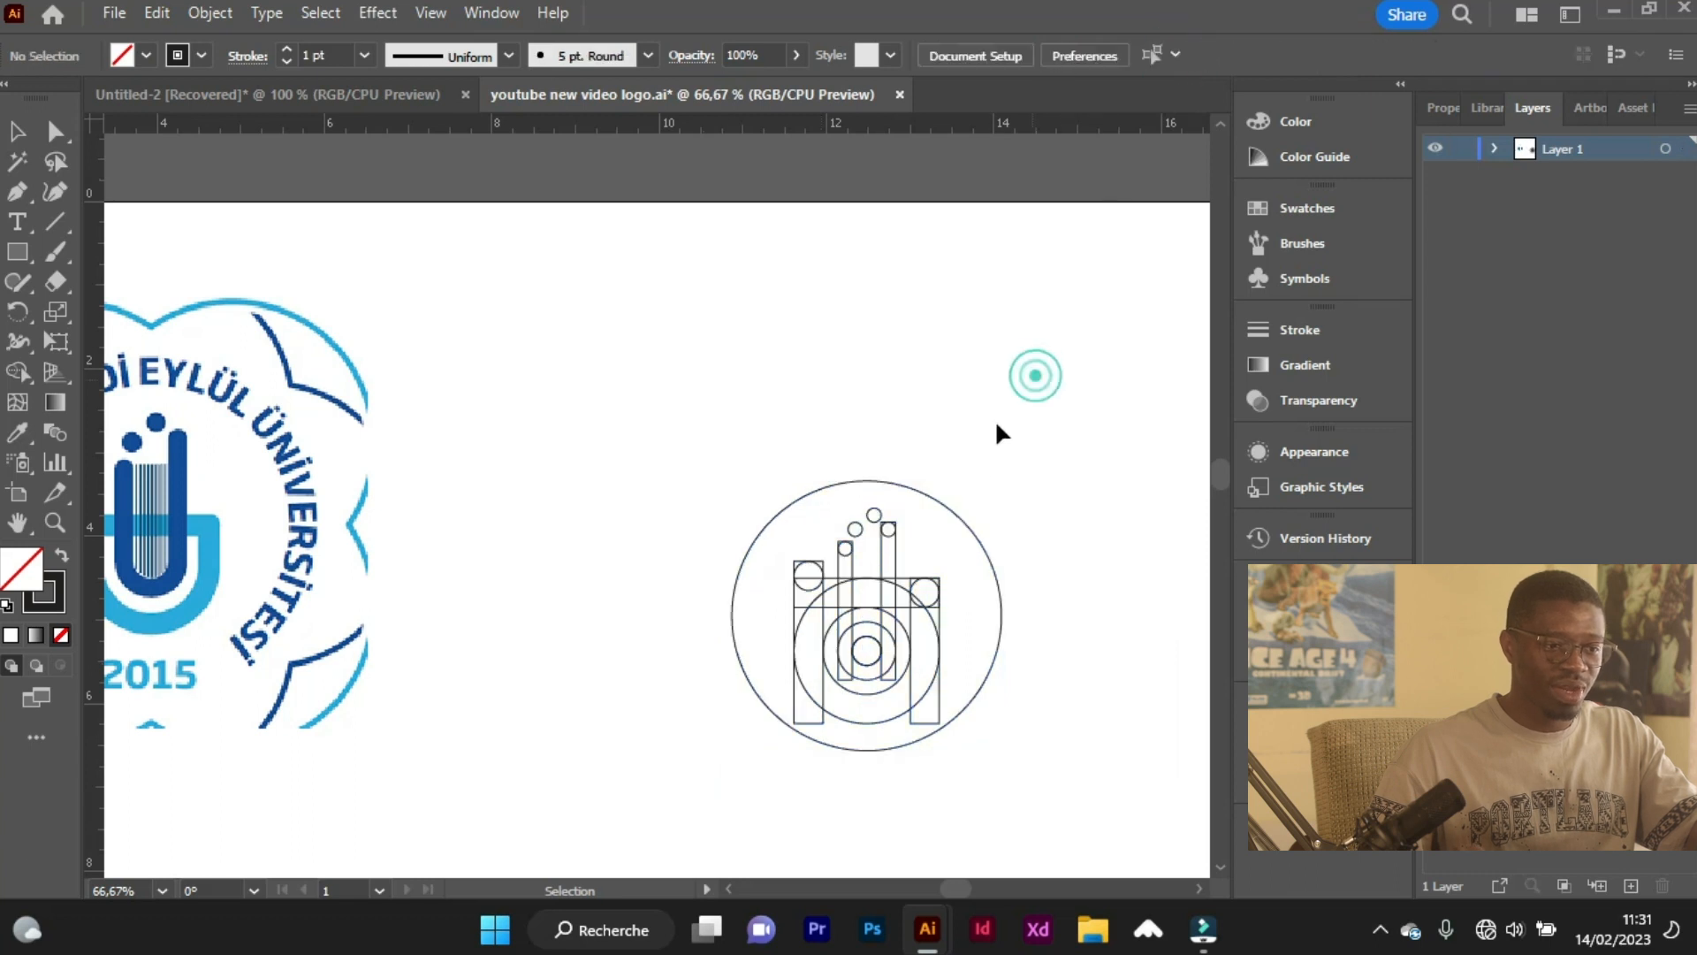
Shrink the enclosing circle to about 90% of its size and center it with the emblem again in both directions.
left_click(971, 530)
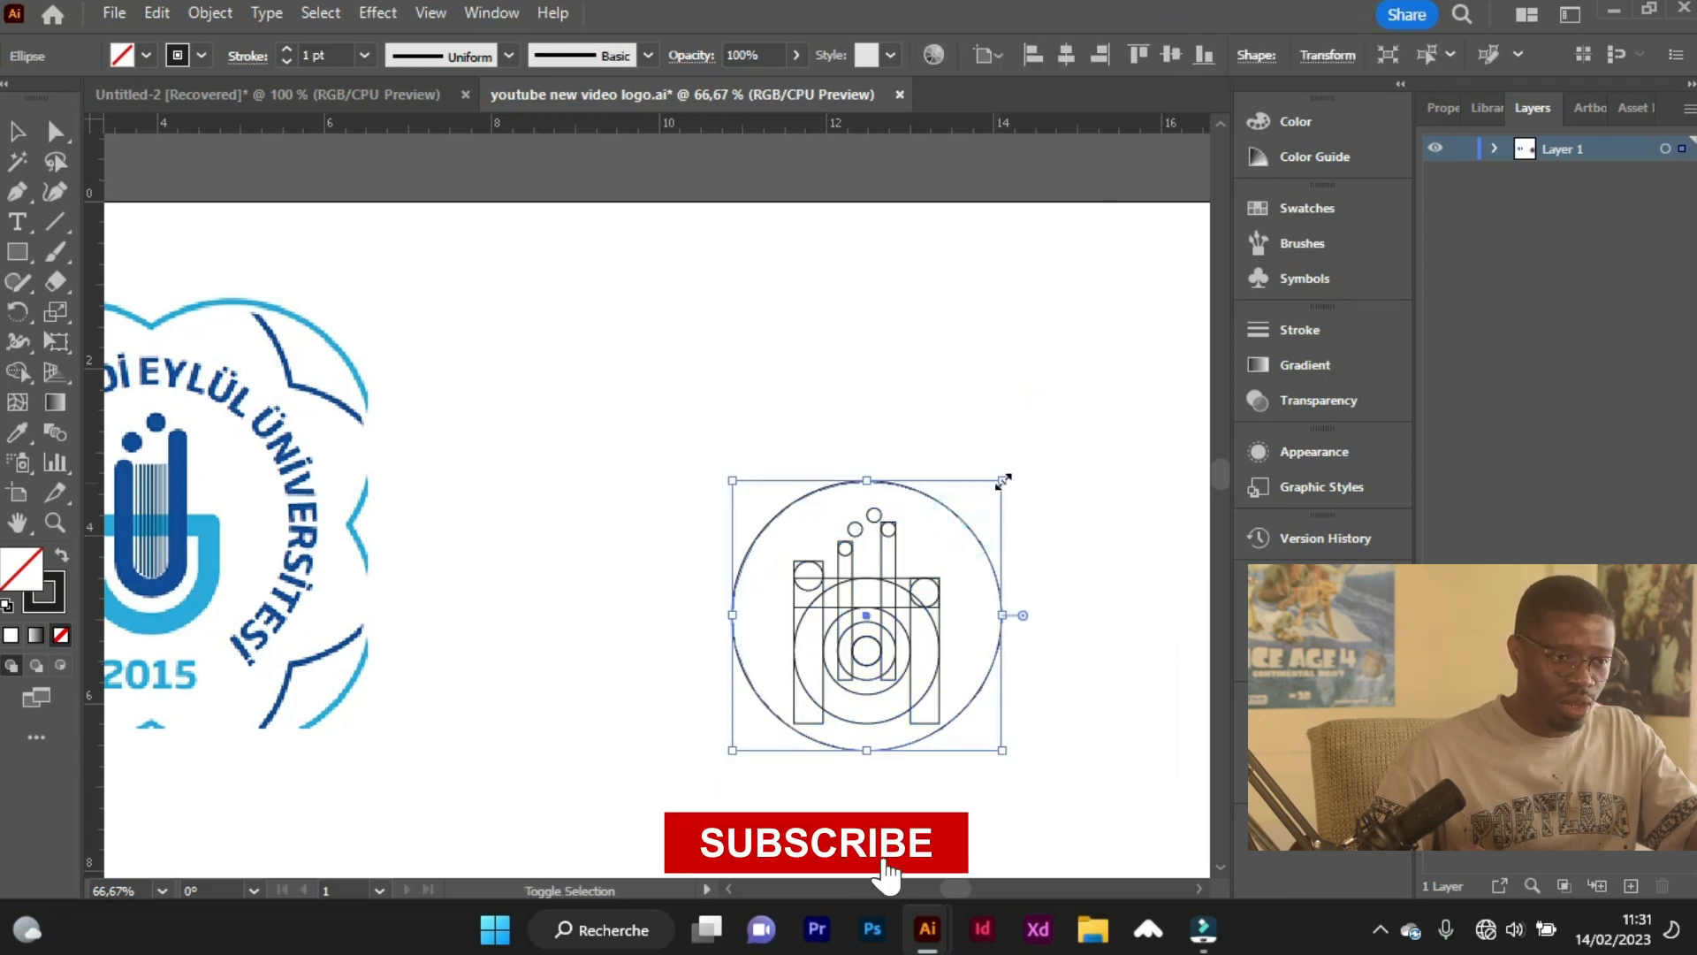
left_click_drag(1003, 482, 975, 509)
left_click_drag(701, 455, 1043, 786)
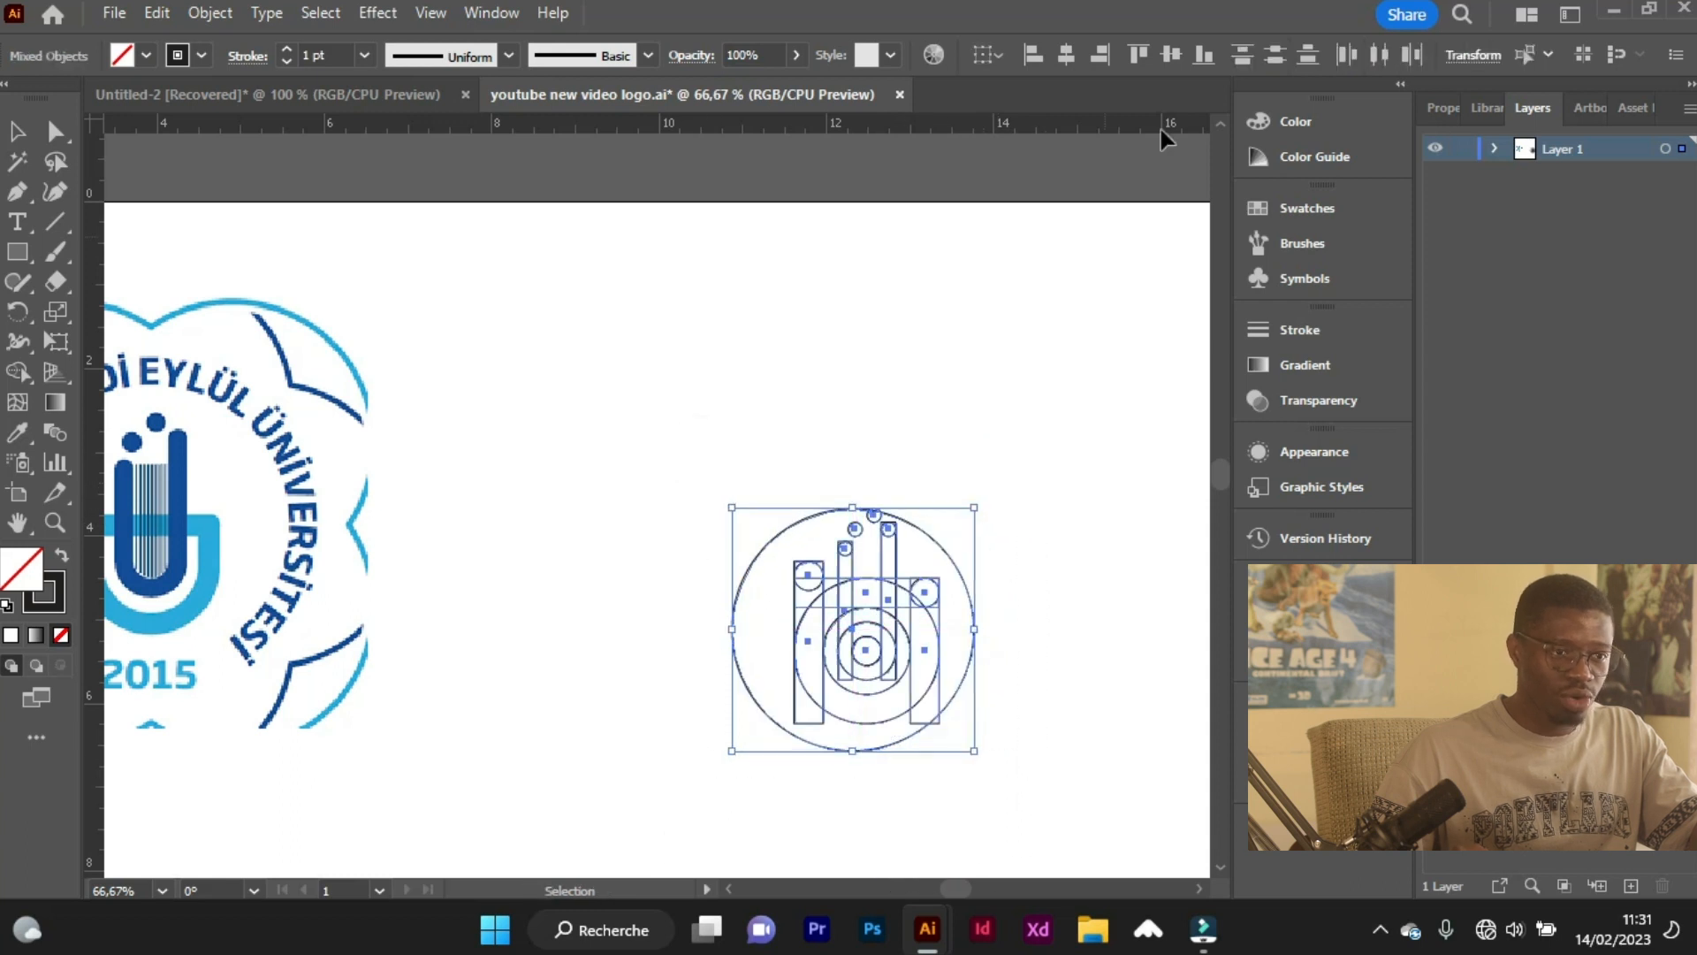
left_click(1066, 55)
left_click(1171, 55)
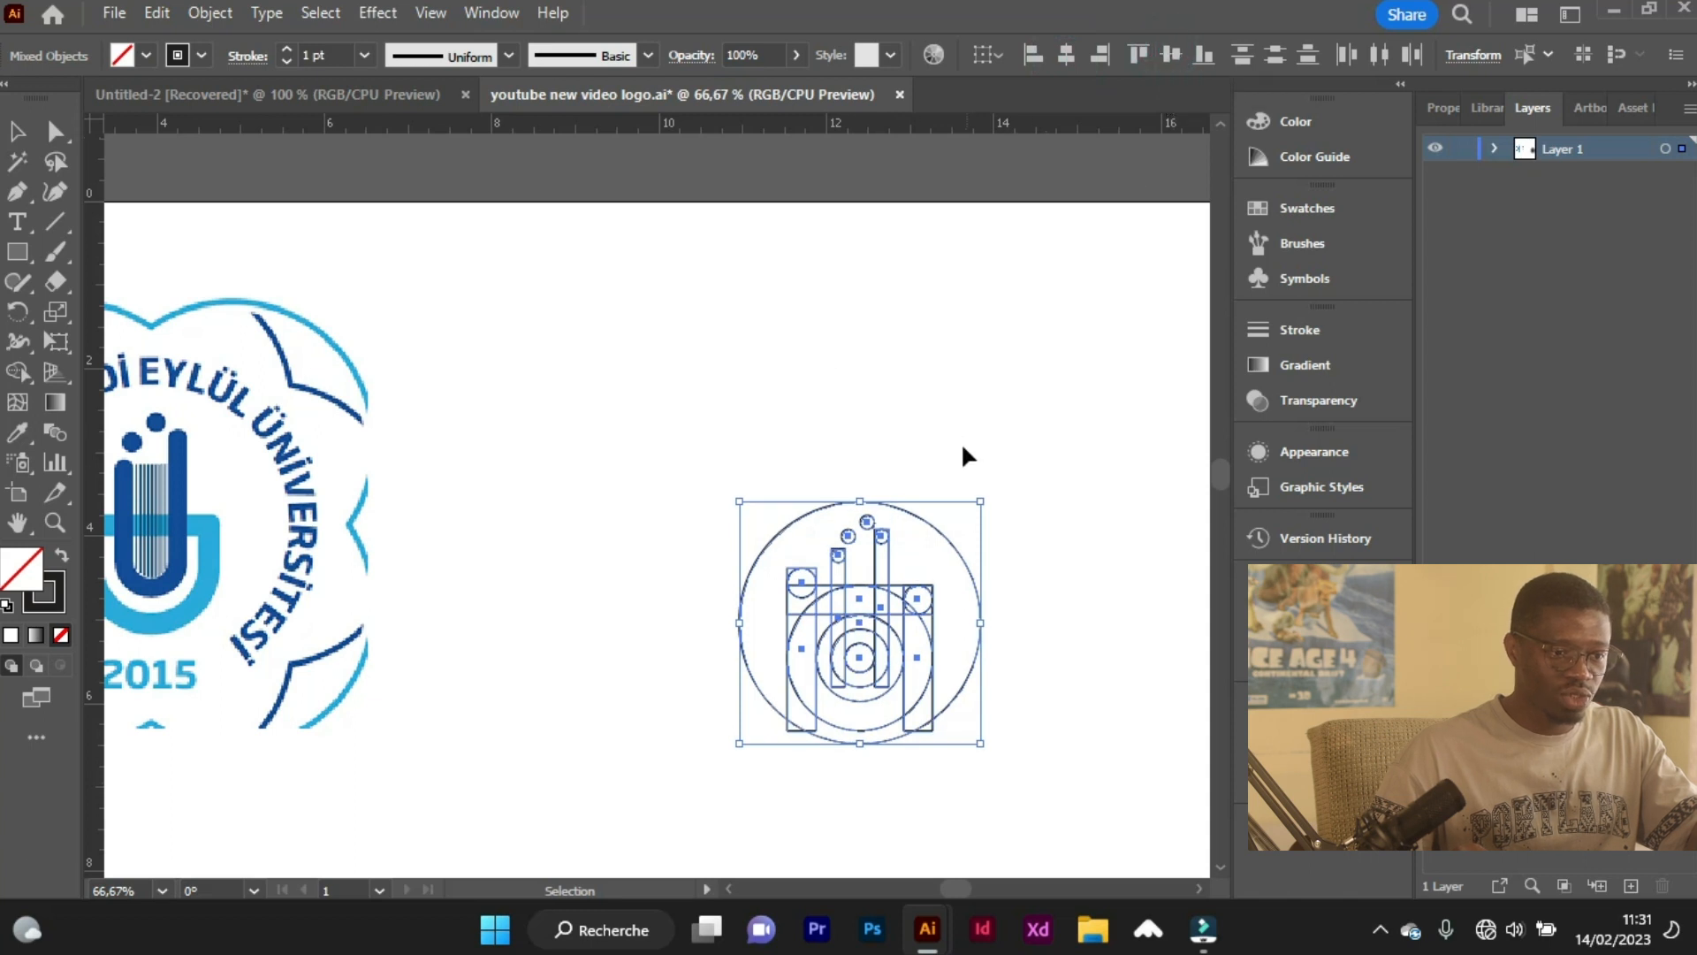
scroll(881, 668, "right", 1)
scroll(647, 615, "left", 1)
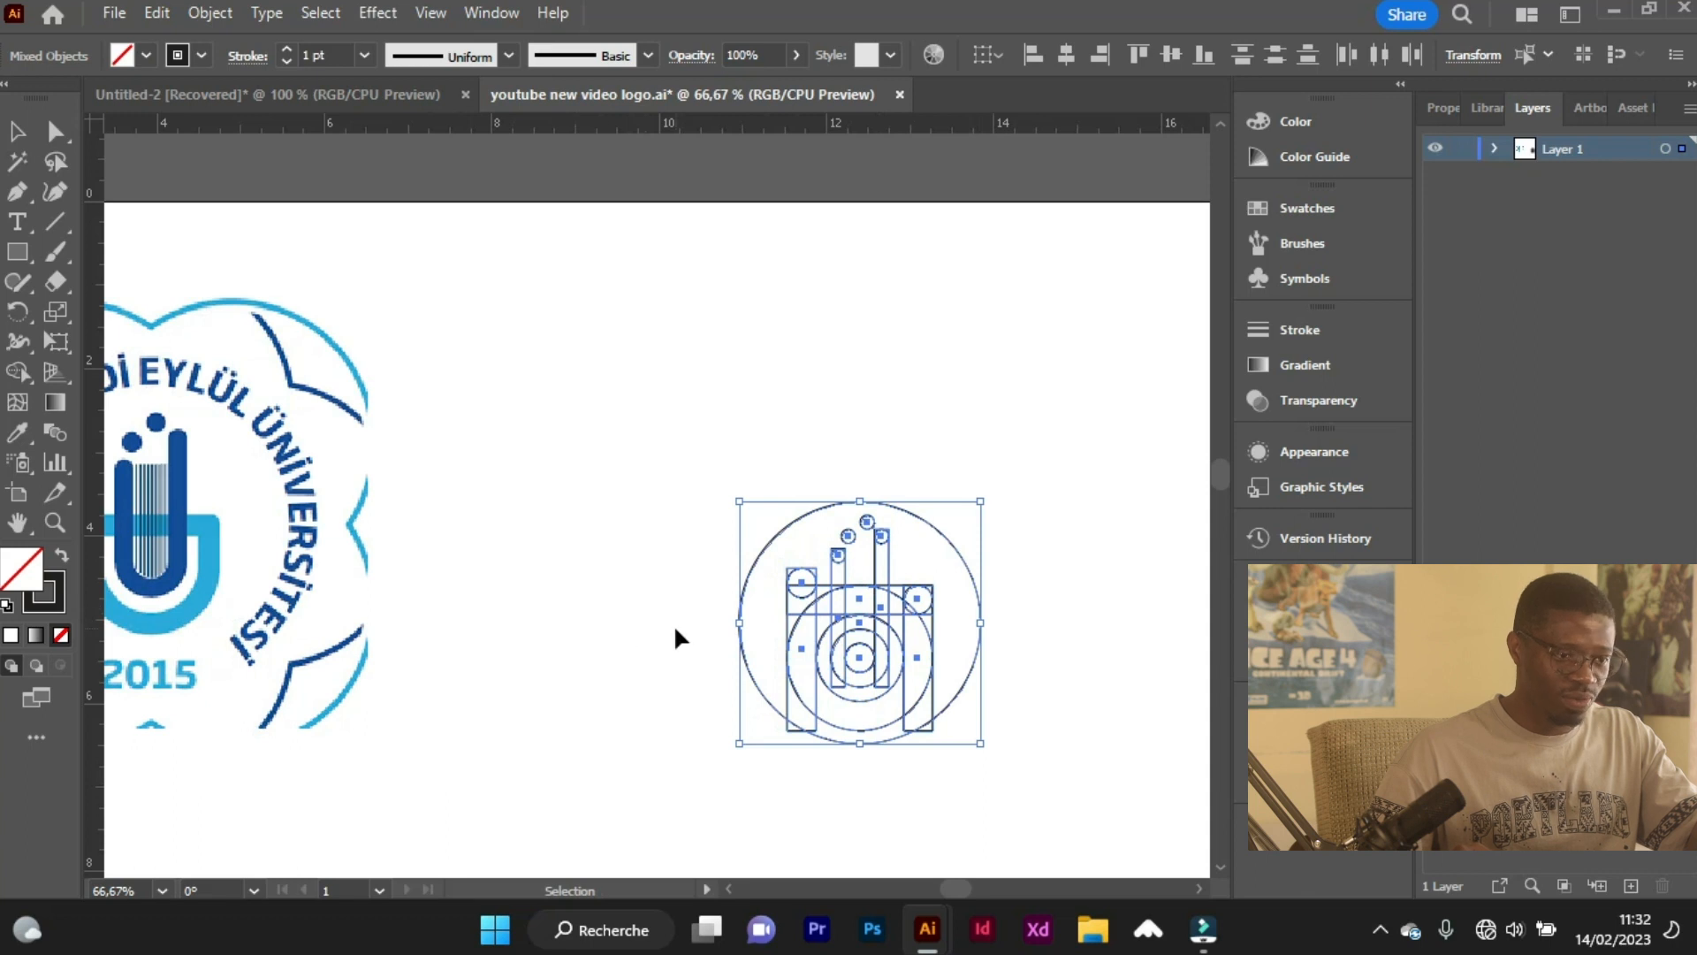
left_click(659, 630)
Examine the thin vertical stripes between the dark blue bars of the original logo's central emblem.
scroll(656, 626, "down", 1)
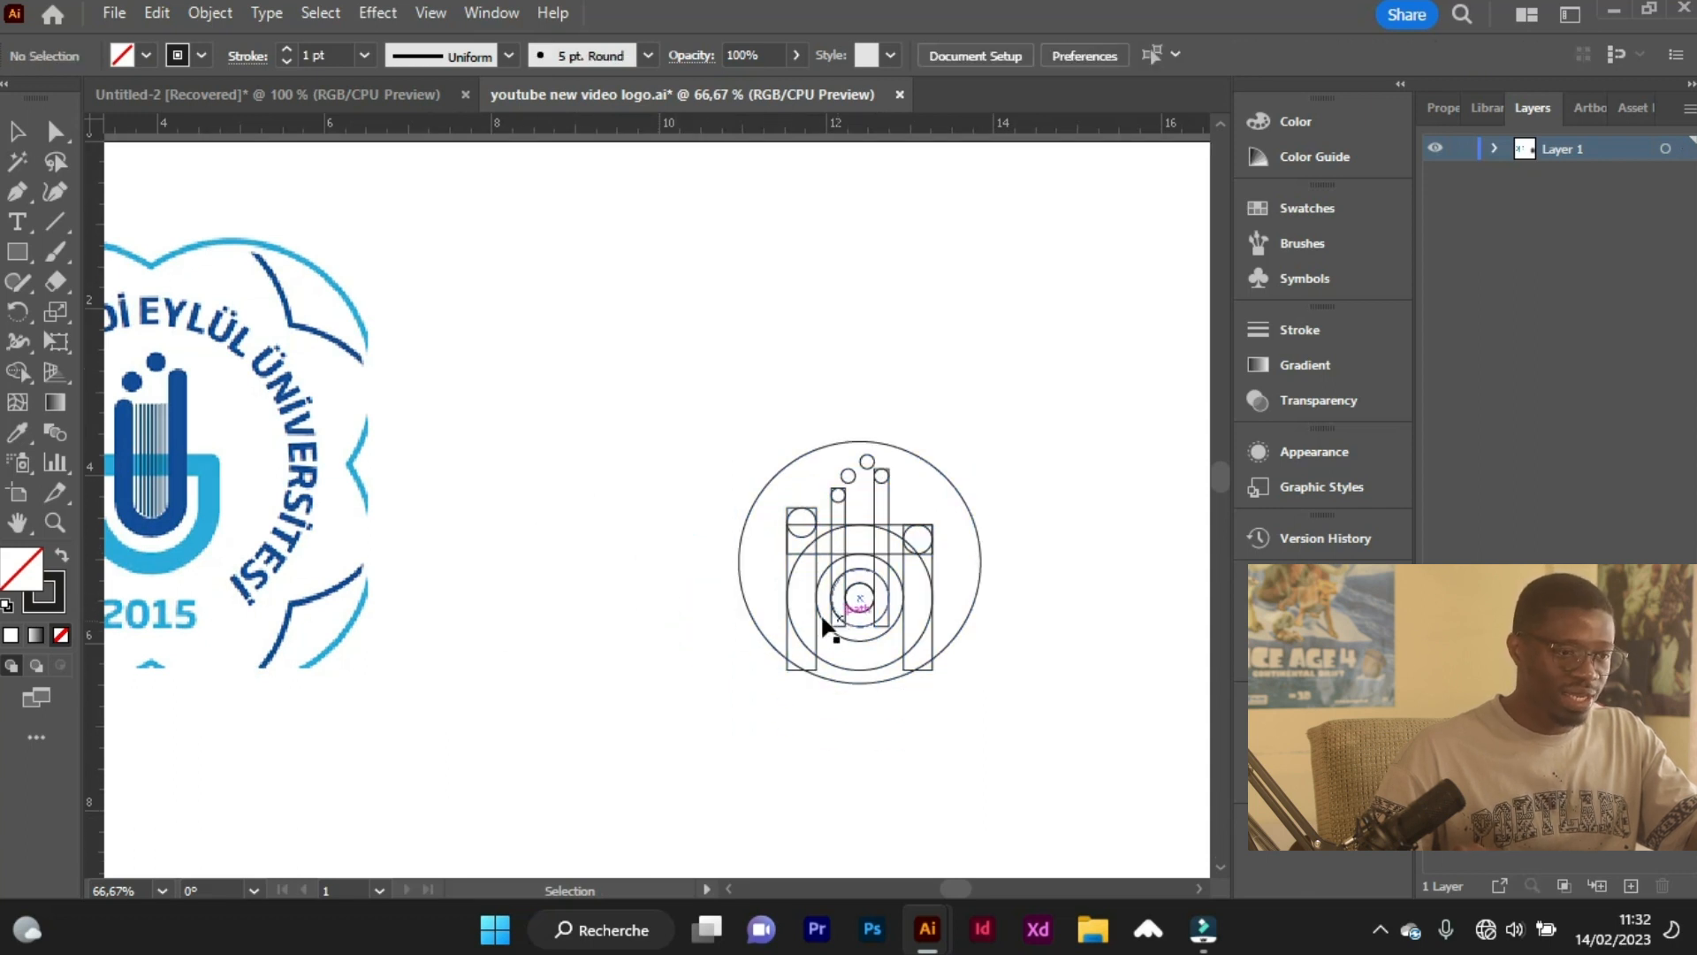
scroll(194, 483, "left", 2)
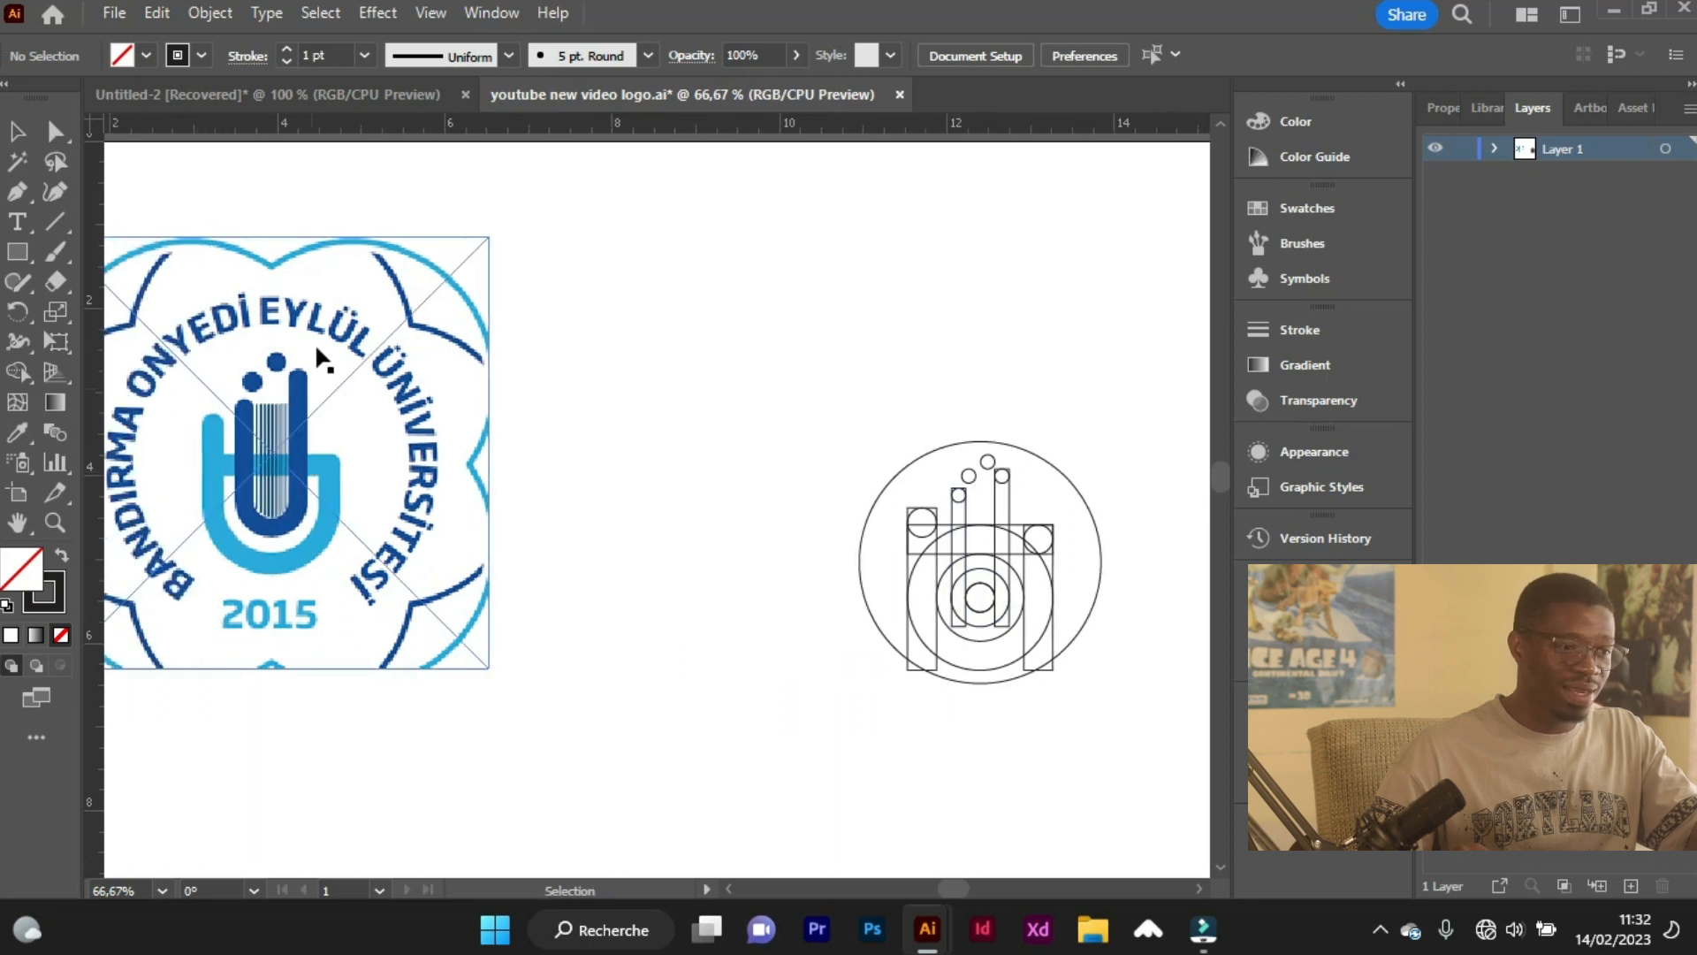
key("a")
scroll(265, 500, "up", 4)
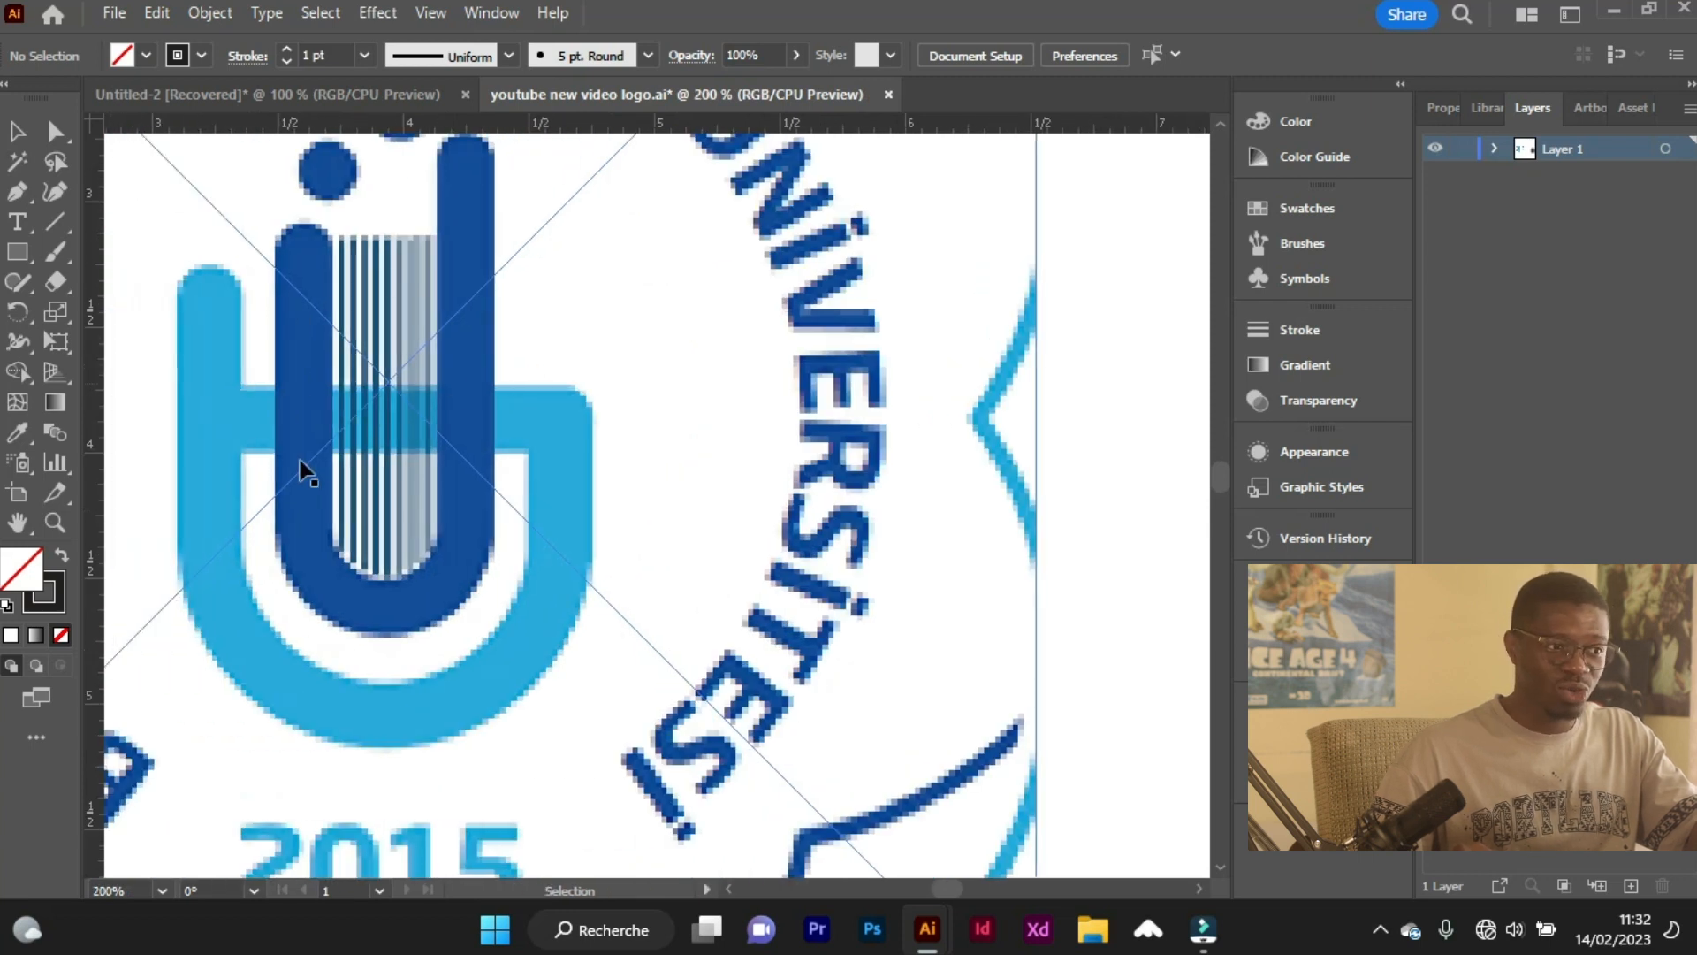
scroll(300, 473, "down", 3)
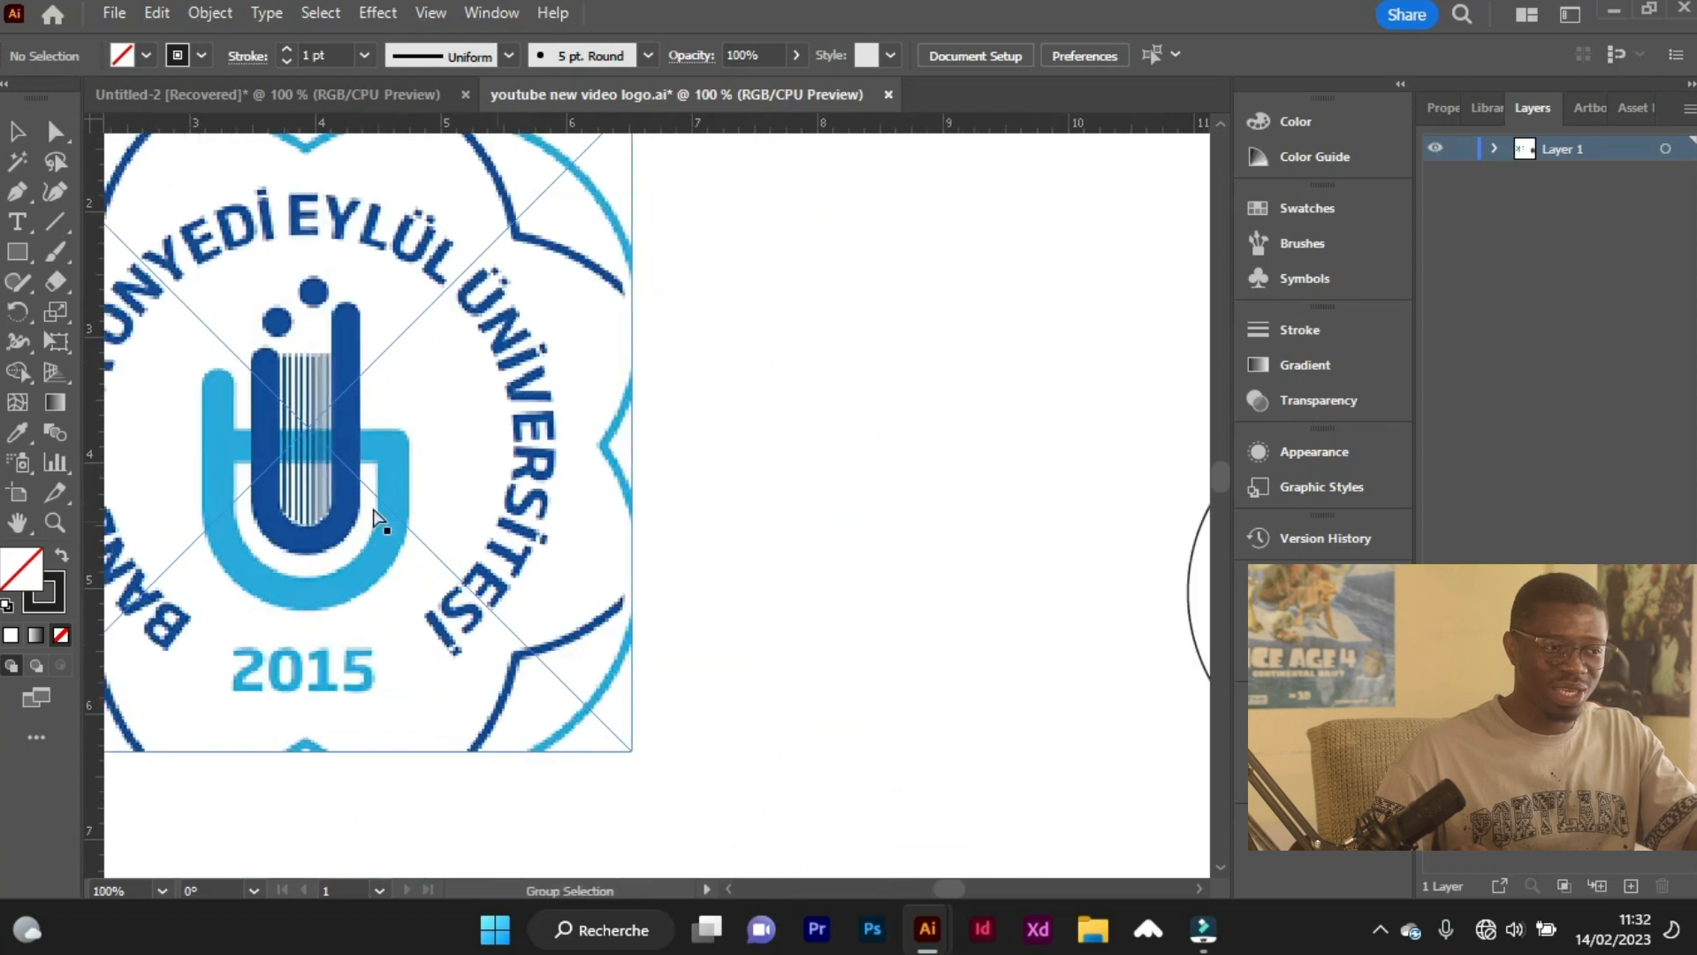
scroll(299, 522, "up", 3)
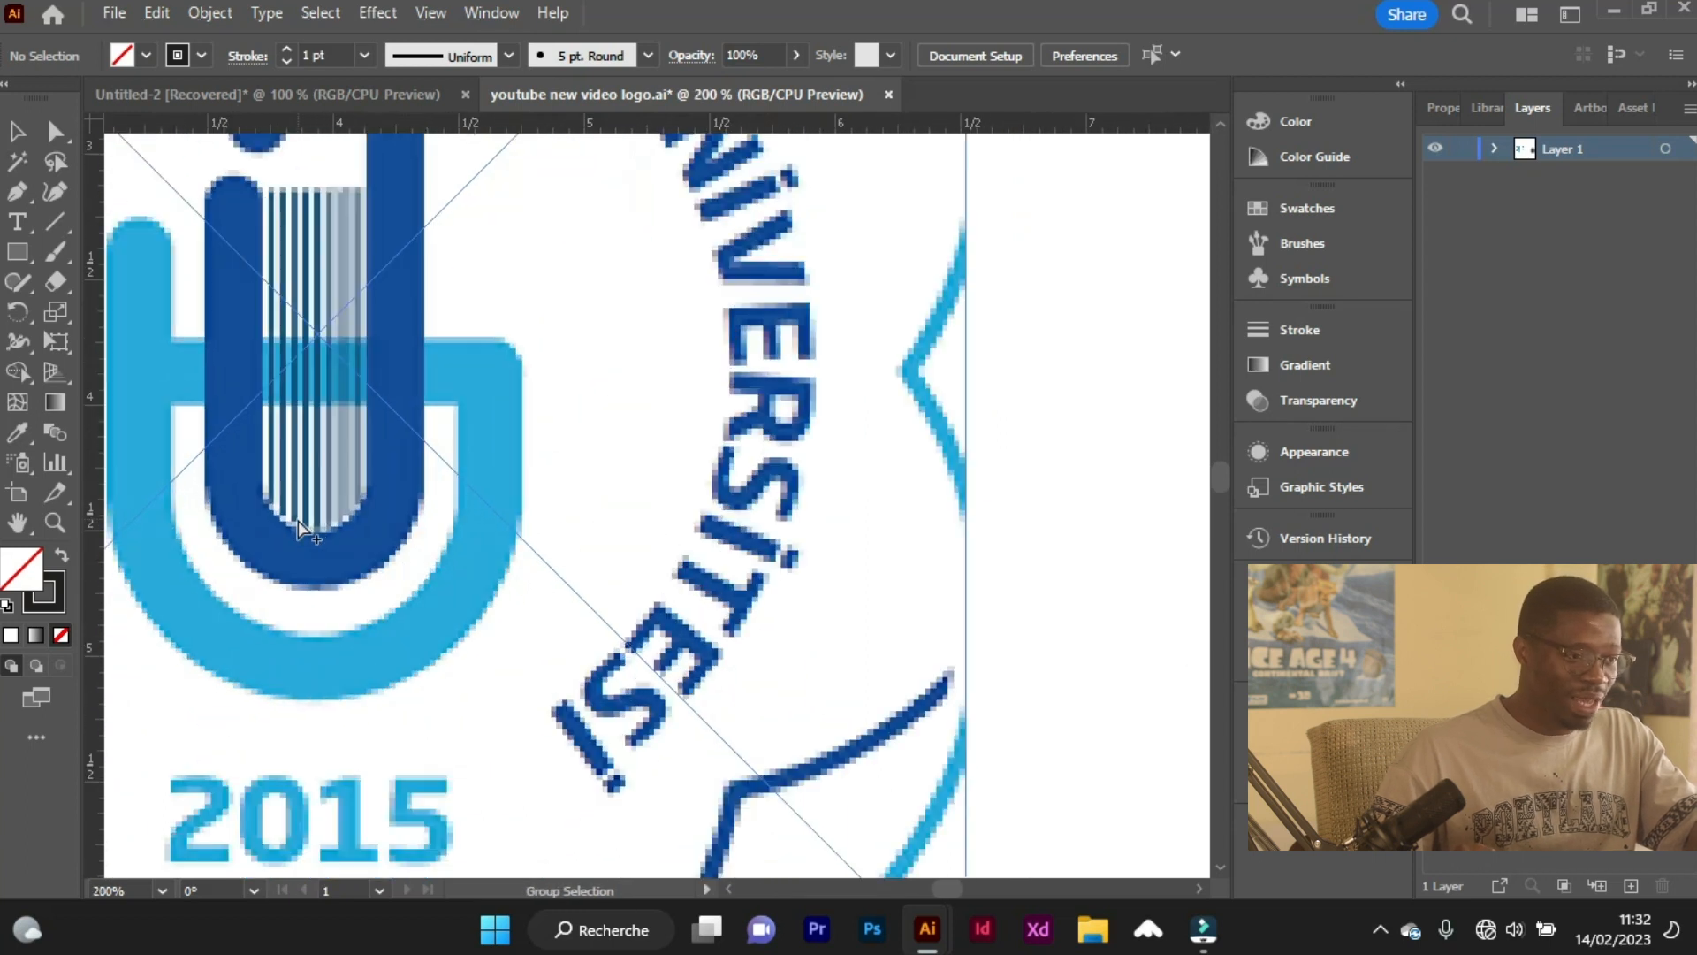
scroll(394, 495, "down", 1)
scroll(315, 541, "up", 1)
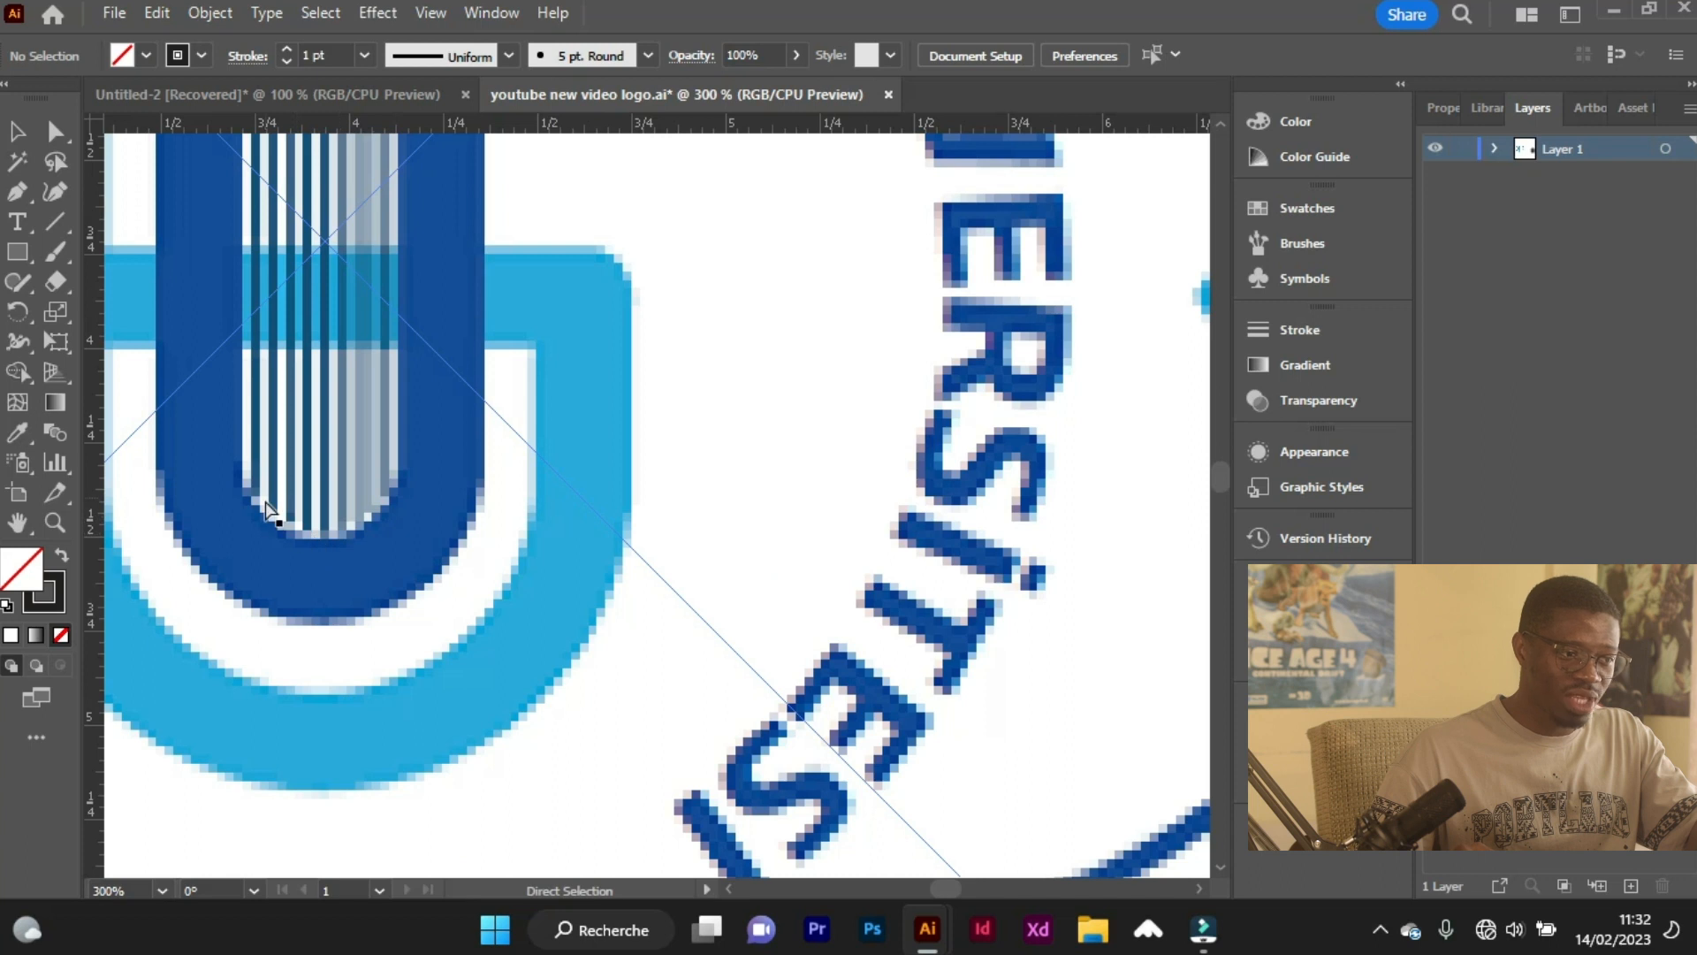
scroll(323, 546, "down", 2)
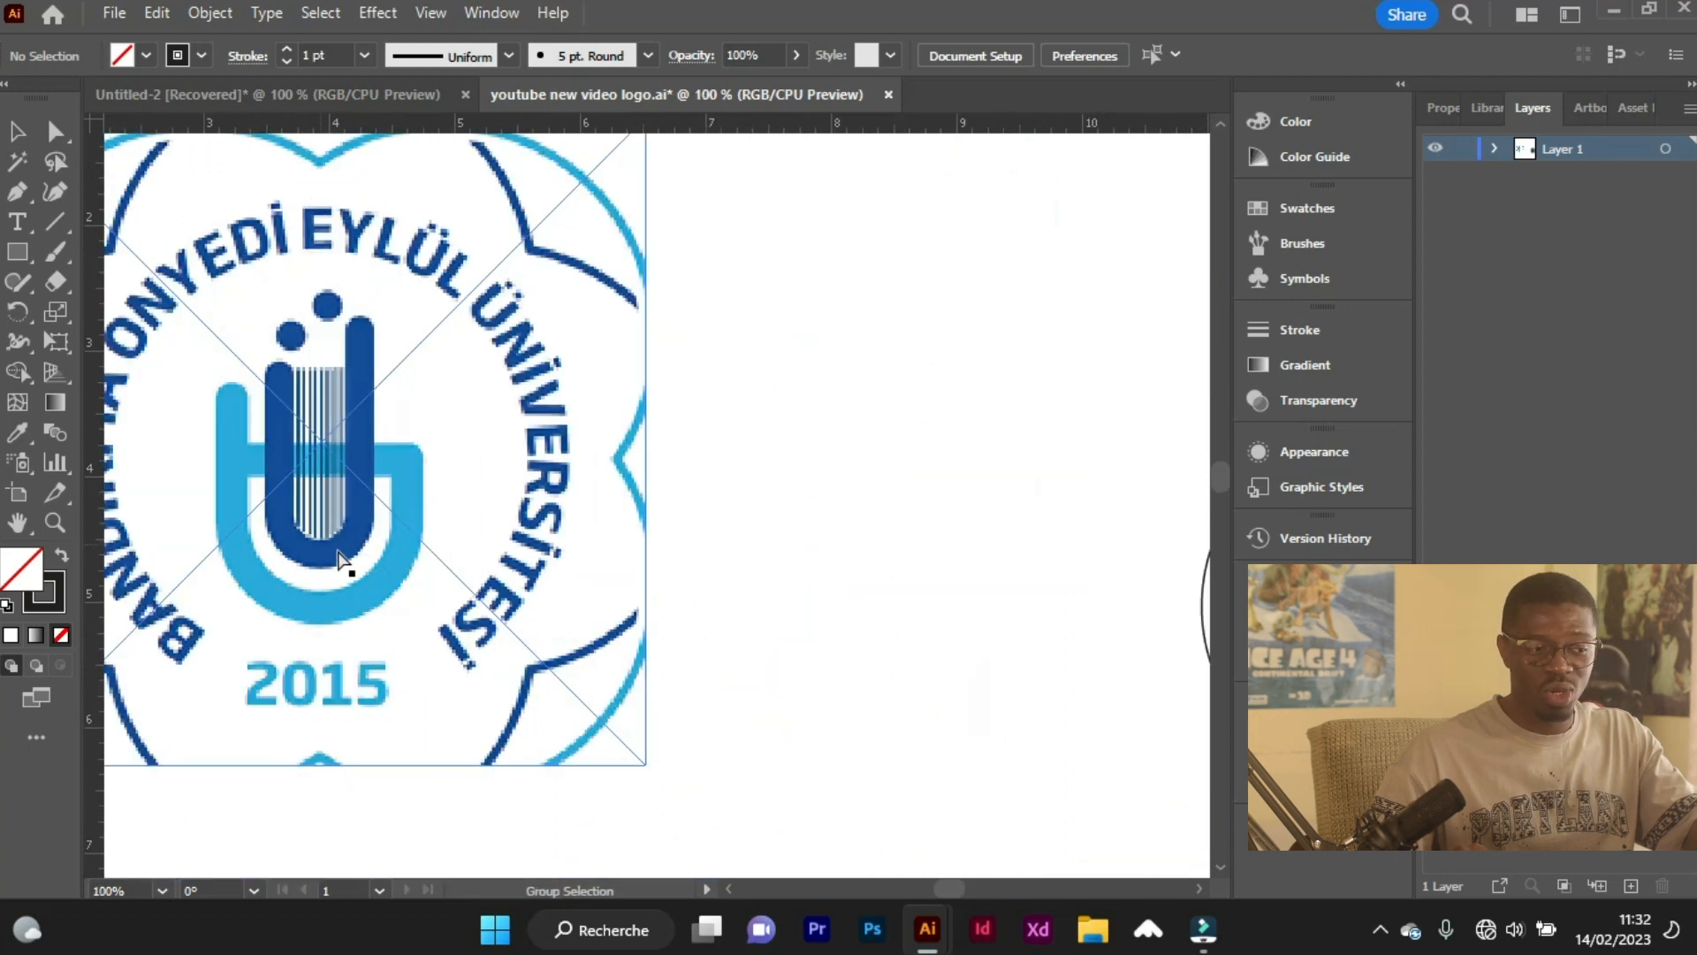
Draw a dark blue 0.75 pt vertical line just right of the inner left bar, from its top circle's center level to the smallest circle's lower edge.
scroll(348, 560, "right", 5)
scroll(575, 594, "right", 3)
scroll(720, 714, "down", 1)
scroll(733, 707, "up", 1)
scroll(732, 689, "up", 3)
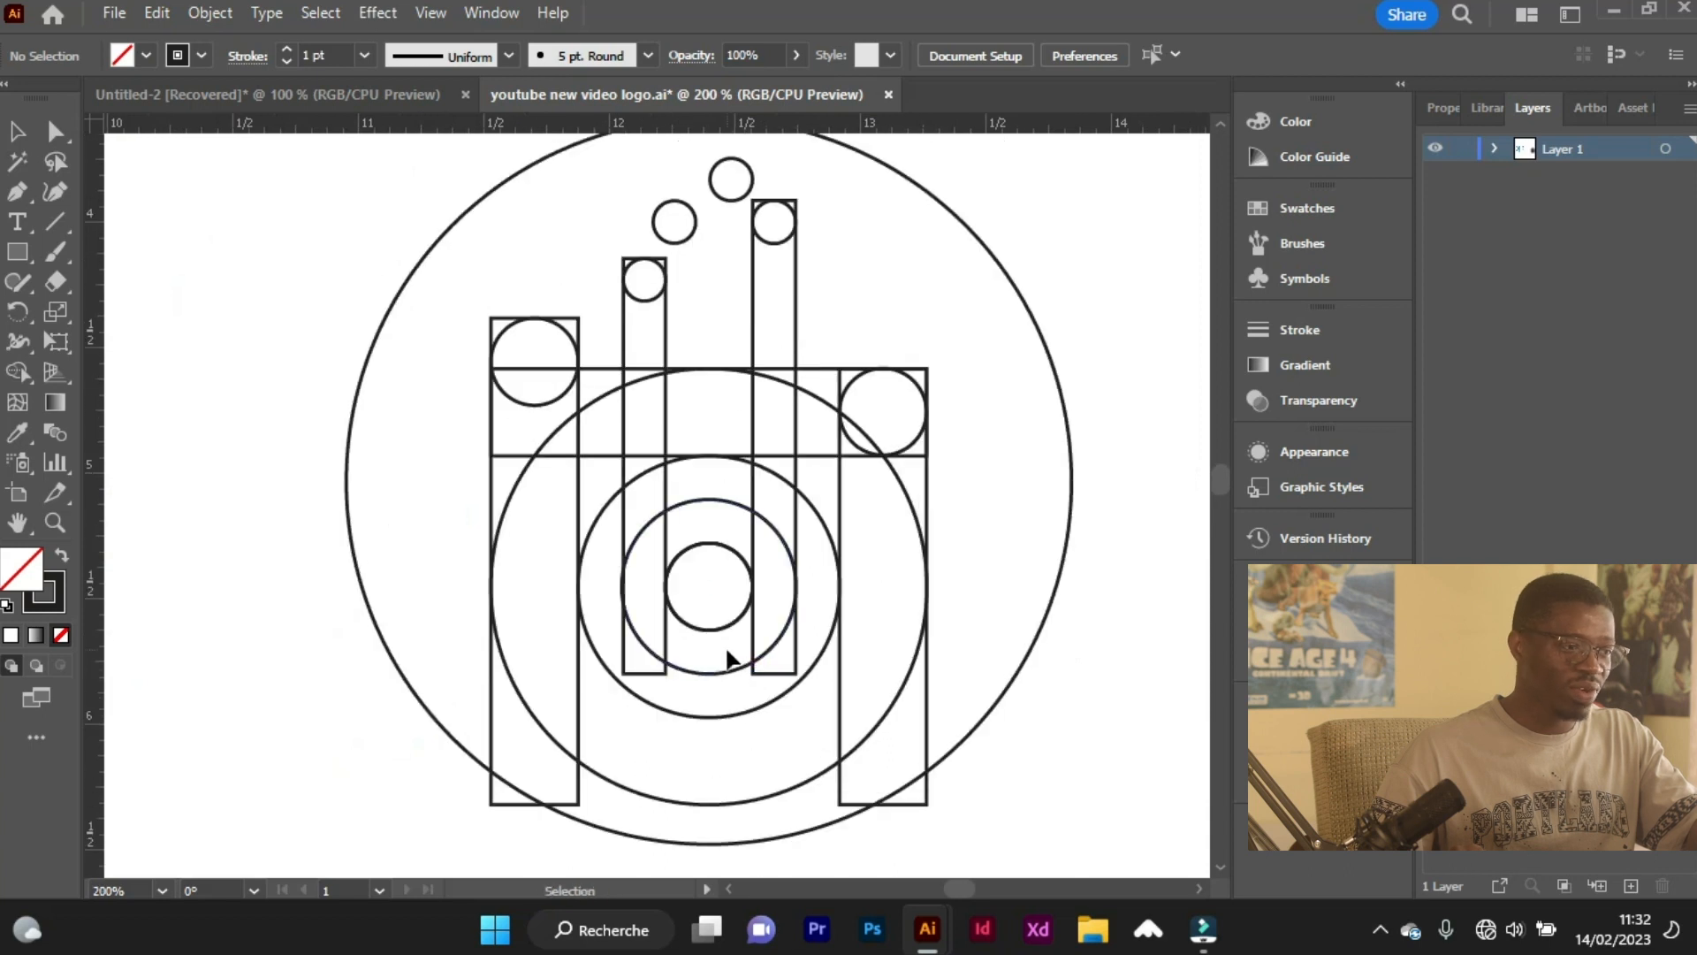
scroll(728, 666, "up", 1)
key("v")
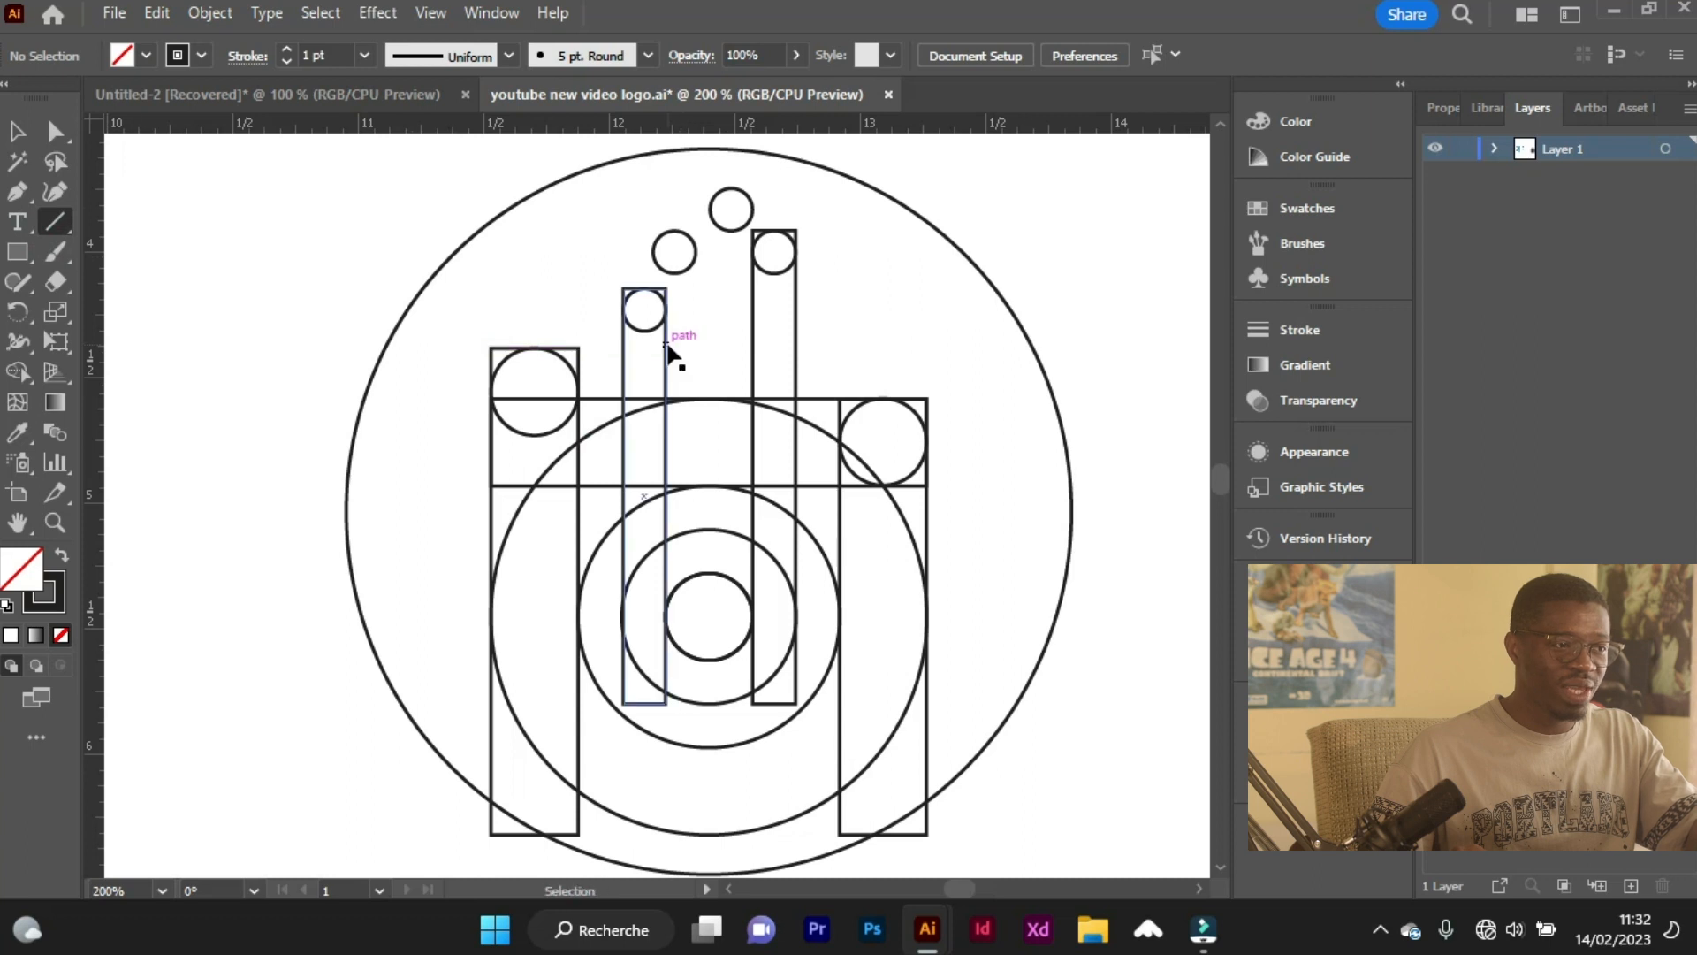
scroll(671, 360, "up", 1)
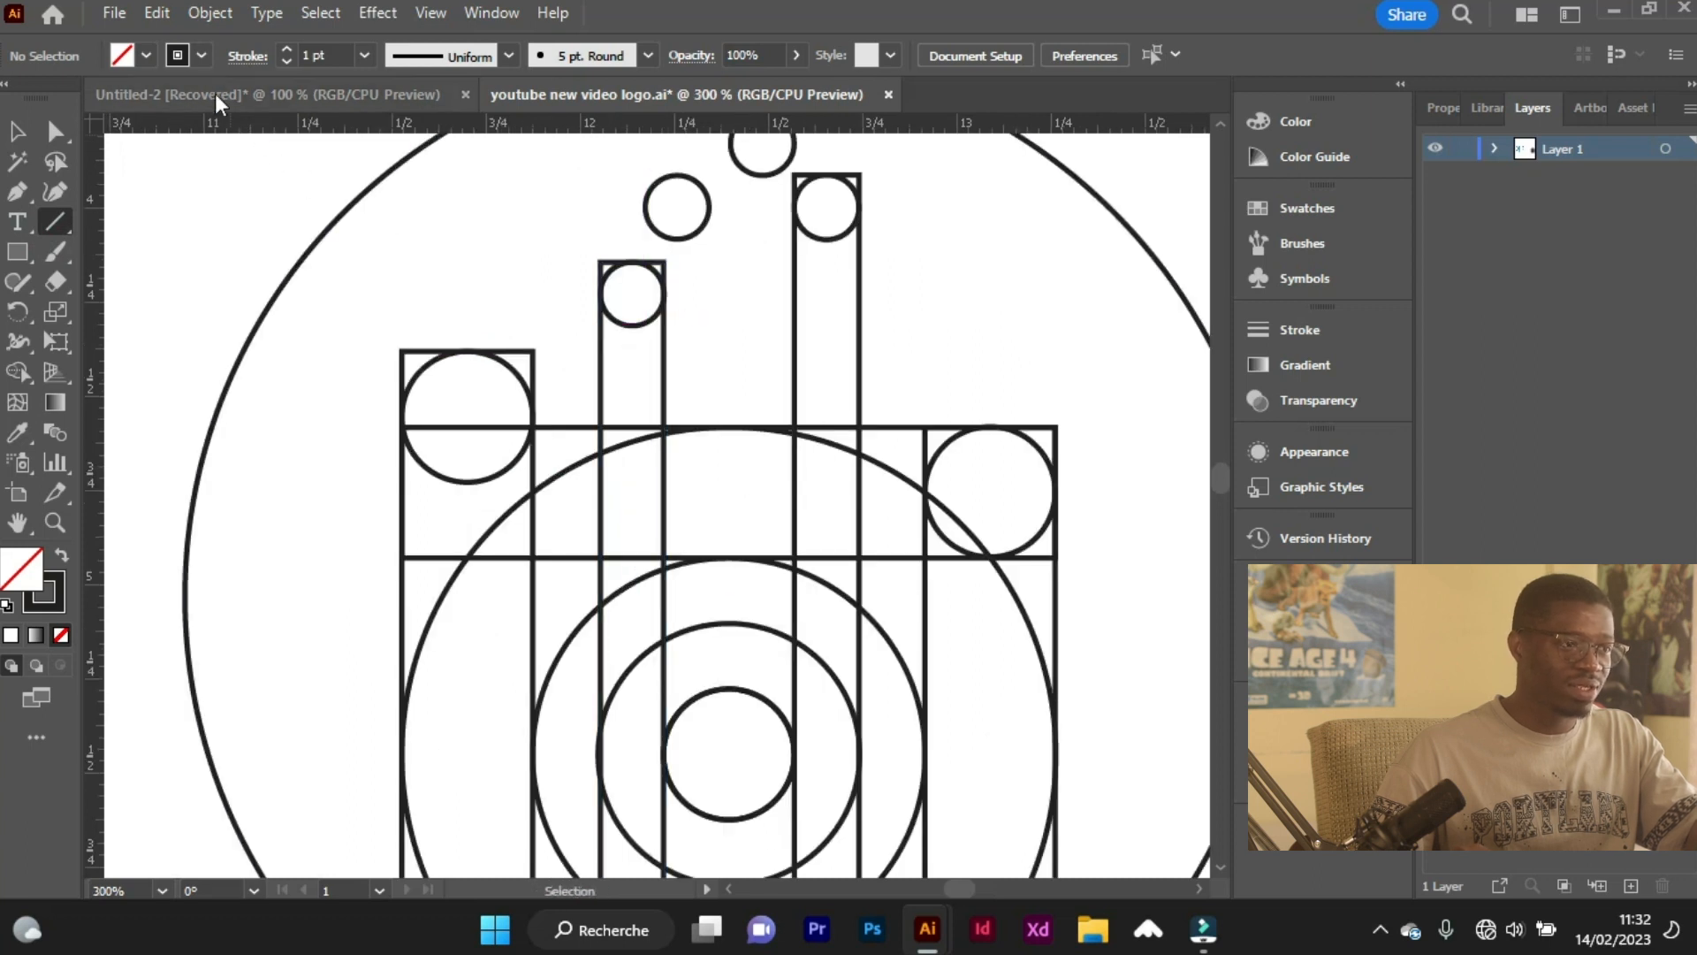
left_click(204, 56)
left_click(149, 98)
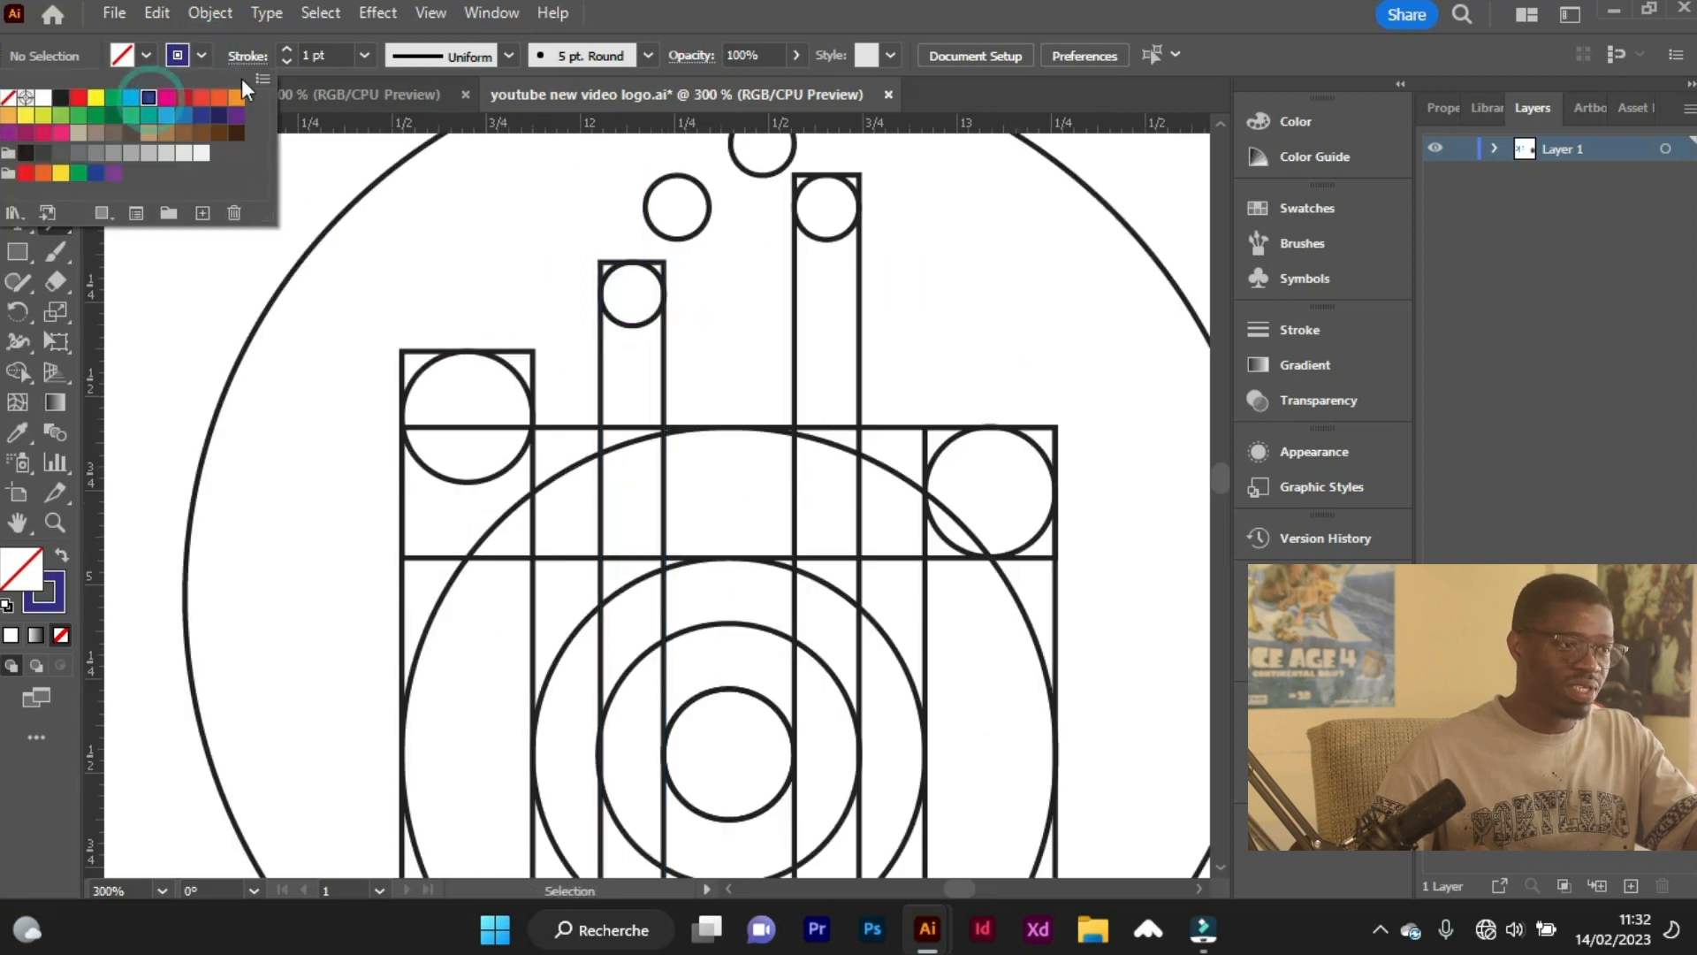
left_click(287, 62)
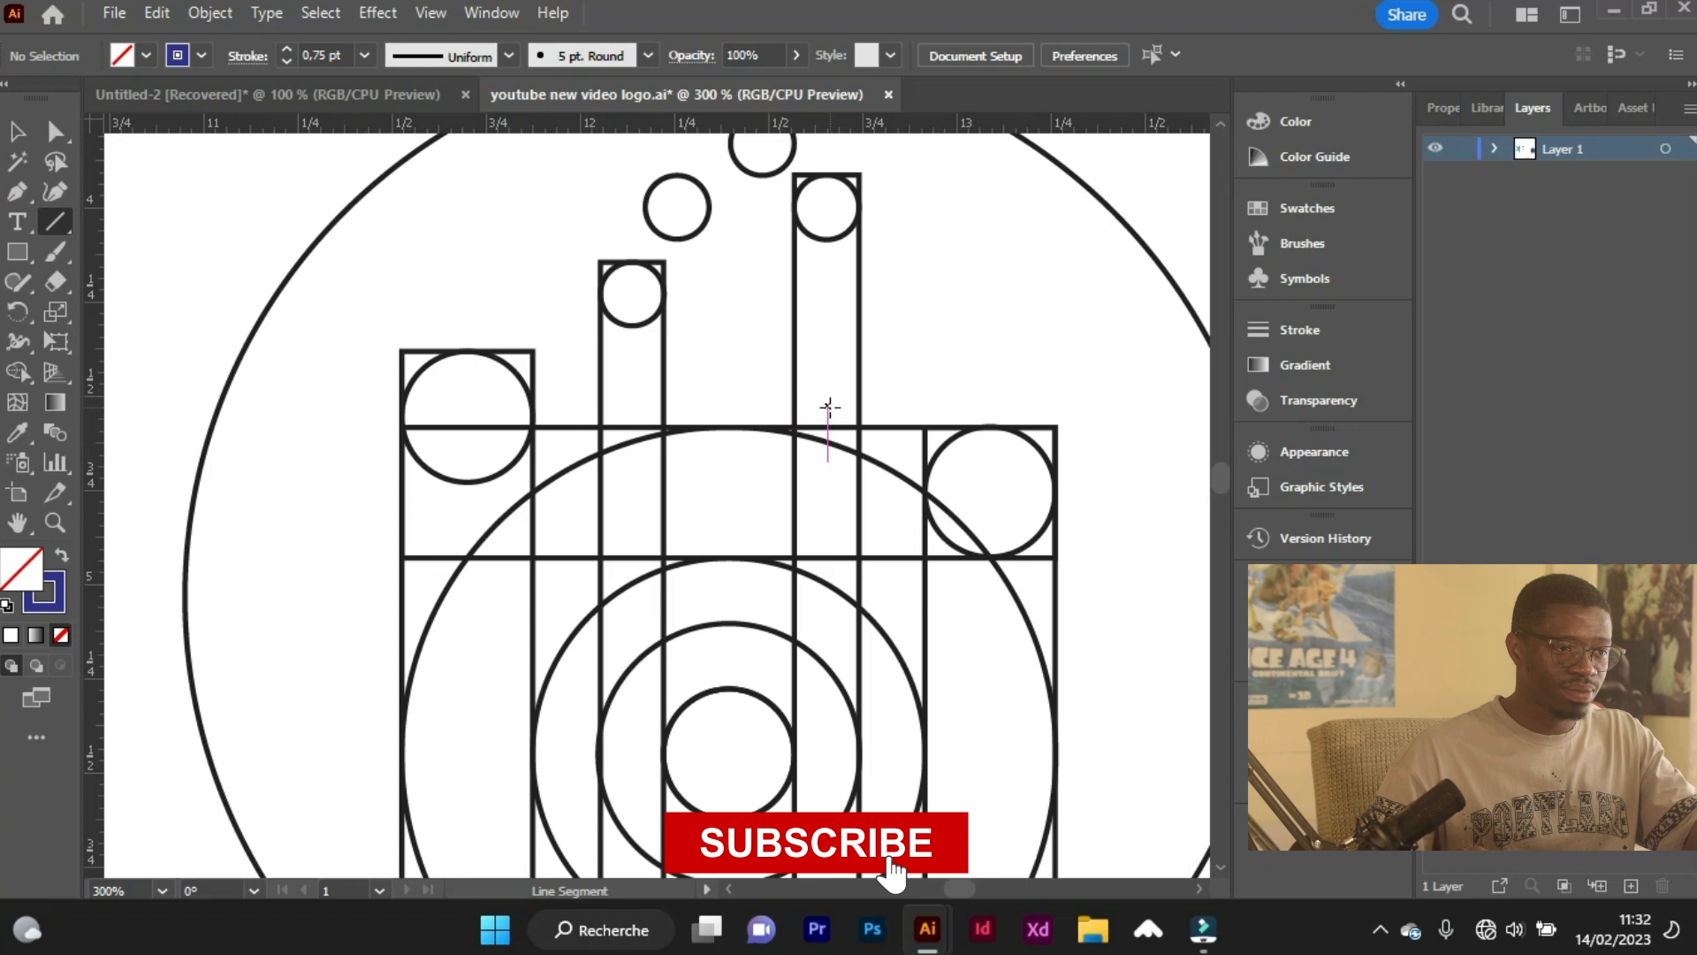
scroll(676, 265, "down", 2)
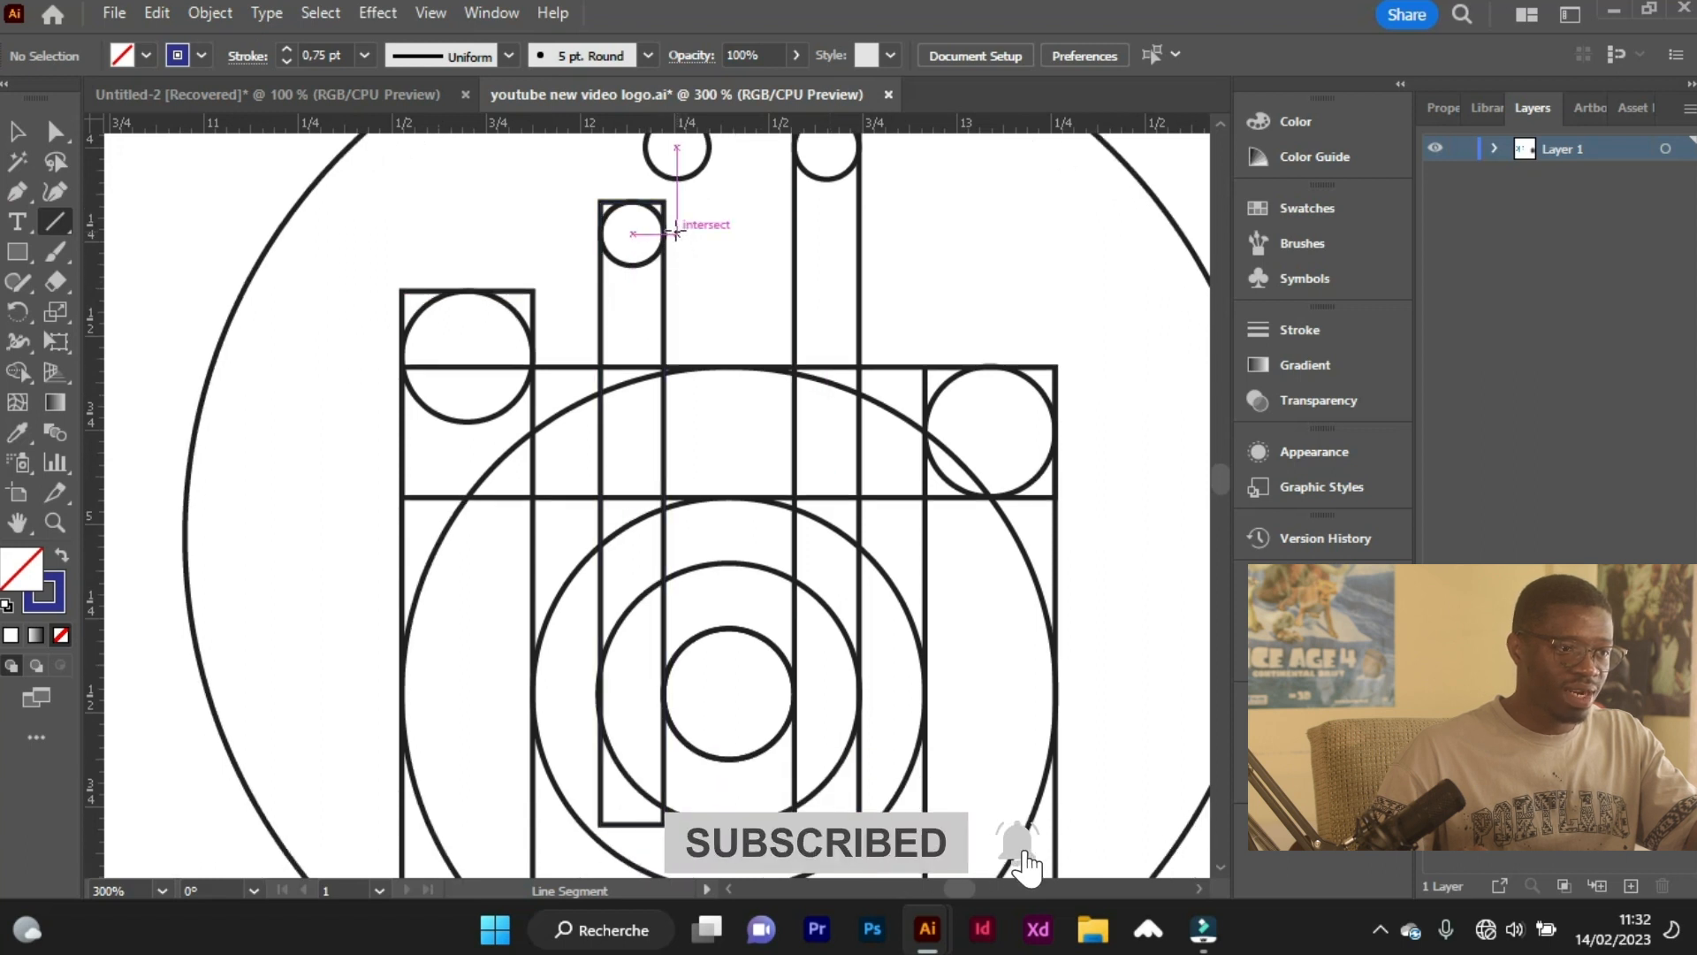
left_click_drag(676, 233, 677, 765)
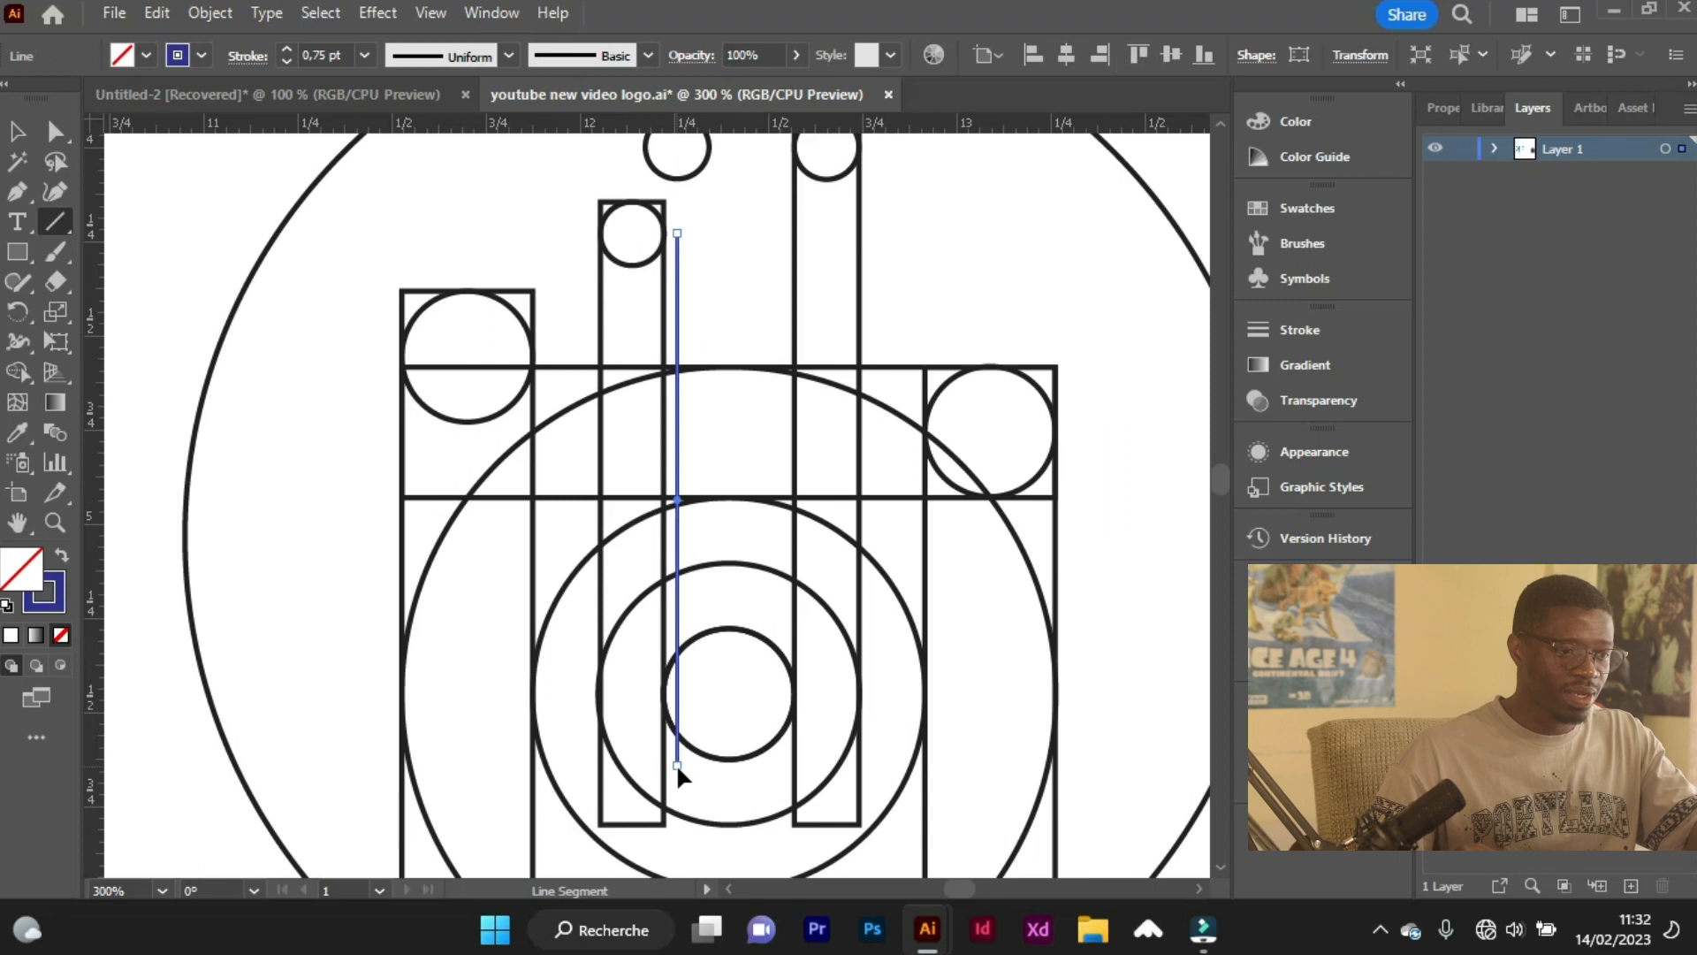
Try duplicating the dark blue vertical line twice toward the inner right bar, and undo the copies.
left_click(4, 135)
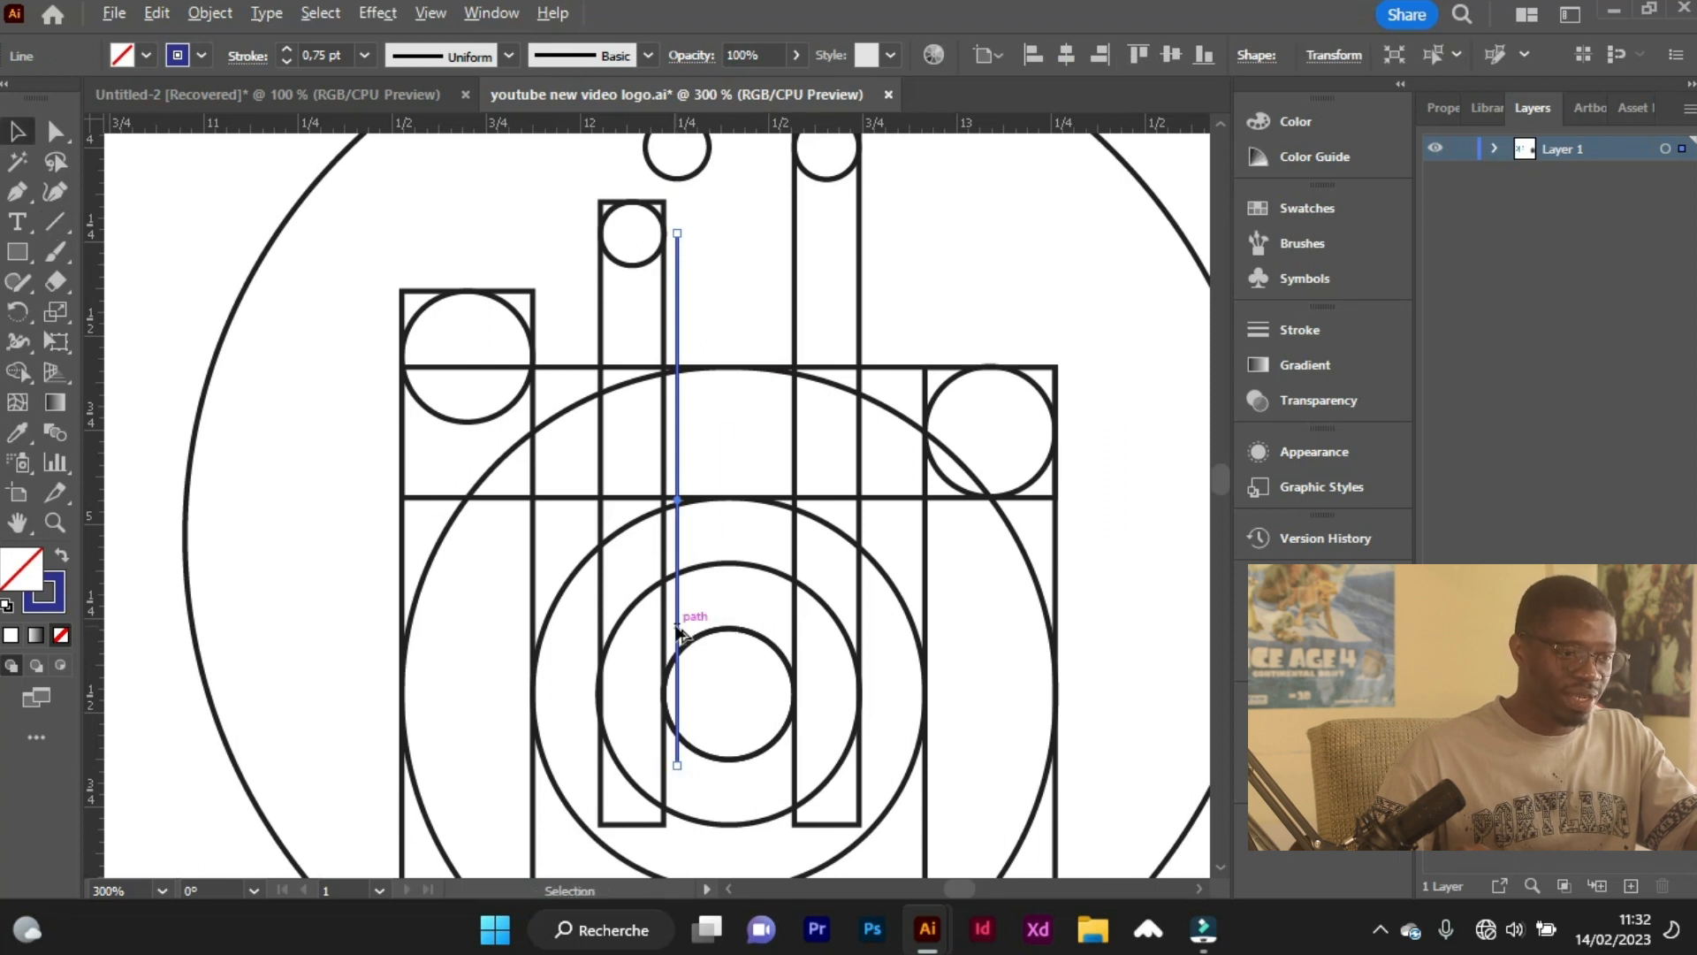
left_click_drag(676, 624, 713, 630)
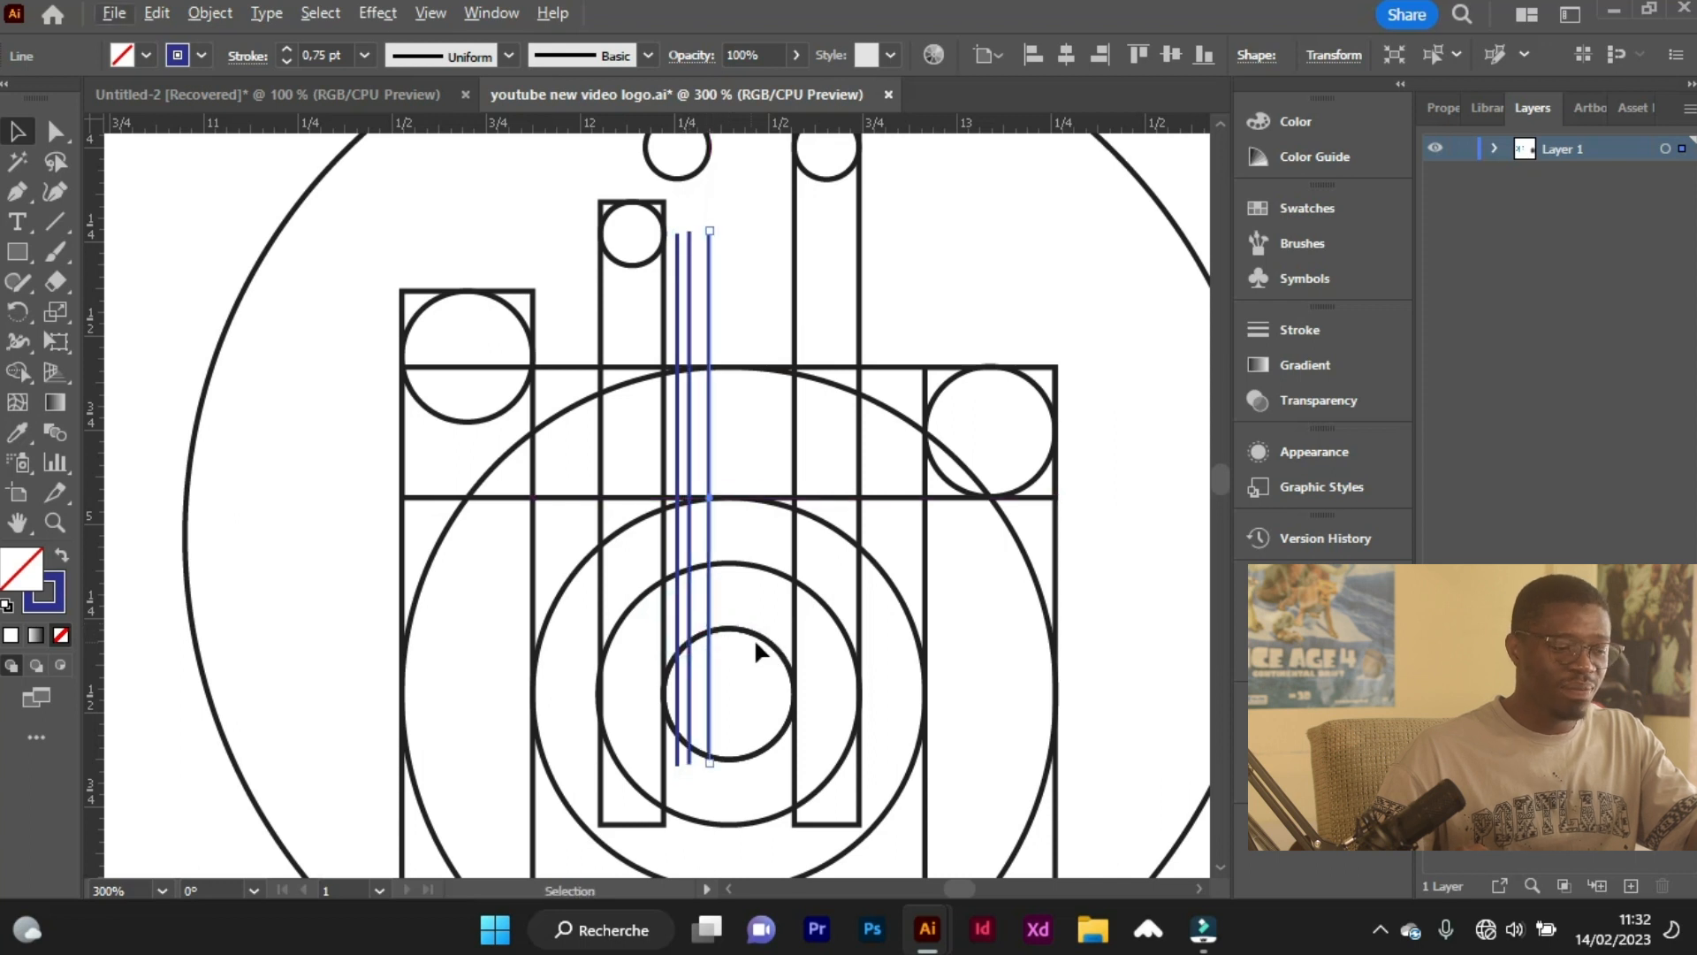
key("a")
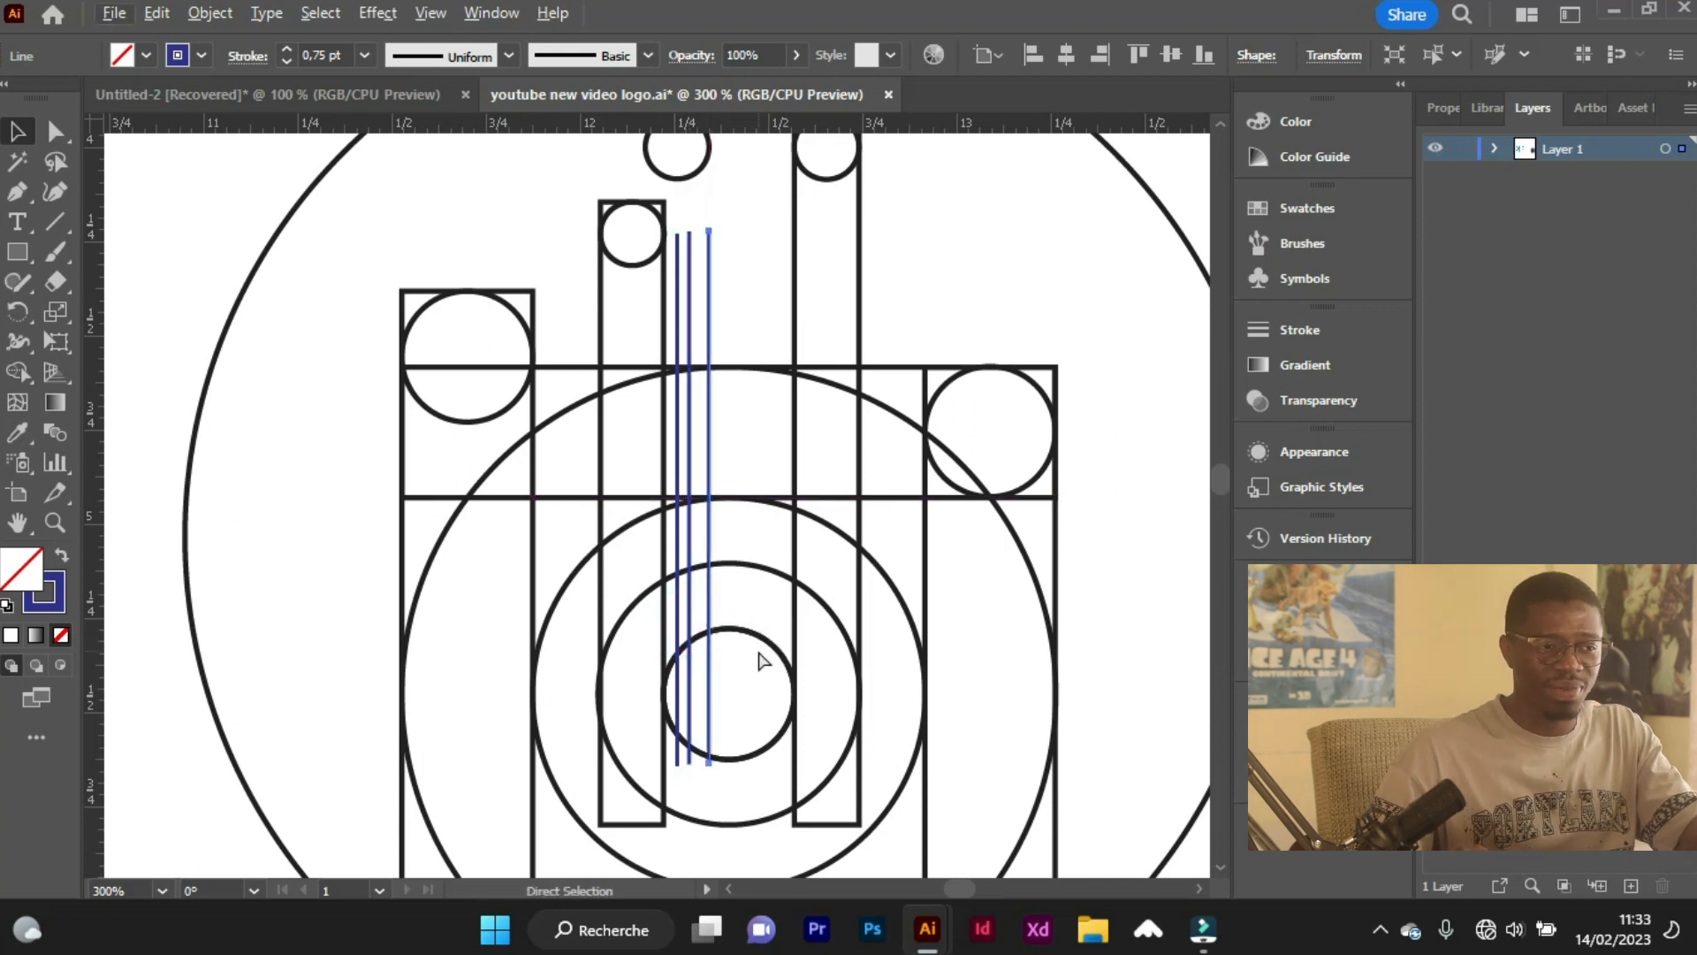
key("Delete")
key("ctrl+z")
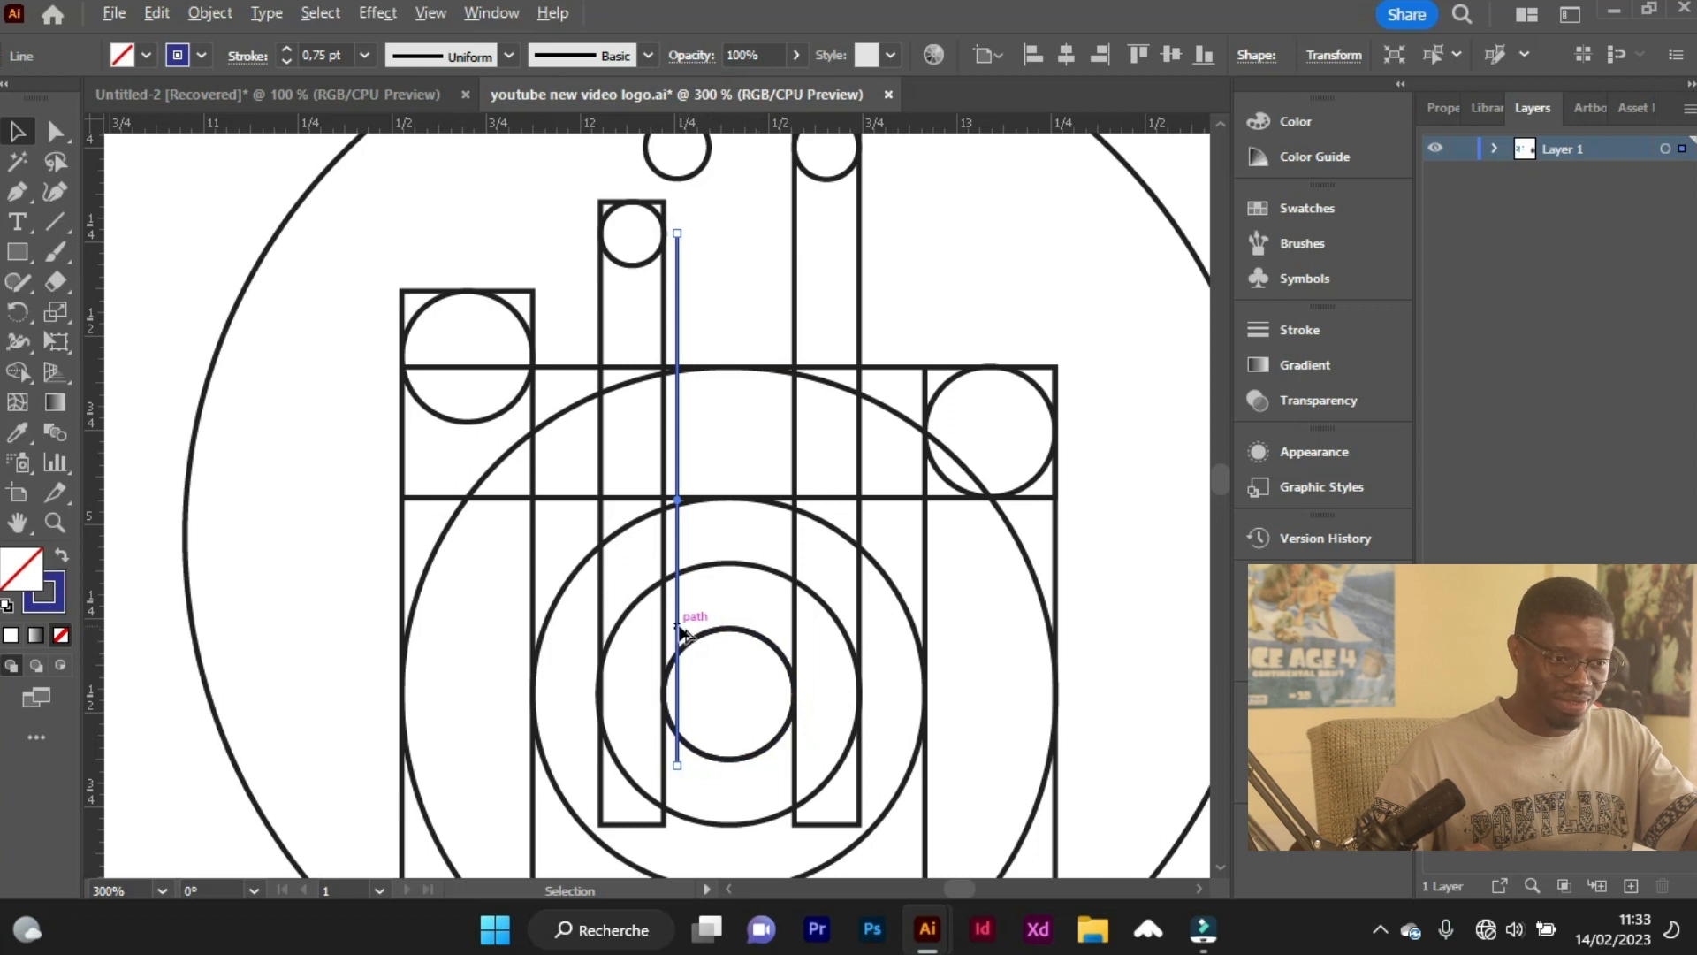
Duplicate the dark blue vertical line to just left of the inner right bar and place a horizontal guide at both lines' lower ends.
left_click_drag(677, 623, 783, 633)
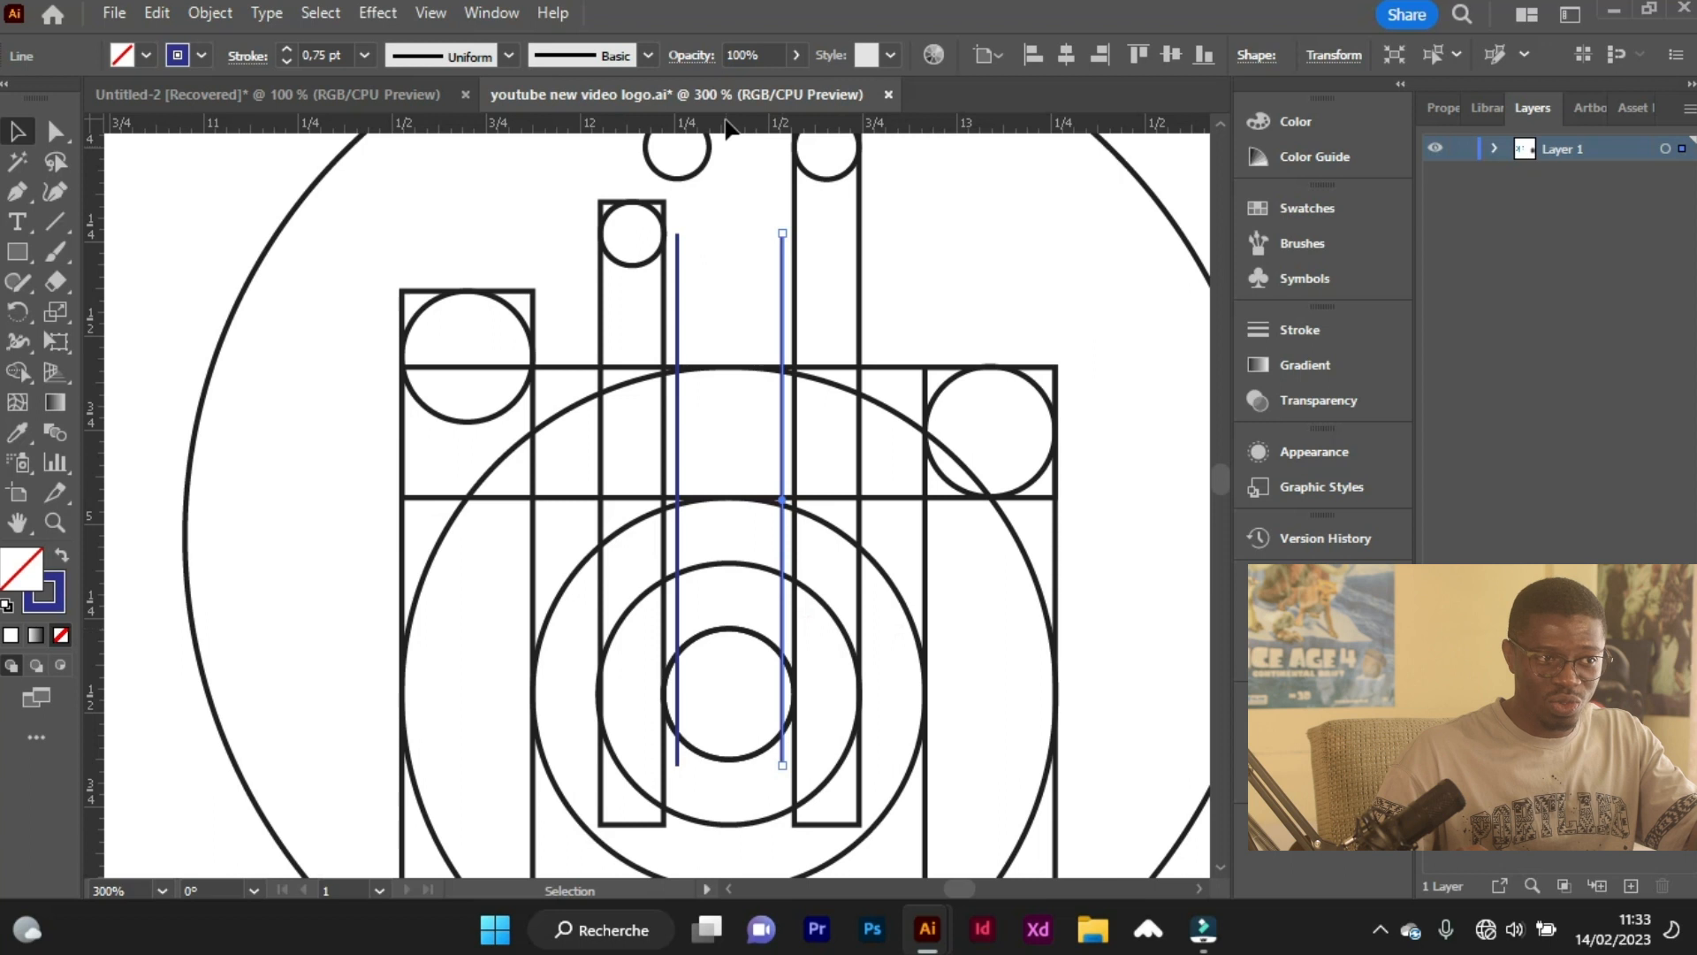
left_click_drag(726, 124, 750, 765)
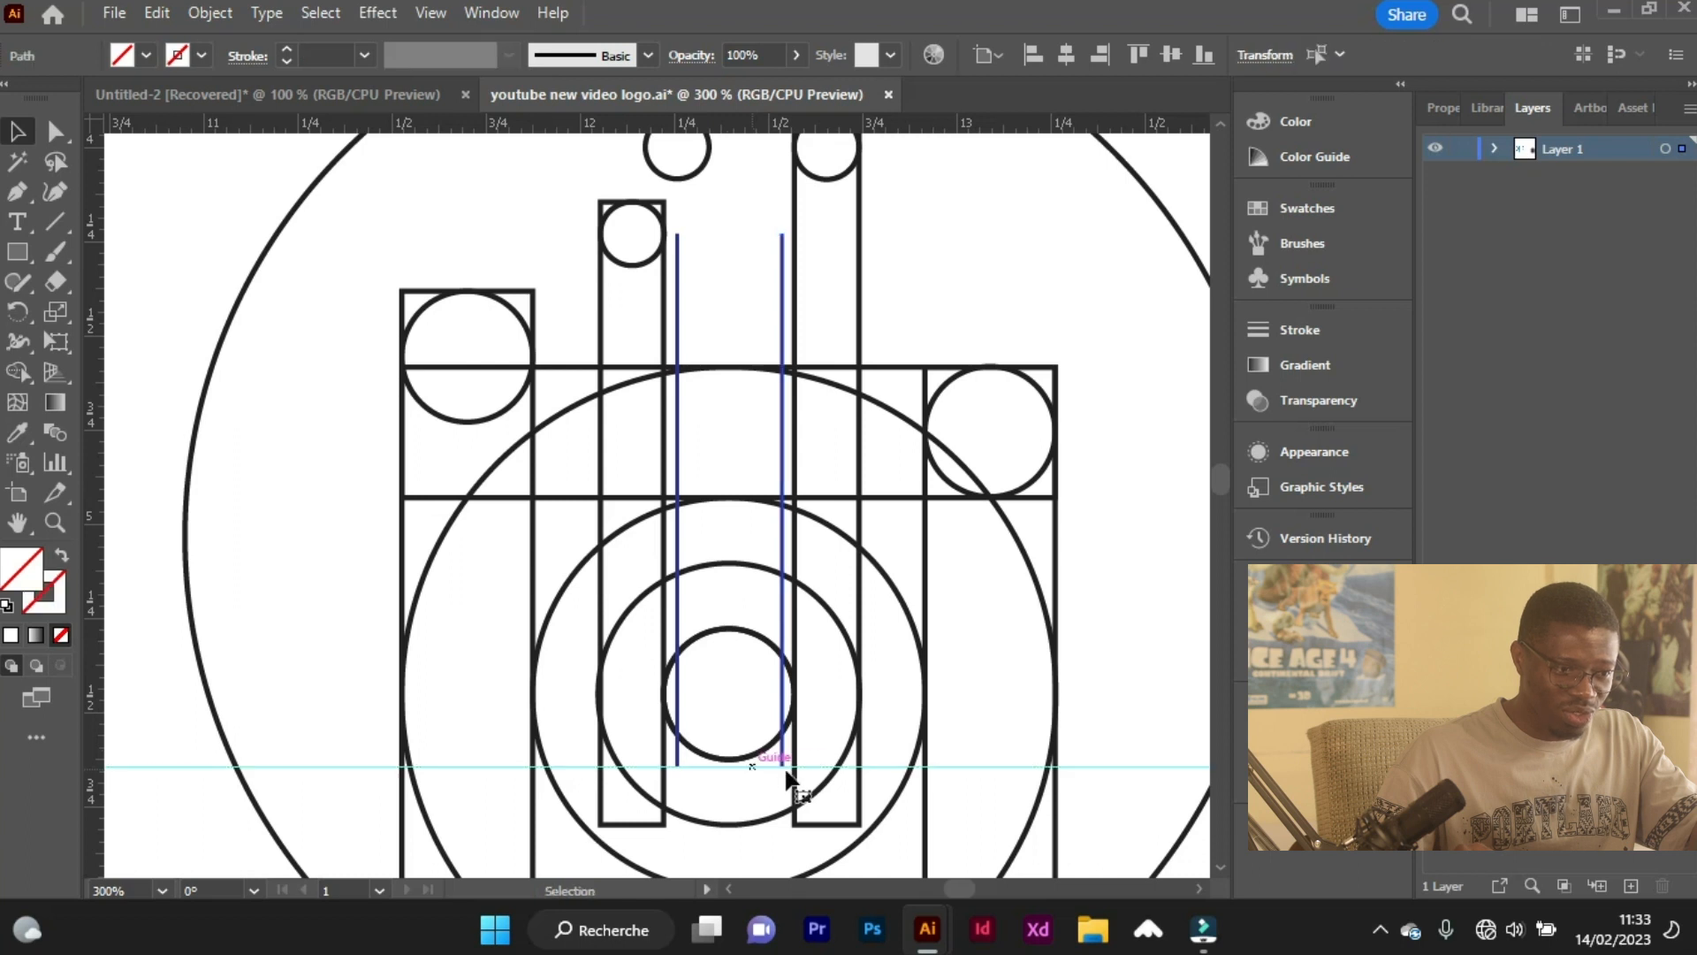
scroll(783, 765, "up", 2)
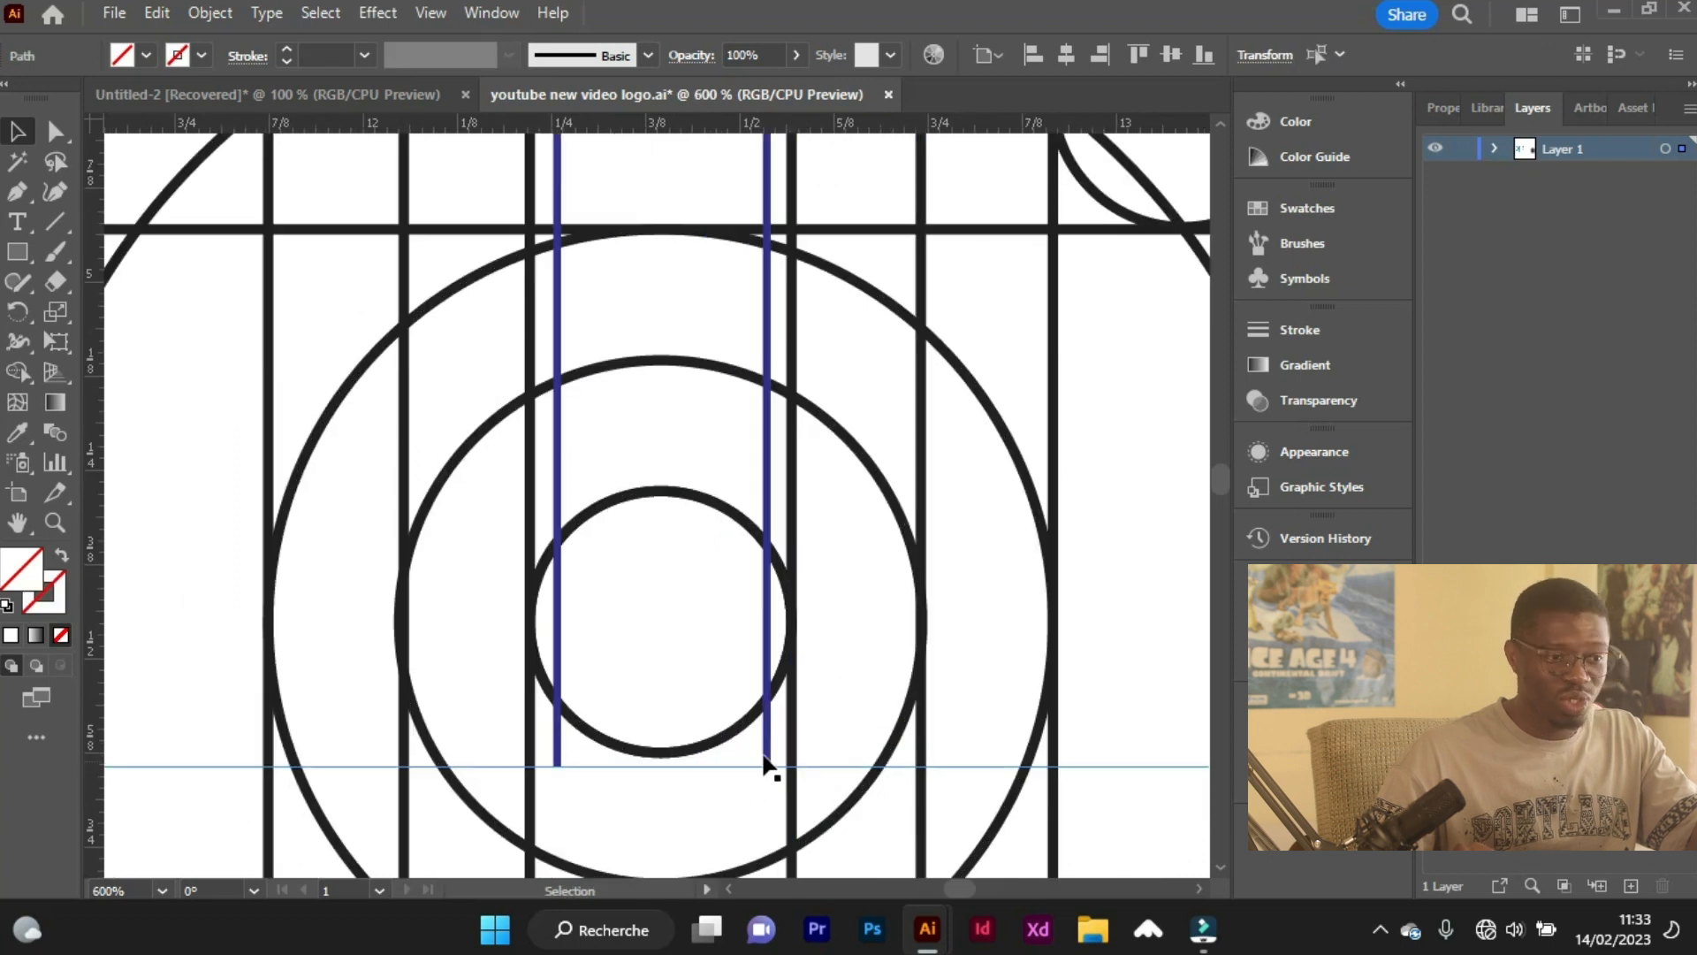
scroll(732, 780, "down", 1)
scroll(768, 771, "down", 2)
scroll(765, 769, "up", 1)
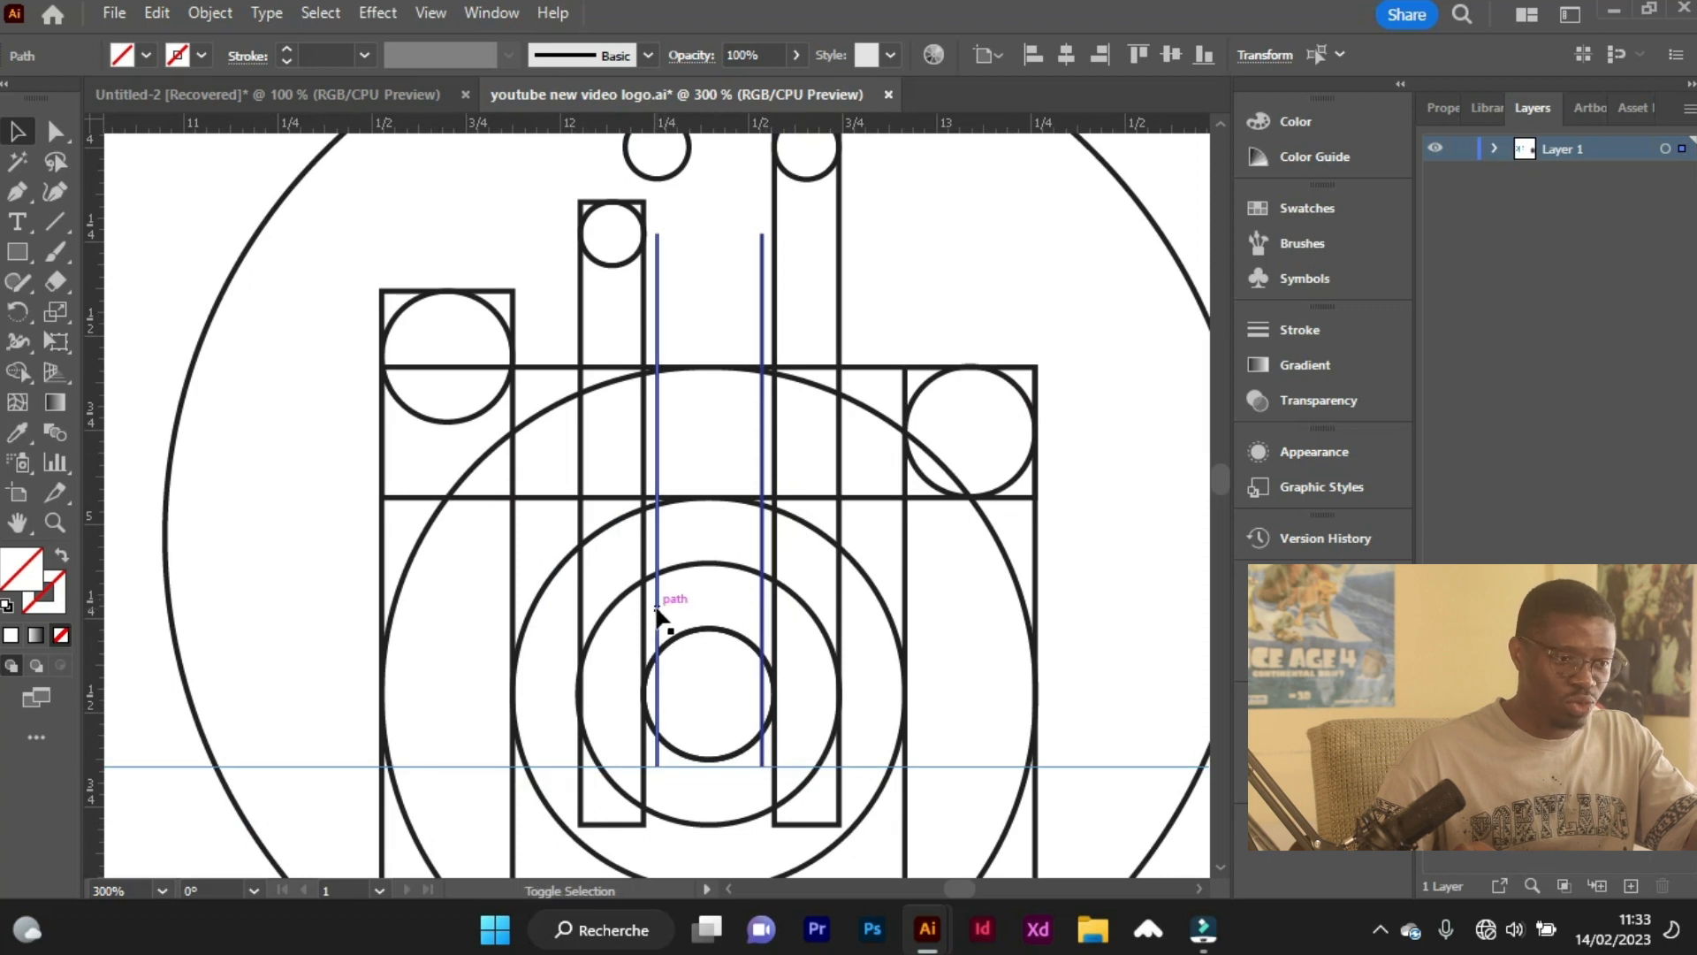
Select both dark blue vertical lines and set the blend spacing to Specified Steps with 7 steps.
left_click(657, 610)
left_click(763, 619, "shift")
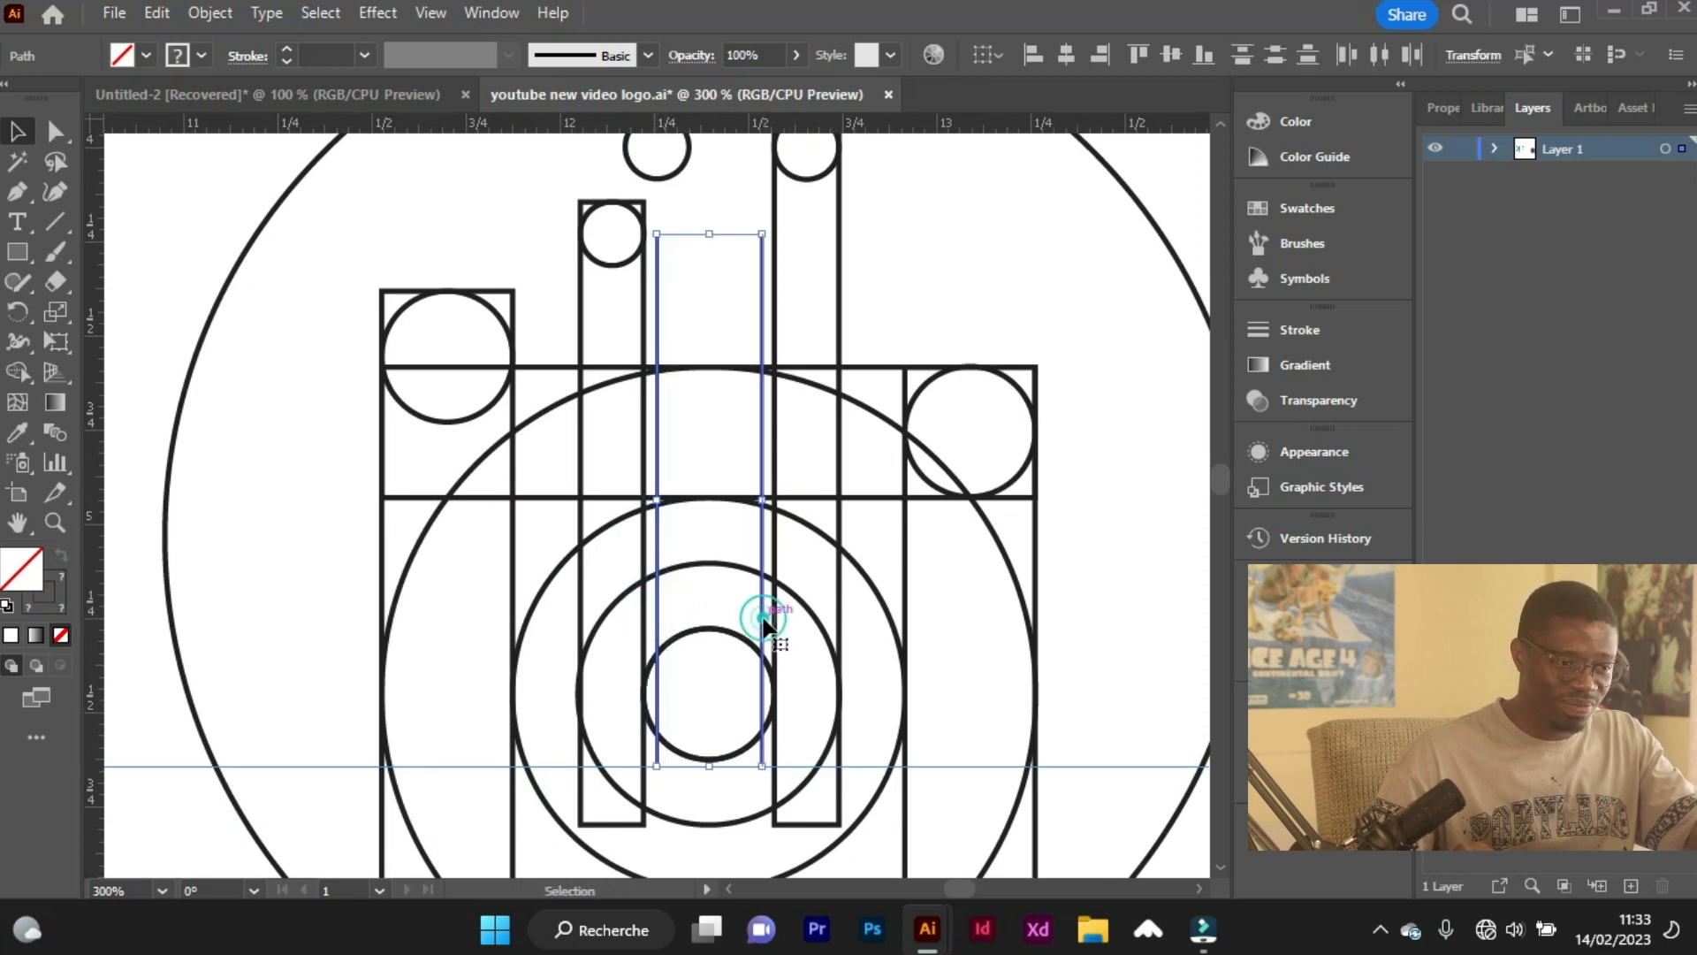
left_click(720, 610)
left_click(655, 610)
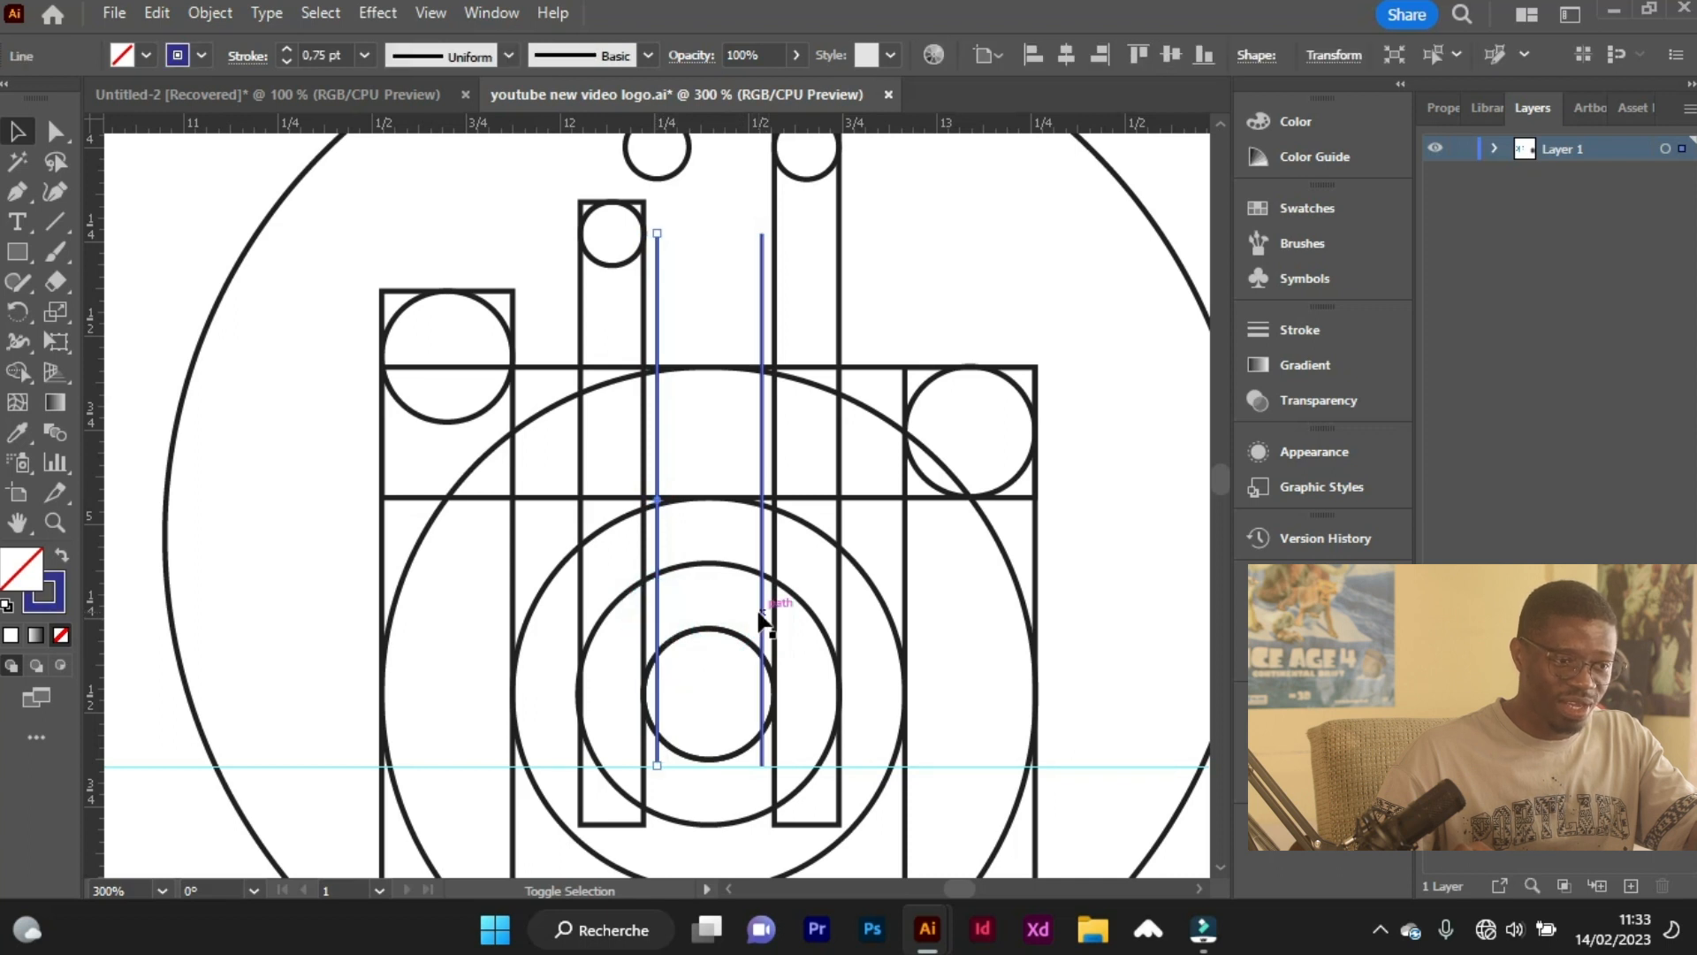
left_click(762, 619, "shift")
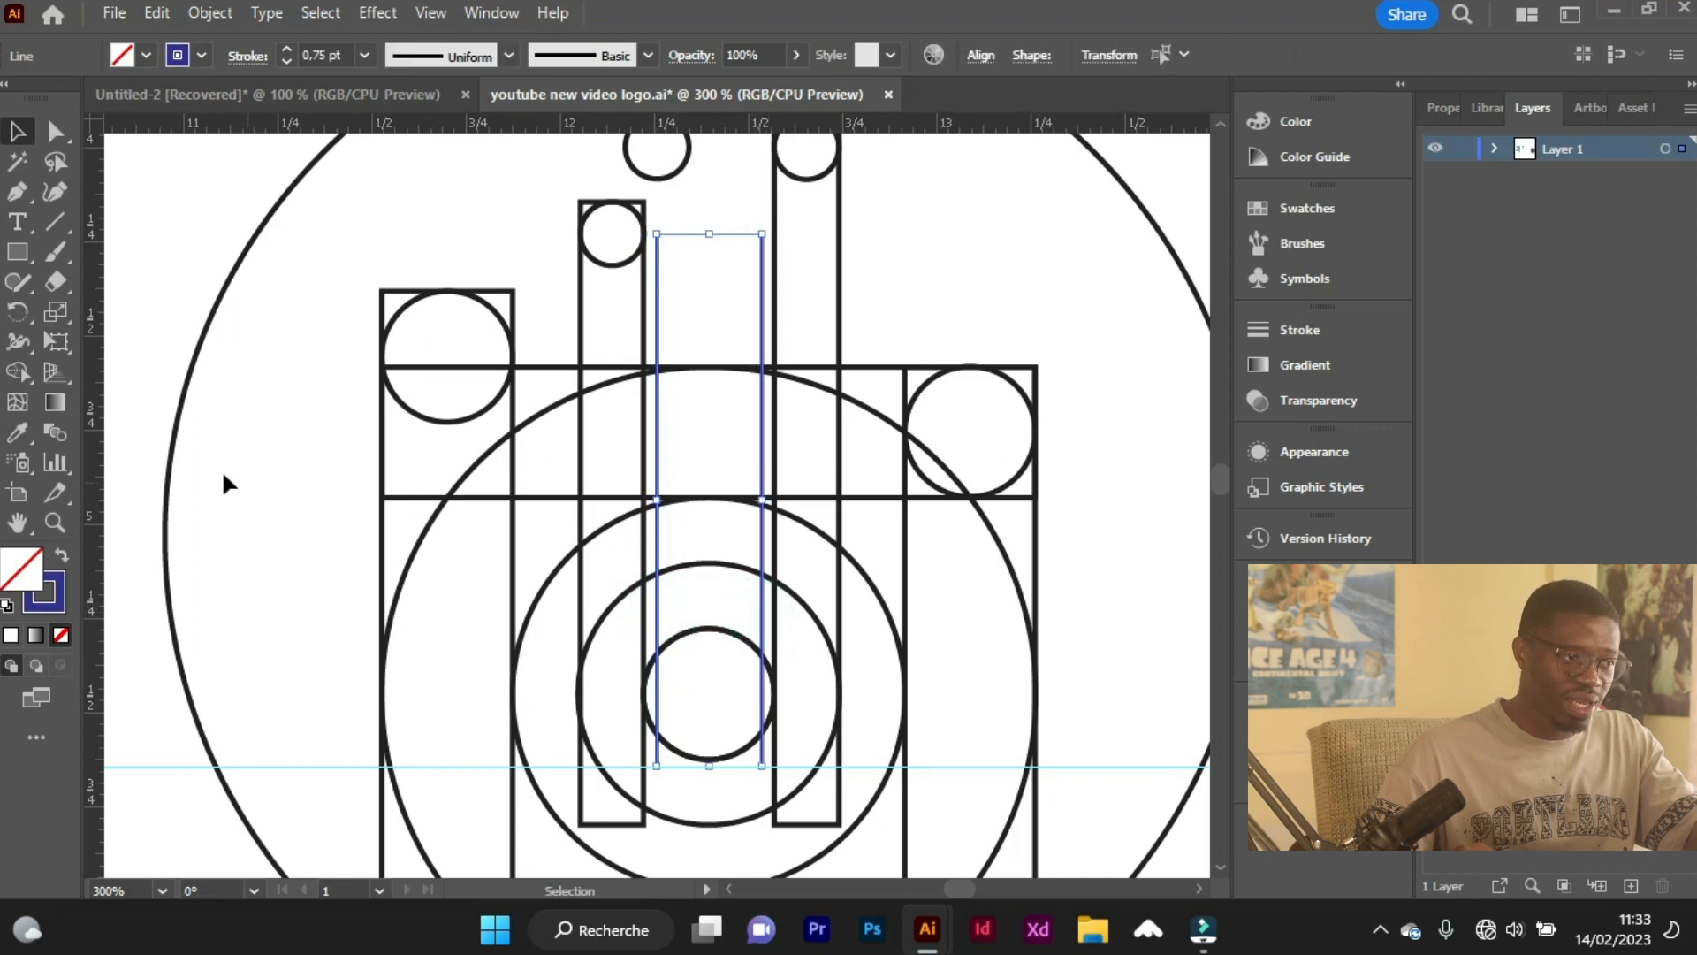
left_click(51, 436)
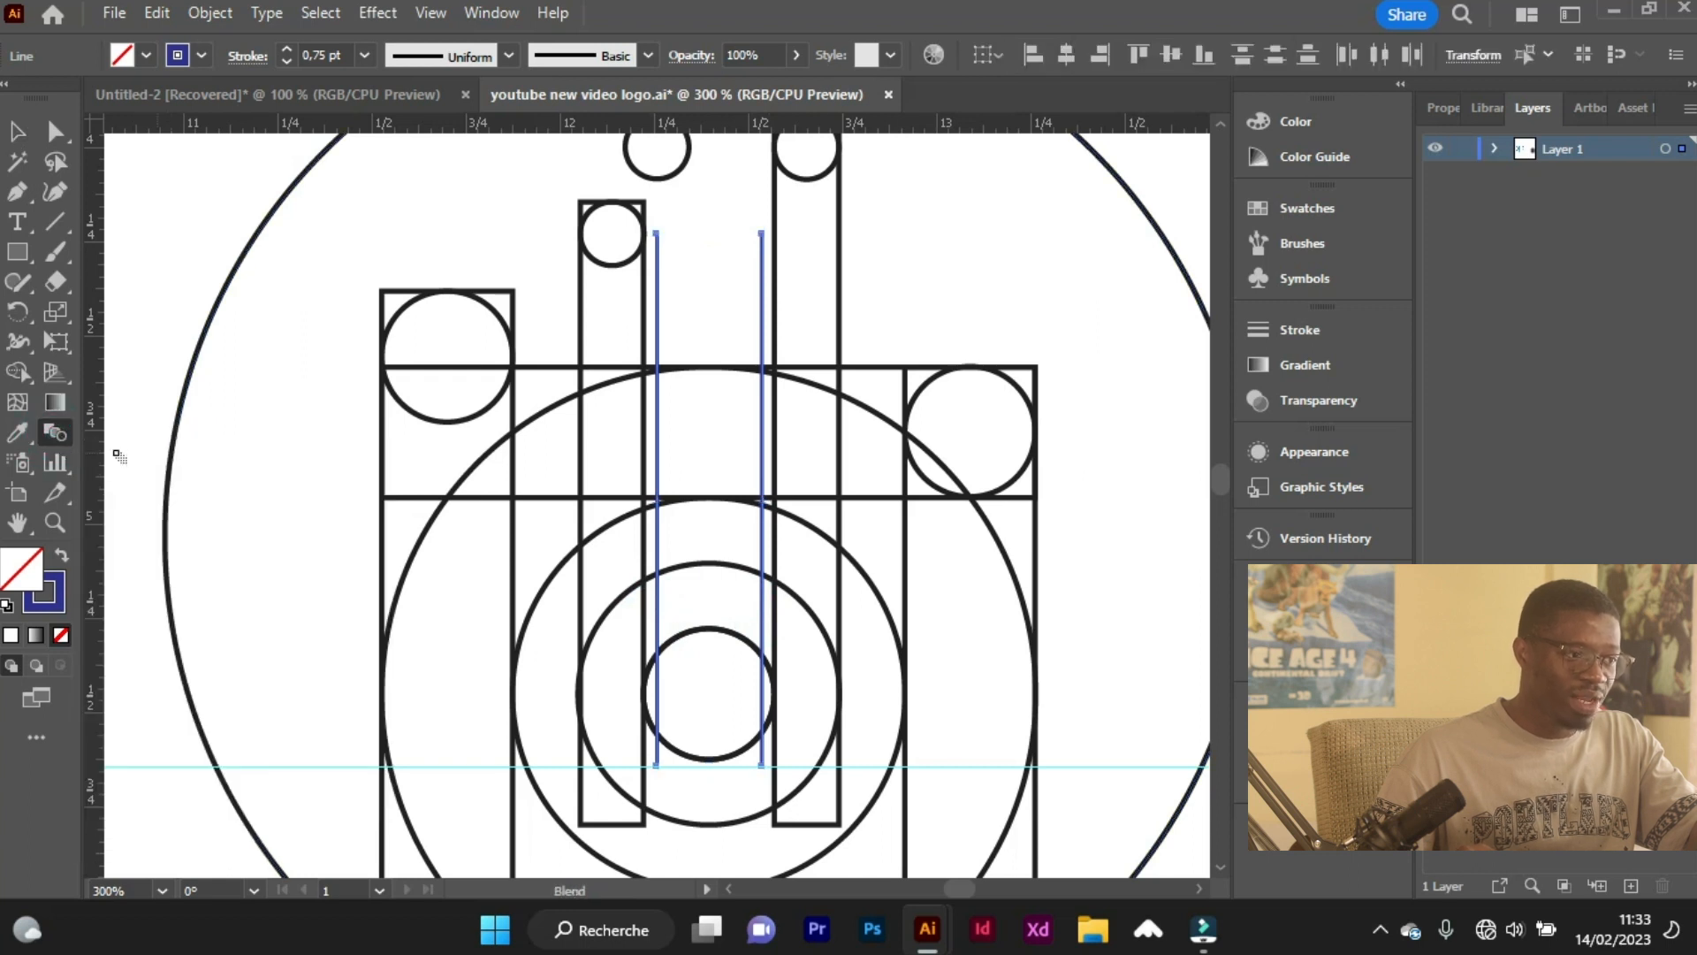
double_click(67, 435)
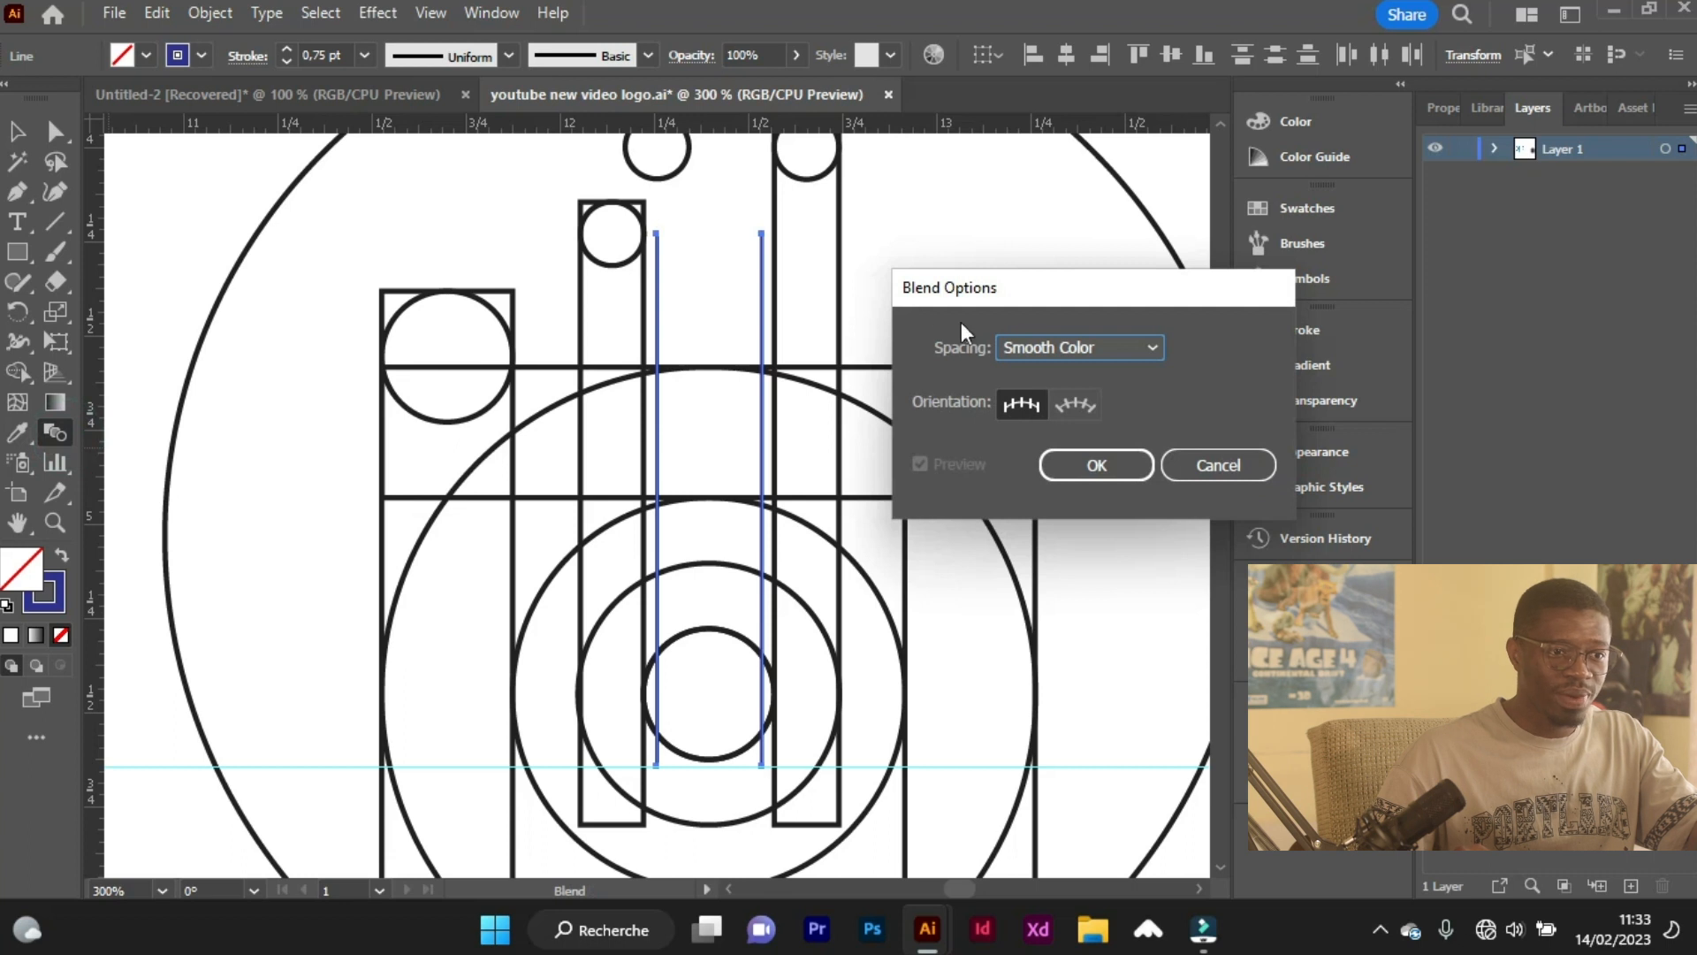
left_click(1073, 344)
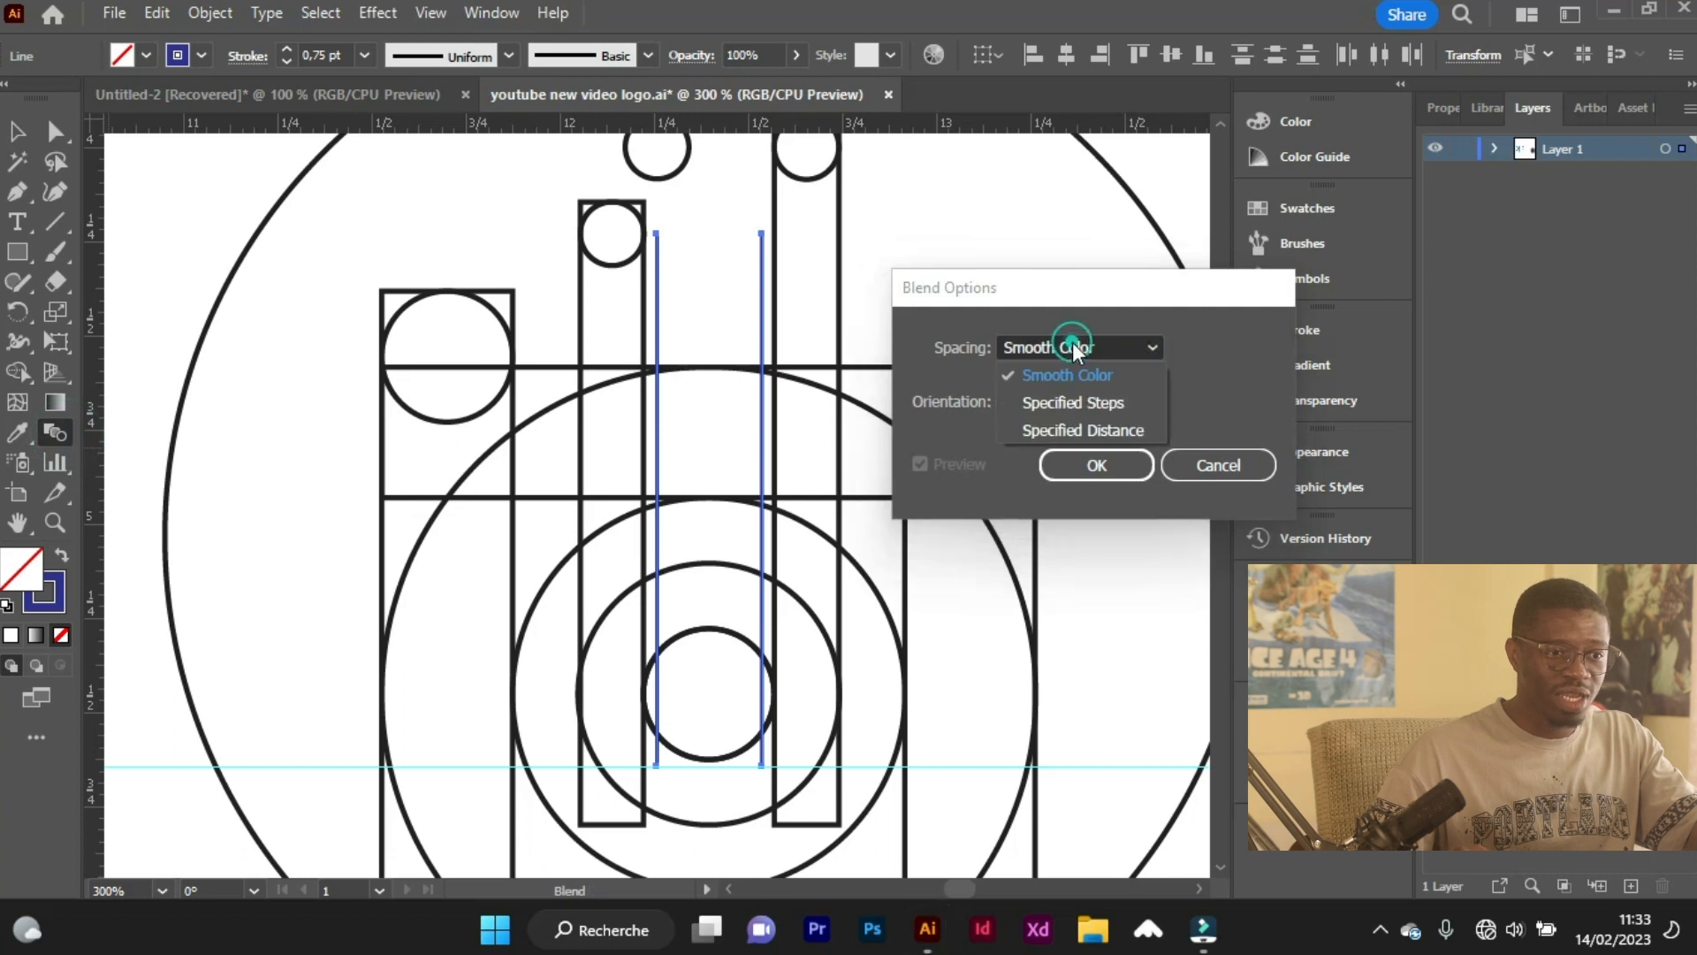
left_click(1066, 403)
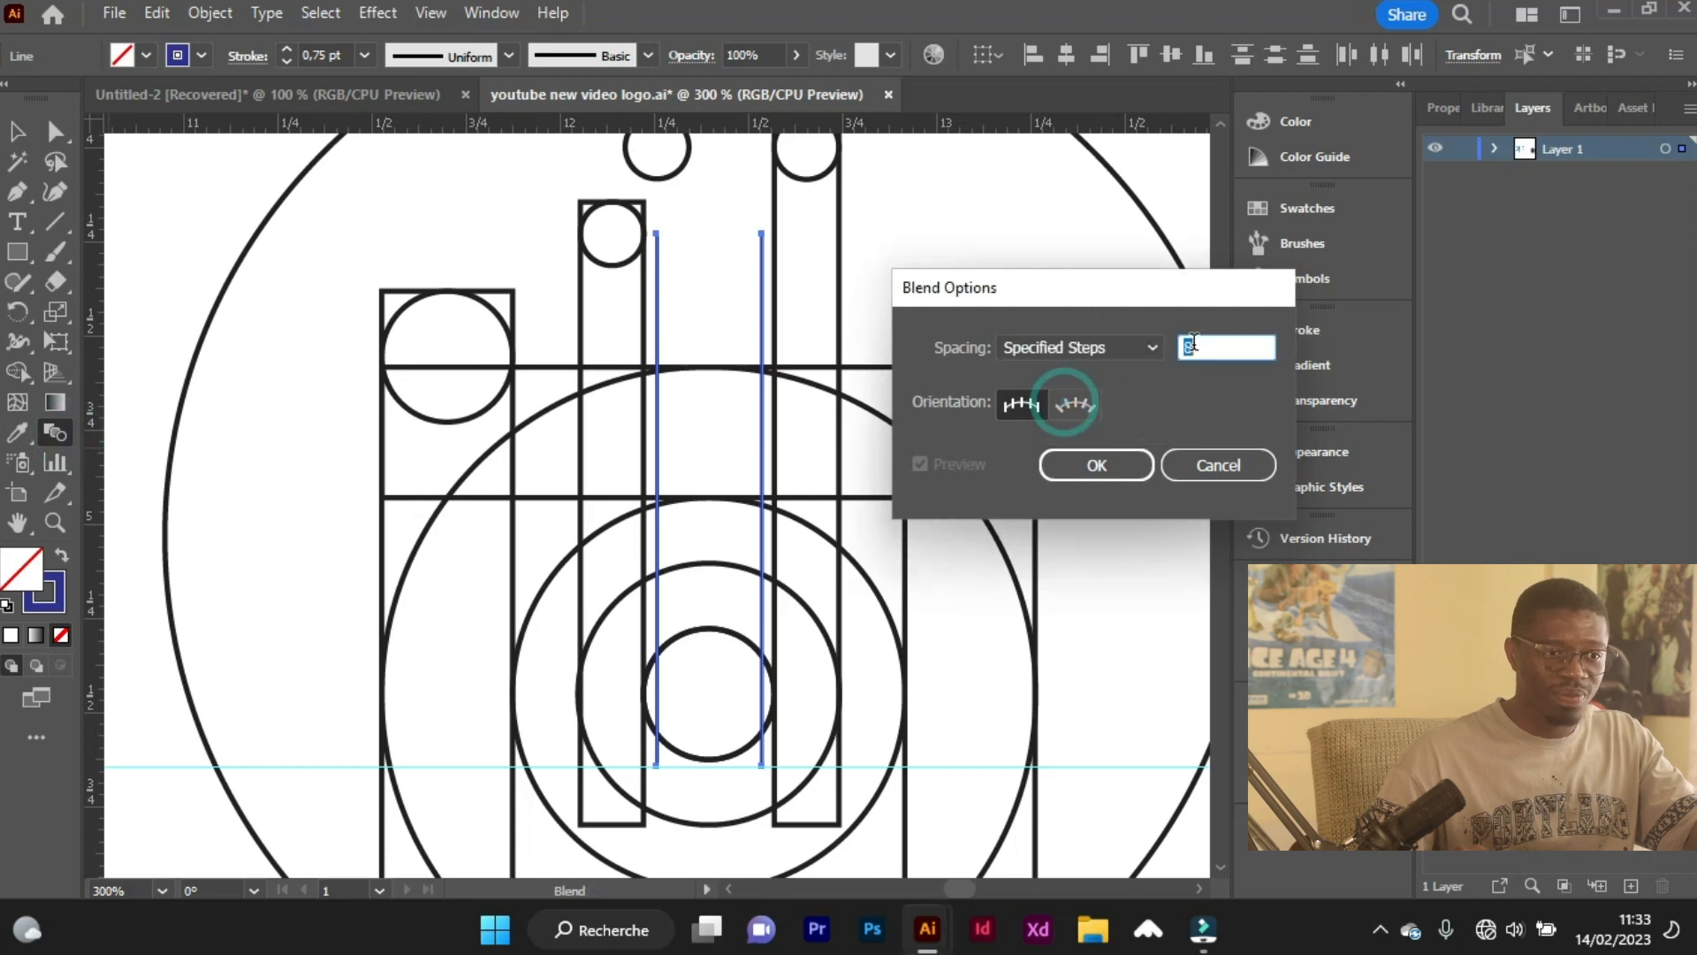
type("7")
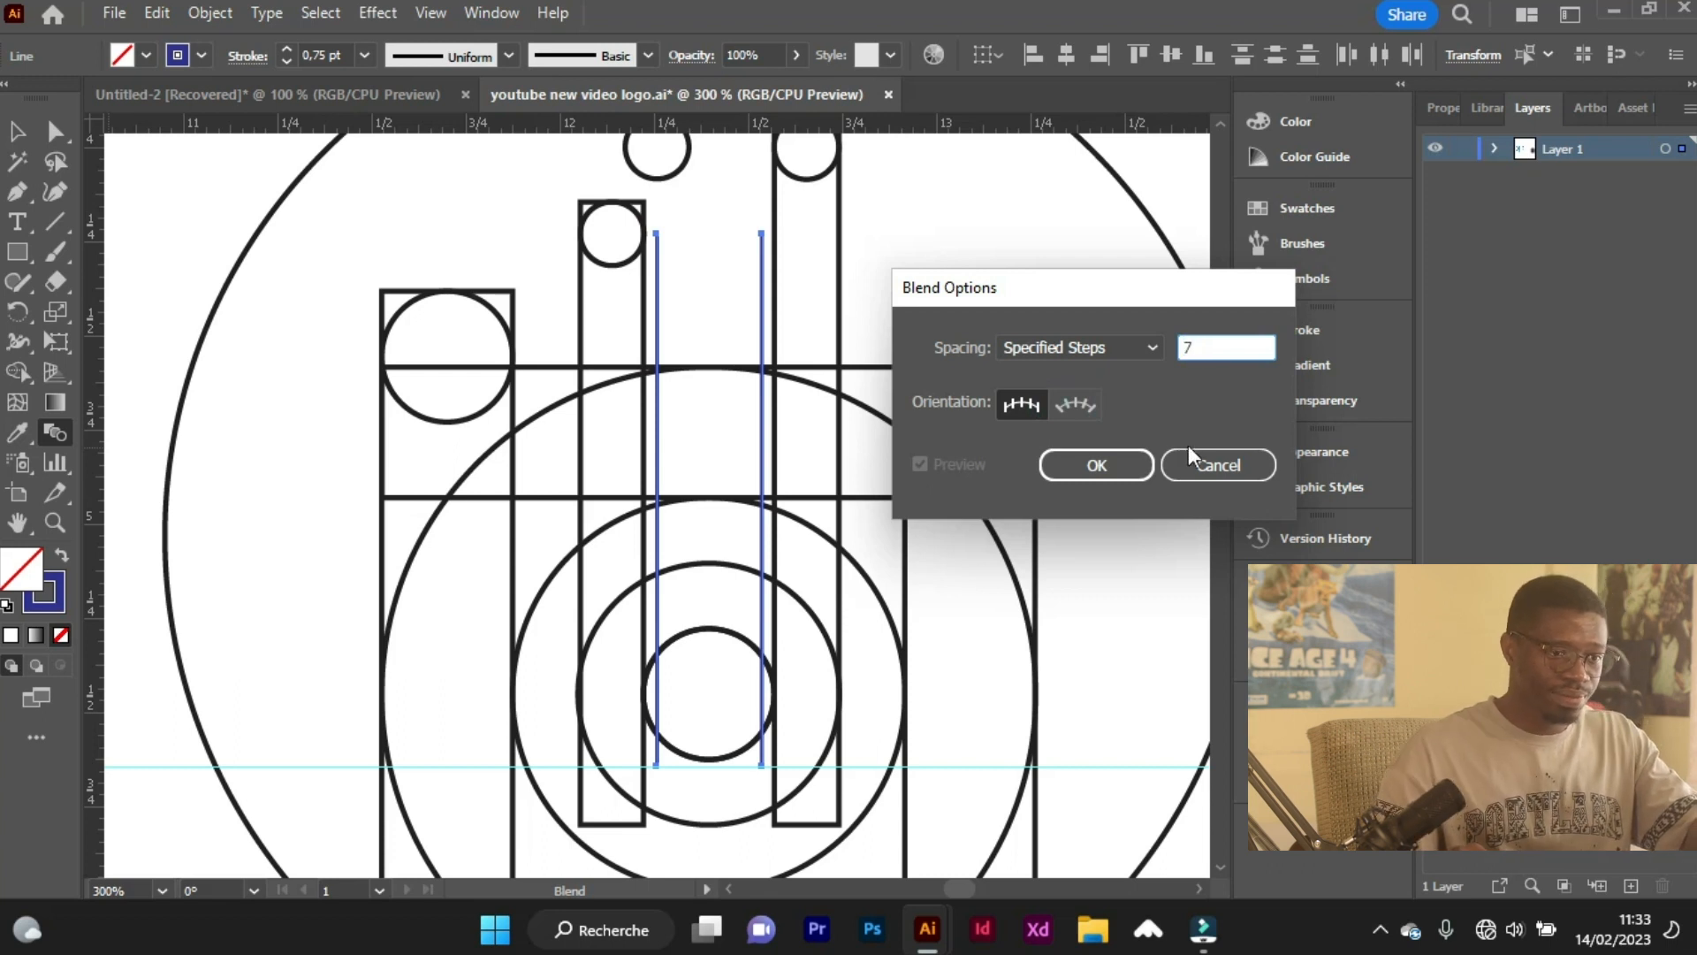
left_click(1096, 465)
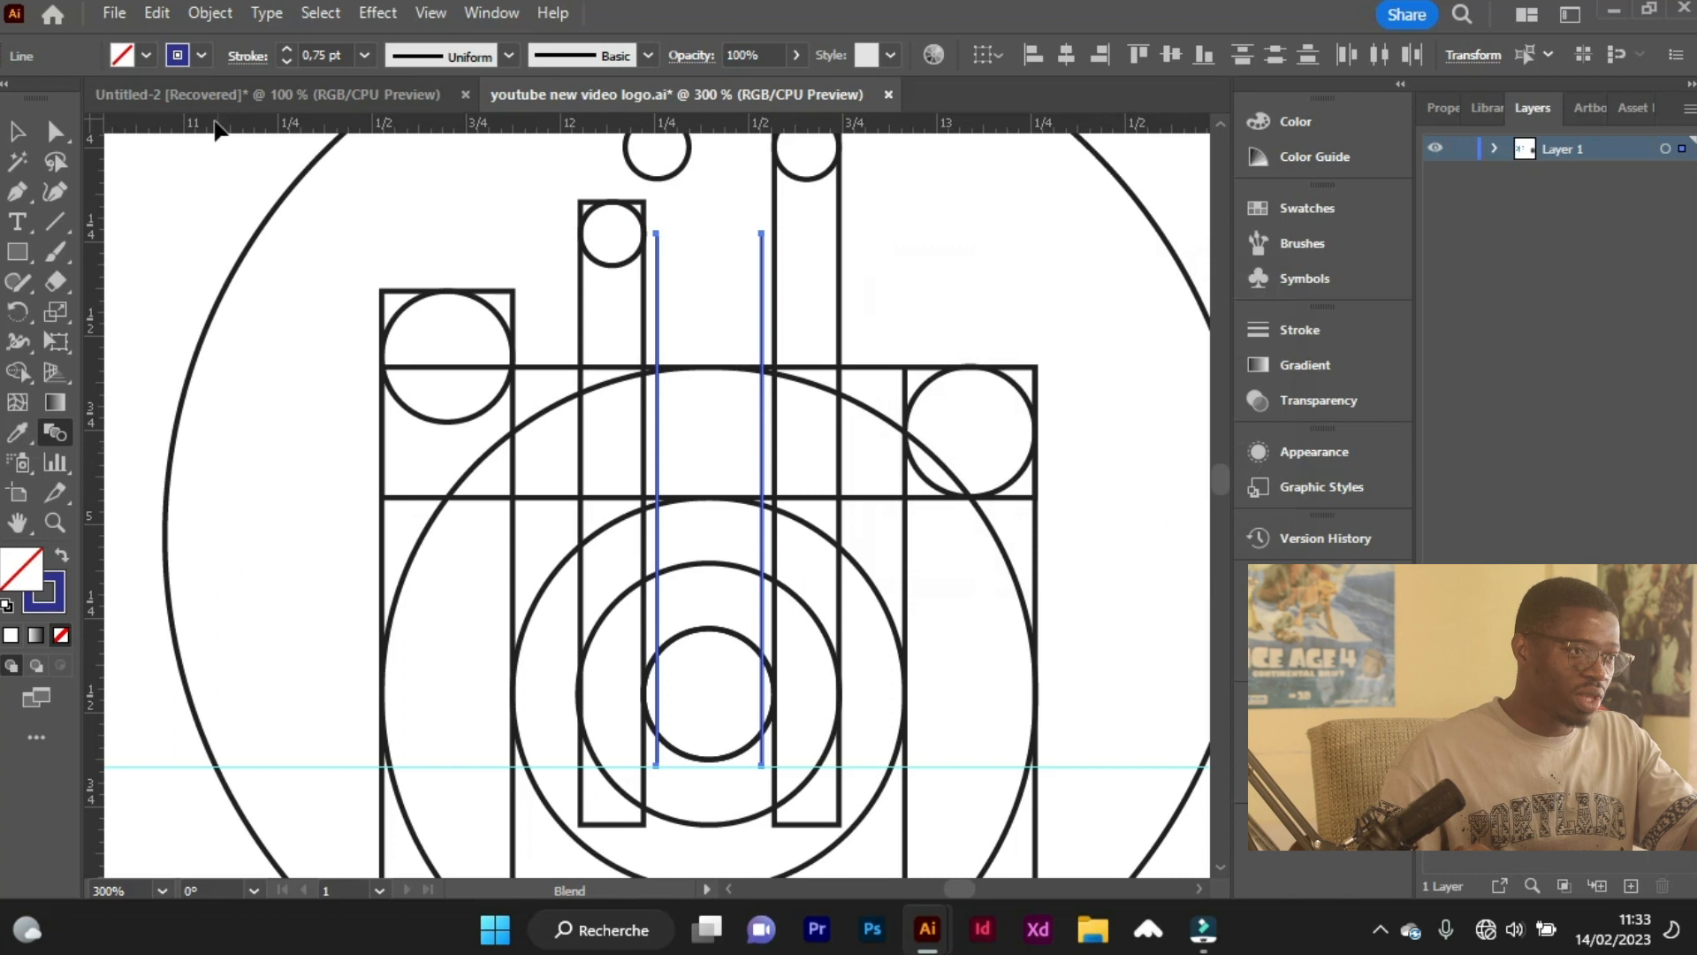
Make a blend between the two selected dark blue lines to fill the gap between the inner bars.
left_click(220, 12)
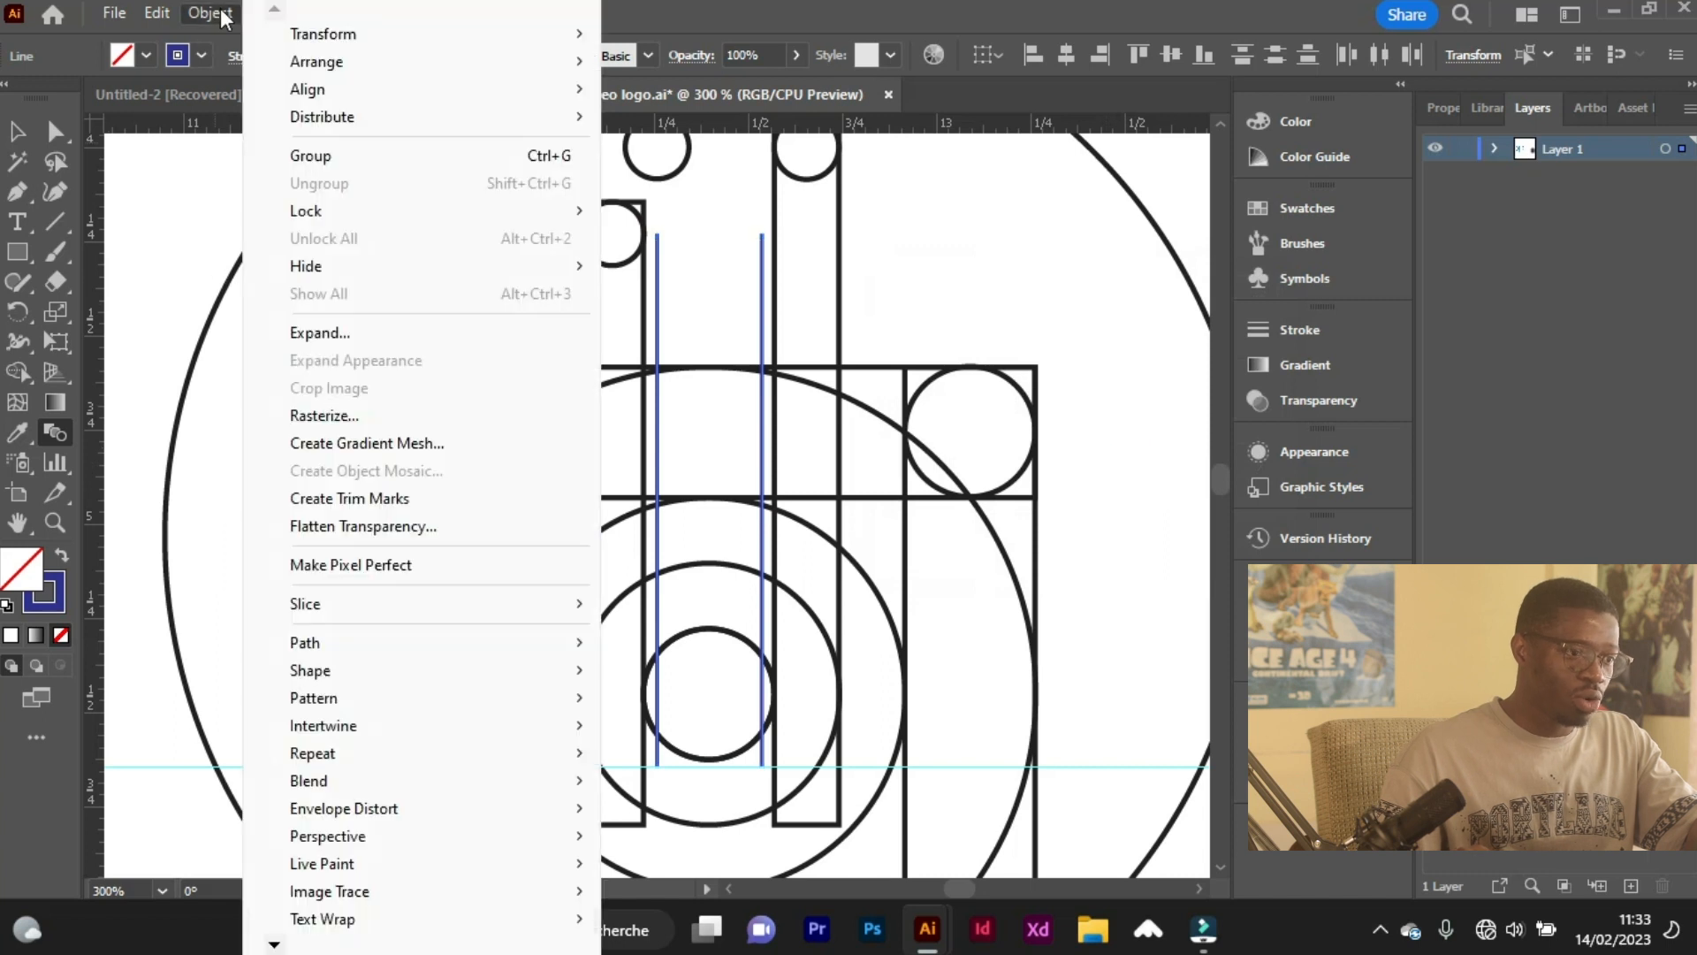
left_click(415, 780)
left_click(732, 590)
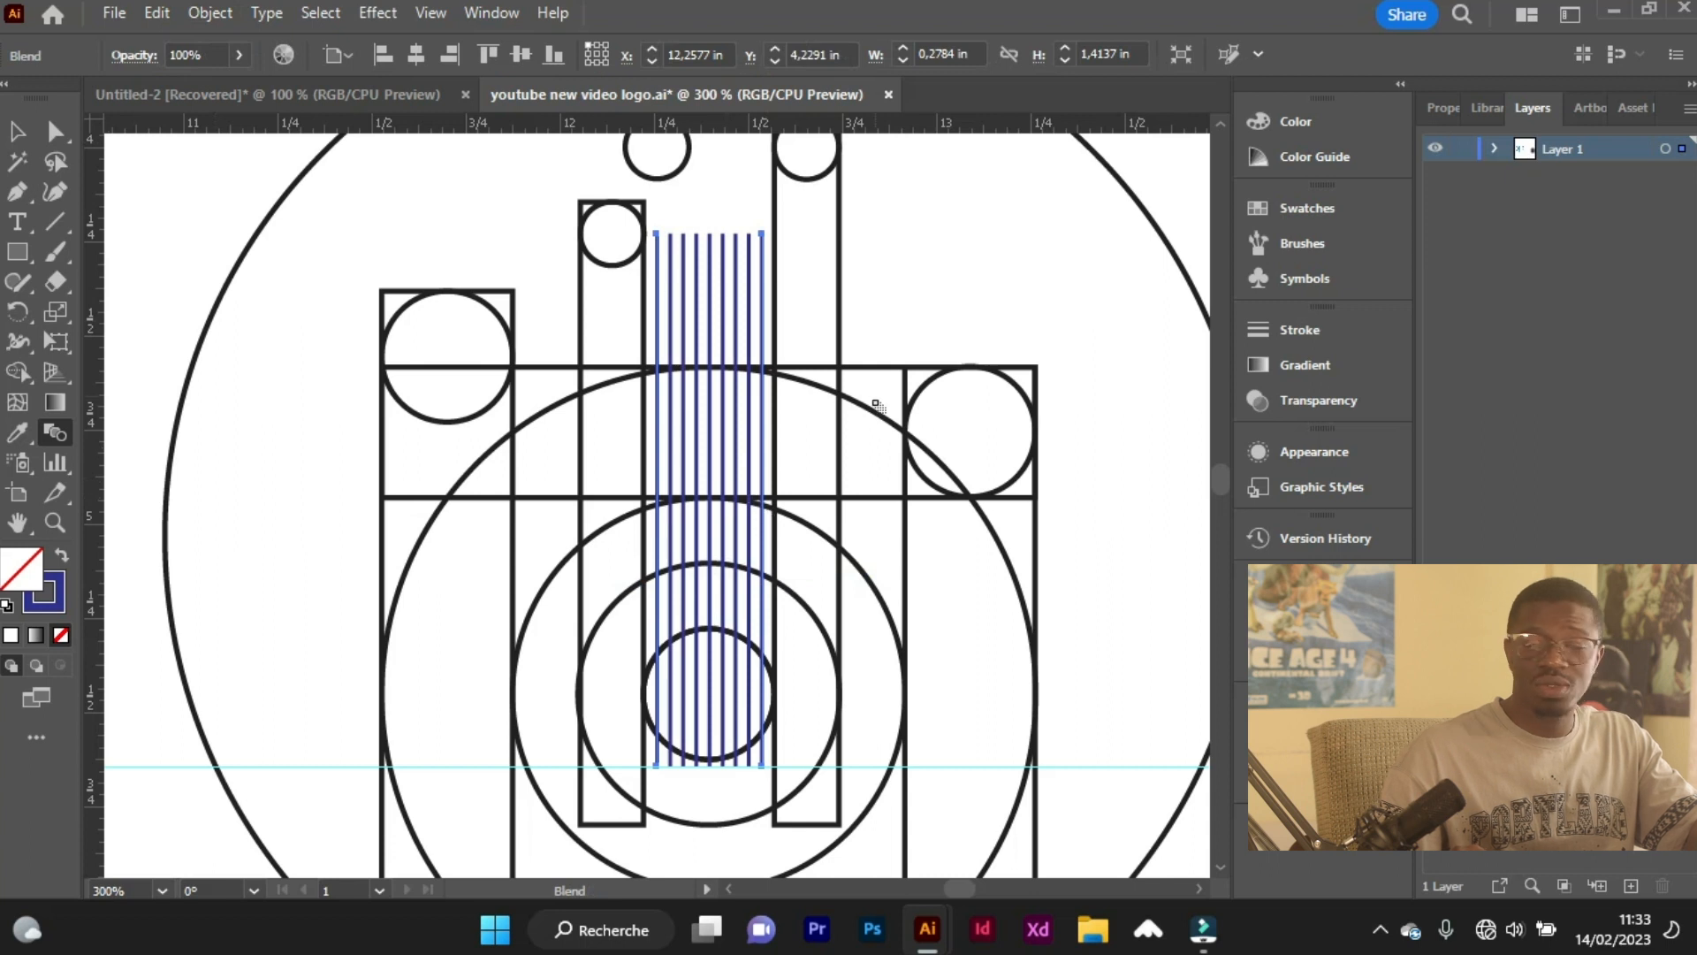
Delete the horizontal guide at the lower ends of the blended stripes.
scroll(788, 644, "up", 1)
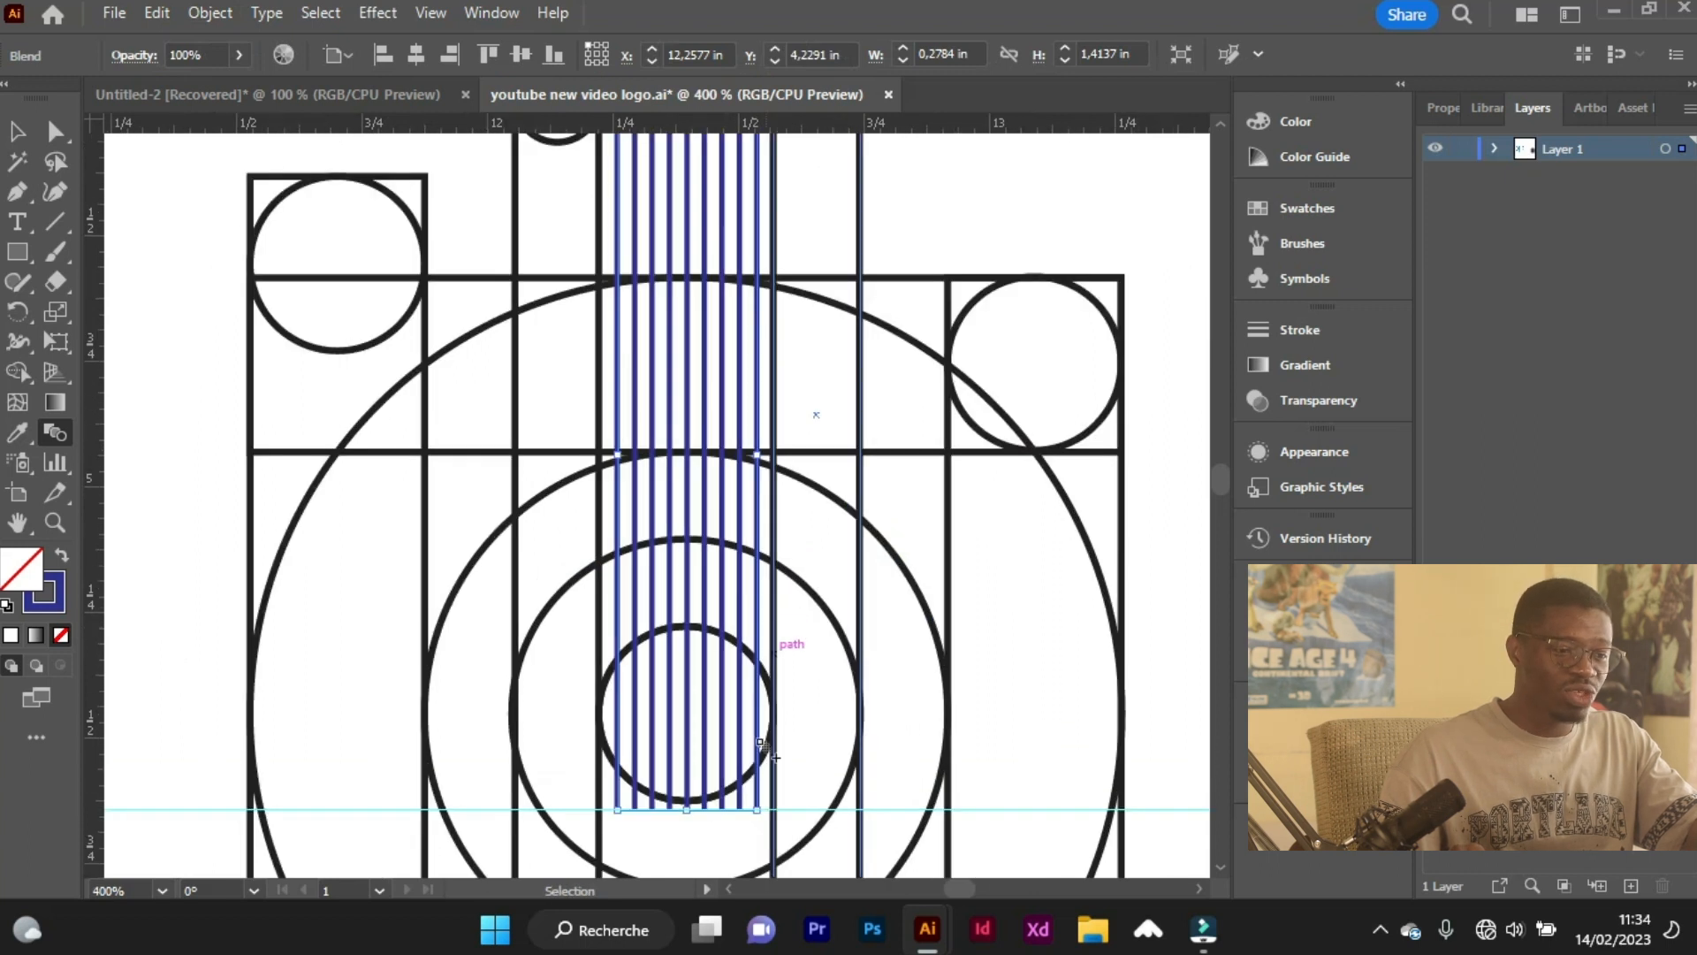
scroll(762, 756, "down", 1)
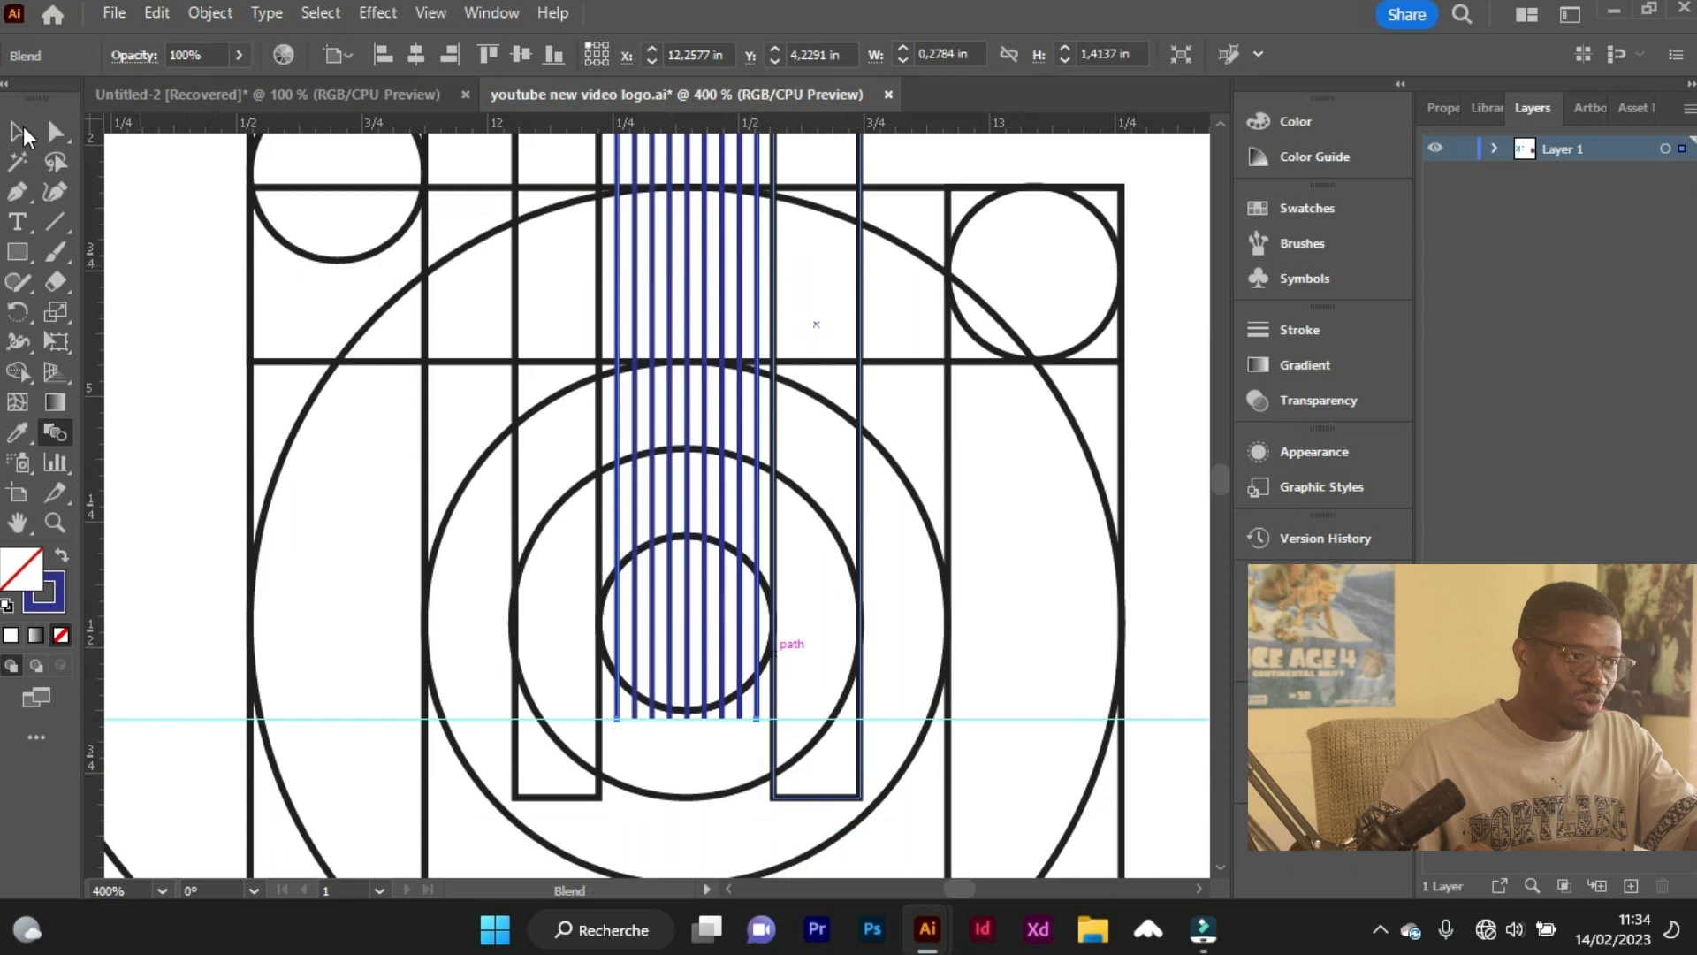
left_click(18, 132)
left_click(801, 720)
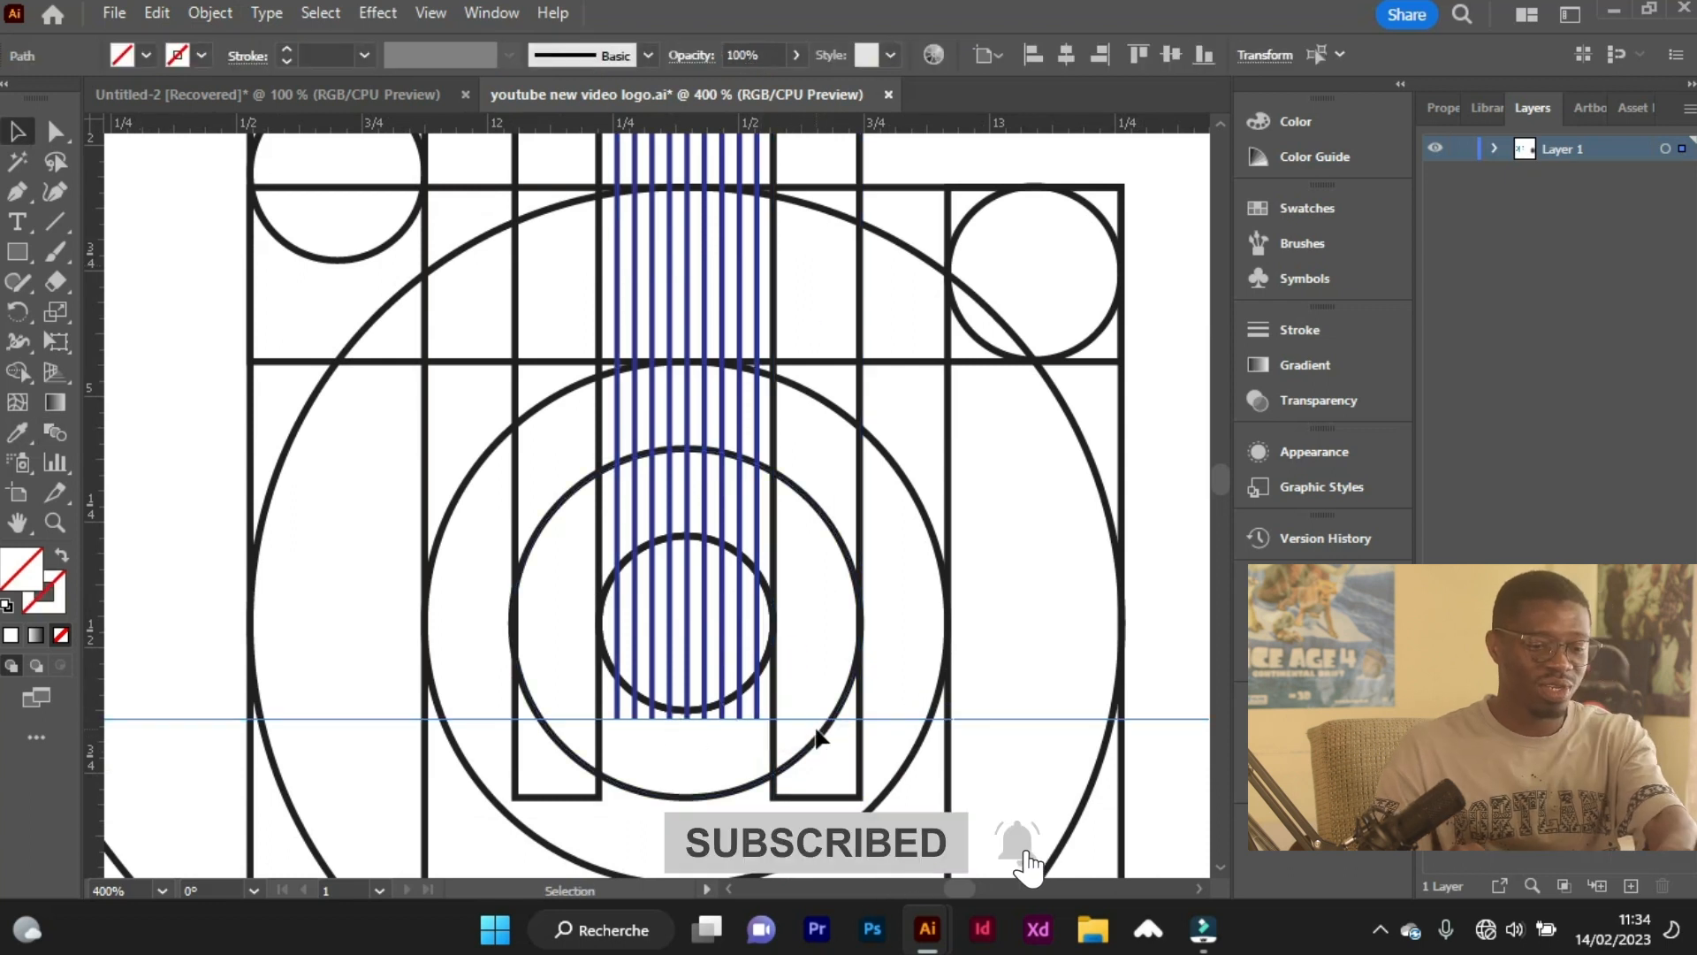
key("Delete")
Draw a circle exactly over the smallest central circle and give it a dark blue 0.25 pt stroke.
scroll(746, 742, "up", 1)
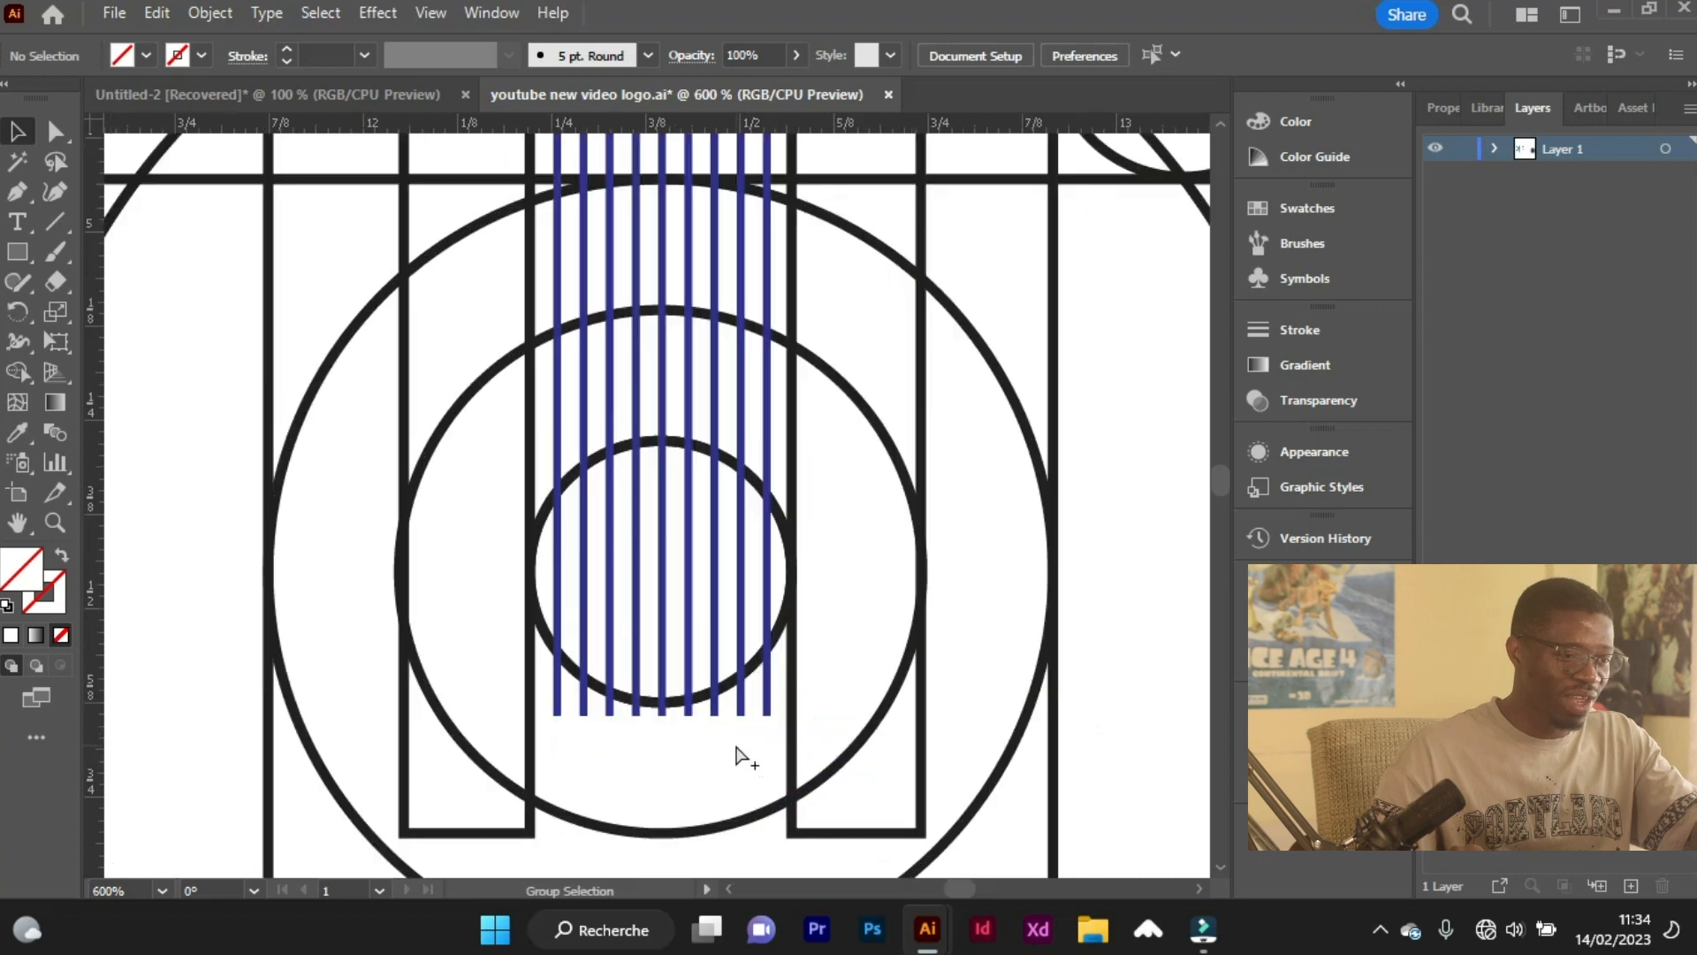
left_click_drag(19, 253, 109, 311)
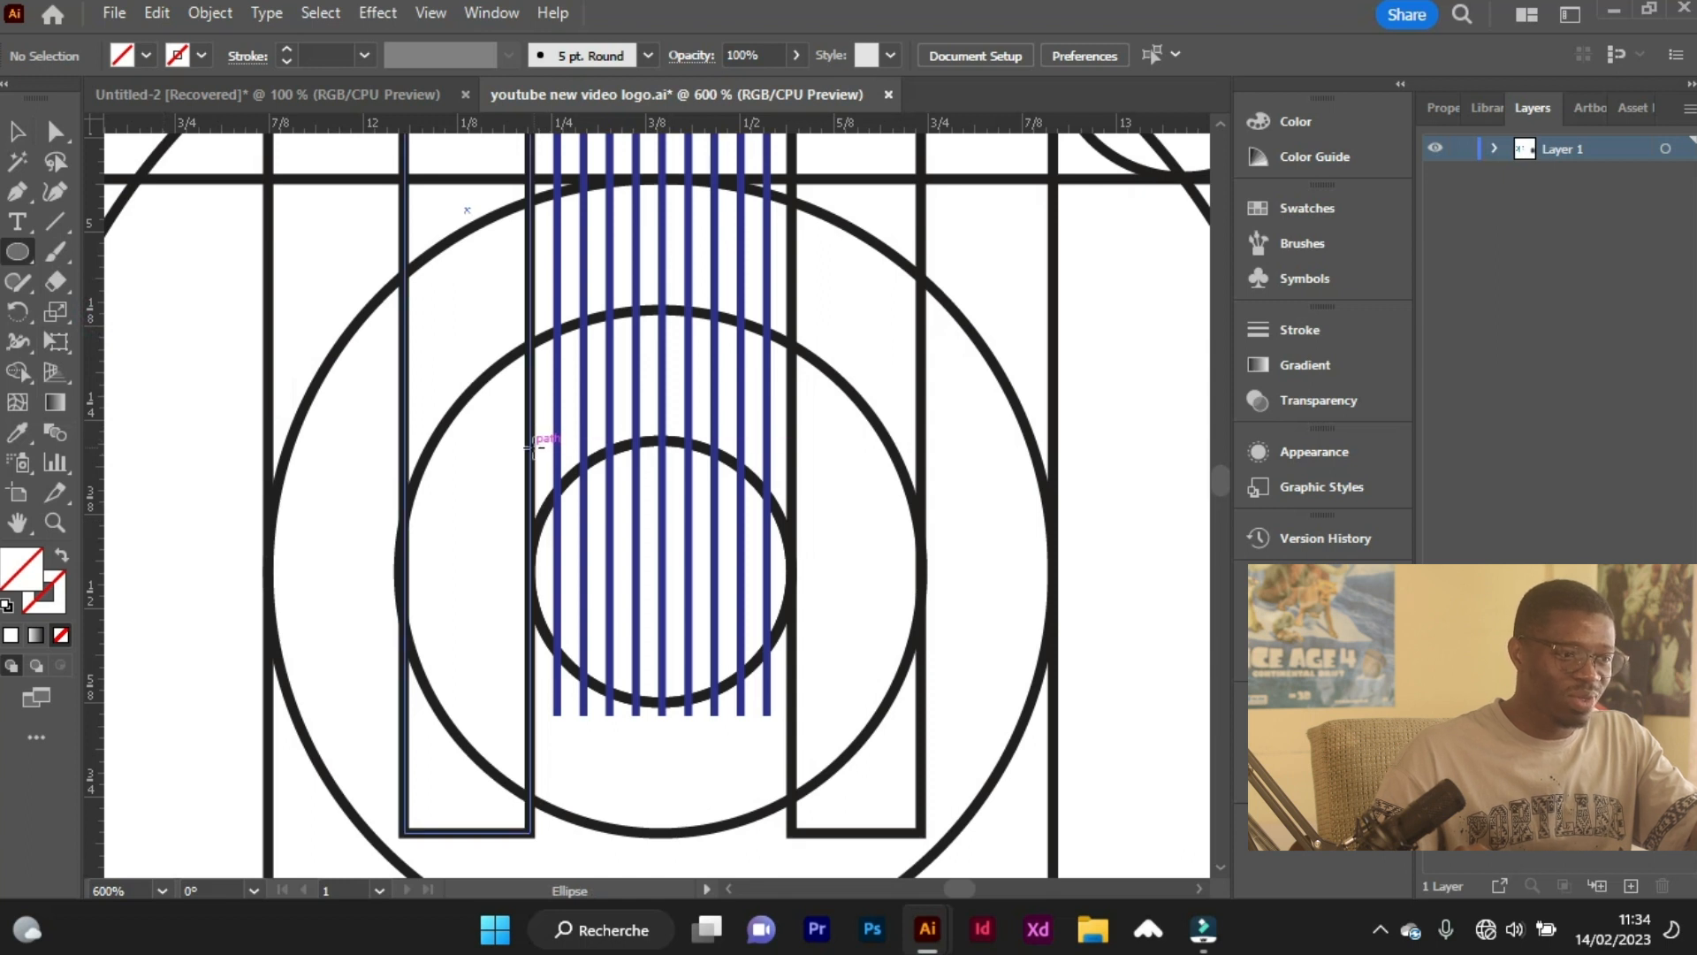
mouse_move(532, 442)
left_mouse_down()
mouse_move(648, 633)
mouse_move(663, 700)
left_mouse_up()
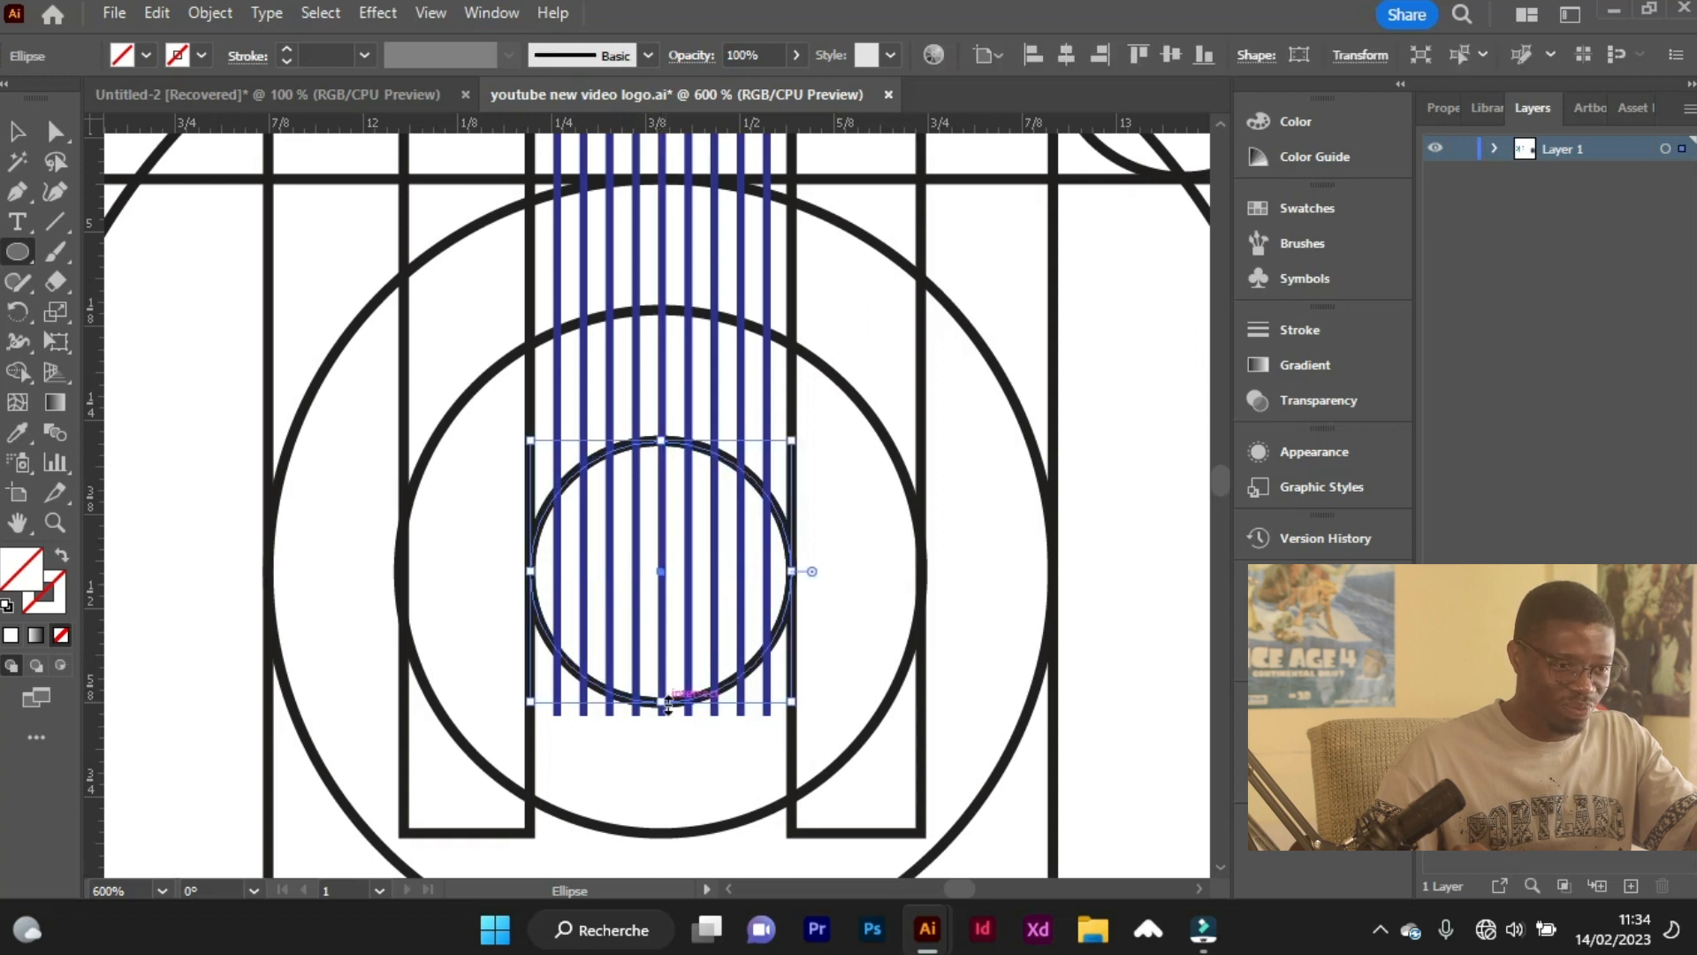
left_click(284, 49)
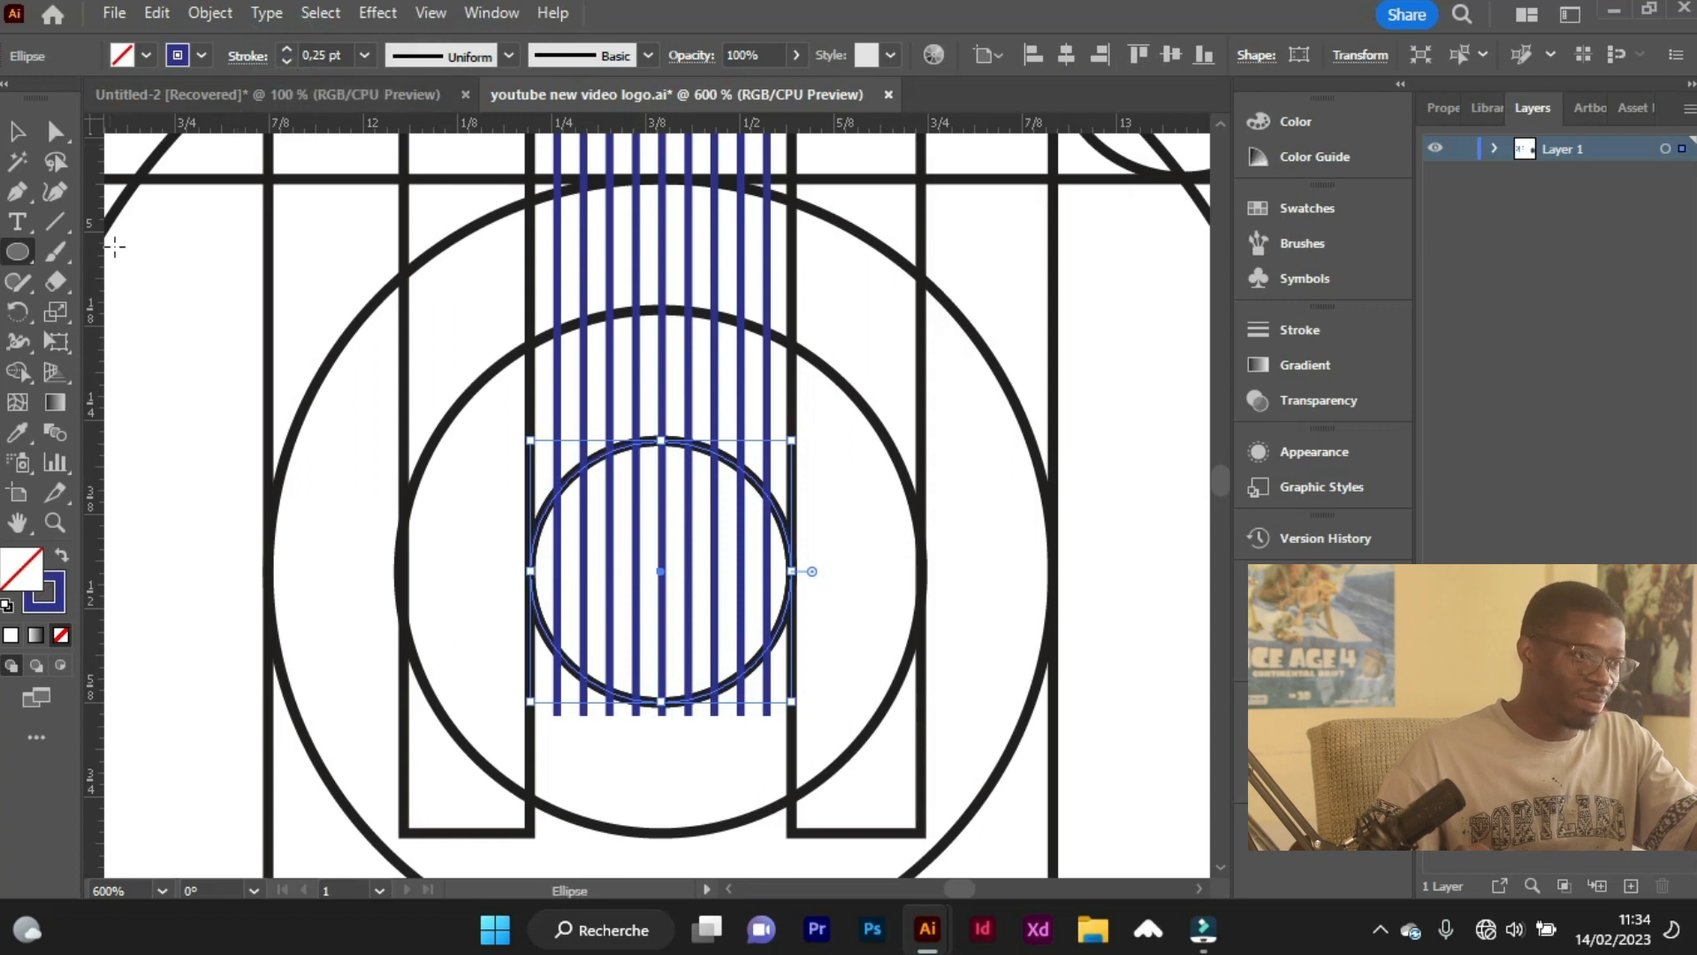
Add Curvature points on the new circle's upper right side and pull its outline outward into a rounded lobe.
left_click(55, 191)
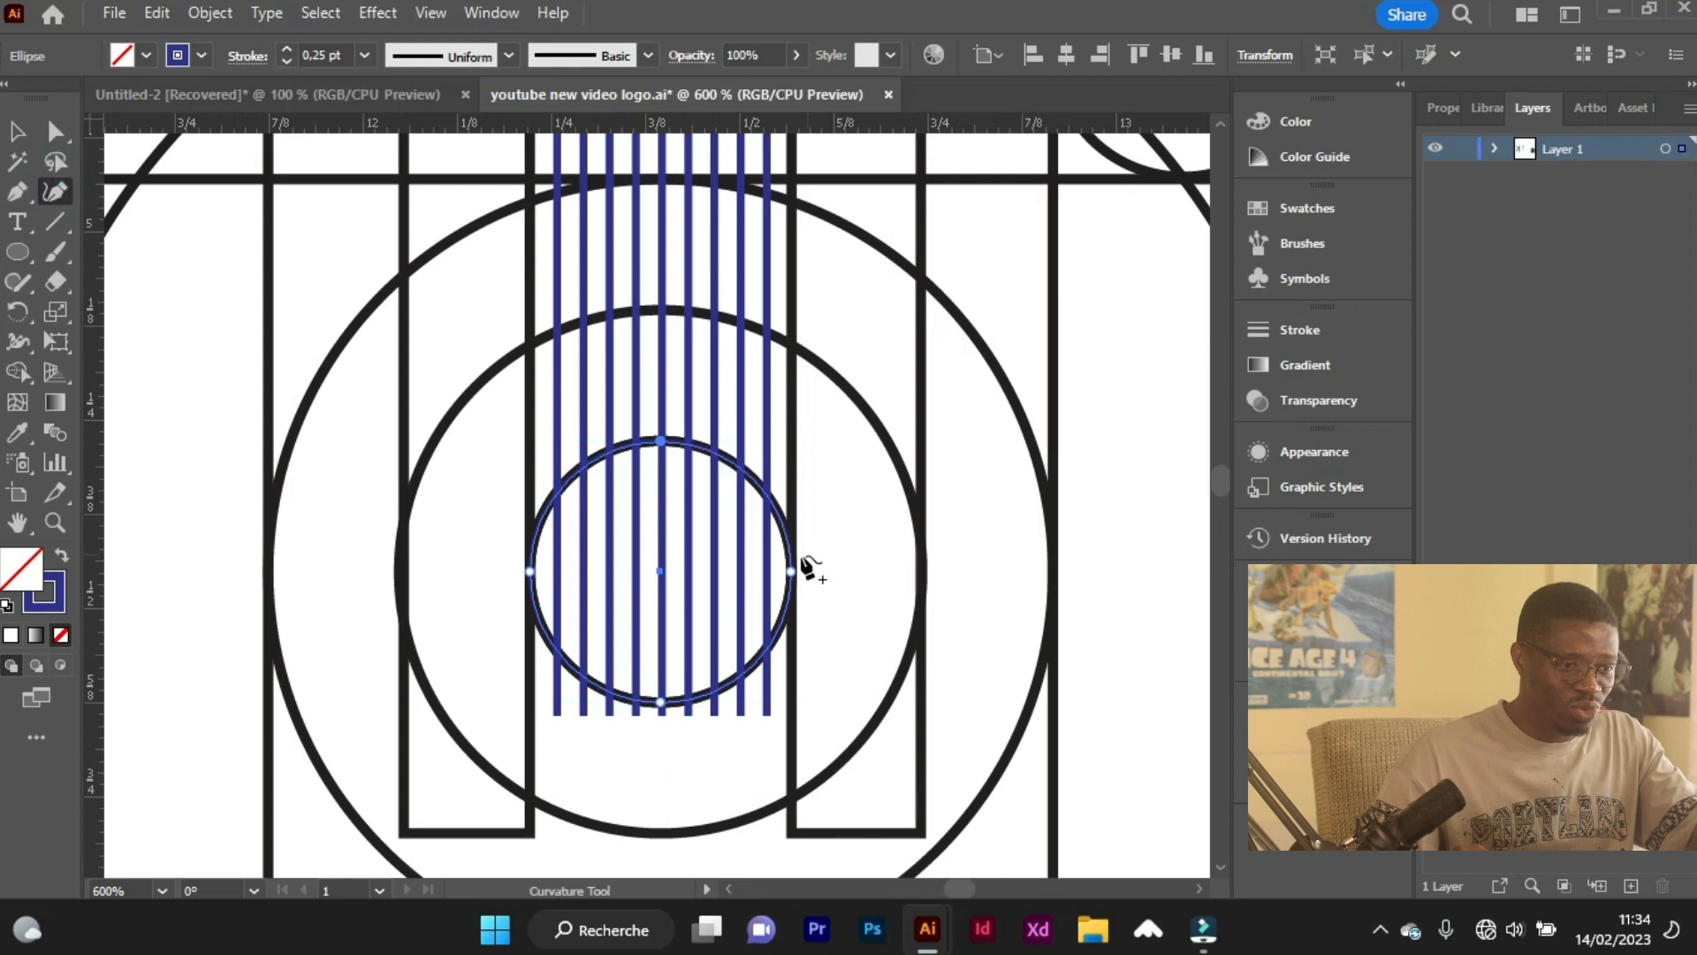
key("v")
left_click(50, 197)
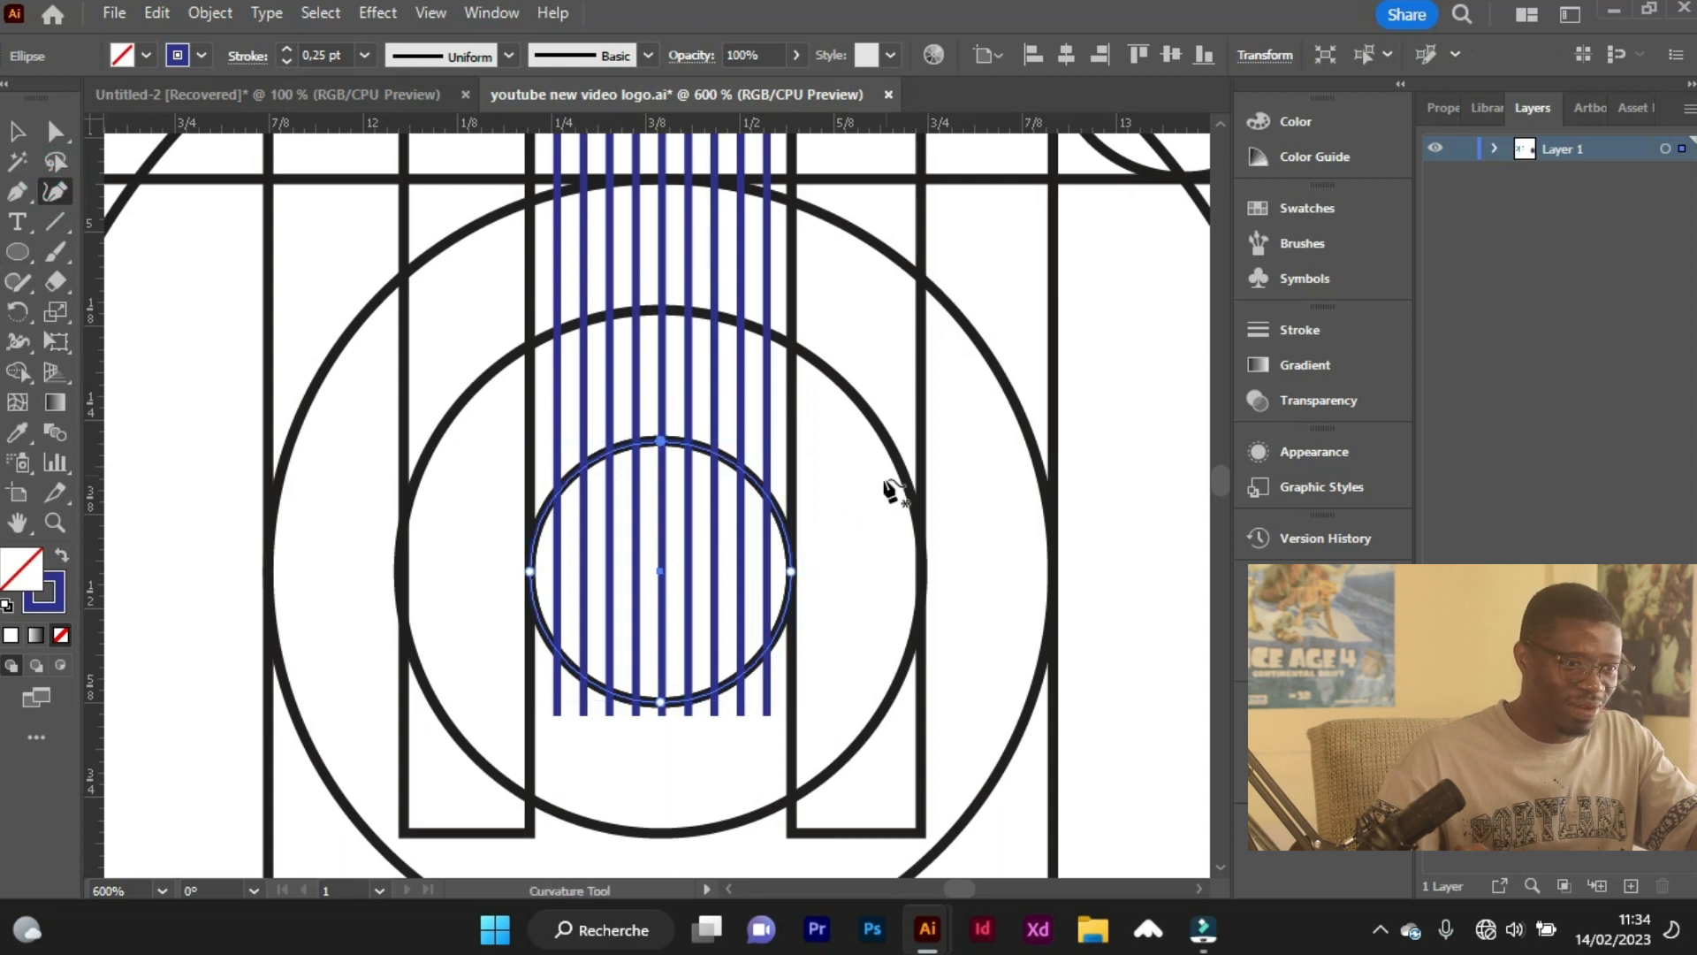
scroll(822, 535, "up", 1)
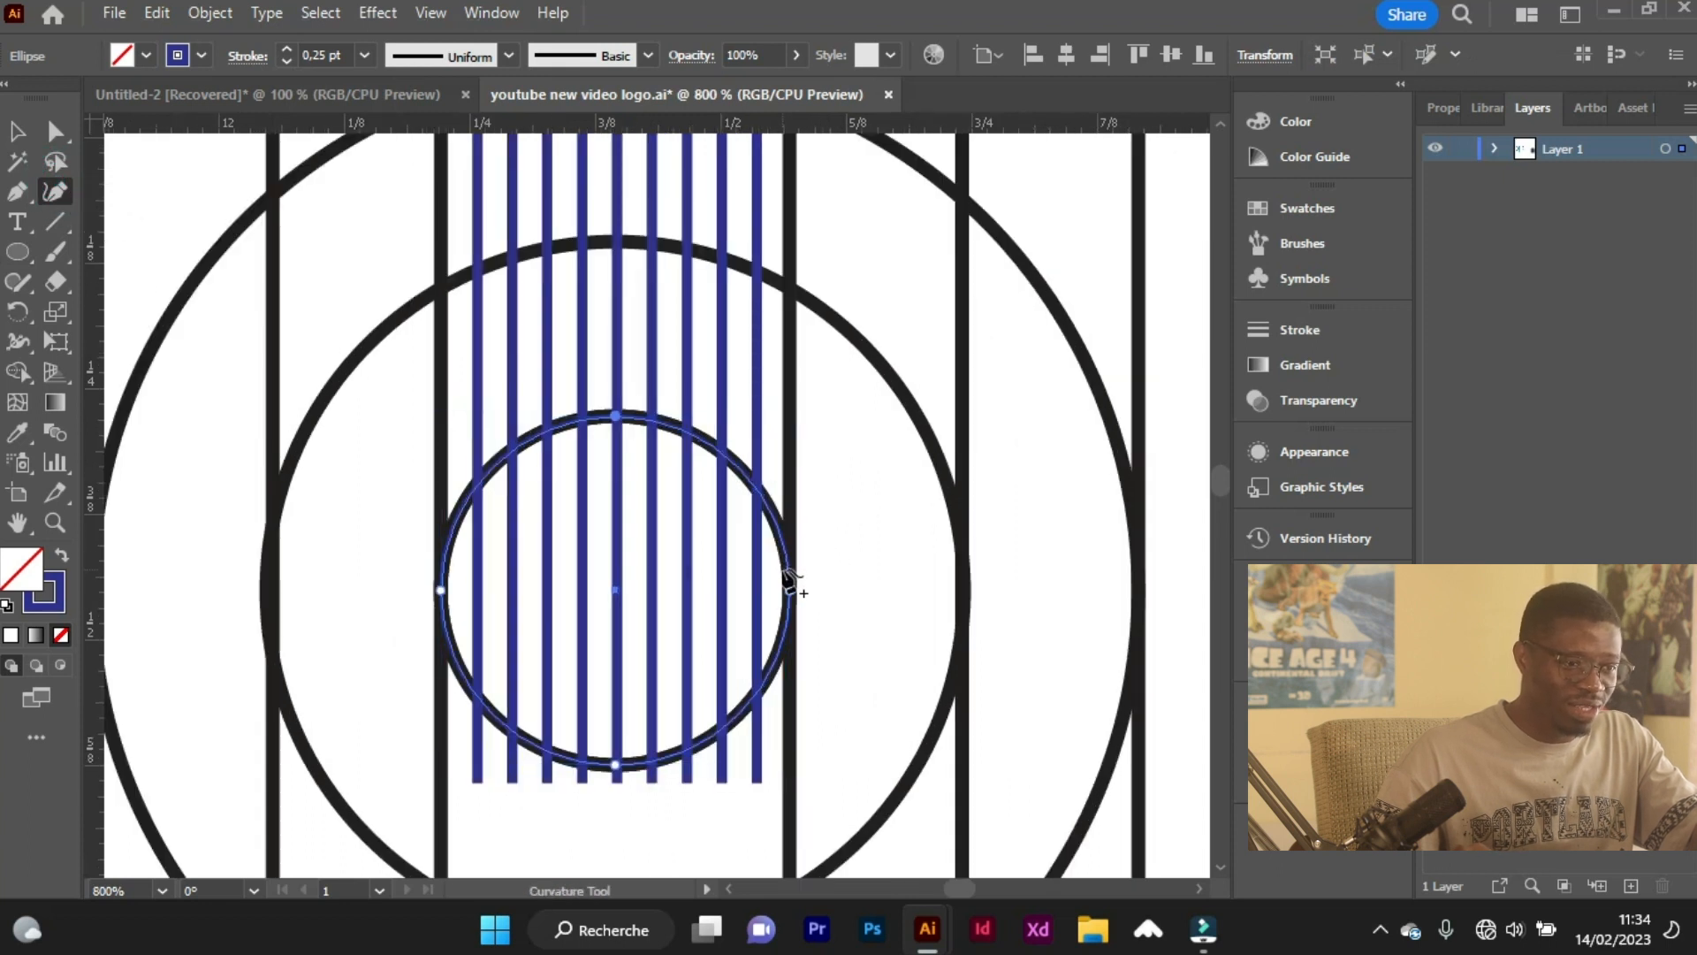
left_click(787, 567)
left_click(802, 540)
left_click_drag(803, 540, 820, 532)
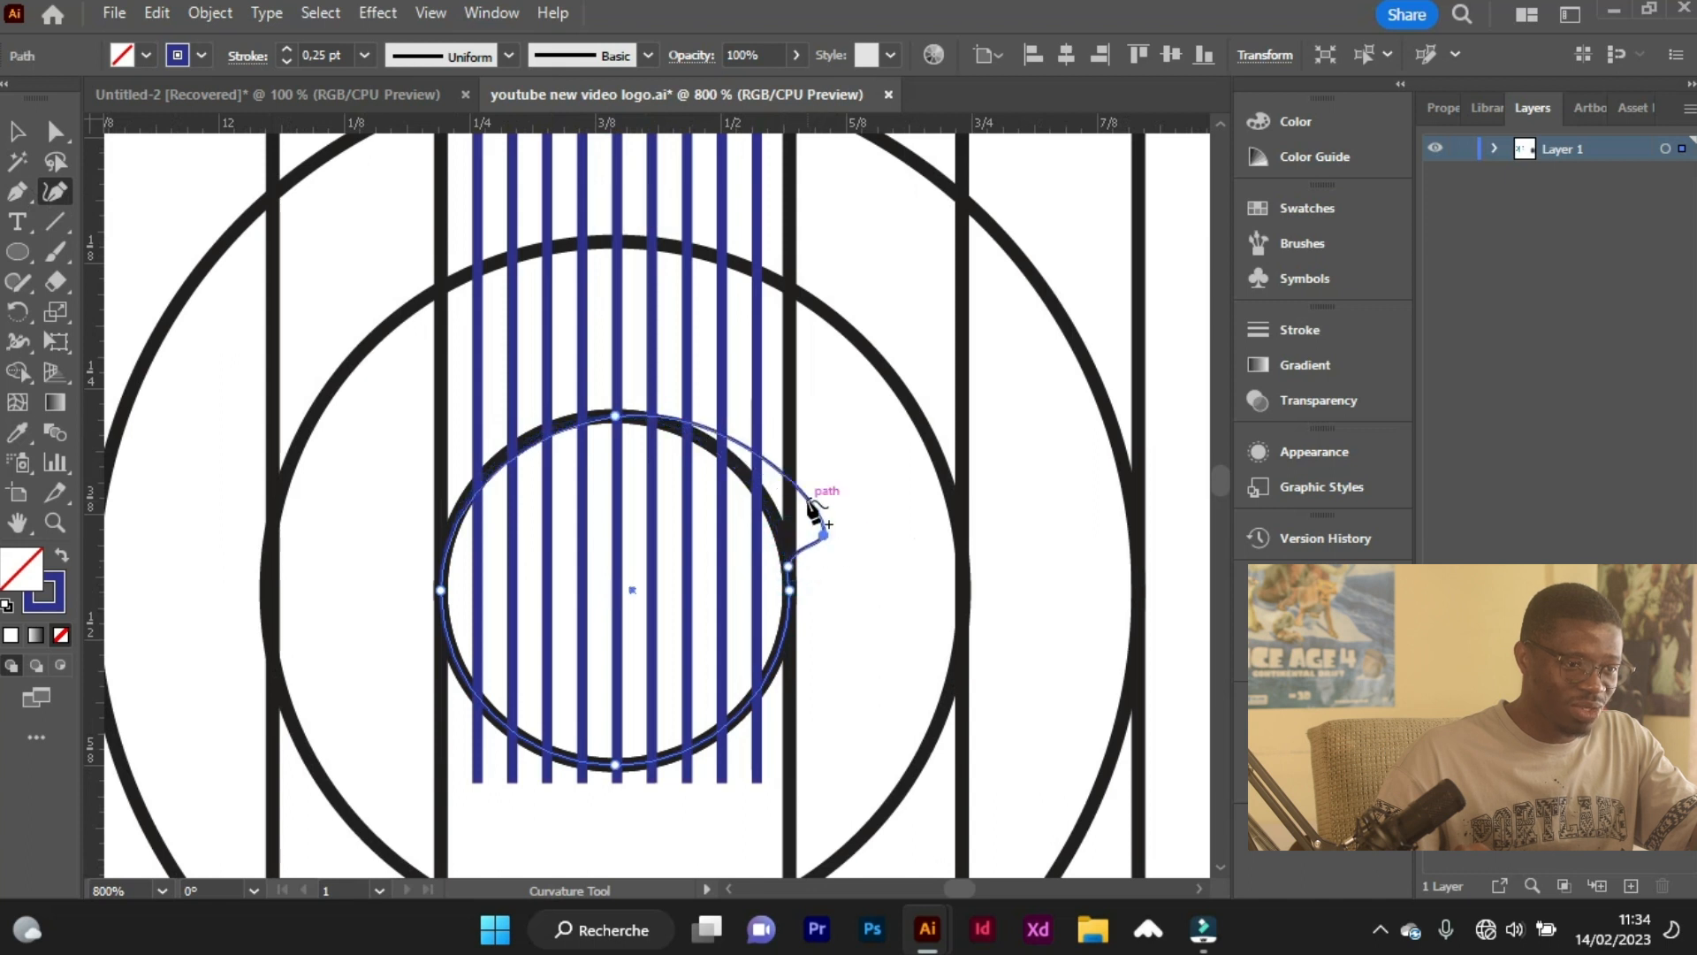
left_click(869, 453)
left_click(868, 389)
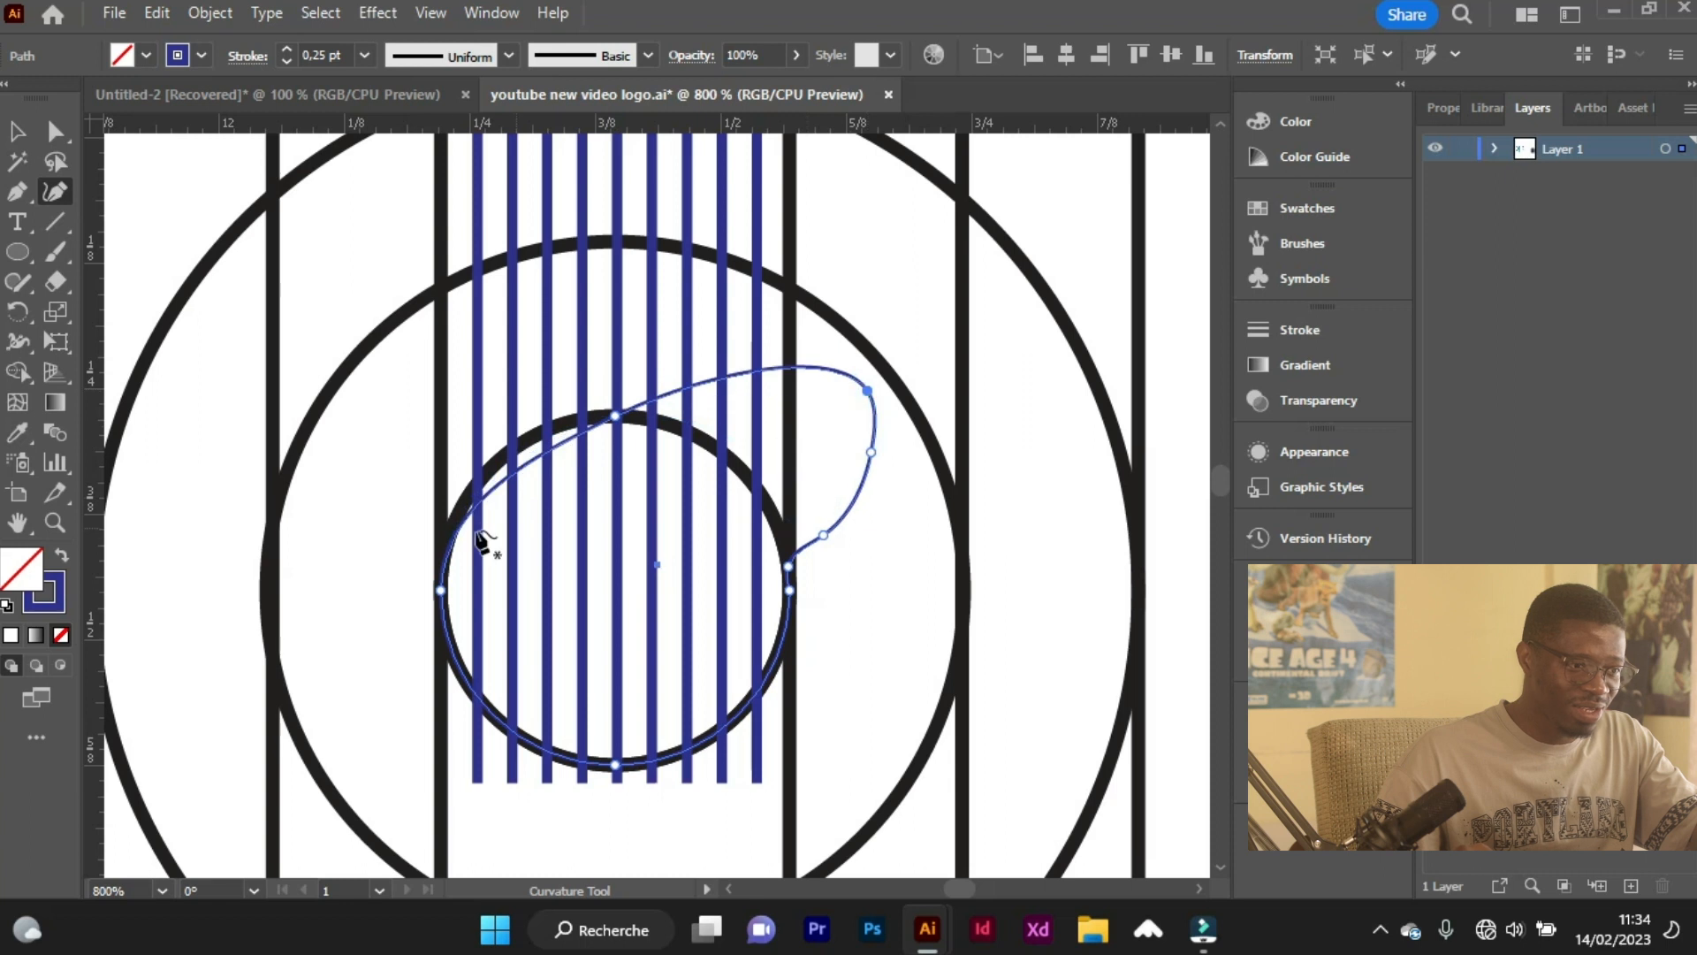
Shape a matching lobe on the circle's upper left side and raise both lobes into upward tips beside the stripes.
left_click(443, 562)
left_click(394, 504)
left_click(370, 396)
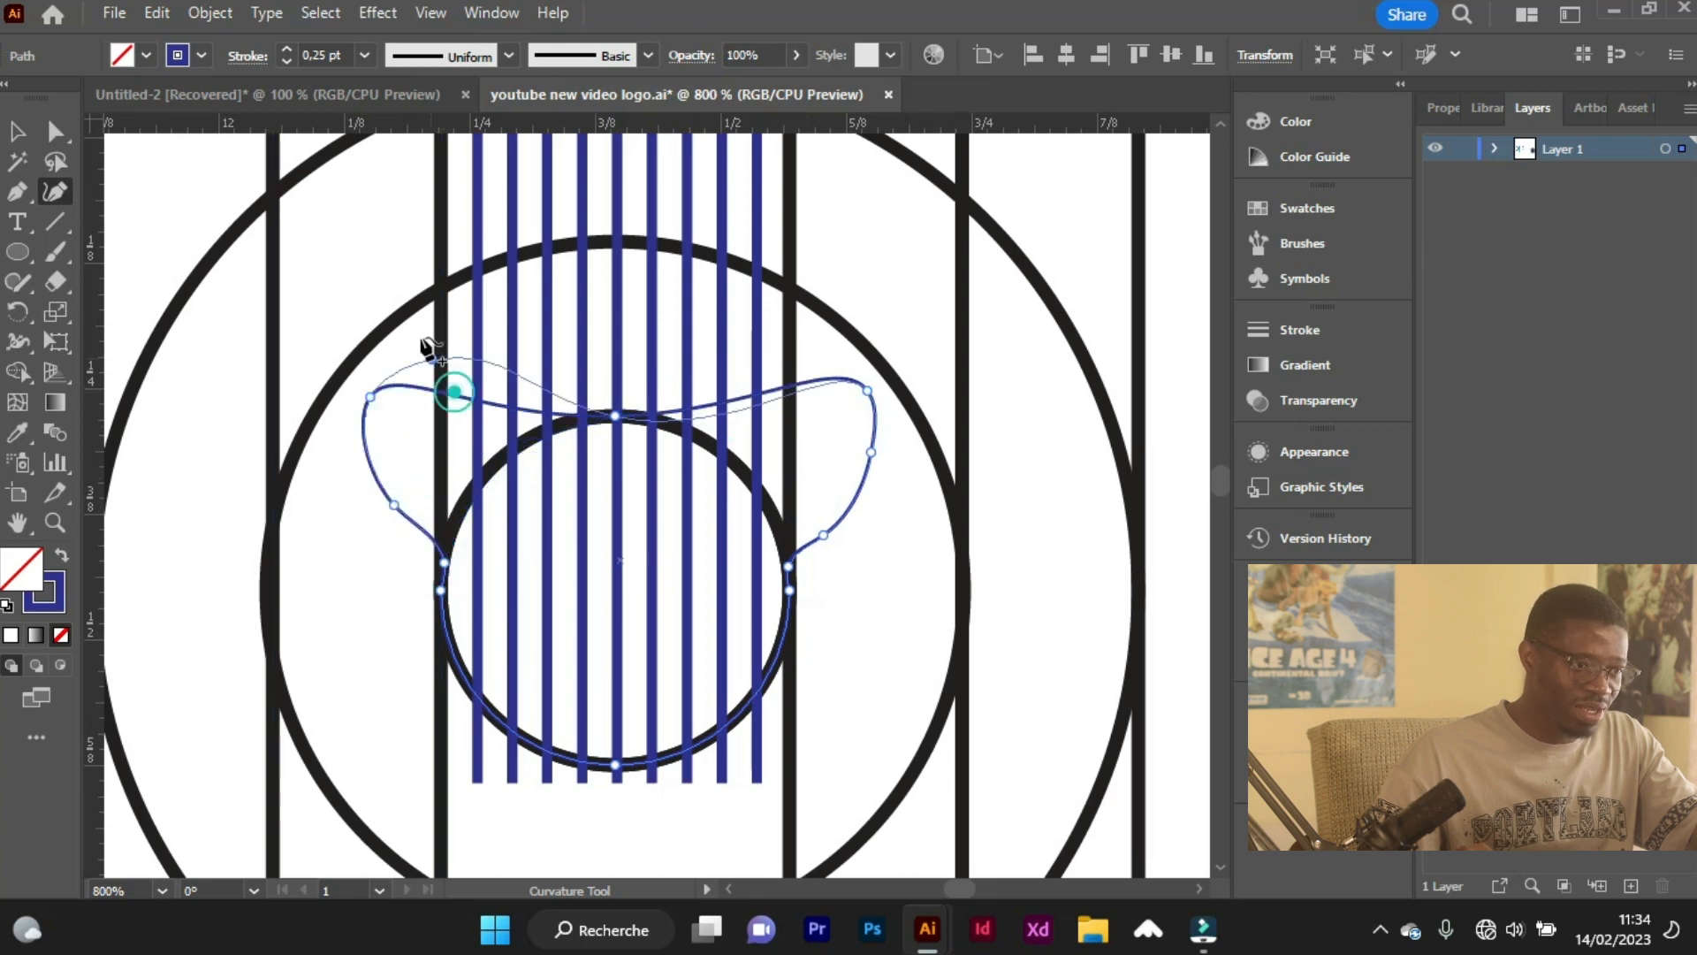
left_click_drag(386, 269, 387, 269)
left_click_drag(776, 390, 845, 234)
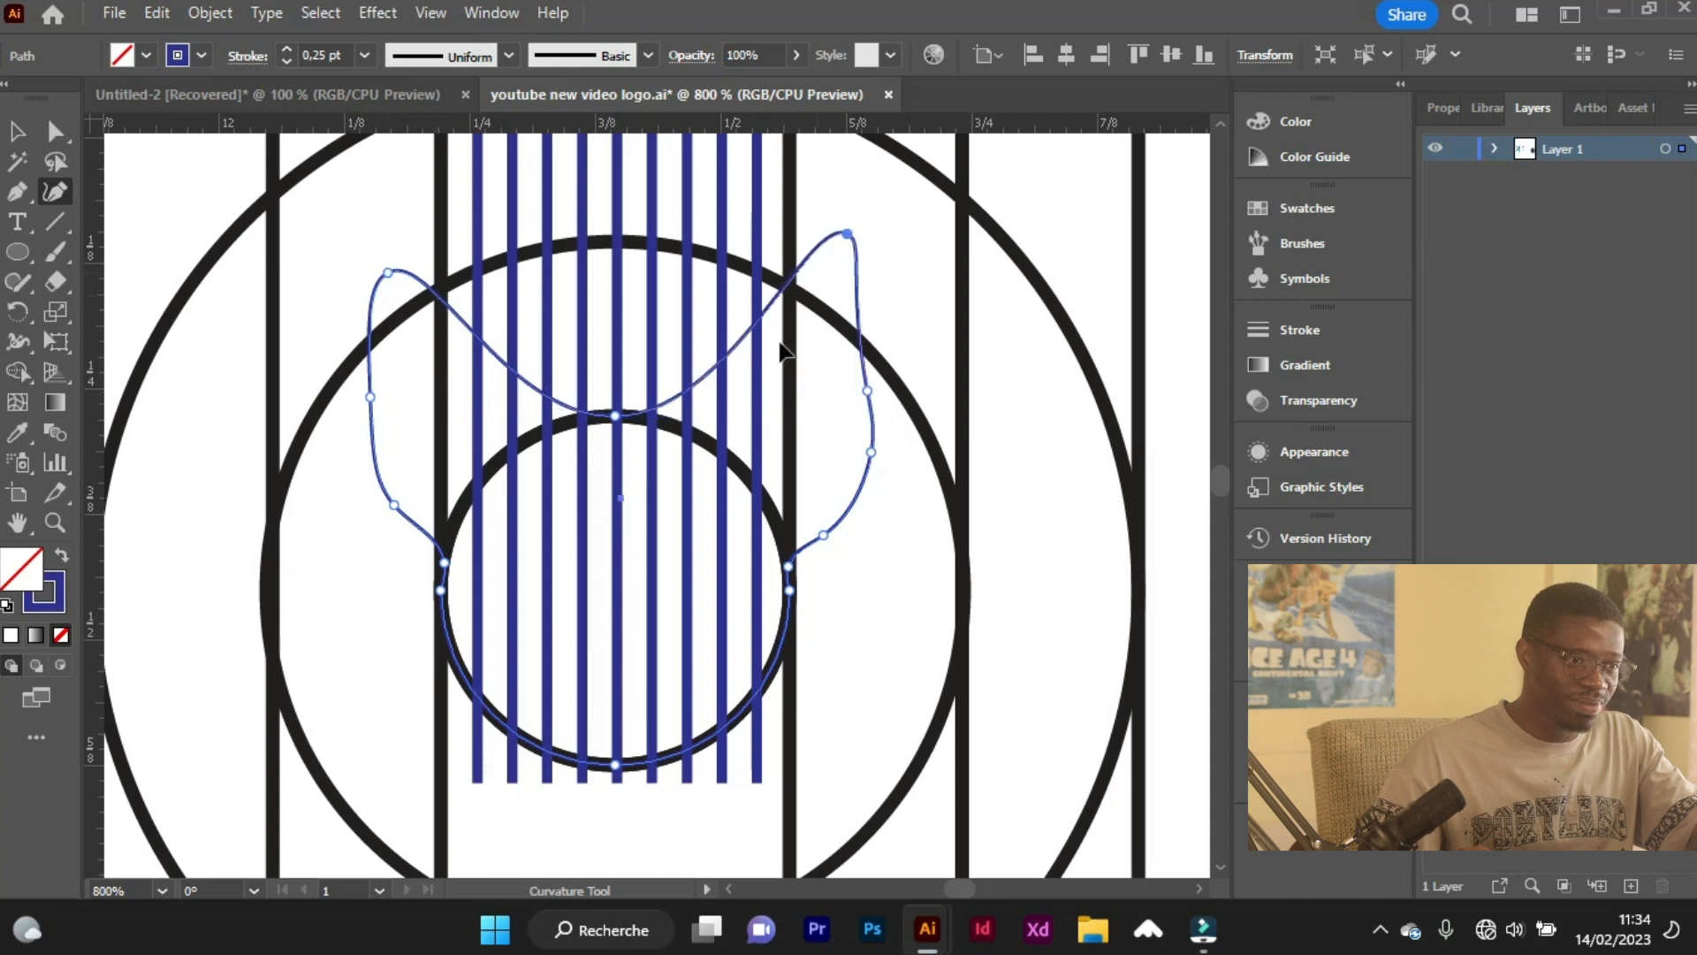
Extend the right lobe's tip upward to just below the top of the second-largest concentric circle.
scroll(757, 385, "up", 1)
scroll(758, 383, "down", 2)
scroll(746, 403, "up", 3)
left_click_drag(687, 580, 679, 261)
key("ctrl+z")
left_click(787, 428)
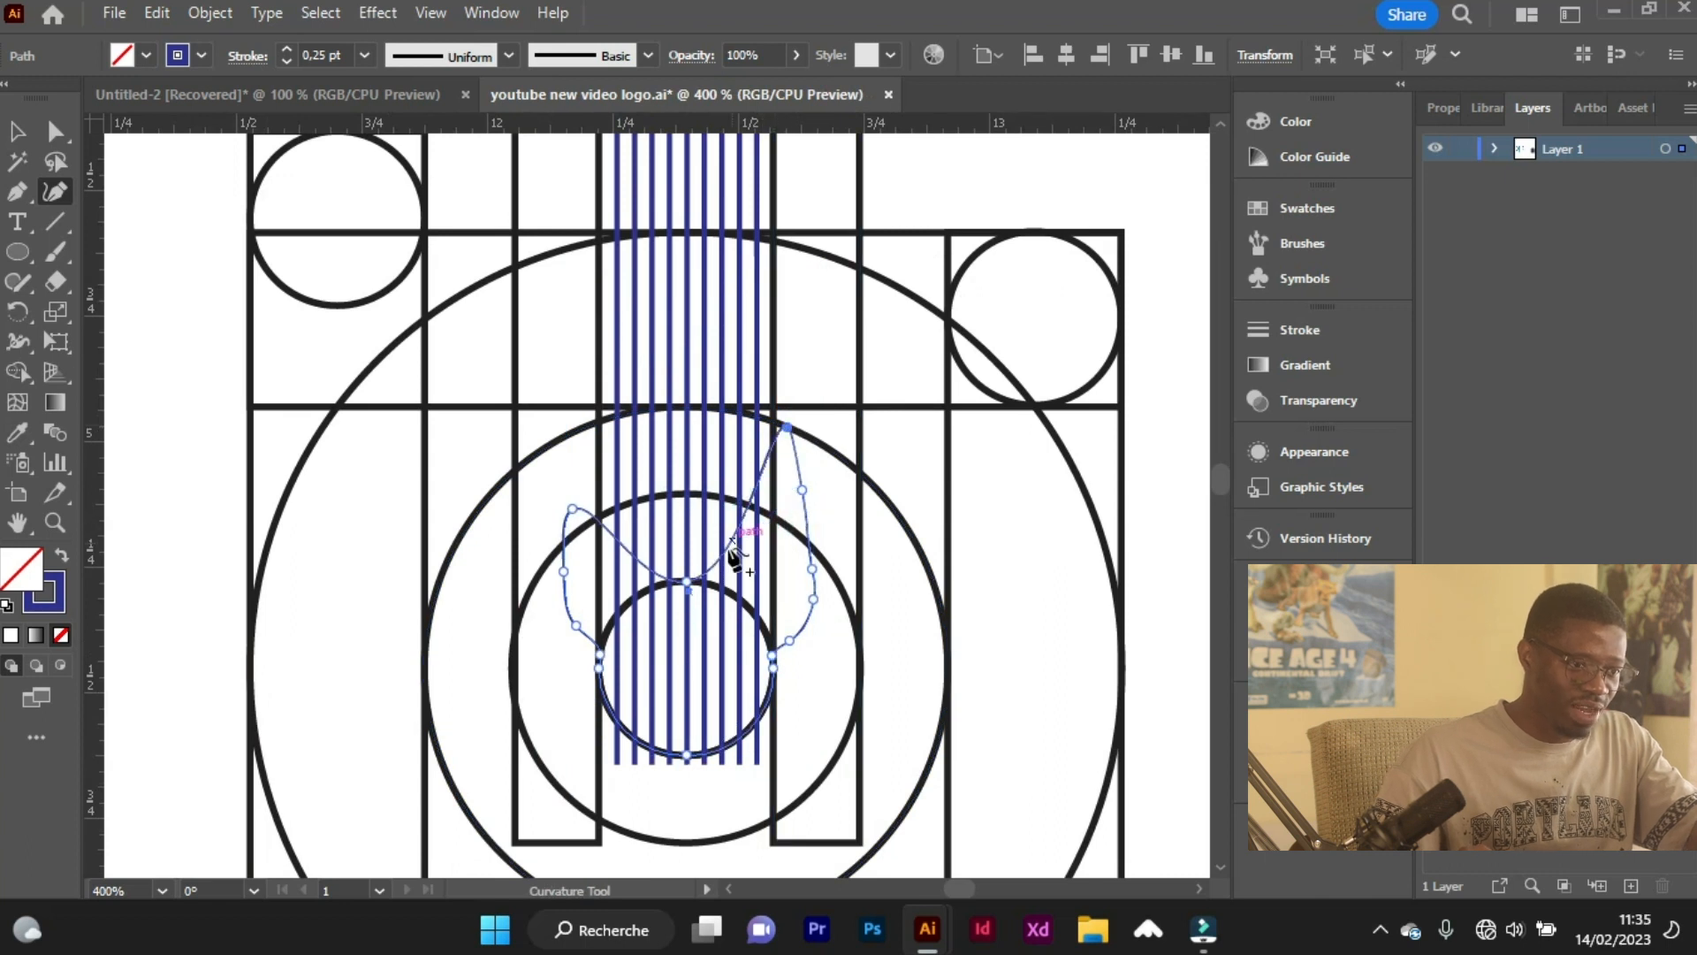
Try pulling the curved shape's top center anchor upward along the middle stripe, and undo it.
left_click_drag(687, 581, 688, 382)
key("ctrl+z")
key("ctrl+z")
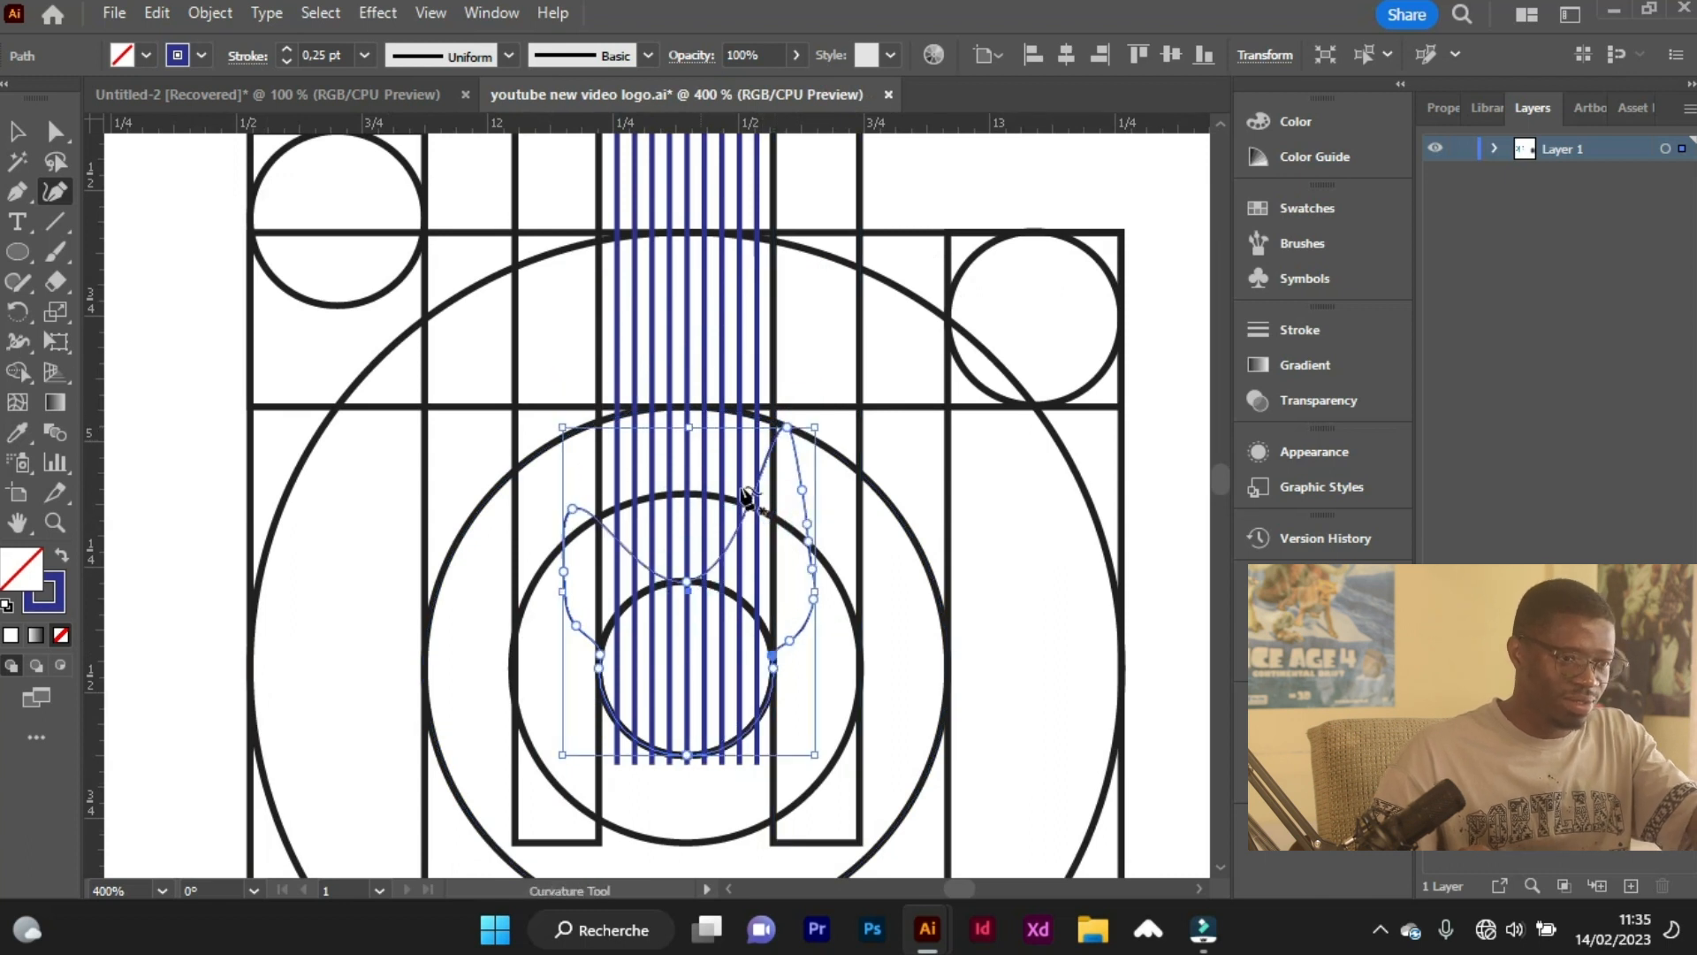
Extend the curved shape's right side above the second-largest concentric circle and pull its top edge up beside the middle stripe.
left_click_drag(757, 479, 780, 340)
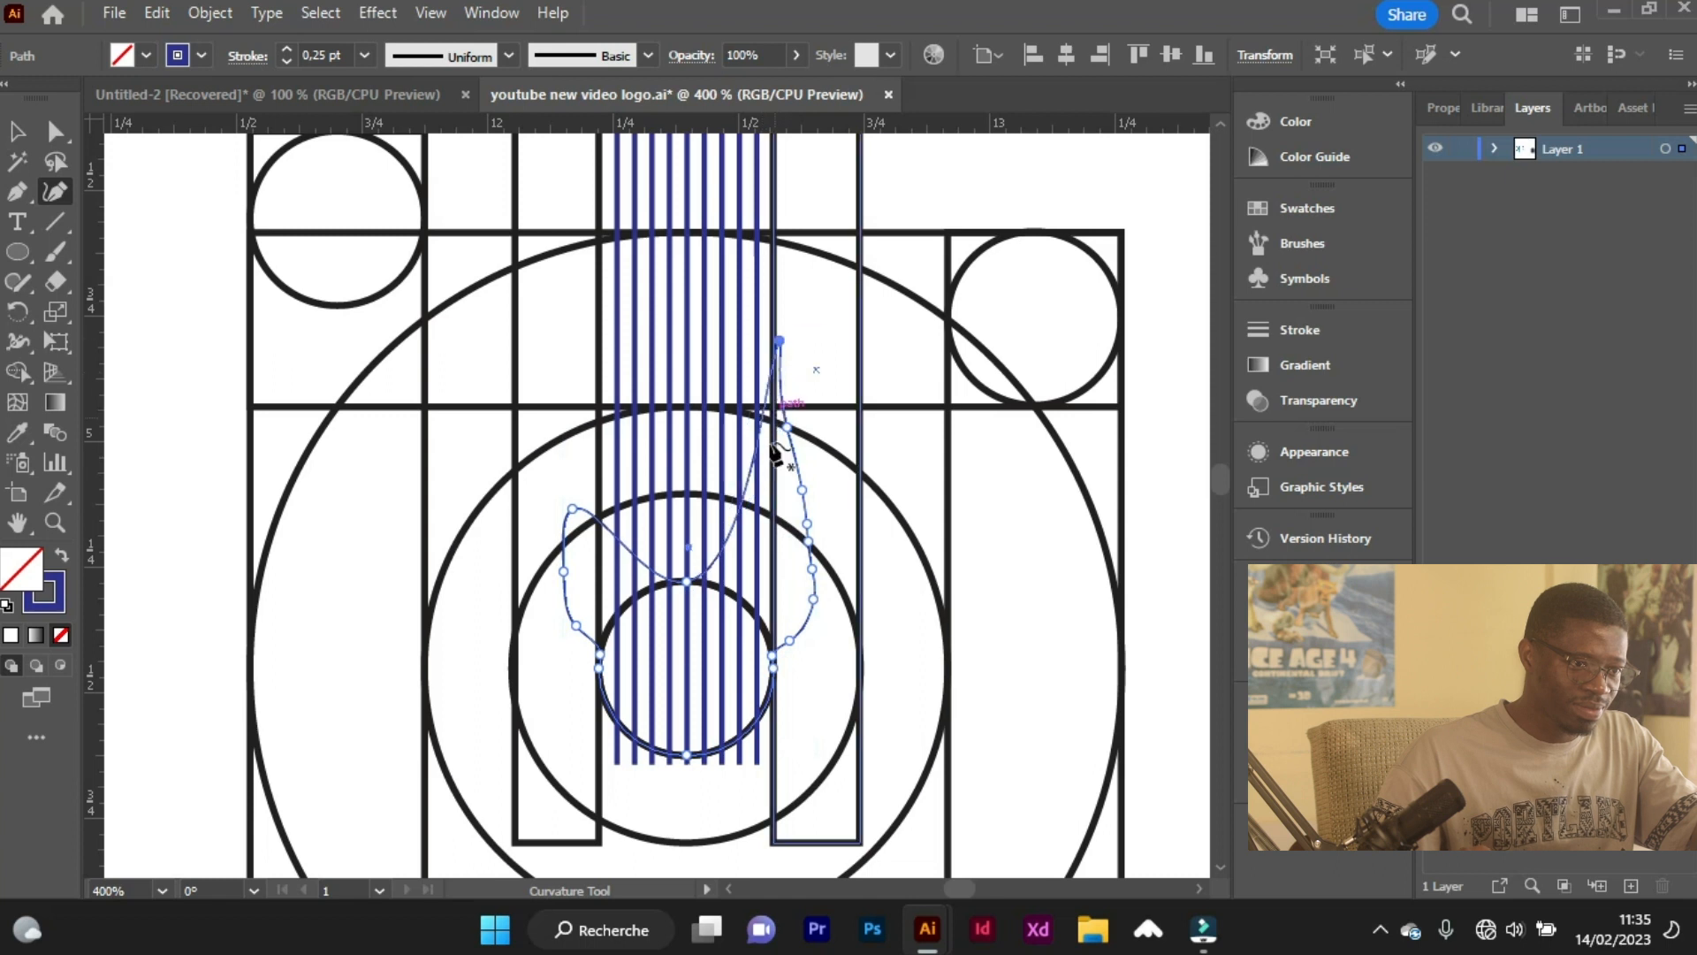
left_click_drag(749, 489, 695, 325)
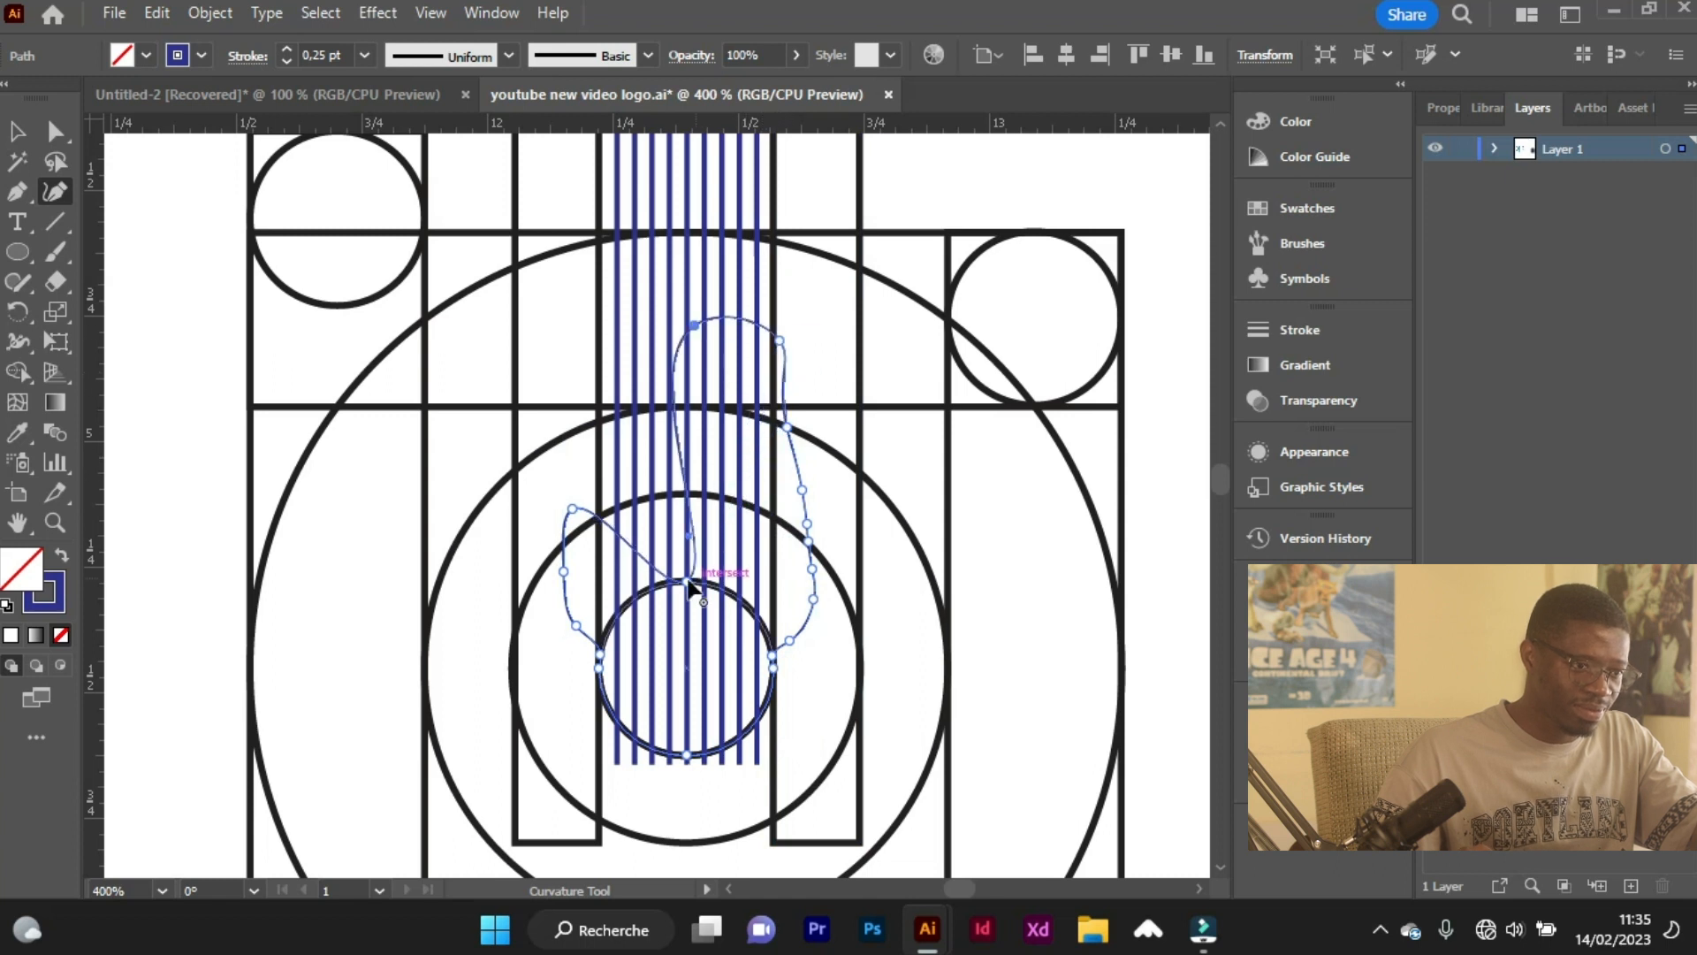
left_click_drag(656, 500, 624, 426)
key("ctrl+z")
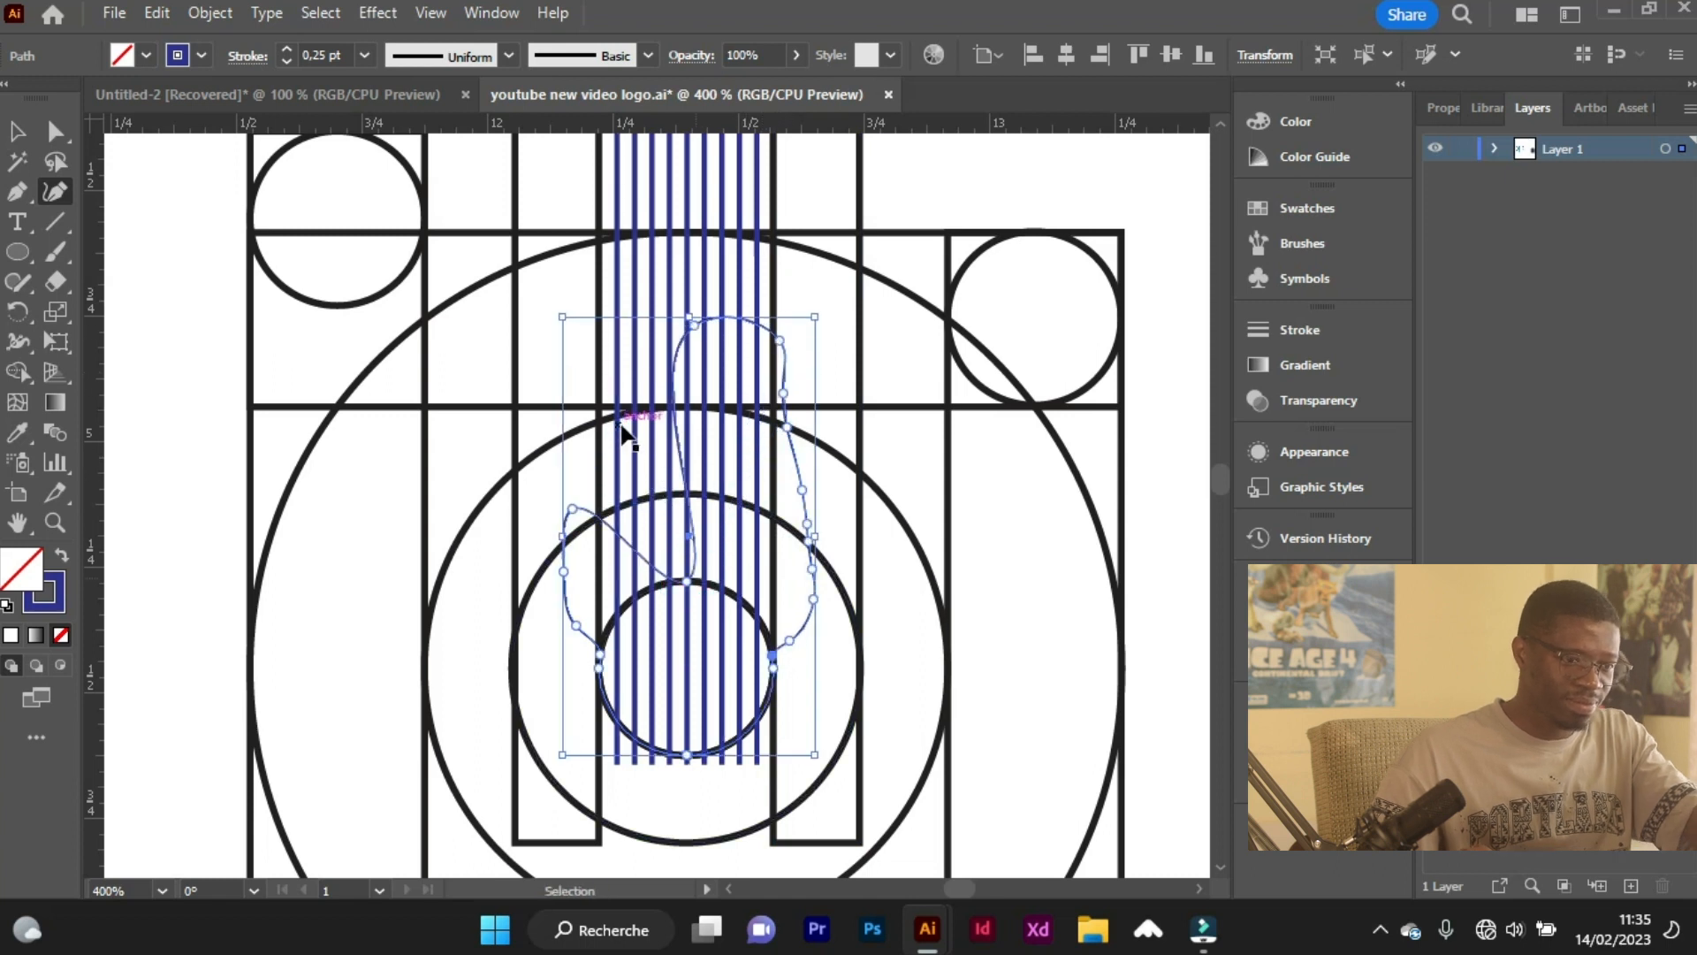
Add Curvature points along the shape's lower right side and pull its outline outward into a small bulge near the second-smallest circle.
left_click(804, 625)
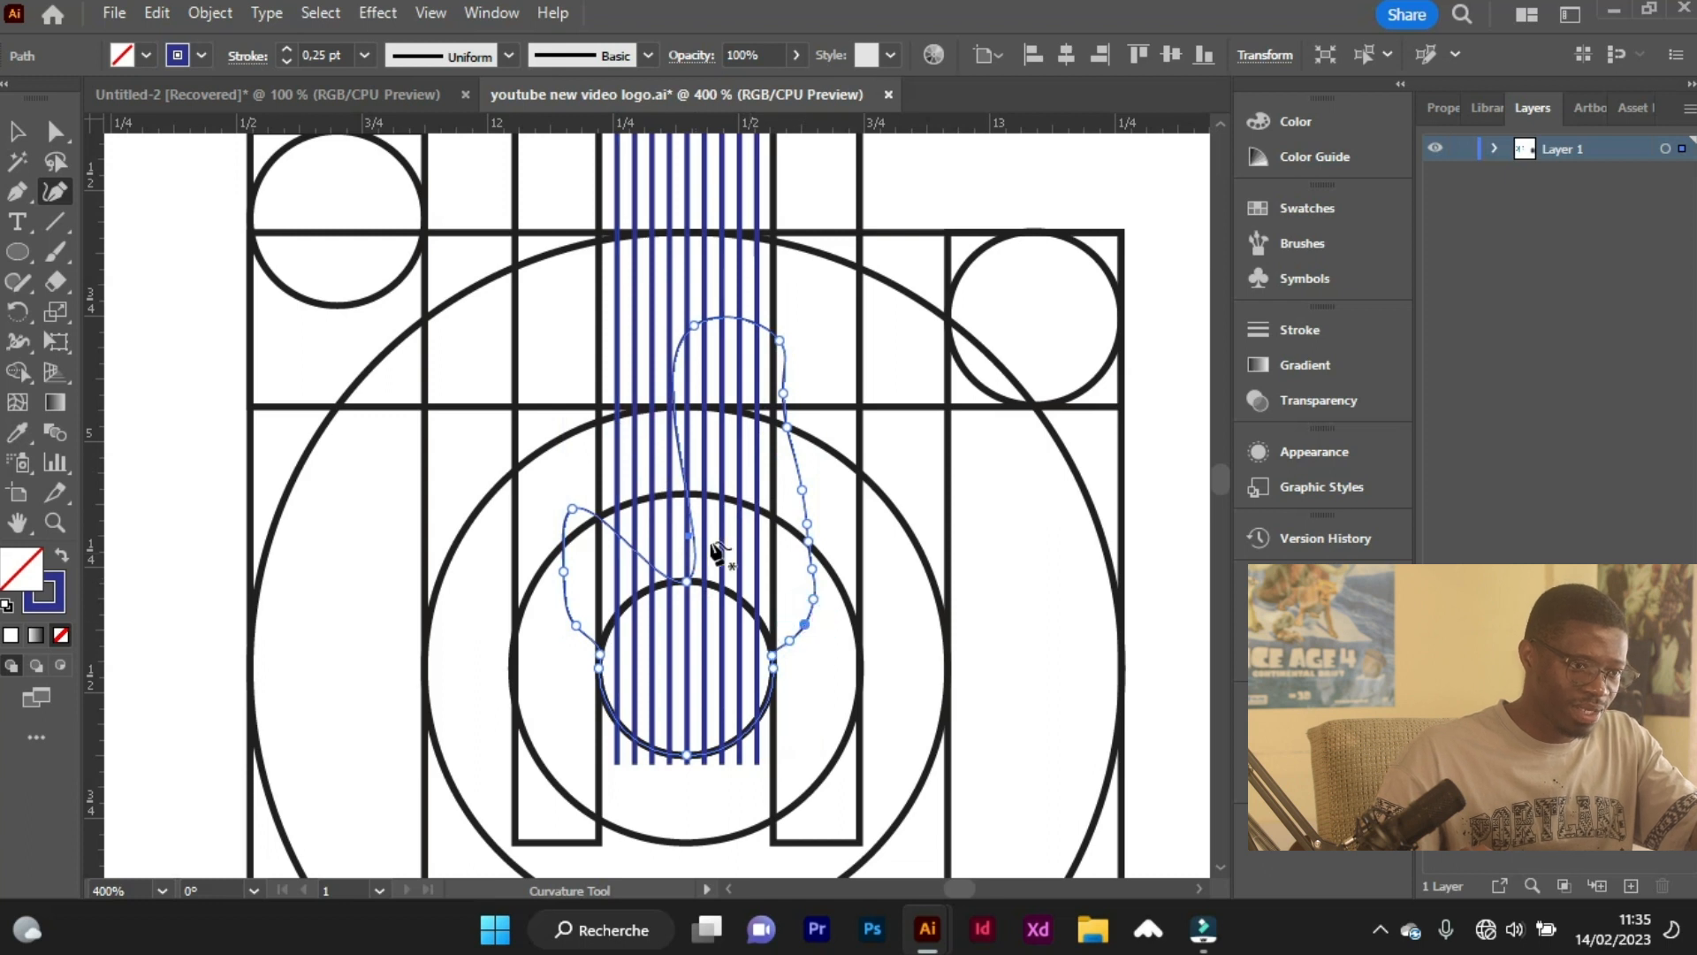
left_click(774, 656)
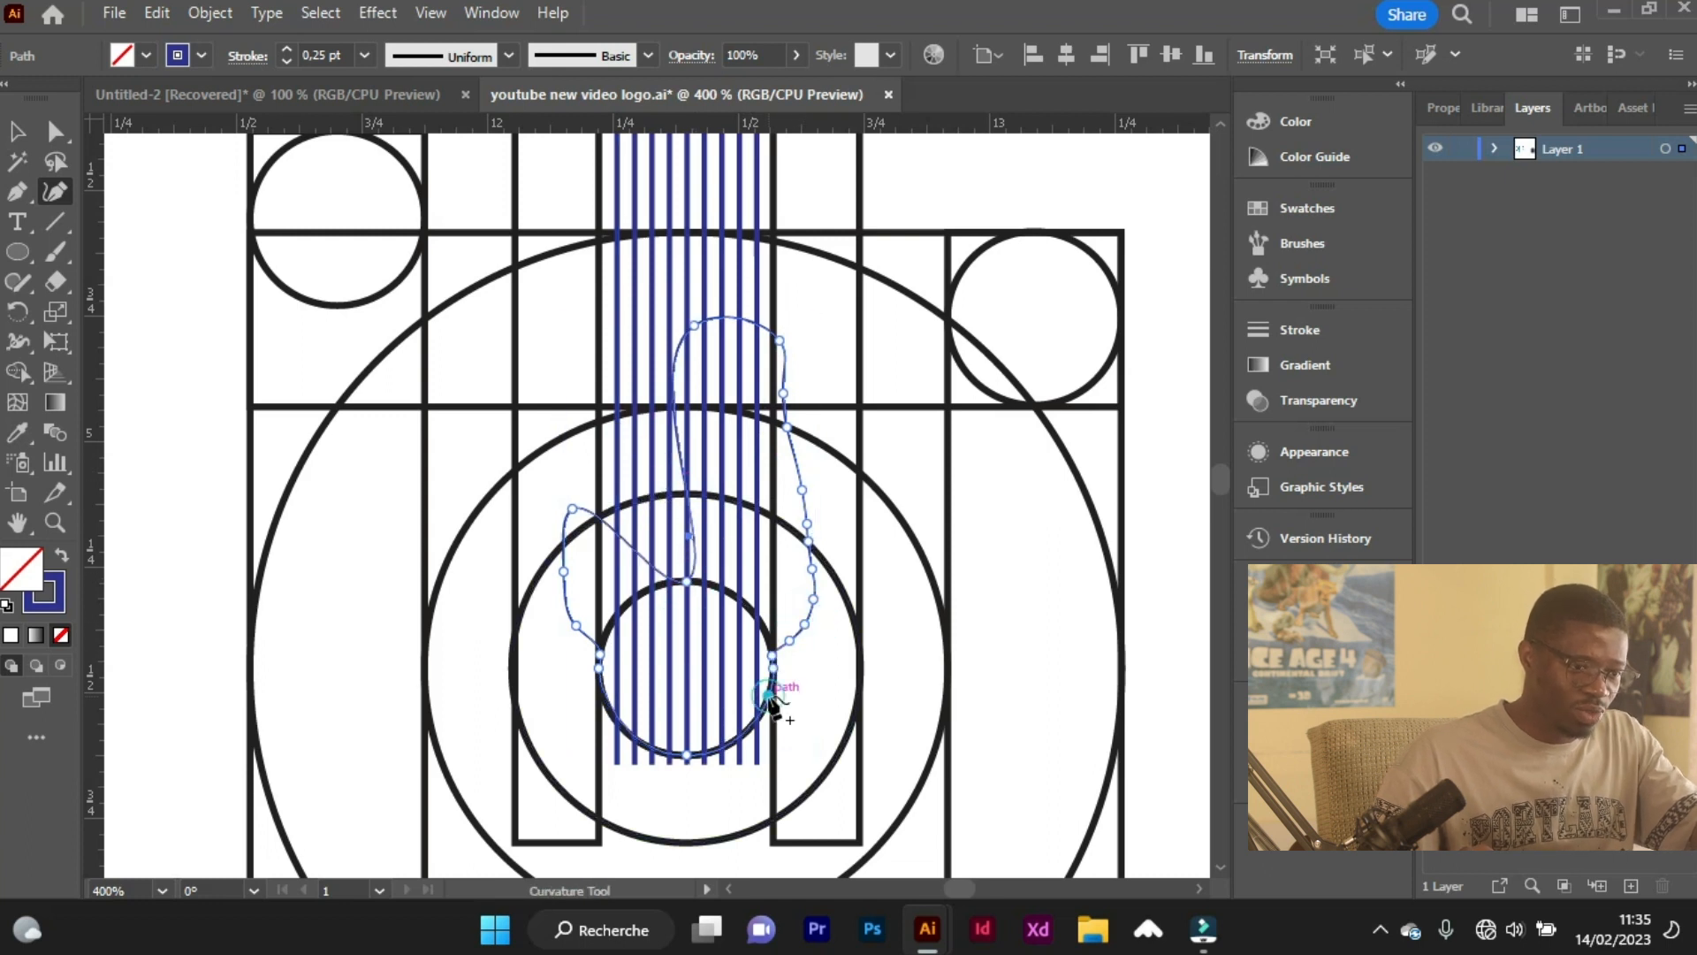
scroll(795, 629, "up", 2)
left_click(793, 636)
left_click_drag(832, 563, 874, 583)
left_click_drag(871, 439, 872, 435)
Raise the shape's left side and top above the stripes so the rounded outline encloses all of them.
left_click_drag(575, 527, 406, 211)
scroll(525, 403, "up", 2)
scroll(526, 405, "down", 4)
scroll(607, 296, "down", 2)
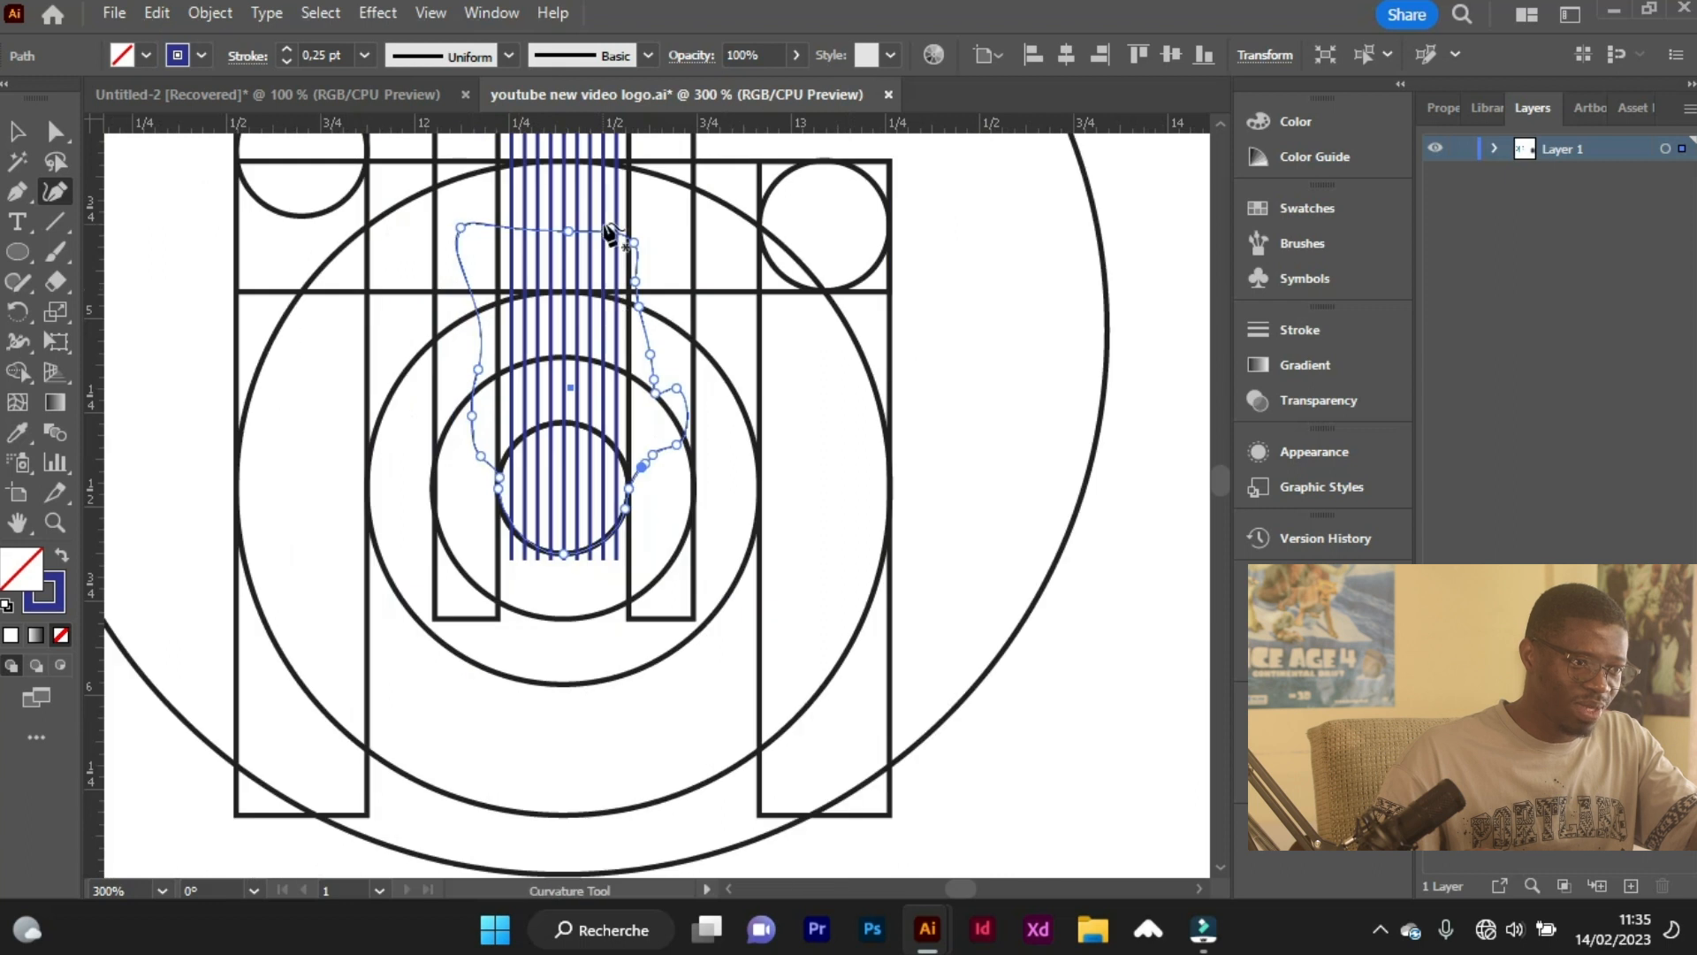
left_click_drag(569, 478, 650, 347)
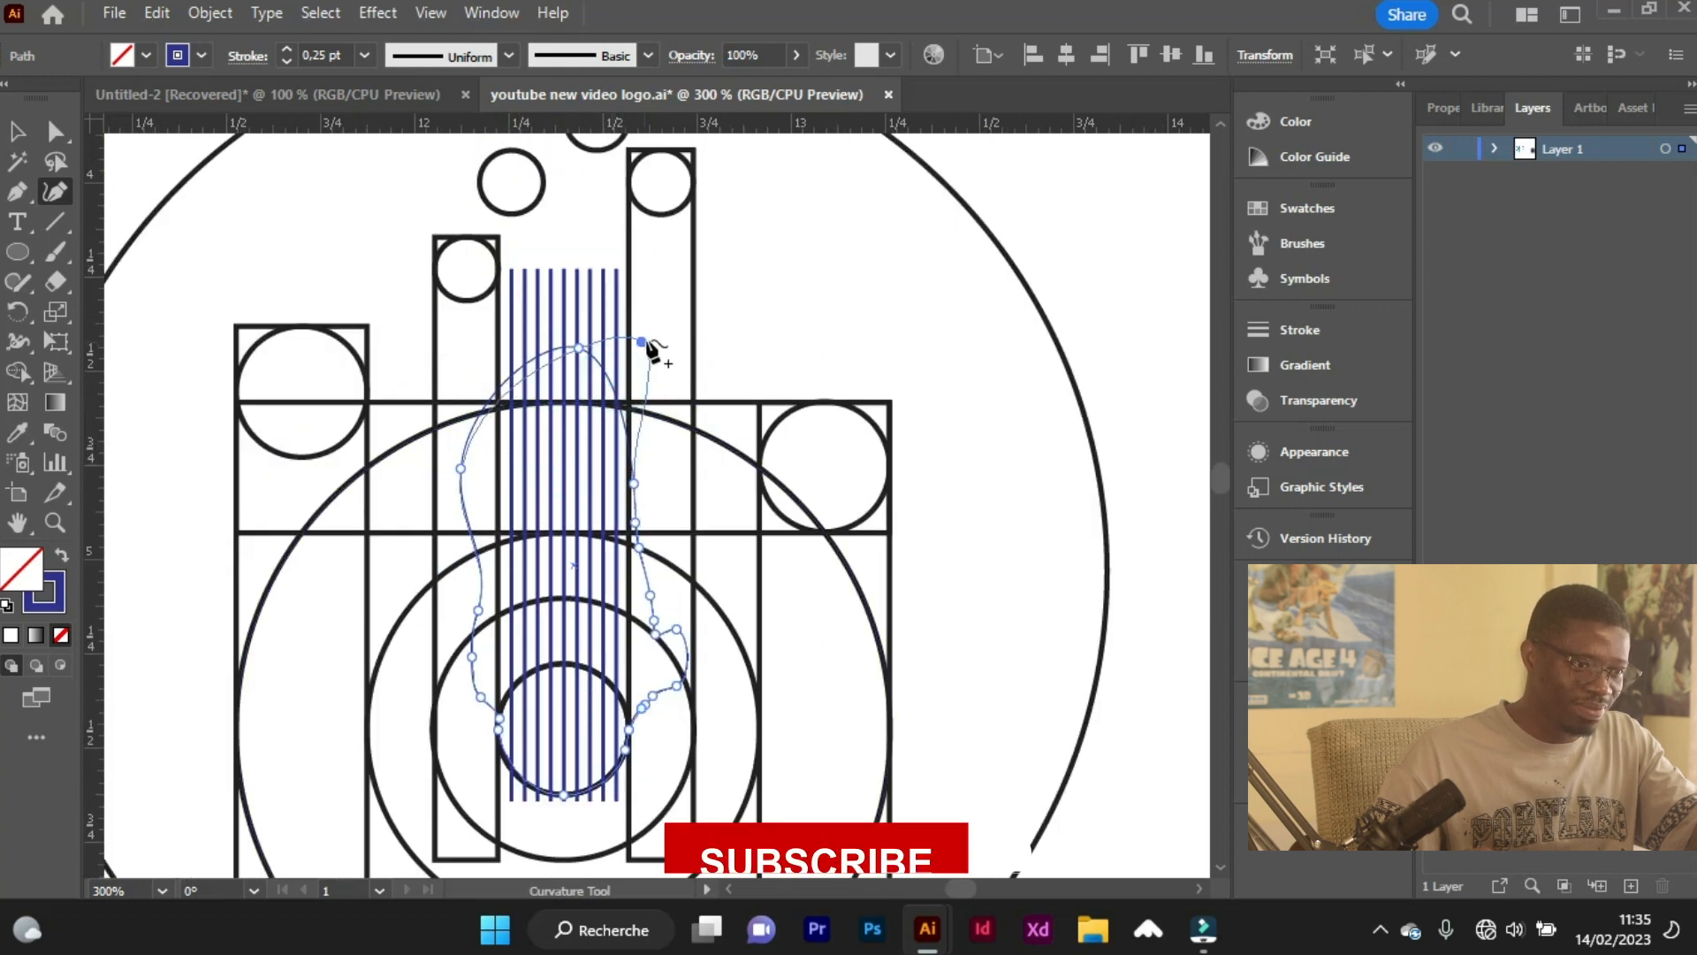
left_click_drag(488, 400, 635, 245)
left_click_drag(490, 313, 471, 271)
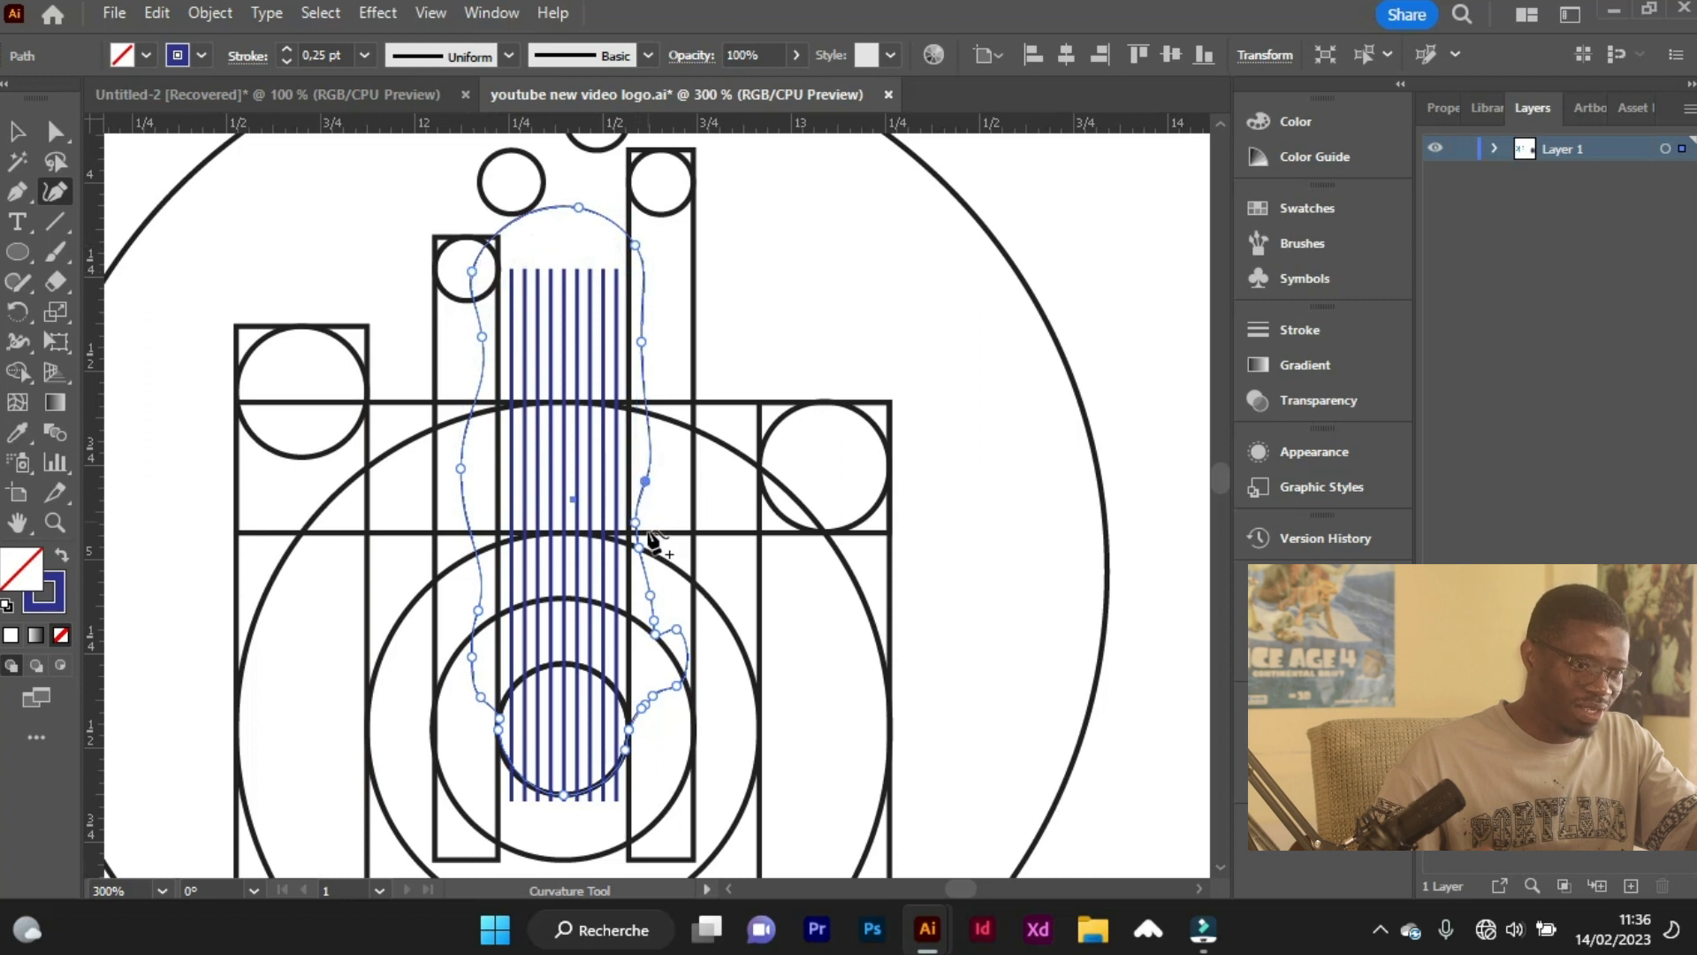
Set the curved outline's stroke to 0 pt and make it a clipping mask for the blended stripes.
left_click(288, 59)
key("v")
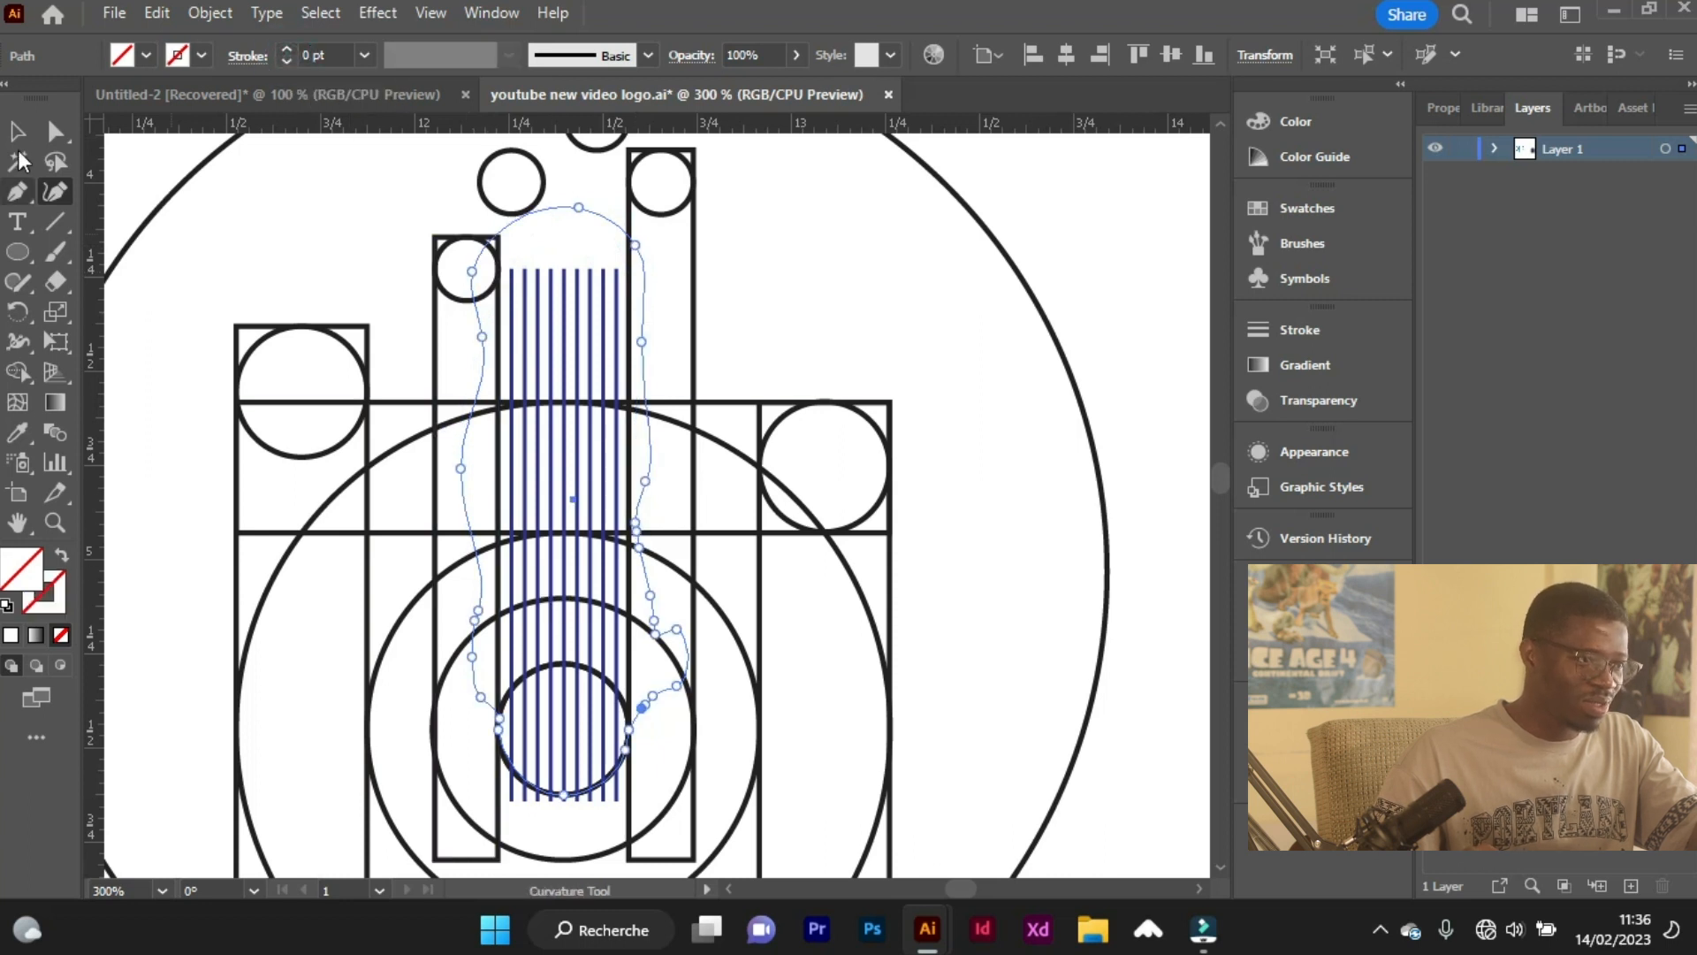
scroll(609, 846, "up", 1)
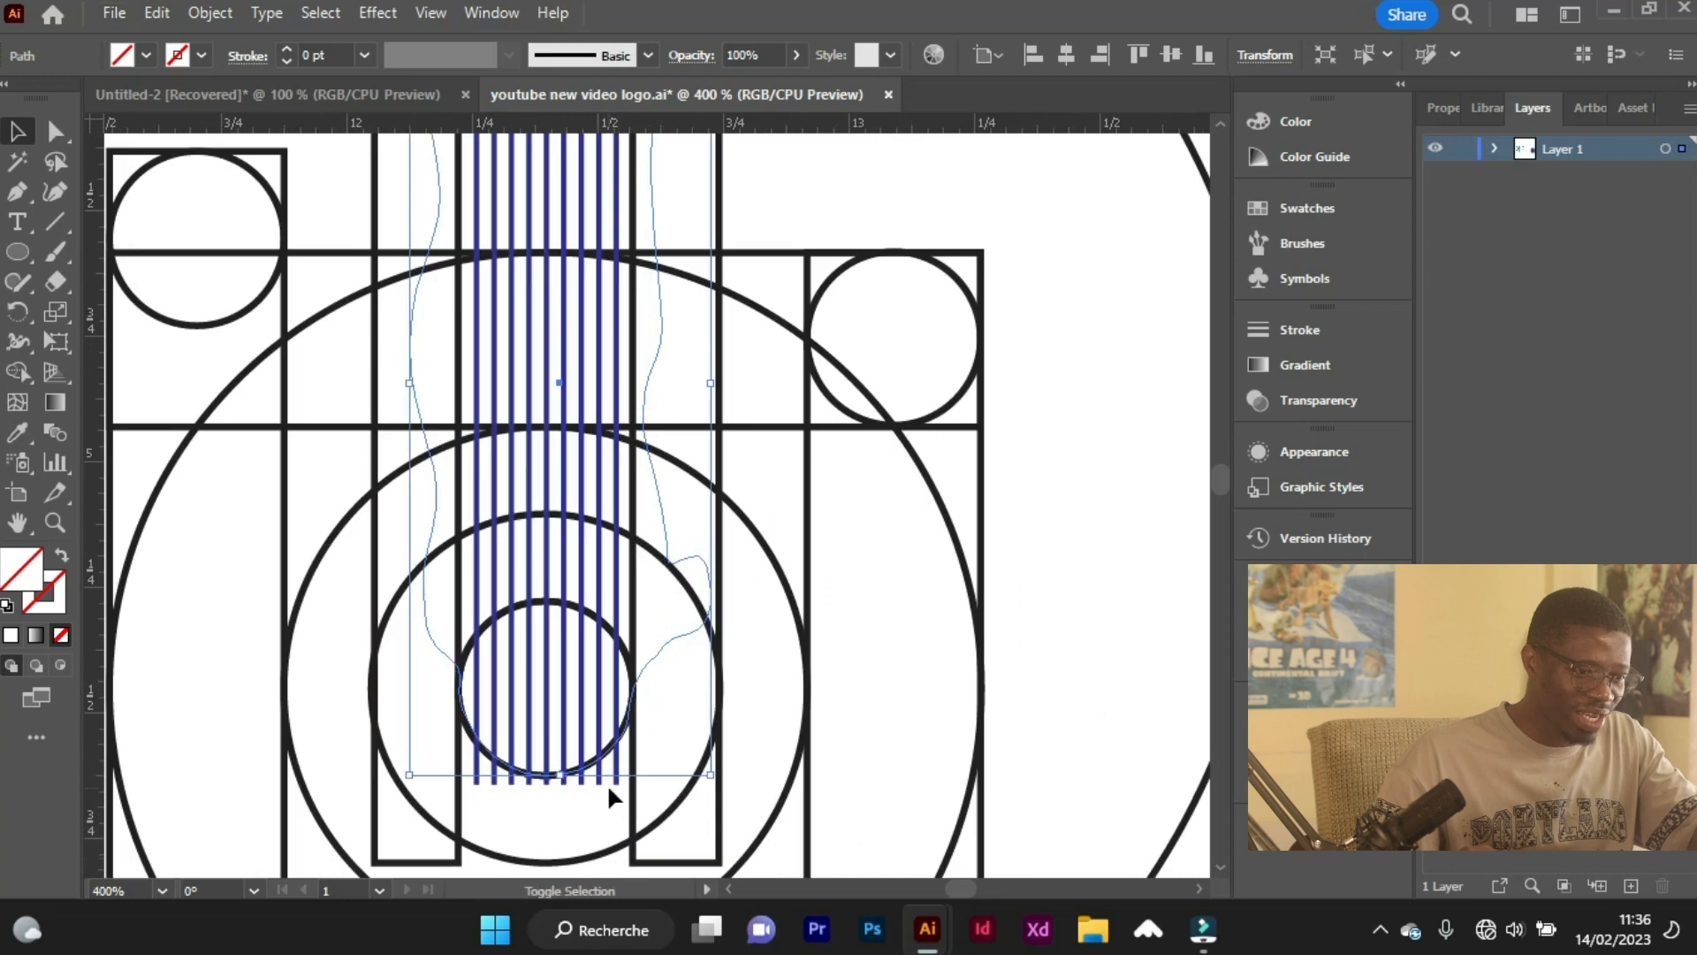
left_click(619, 786, "shift")
right_click(617, 784)
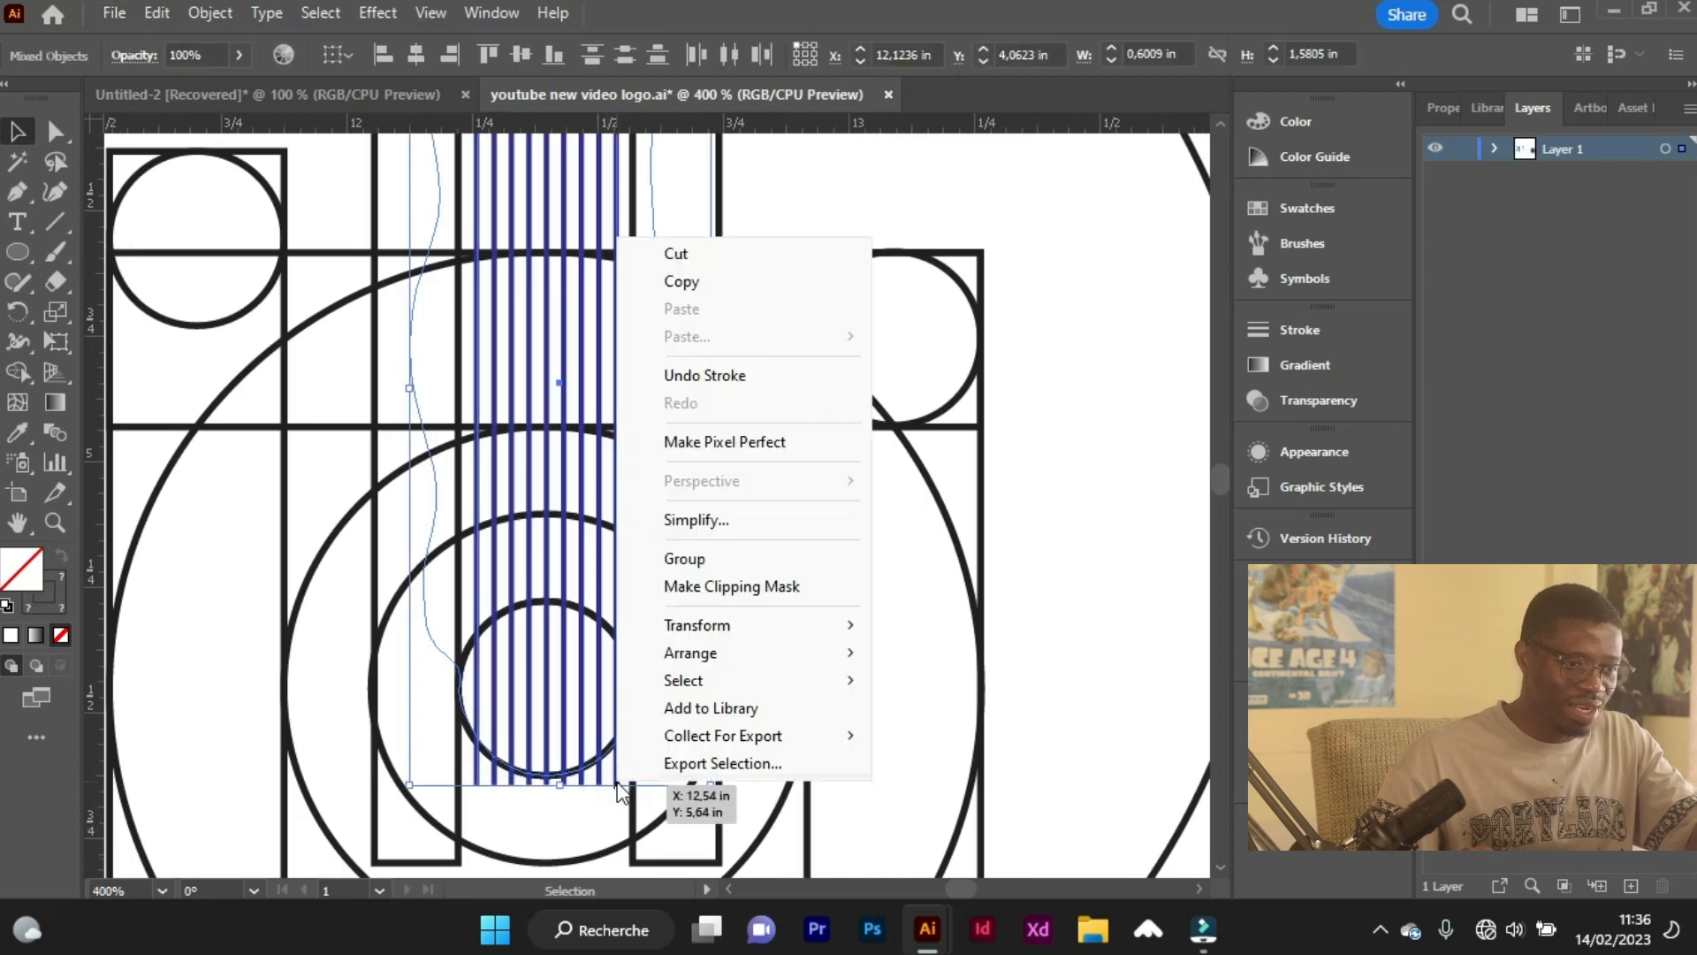
left_click(691, 587)
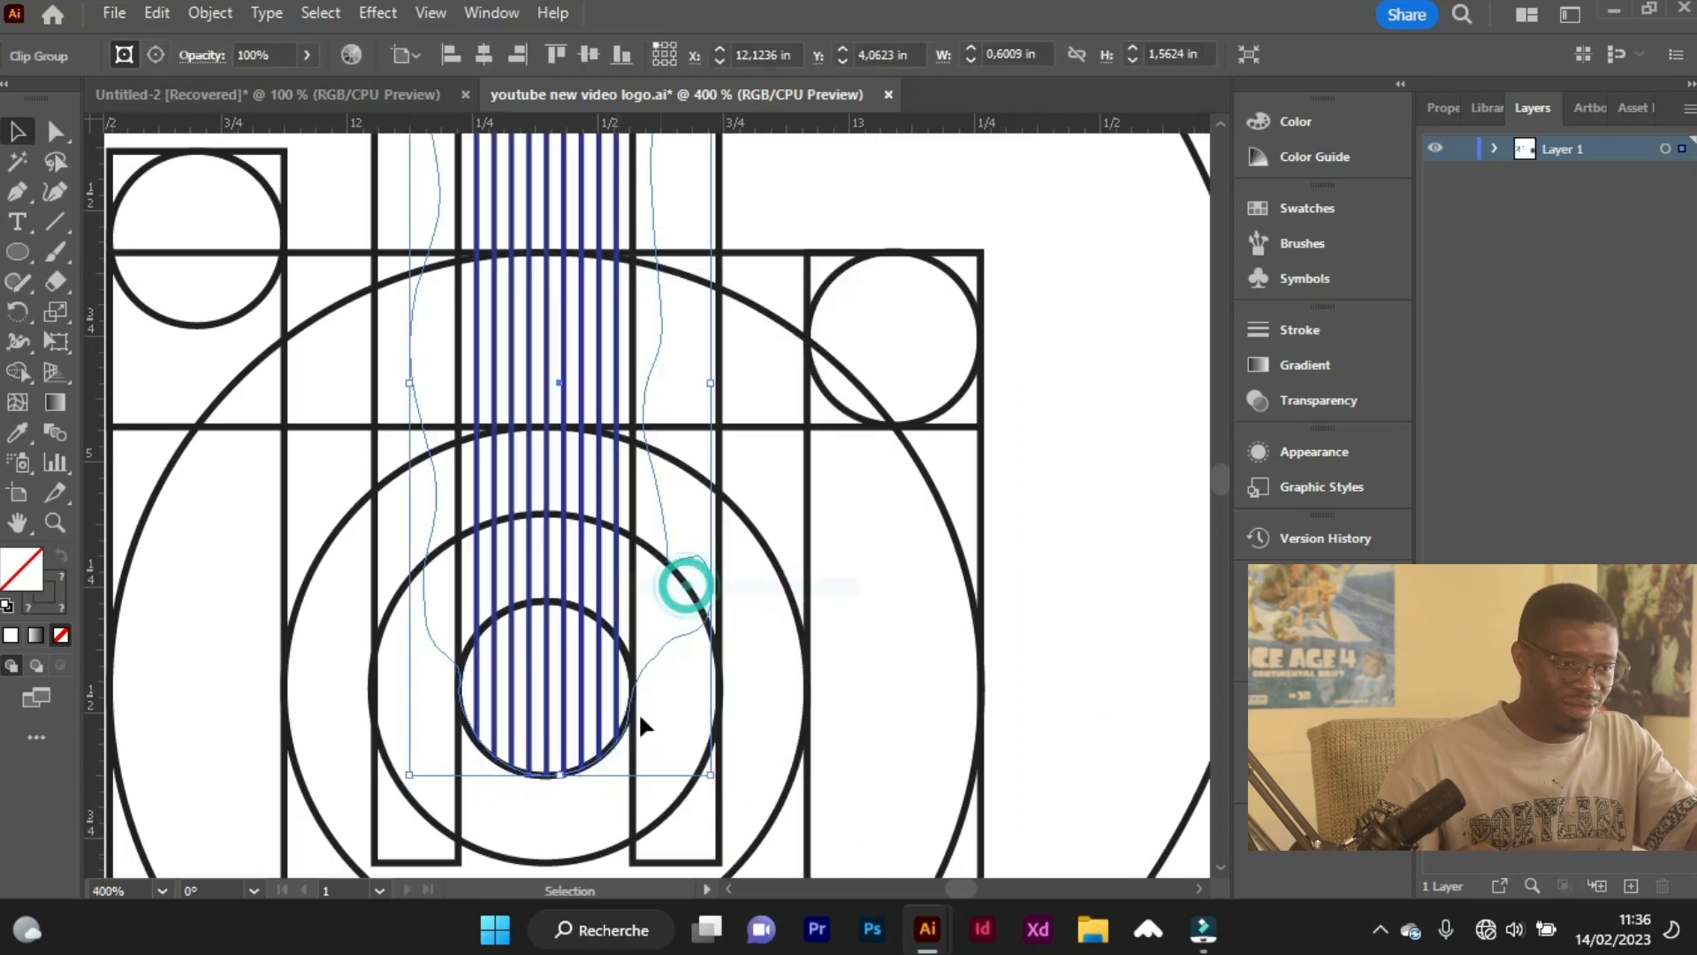
Nudge the clipped stripes upward to leave a small gap above the bottom of the smallest circle.
scroll(558, 822, "up", 1, "alt")
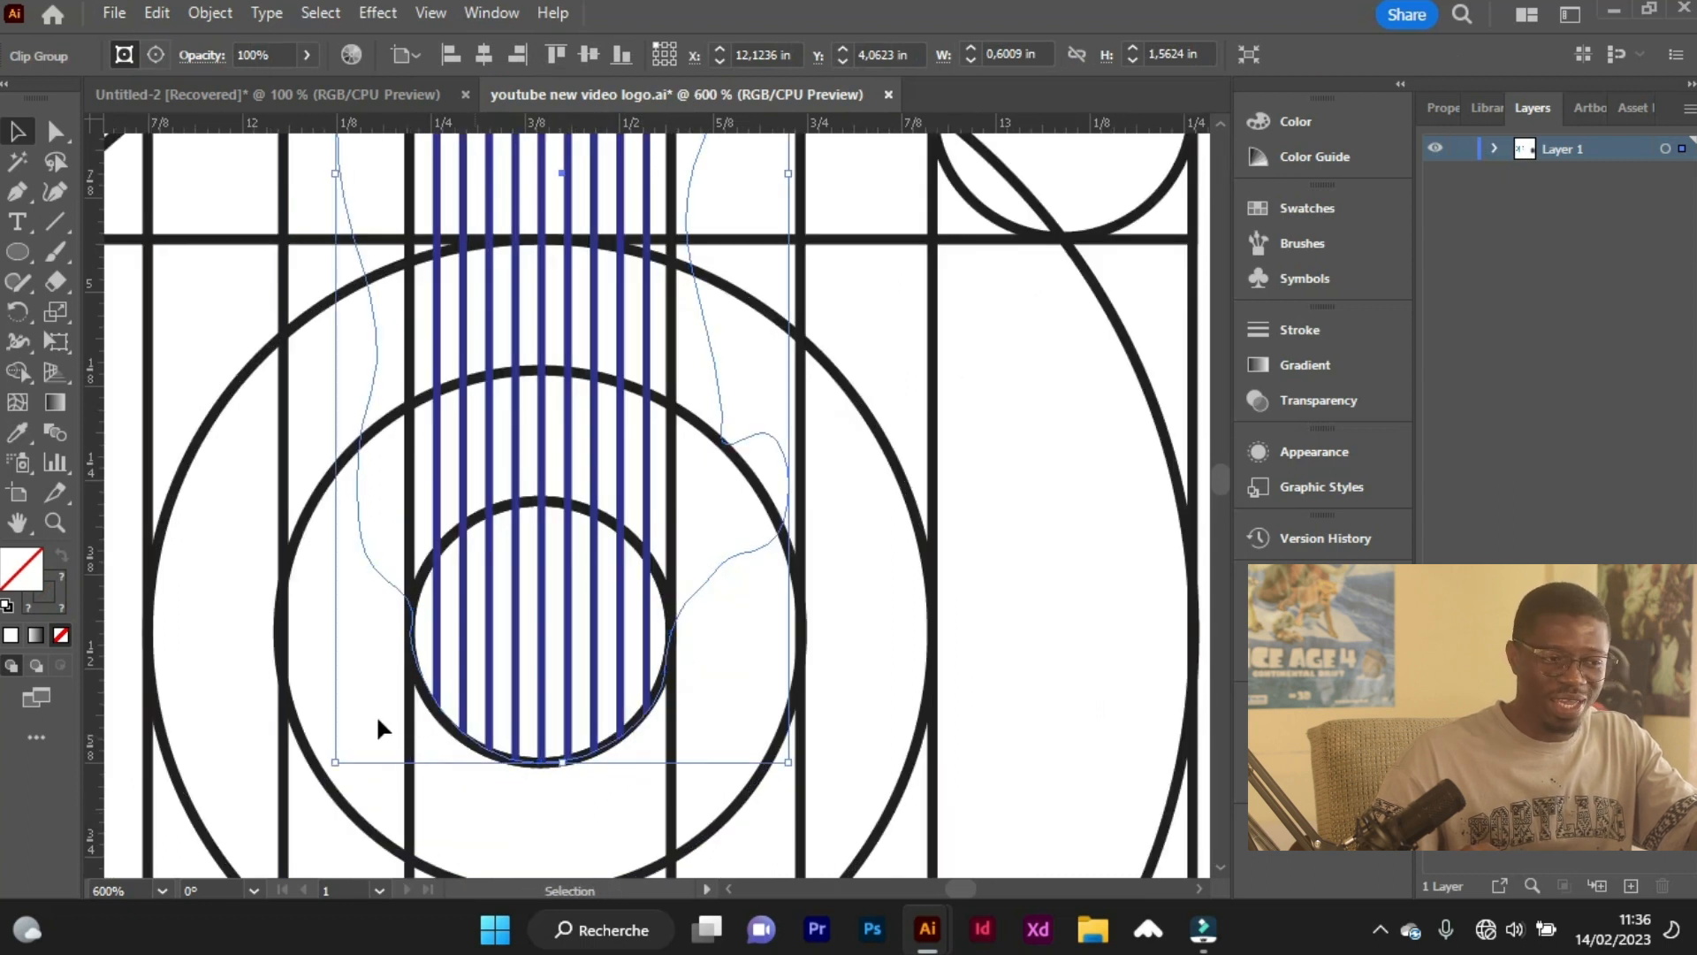
key("Up")
key("Up")
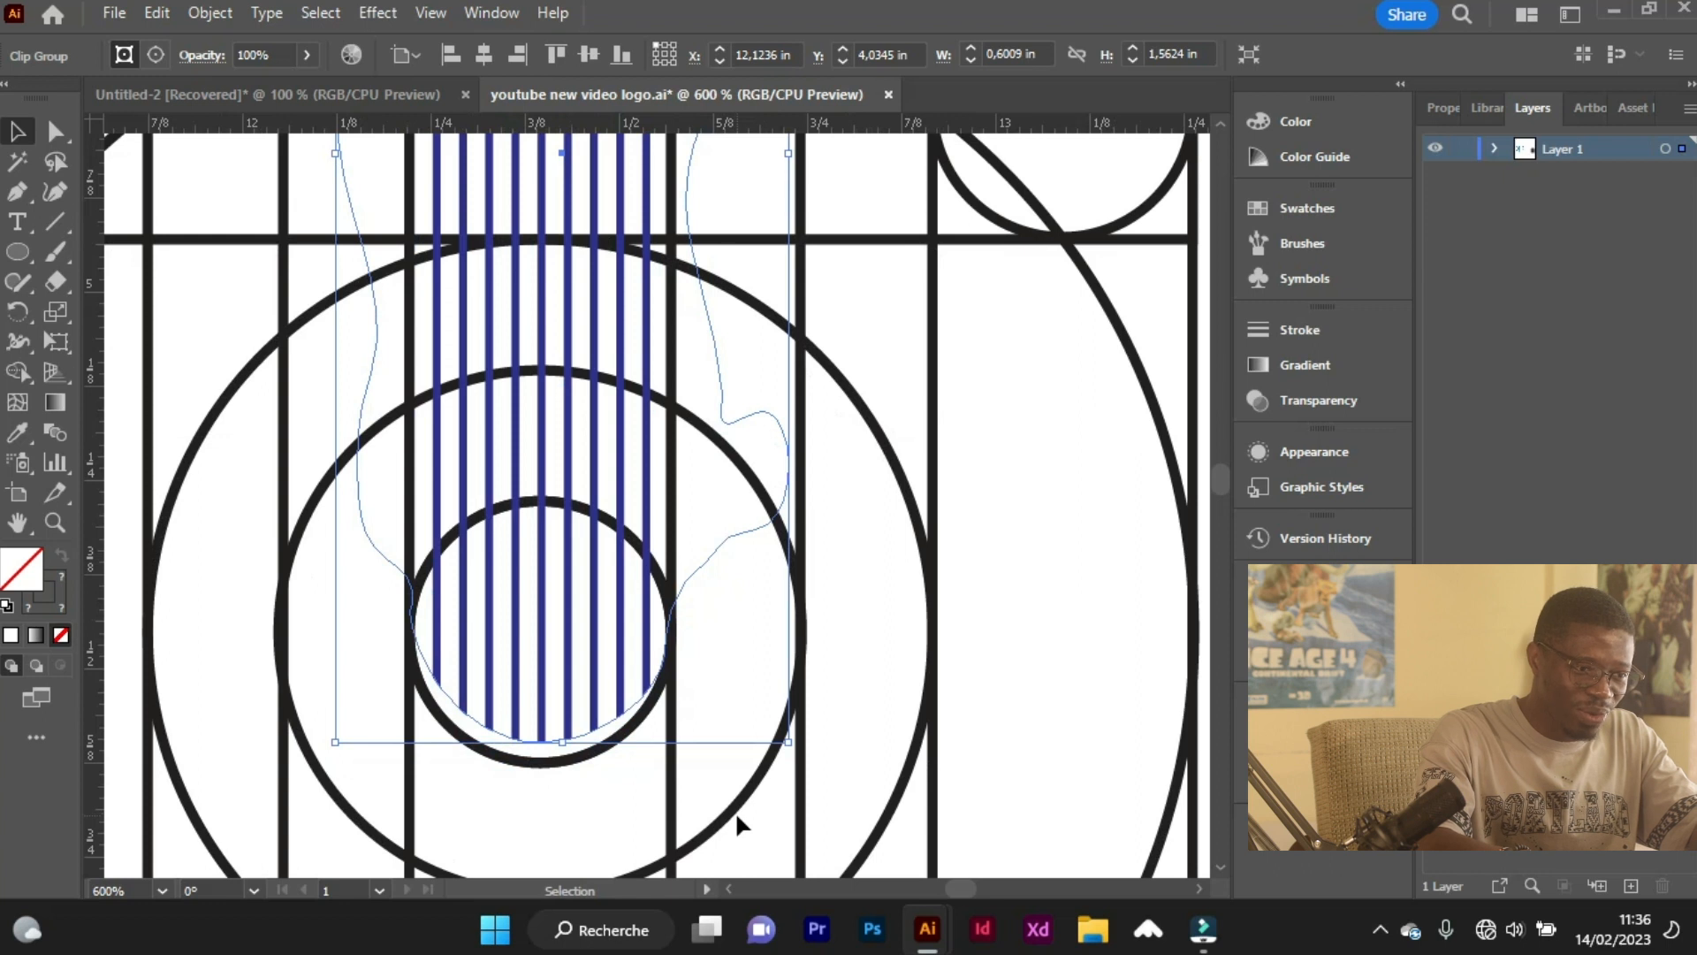
key("Up")
key("a")
scroll(719, 791, "down", 1, "alt")
scroll(719, 792, "down", 2, "alt")
key("v")
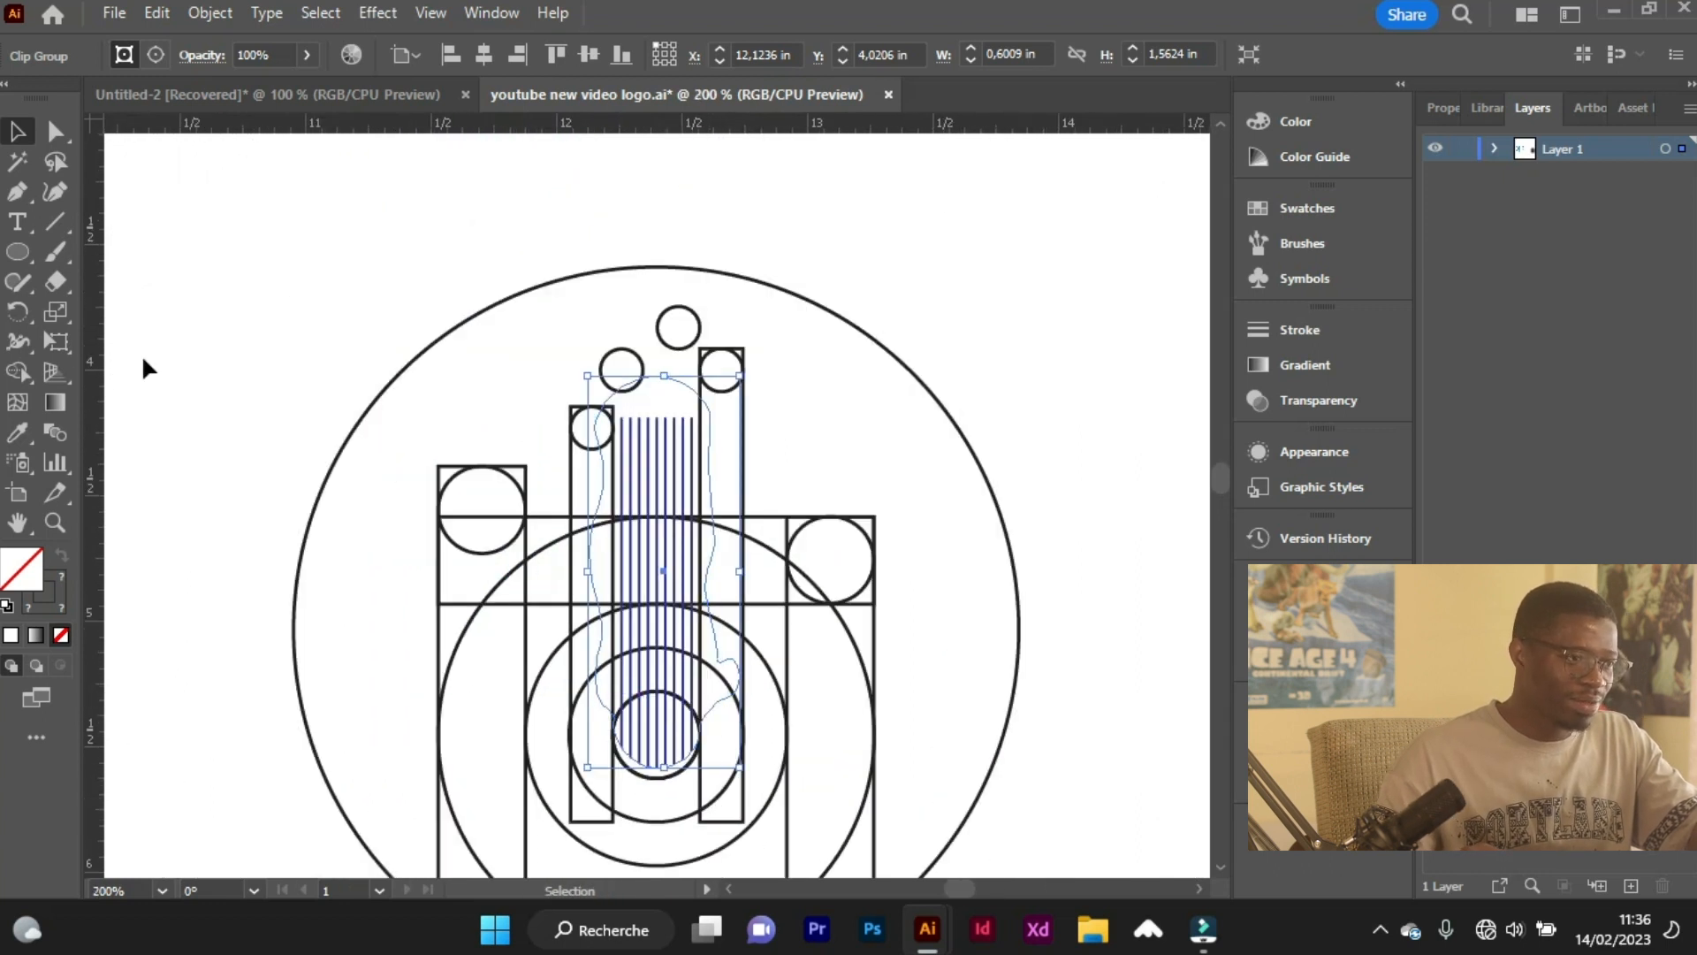
Compare the emblem construction and its clipped stripes with the reference university logo.
left_click(750, 645)
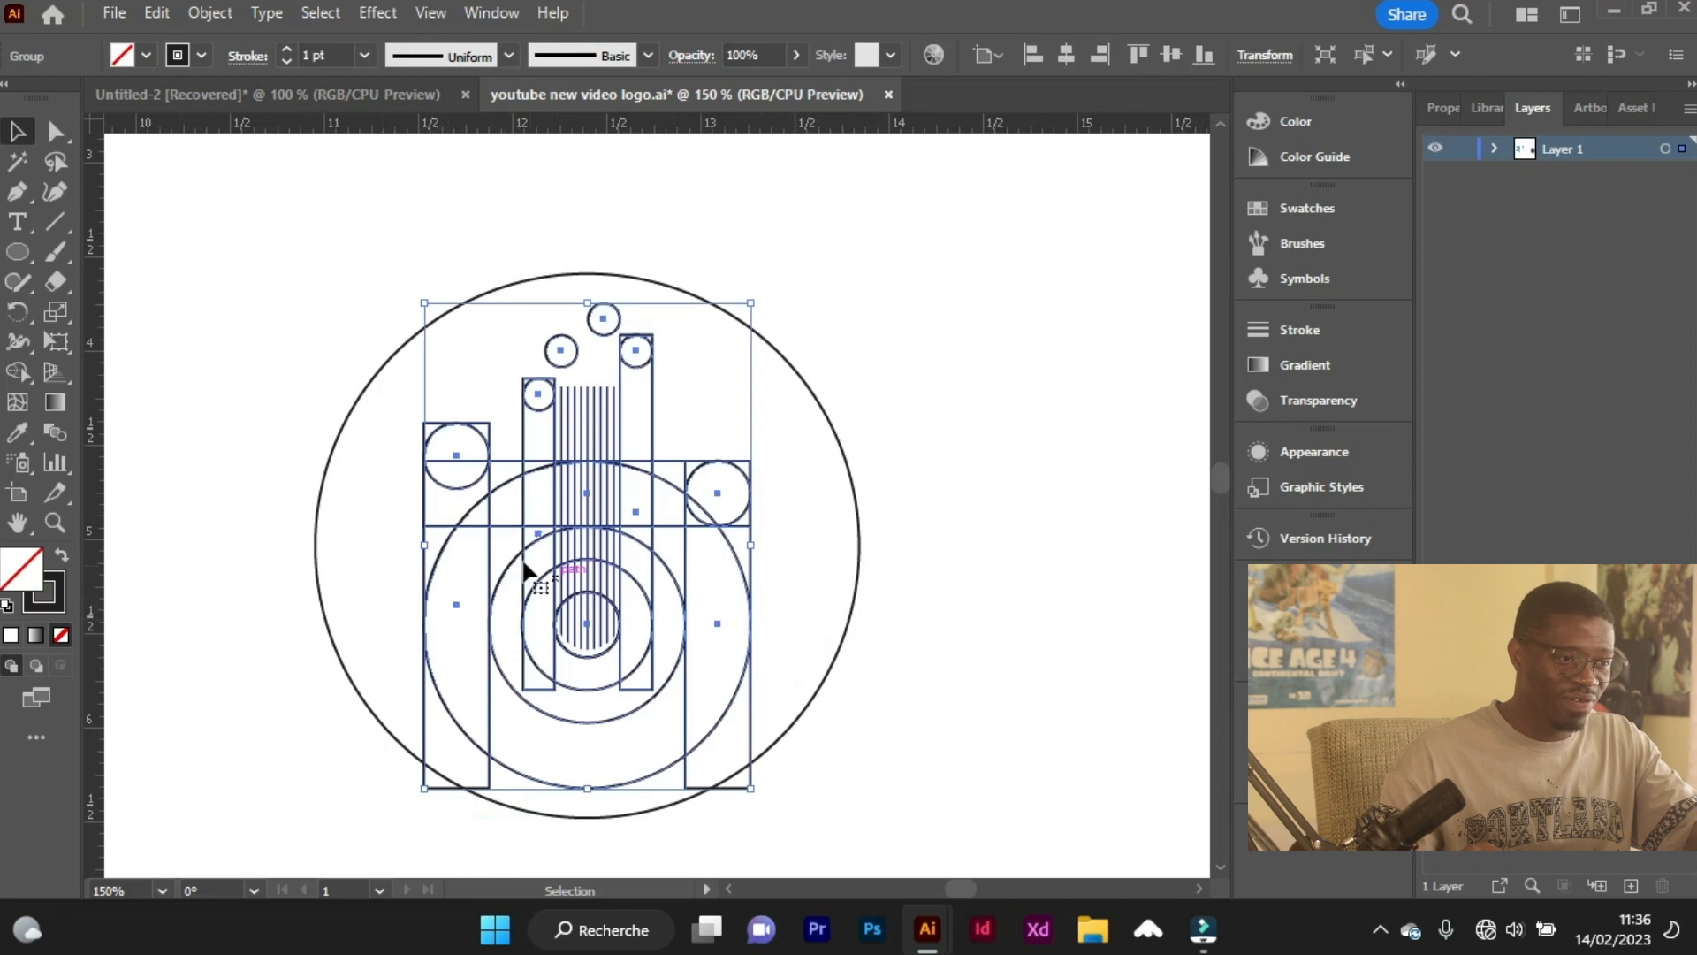
key("a")
scroll(526, 573, "down", 2, "alt")
scroll(424, 549, "left", 5)
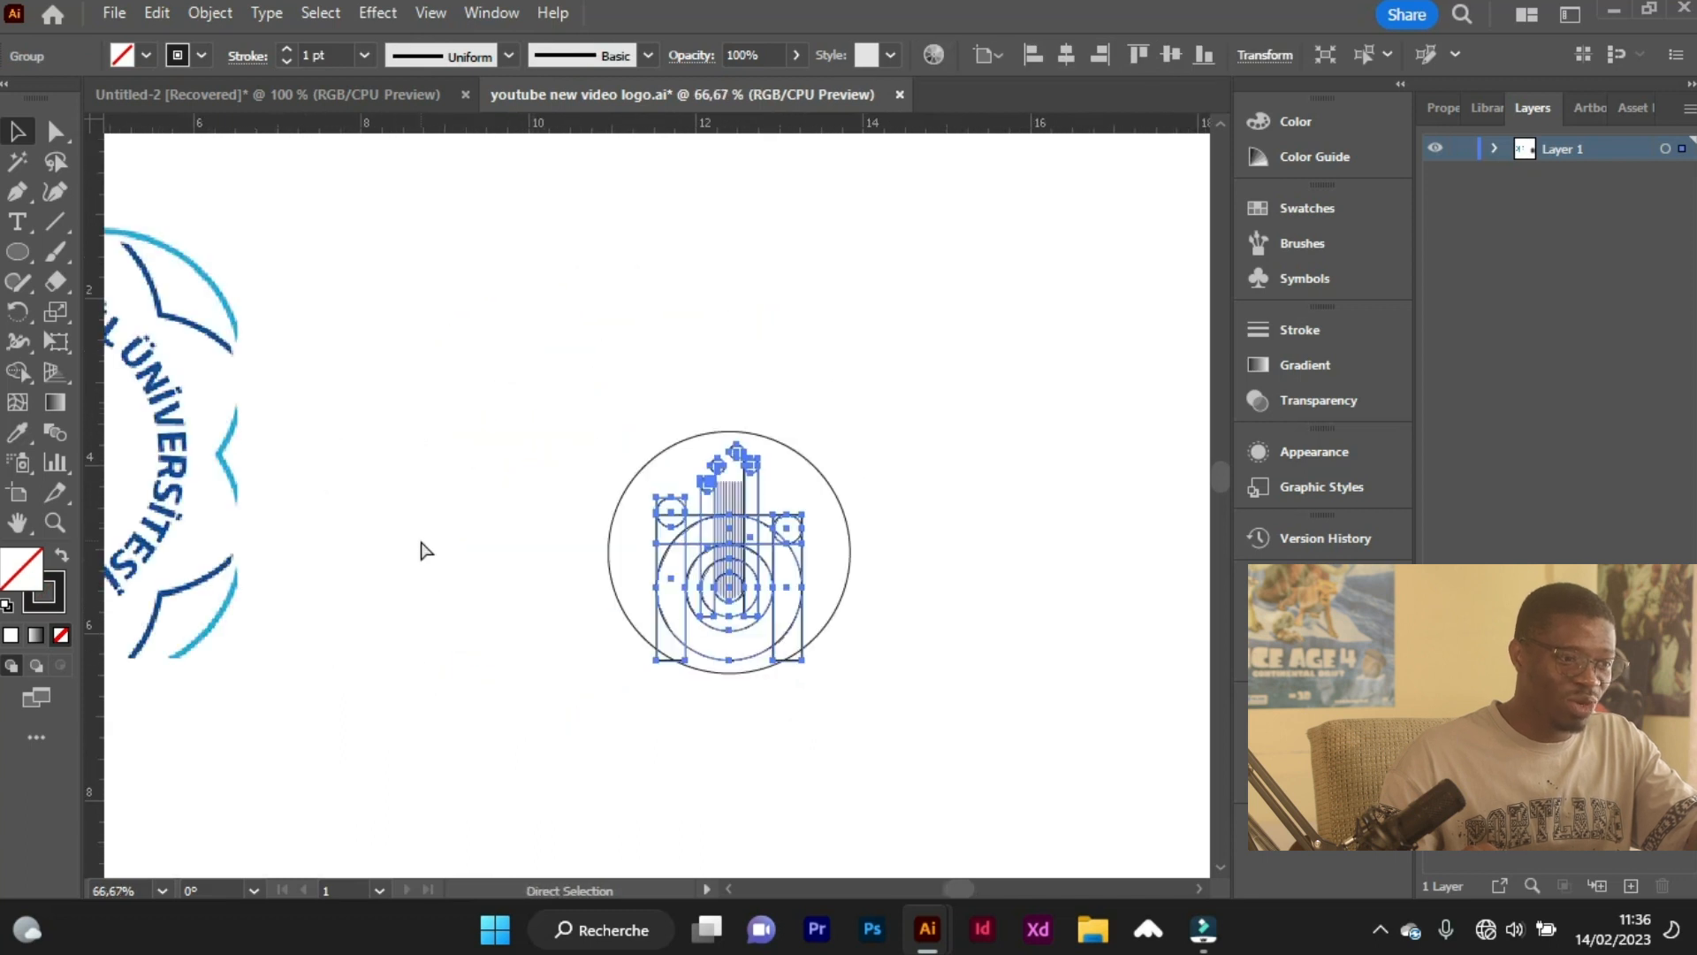
scroll(881, 571, "down", 1, "alt")
scroll(1020, 614, "up", 3, "alt")
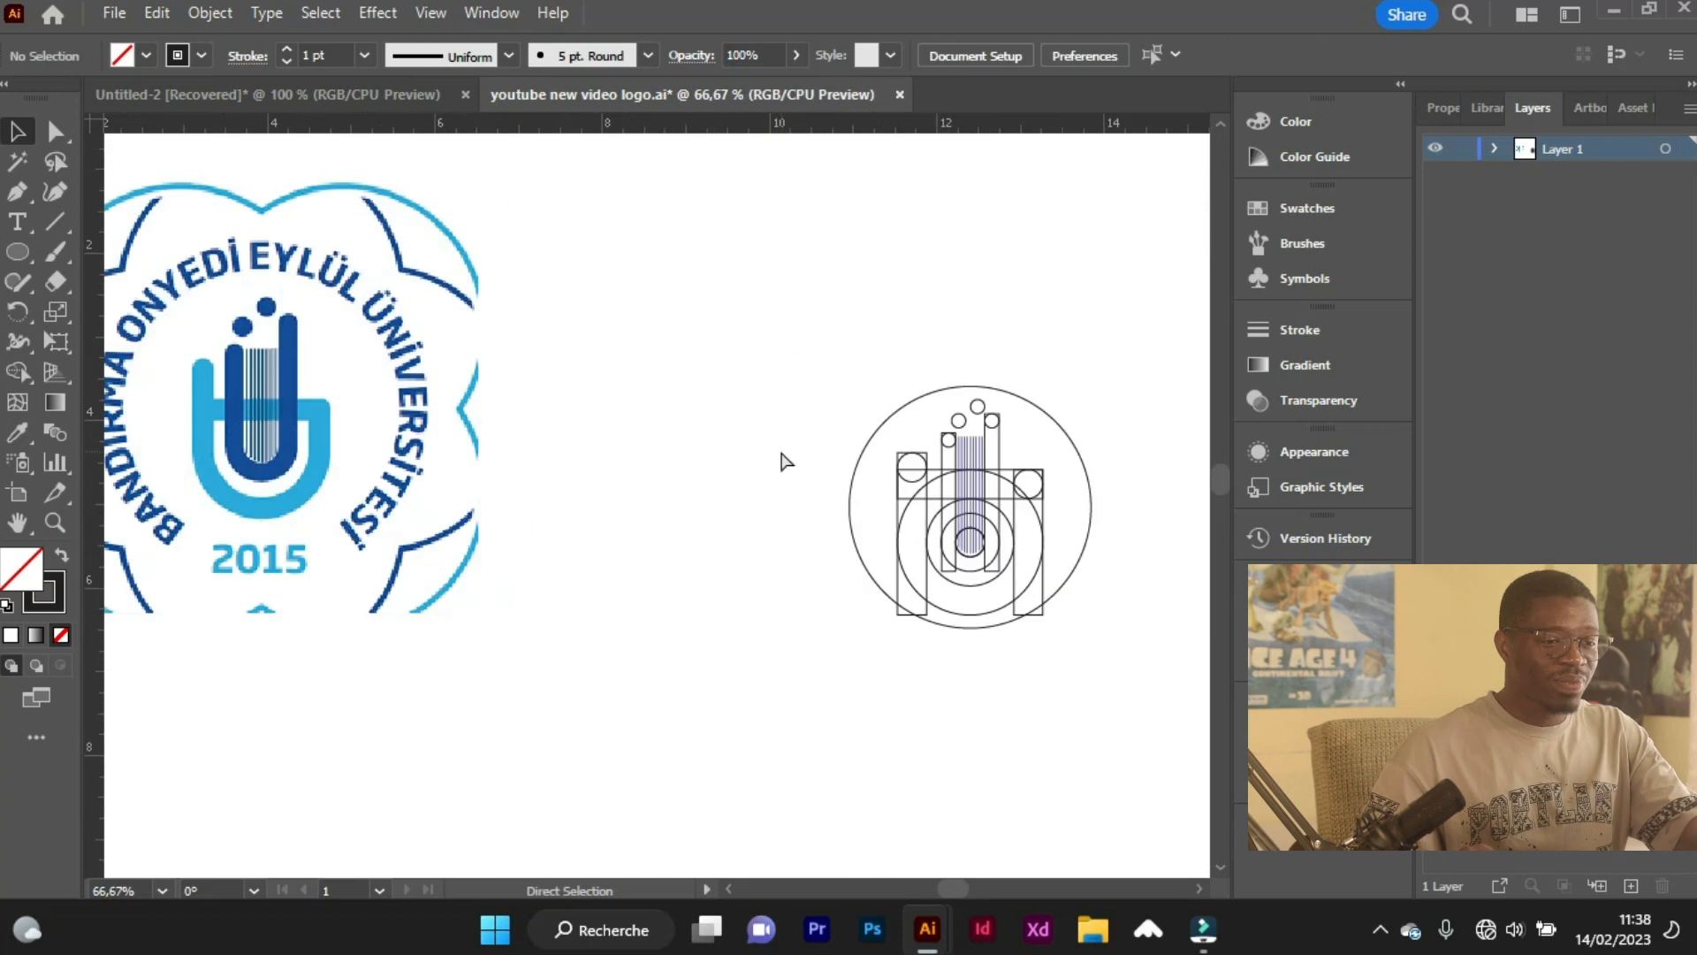
scroll(813, 469, "right", 2)
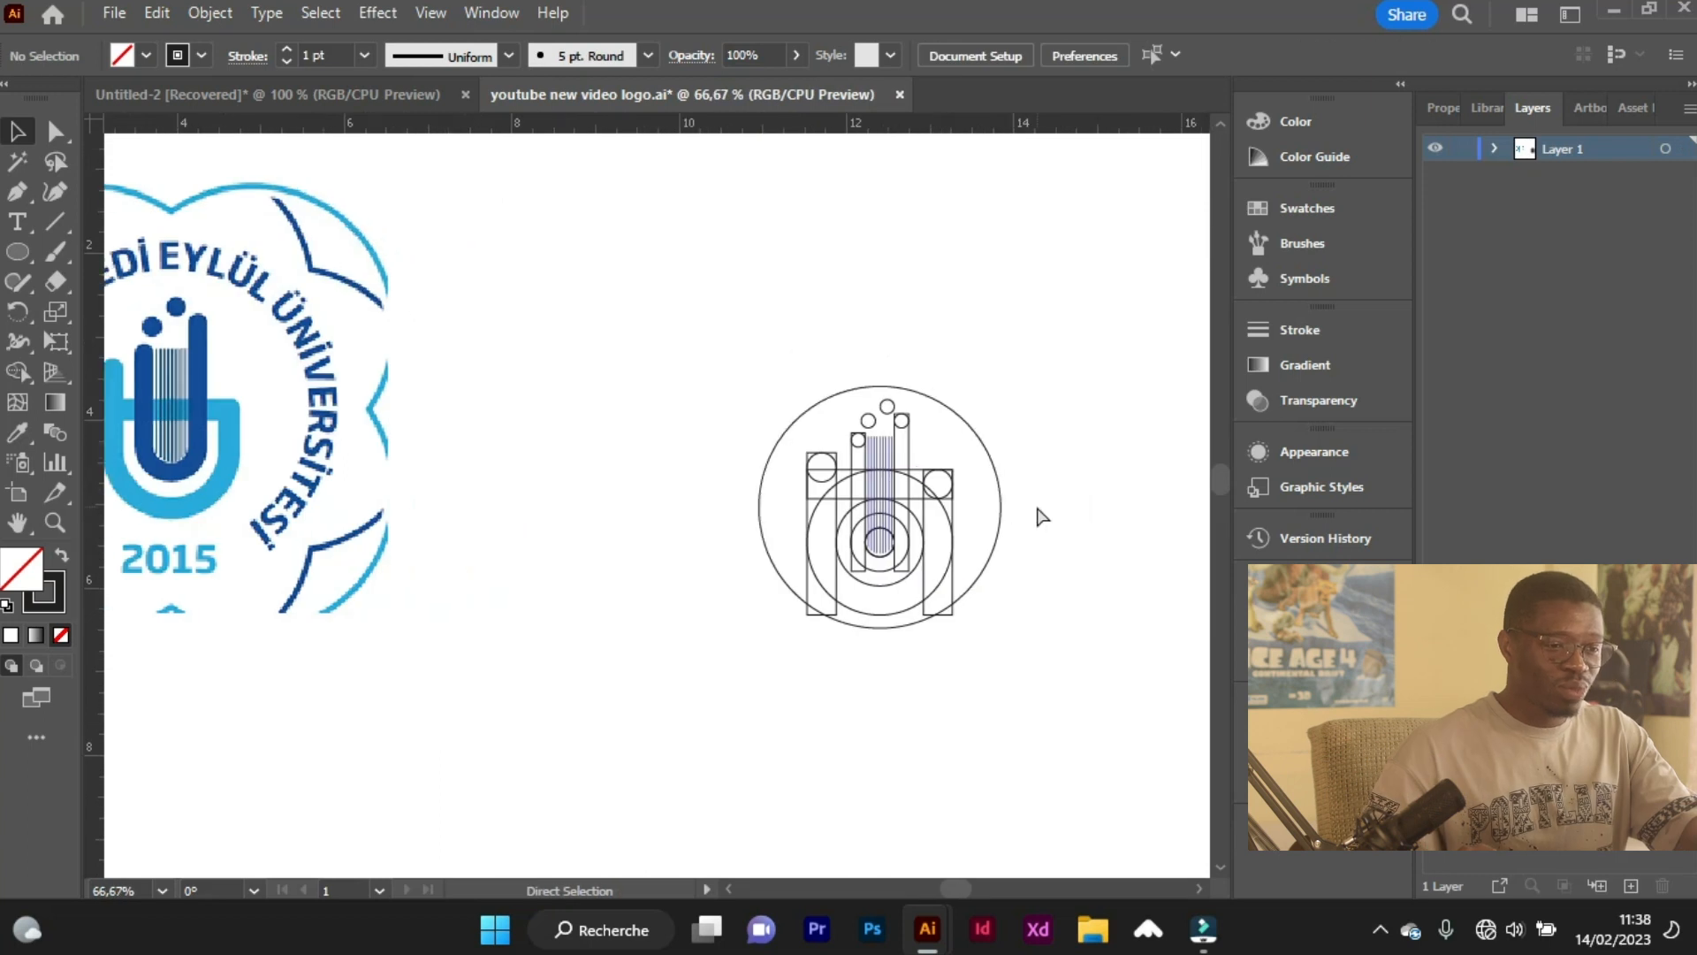
scroll(1026, 511, "up", 1, "alt")
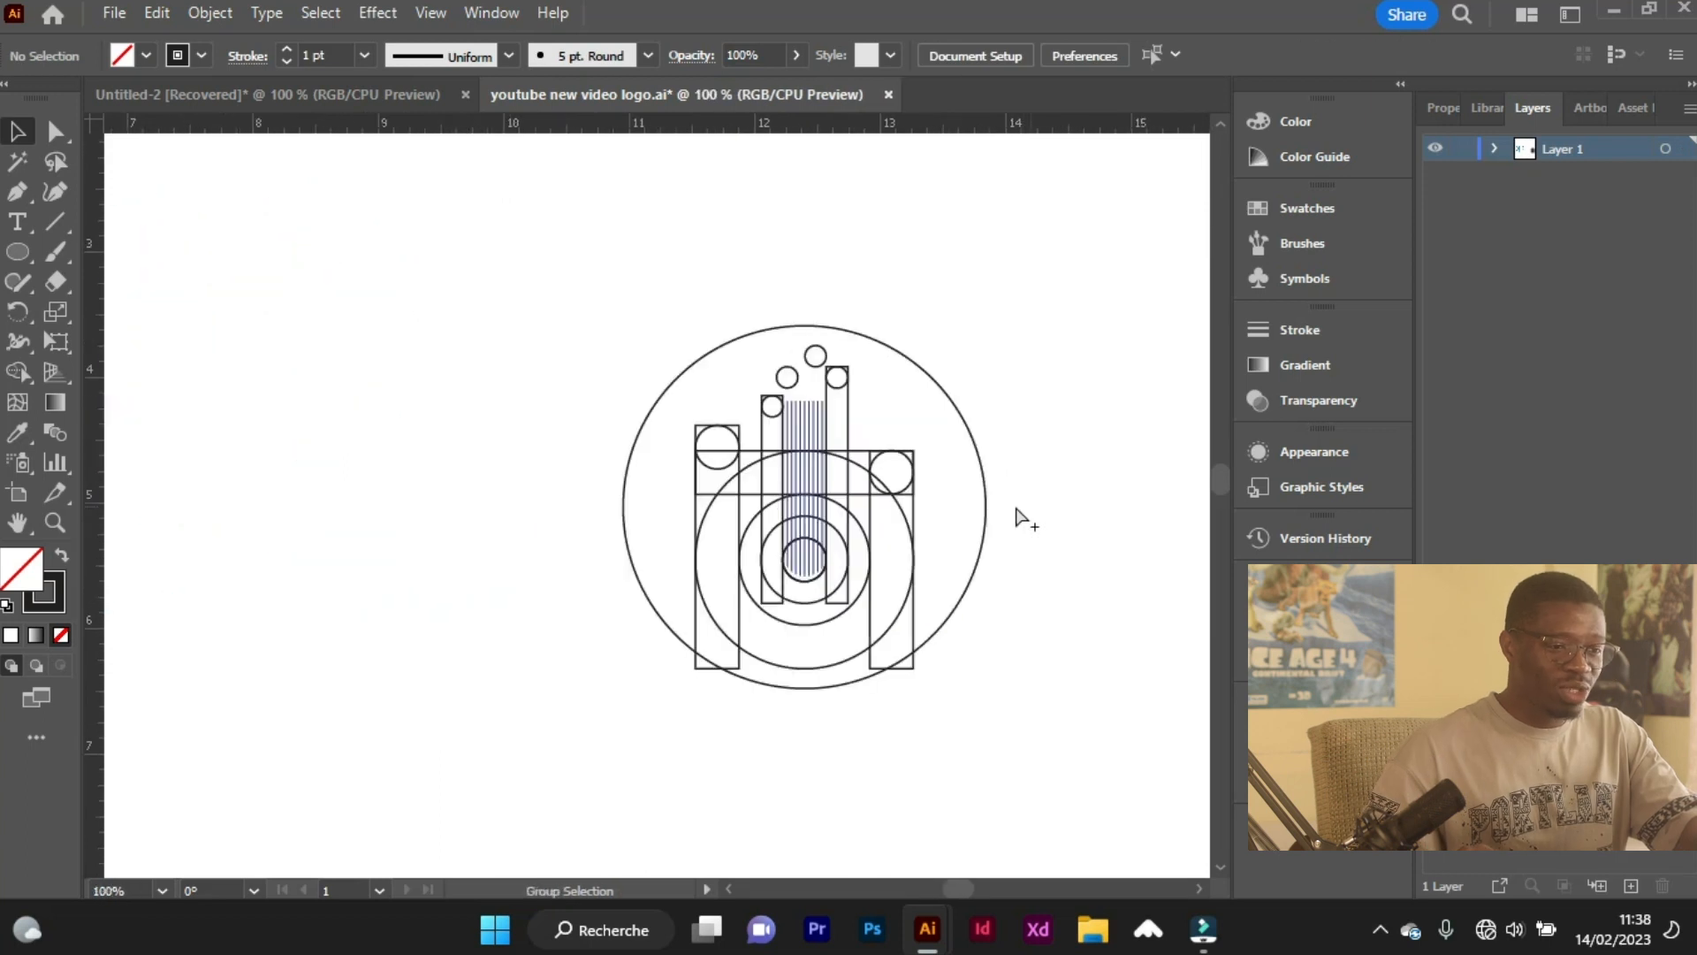
Lock the large outer circle that surrounds the emblem construction.
left_click(983, 553)
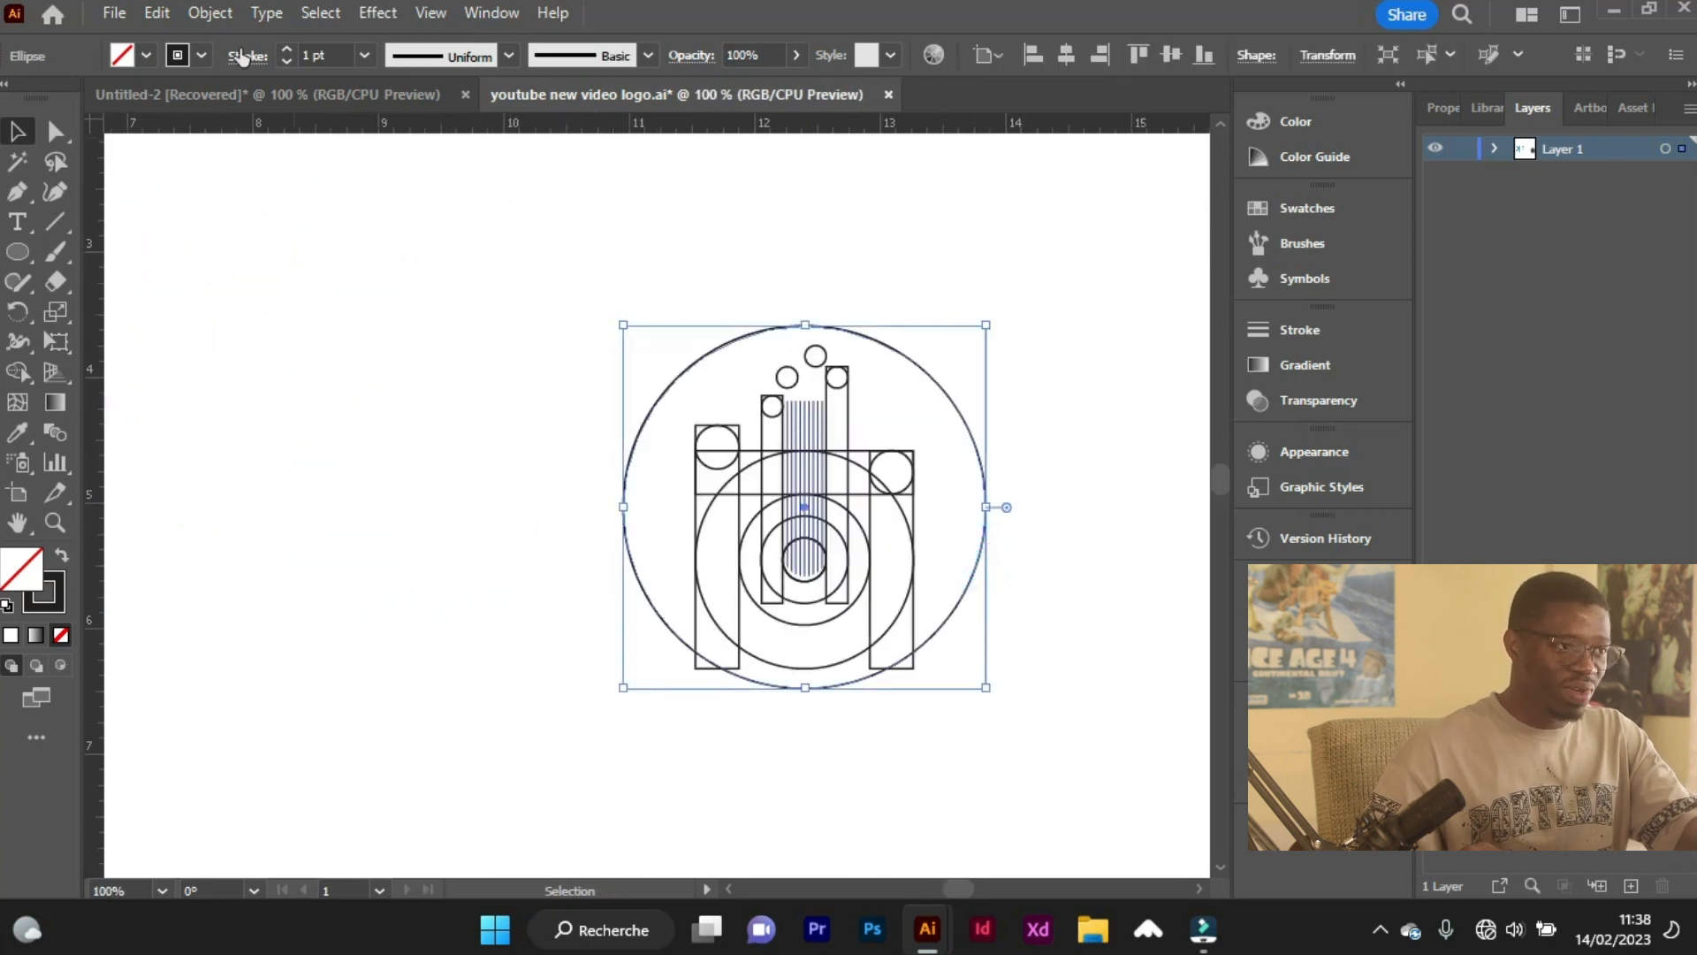
left_click(210, 14)
left_click(388, 210)
left_click(725, 212)
left_click(981, 363)
Set the stroke of all construction circles and rectangles inside the outer circle to 0,5 pt.
left_click_drag(527, 337, 980, 732)
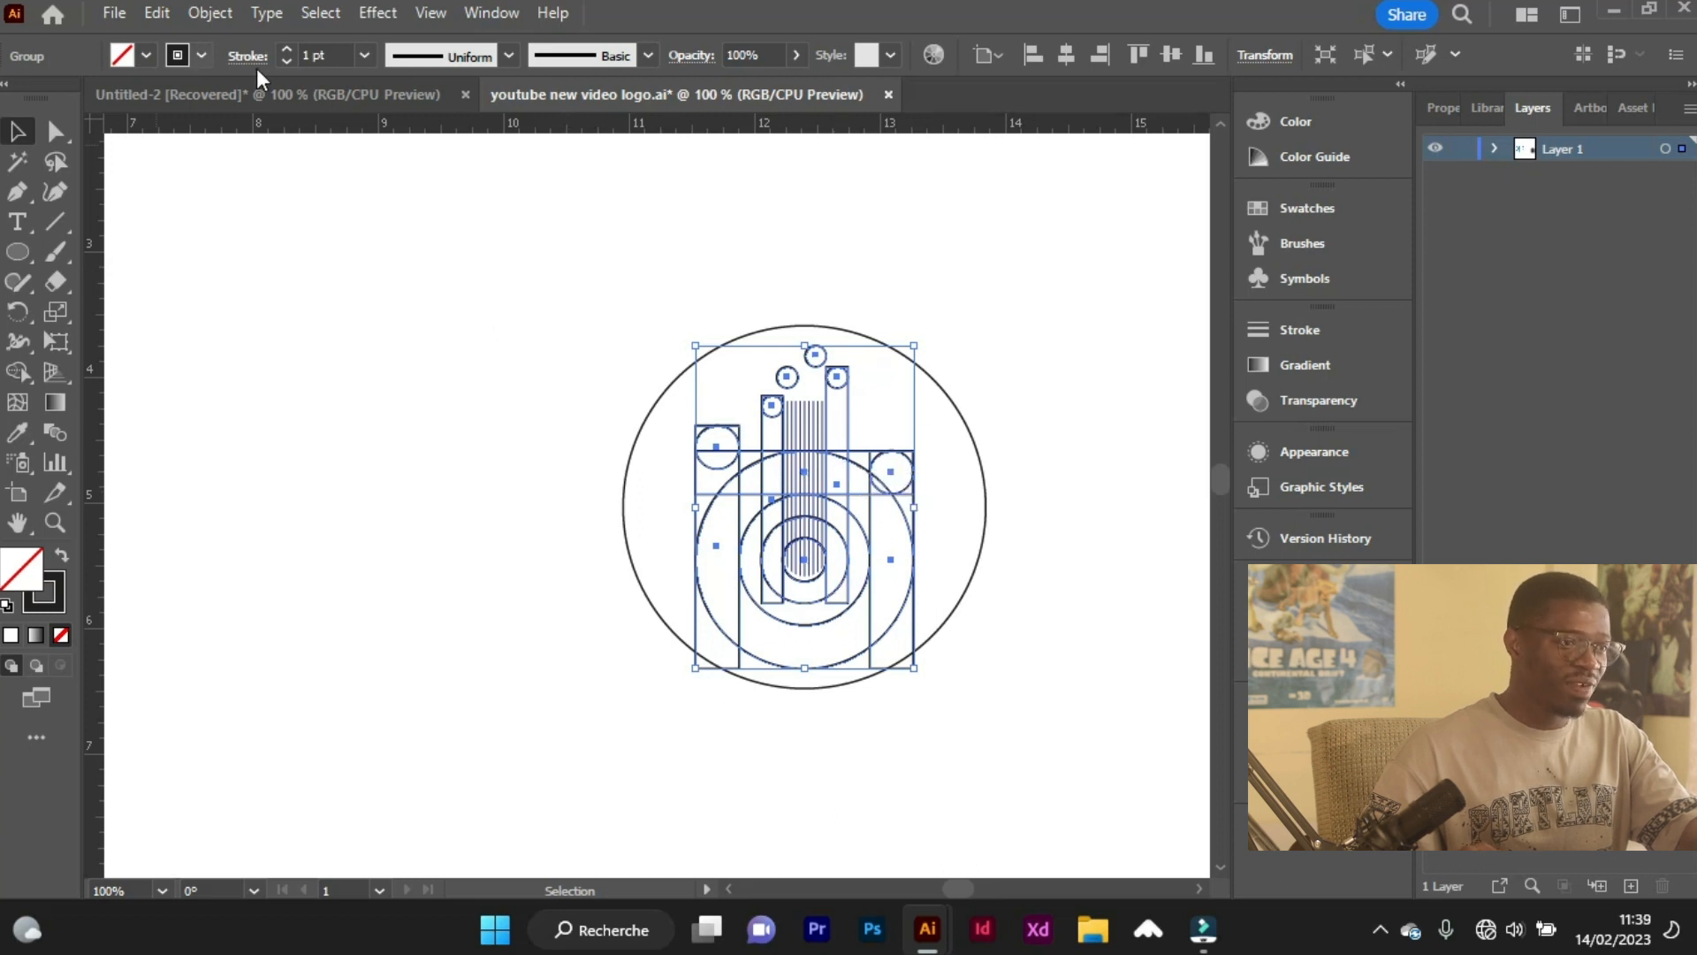
left_click(286, 62)
left_click(286, 62)
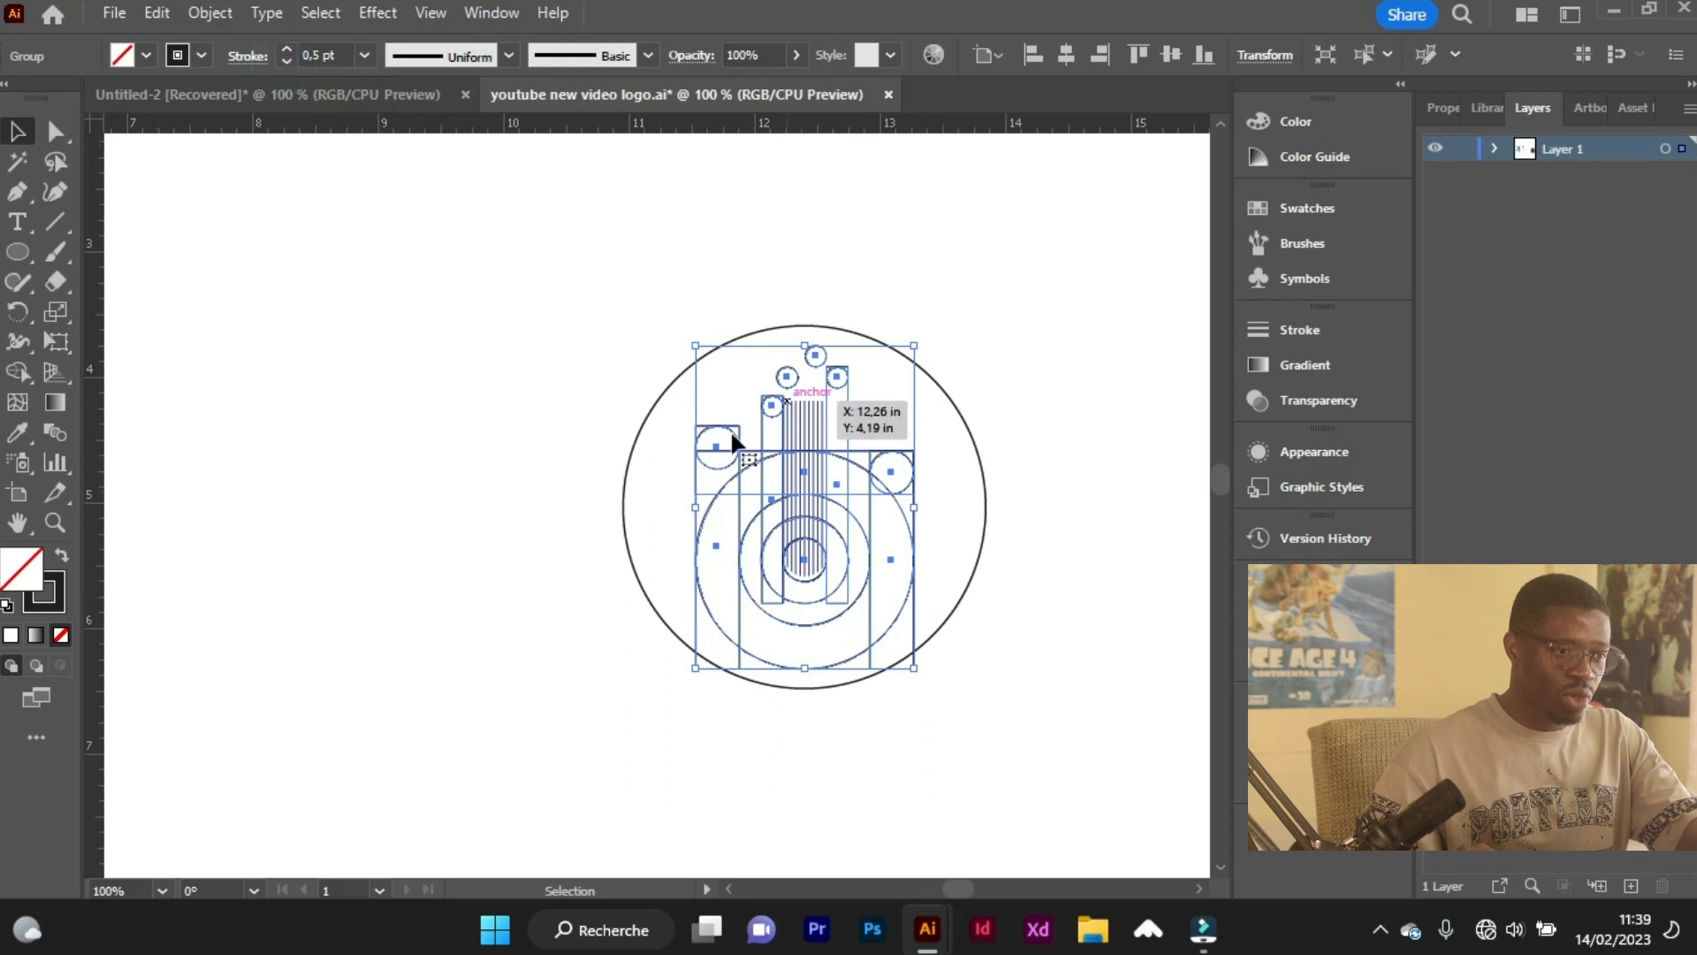
Prepare the Shape Builder tool on the selected construction shapes with a light blue fill and no stroke.
left_click_drag(107, 183, 264, 186)
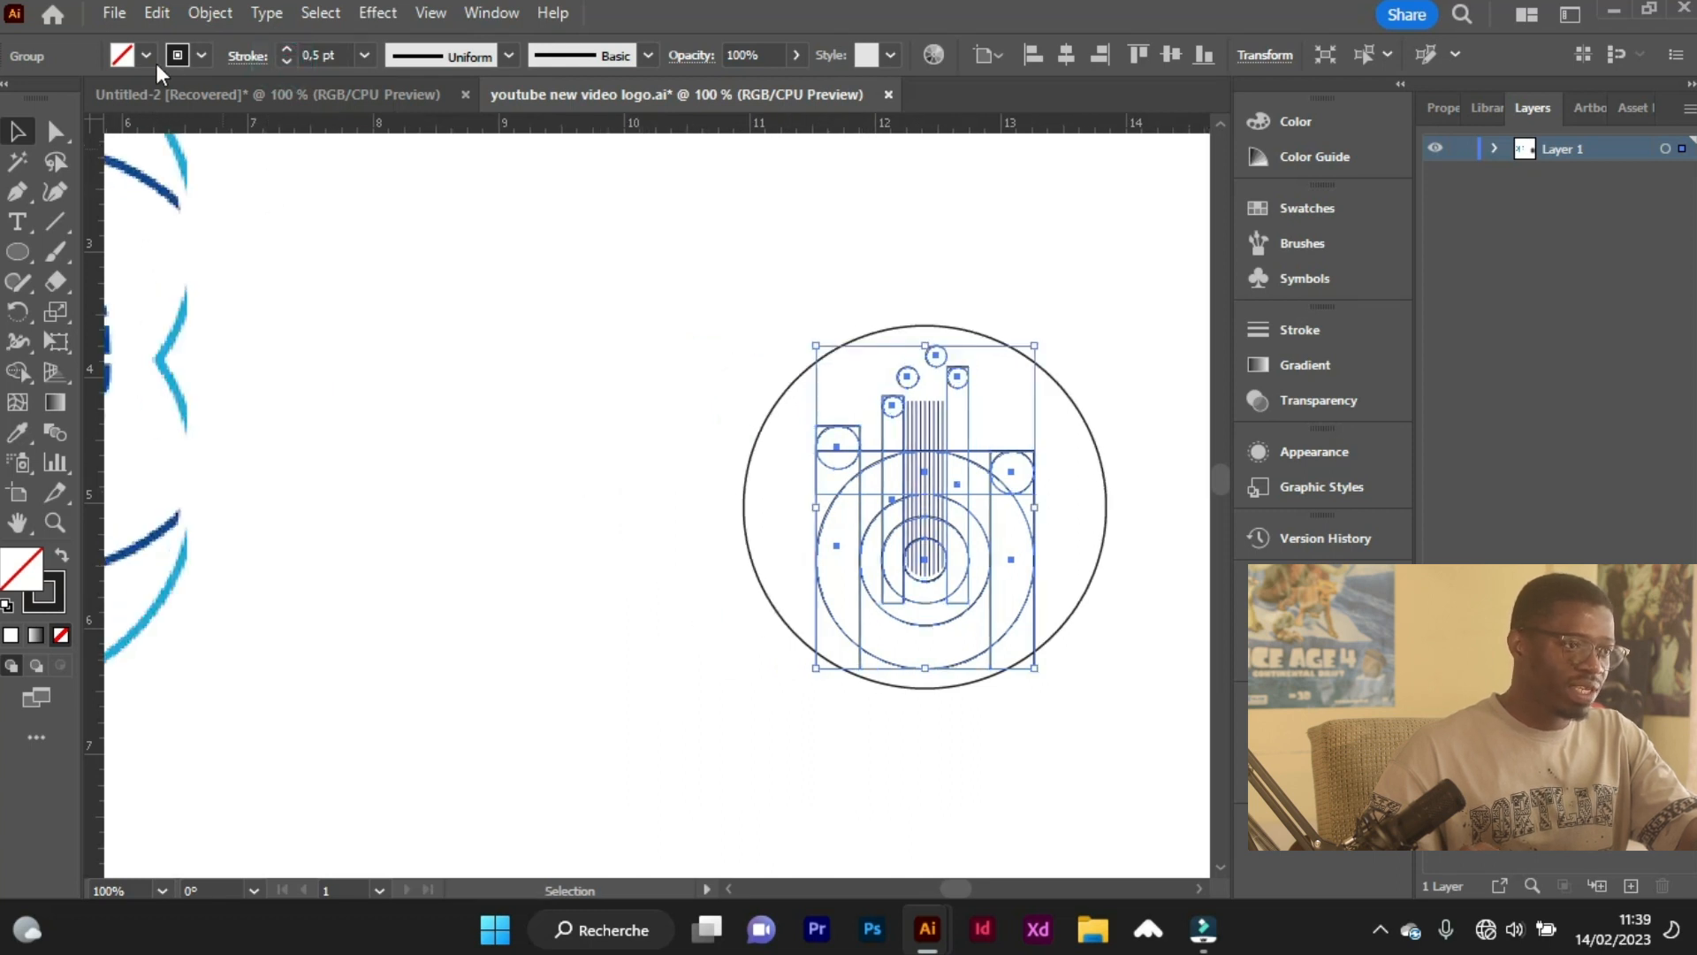
left_click(25, 375)
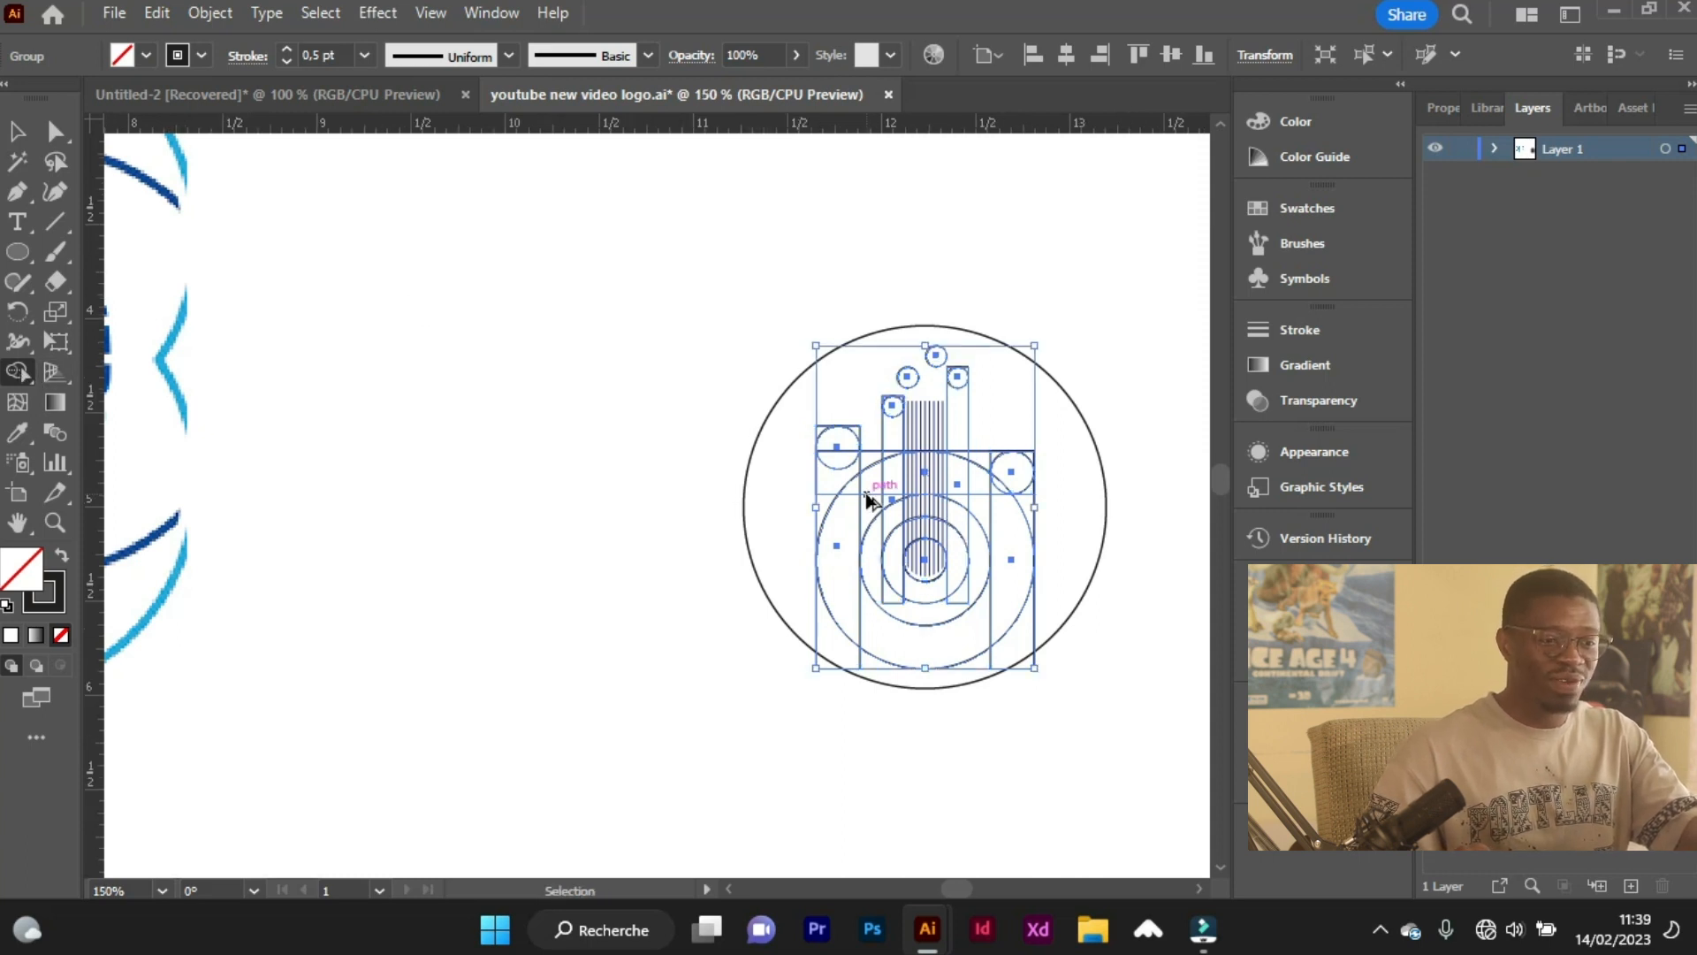
scroll(853, 482, "up", 2)
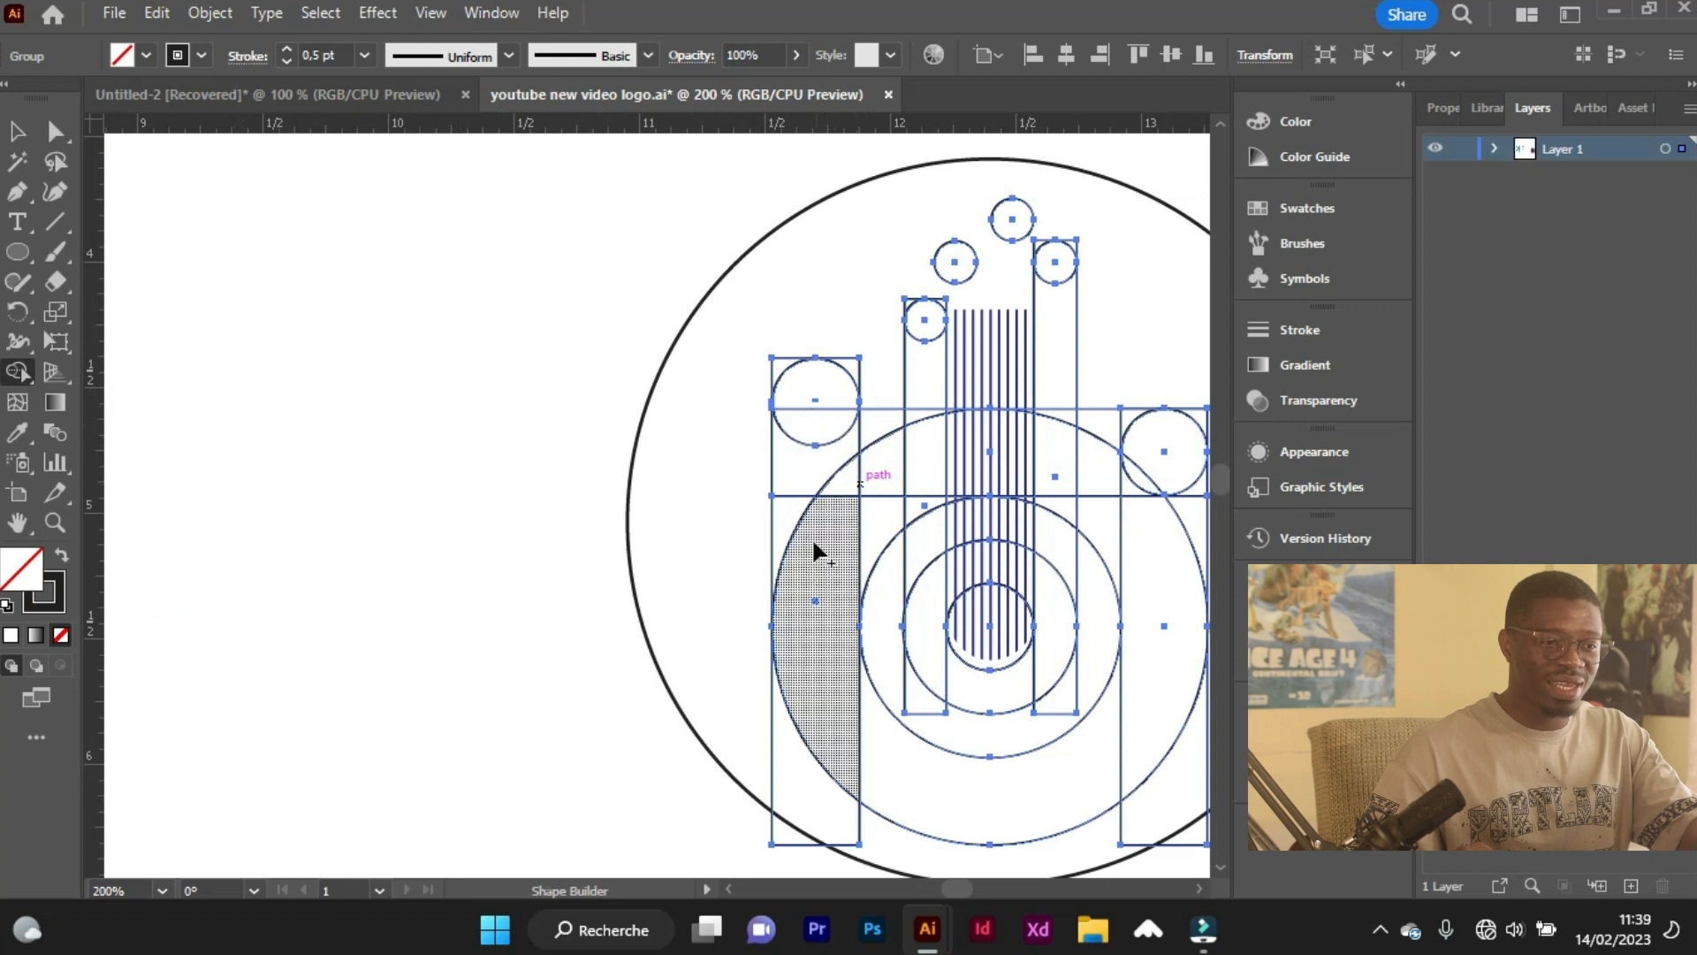
left_click(146, 56)
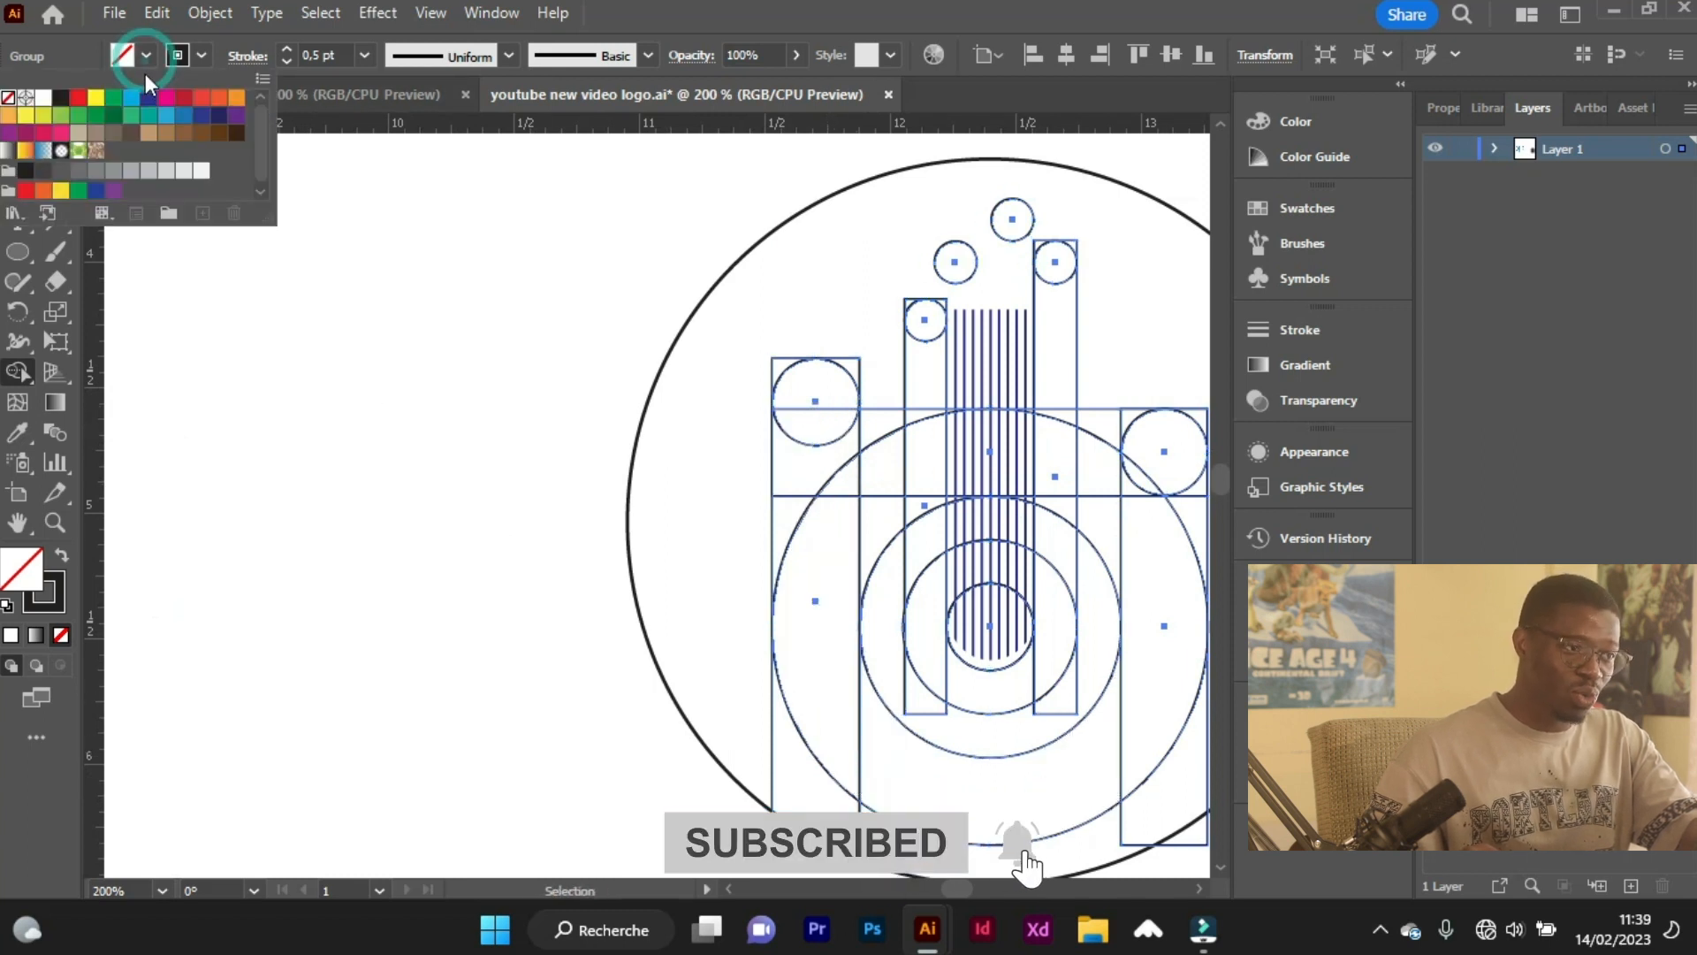
left_click(131, 99)
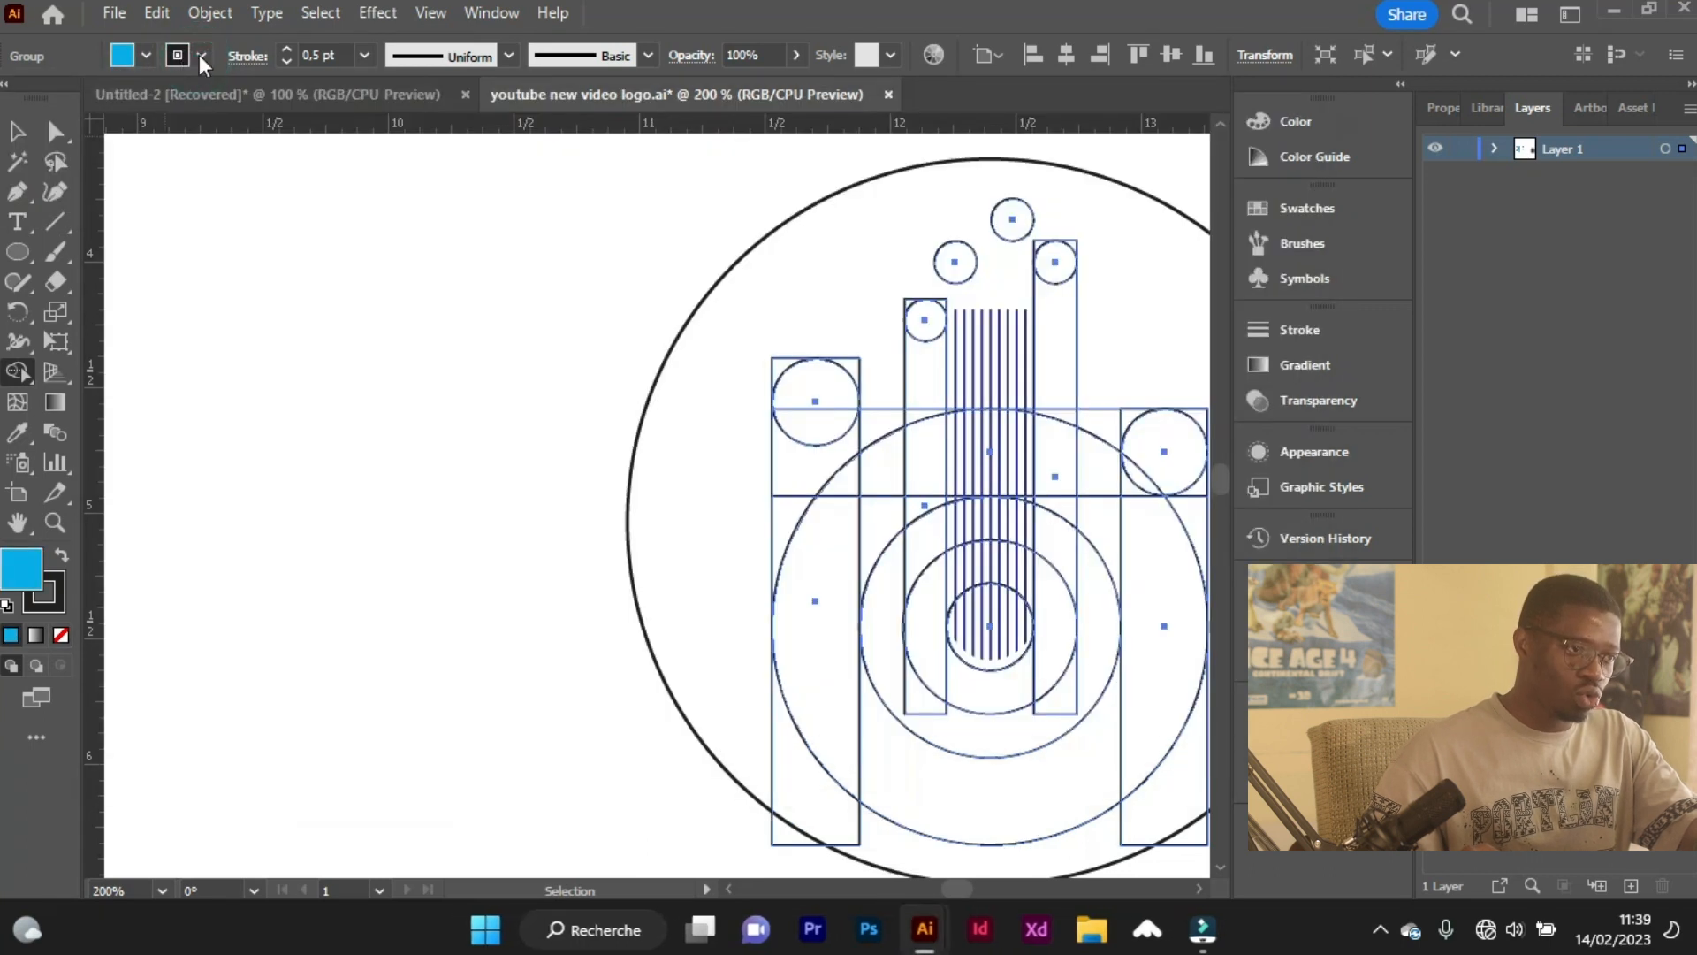
left_click(201, 56)
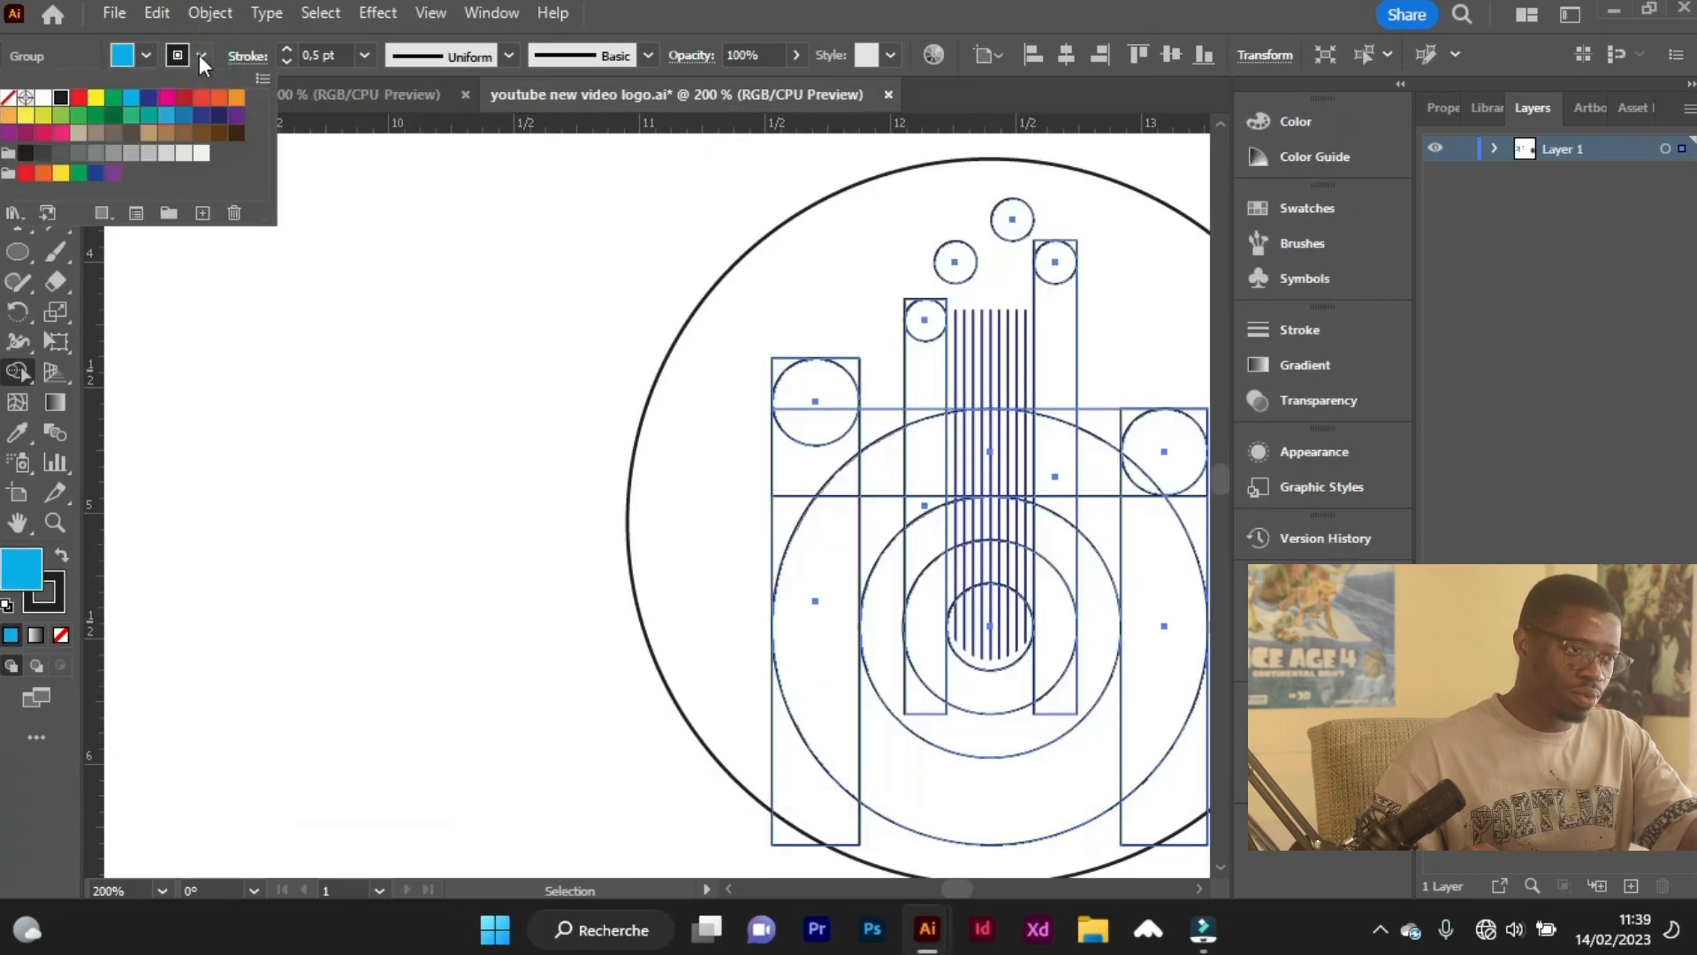
left_click(8, 97)
left_click(1380, 929)
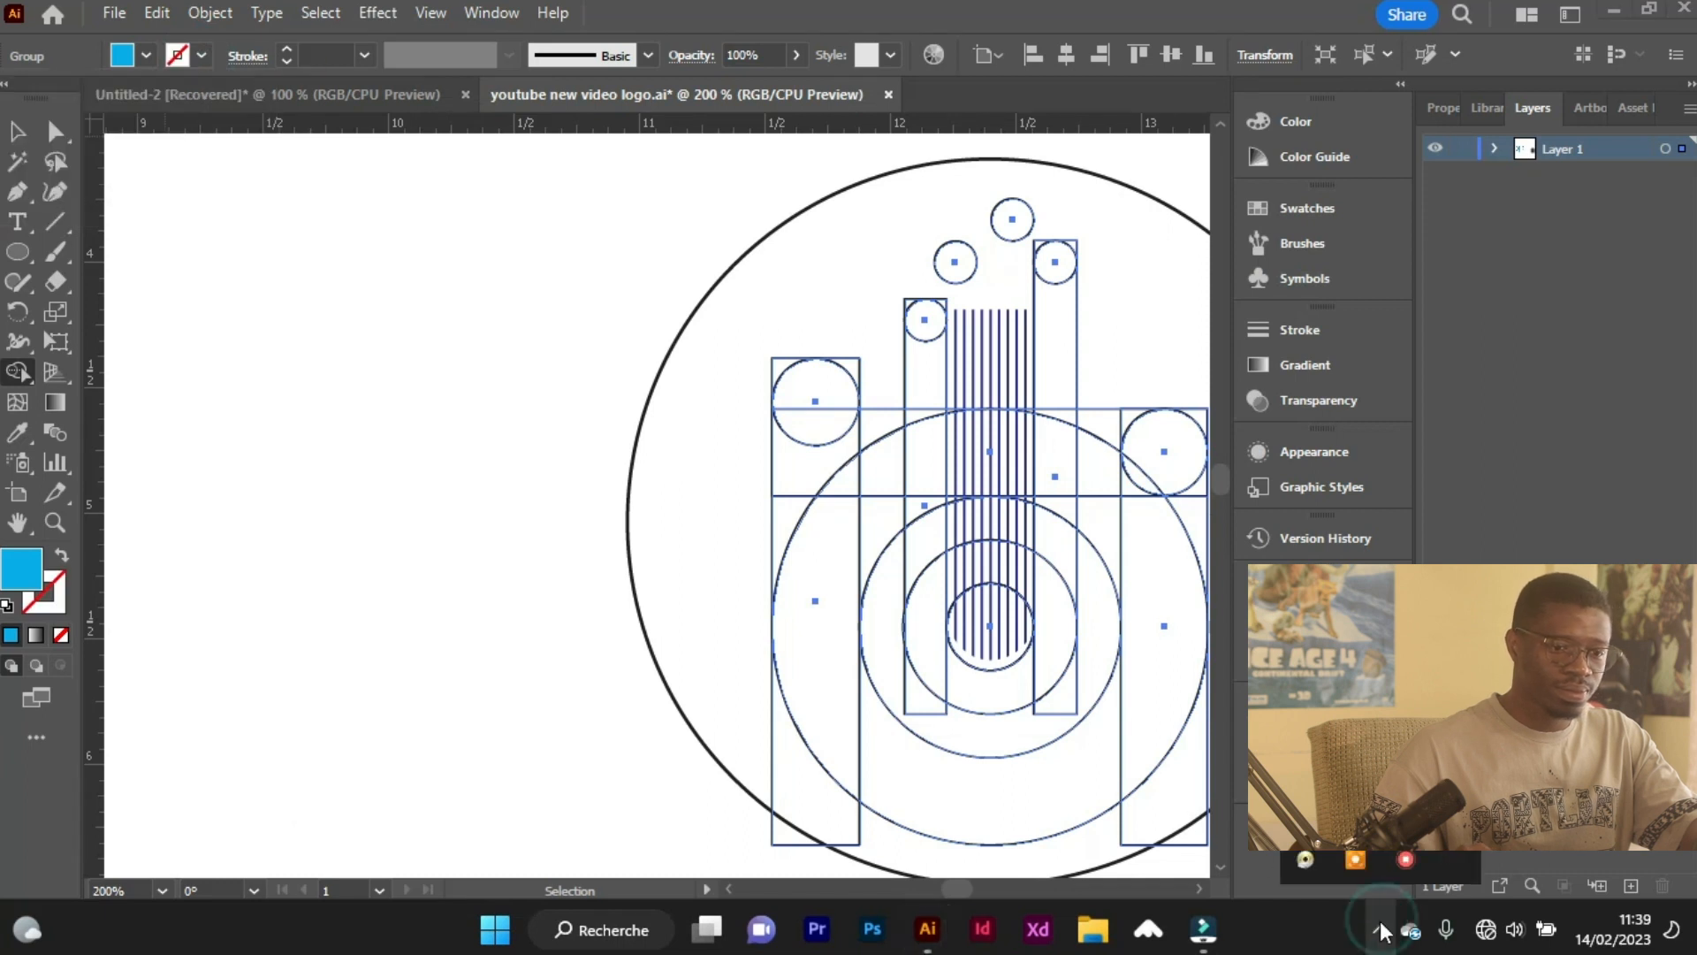
left_click(1376, 929)
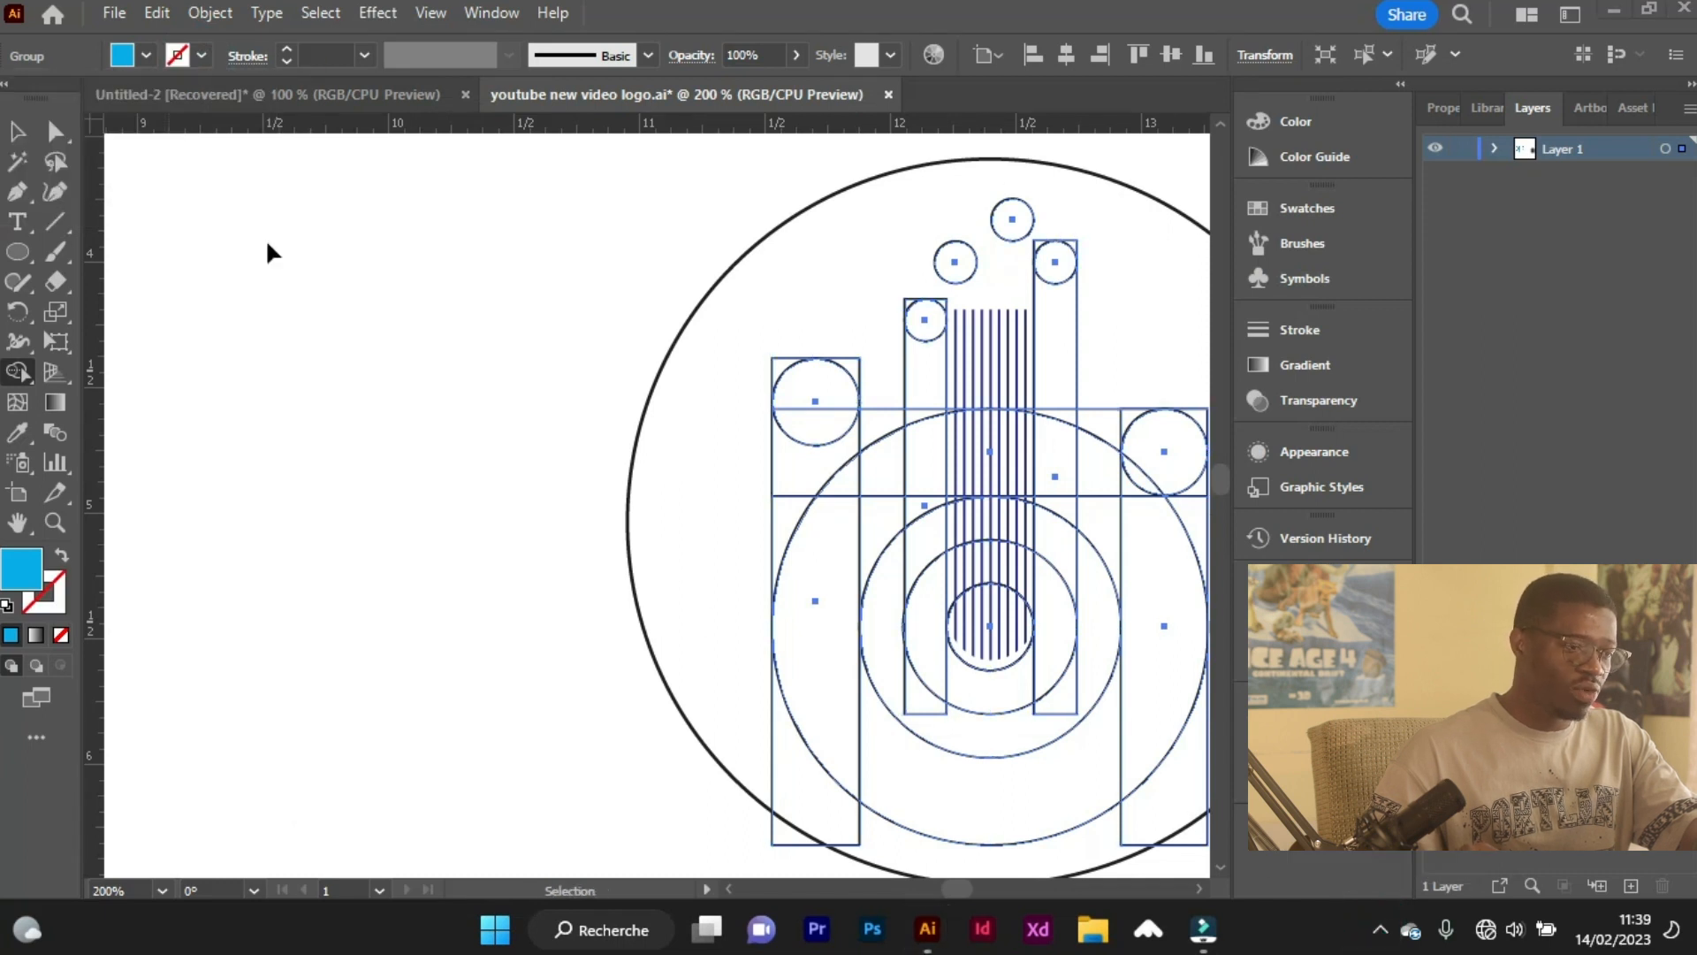
Merge the left column, the outer U-shaped band and the right crossbar section into light blue shapes with Shape Builder.
scroll(442, 326, "down", 2)
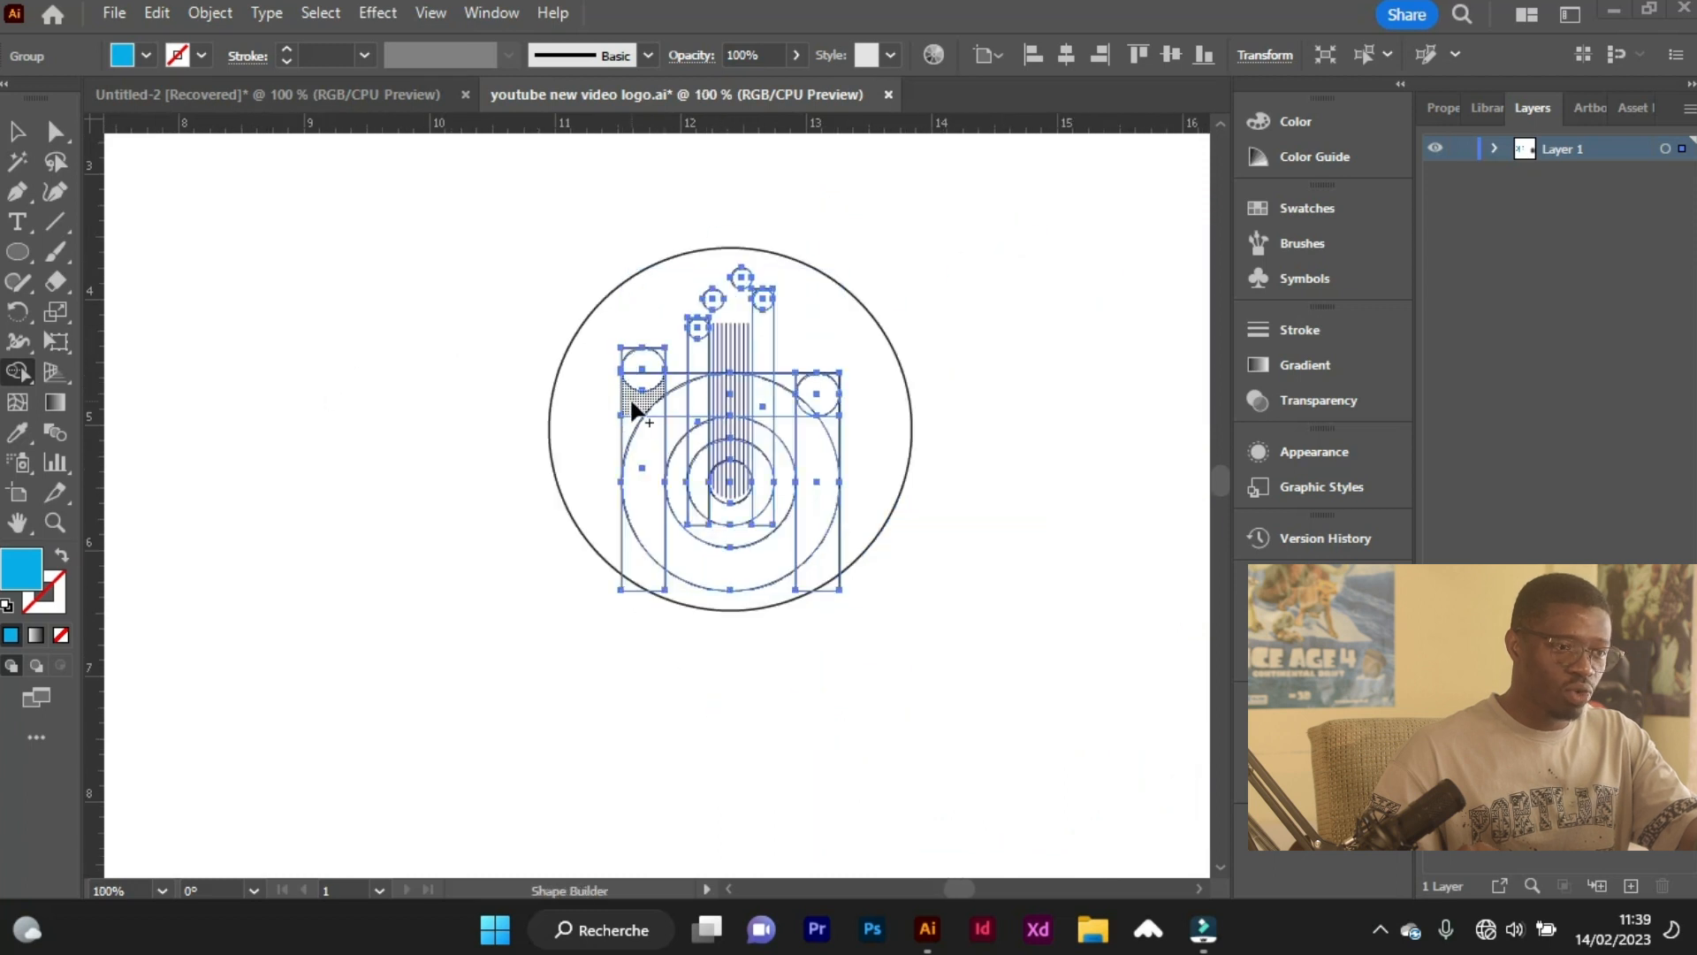
scroll(629, 396, "up", 2)
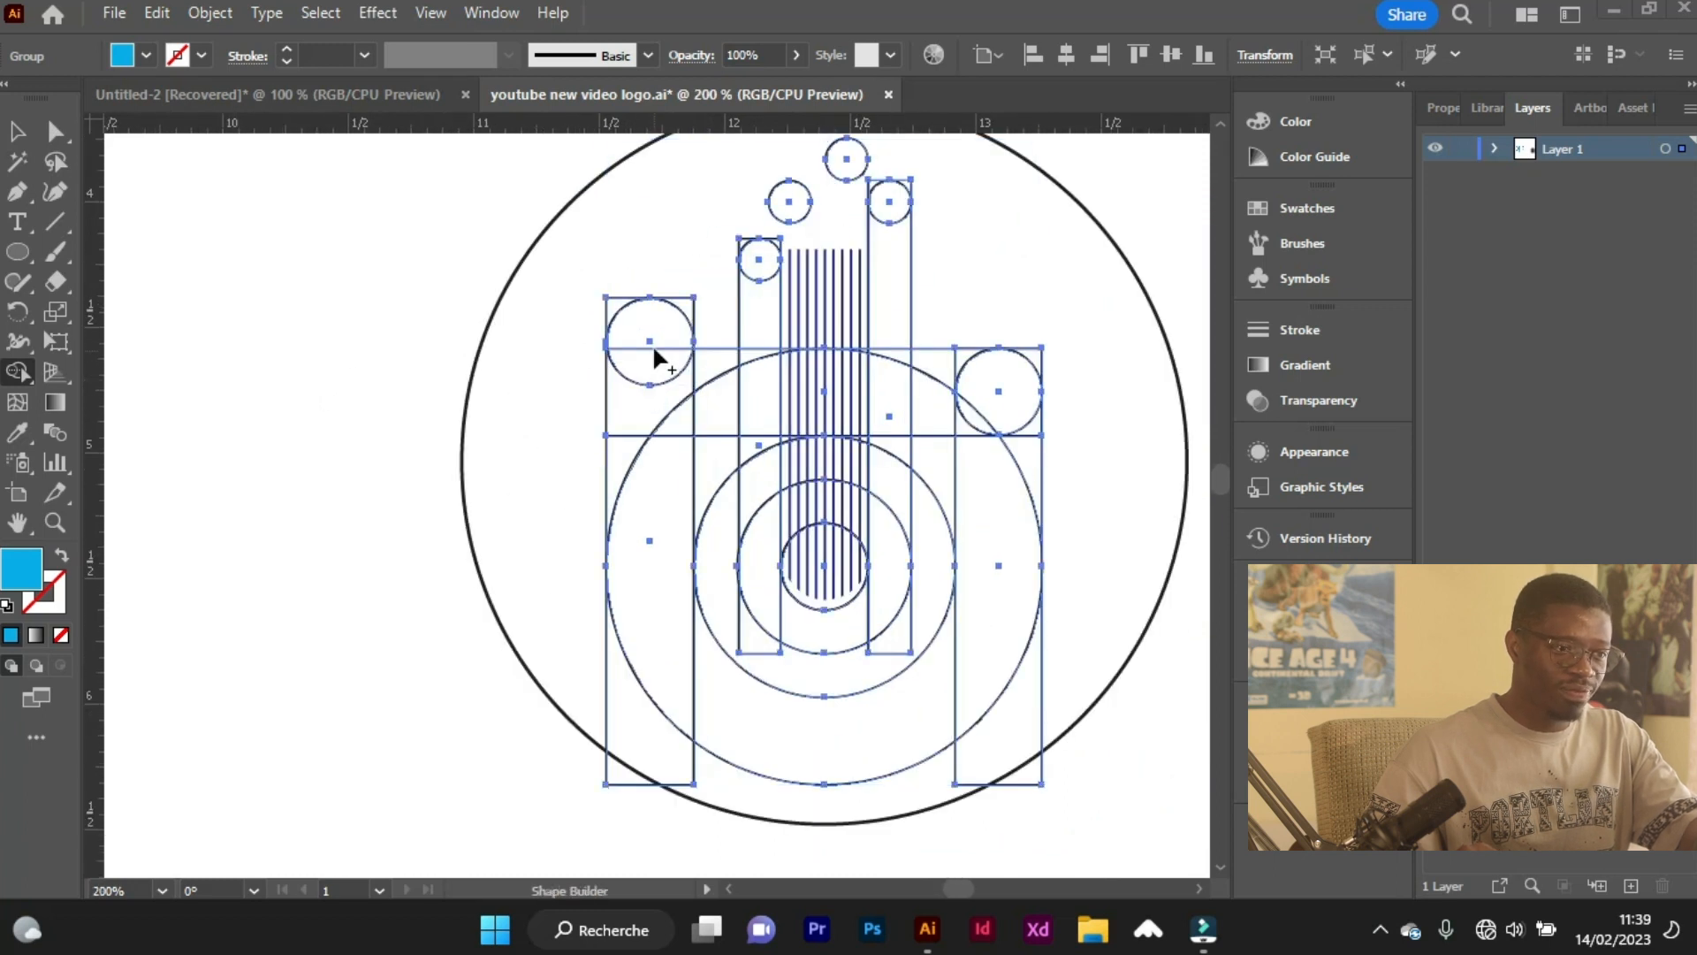
left_click_drag(654, 329, 656, 464)
left_click_drag(669, 587, 727, 712)
mouse_move(983, 379)
left_mouse_down()
mouse_move(997, 426)
mouse_move(977, 454)
mouse_move(1003, 466)
mouse_move(1020, 423)
mouse_move(1017, 465)
mouse_move(943, 673)
mouse_move(979, 626)
mouse_move(986, 382)
mouse_move(940, 365)
mouse_move(924, 399)
left_mouse_up()
Fill the crossbar's central square behind the stripes with light blue, including the slivers above the largest concentric circle's arc.
scroll(806, 389, "up", 1)
left_click(875, 385)
scroll(910, 352, "up", 3)
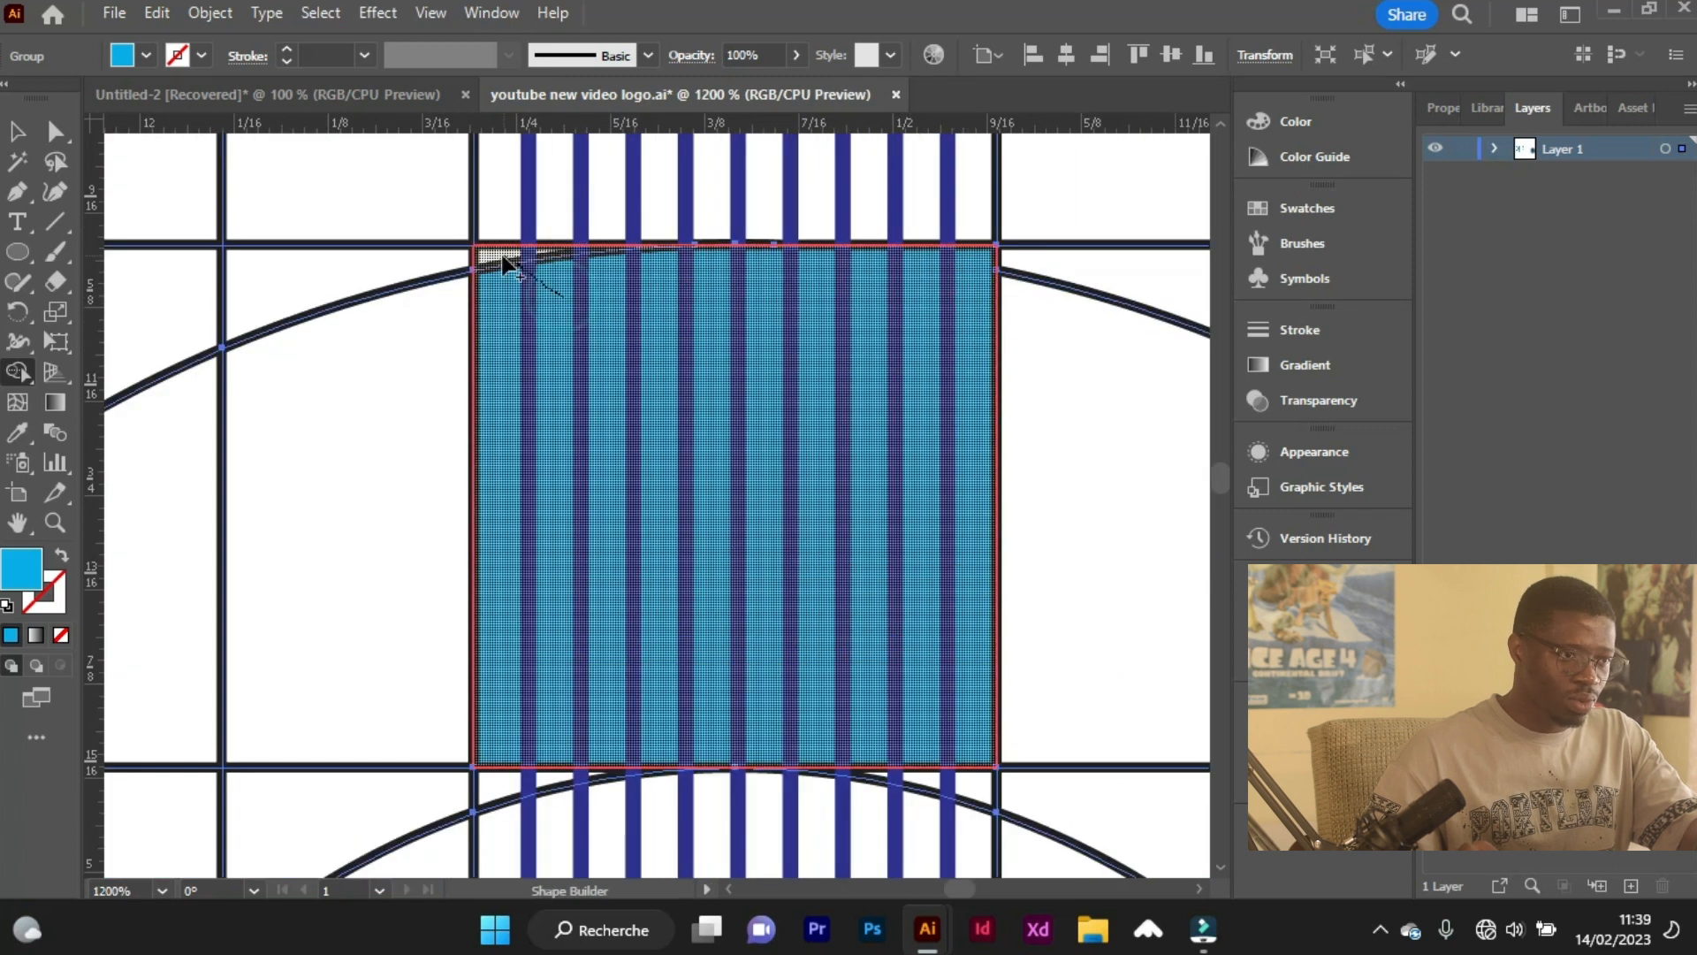
scroll(554, 326, "down", 1)
scroll(595, 389, "down", 2)
scroll(677, 390, "up", 1)
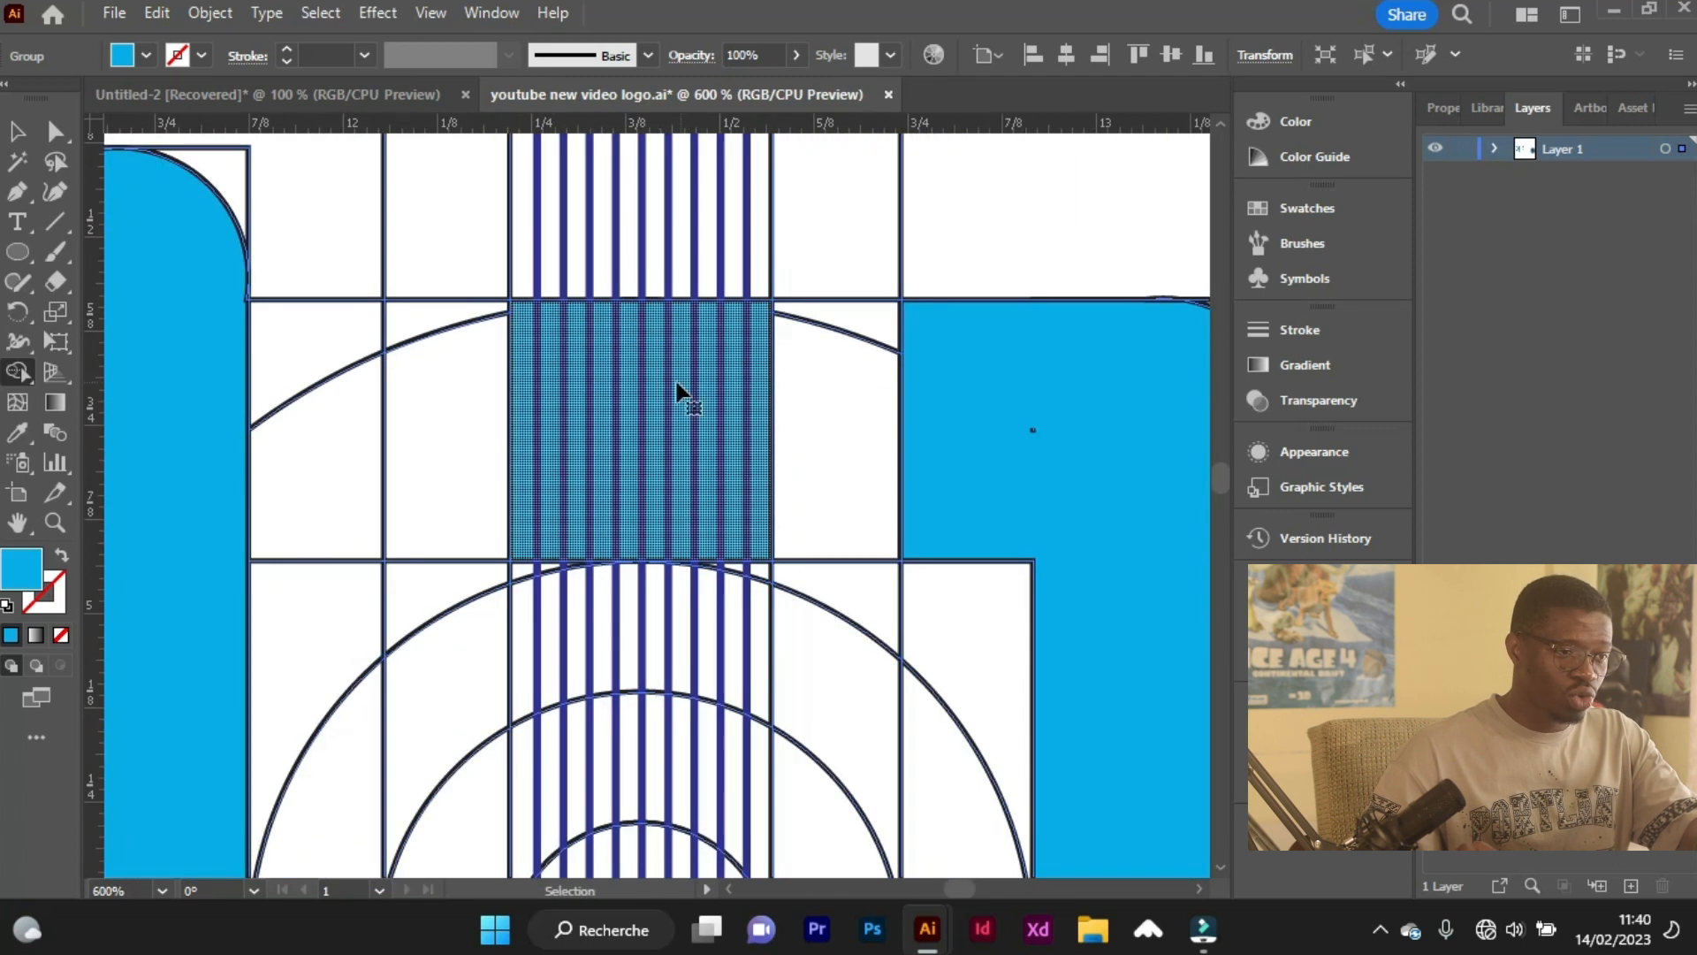
Merge the crossbar section beside the left column into the light blue column shape.
mouse_move(290, 326)
left_mouse_down()
mouse_move(265, 485)
mouse_move(257, 390)
mouse_move(219, 362)
left_mouse_up()
scroll(221, 358, "up", 4)
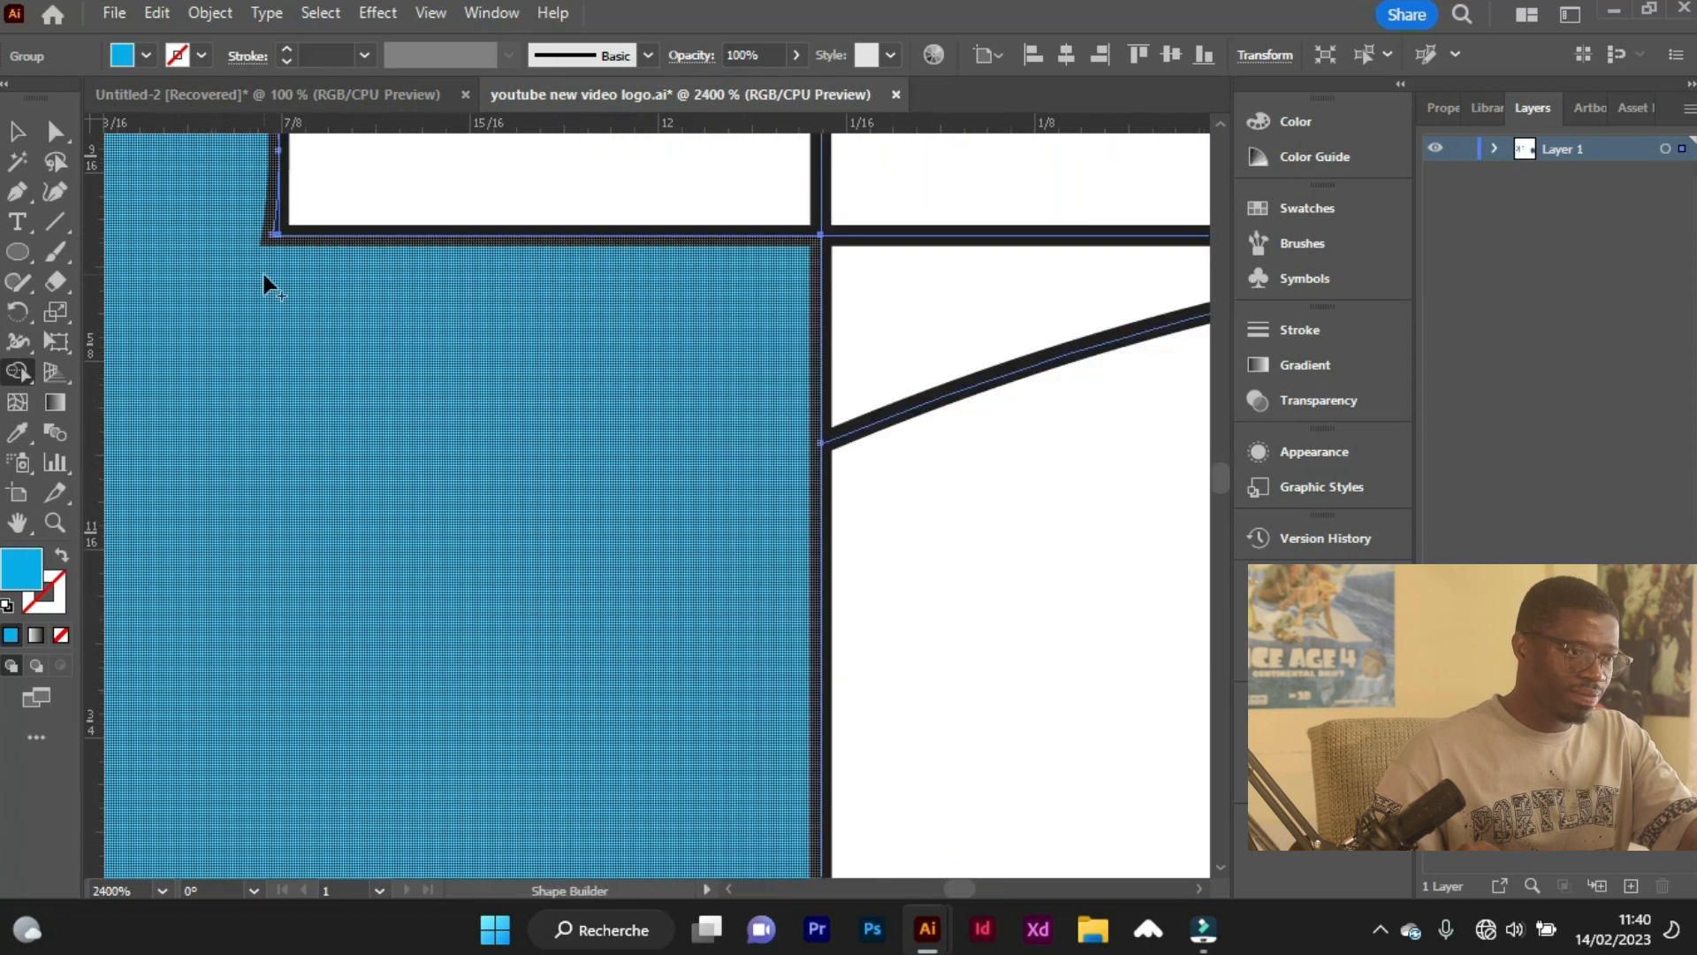
scroll(215, 284, "down", 5)
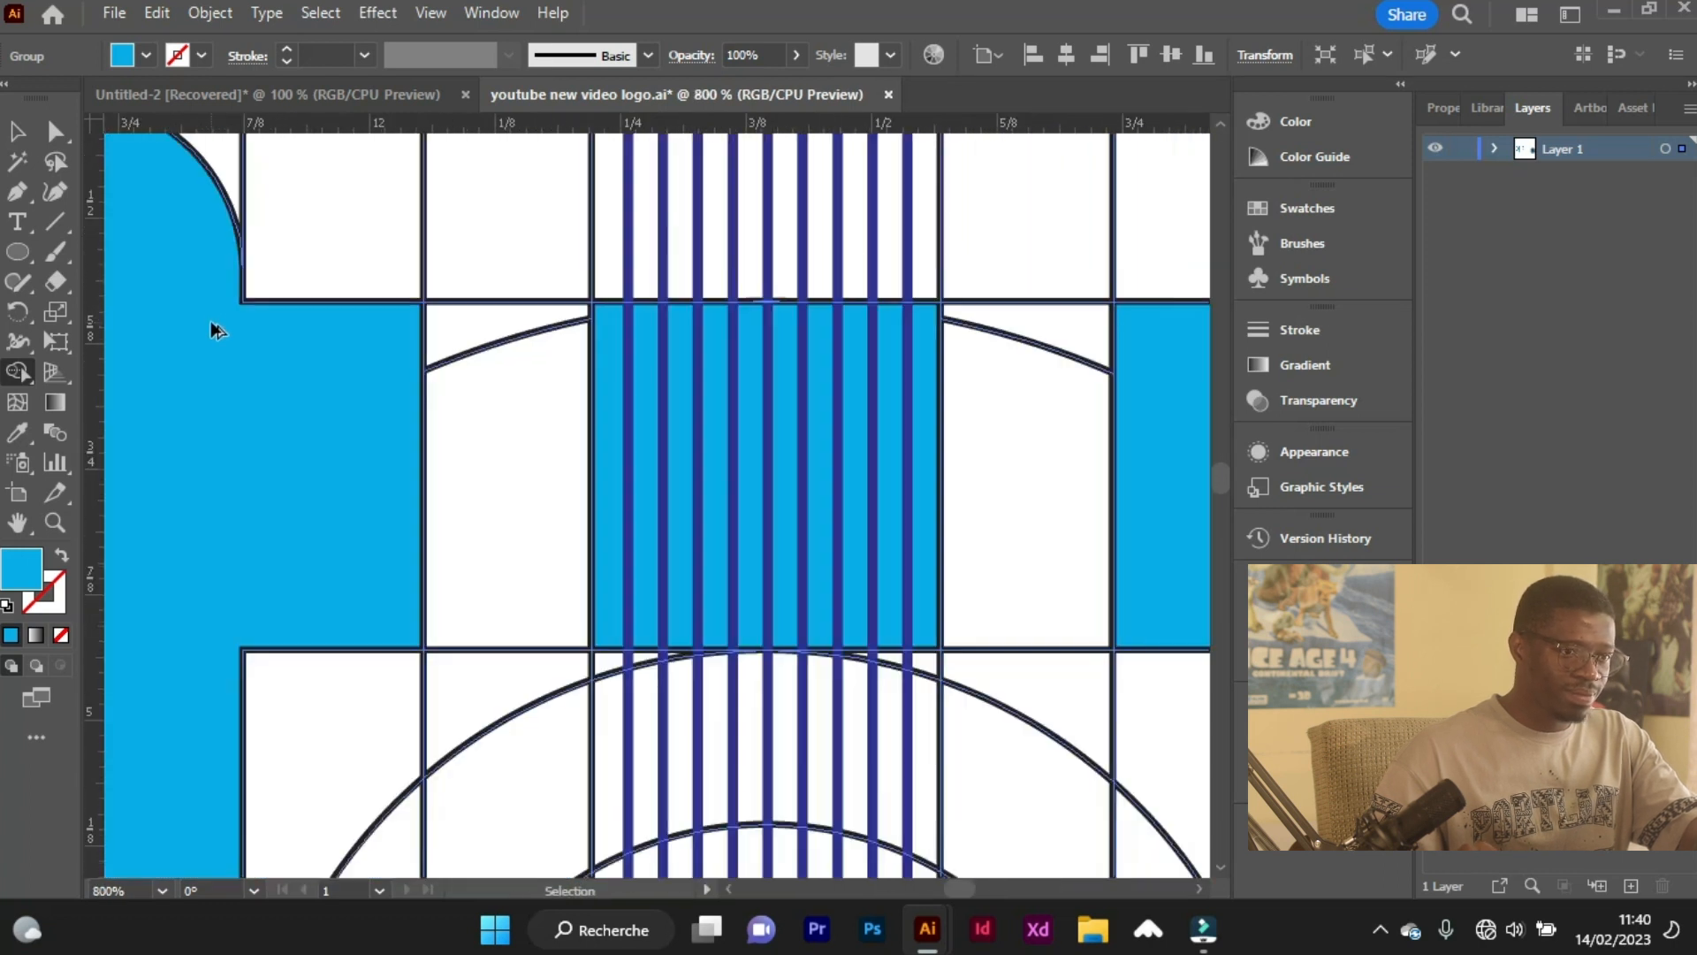
Set a dark blue fill, then build the two dots and the upper parts of both narrow columns with Shape Builder.
scroll(209, 349, "down", 3)
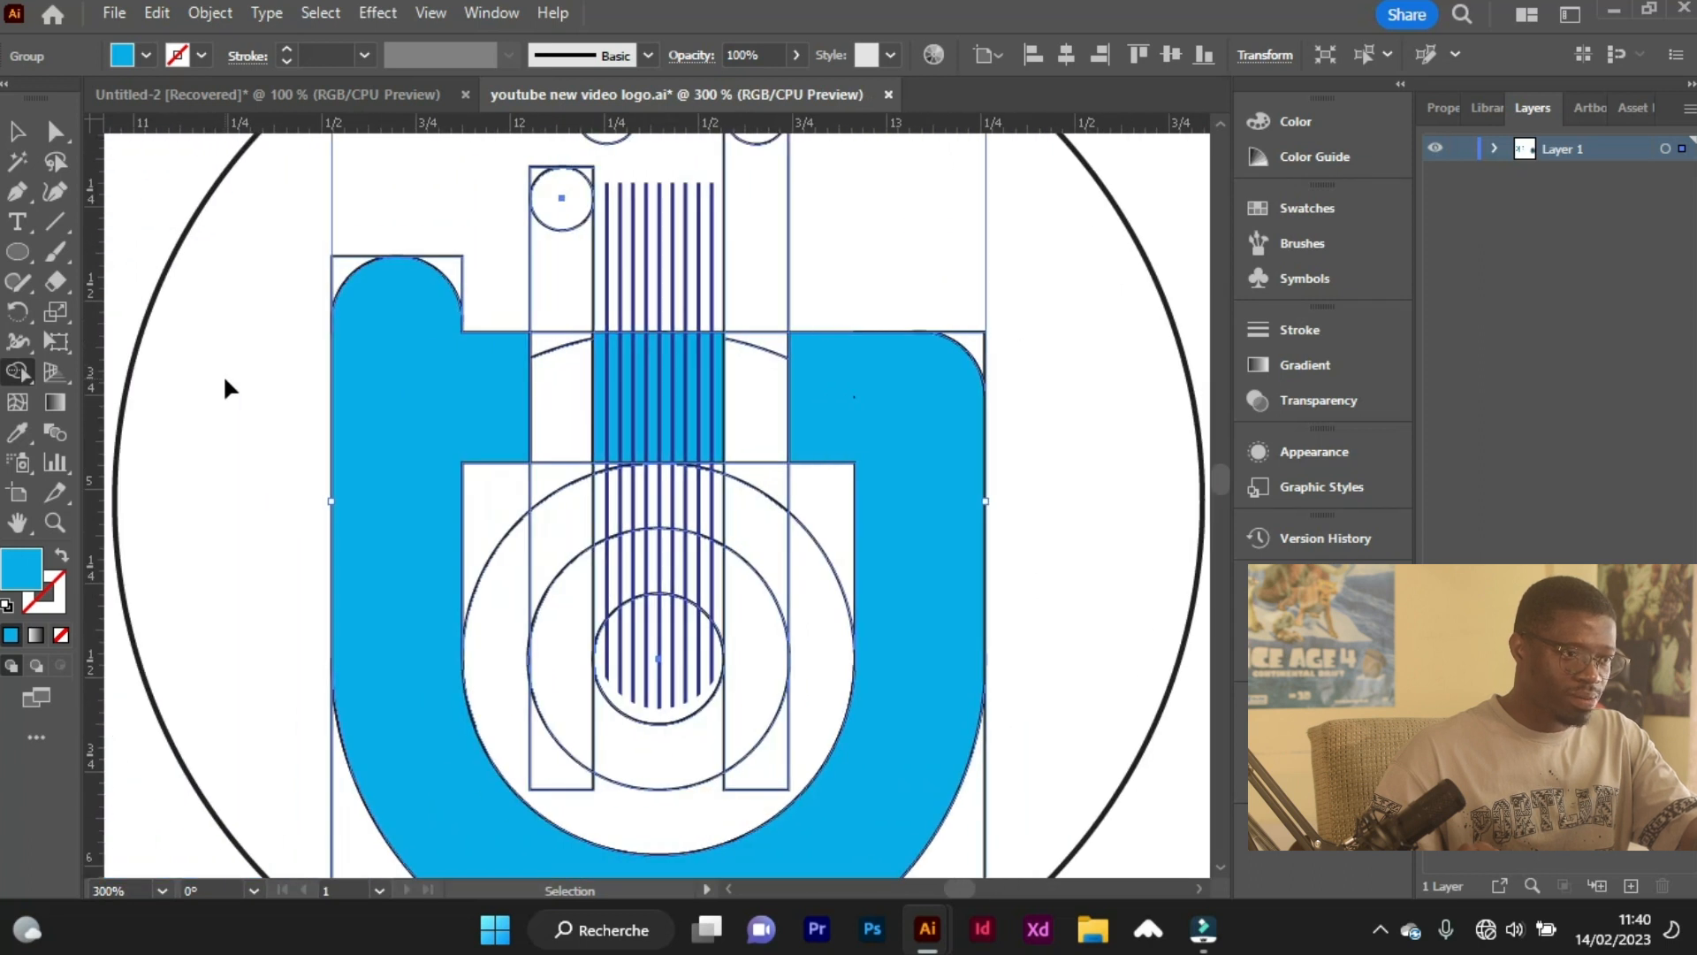
scroll(227, 390, "down", 2)
left_click(147, 55)
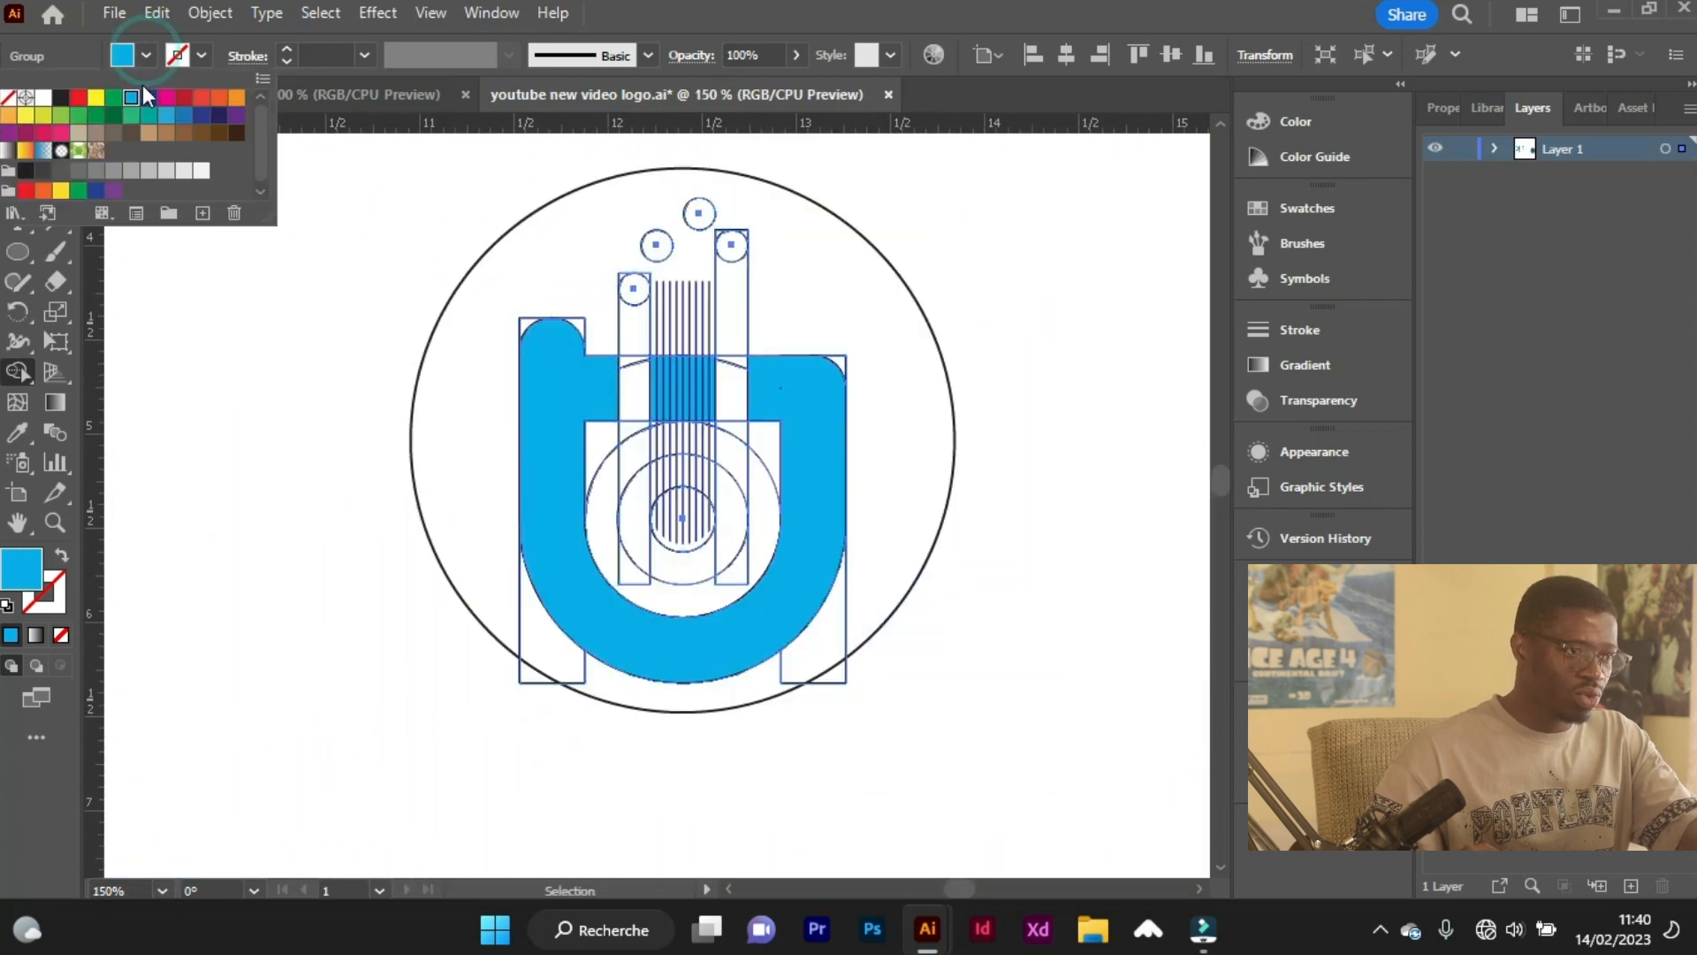
left_click(143, 93)
scroll(723, 300, "up", 2)
scroll(723, 300, "up", 3)
left_click(681, 274)
left_click(596, 337)
left_click_drag(559, 527, 560, 625)
left_click_drag(751, 320, 744, 504)
Merge both narrow columns and the curved band around the smallest concentric circle into one dark blue inner U with Shape Builder.
scroll(742, 452, "down", 3)
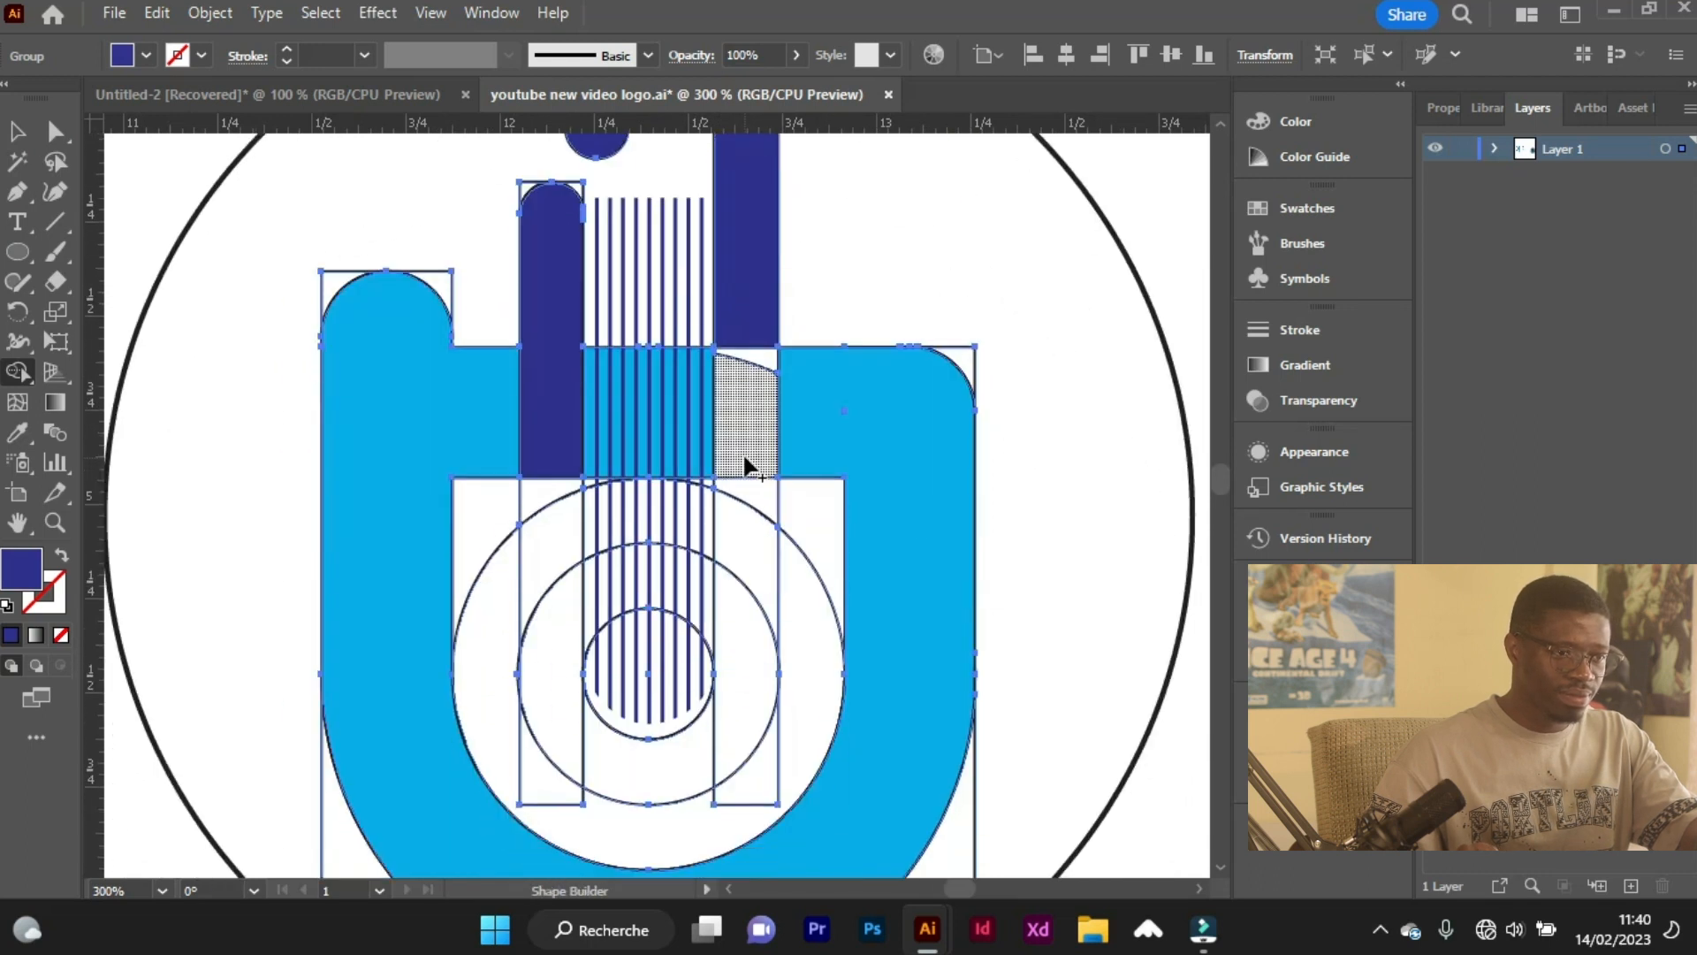
scroll(743, 452, "down", 2)
mouse_move(744, 207)
left_mouse_down()
mouse_move(748, 460)
mouse_move(723, 588)
left_mouse_up()
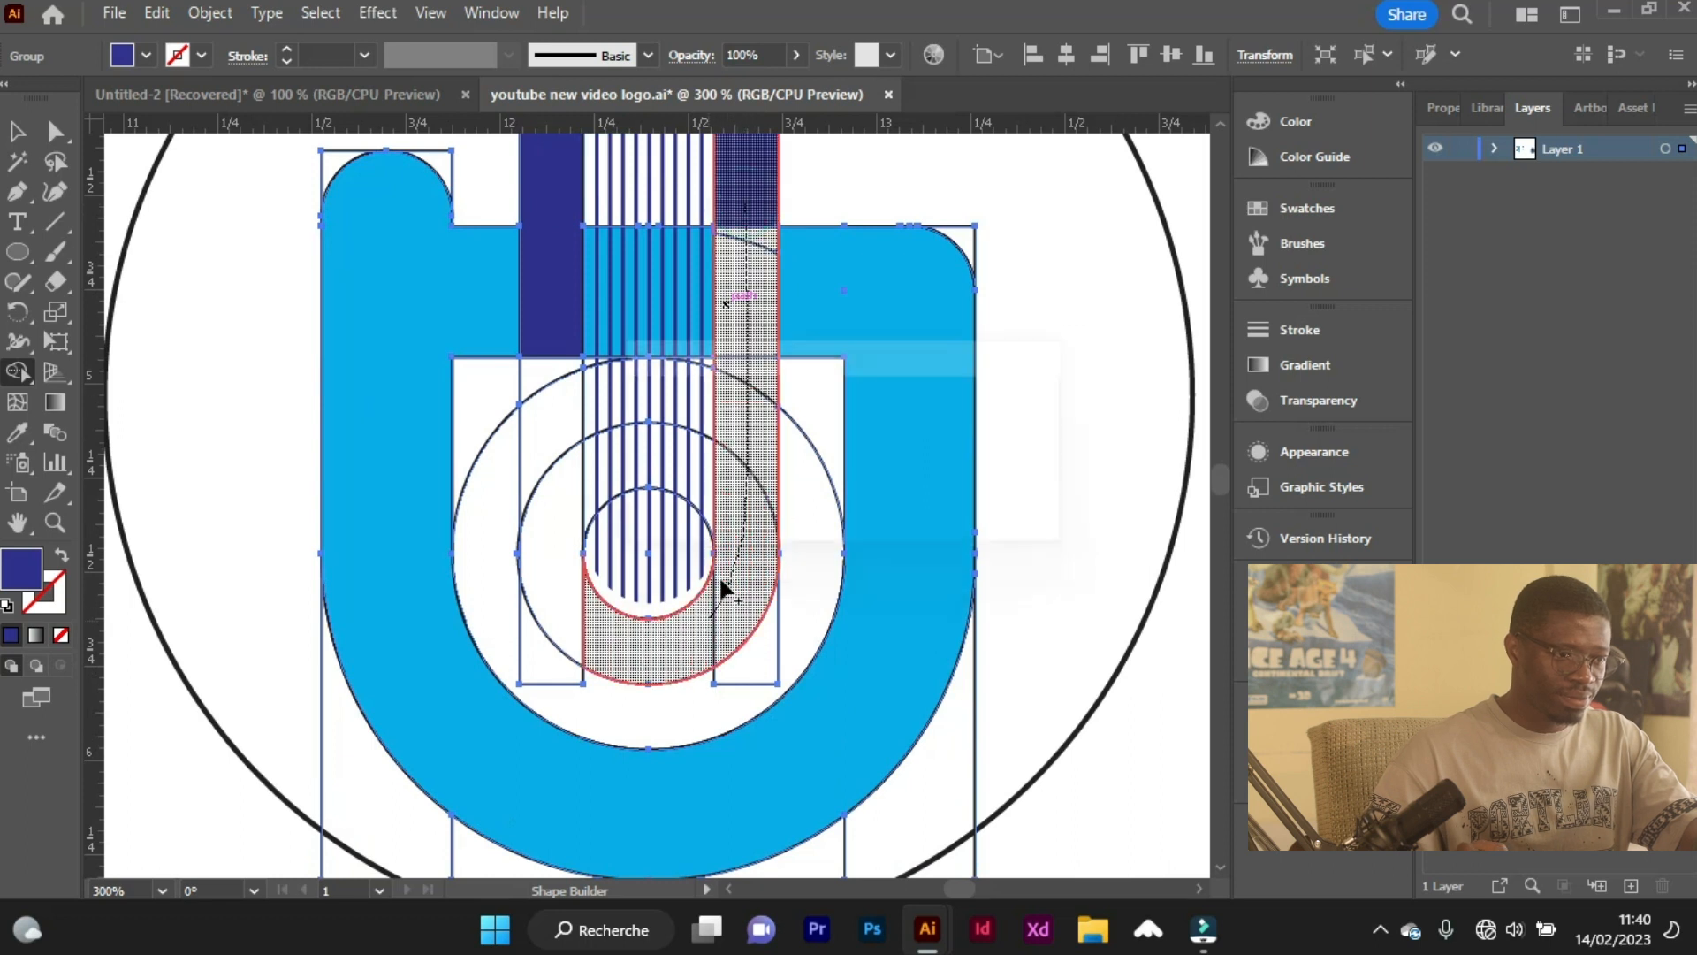
mouse_move(629, 648)
left_mouse_down()
mouse_move(568, 590)
mouse_move(538, 475)
mouse_move(556, 329)
left_mouse_up()
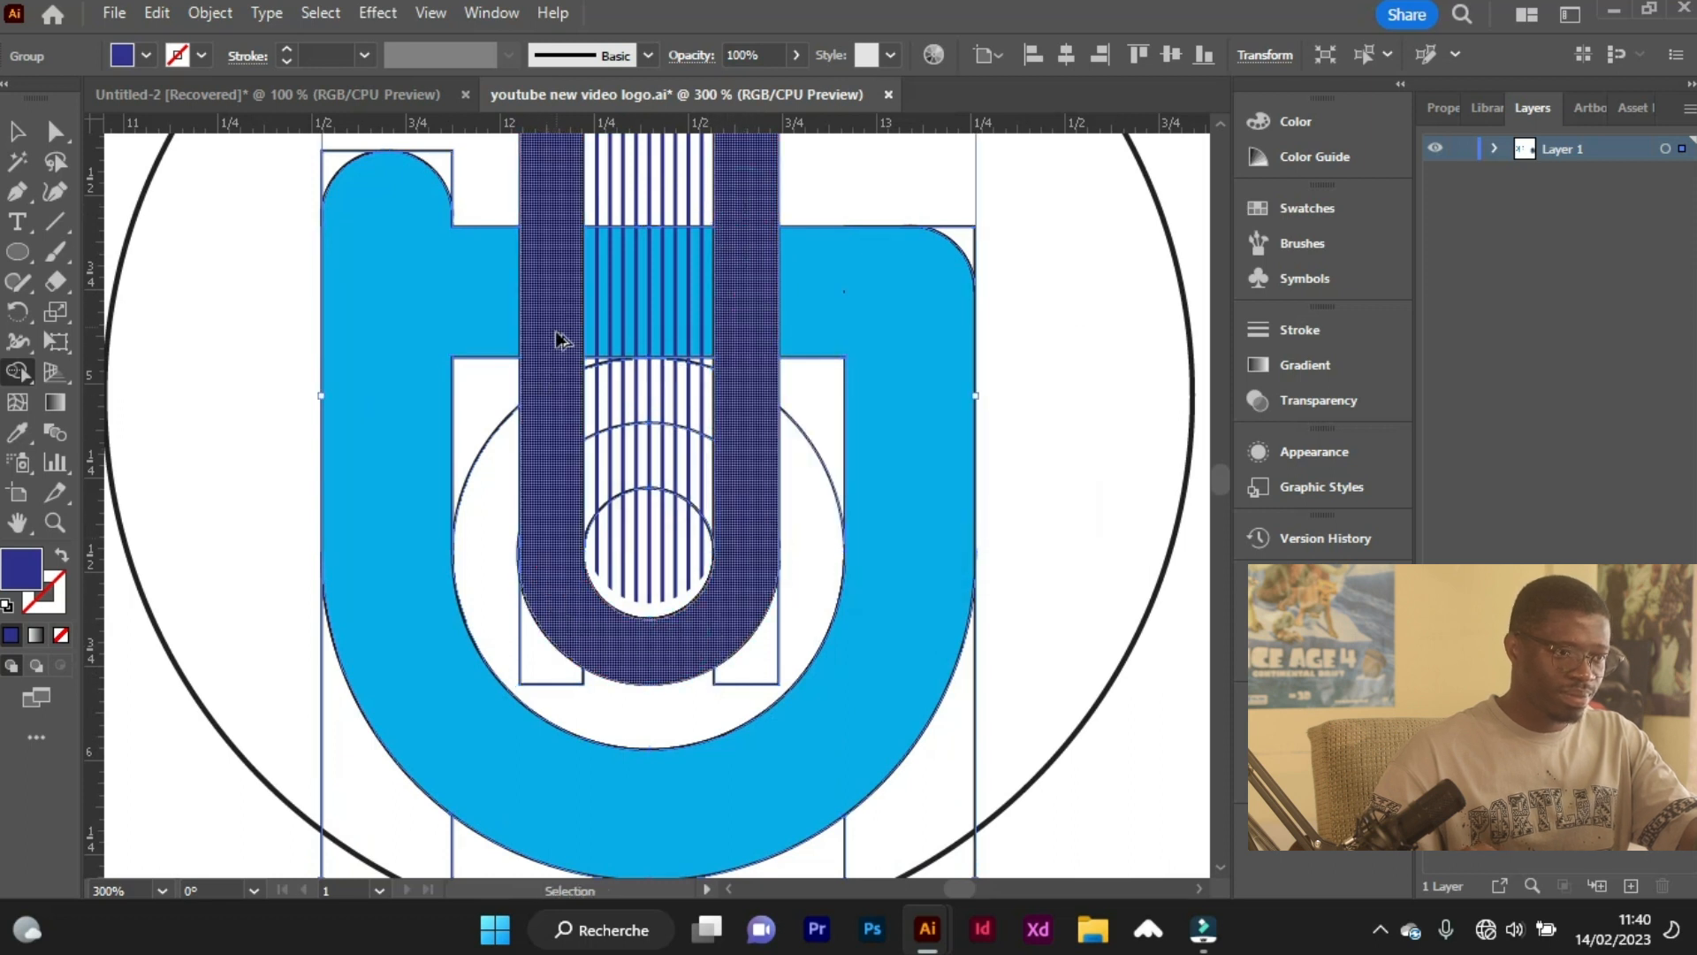
Remove the stroke from the whole emblem group inside the outer circle.
scroll(557, 338, "down", 4)
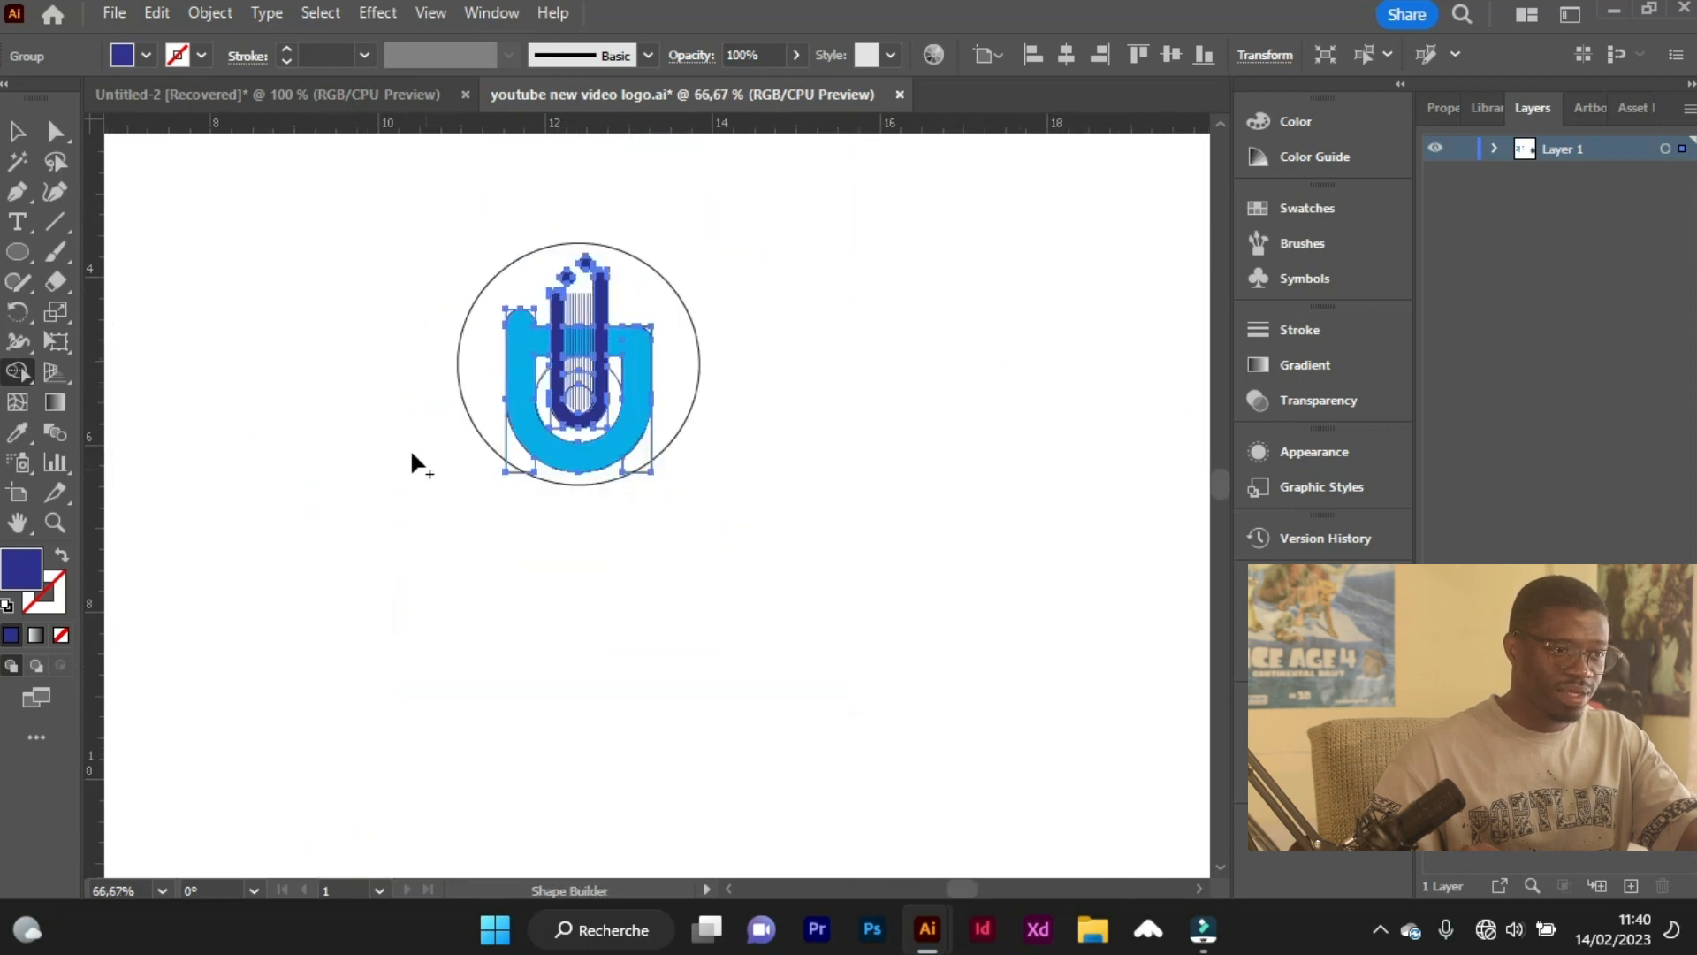
left_click(17, 131)
left_click(802, 273)
scroll(566, 257, "up", 2)
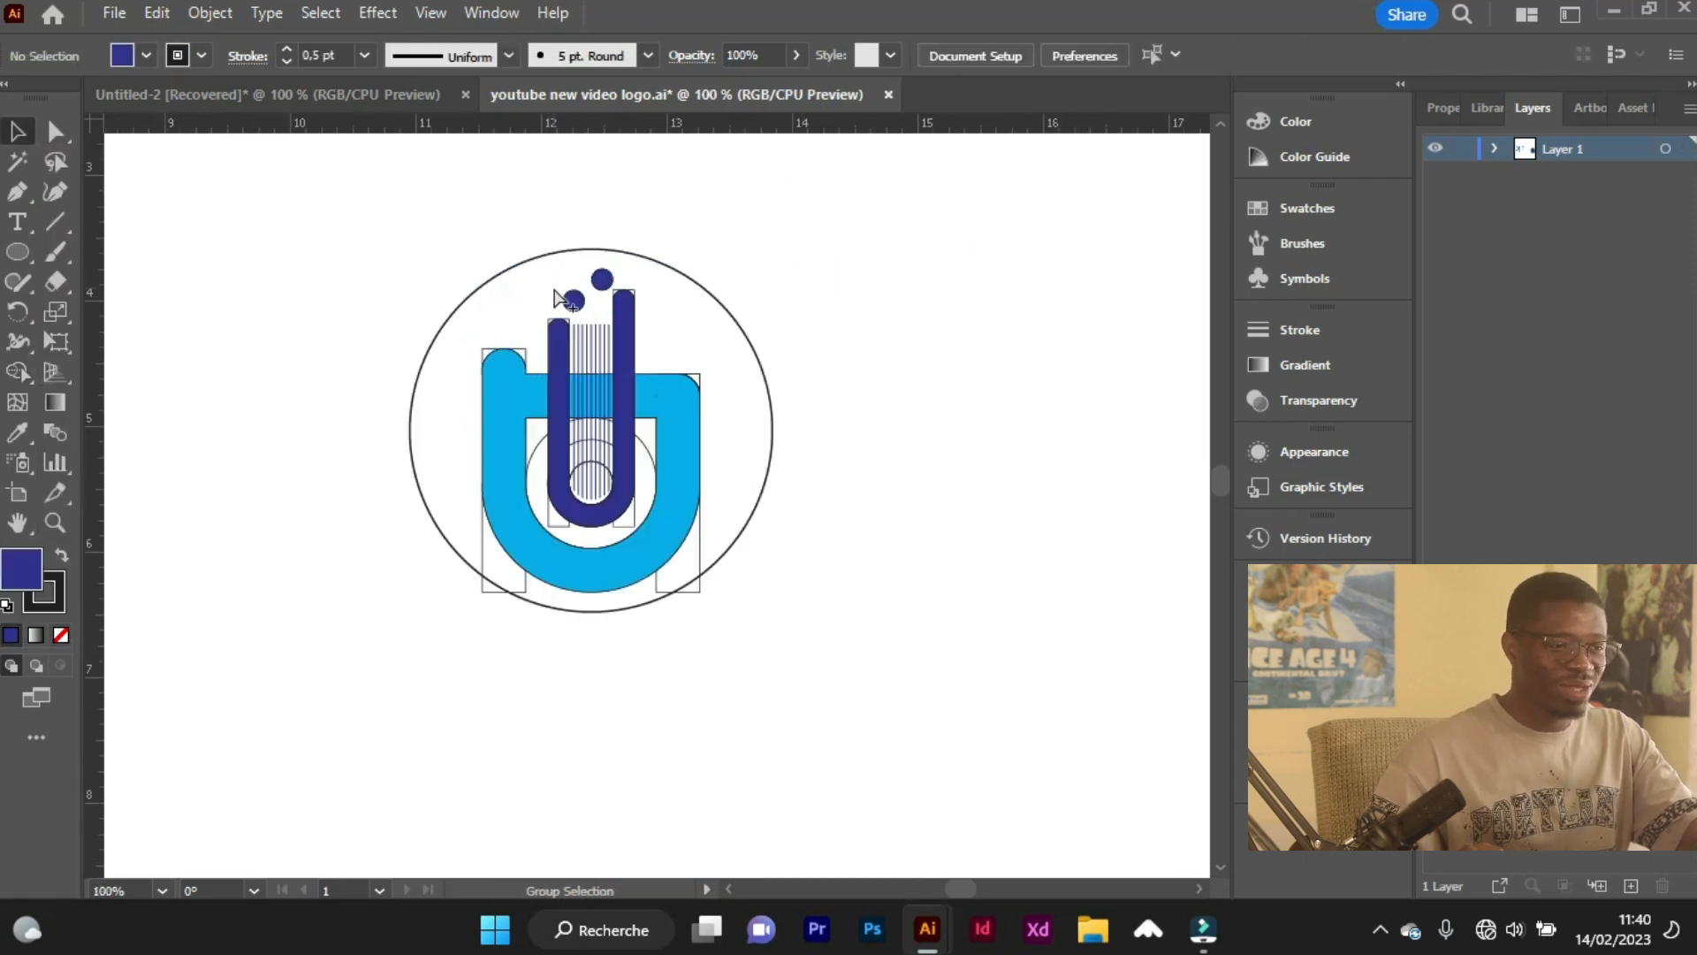
left_click_drag(745, 527, 840, 804)
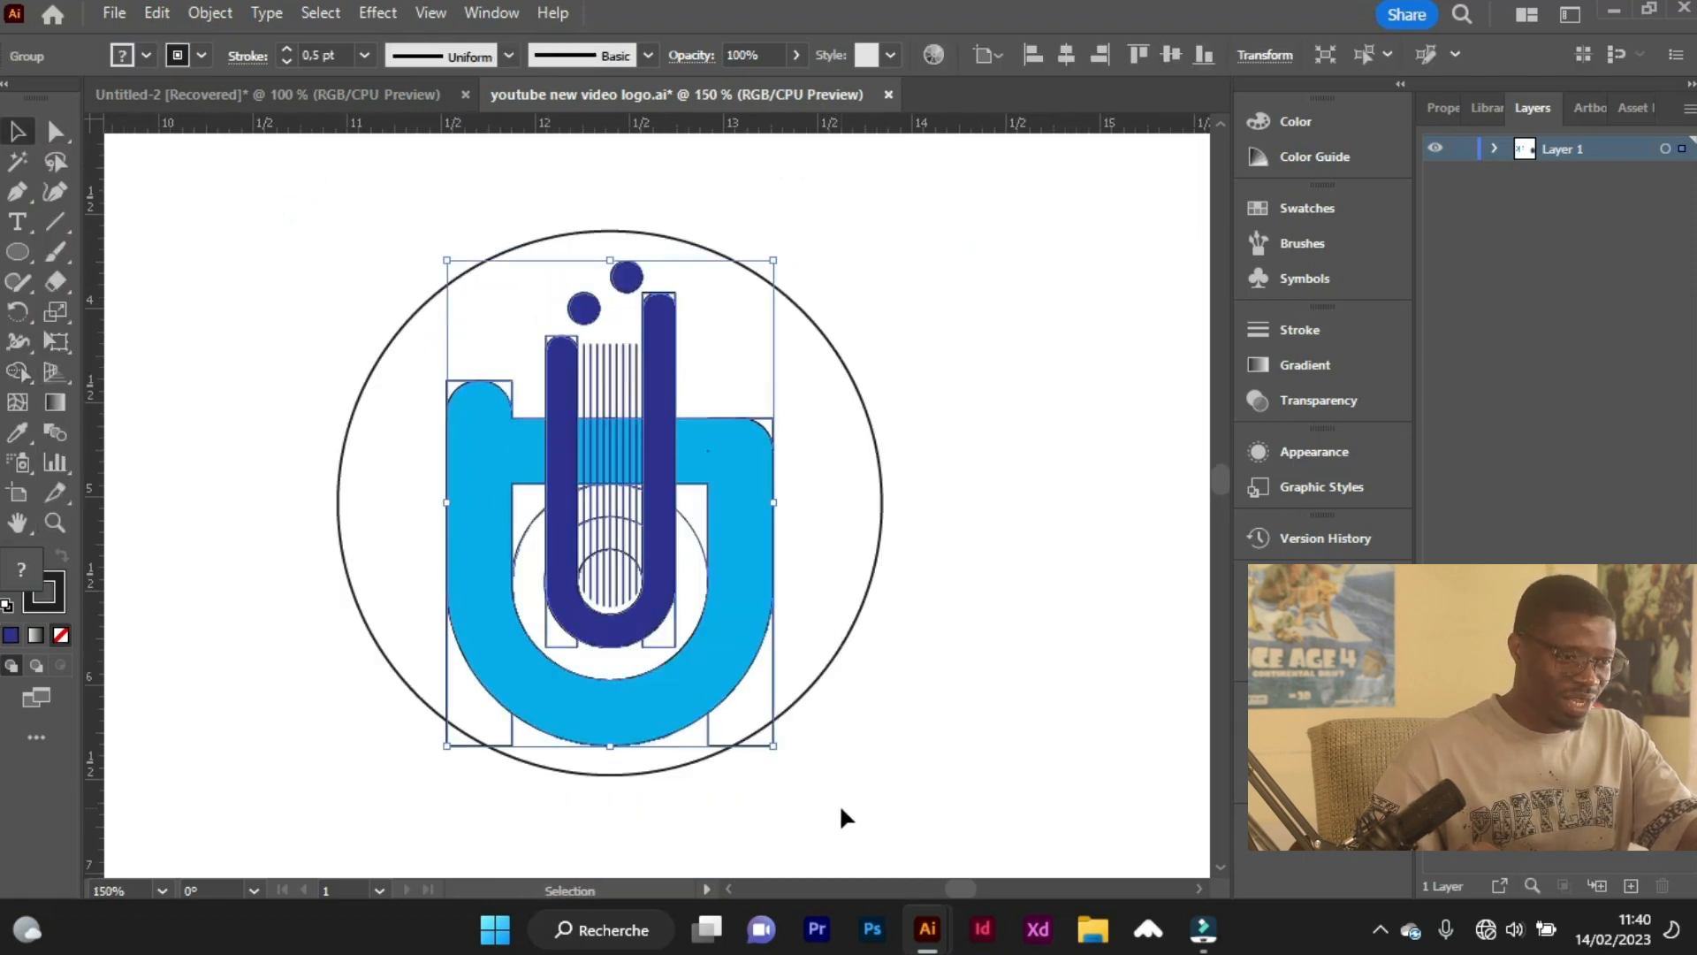
left_click(201, 55)
left_click(12, 99)
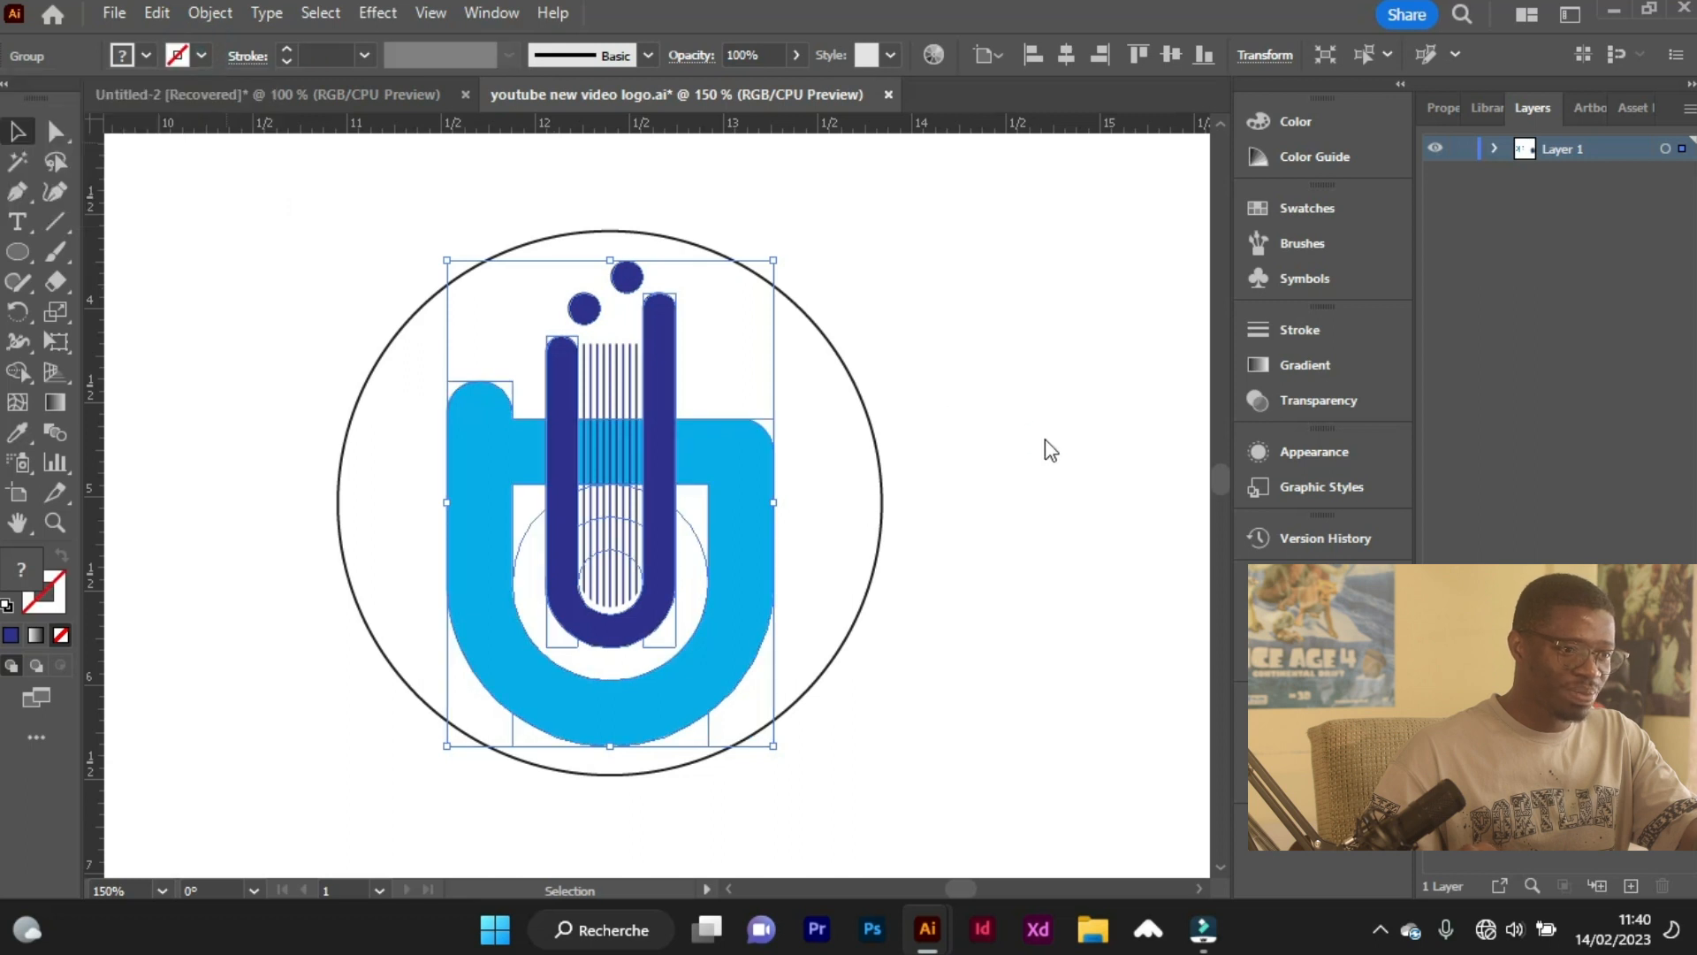
left_click(995, 471)
Compare the coloured emblem with the original university logo image and its scalloped border.
scroll(944, 500, "down", 2)
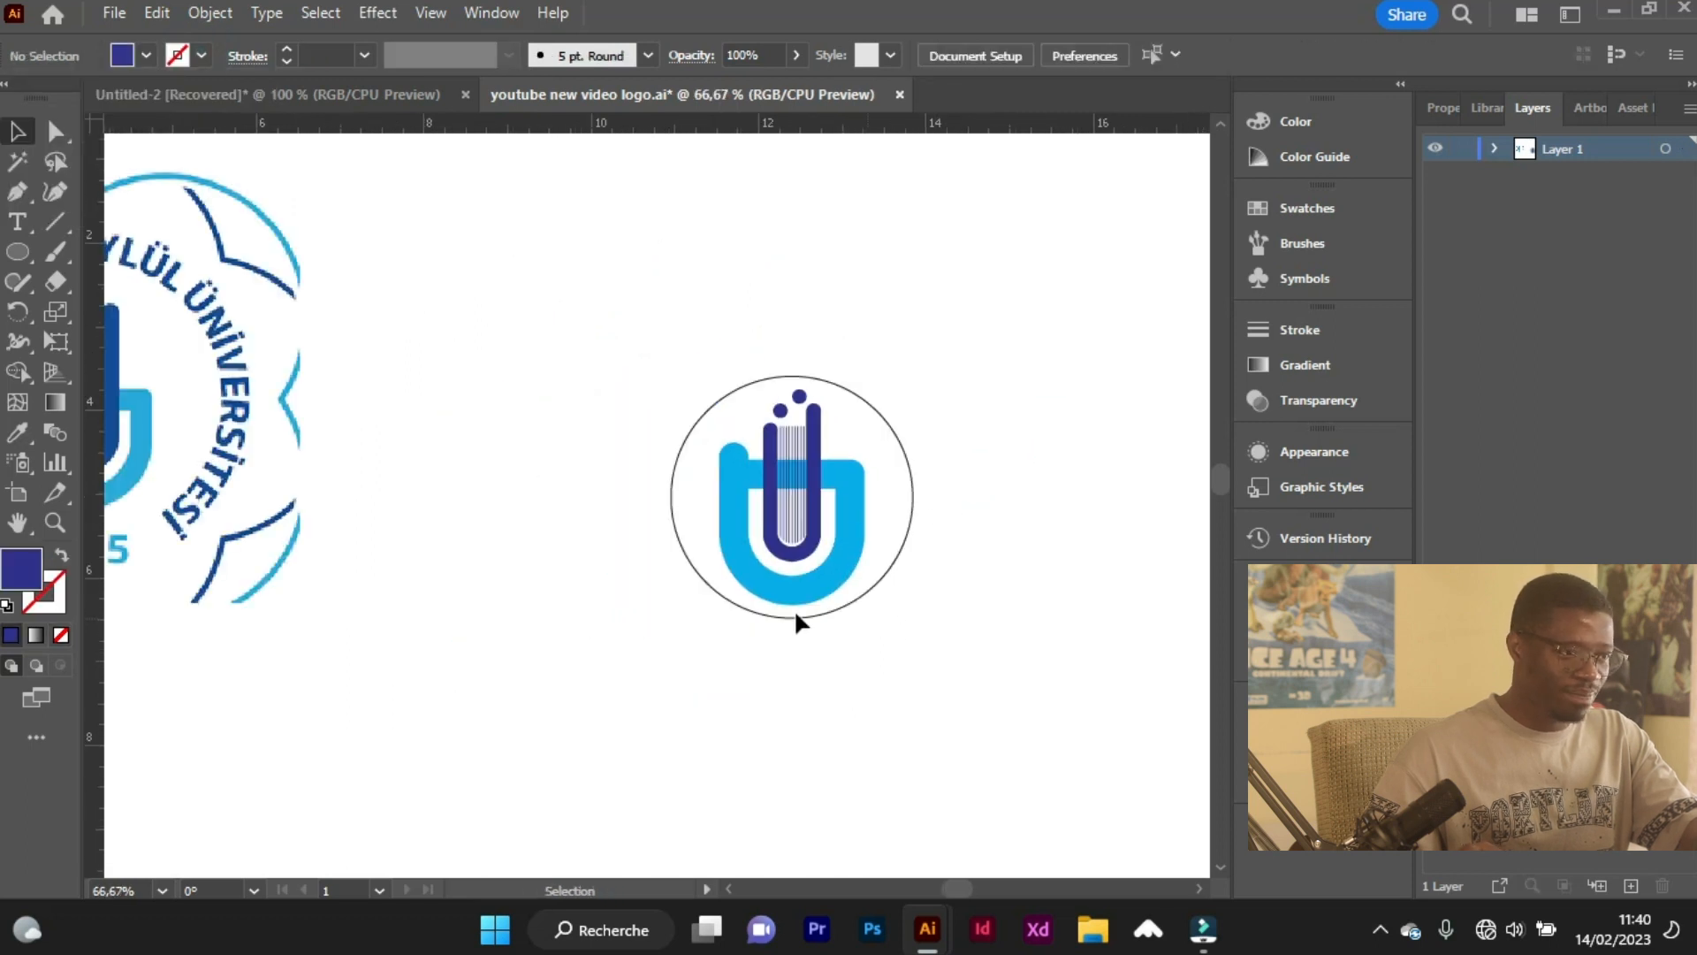
scroll(967, 501, "left", 3)
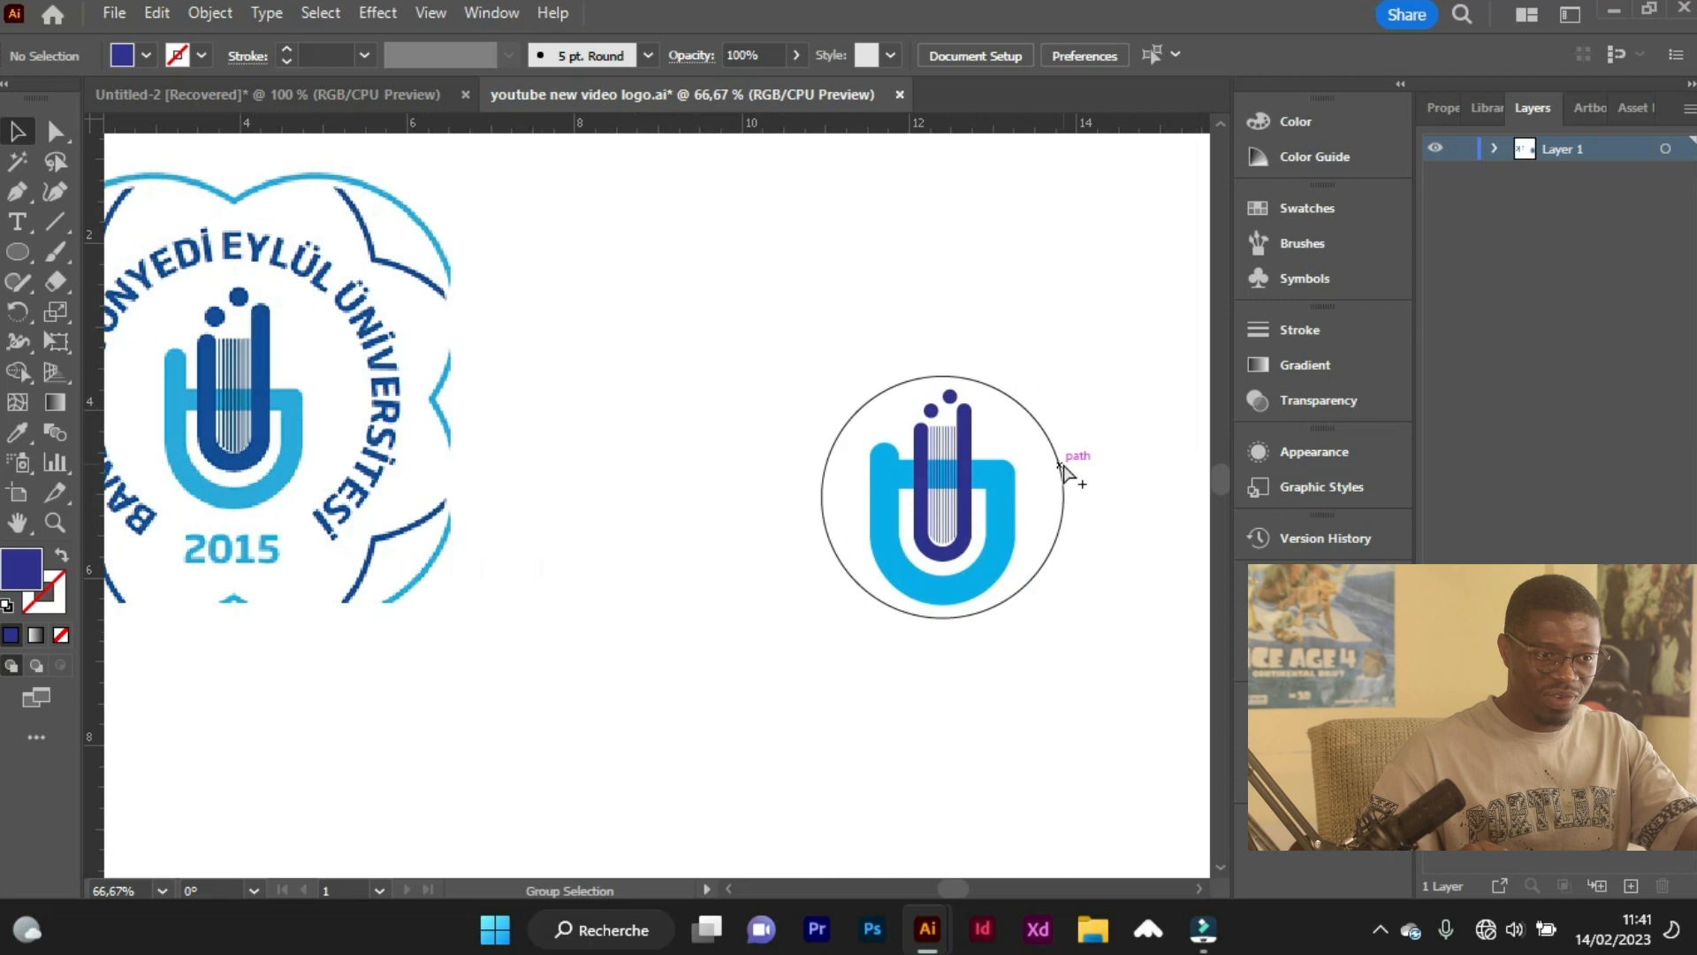
scroll(1063, 473, "up", 3)
scroll(787, 486, "down", 1)
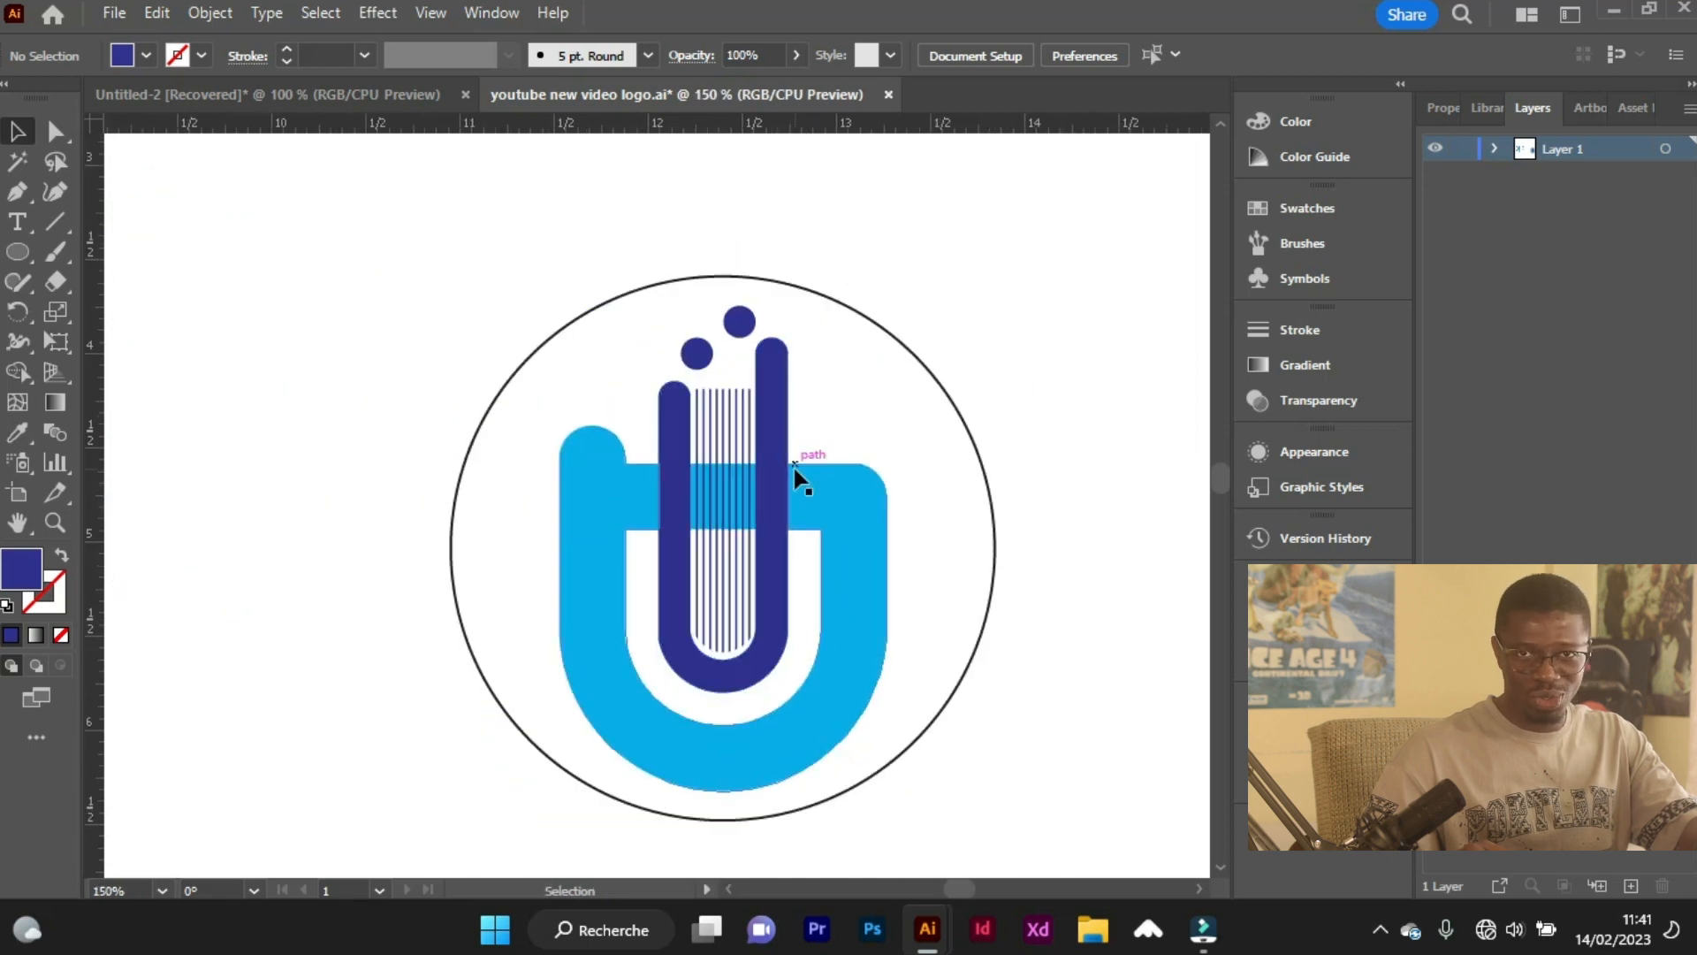
scroll(802, 477, "down", 3)
scroll(530, 455, "left", 1)
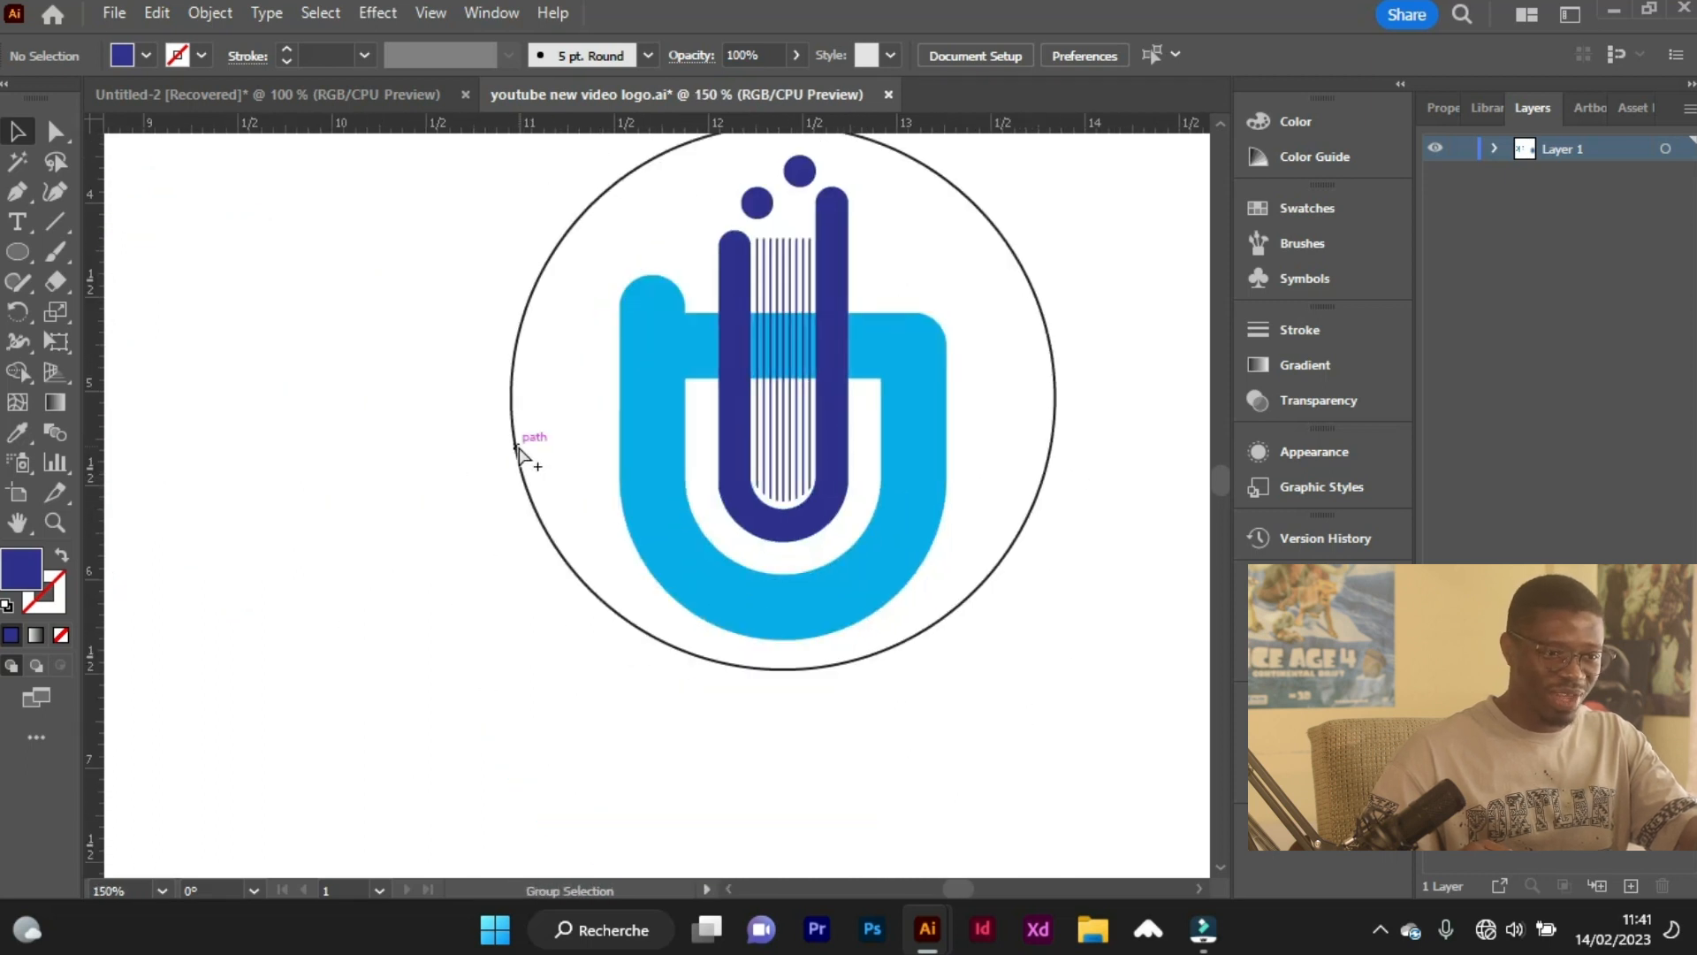
scroll(518, 451, "down", 1)
scroll(303, 436, "left", 8)
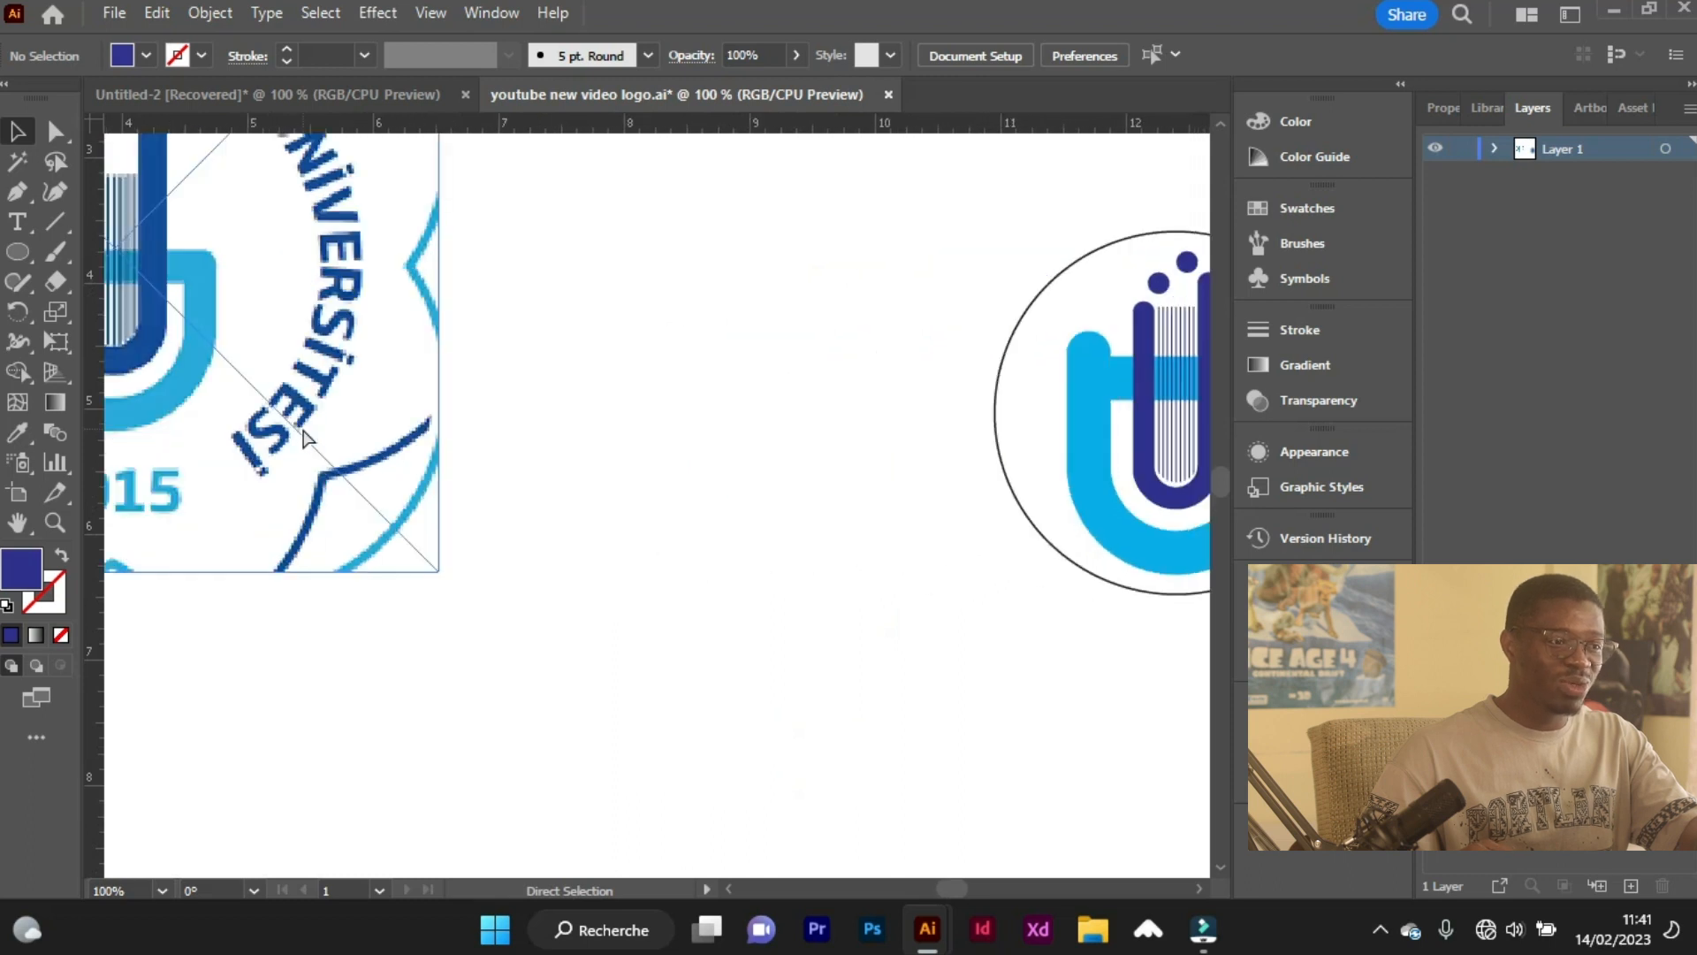
scroll(303, 435, "left", 2)
scroll(535, 466, "down", 2)
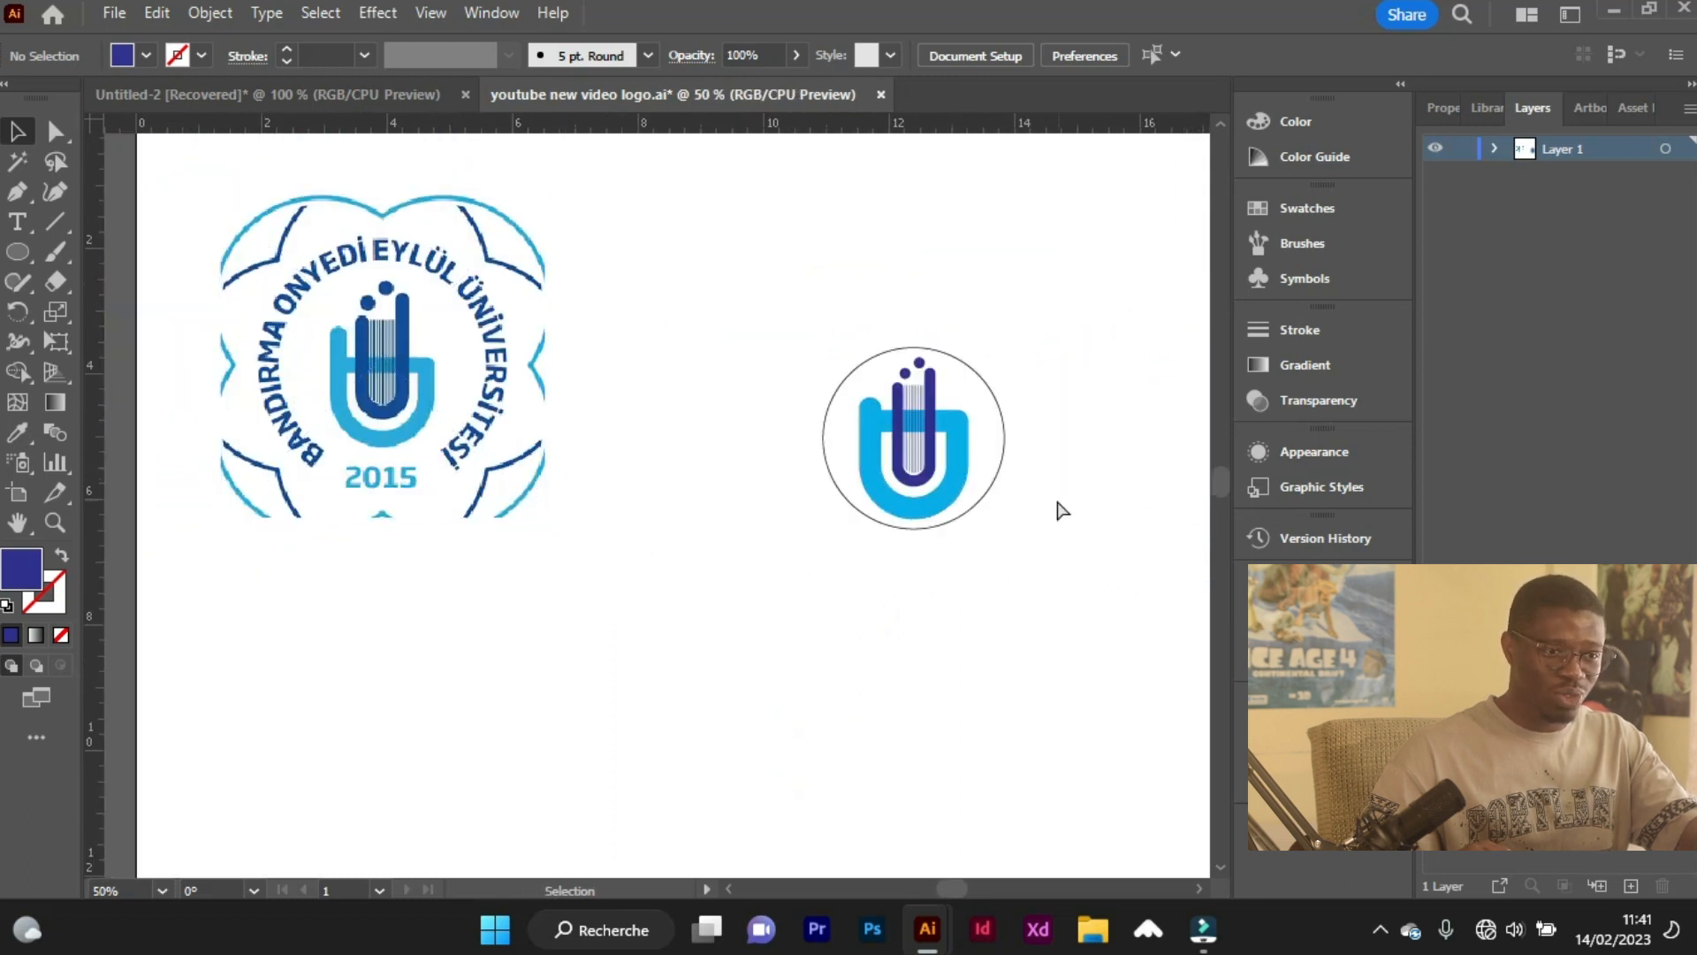
scroll(1074, 514, "left", 2)
scroll(1096, 519, "right", 7)
Unlock all locked objects in the document and clear the resulting selection.
scroll(893, 487, "up", 1)
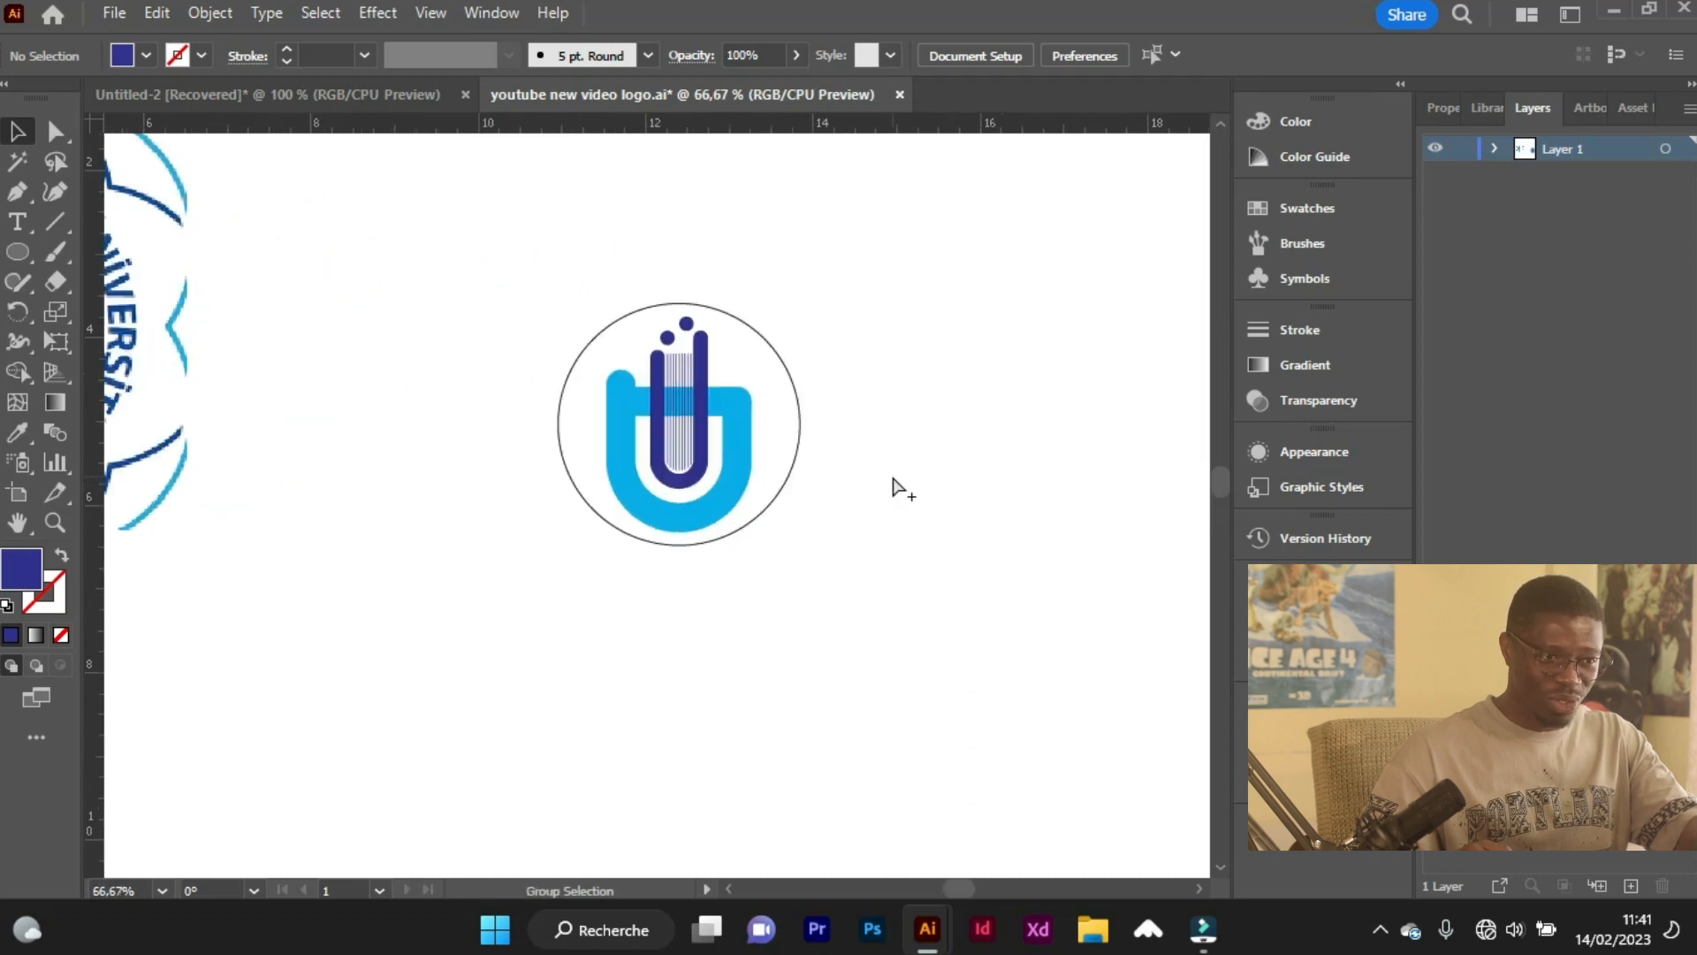
scroll(806, 479, "up", 1)
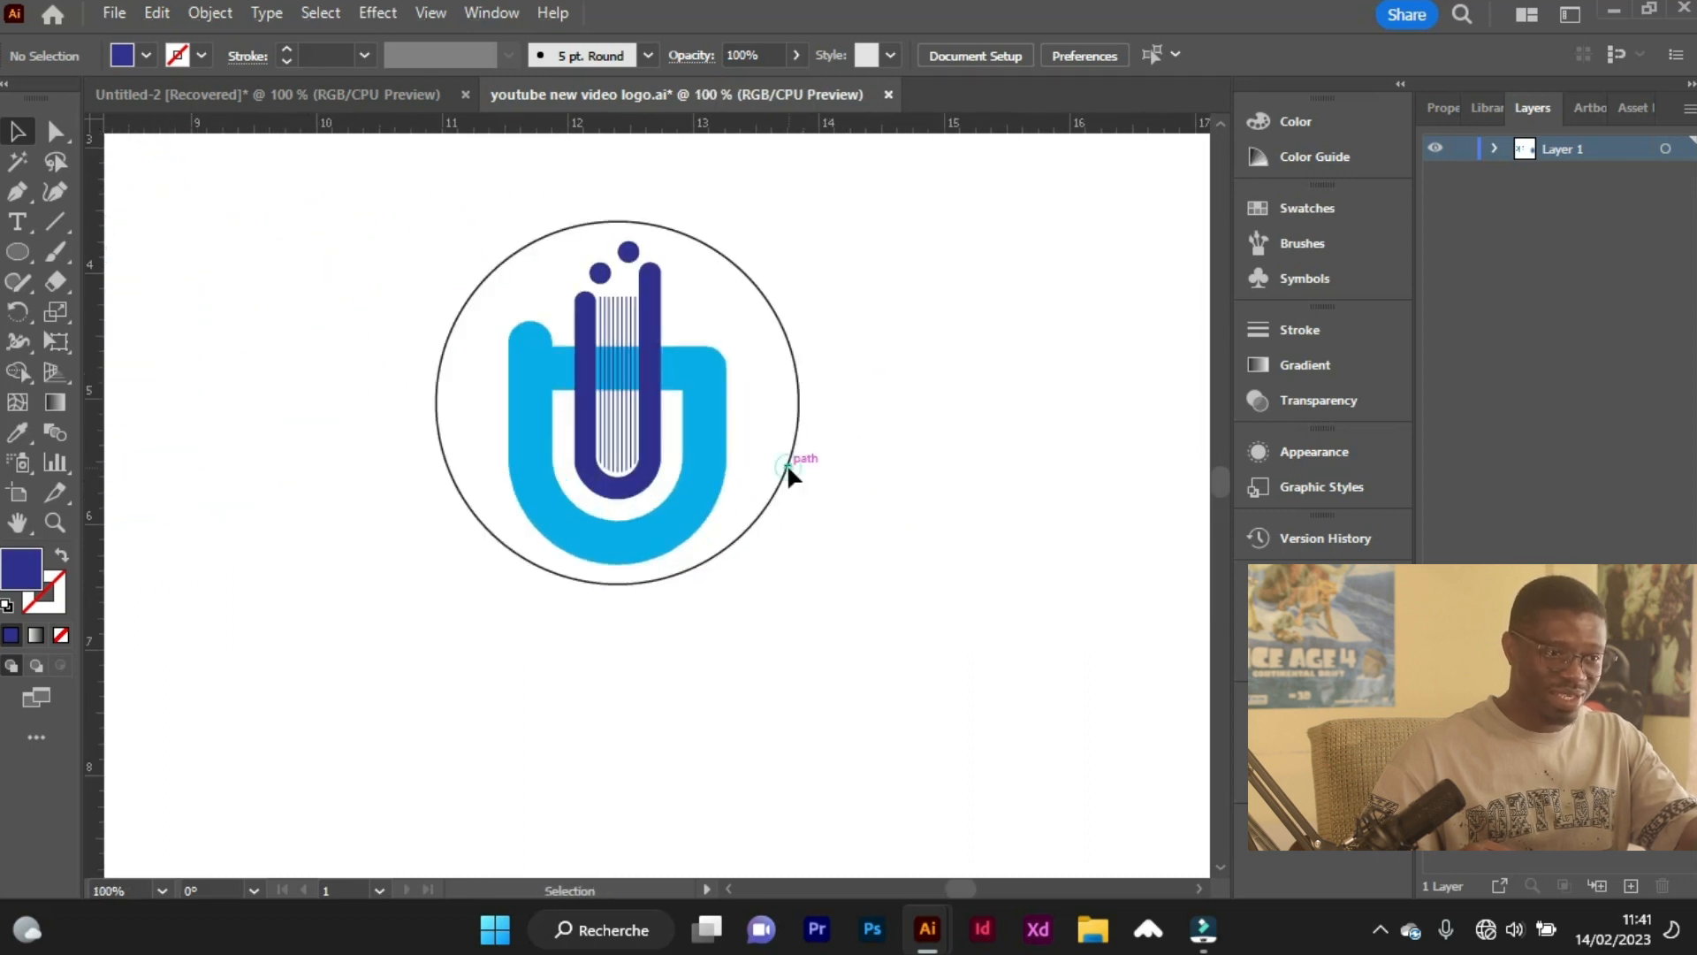
left_click(224, 16)
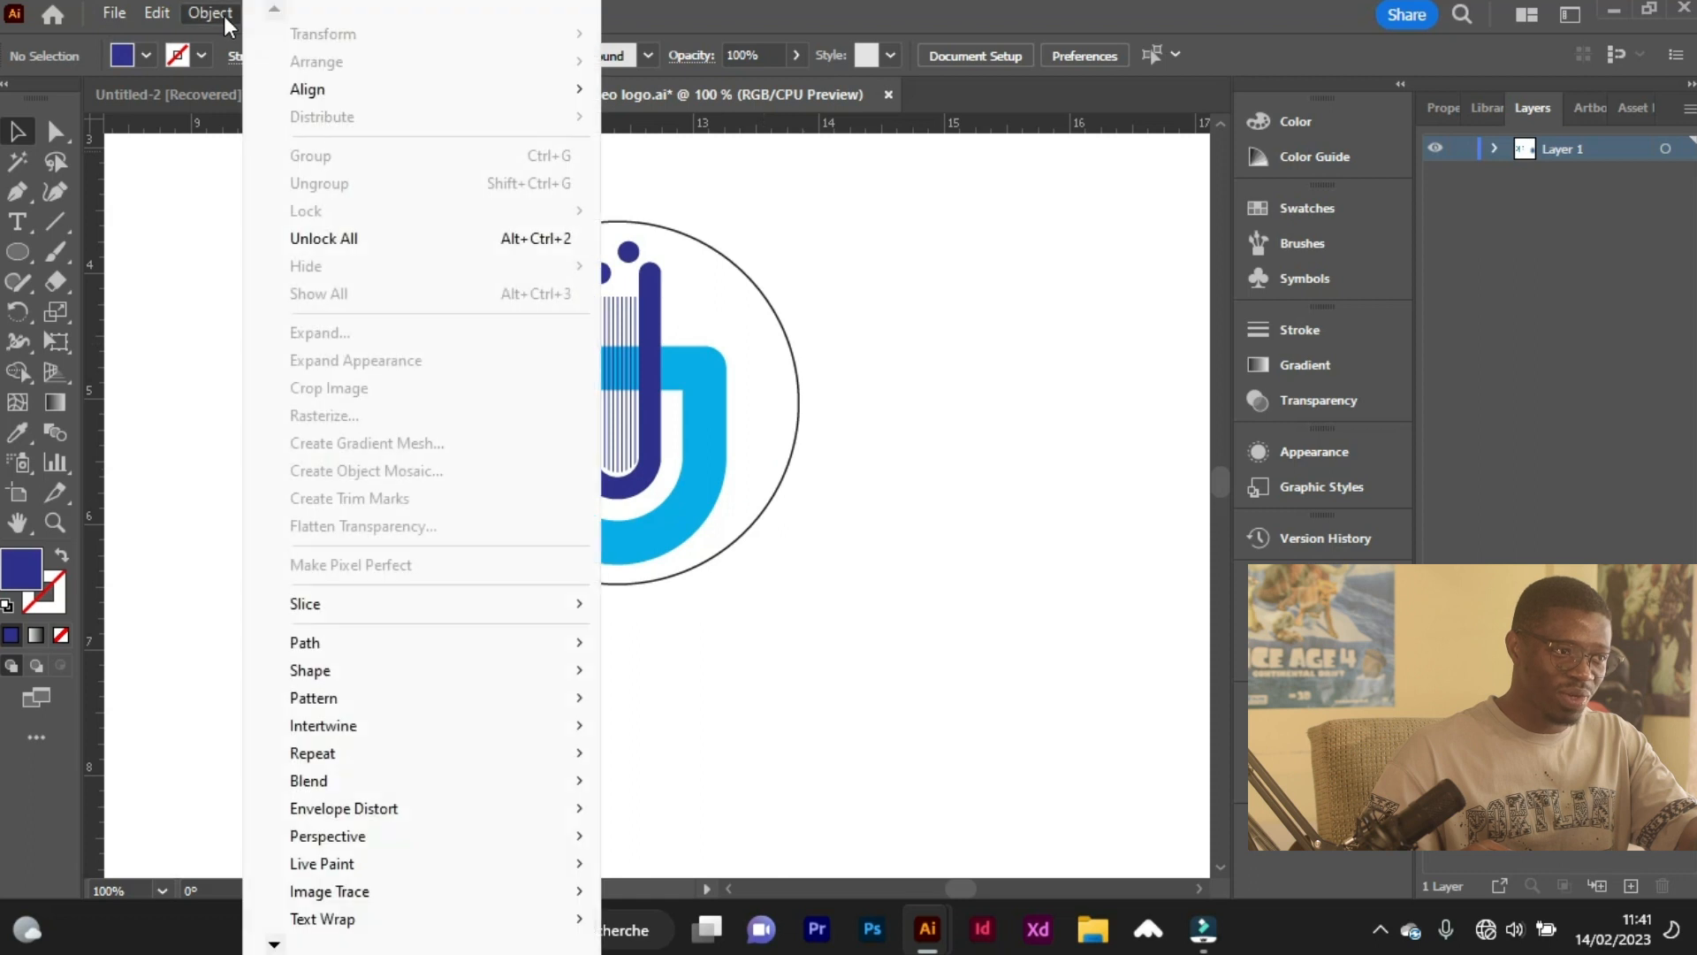
left_click(336, 232)
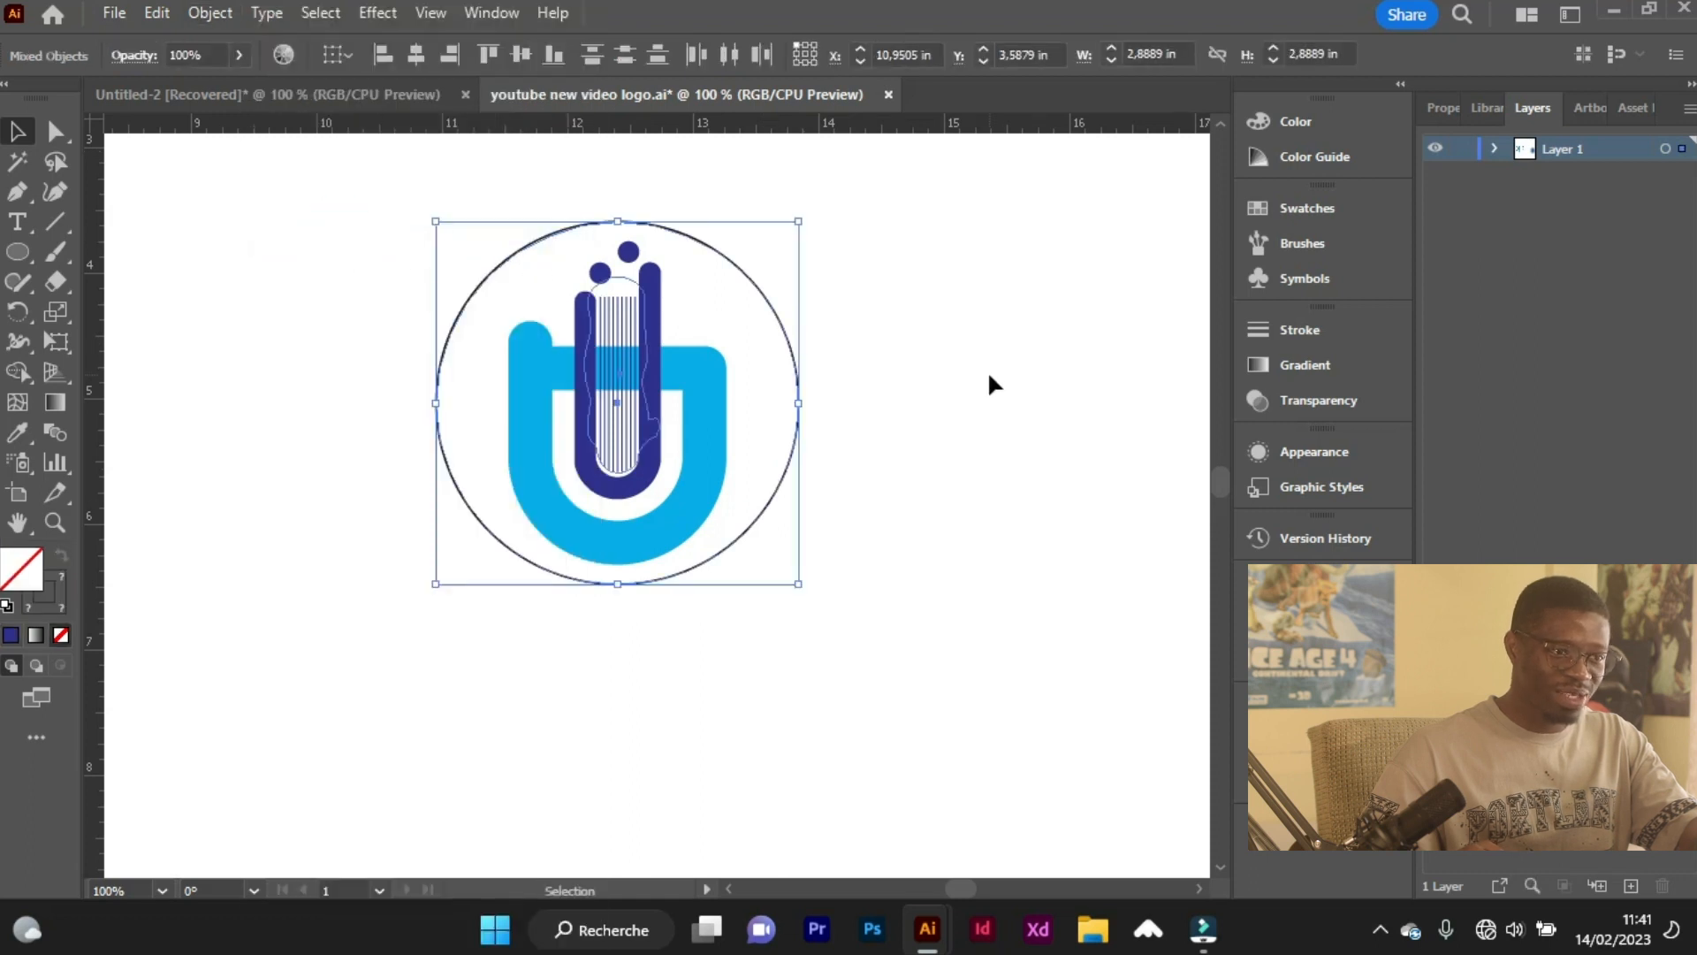
left_click(988, 373)
Duplicate the outer circle into the empty space beside the emblem and scale the copy down to about 2.24 in.
left_click(798, 430)
scroll(822, 500, "right", 2)
scroll(628, 538, "down", 1)
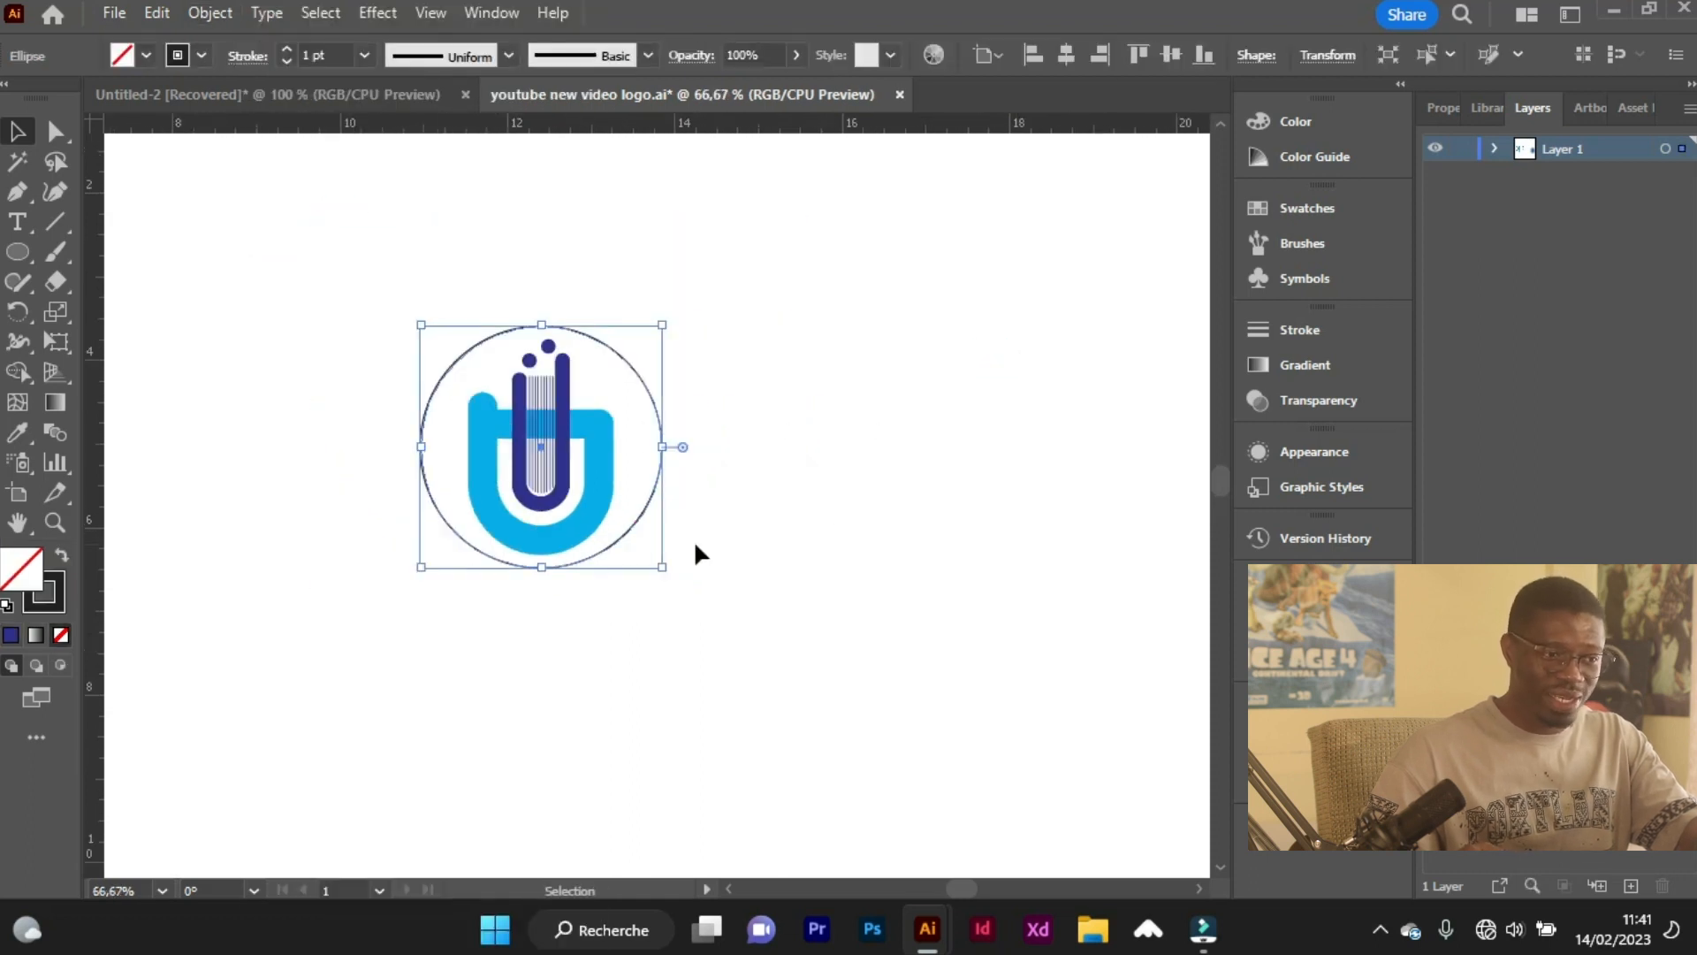
left_click_drag(633, 536, 997, 690)
scroll(994, 694, "right", 2)
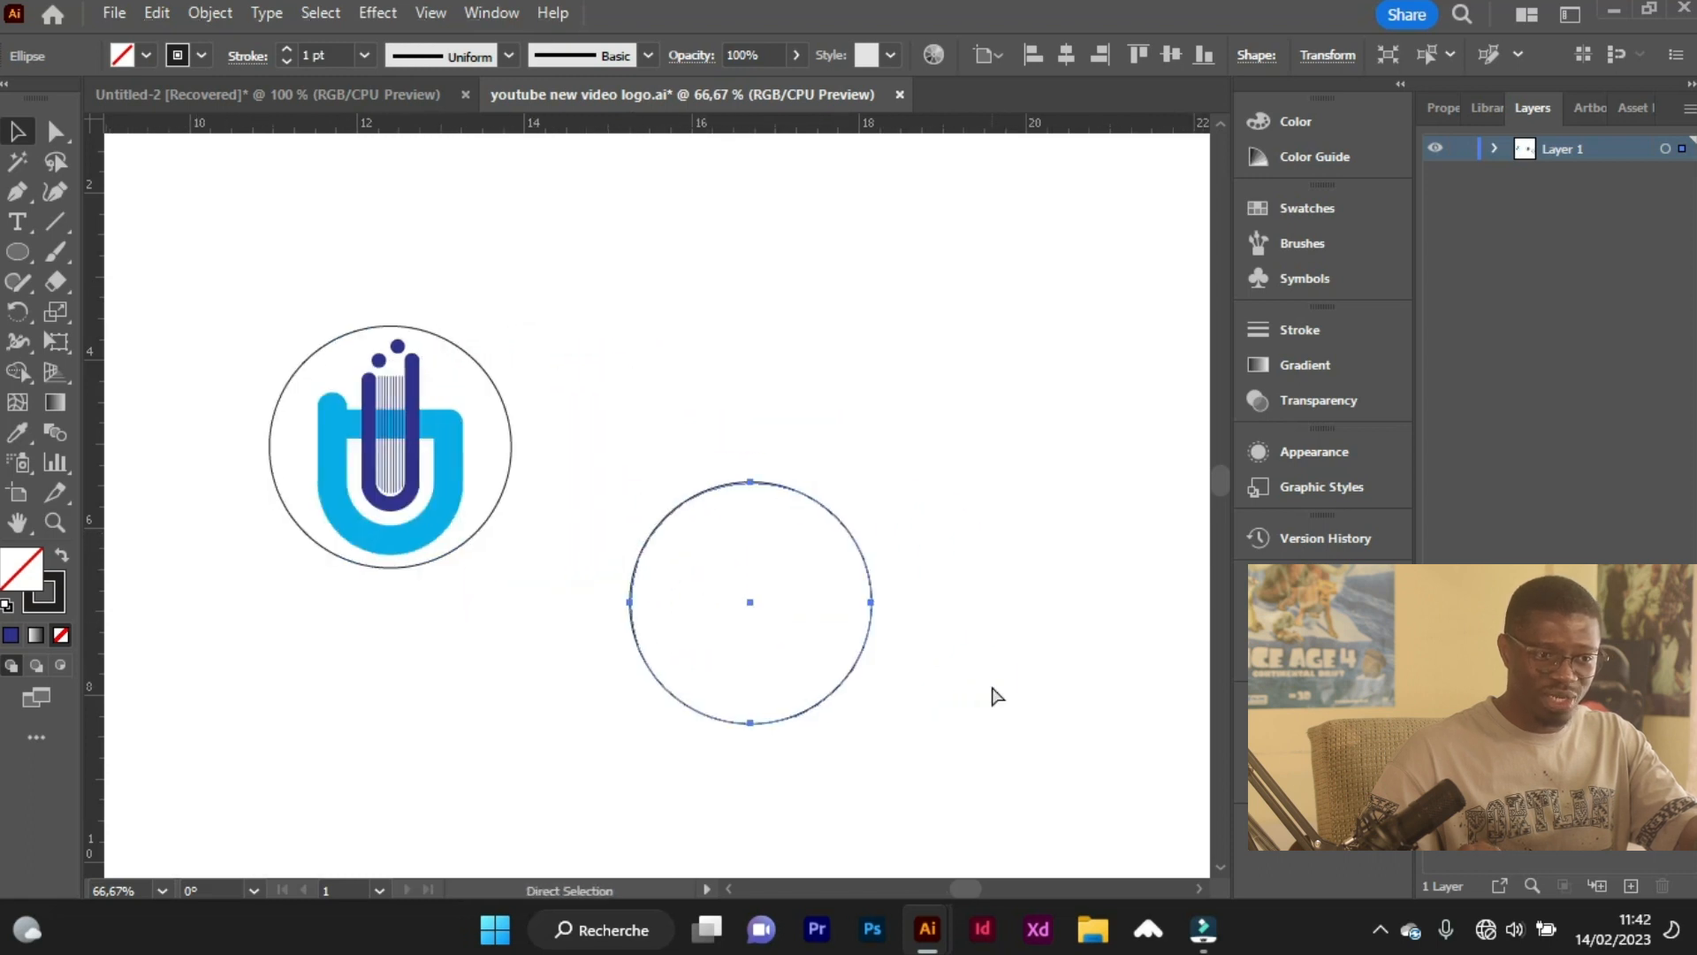
left_click_drag(871, 722, 818, 669)
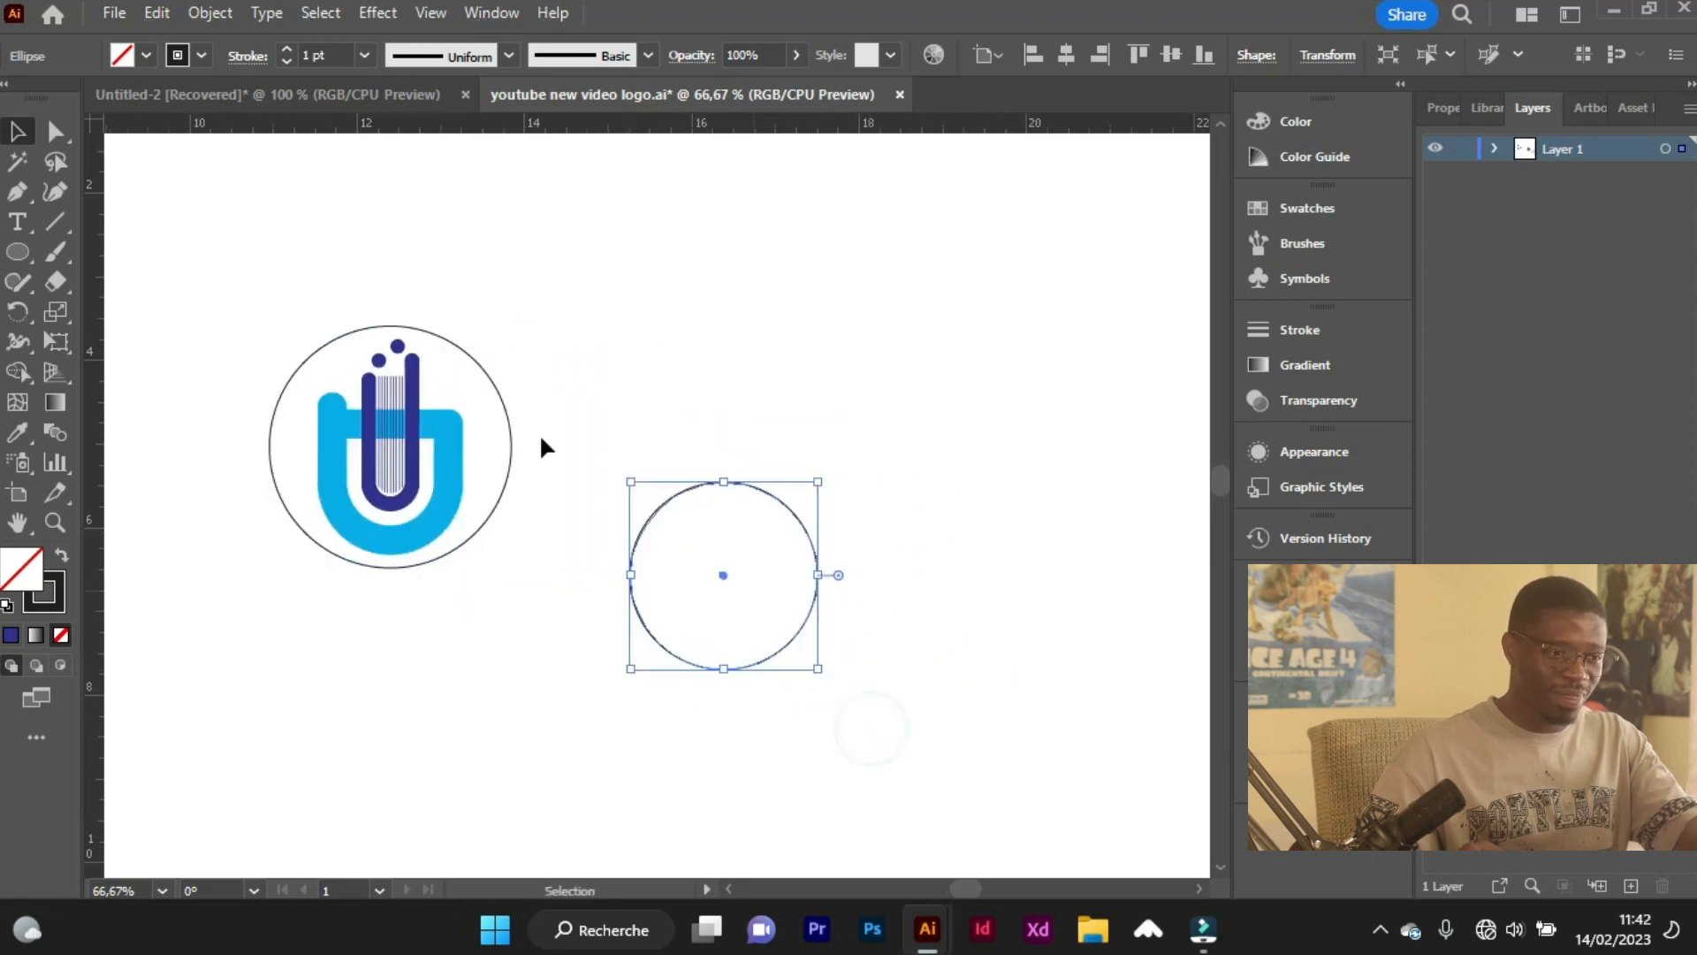
Place a vertical and a horizontal guide through the centre of the copied circle.
left_click_drag(97, 466, 723, 681)
left_click(789, 648)
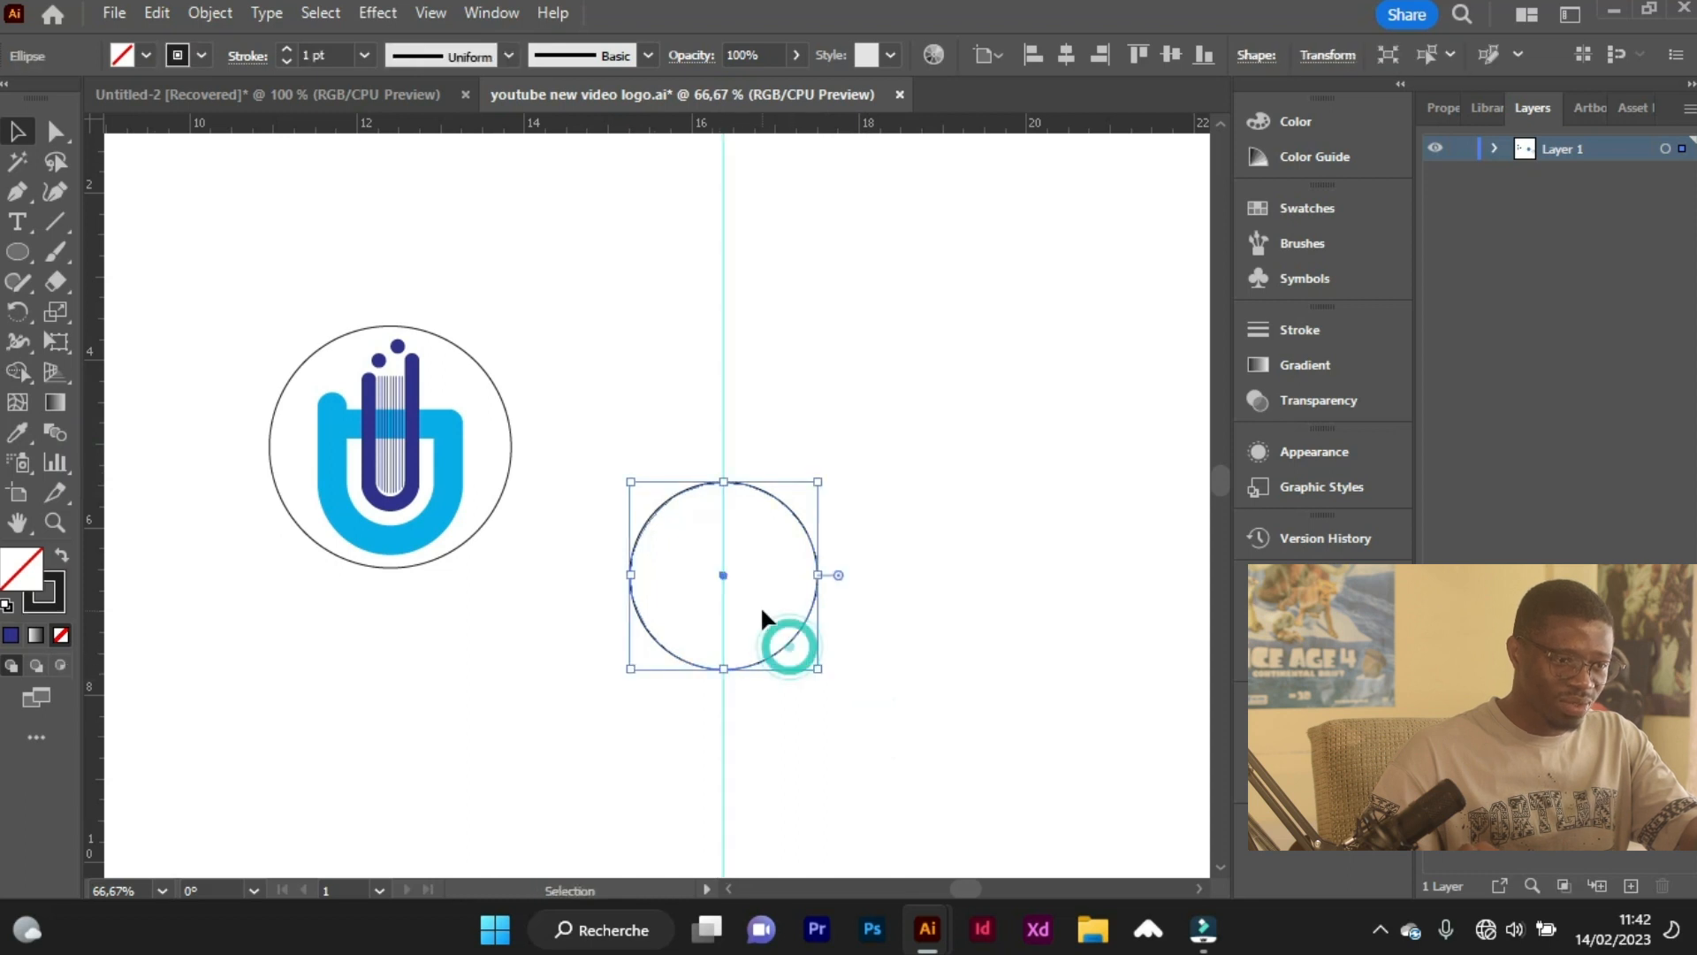
scroll(762, 618, "up", 2)
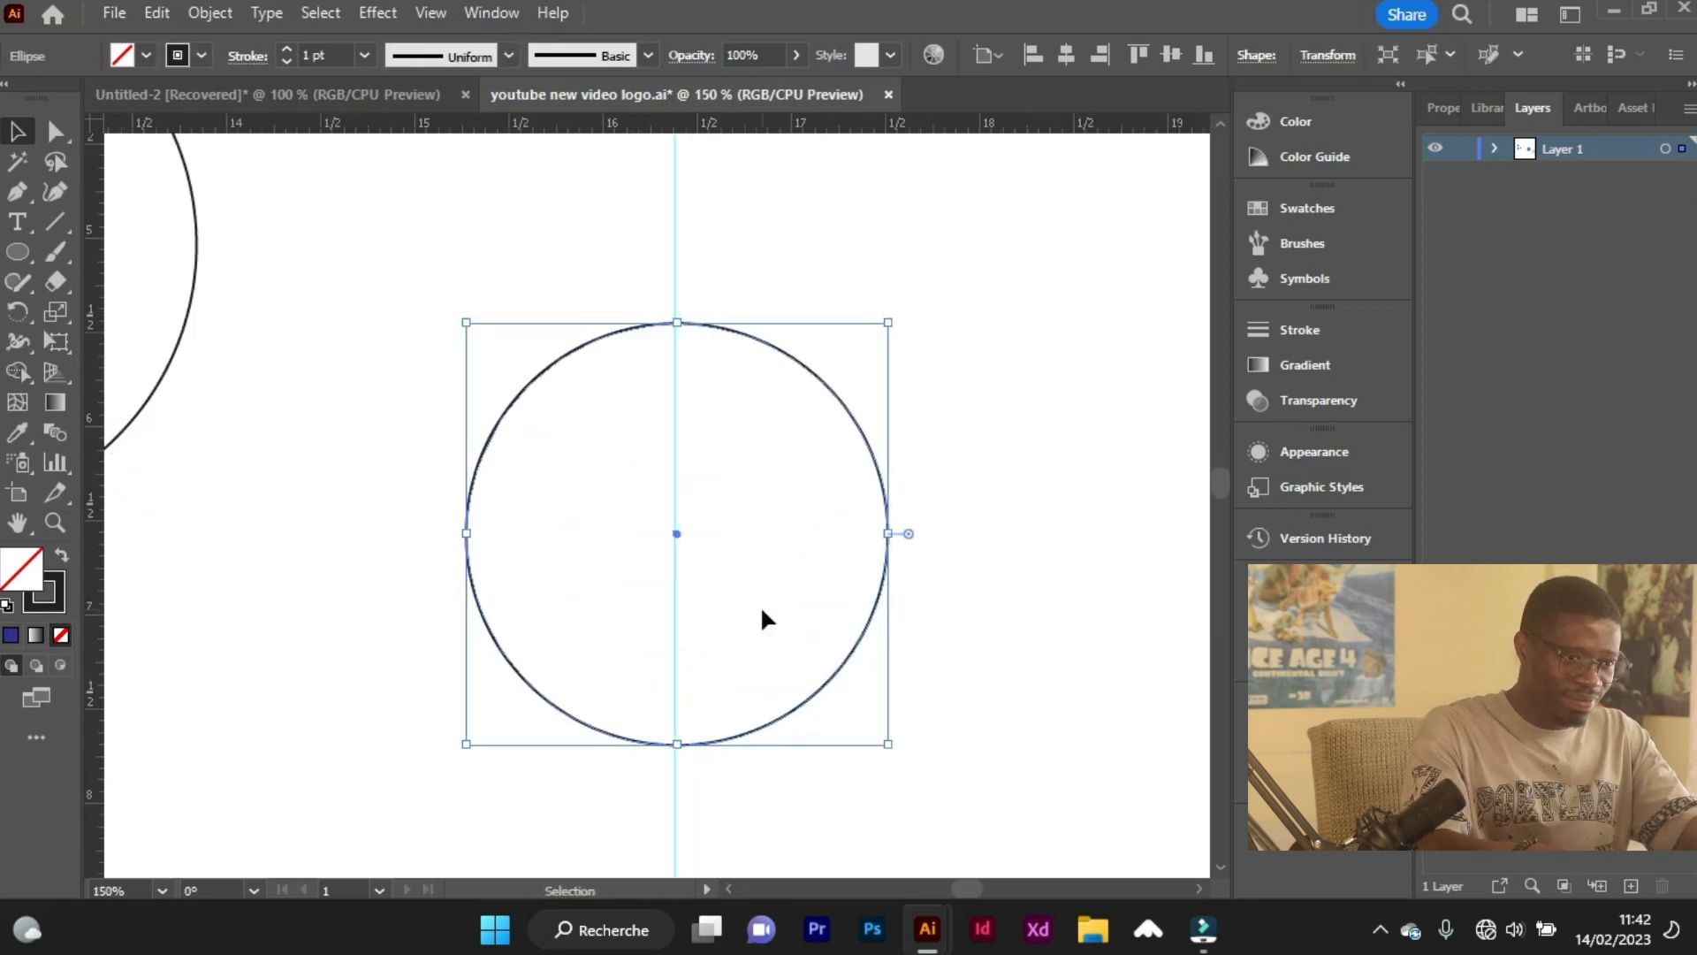
left_click_drag(630, 122, 681, 531)
Duplicate the circle one radius sideways and the pair one radius down to form four overlapping circles.
scroll(795, 601, "down", 1)
scroll(740, 633, "down", 1)
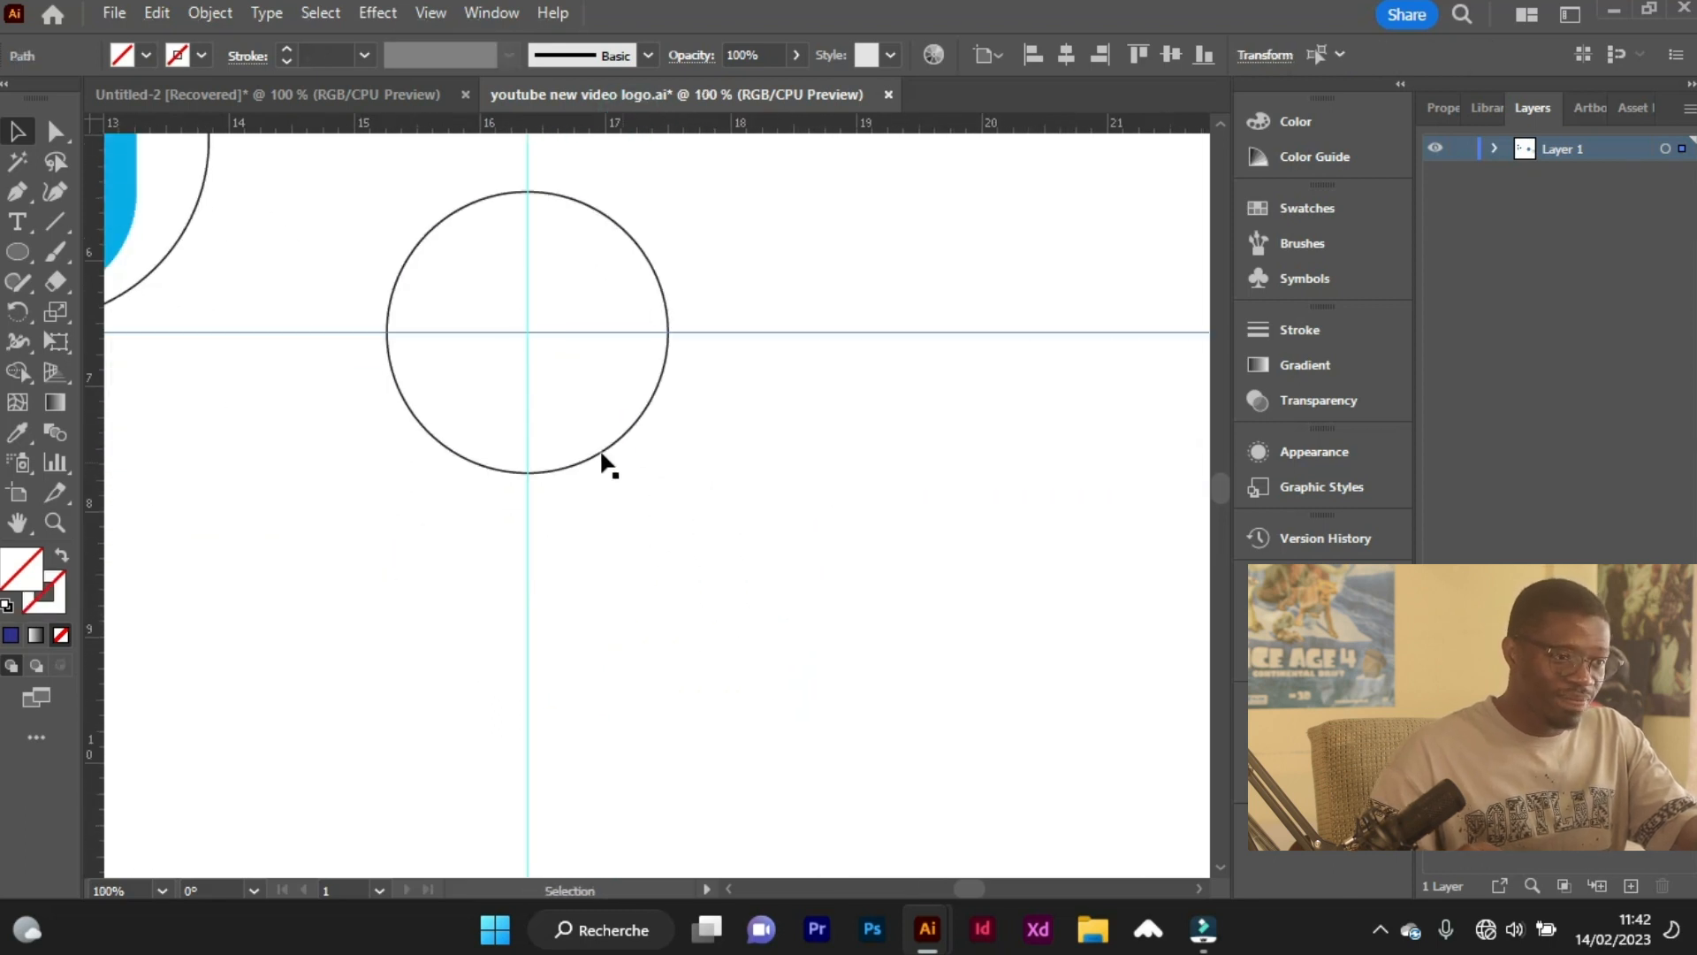
left_click_drag(629, 446, 770, 447)
left_click_drag(800, 518, 666, 531)
scroll(636, 511, "down", 1)
Group the four overlapping circles and delete the horizontal and vertical guides.
left_click_drag(825, 584, 603, 315)
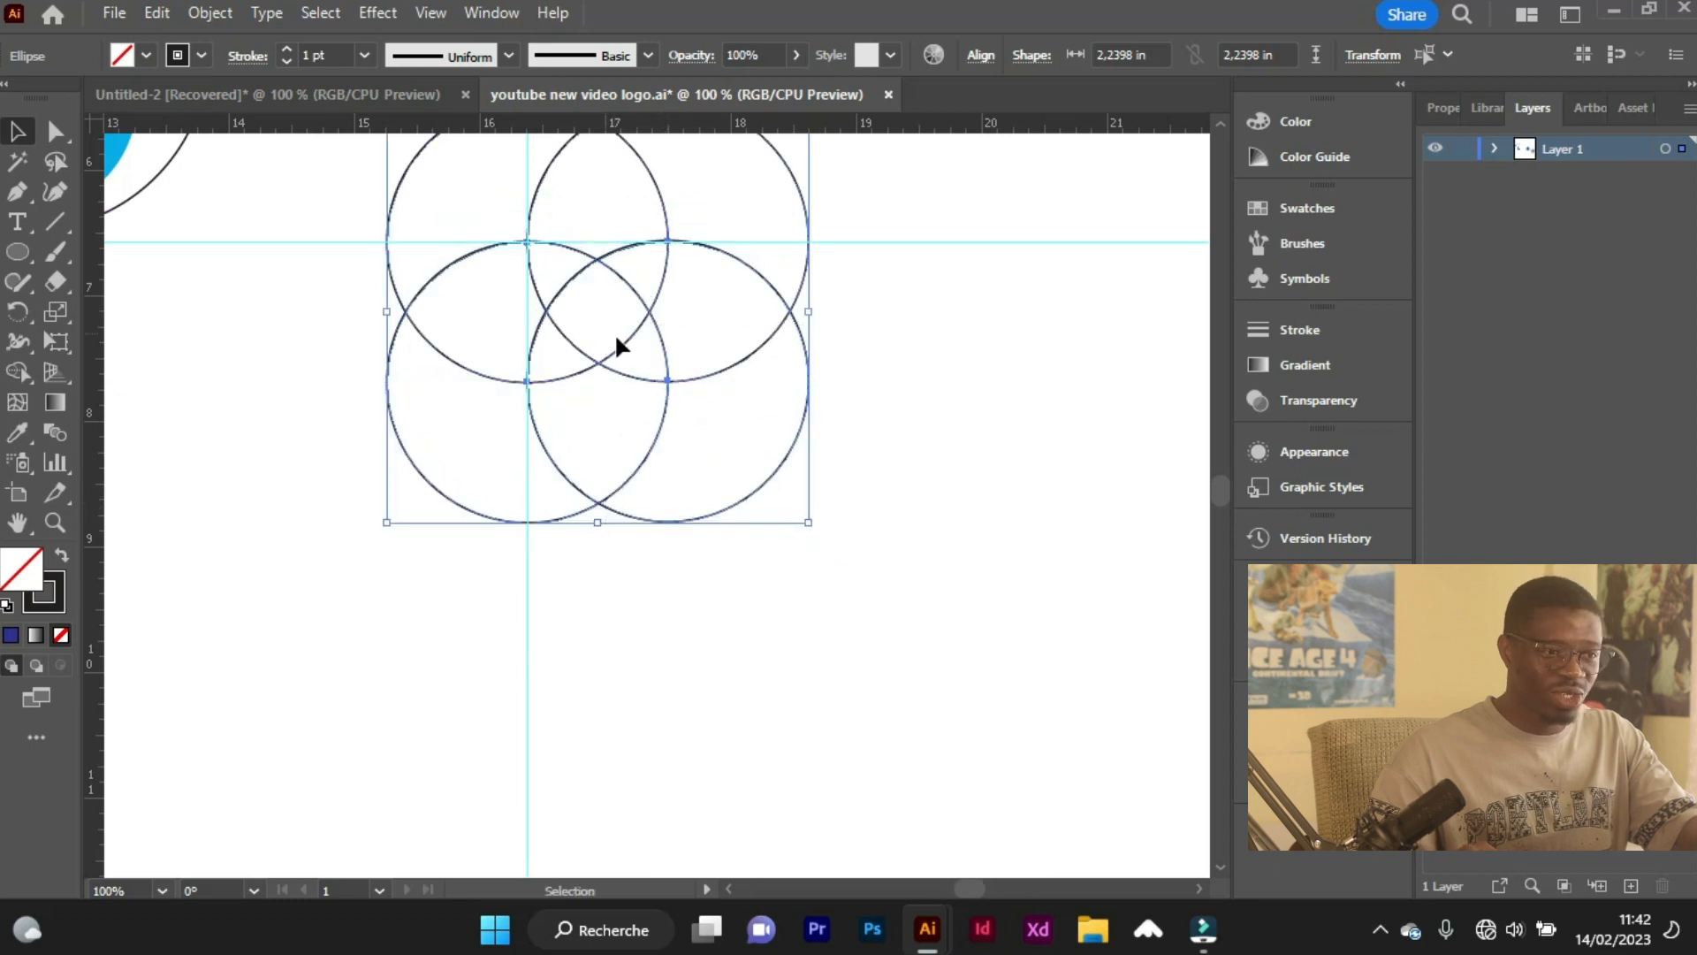
right_click(617, 338)
left_click(718, 528)
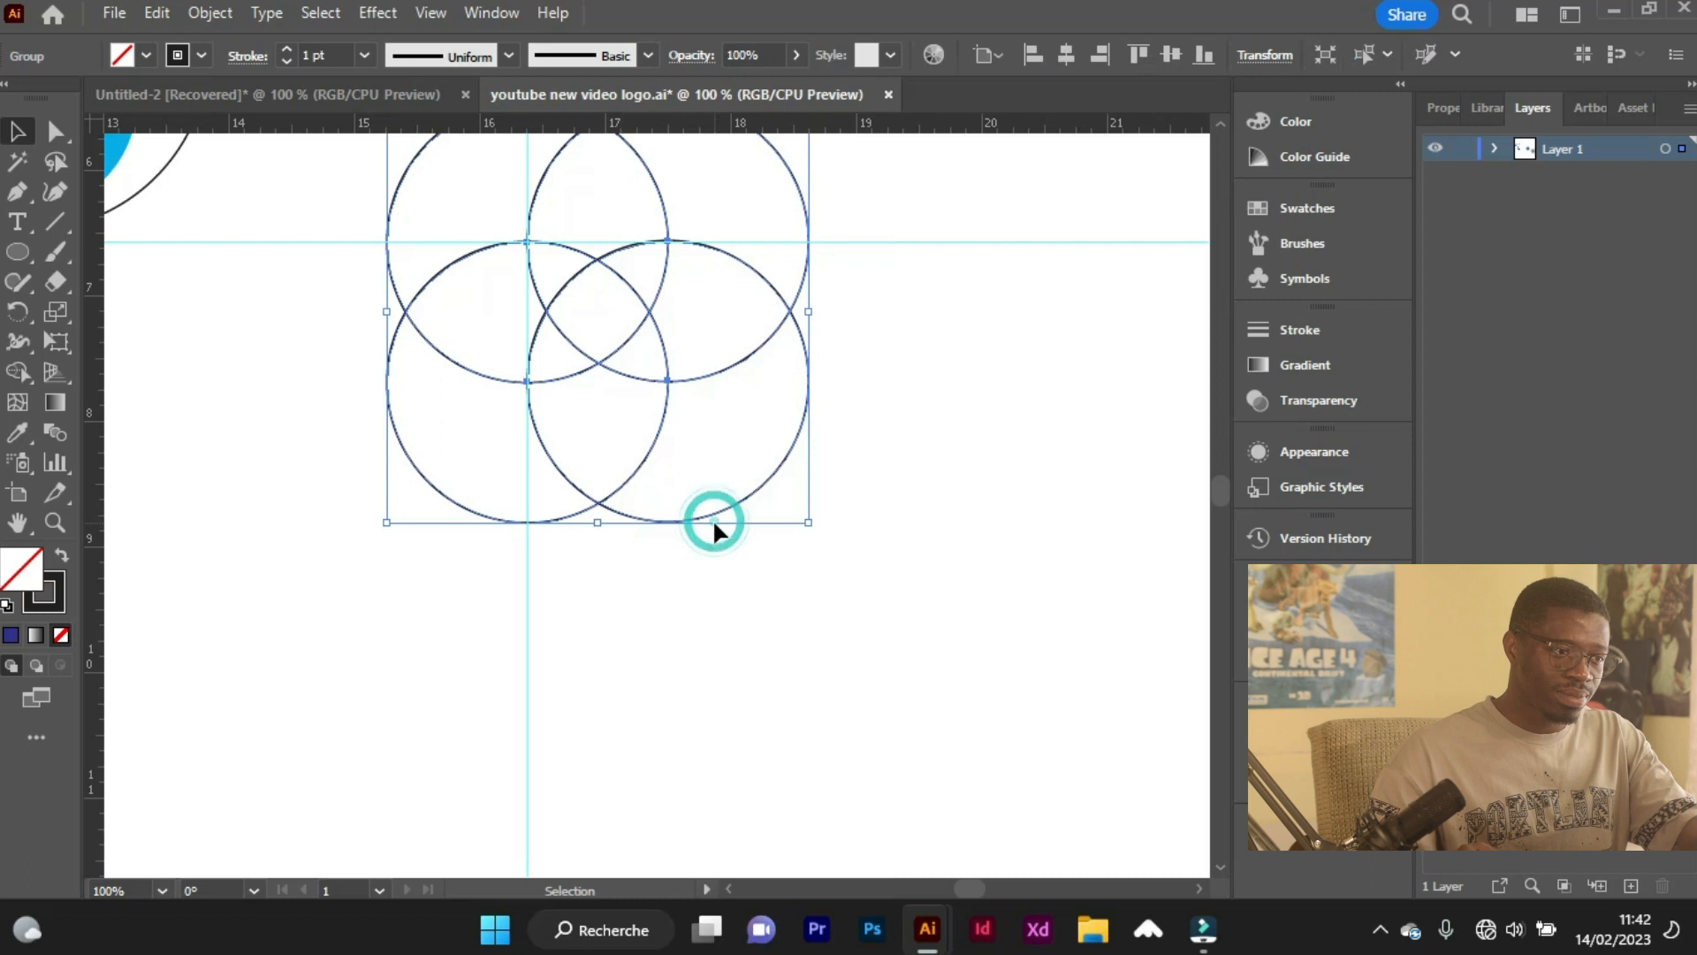
left_click(928, 240)
key("Delete")
left_click(525, 676)
key("Delete")
Merge the four overlapping circles into a single four-lobed outline with Shape Builder.
scroll(542, 644, "up", 1)
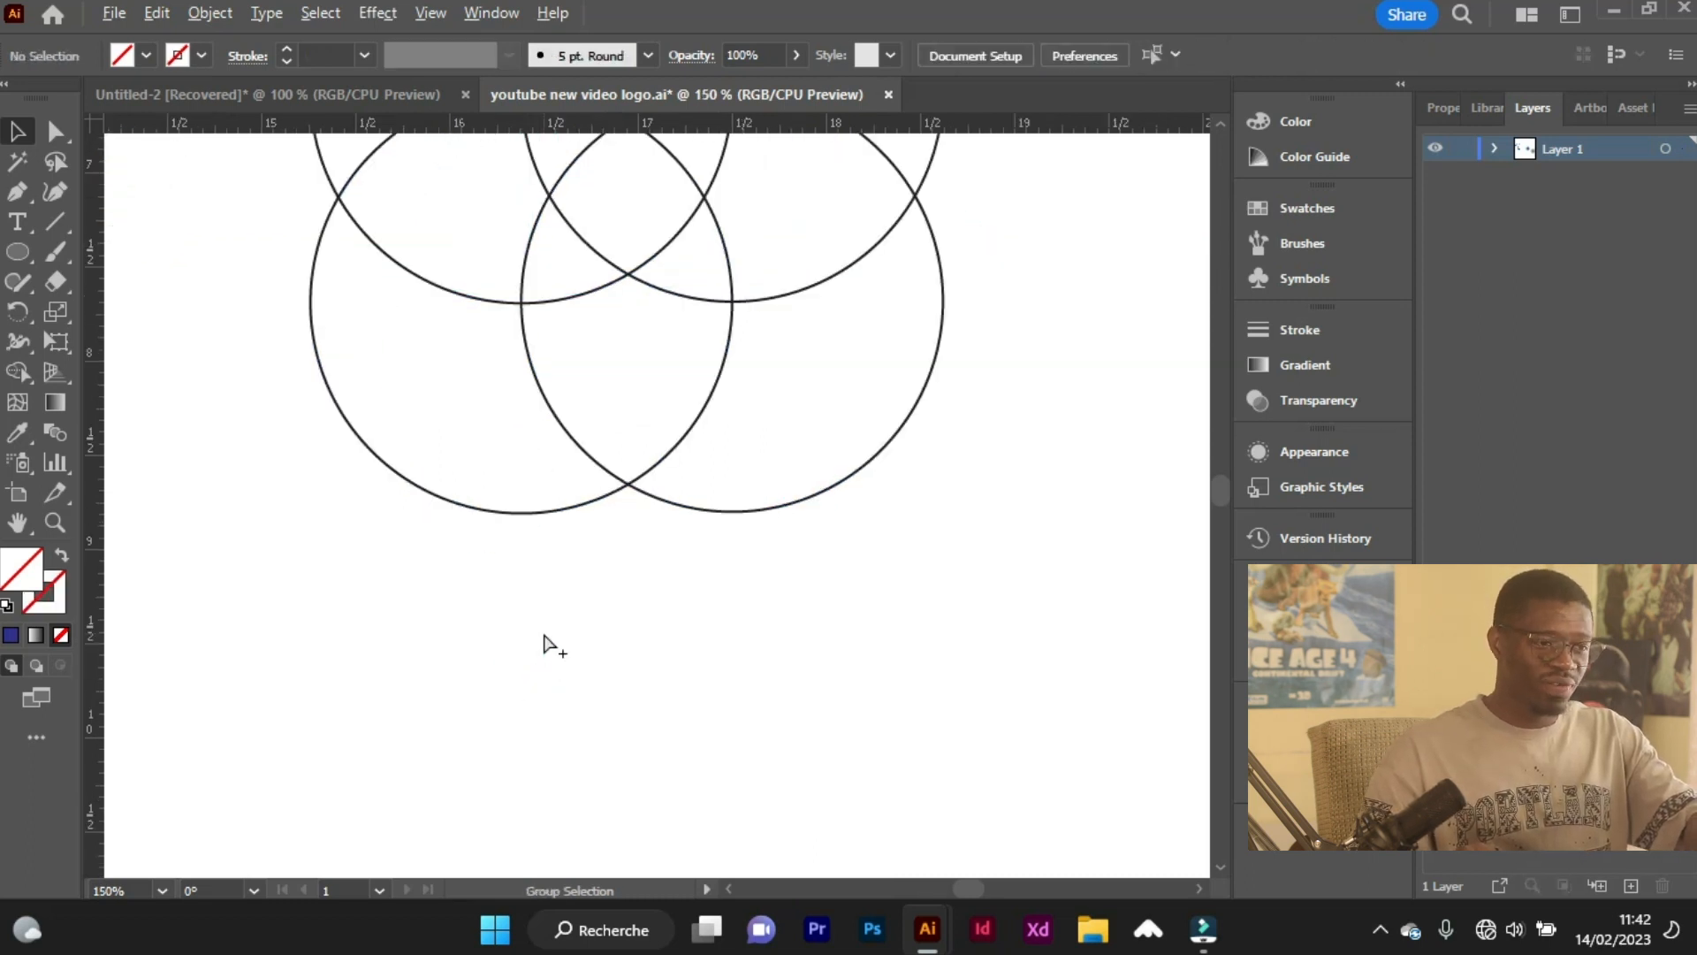
scroll(597, 468, "up", 3)
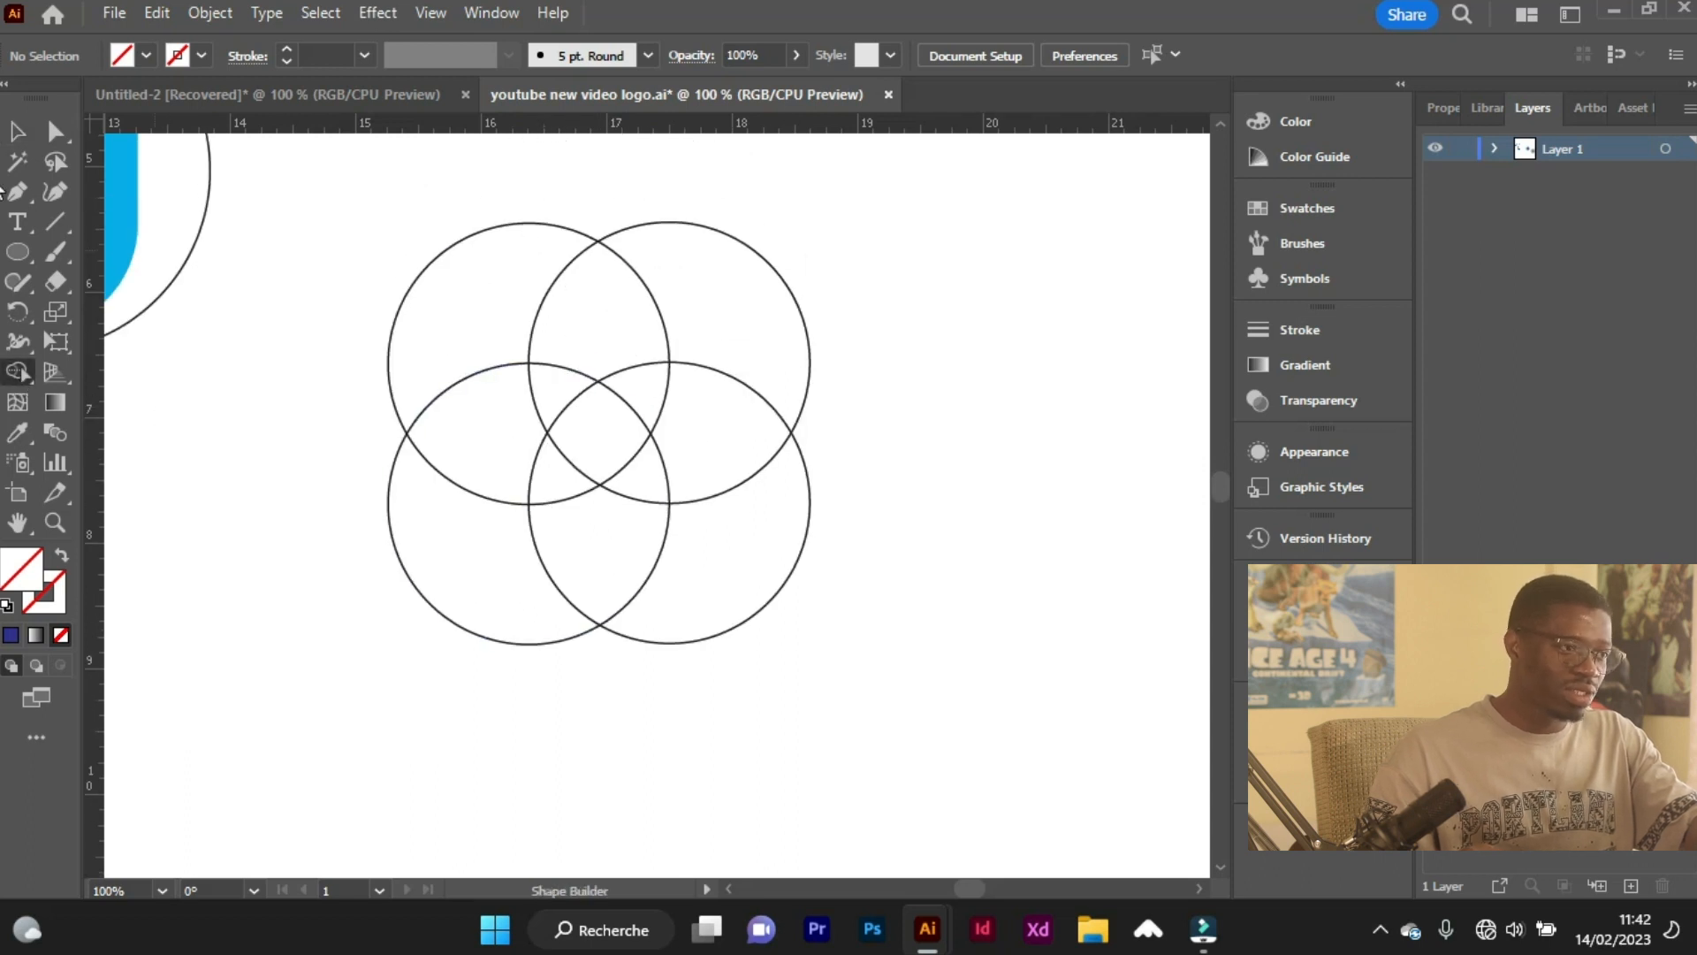
left_click_drag(439, 205, 789, 595)
mouse_move(511, 327)
left_mouse_down()
mouse_move(501, 521)
mouse_move(596, 550)
mouse_move(714, 549)
mouse_move(714, 429)
mouse_move(743, 320)
mouse_move(578, 363)
mouse_move(546, 400)
mouse_move(596, 468)
mouse_move(639, 490)
mouse_move(629, 379)
left_mouse_up()
key("ctrl+minus")
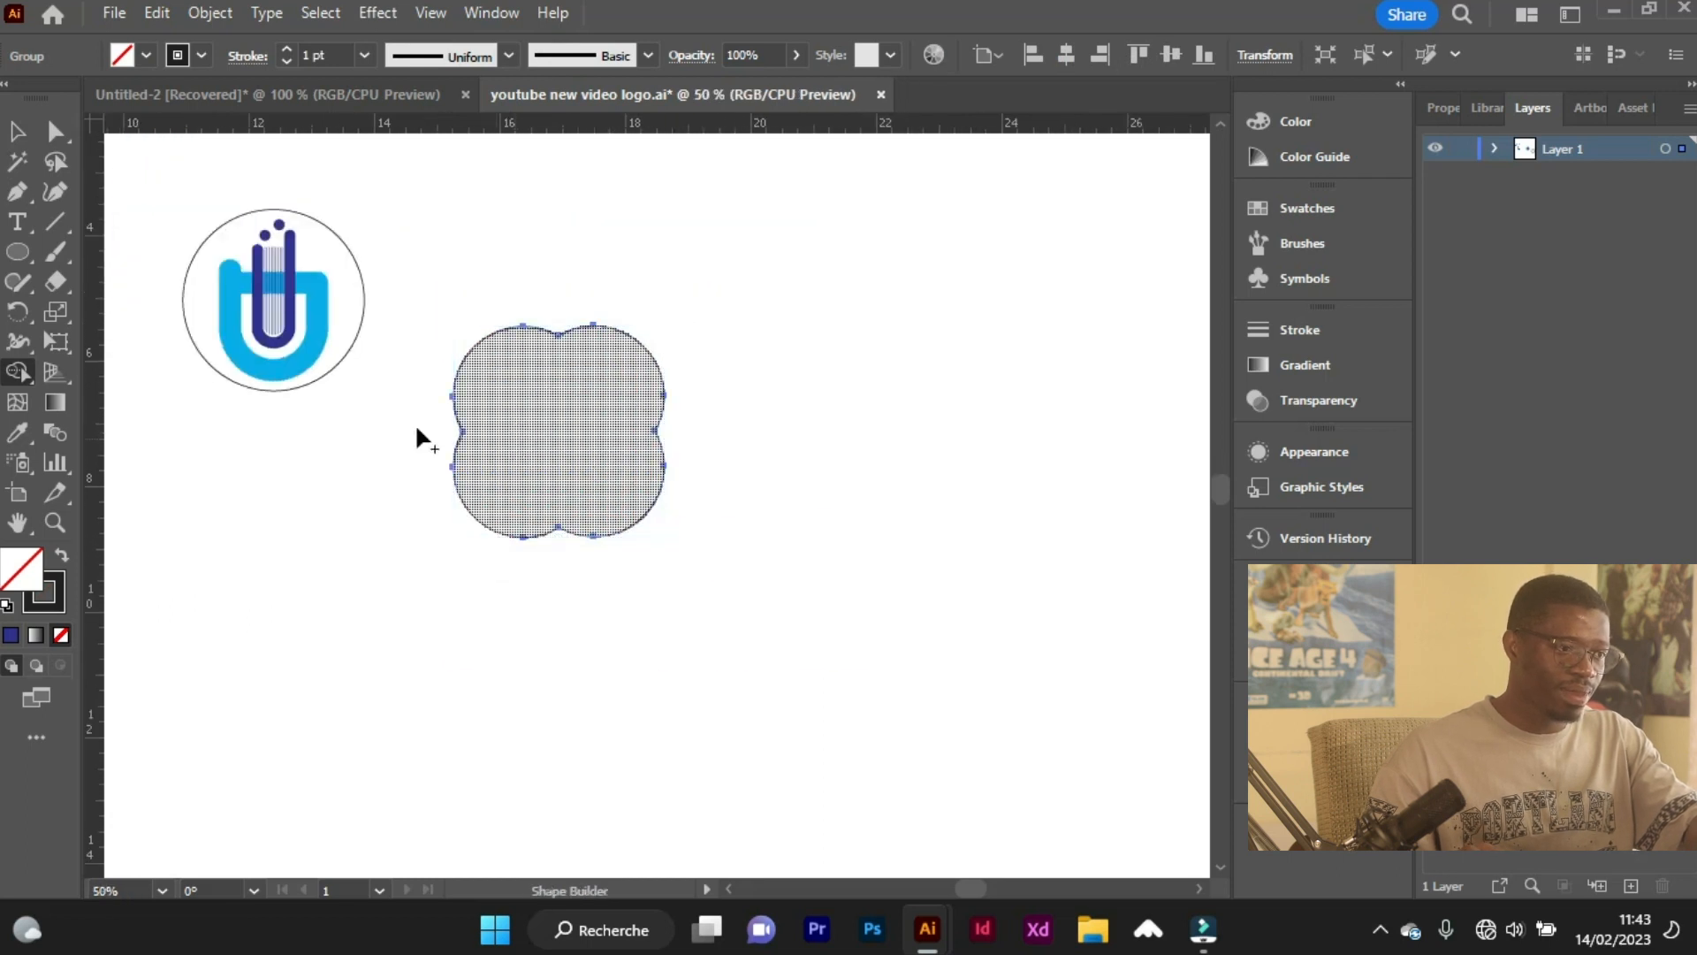
Duplicate the four-lobed outline into the empty space beside the original.
left_click(21, 132)
scroll(672, 477, "up", 1)
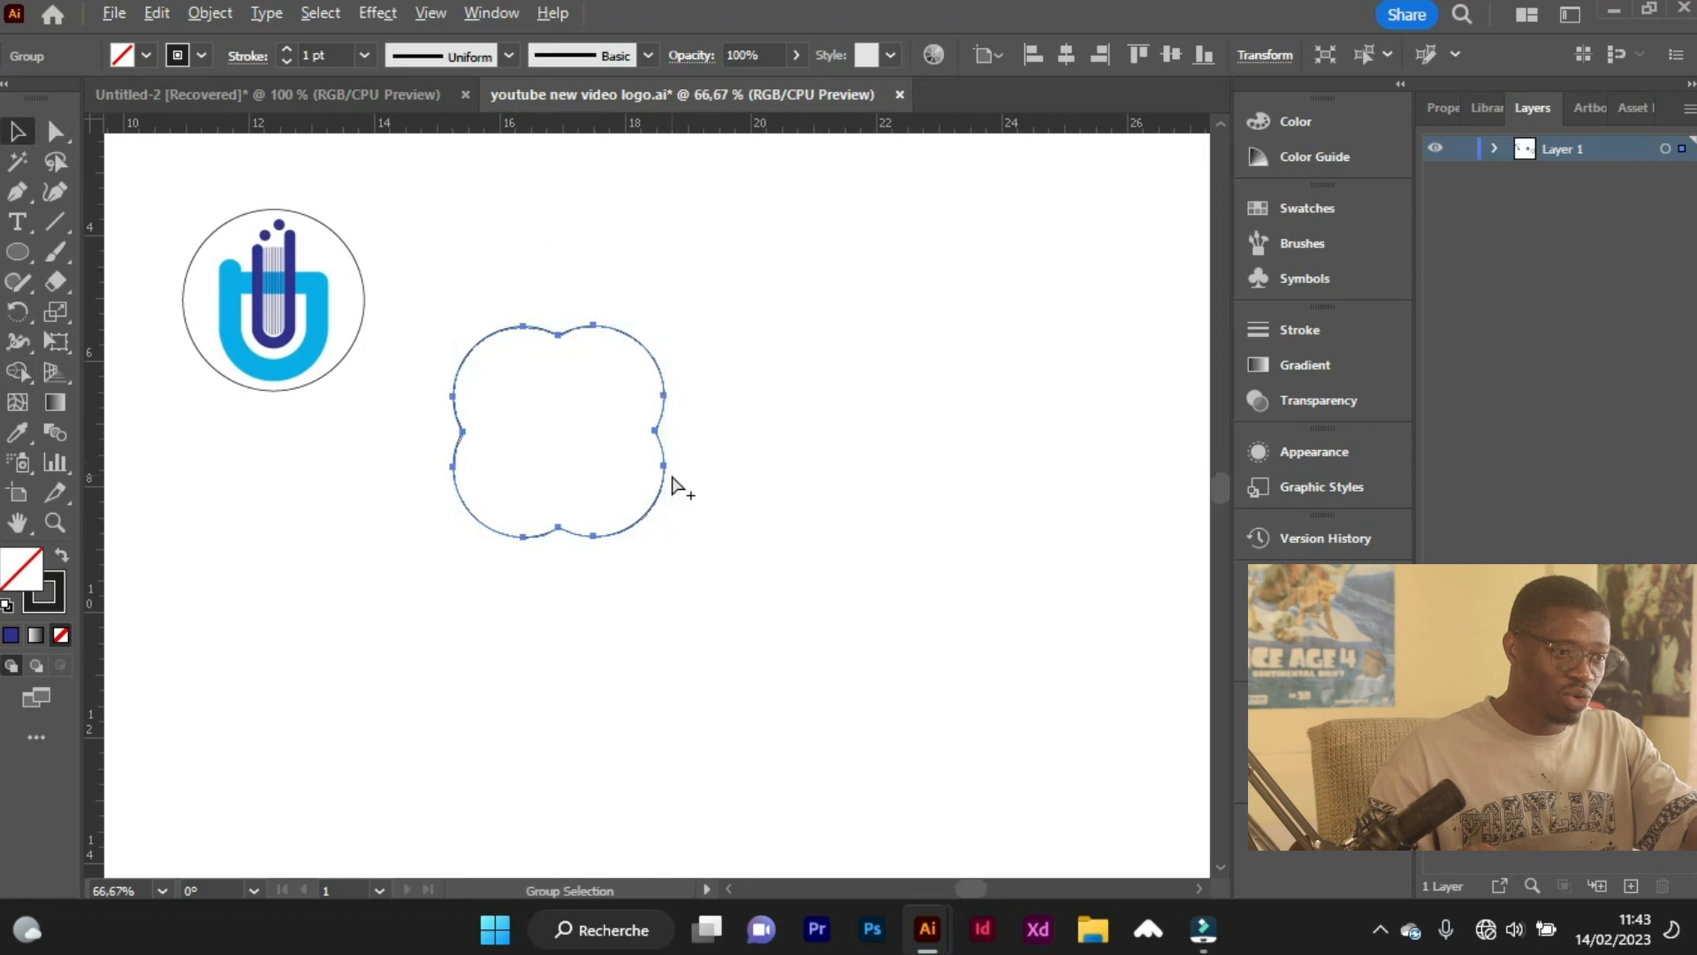
left_click_drag(654, 507, 967, 566)
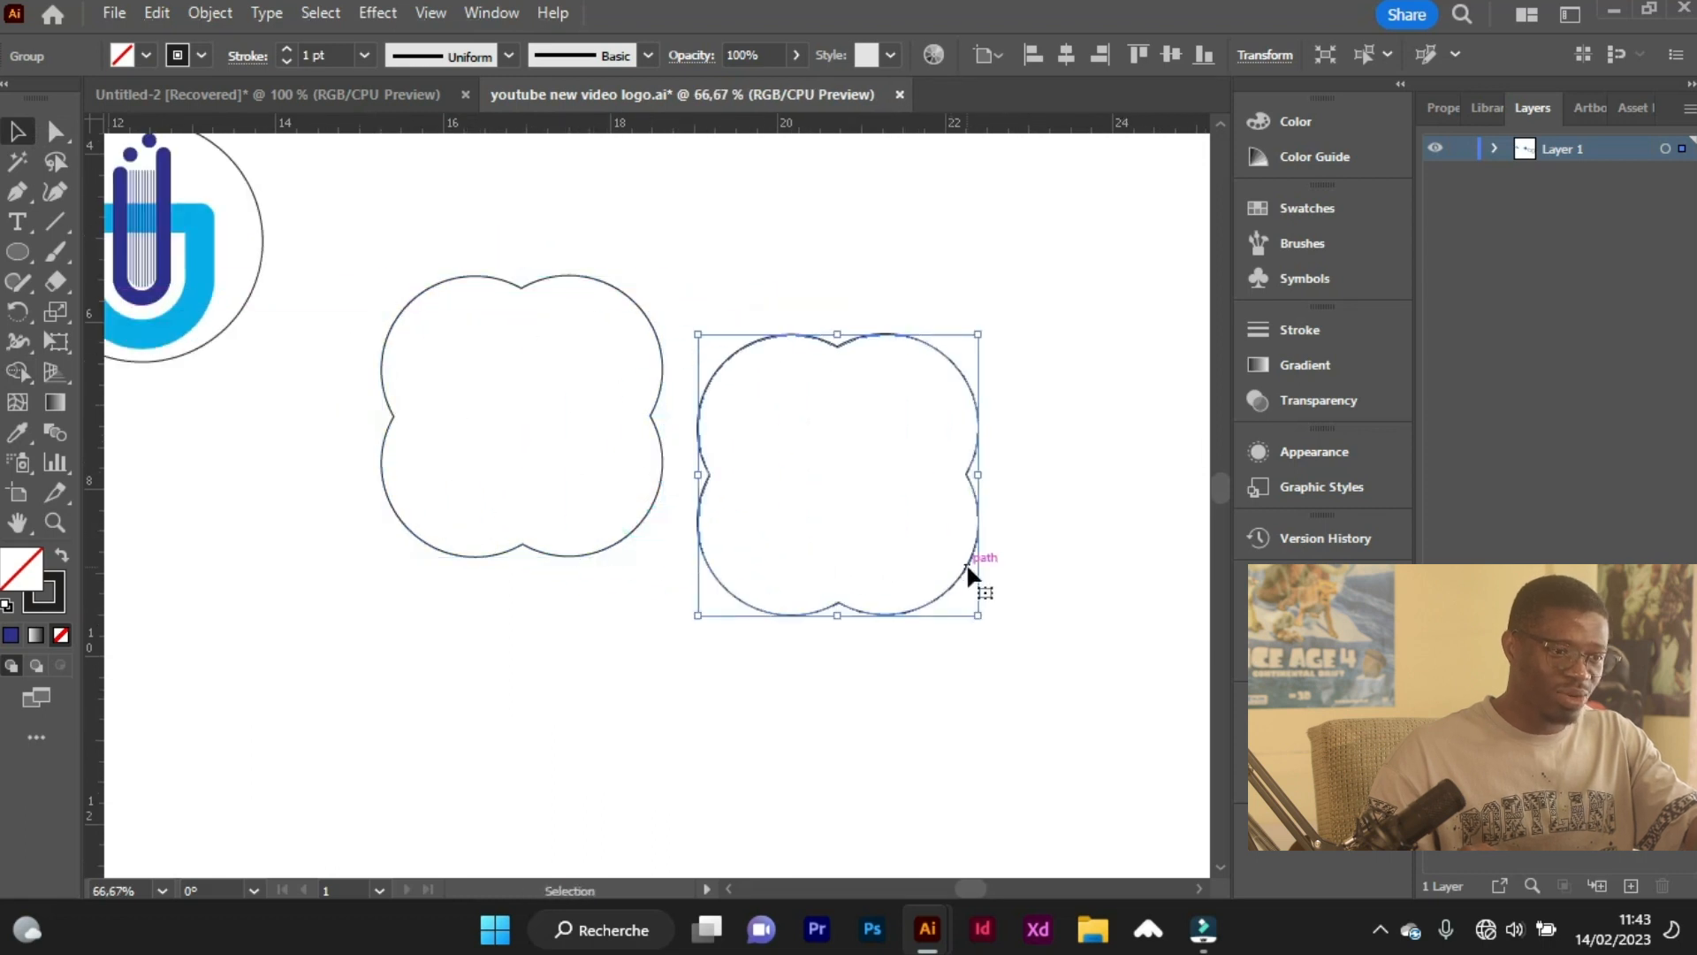
Rotate the copied four-lobed outline by 45 degrees.
left_click(439, 233)
left_click(866, 334)
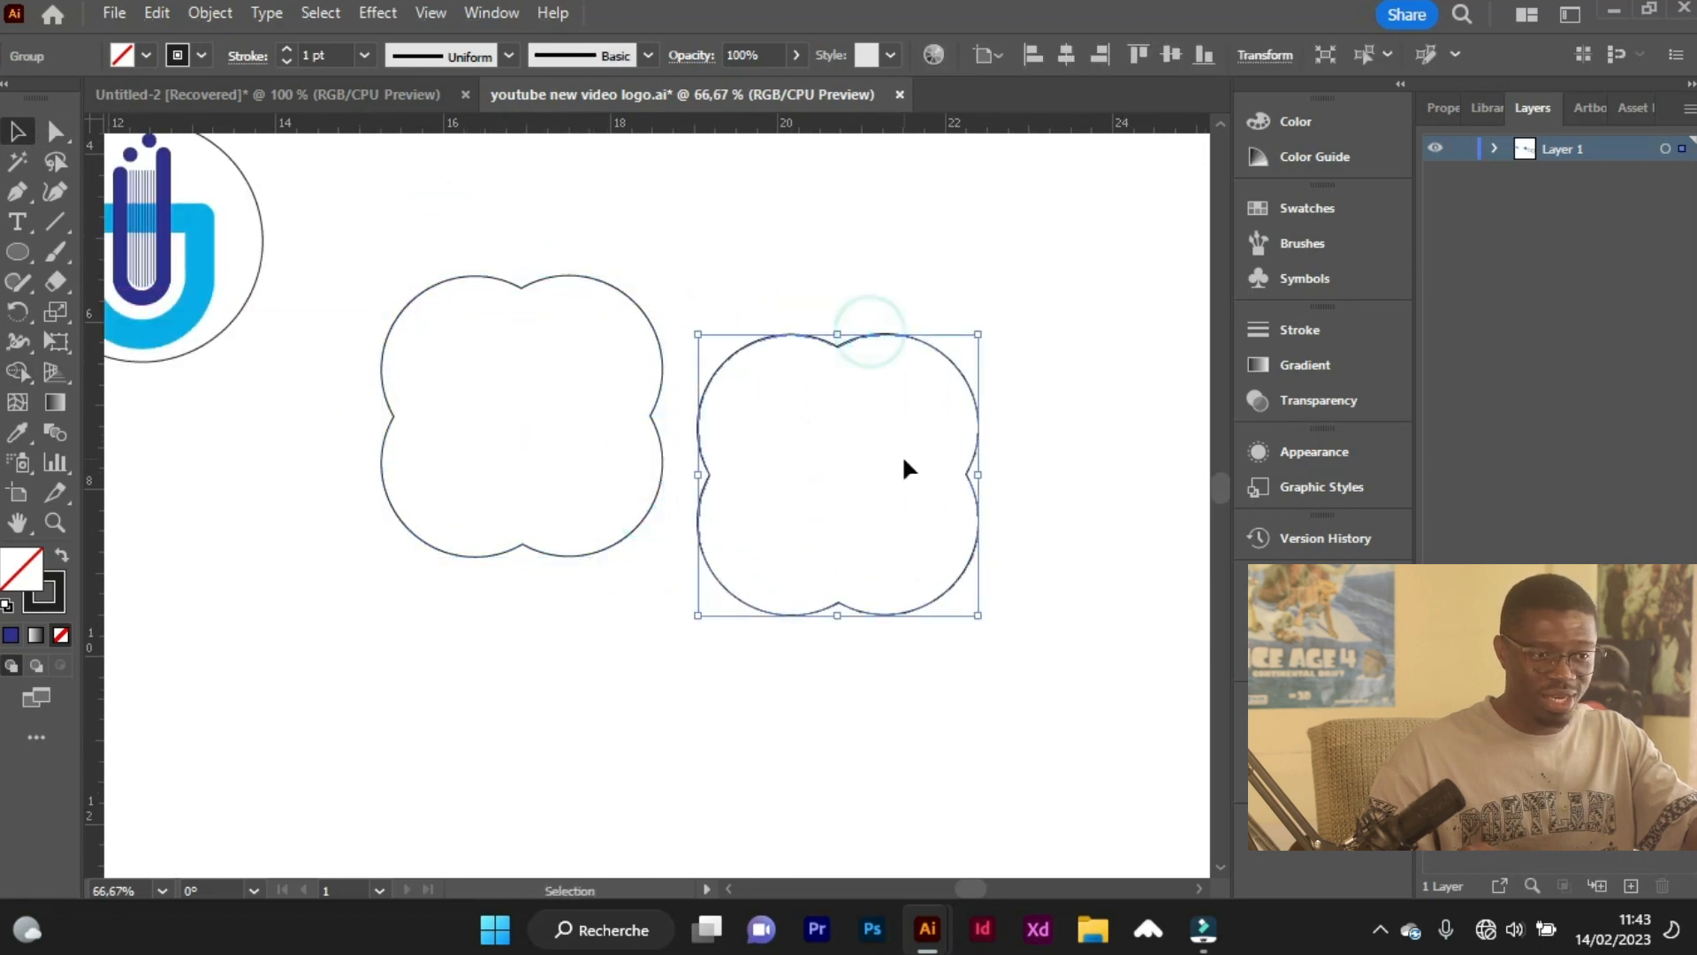
right_click(905, 459)
mouse_move(1057, 747)
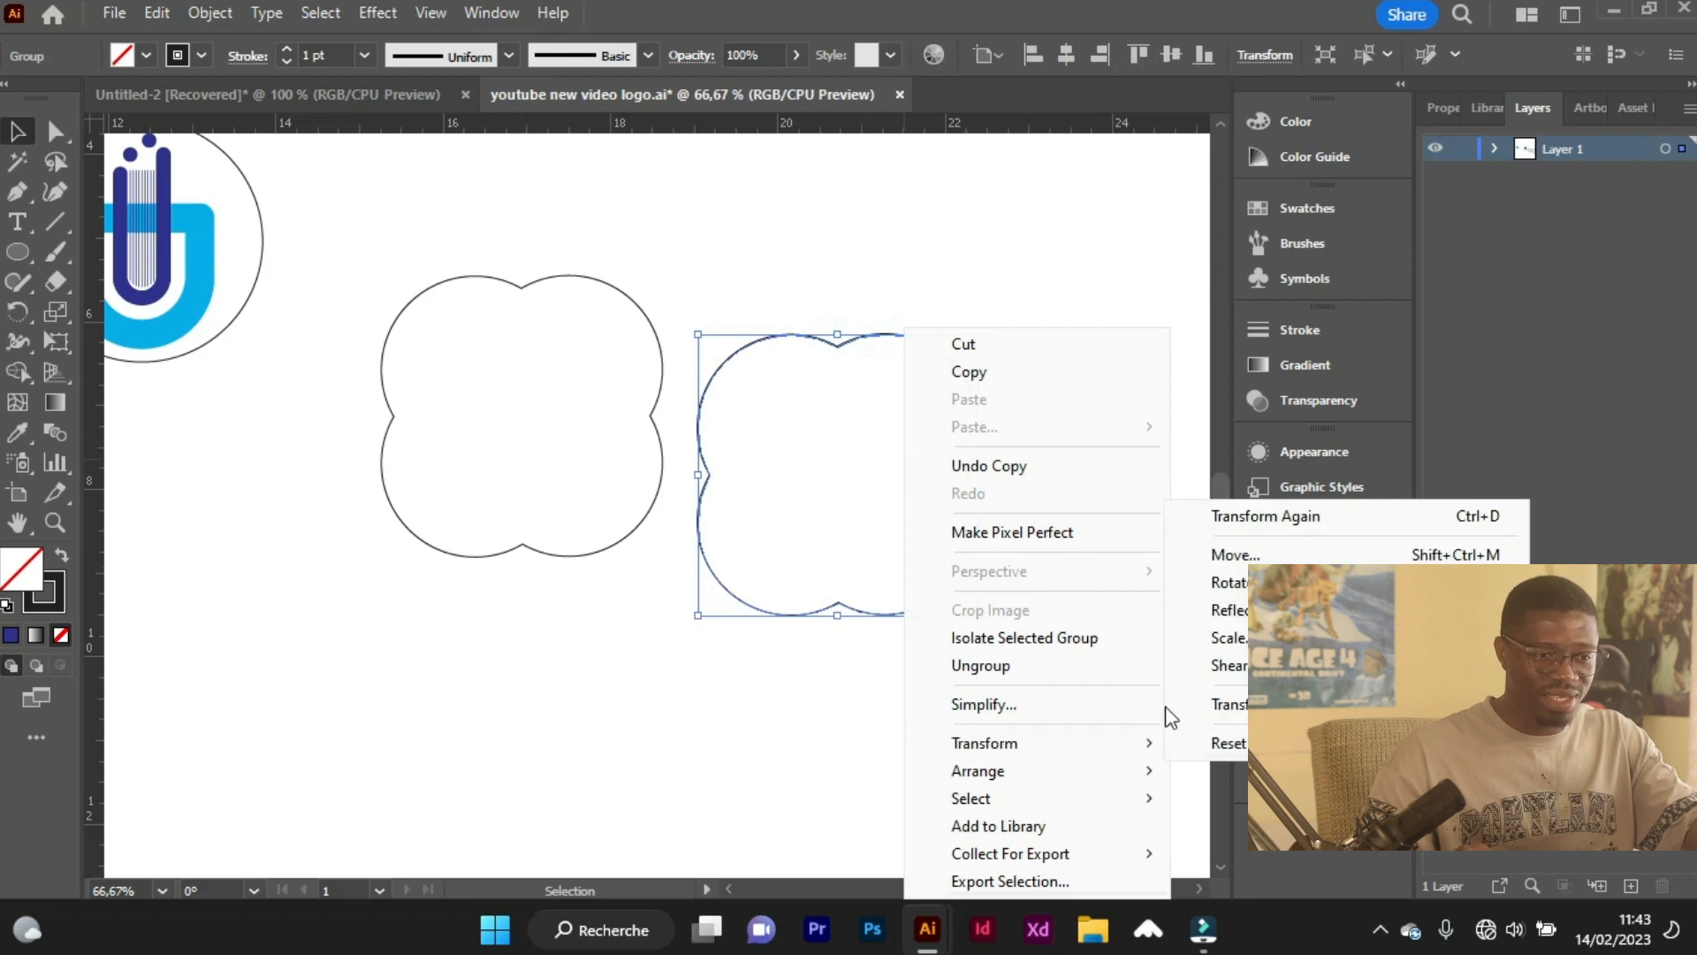
left_click(1236, 585)
type("45")
key("Return")
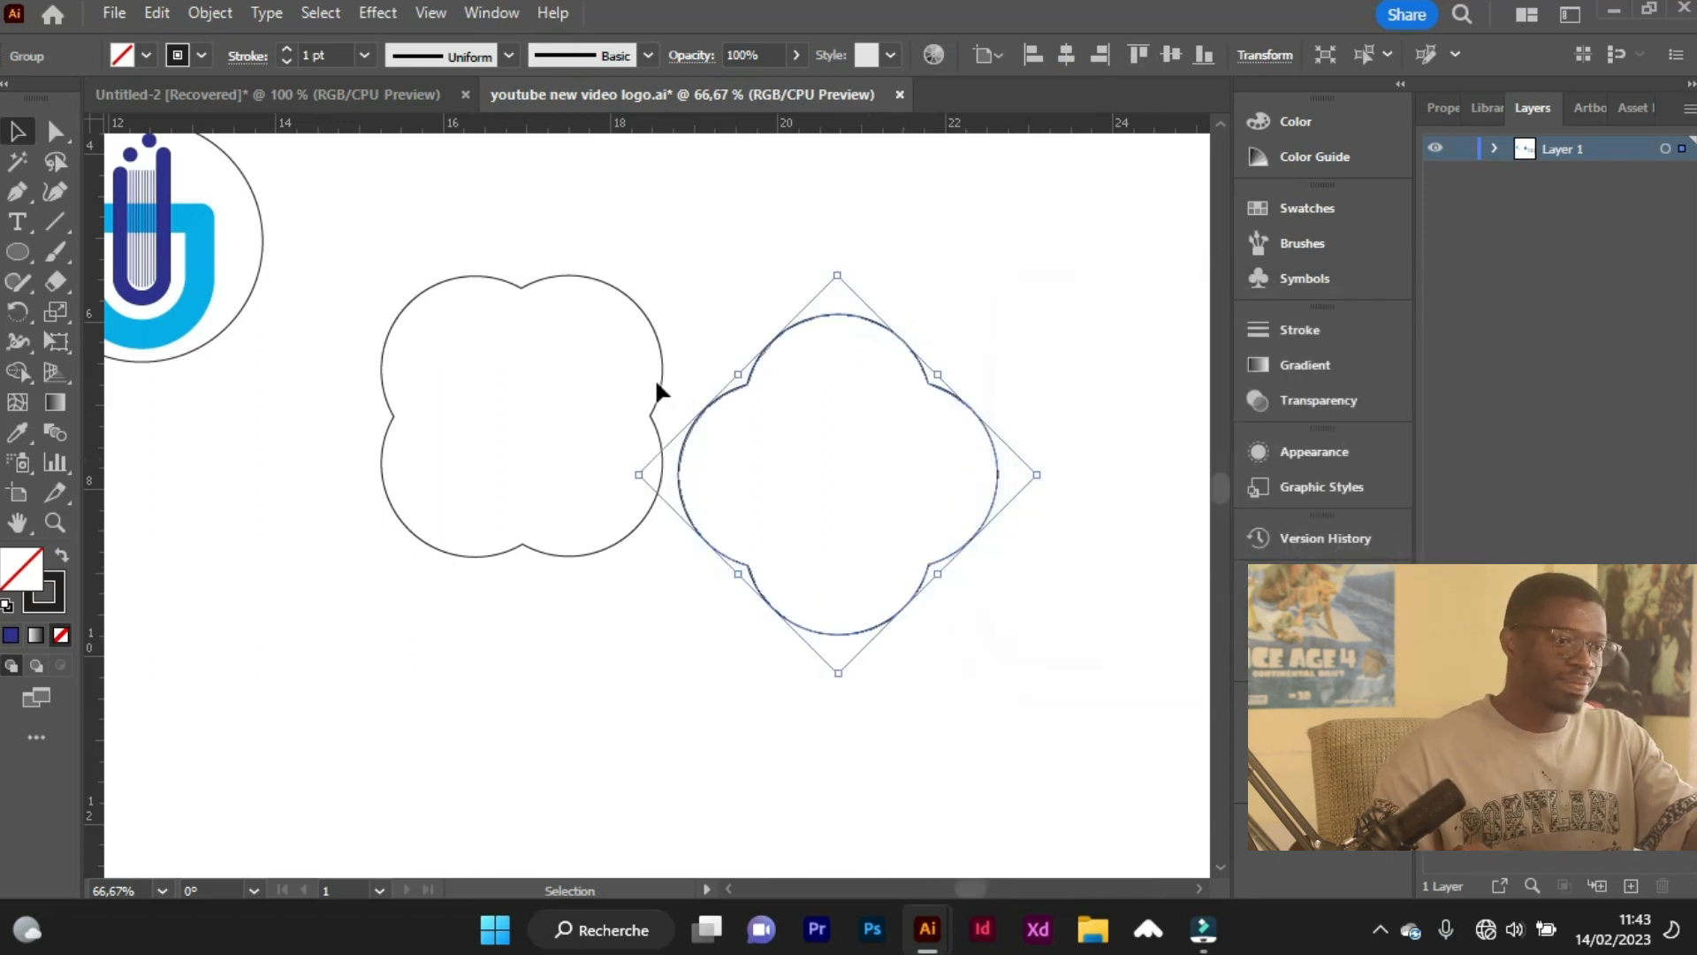
Align the original and the rotated four-lobed outlines on their horizontal and vertical centres.
left_click_drag(526, 215, 817, 571)
left_click(1066, 55)
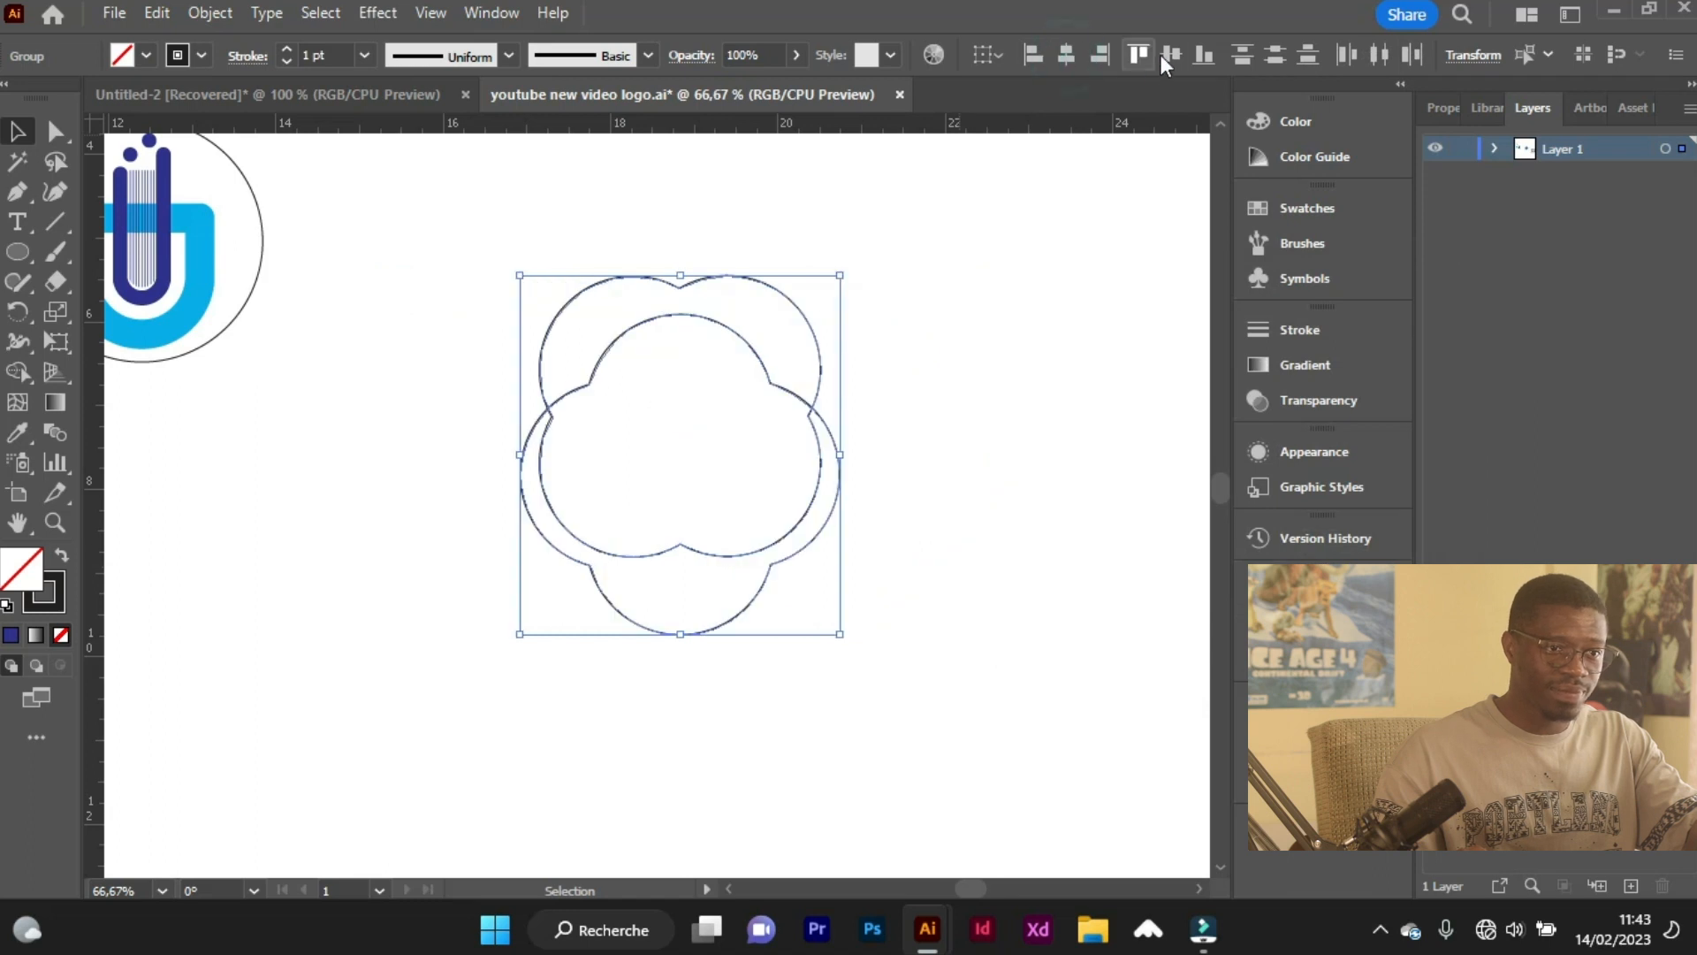
left_click(1172, 54)
key("ctrl+alt")
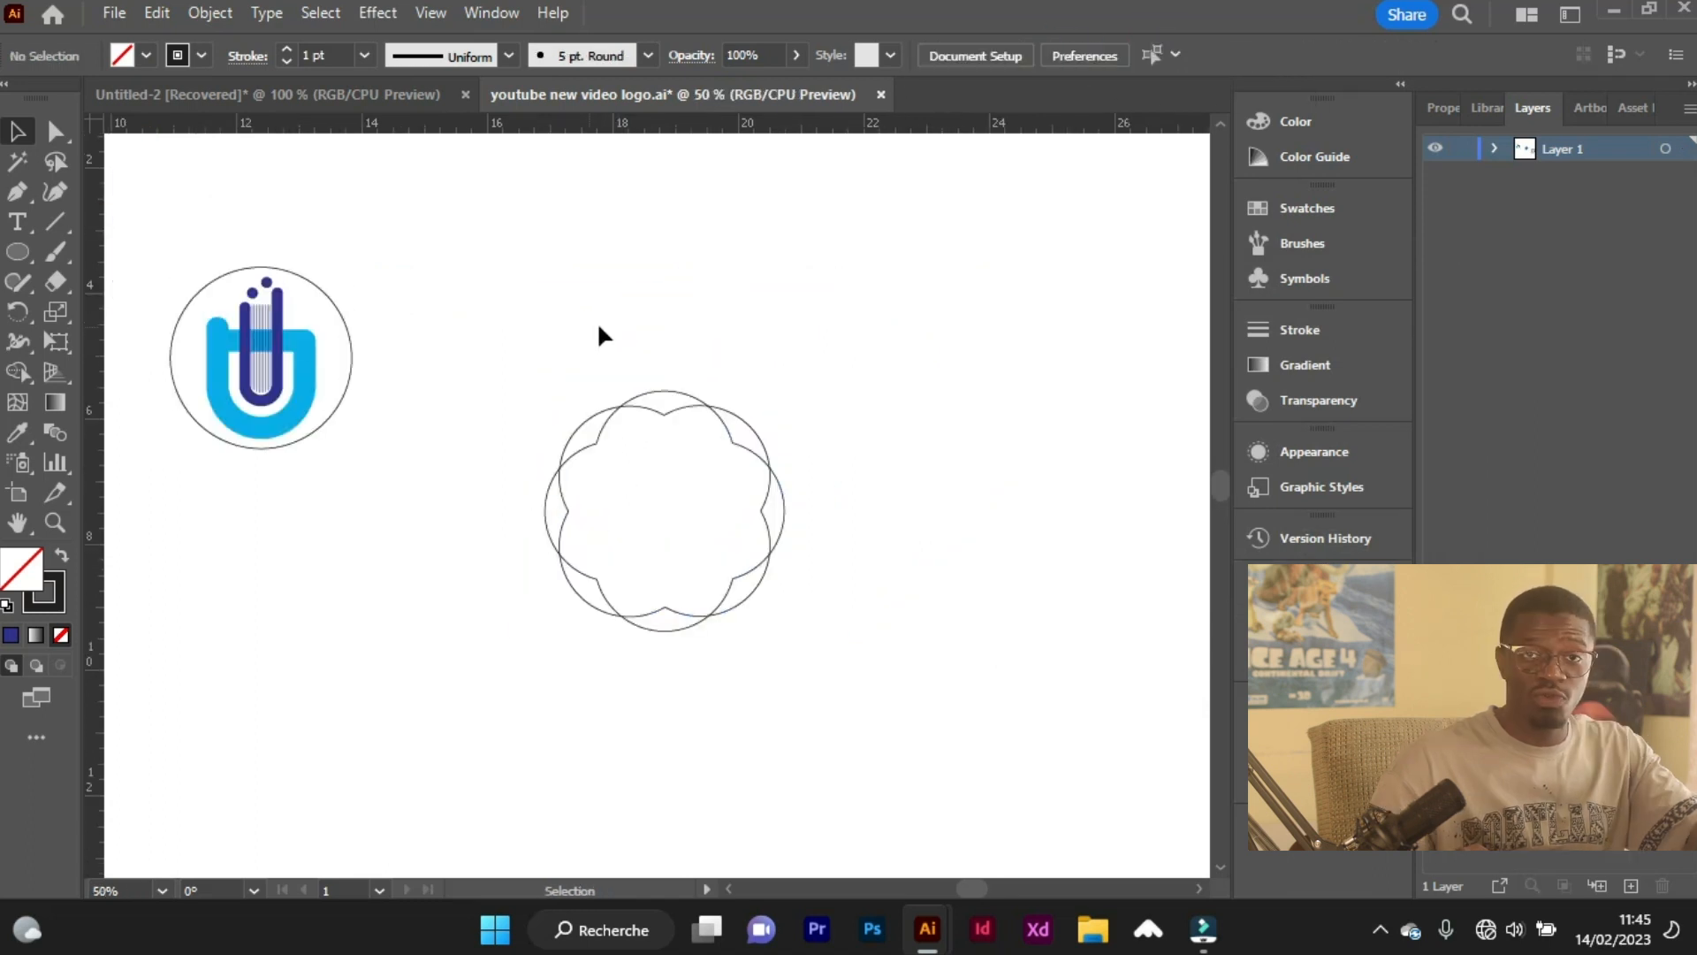
Convert the circle around the emblem into a type path reading "BANDIRMA ONYEDI EYLÜL ÜNIVERSITESI".
key("a")
scroll(430, 376, "down", 1)
scroll(380, 385, "left", 5)
scroll(327, 393, "up", 2)
scroll(327, 393, "up", 3)
scroll(354, 336, "left", 3)
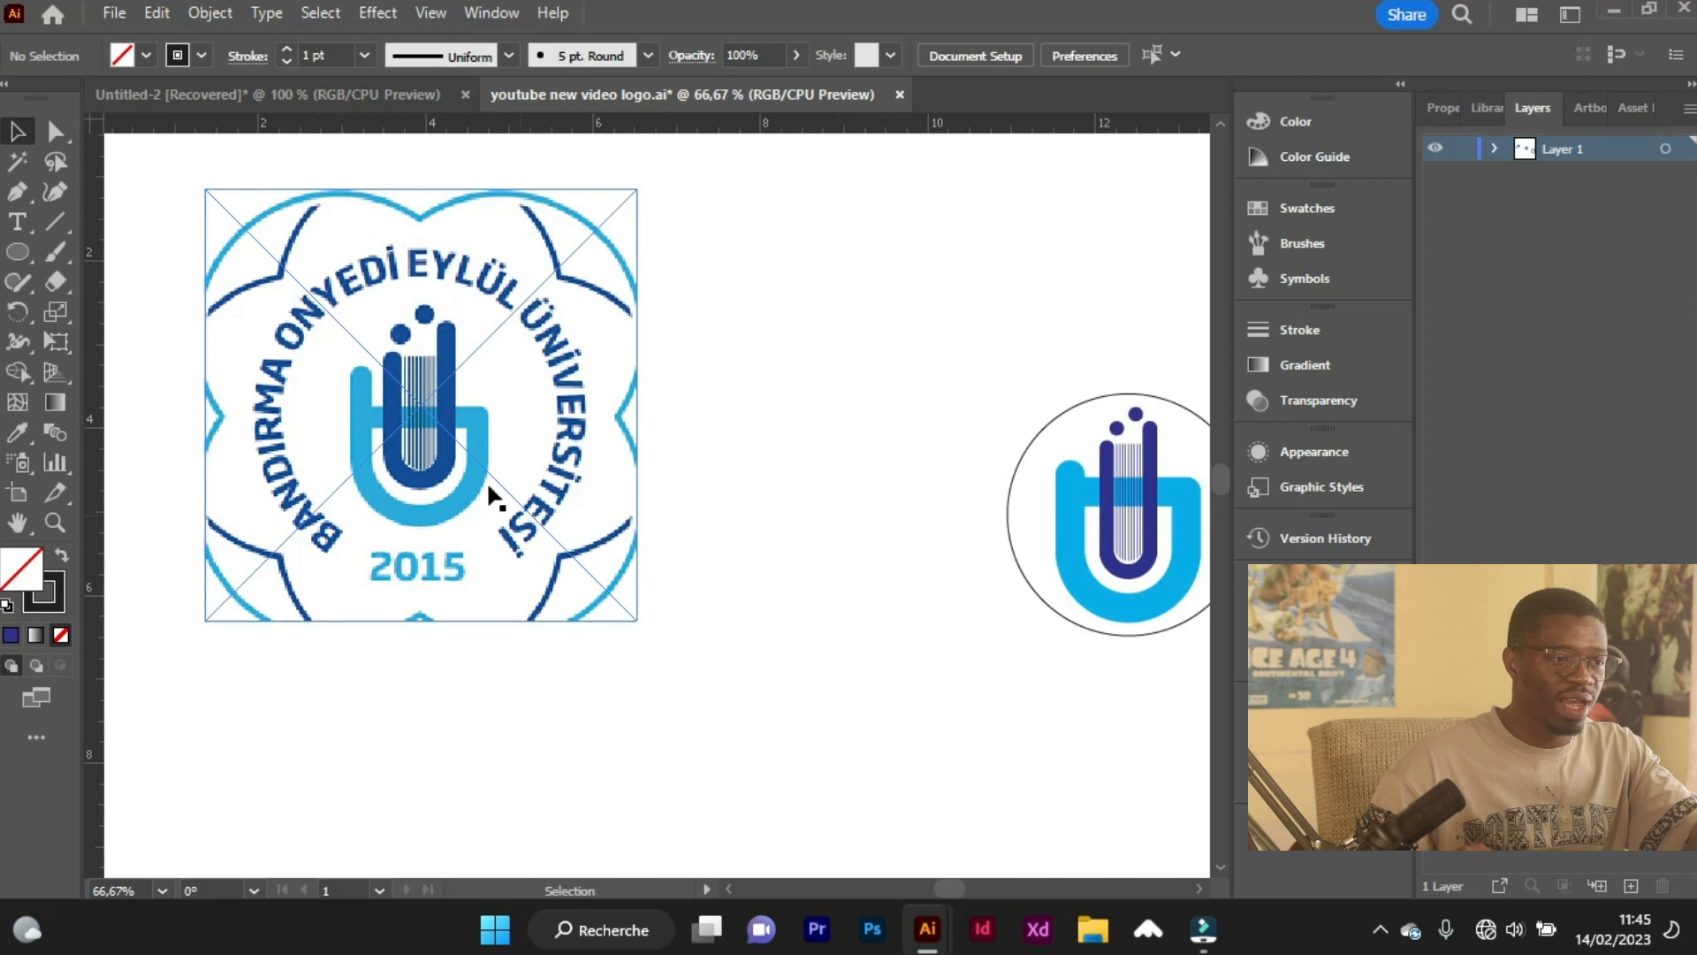
scroll(876, 456, "right", 4)
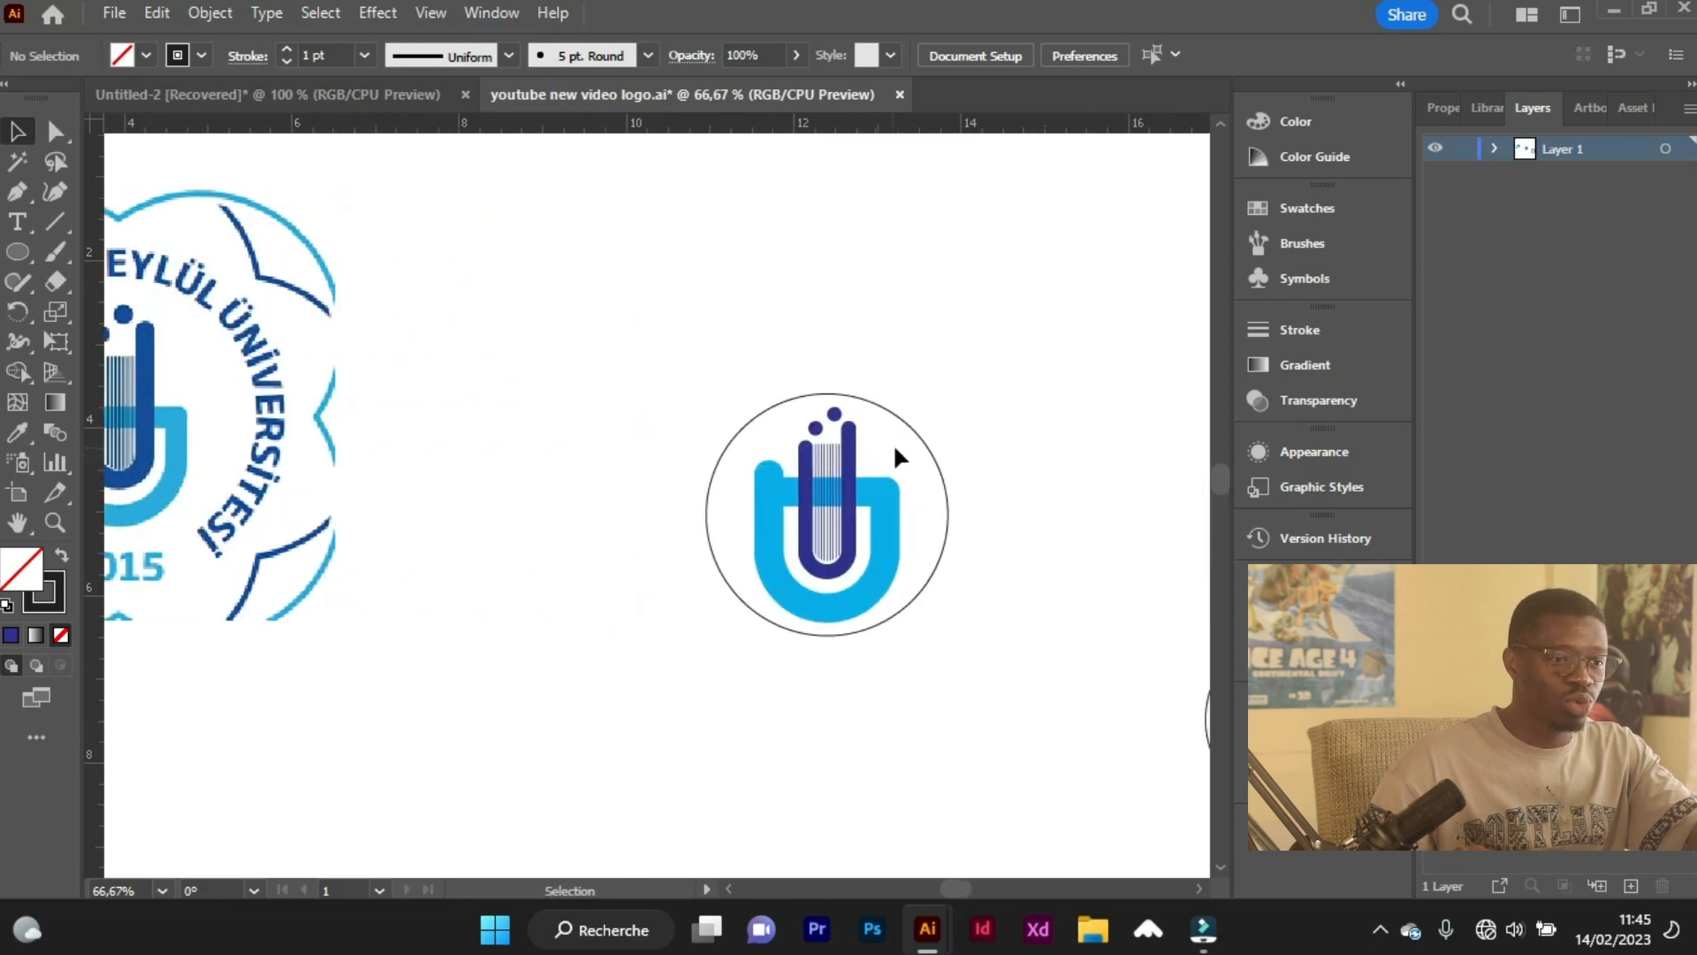
scroll(902, 451, "up", 1)
left_click(916, 432)
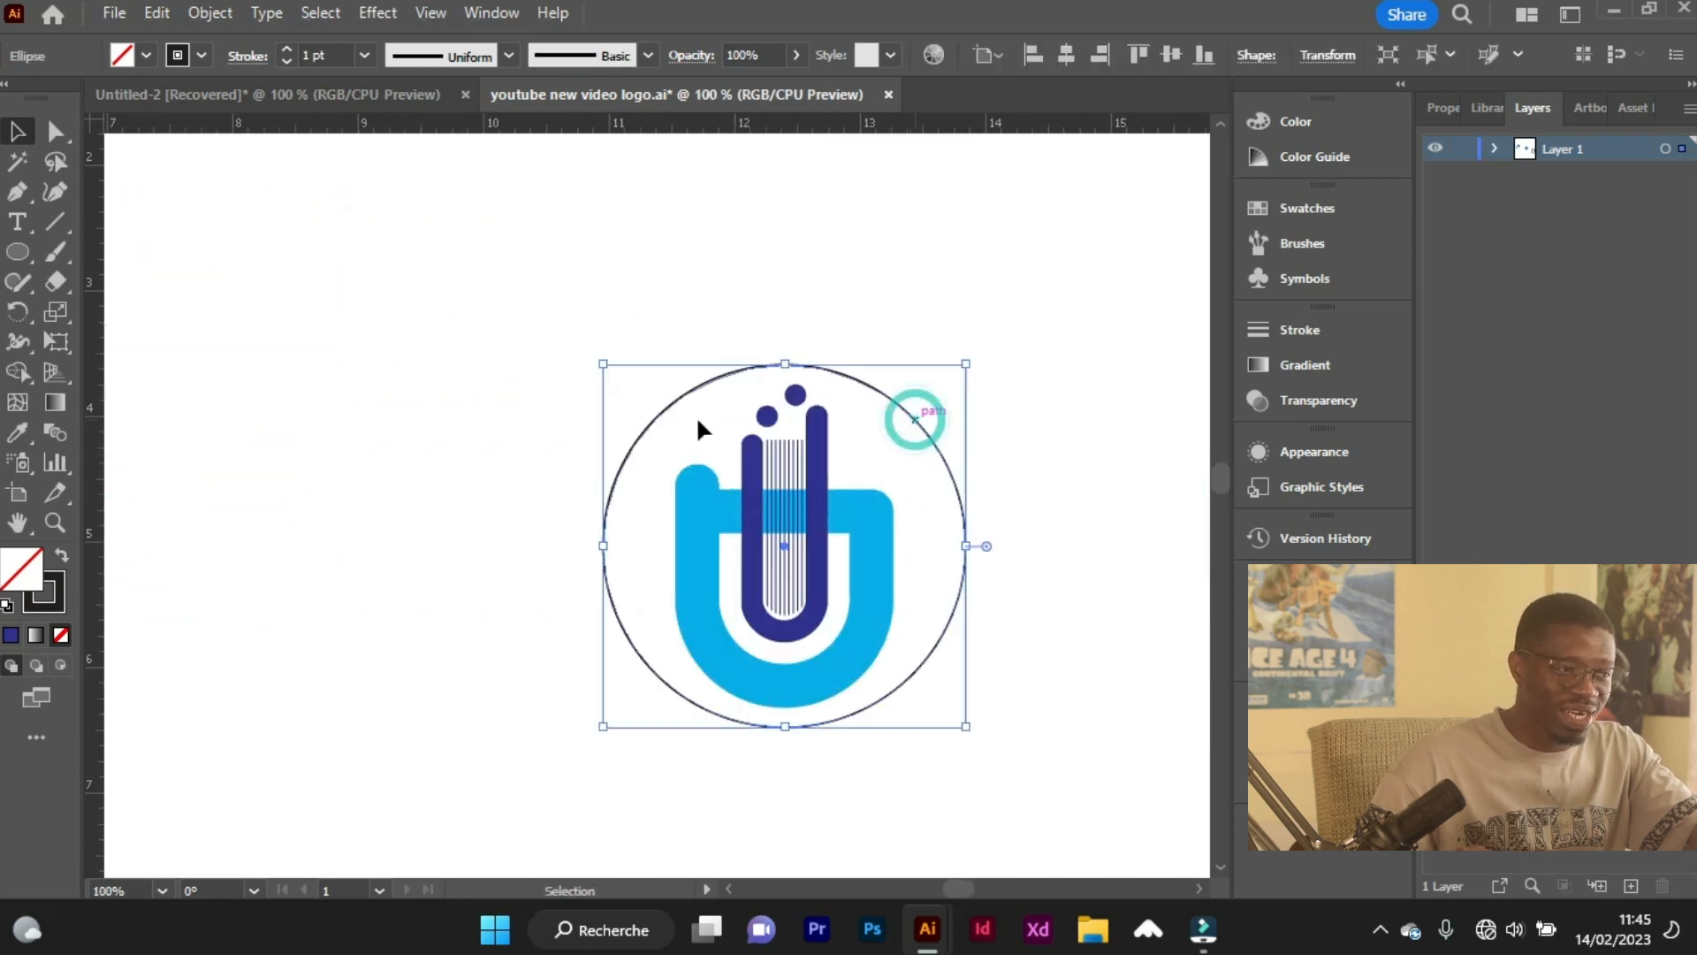
left_click_drag(17, 221, 89, 279)
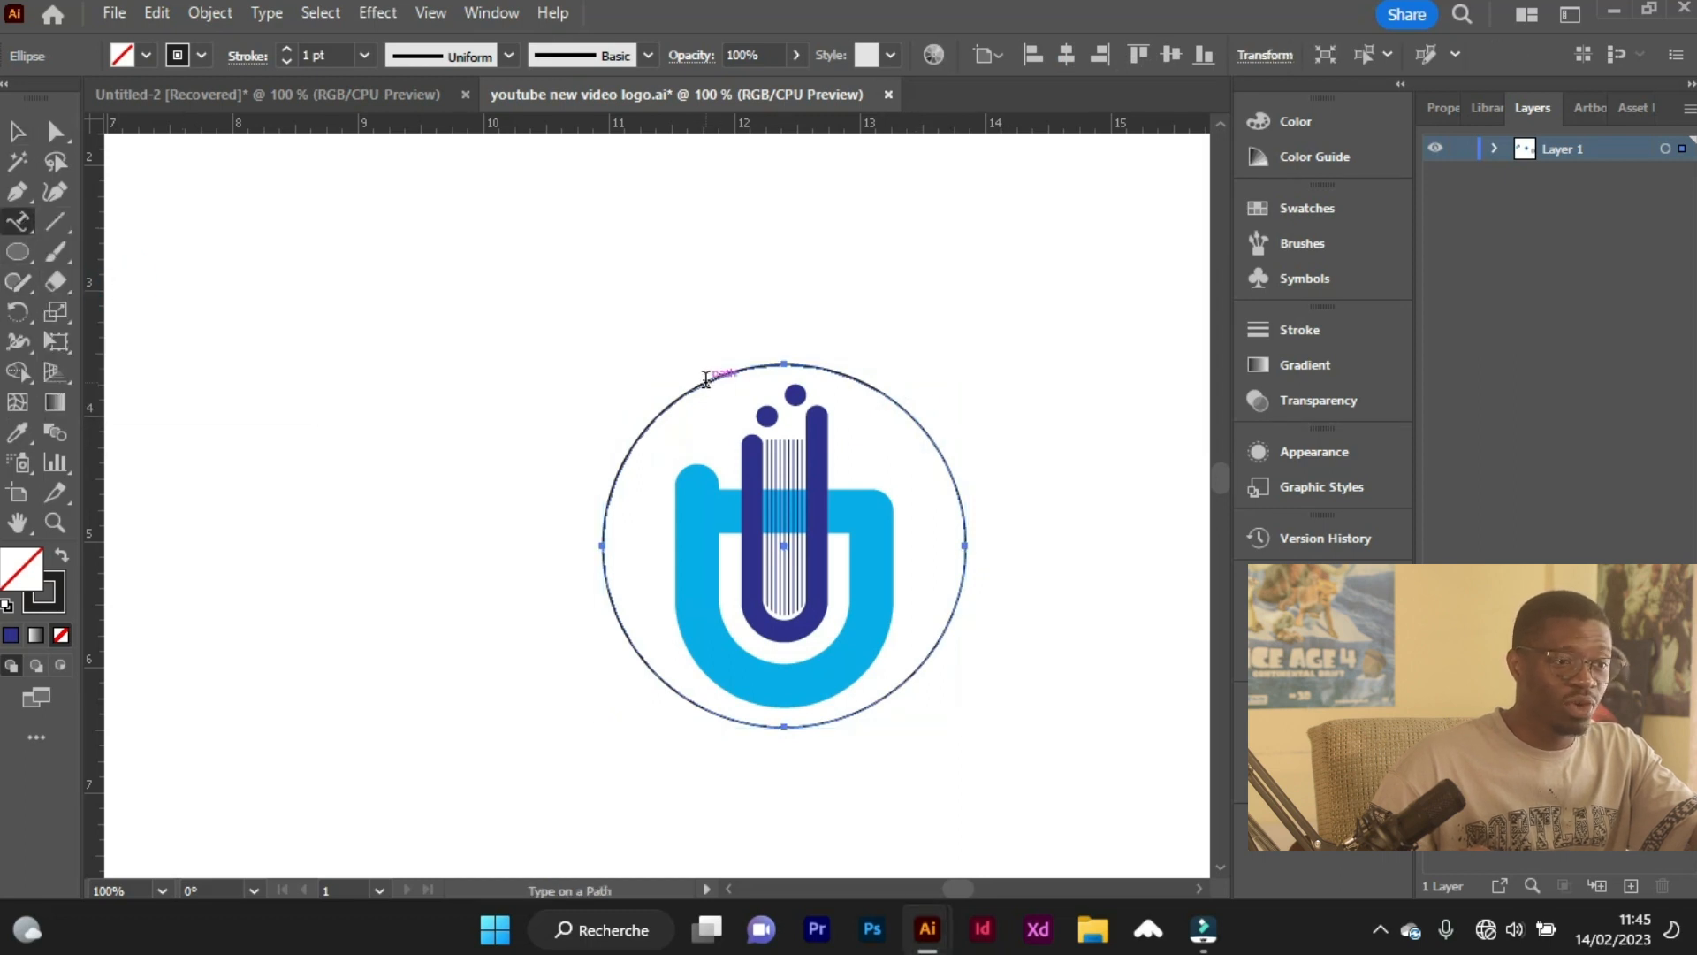
left_click(672, 400)
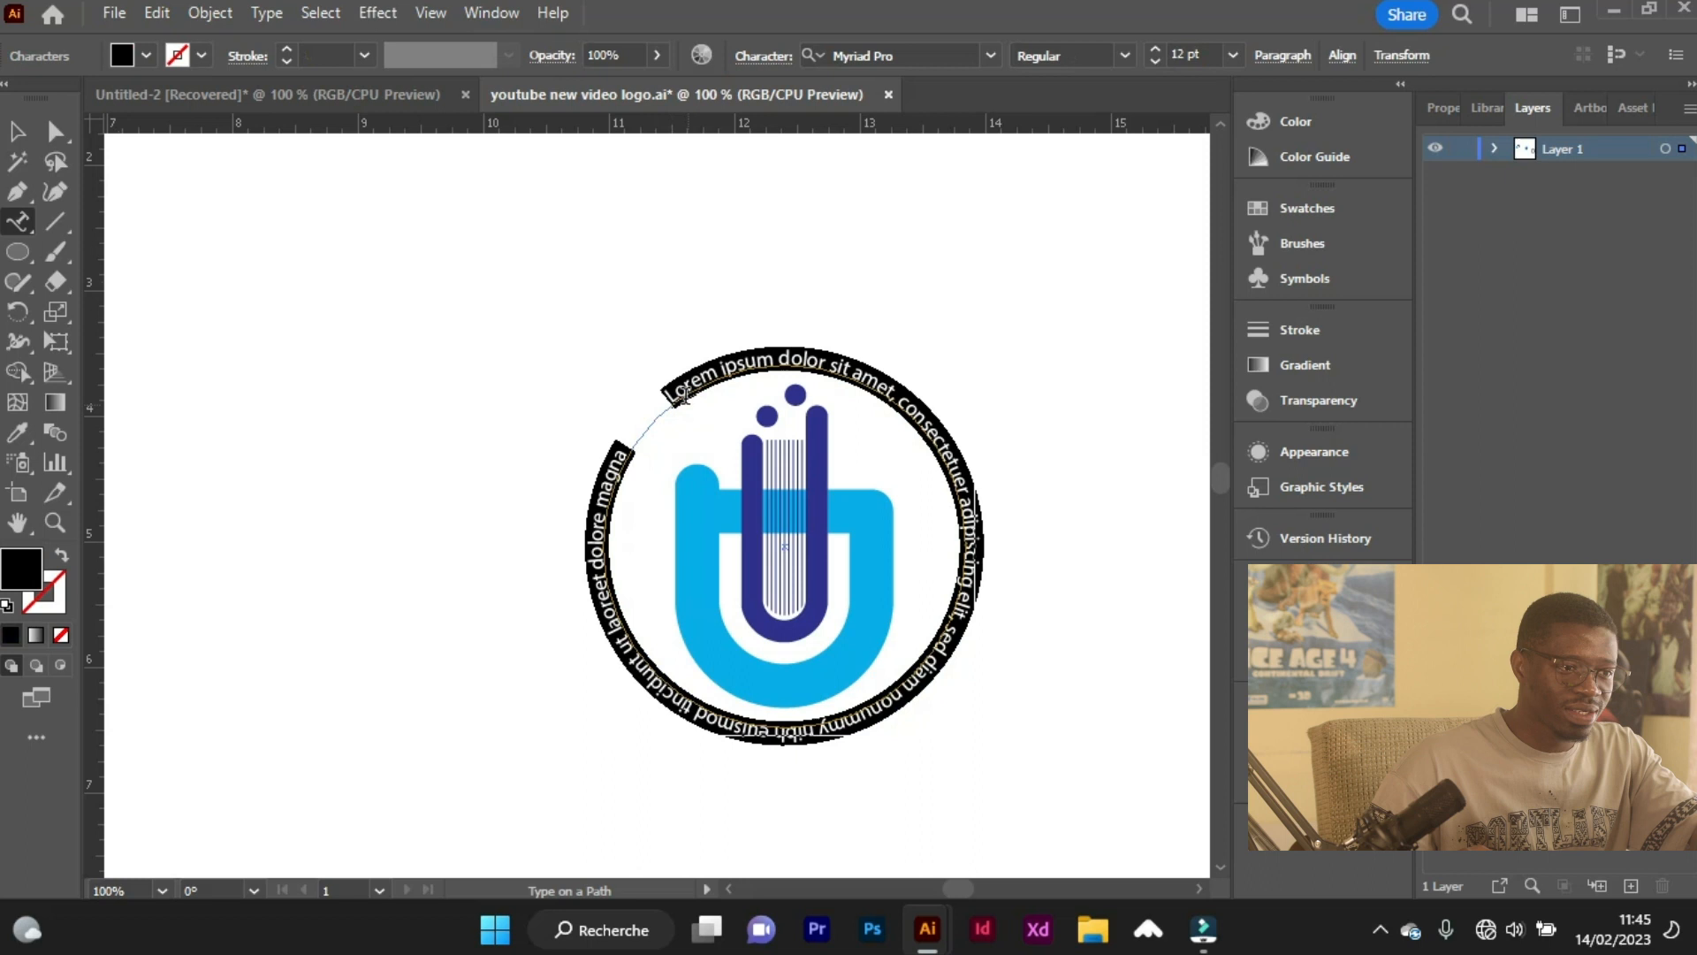
type("BANDIRMA ONYEDI EYLÜL ÜNIVER")
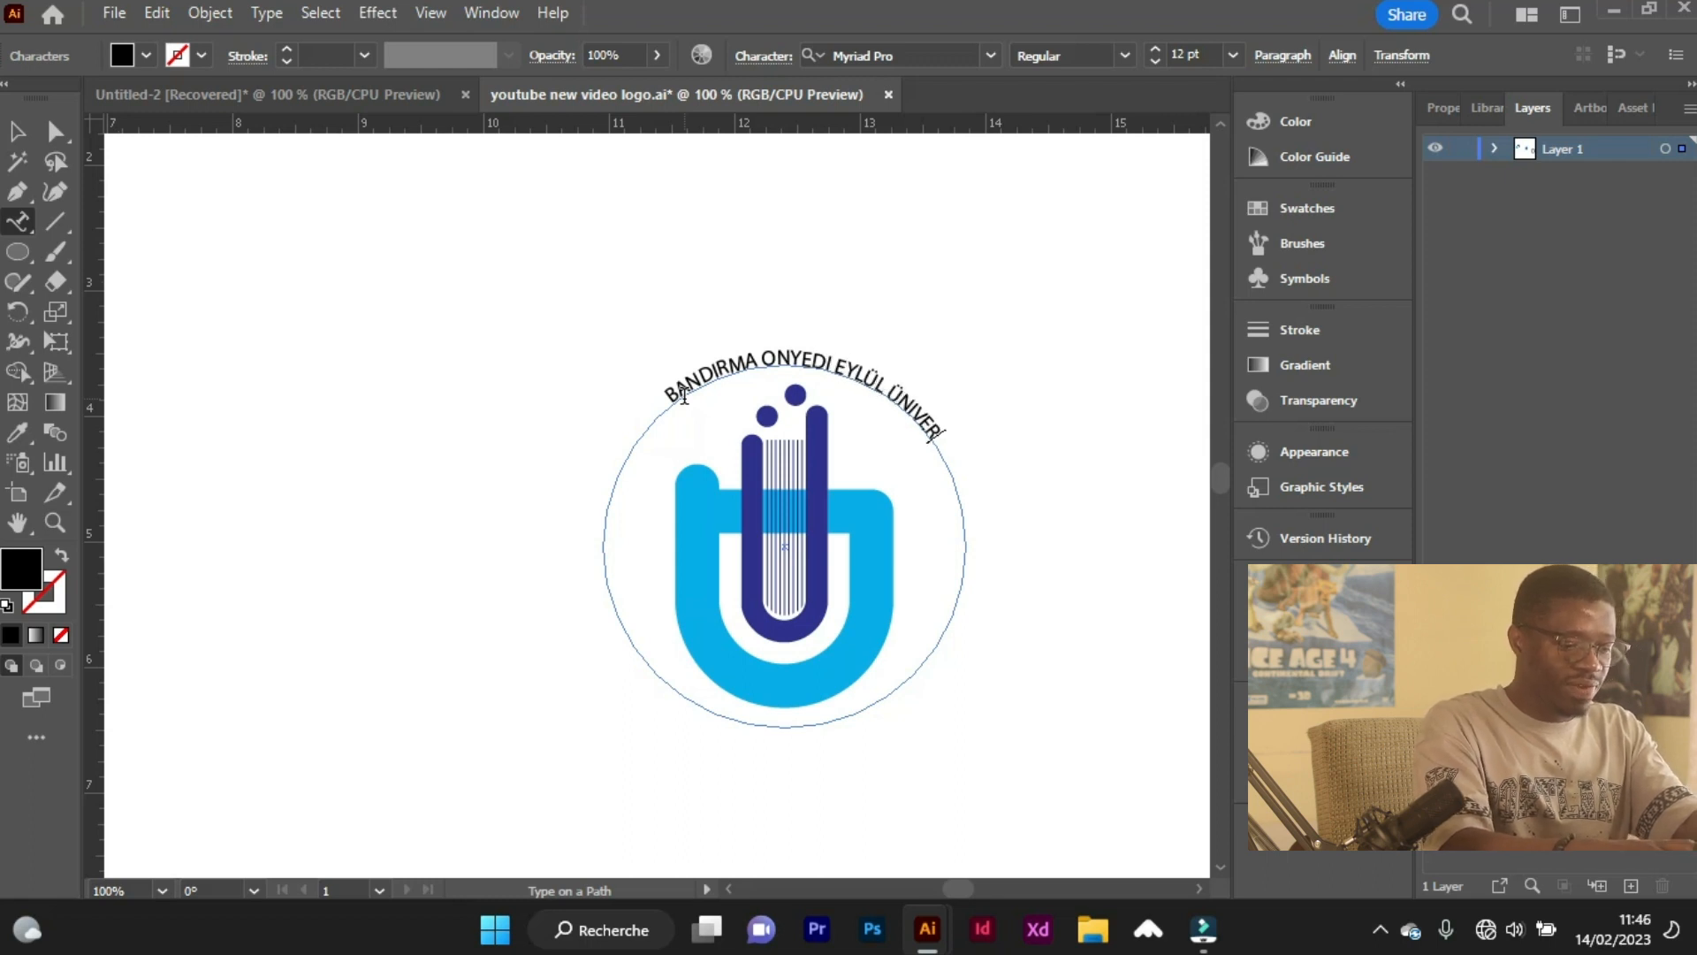
Set the circular university name in Arial Black at 23 pt.
key("ctrl+a")
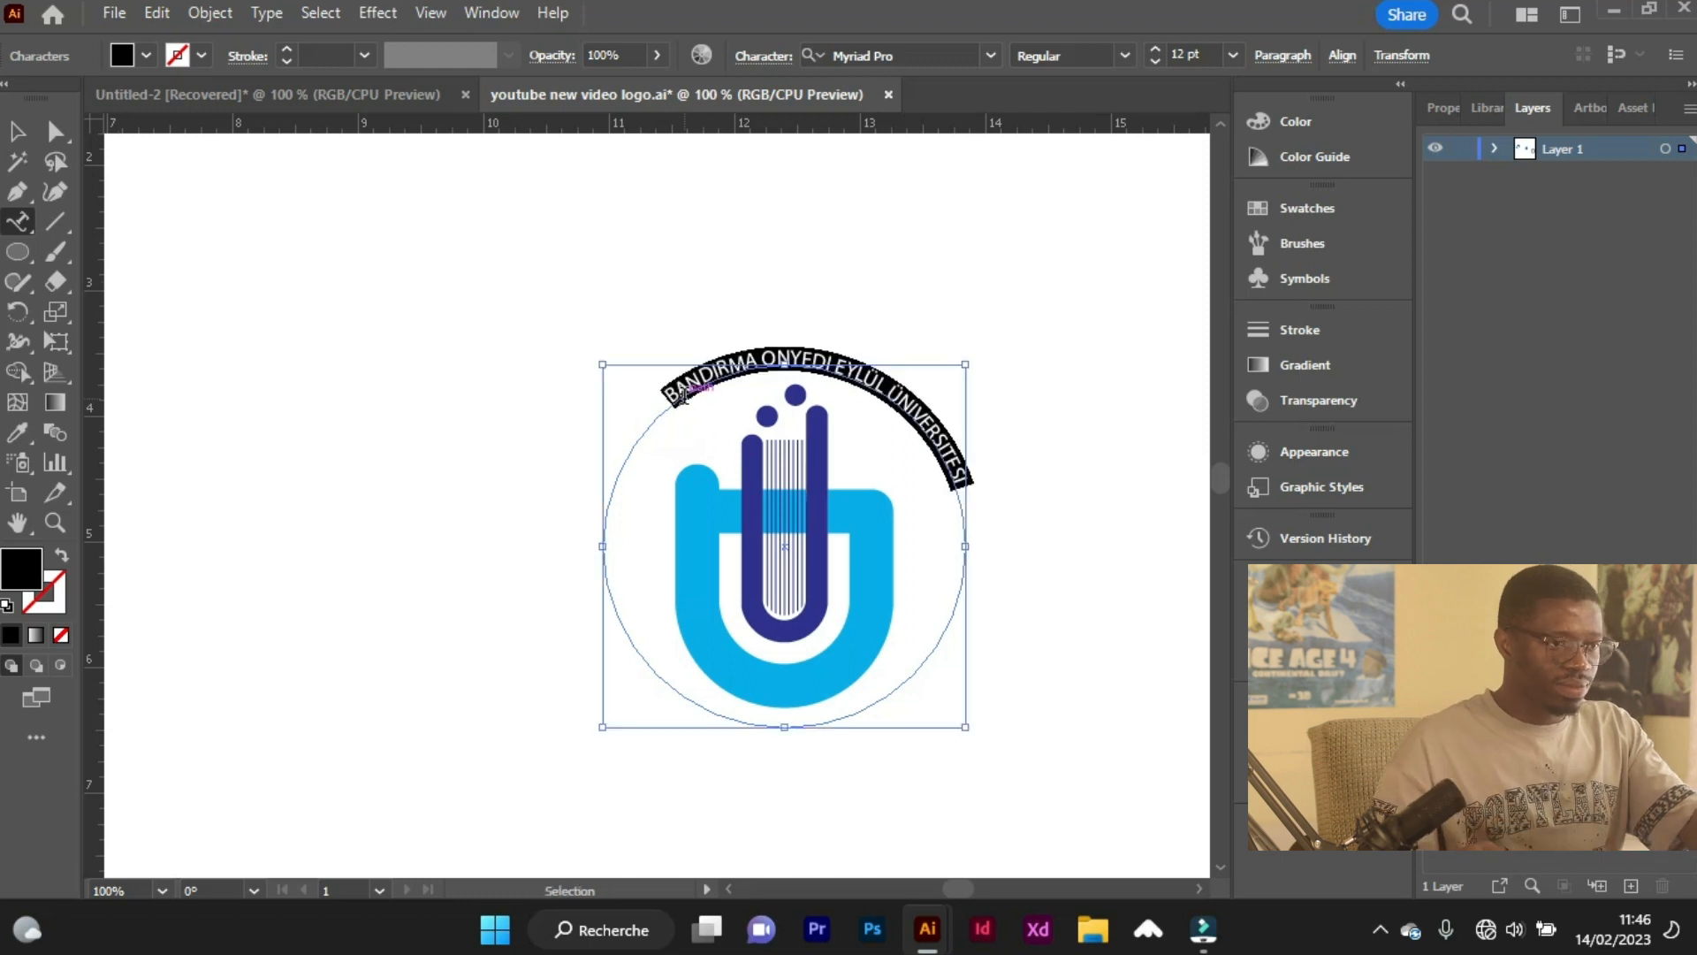
left_click(944, 51)
type("Arial")
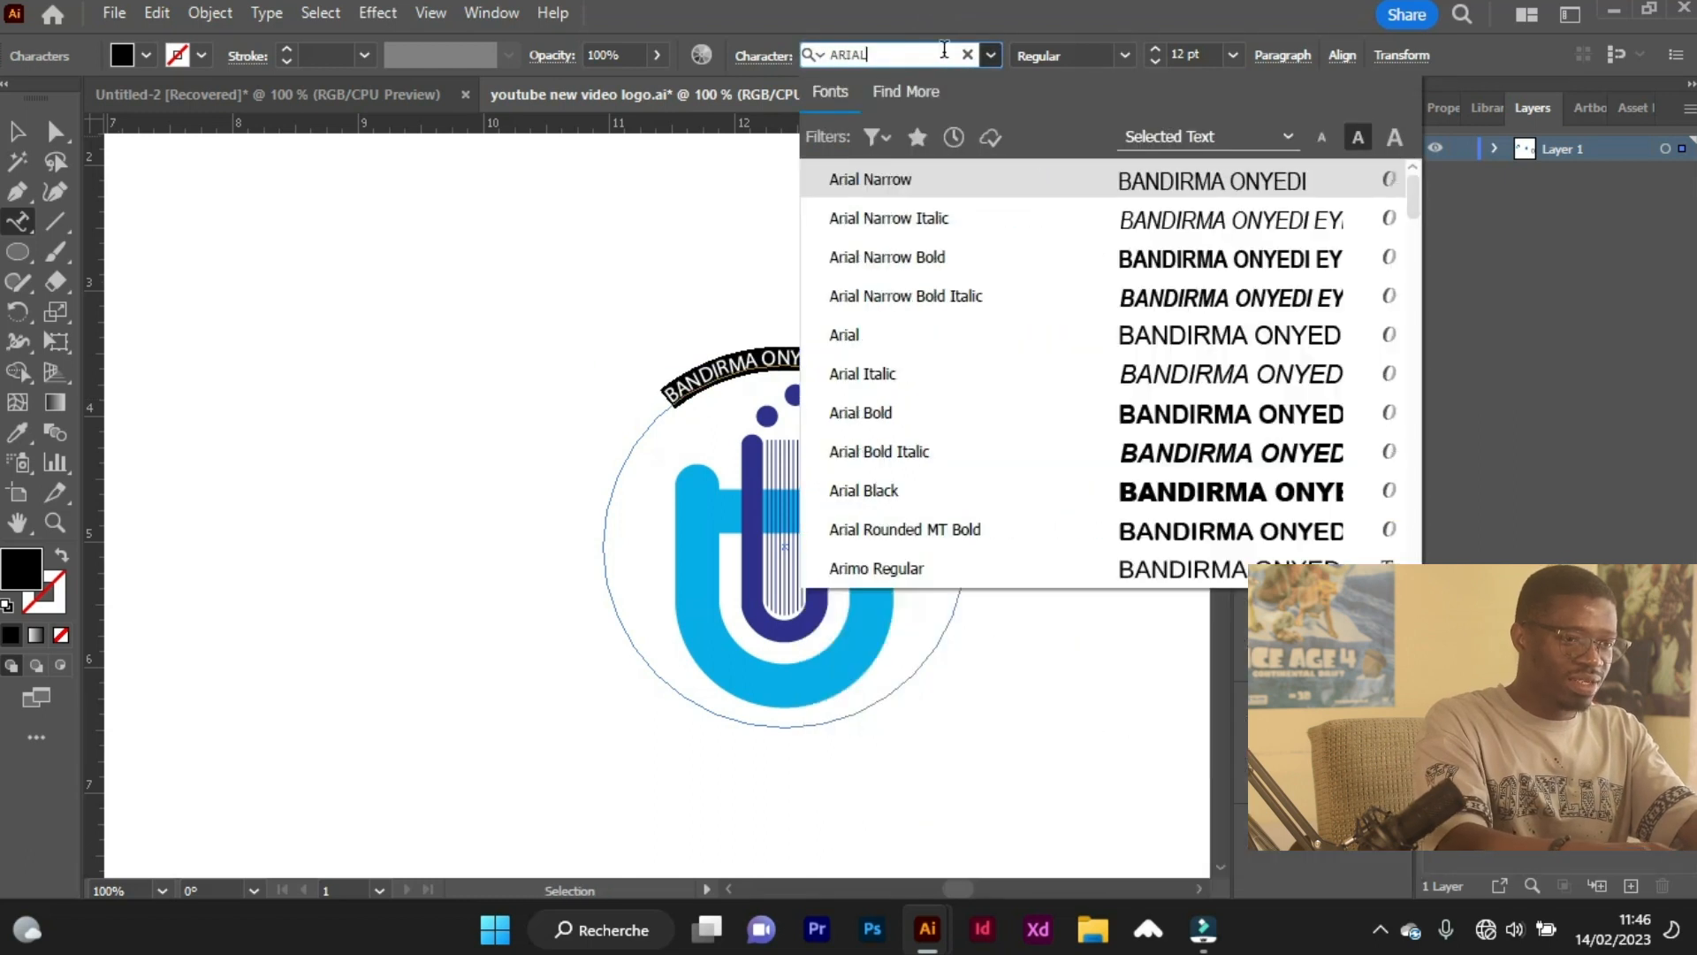
left_click(1071, 489)
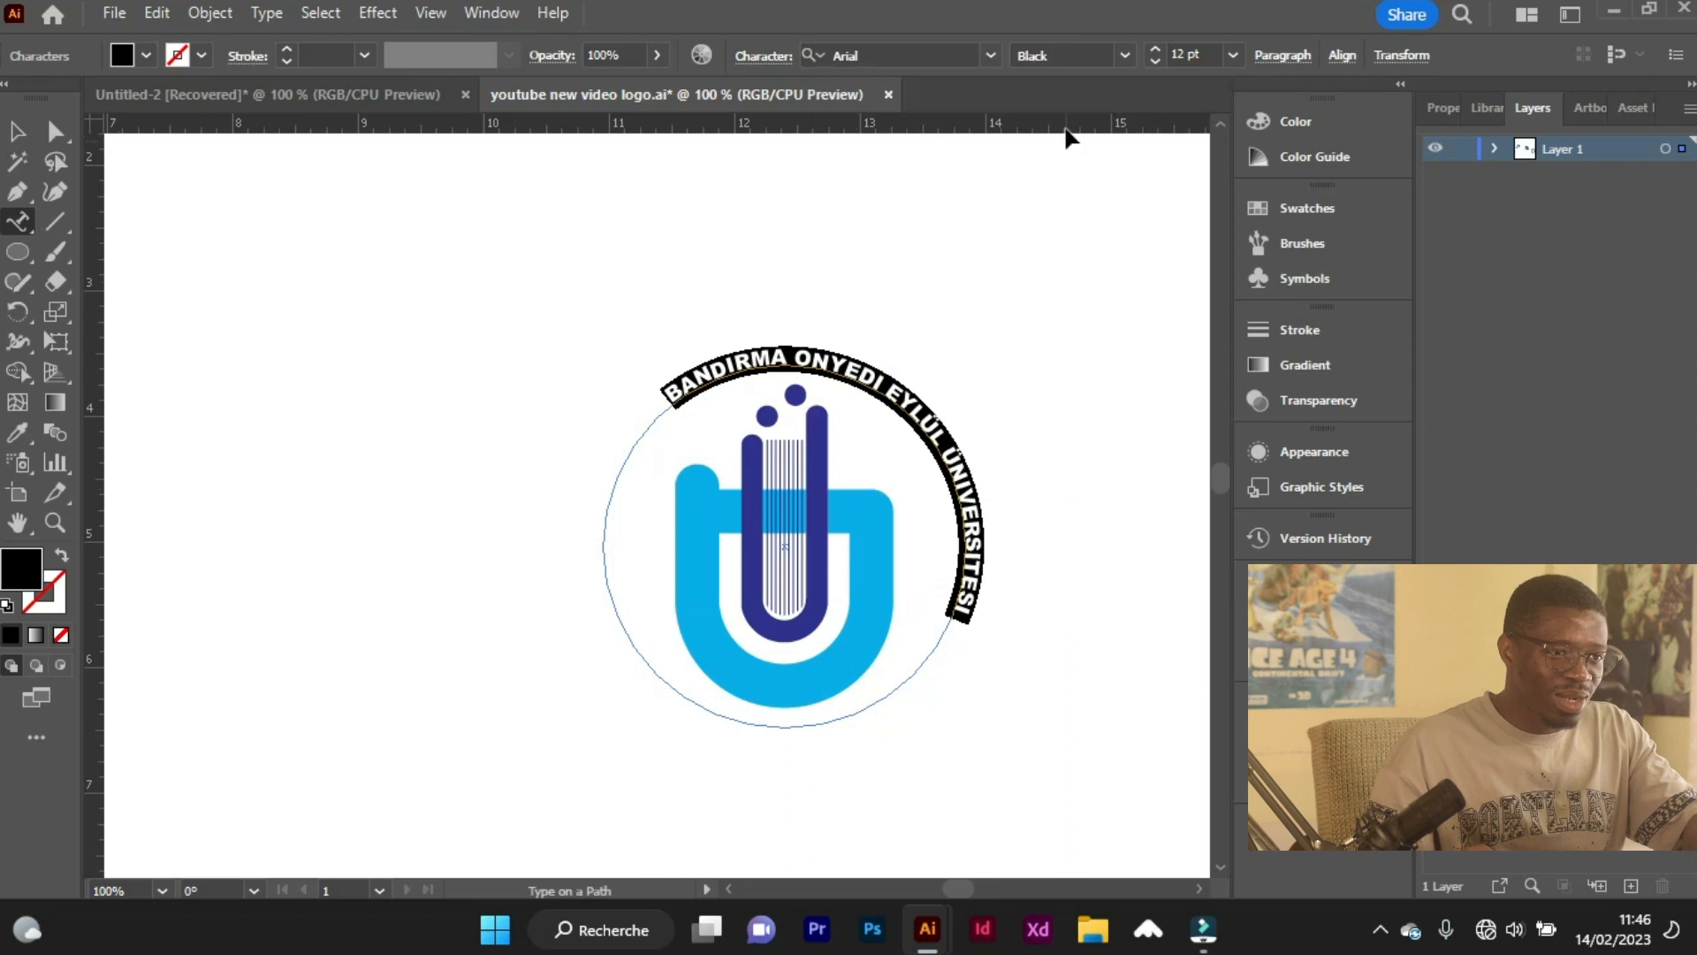
left_click(1155, 51)
left_click(1155, 52)
left_click(1154, 51)
left_click(1154, 51)
left_click(1154, 51)
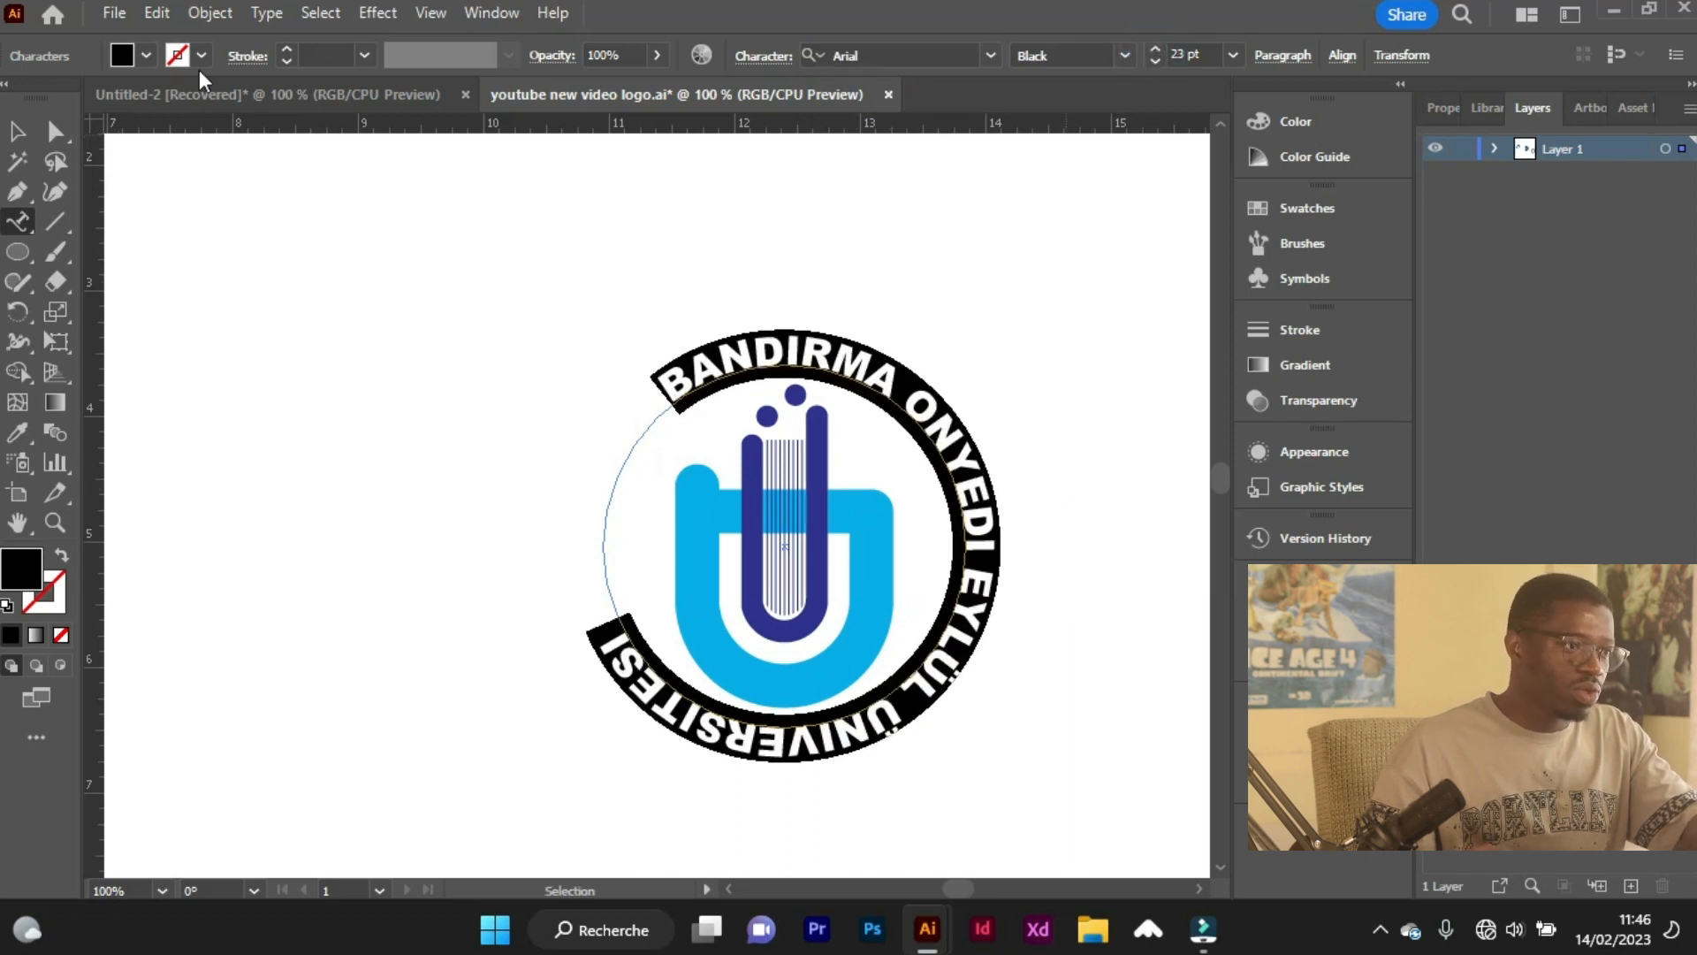
Fill the circular university name with the emblem's dark blue.
left_click(144, 56)
left_click(146, 105)
left_click(776, 353)
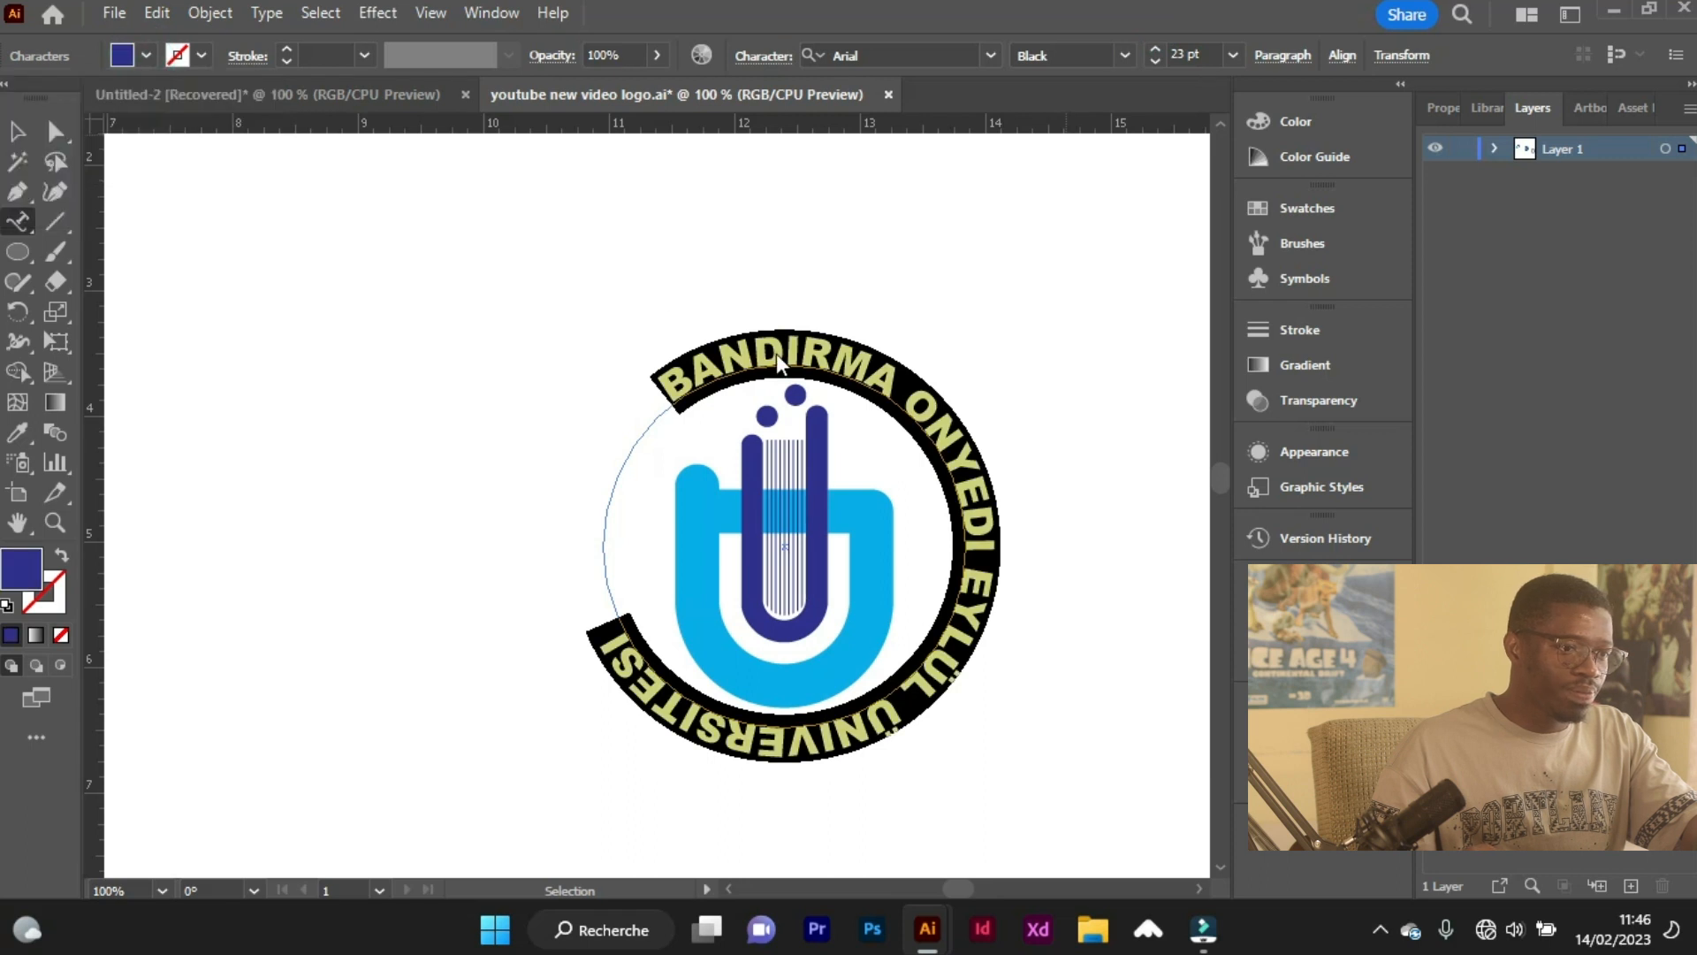
Slide the university name's starting point along the circle to the emblem's lower left.
left_click(28, 139)
left_click_drag(671, 406, 686, 693)
left_click_drag(821, 730, 851, 731)
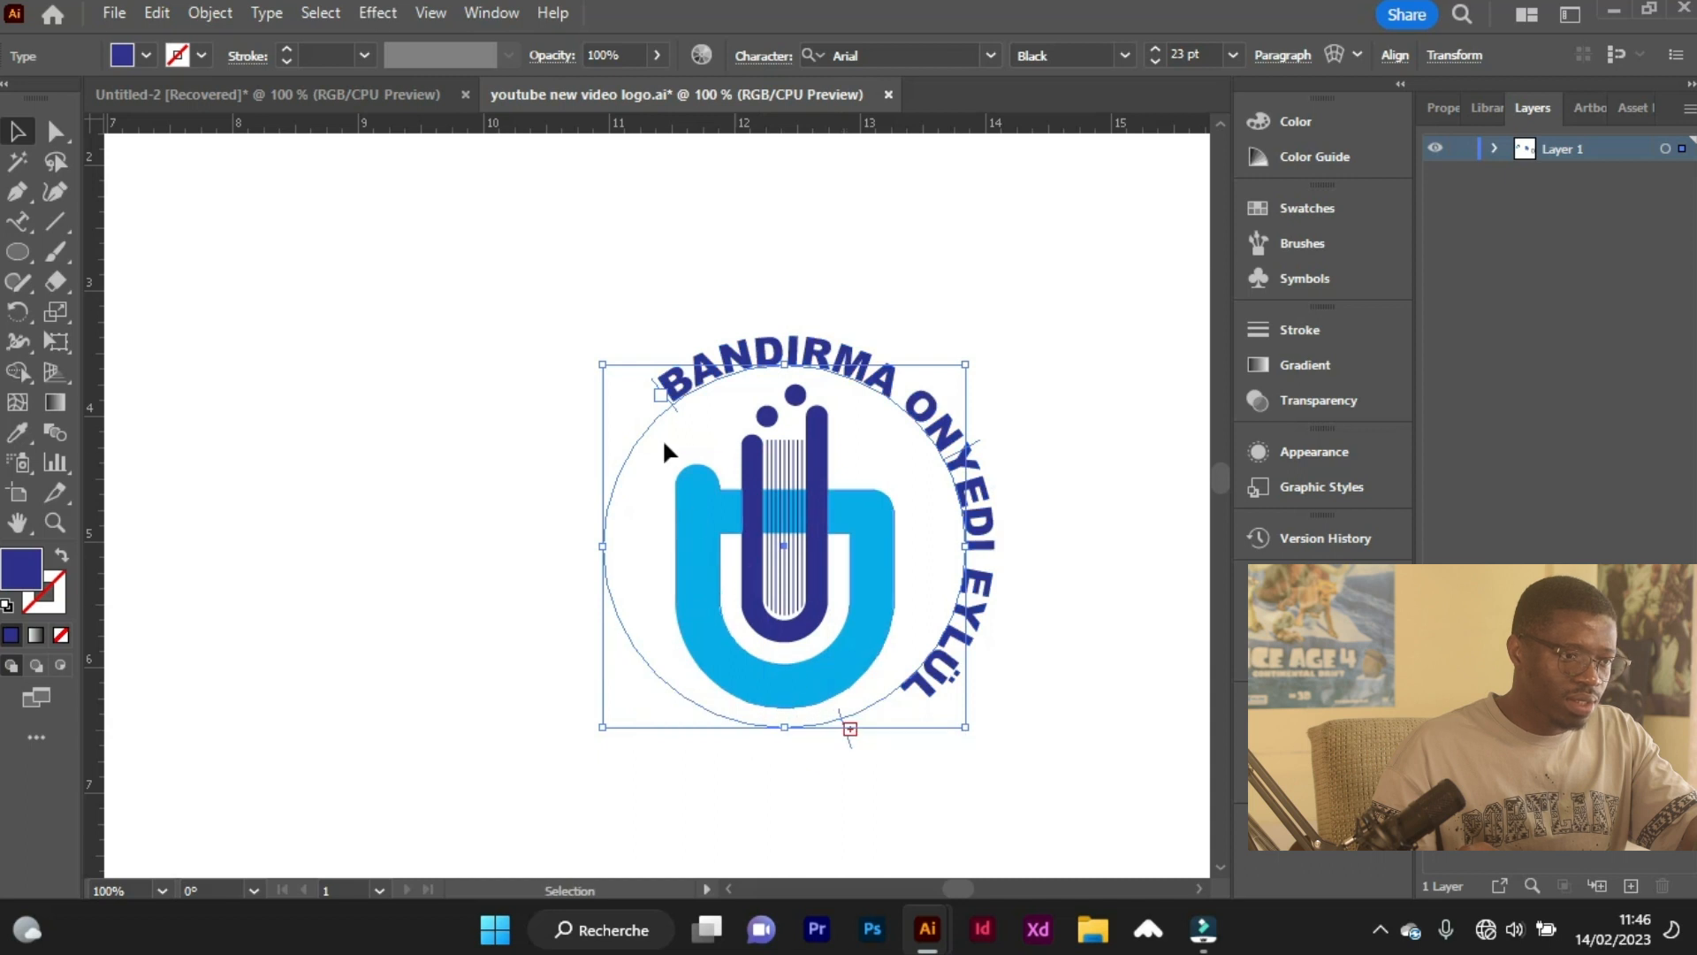
left_click_drag(675, 405, 704, 691)
Enlarge the circular university name to 24 pt and adjust its path brackets to leave an even gap below the emblem.
left_click(16, 228)
left_click(691, 383)
key("ctrl+a")
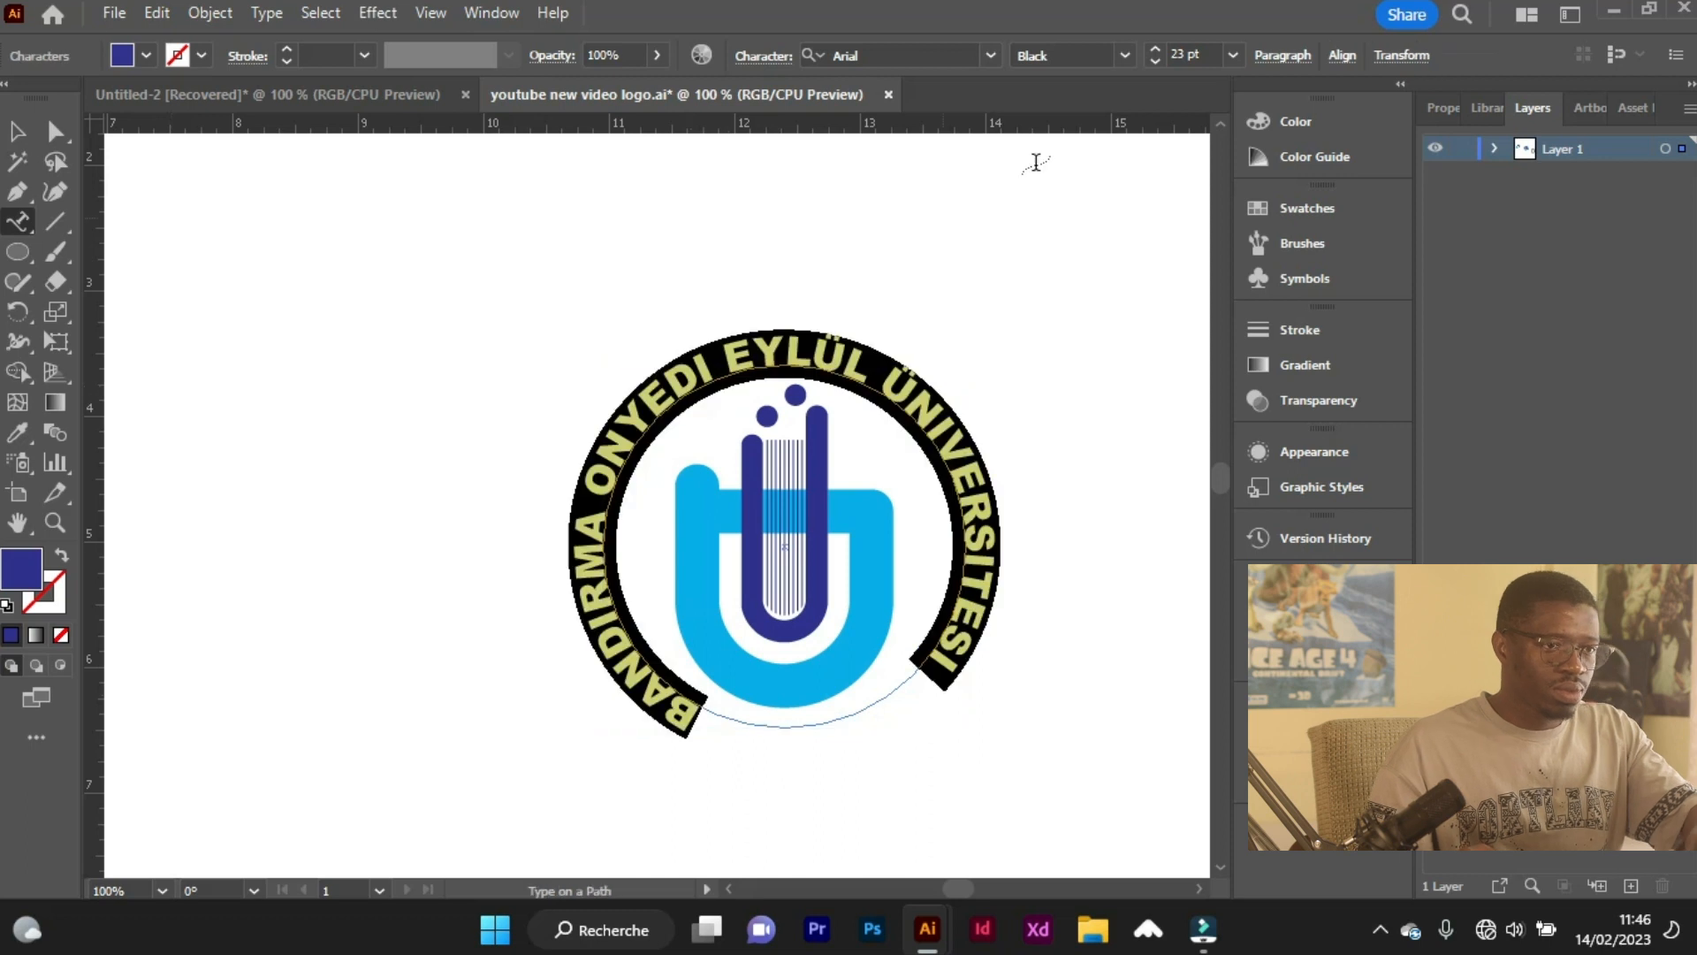
left_click(1155, 48)
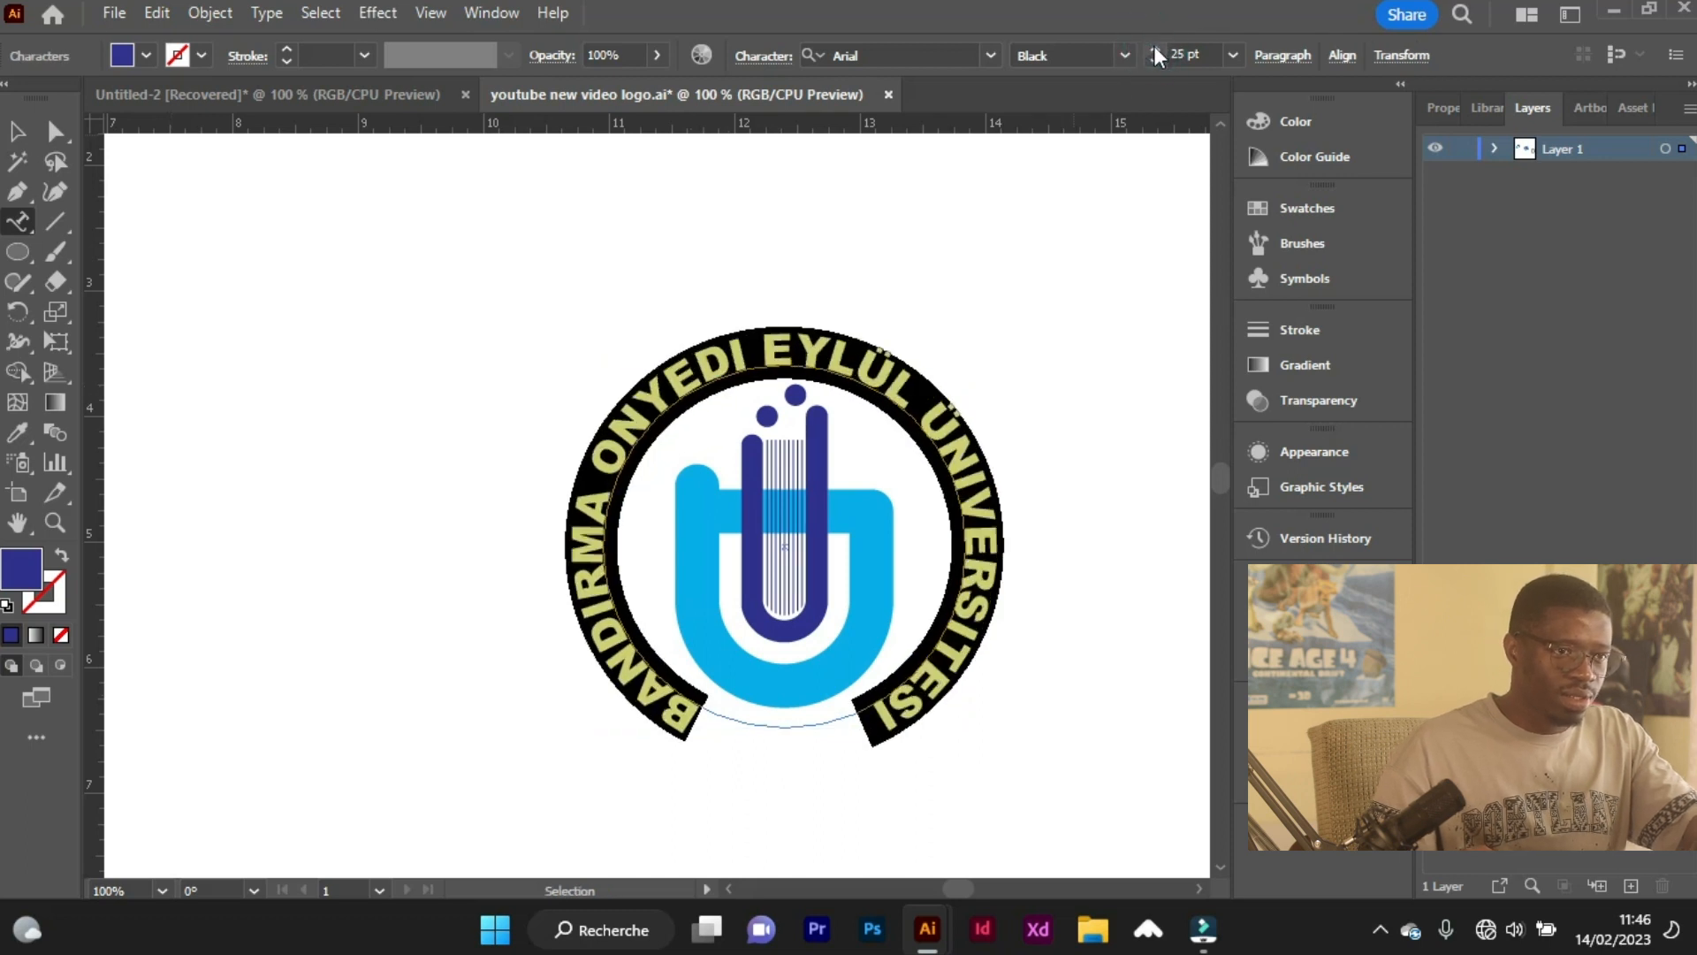
left_click(17, 131)
left_click(364, 485)
left_click_drag(905, 700, 672, 734)
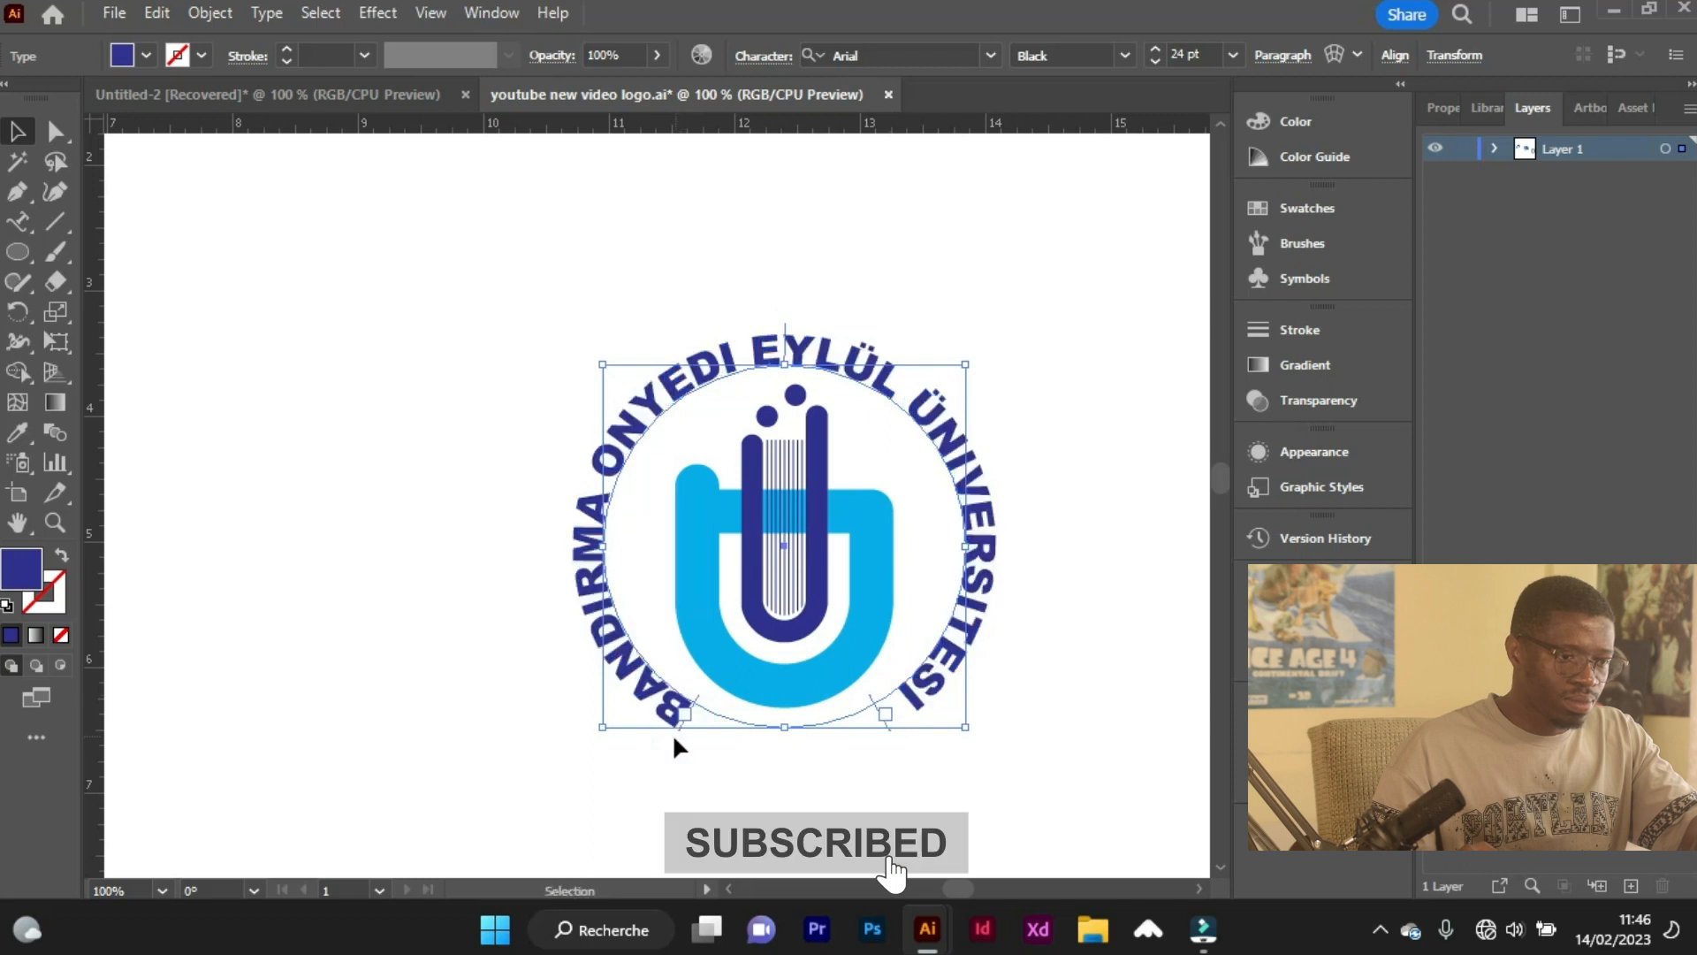
Add a separate straight text reading "2015" below the circular university name.
scroll(725, 756, "down", 1)
scroll(787, 762, "up", 1)
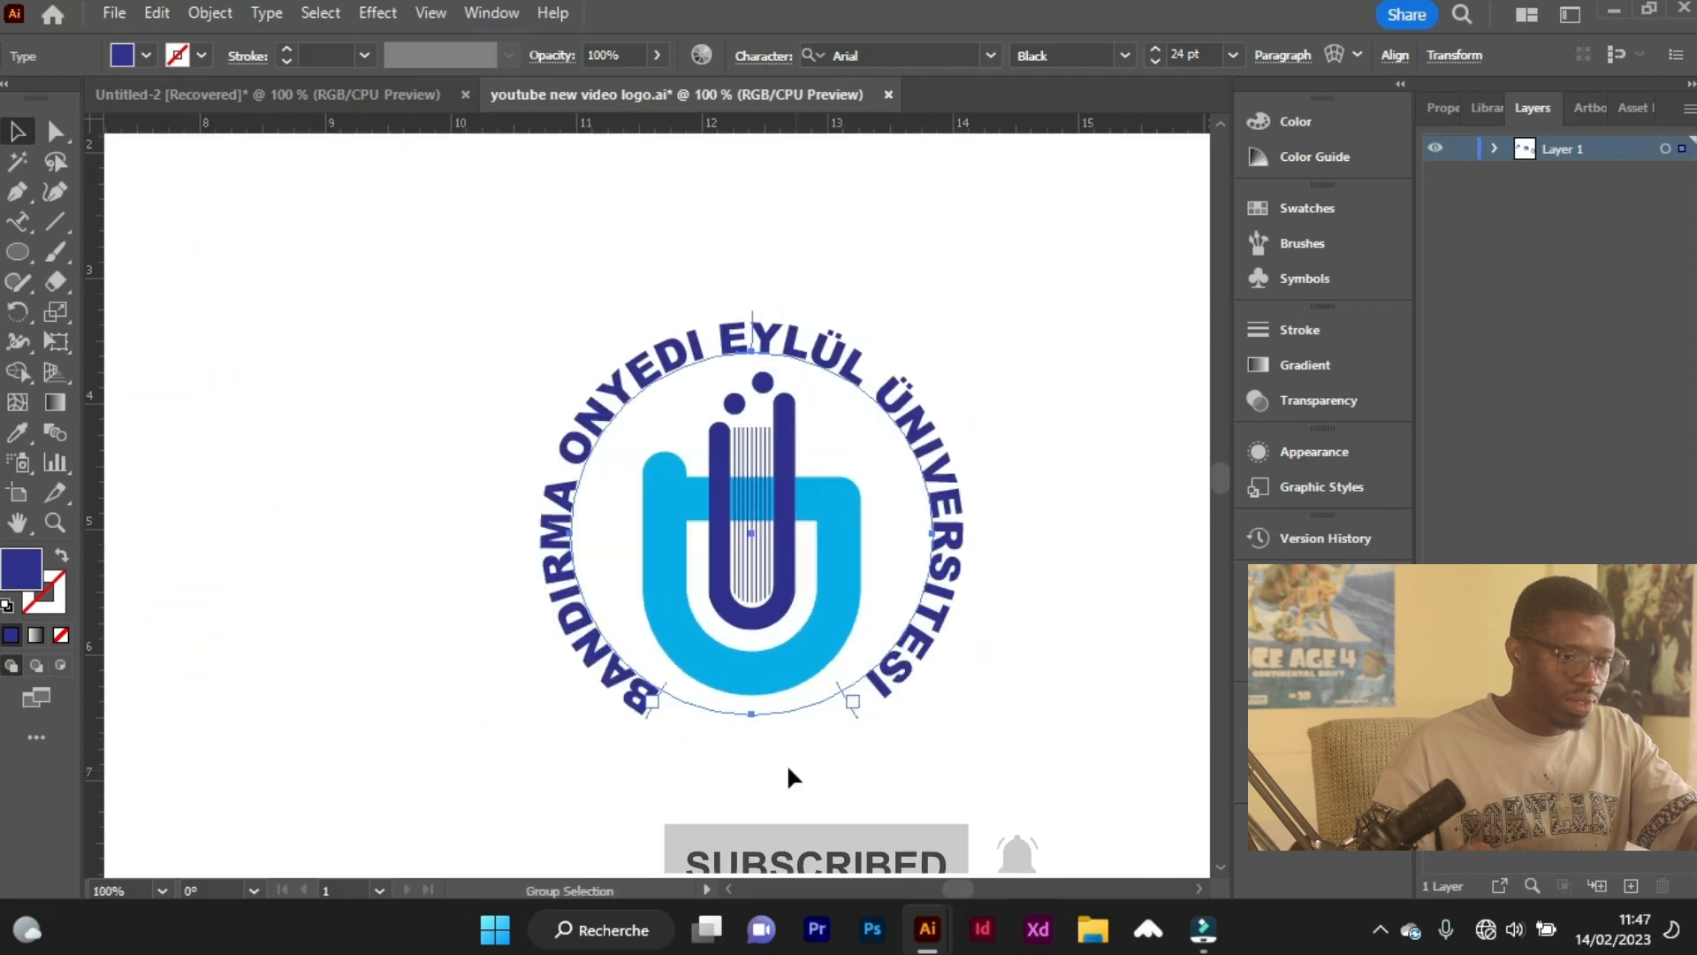
left_click_drag(13, 213, 95, 227)
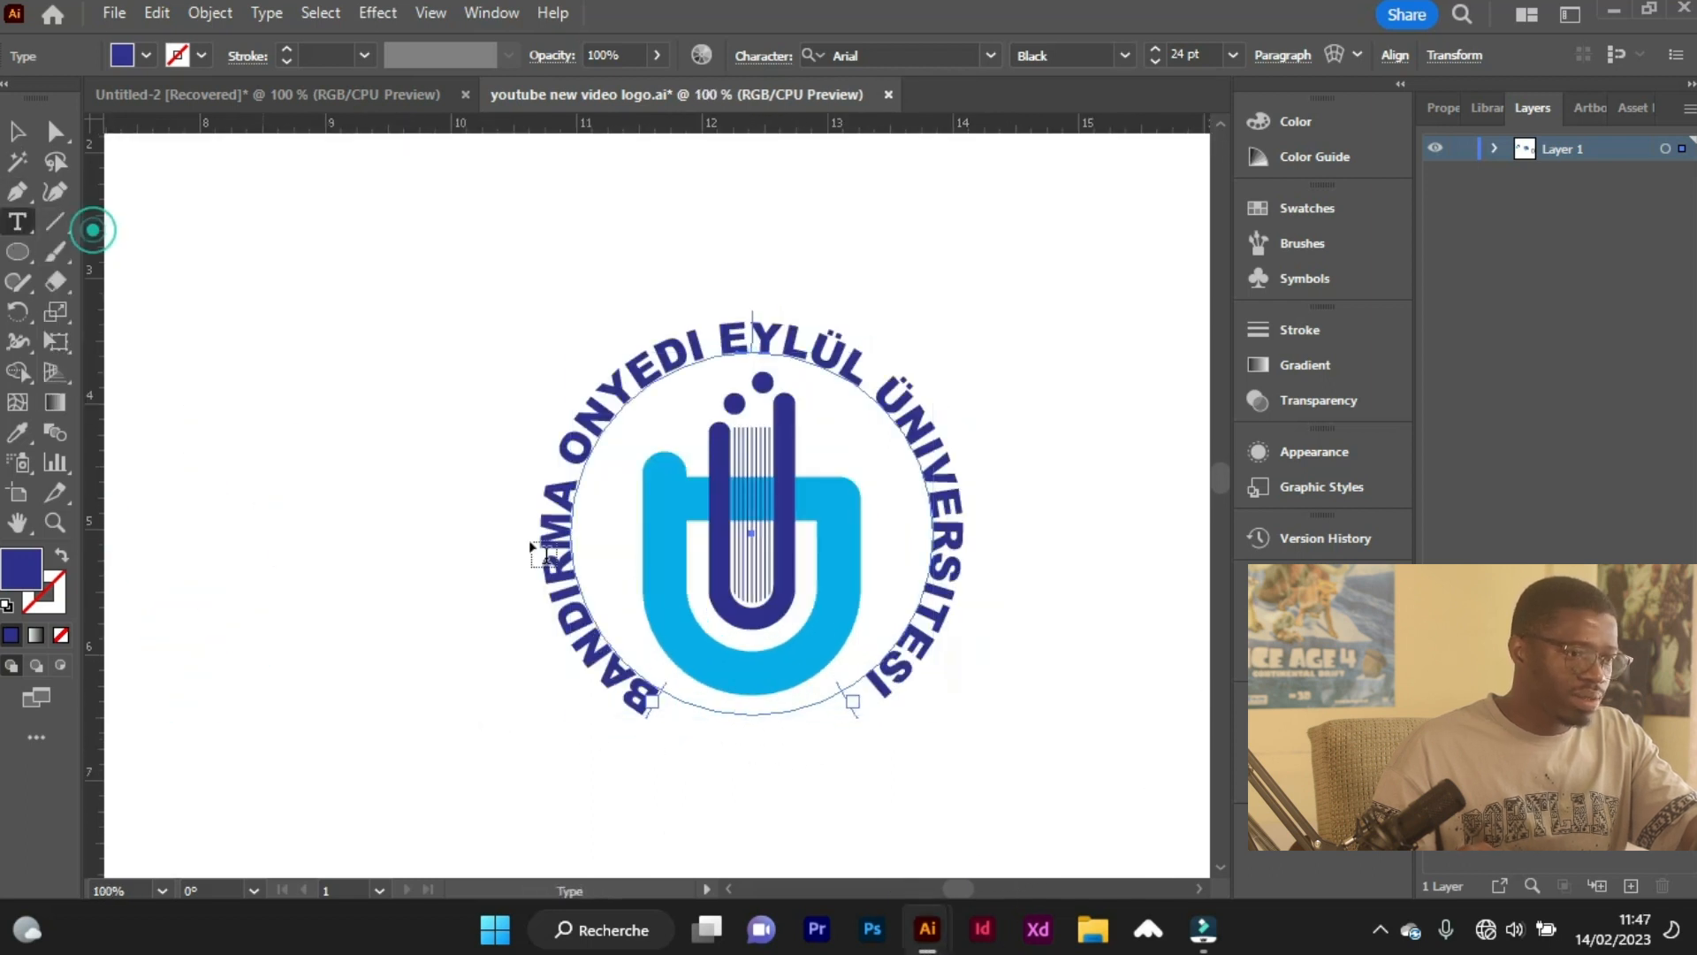
scroll(703, 758, "down", 1)
left_click(702, 751)
type("2015")
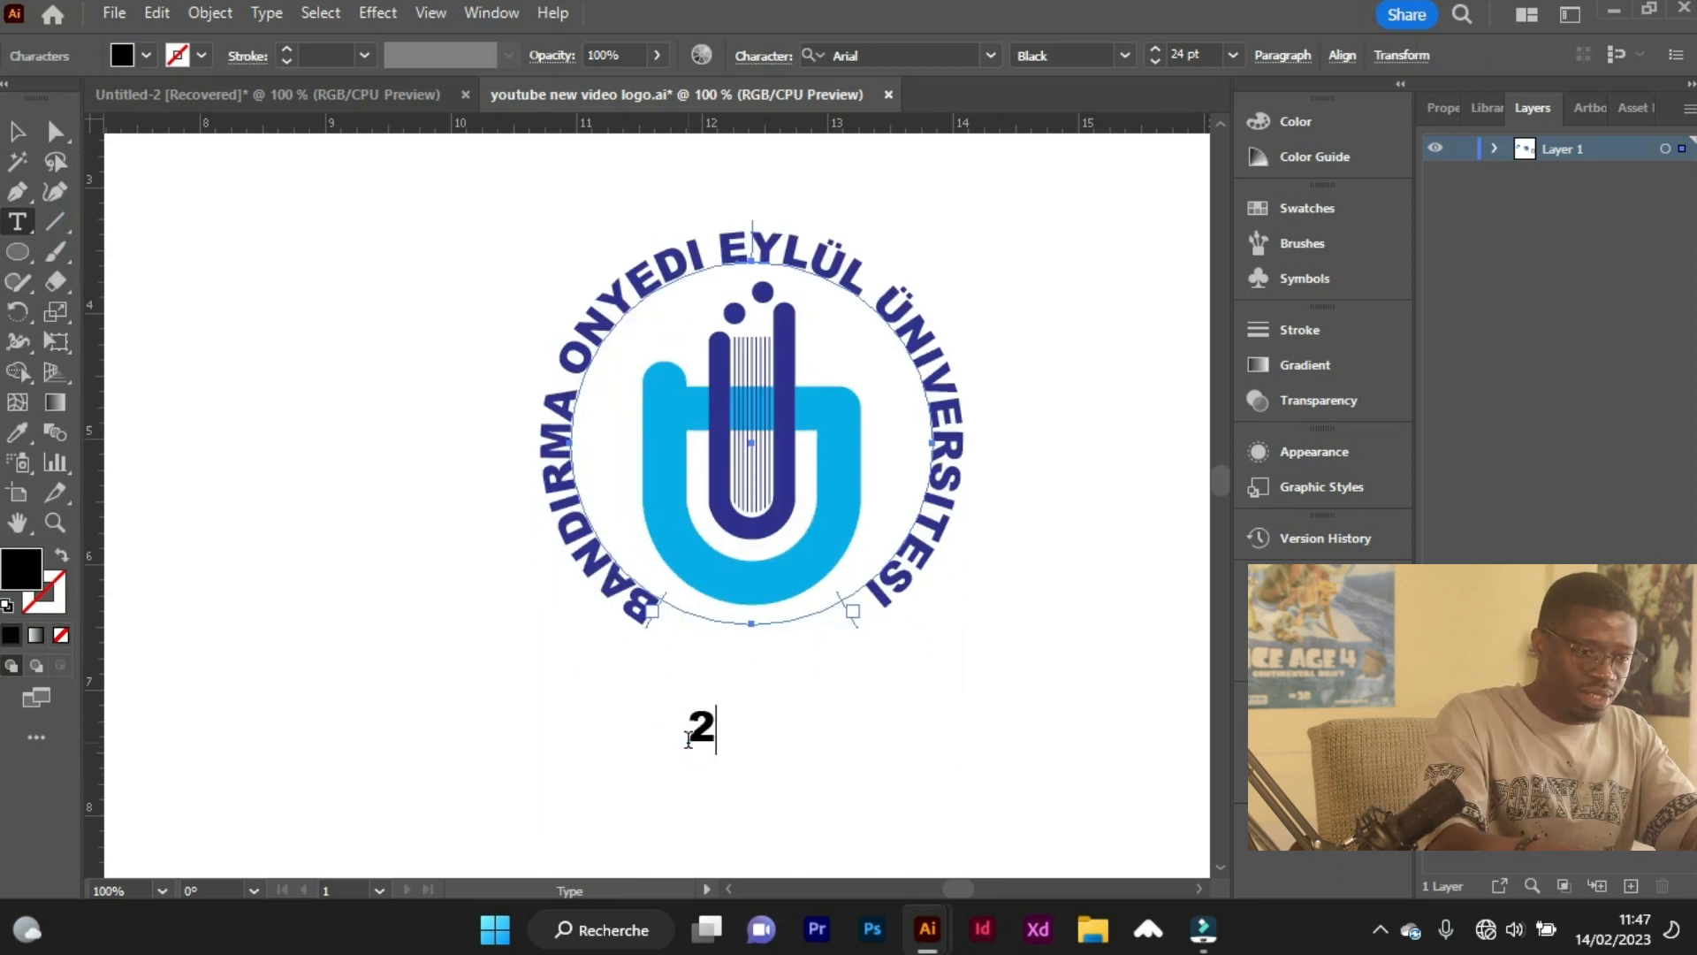
Fill the "2015" text with the emblem's light blue.
key("ctrl+a")
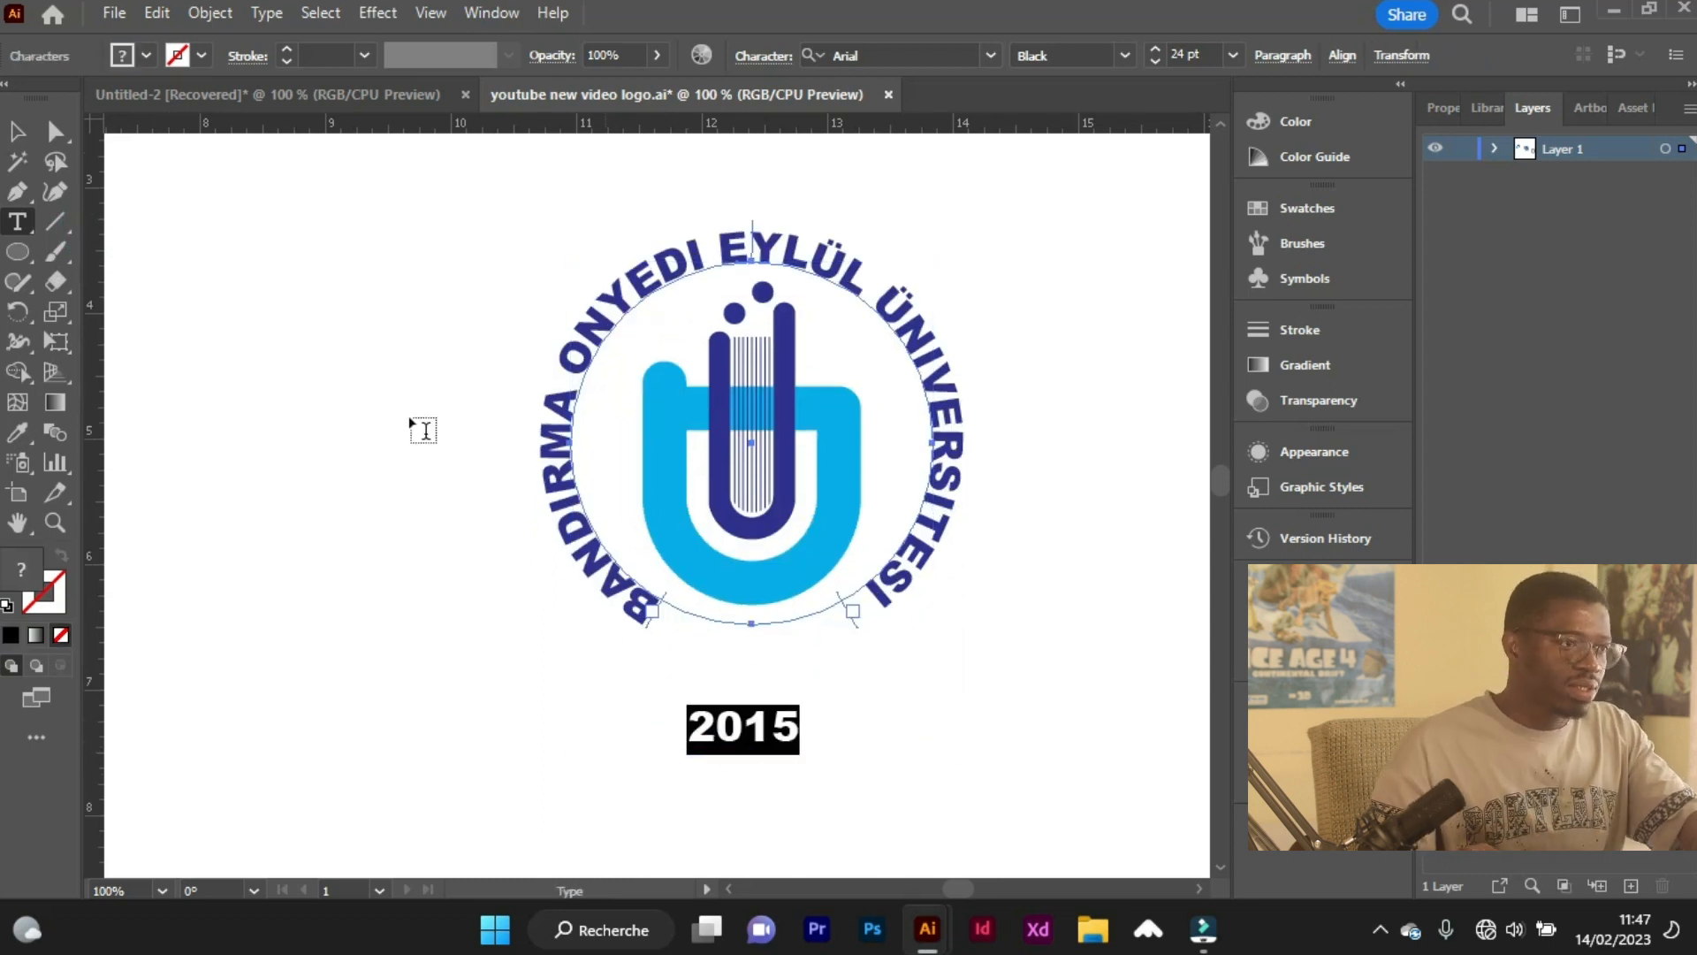
left_click(129, 60)
left_click(131, 96)
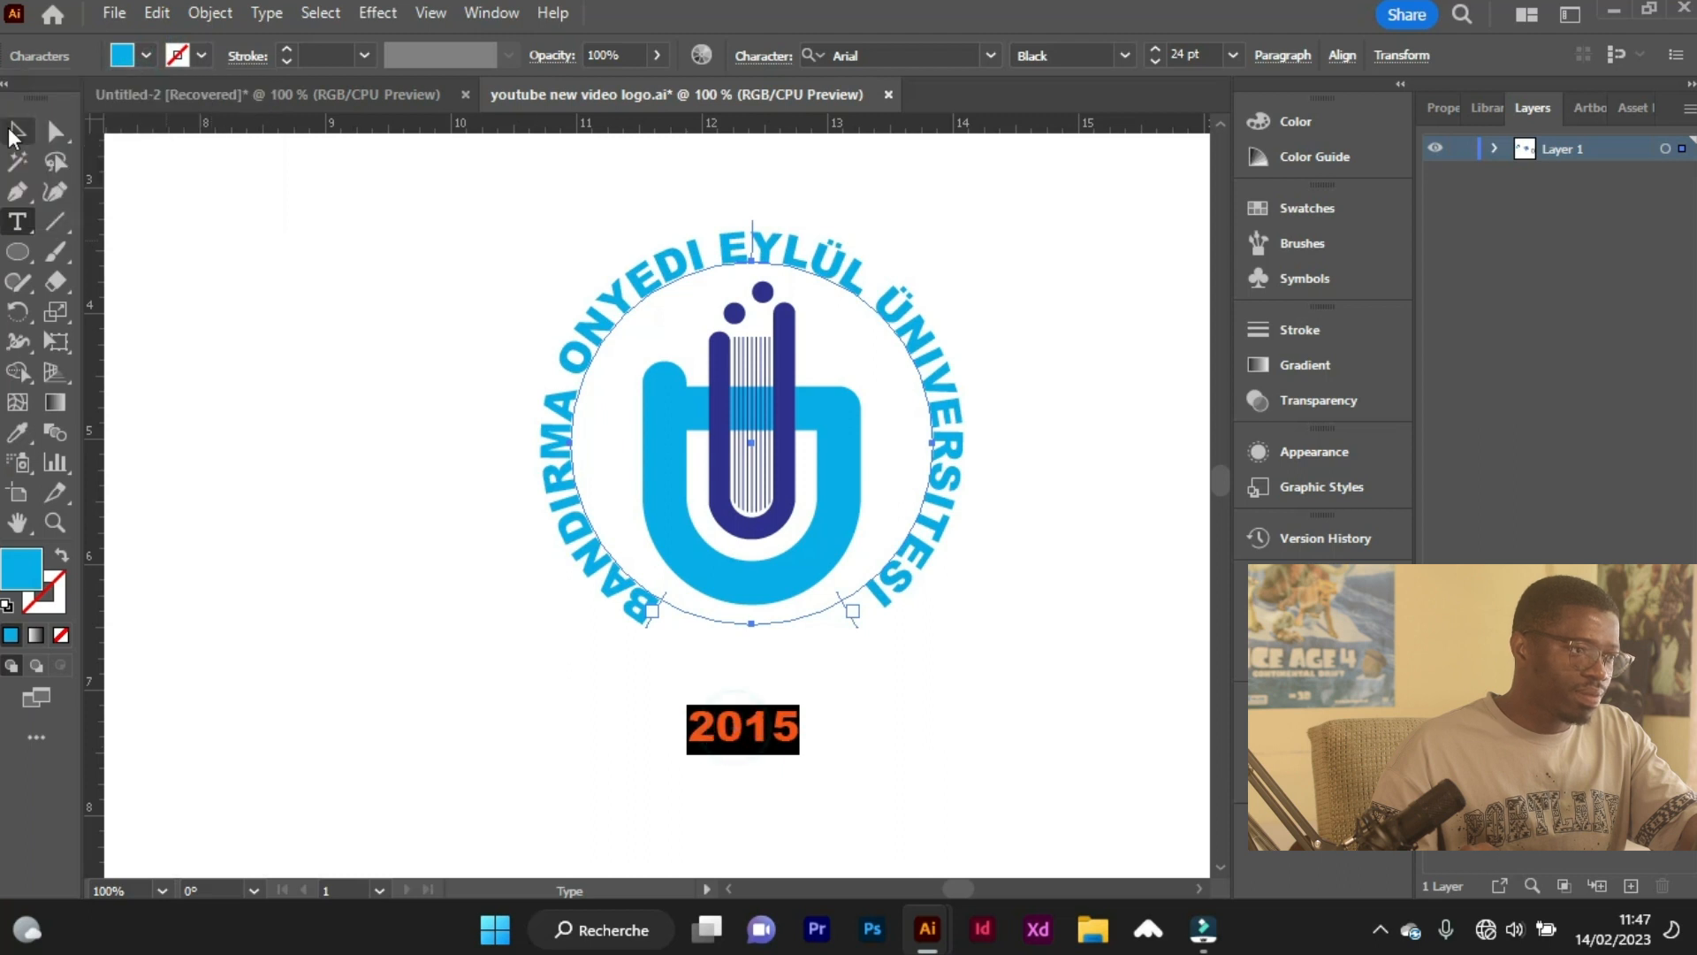
left_click(15, 133)
Place a vertical guide through the centre of the emblem.
left_click(750, 625)
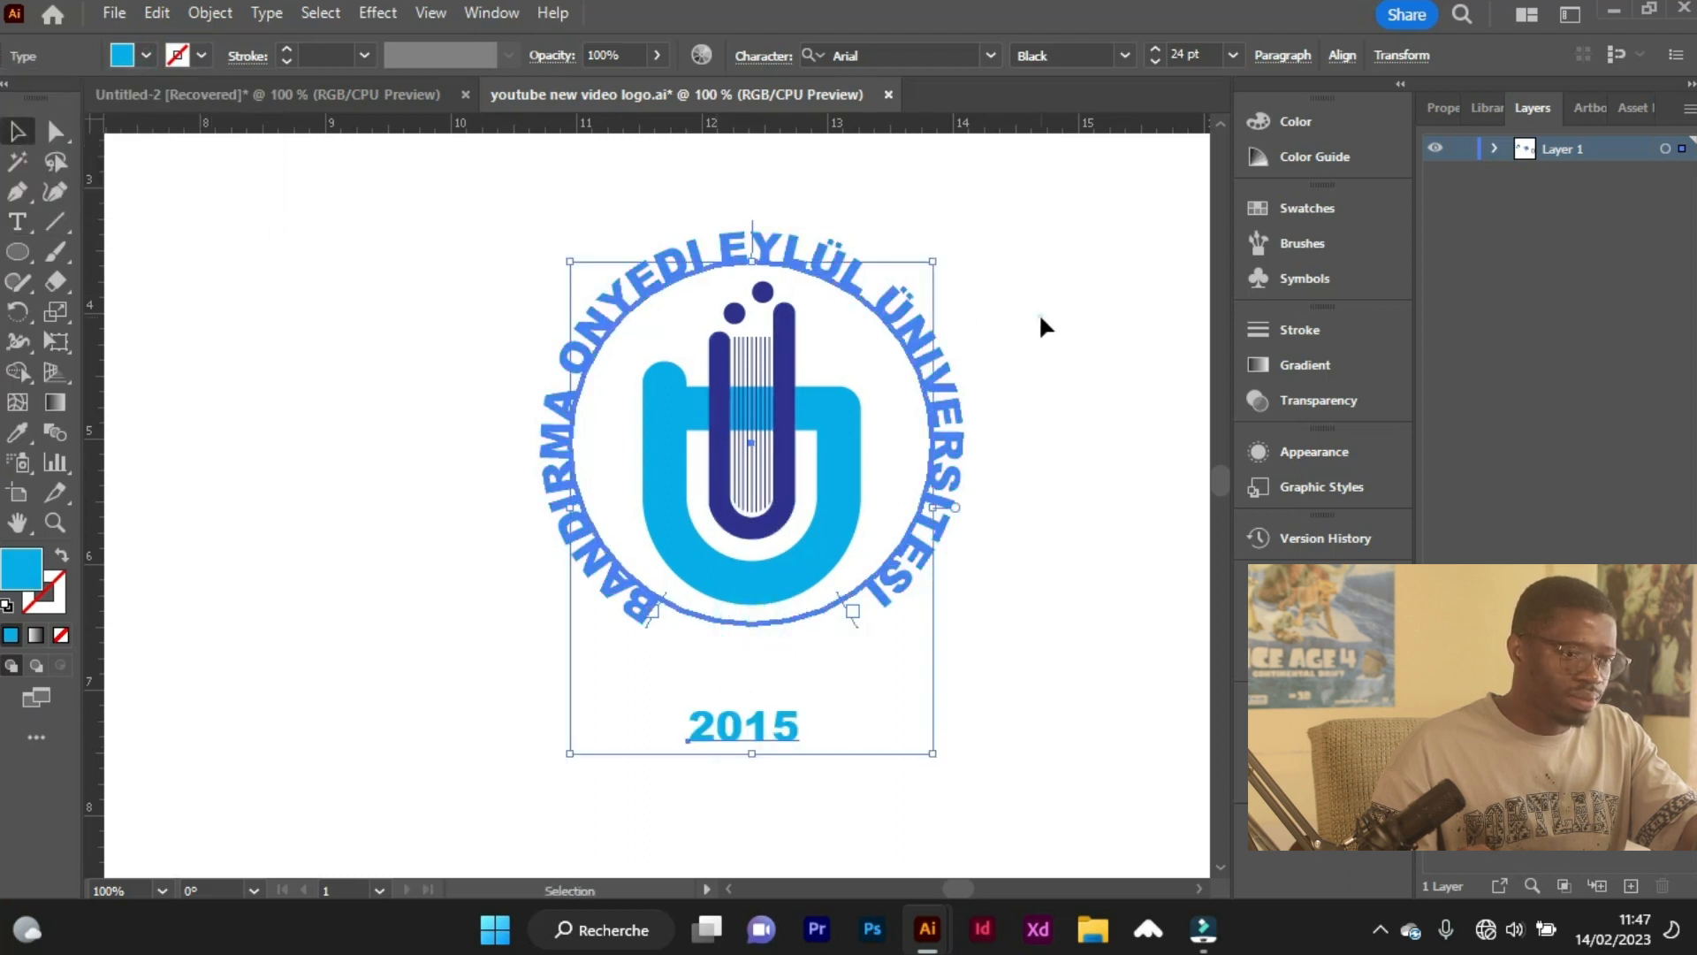
left_click(870, 590)
left_click_drag(88, 500, 751, 610)
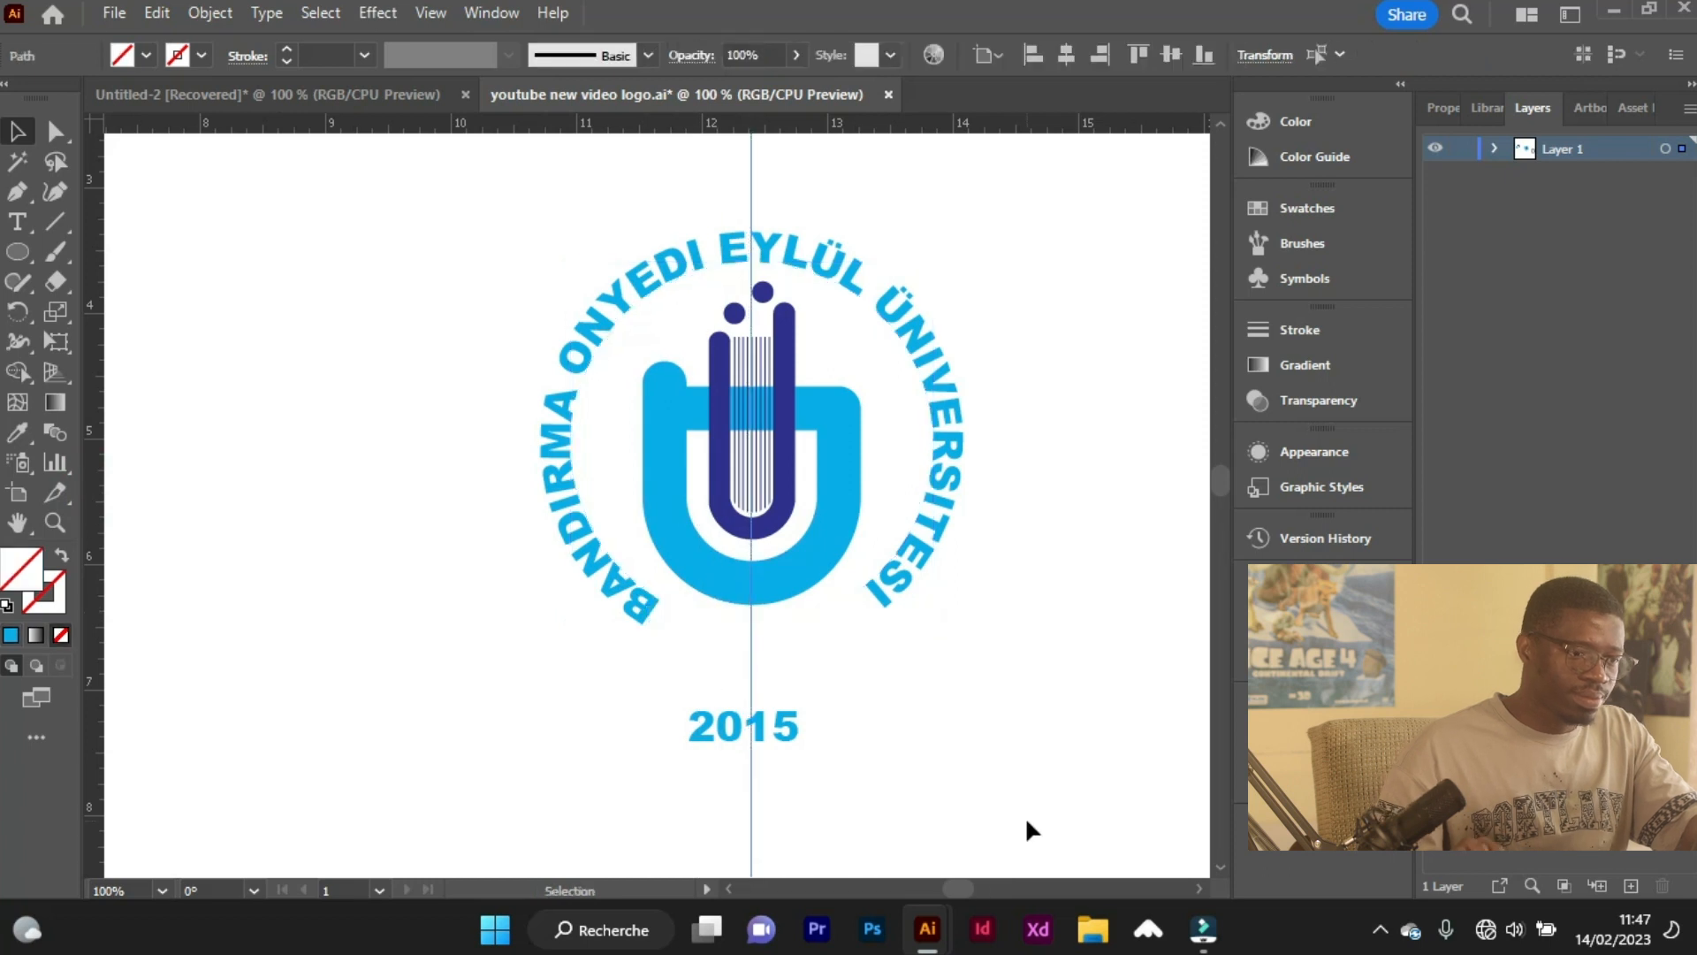
Nudge the "2015" text up to just below the emblem and centre it on the vertical guide.
left_click(787, 735)
key("Right")
key("Right")
key("Right")
key("Right")
key("Up")
key("Up")
key("Up")
key("Up")
key("Up")
key("Up")
key("Up")
key("Up")
key("Up")
key("Up")
key("Up")
key("Up")
key("Up")
key("Up")
key("Up")
key("Up")
key("Up")
key("Up")
key("Up")
key("Up")
key("Up")
key("Up")
key("Up")
key("Up")
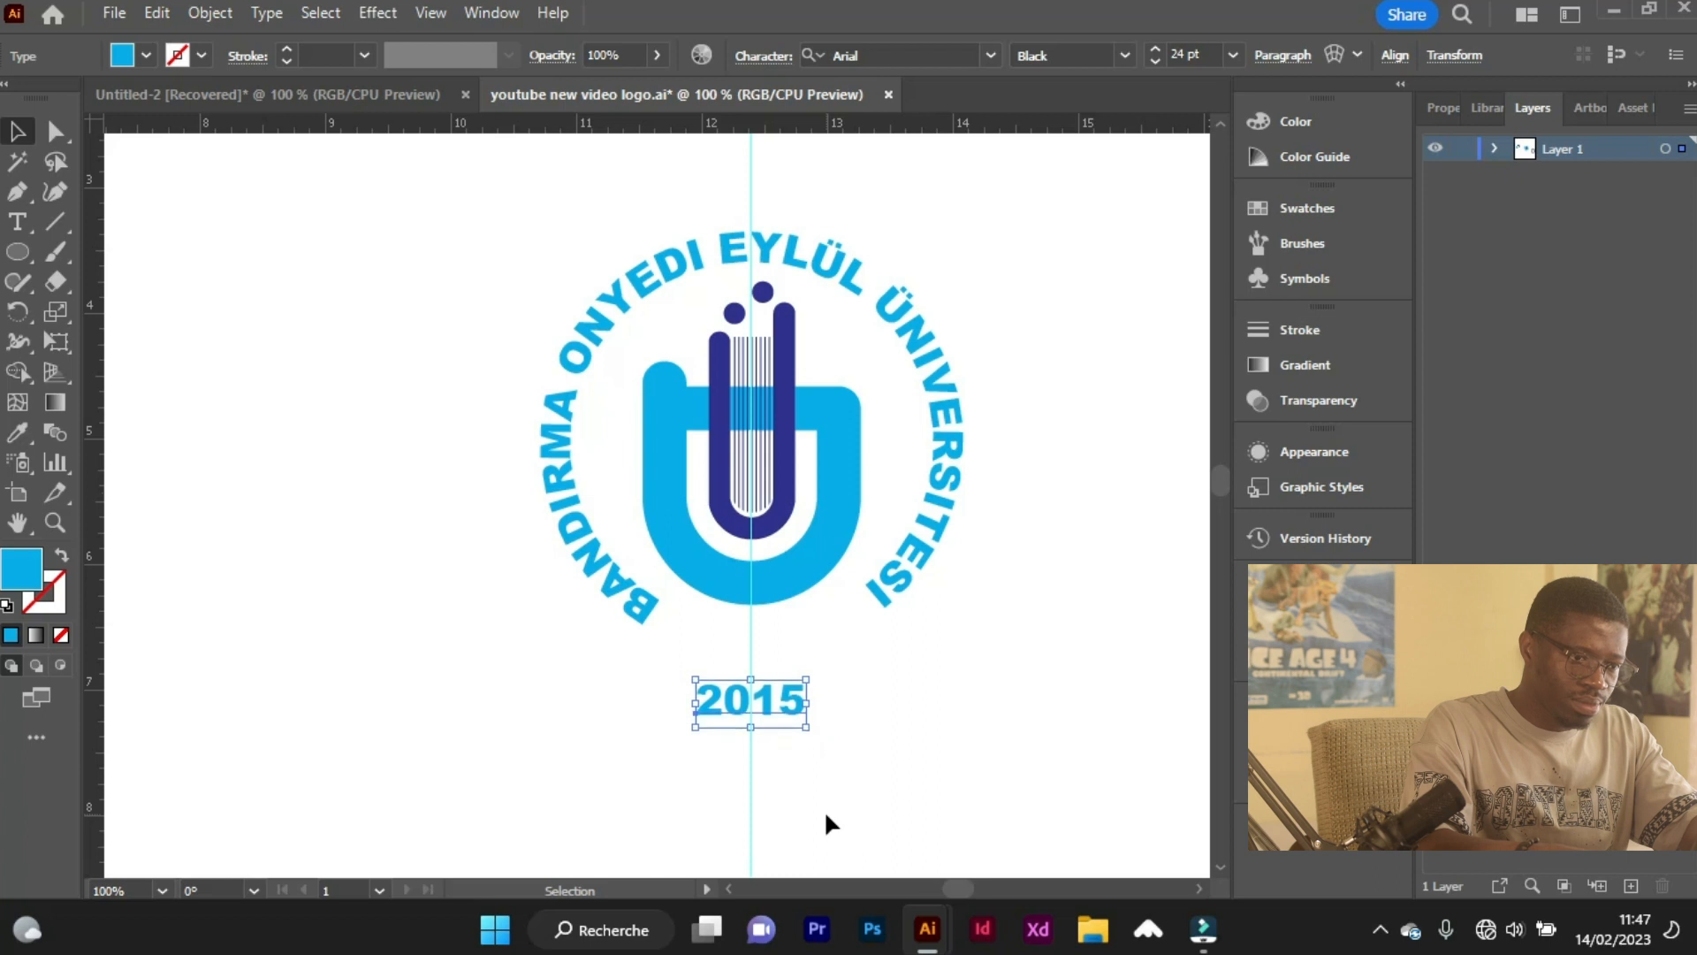
key("Up")
key("Up")
key("Up")
key("Up")
key("Up")
key("Up")
key("Up")
key("Up")
key("Up")
key("Up")
key("Up")
key("Up")
key("Up")
key("Up")
key("Up")
key("Up")
key("Up")
key("Up")
key("Up")
key("Up")
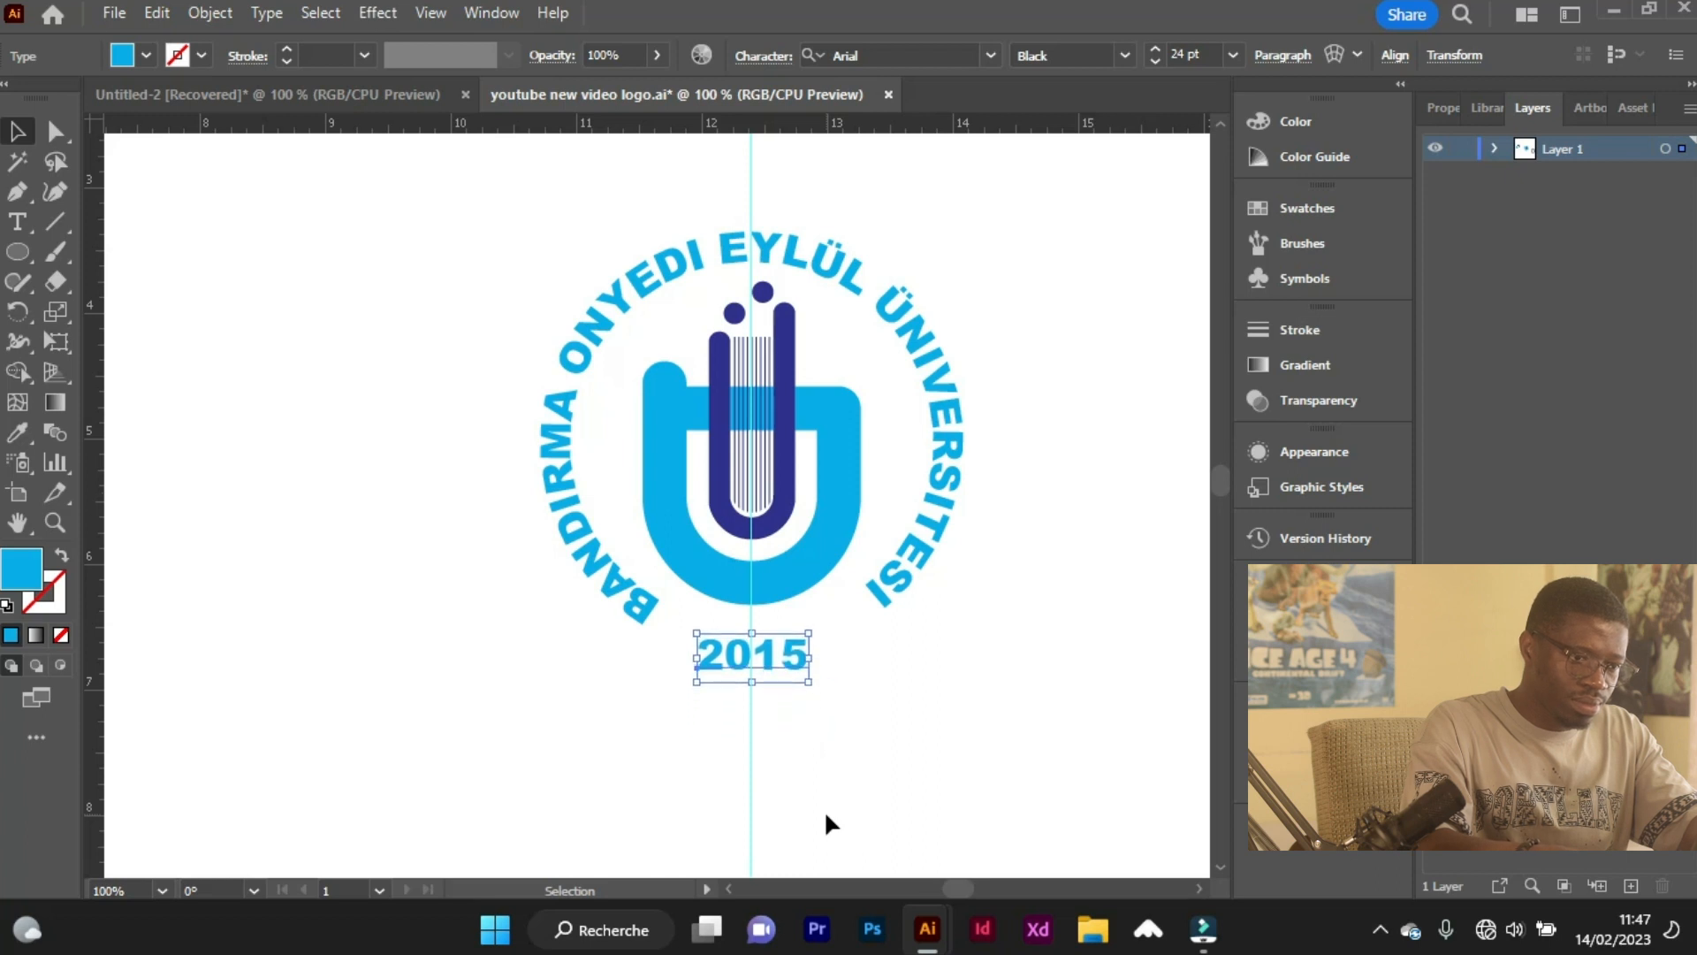
Scale the "2015" text down to about 21.23 pt and recentre it on the vertical guide.
left_click_drag(808, 664, 796, 659)
key("Right")
key("Right")
key("Right")
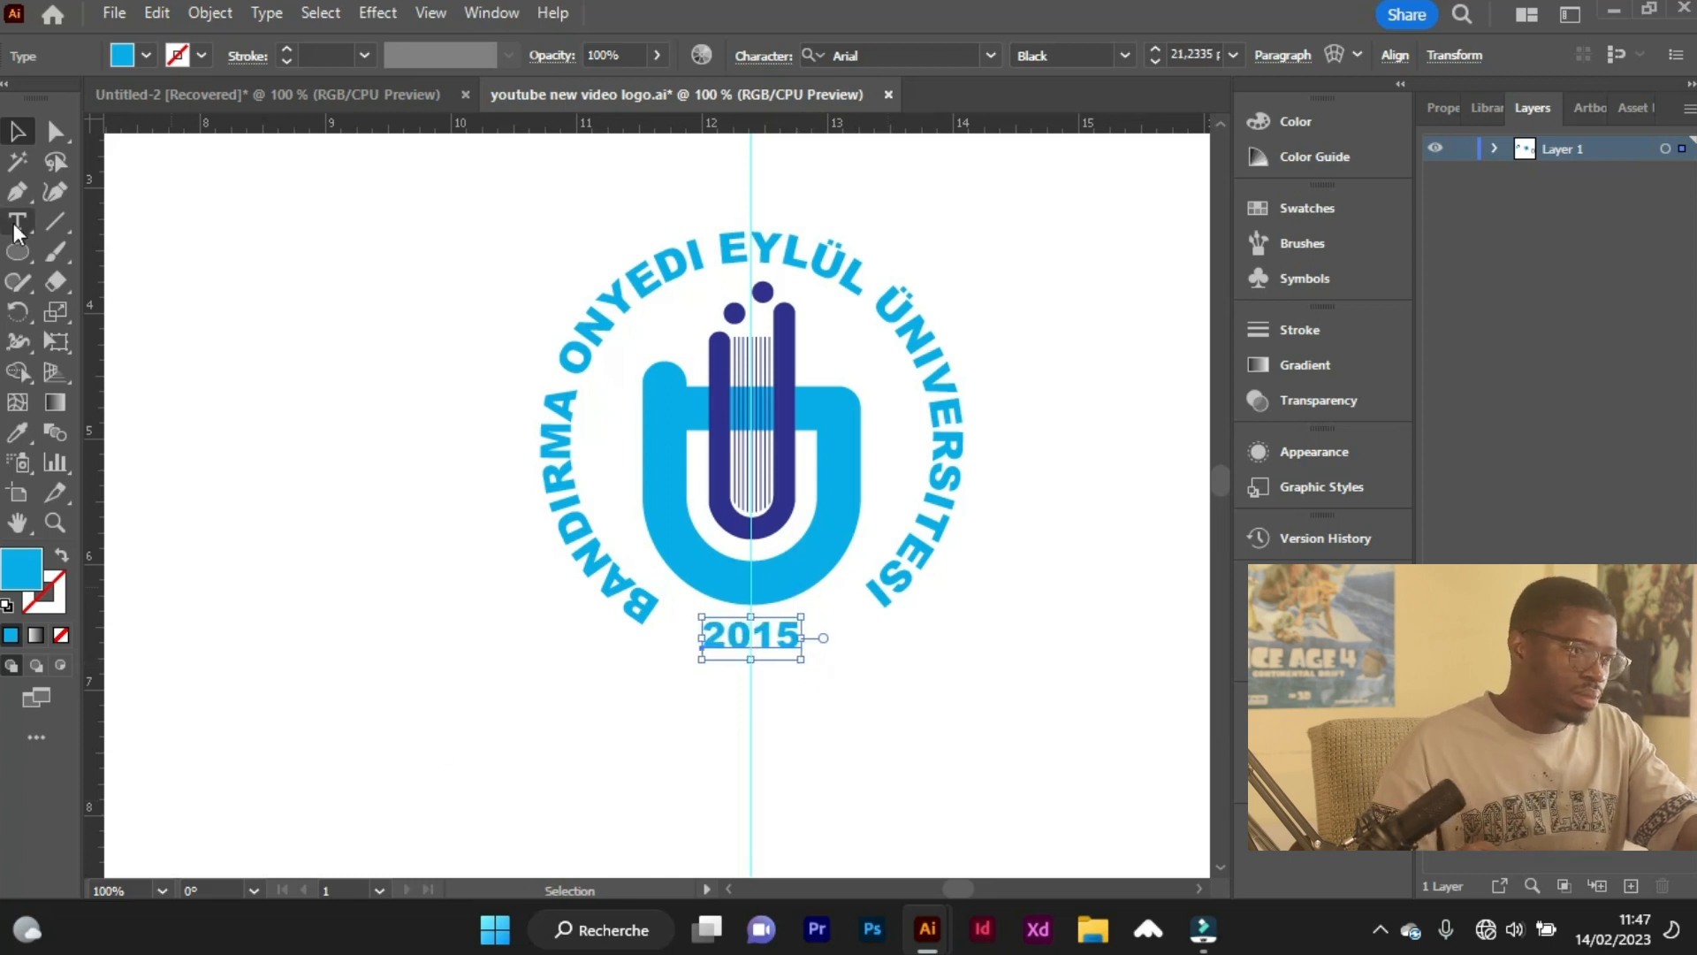
Change the circular university name's fill to the emblem's dark blue.
key("t")
left_click(604, 325)
key("ctrl+a")
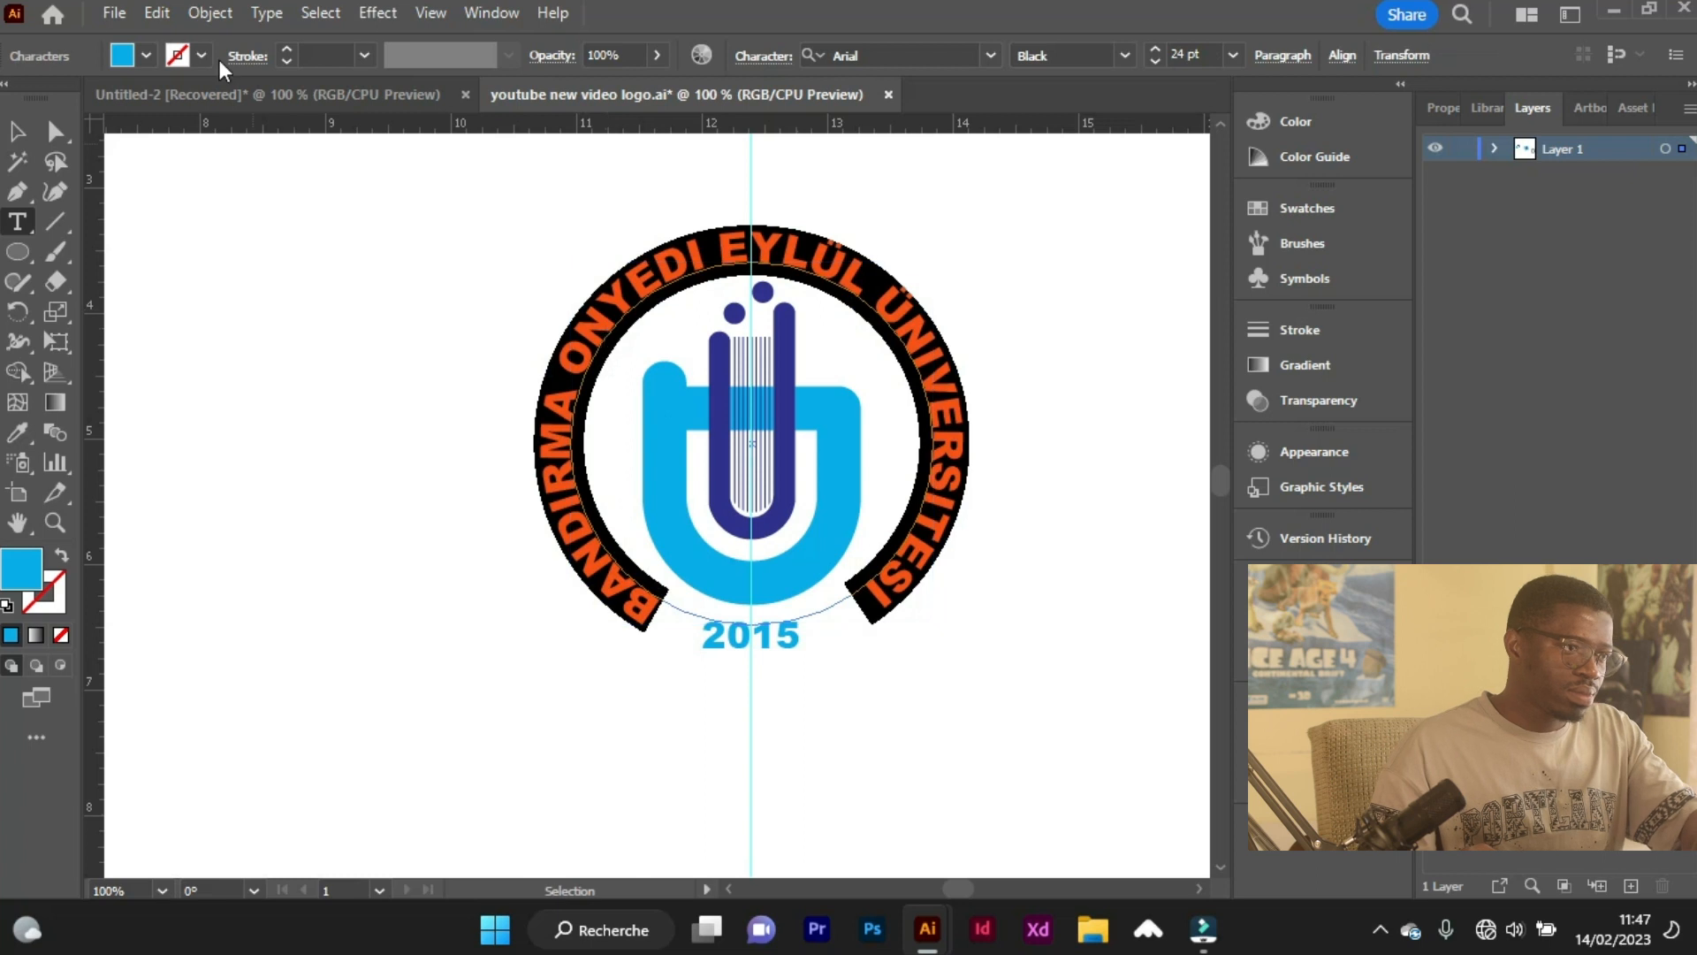
left_click(134, 55)
left_click(149, 97)
left_click(114, 276)
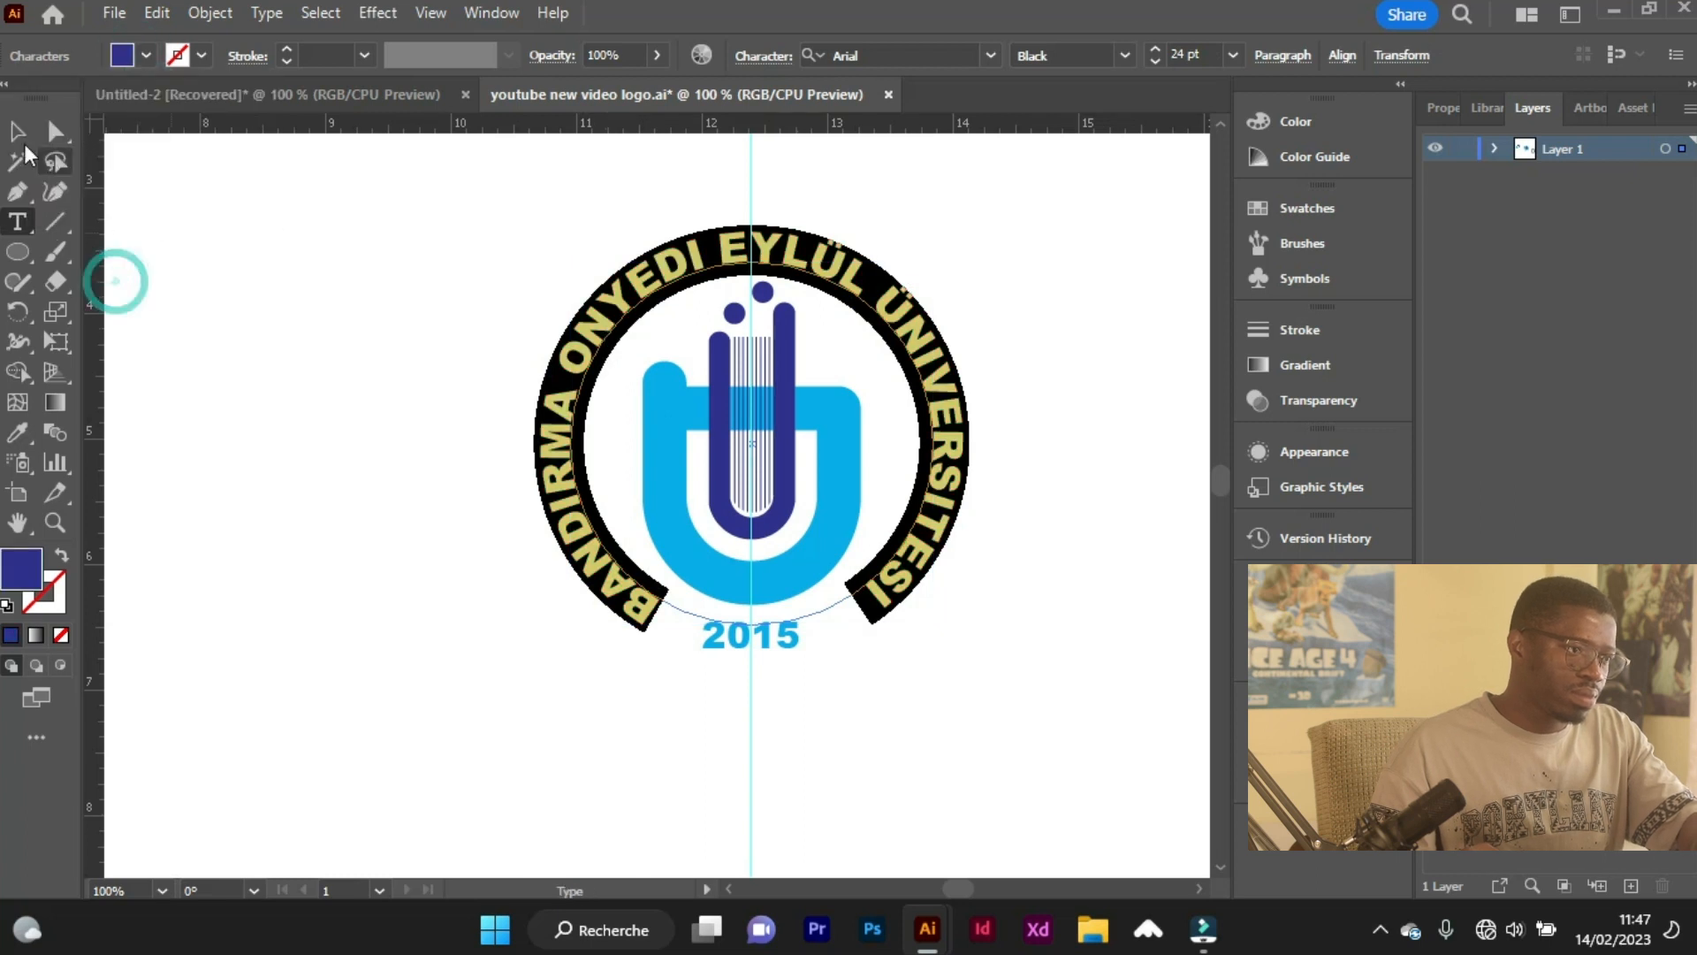
Delete the vertical guide running through the emblem.
key("ctrl+minus")
left_click(617, 622)
key("Delete")
Group the emblem, the circular university name and the "2015" text.
left_click_drag(896, 473, 970, 556)
left_click_drag(502, 314, 730, 623)
right_click(655, 354)
left_click(733, 636)
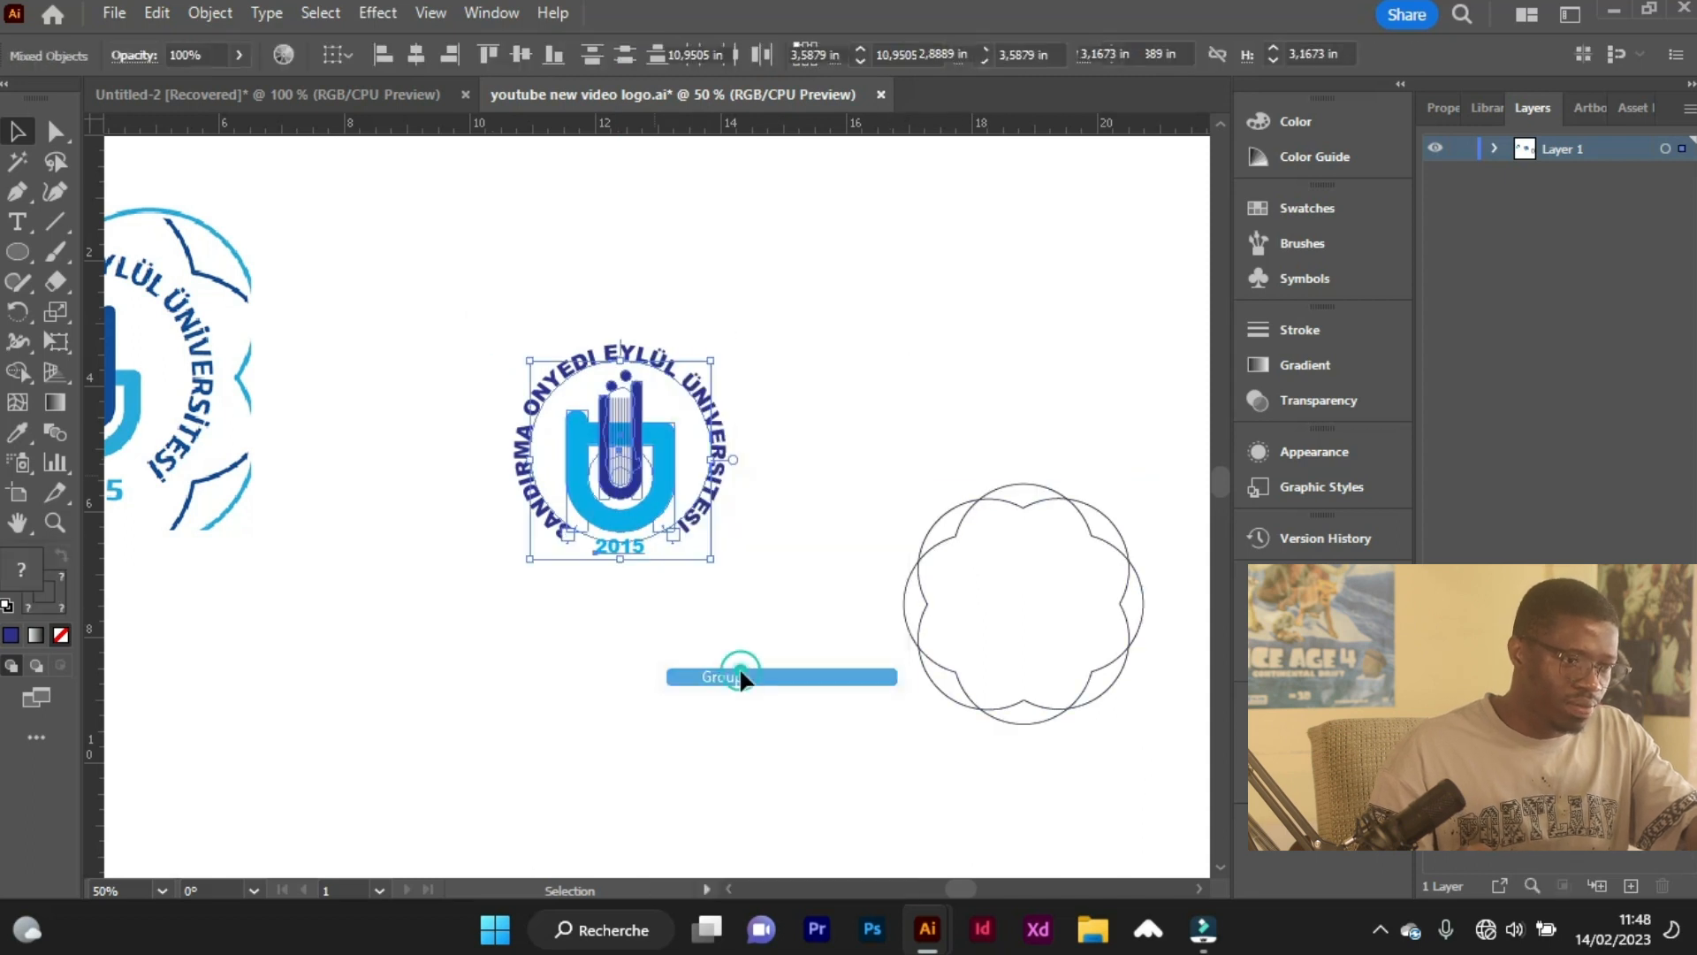
Align the grouped emblem and the scalloped outlines on their horizontal and vertical centres.
left_click(819, 622)
left_click_drag(1083, 766, 1084, 767)
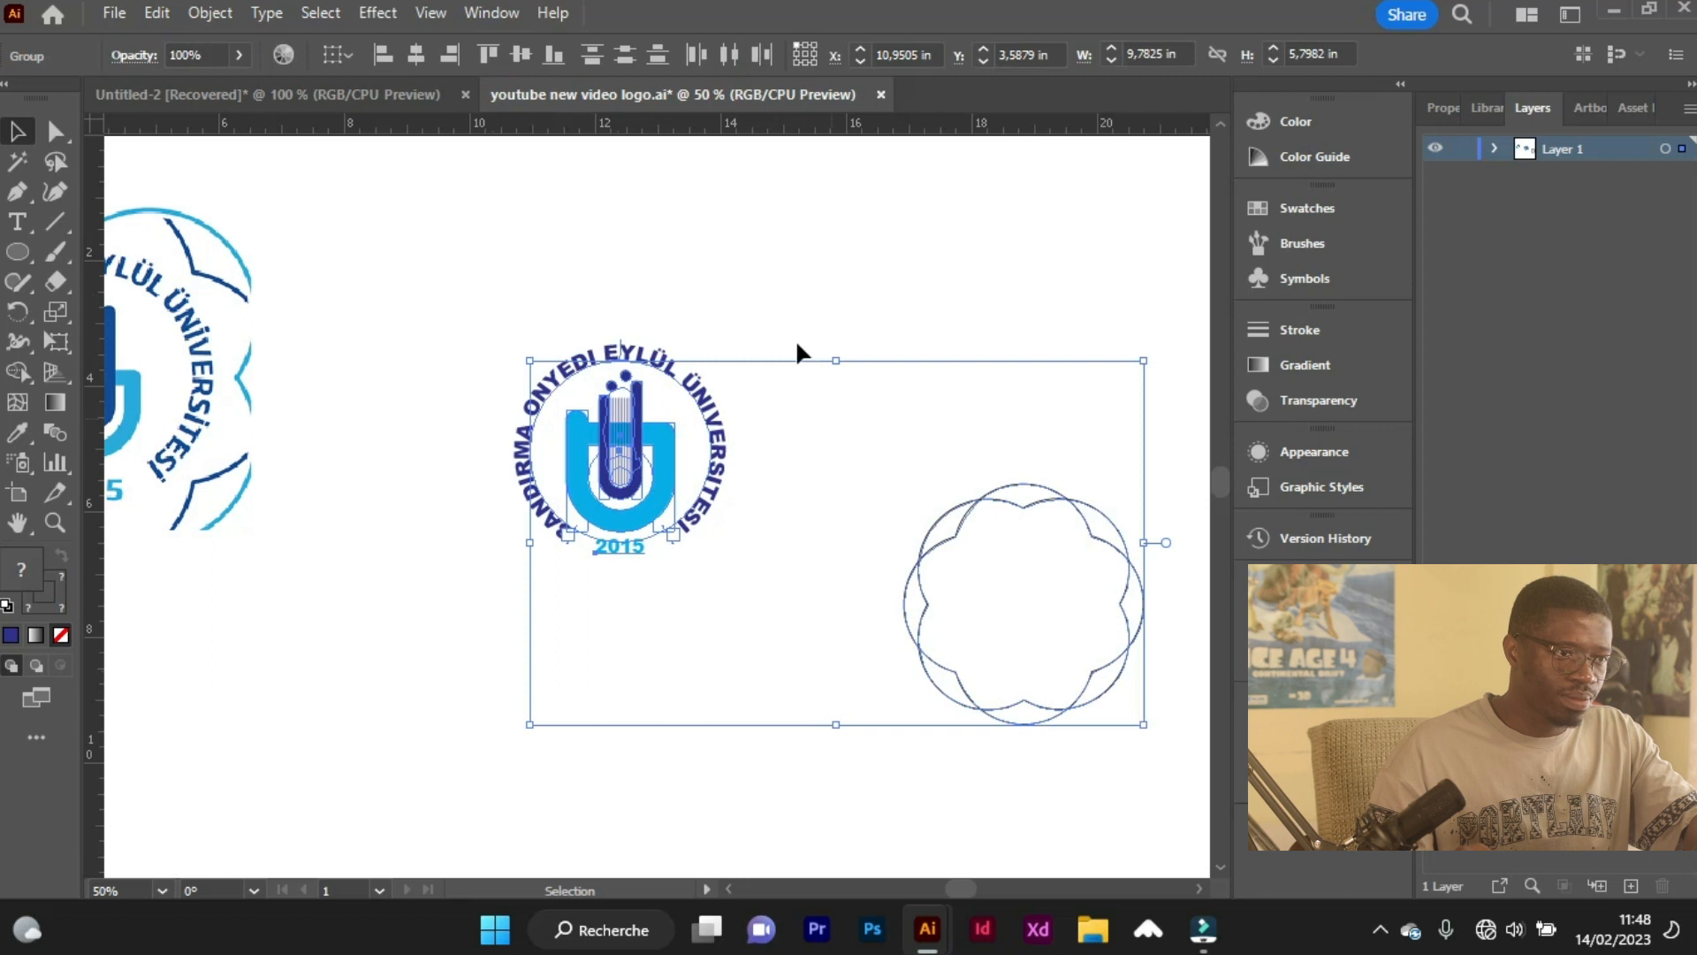
left_click(415, 55)
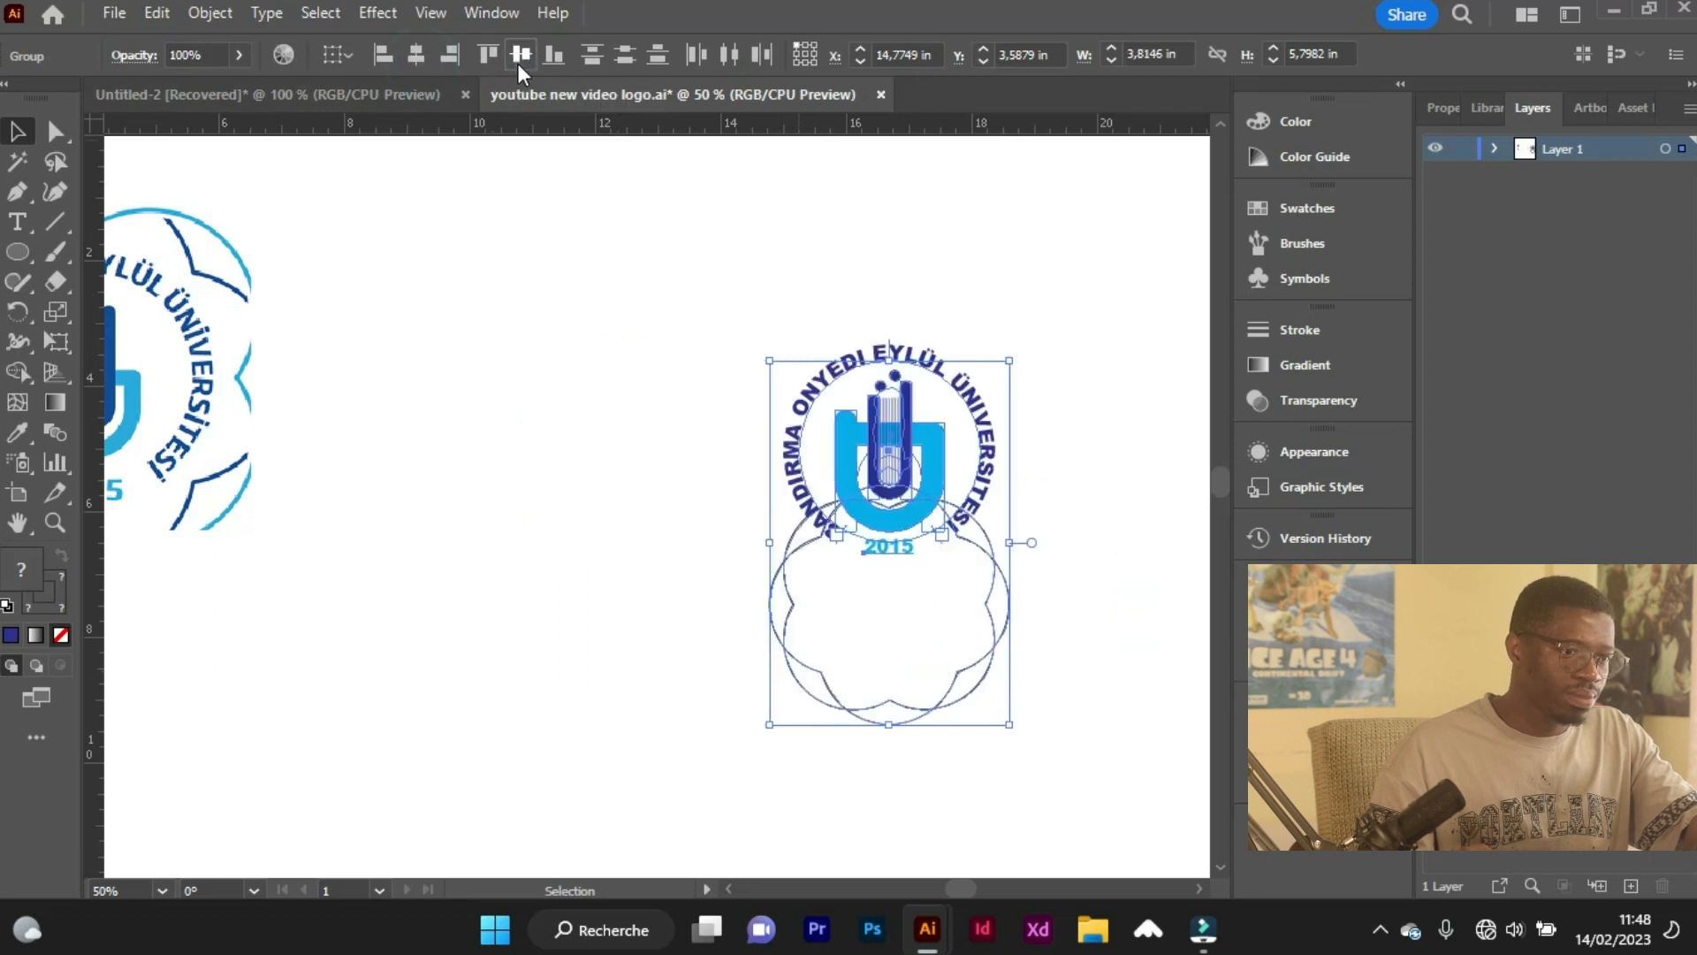
left_click(520, 59)
left_click(950, 353)
Try to resize the rotated four-lobed outline around the emblem.
scroll(1061, 583, "up", 1)
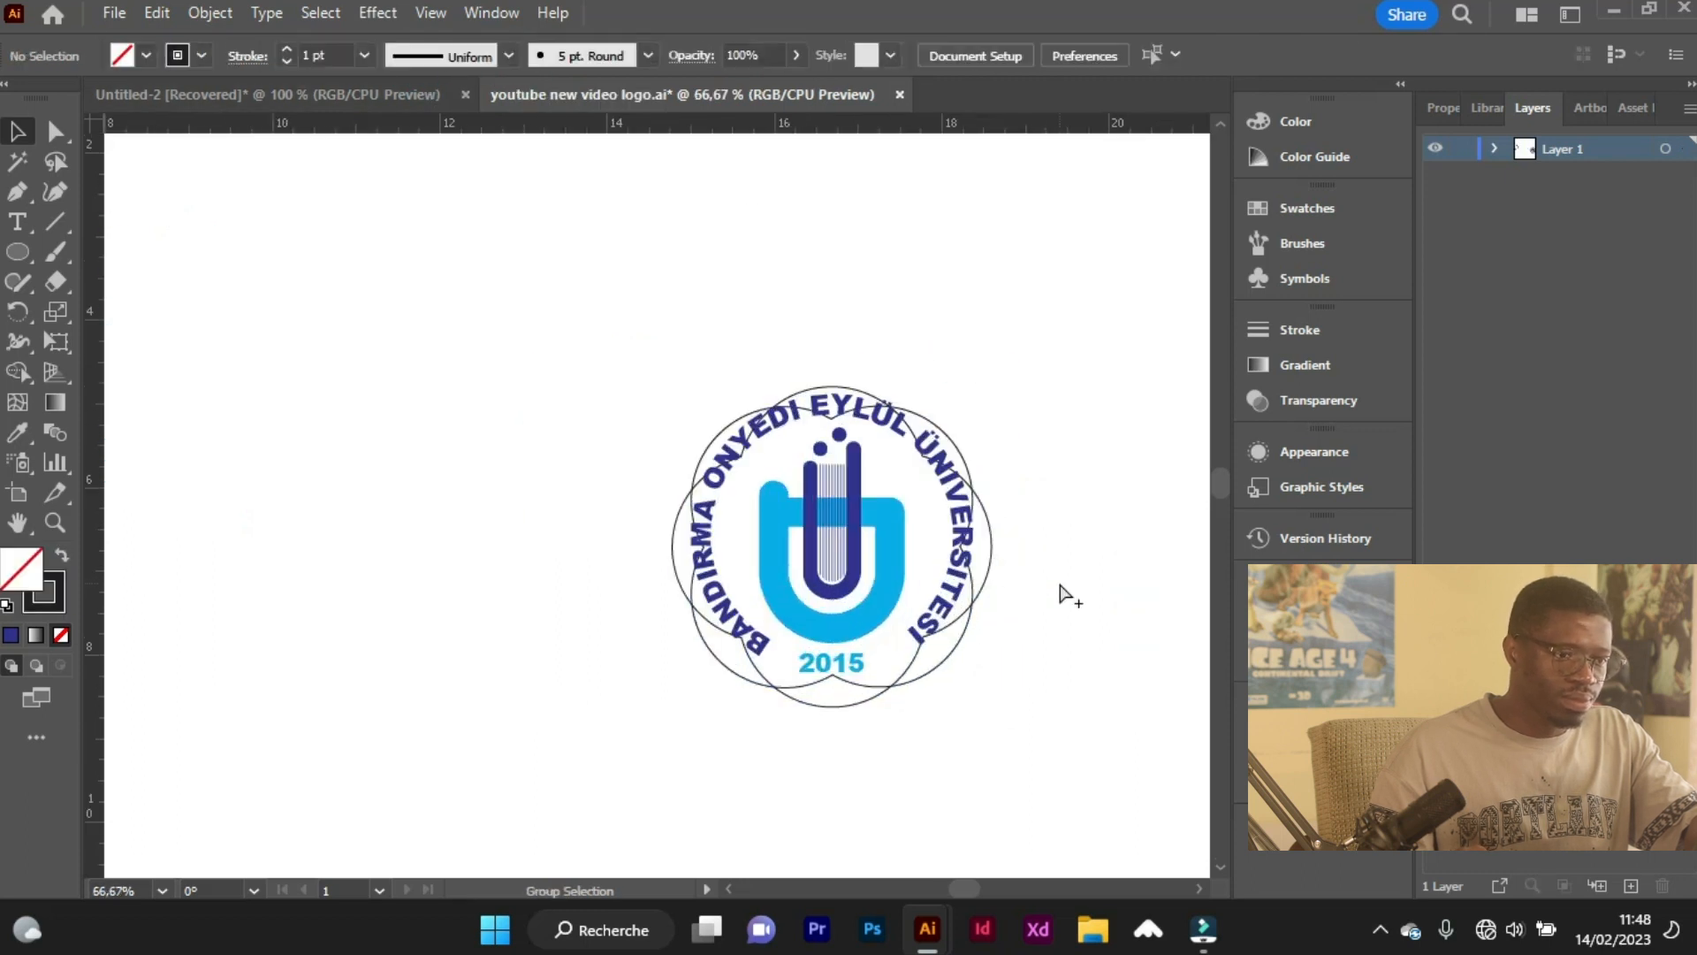
left_click(990, 541)
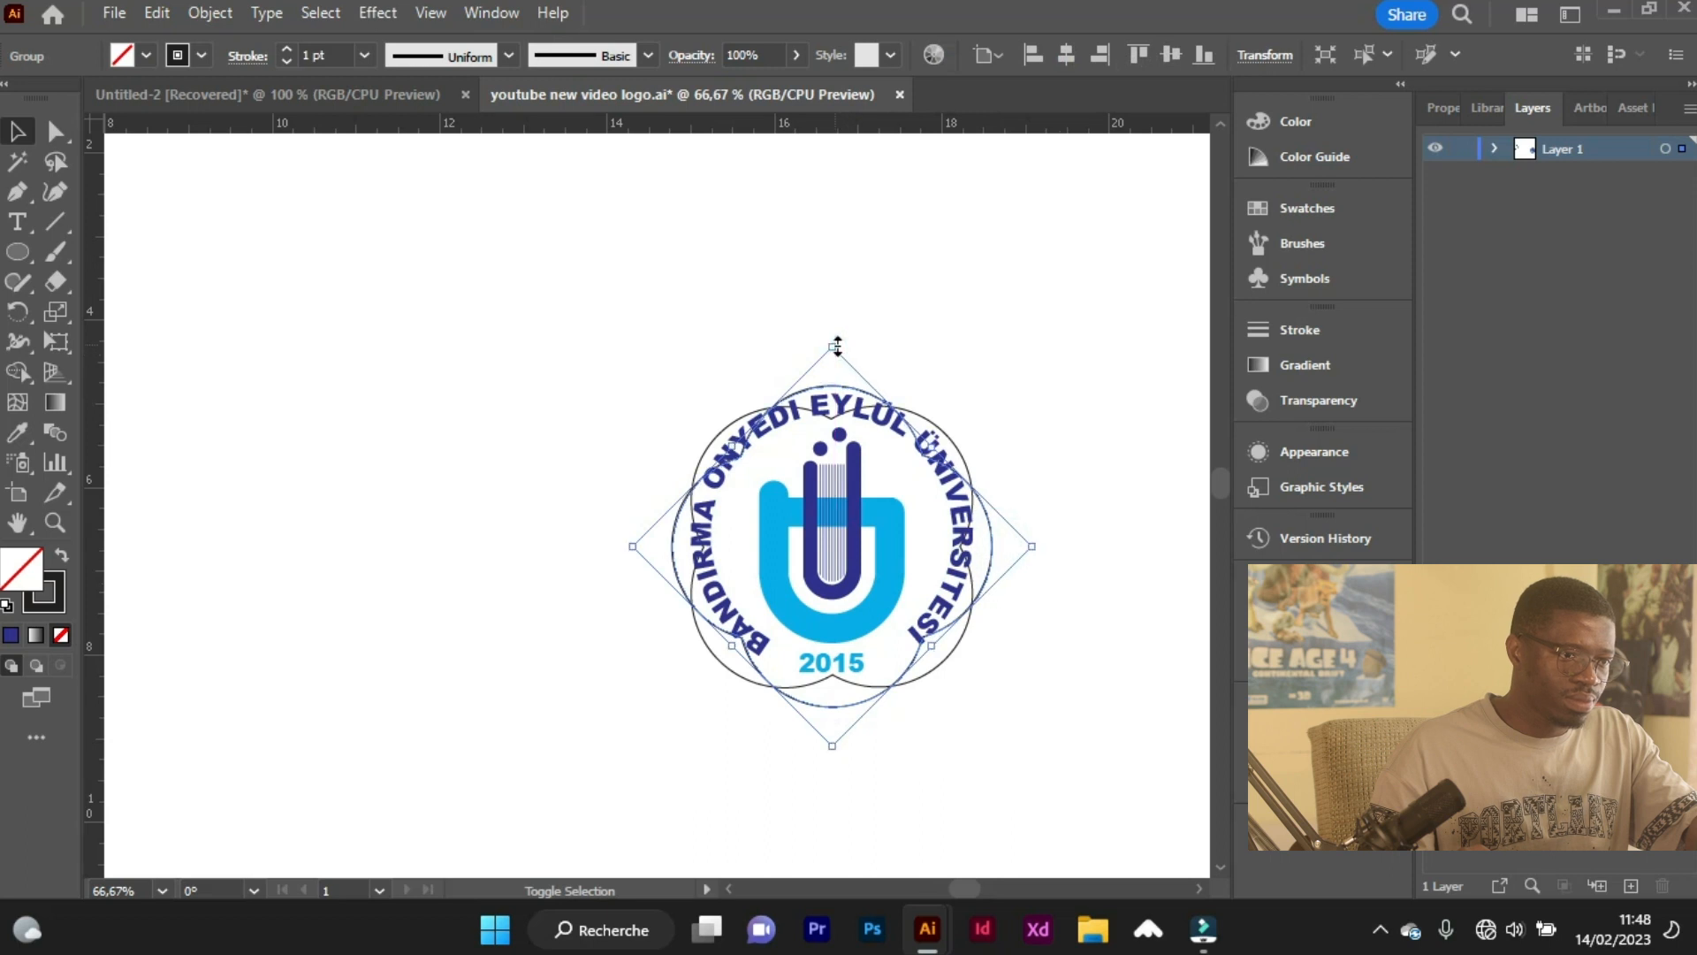
left_click_drag(836, 350, 845, 274)
key("ctrl+z")
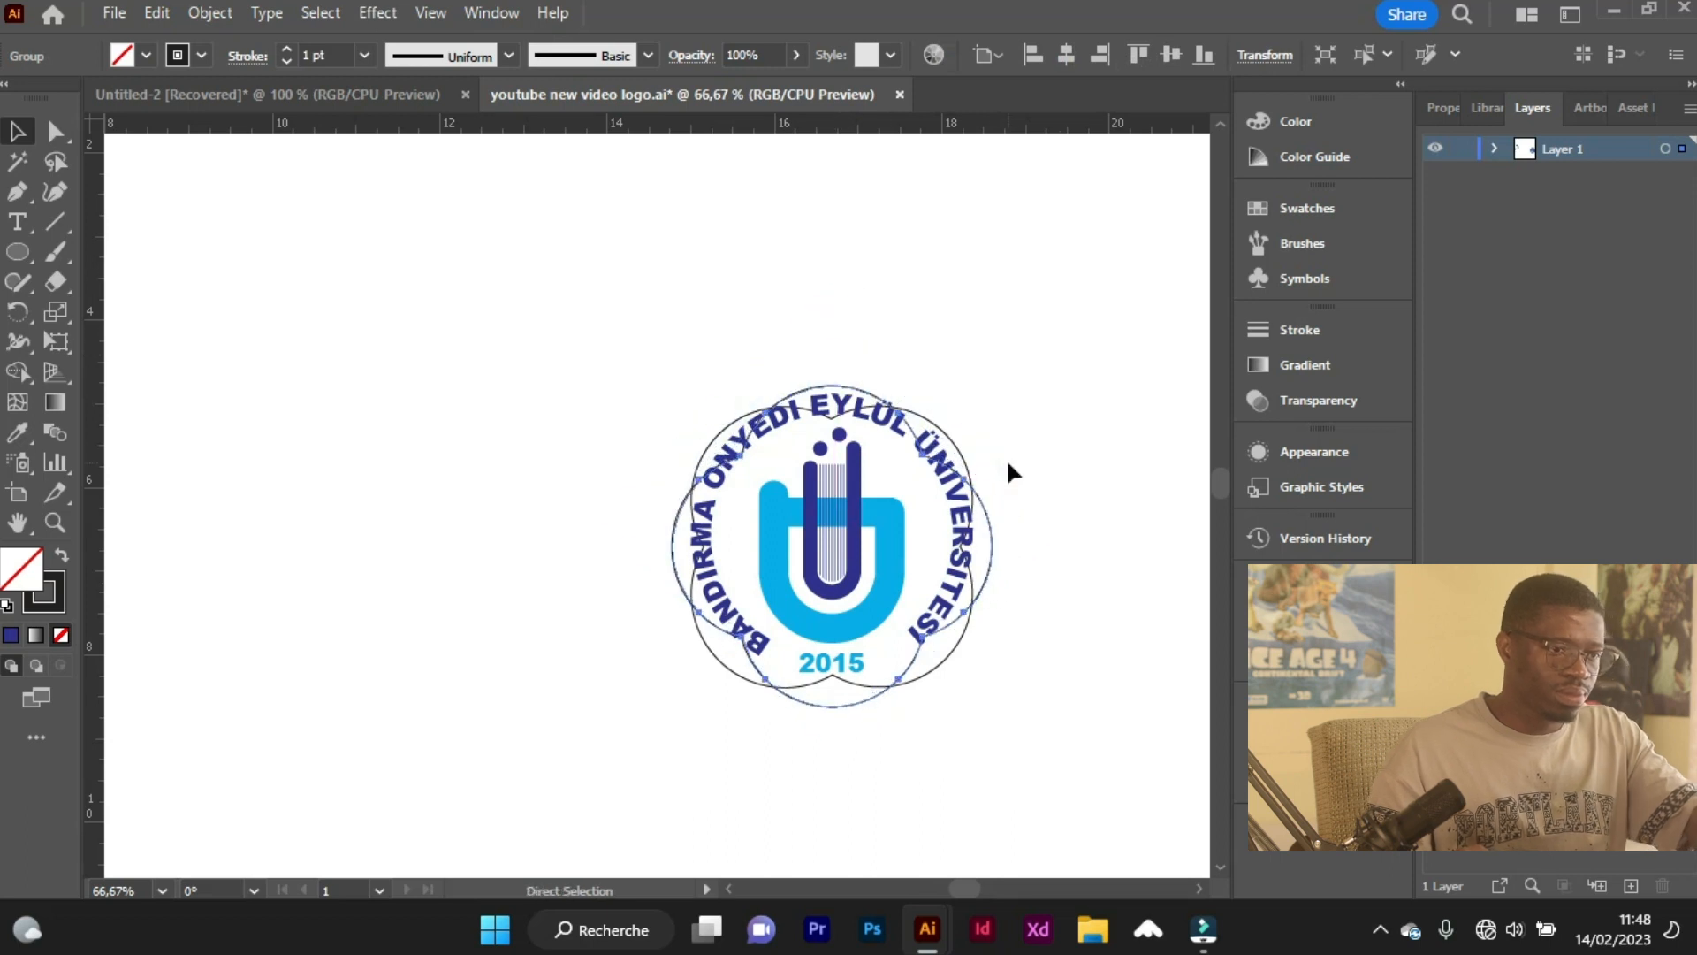
Enlarge both four-lobed outlines together to about 4.86 by 4.88 in around the emblem.
left_click(967, 460, "shift")
left_click_drag(672, 386, 593, 309)
left_click_drag(998, 714, 1006, 722)
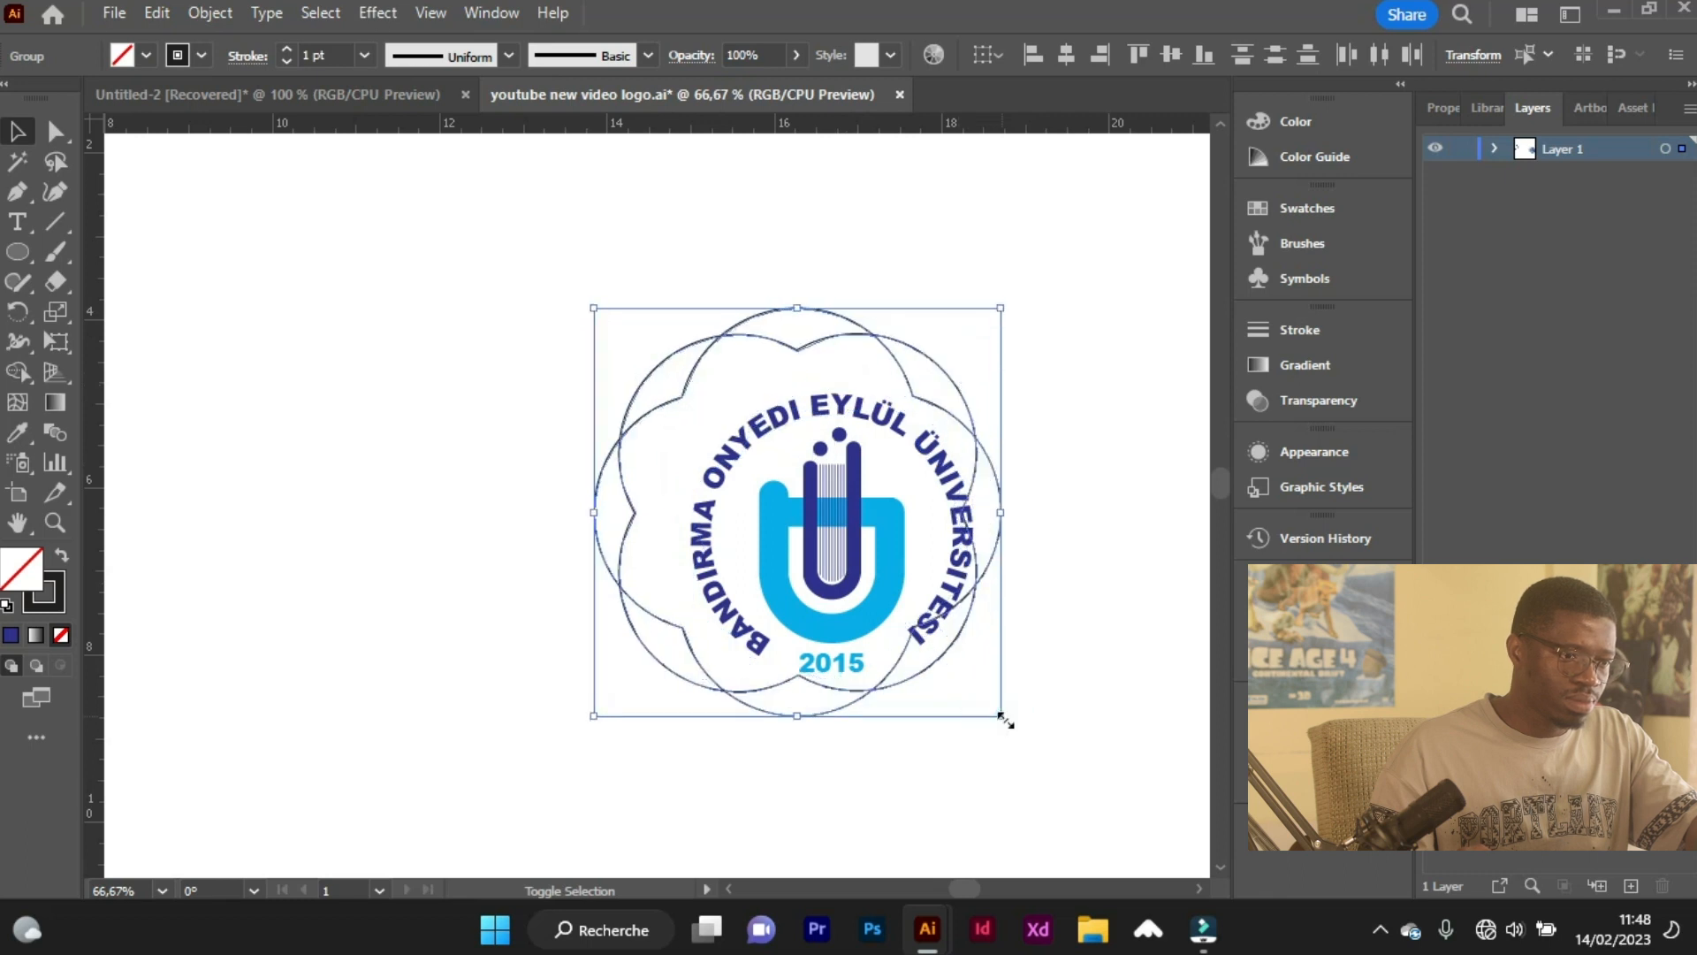
Align the emblem group and the enlarged outlines on their horizontal and vertical centres.
key("ctrl+a")
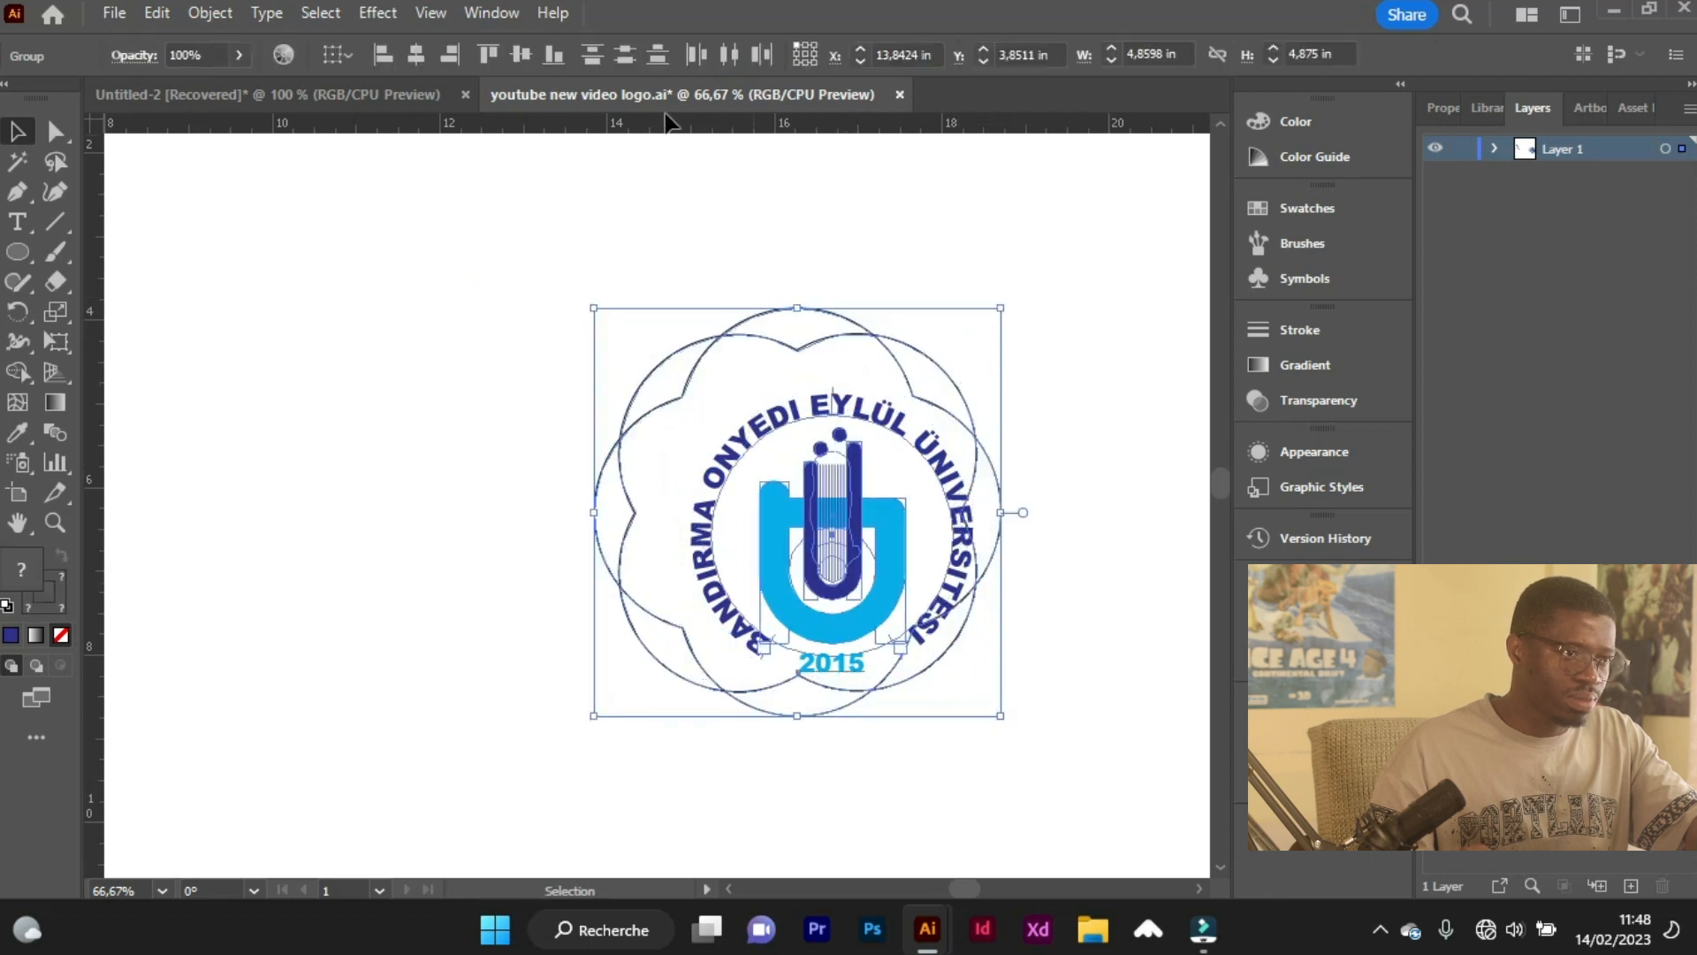
left_click(424, 60)
left_click(516, 56)
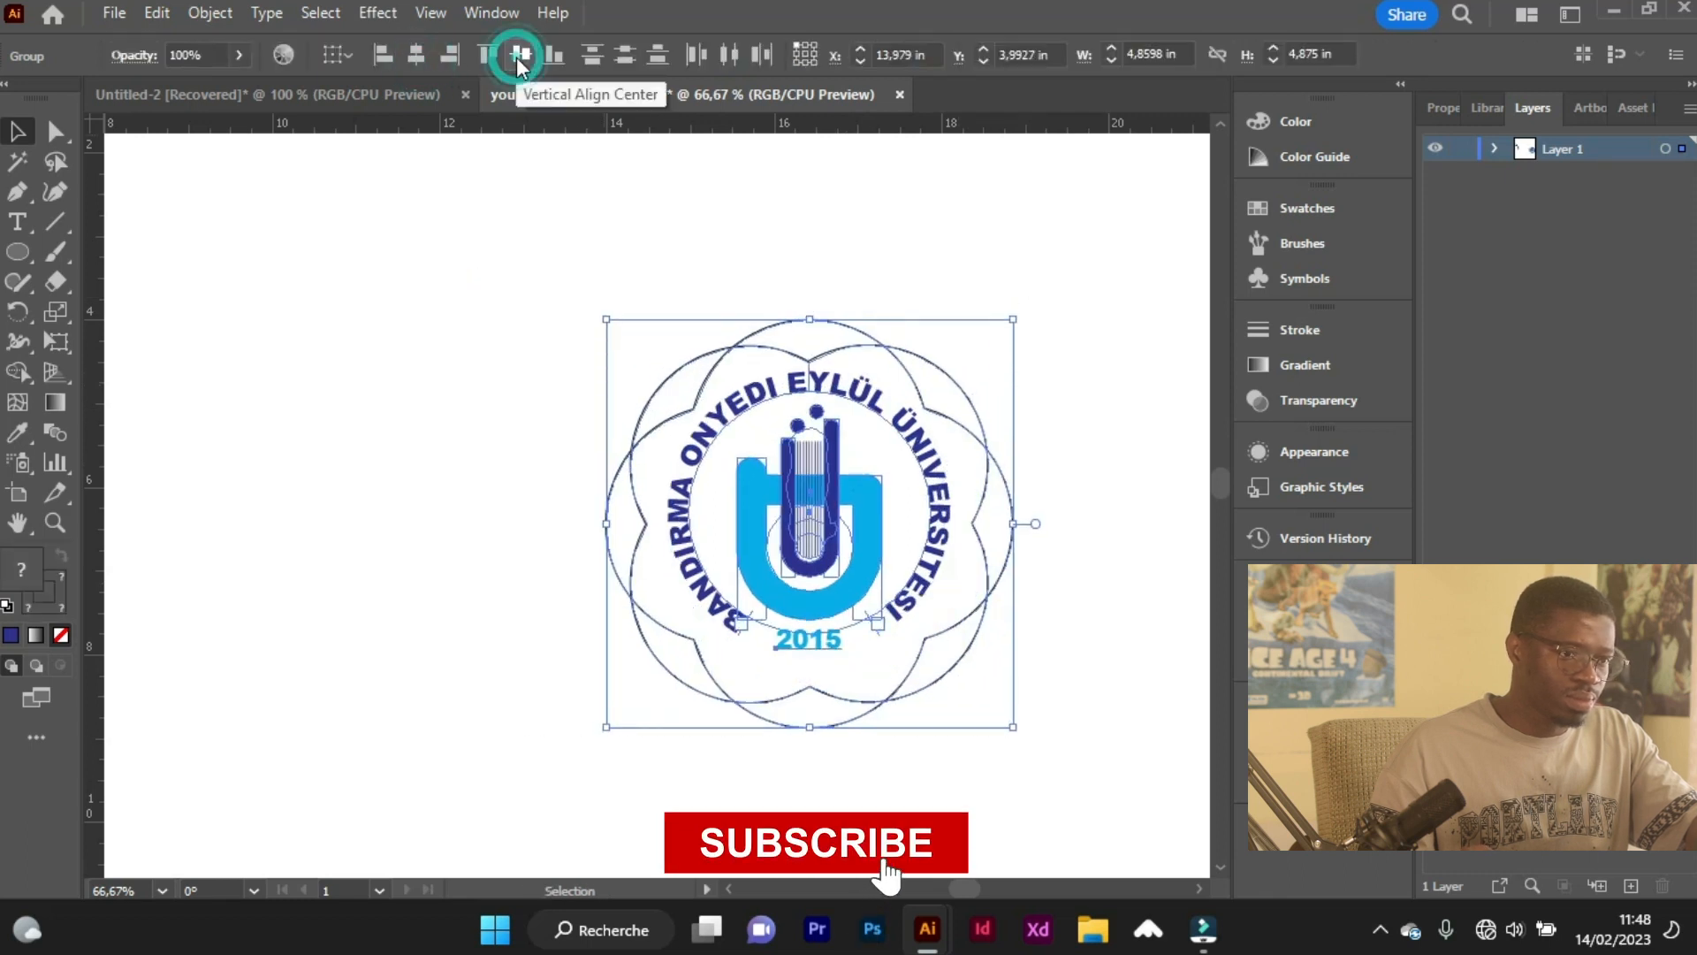
left_click(470, 353)
Shrink both scalloped outlines together to about 4.56 by 4.58 in so they sit closer to the circular text.
scroll(532, 533, "down", 1)
scroll(483, 533, "left", 3)
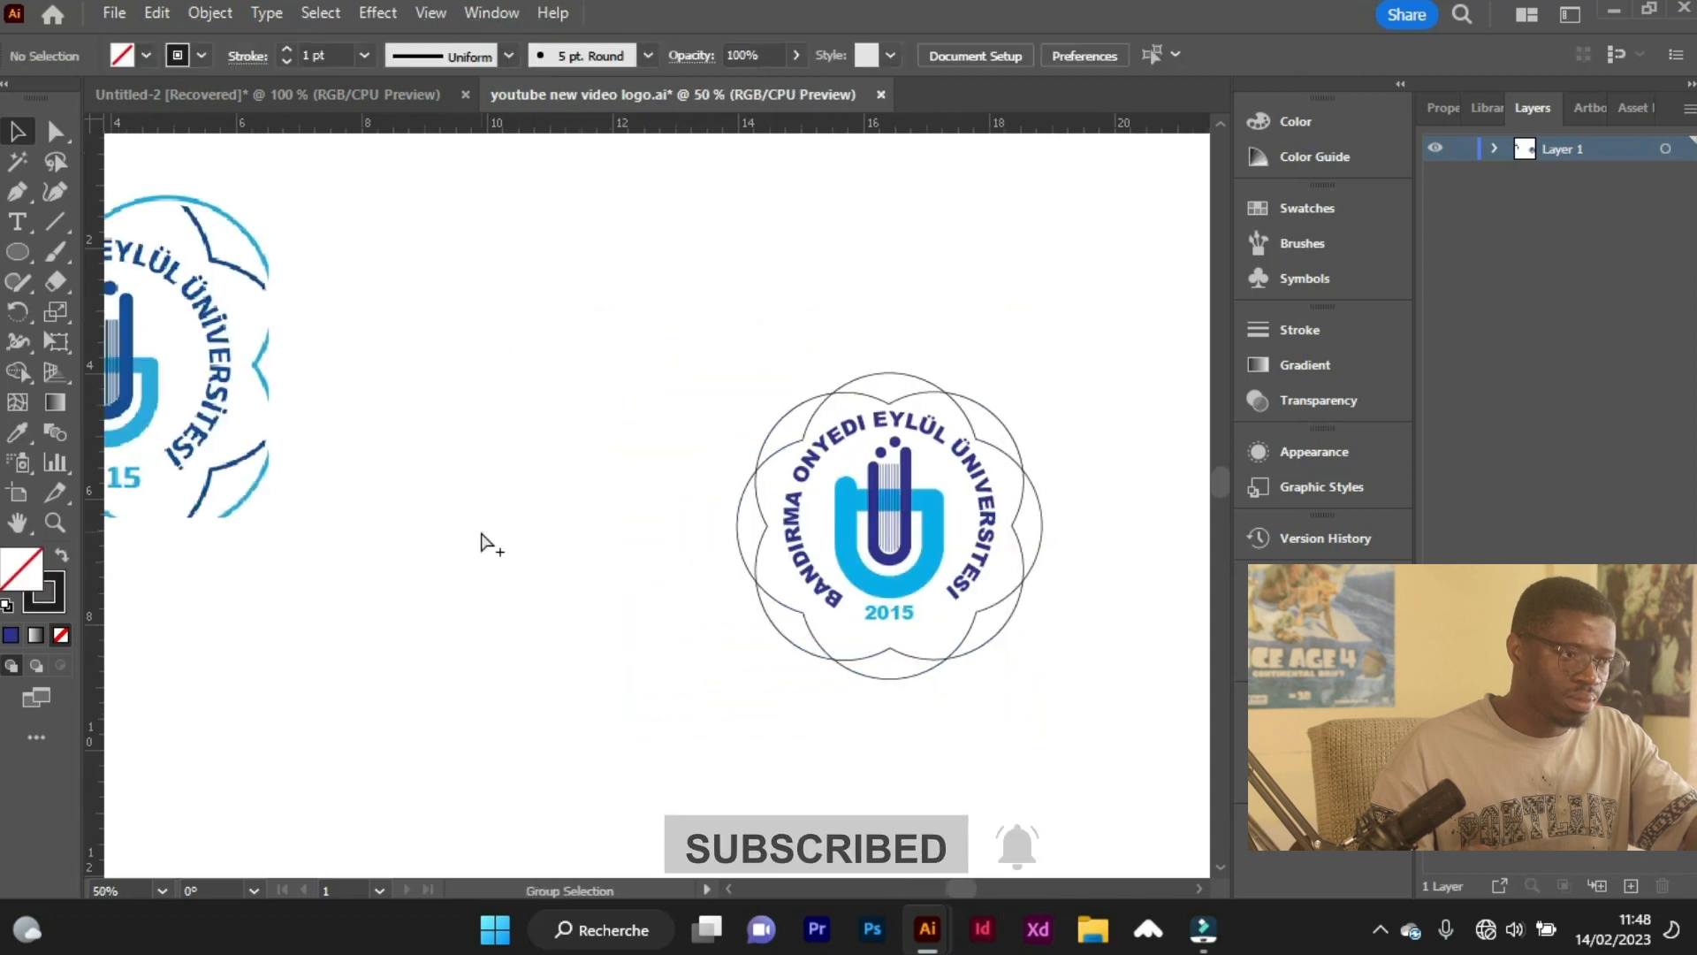
scroll(484, 541, "down", 1)
scroll(887, 638, "up", 2)
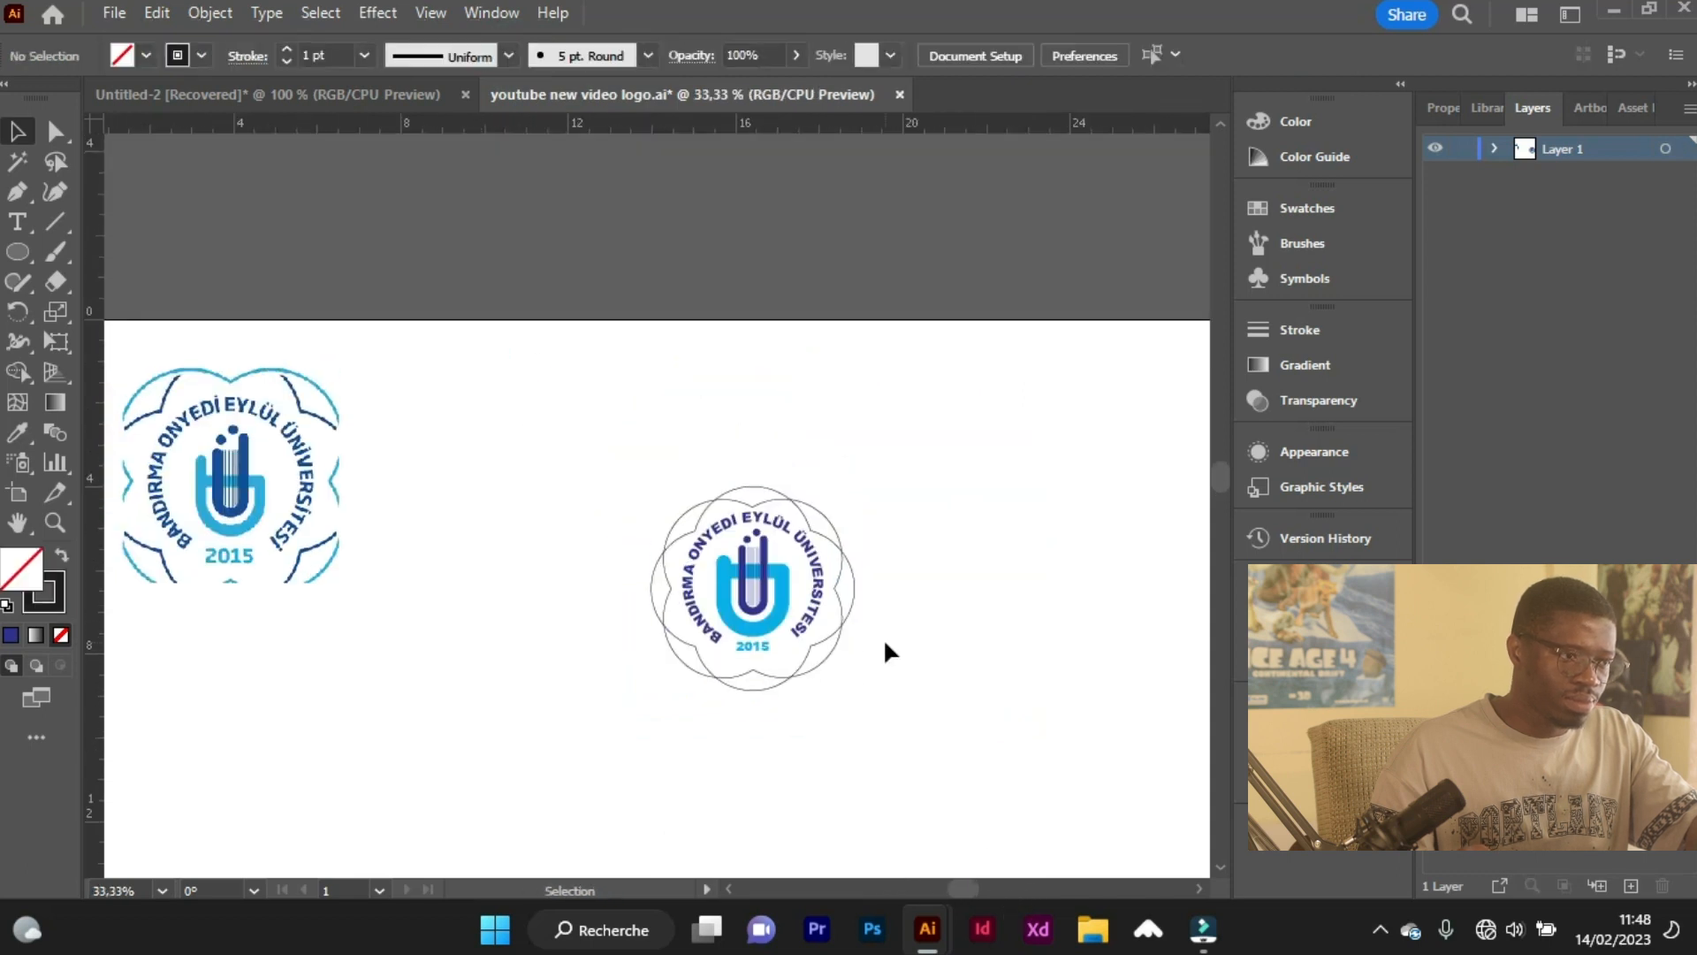
scroll(804, 693, "up", 1)
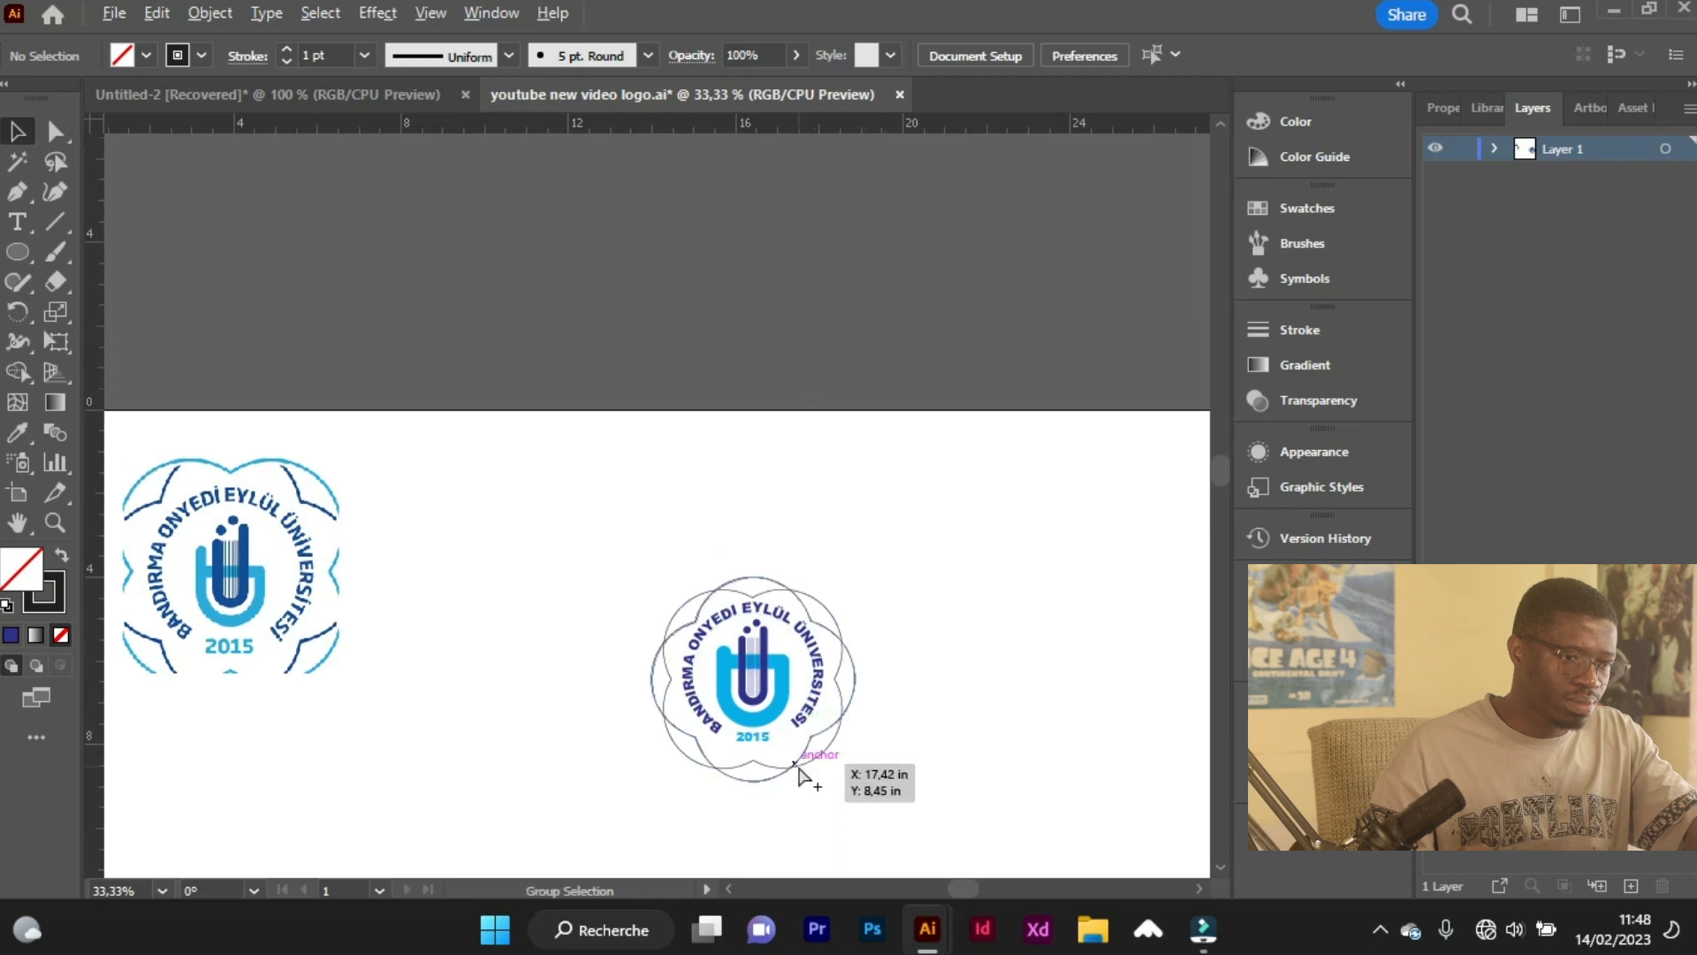
scroll(800, 707, "up", 2)
left_click_drag(811, 798, 781, 750)
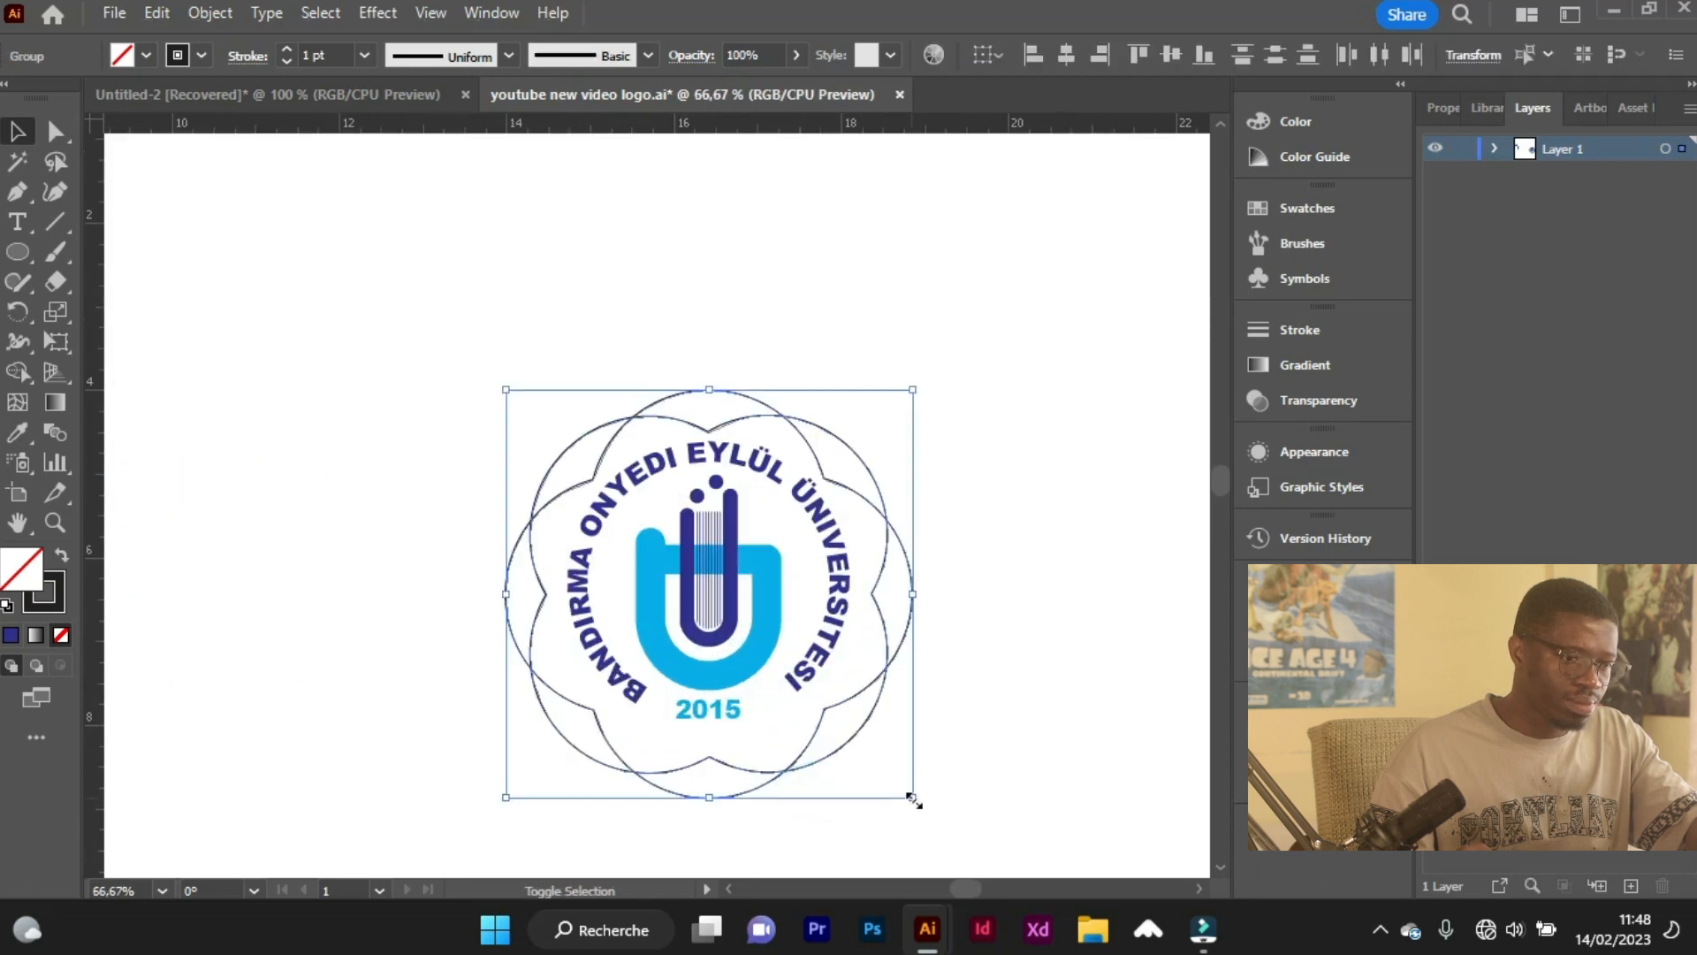
left_click_drag(909, 796, 887, 777)
Centre the emblem group and the reduced outlines on each other horizontally and vertically.
left_click_drag(669, 546, 919, 792)
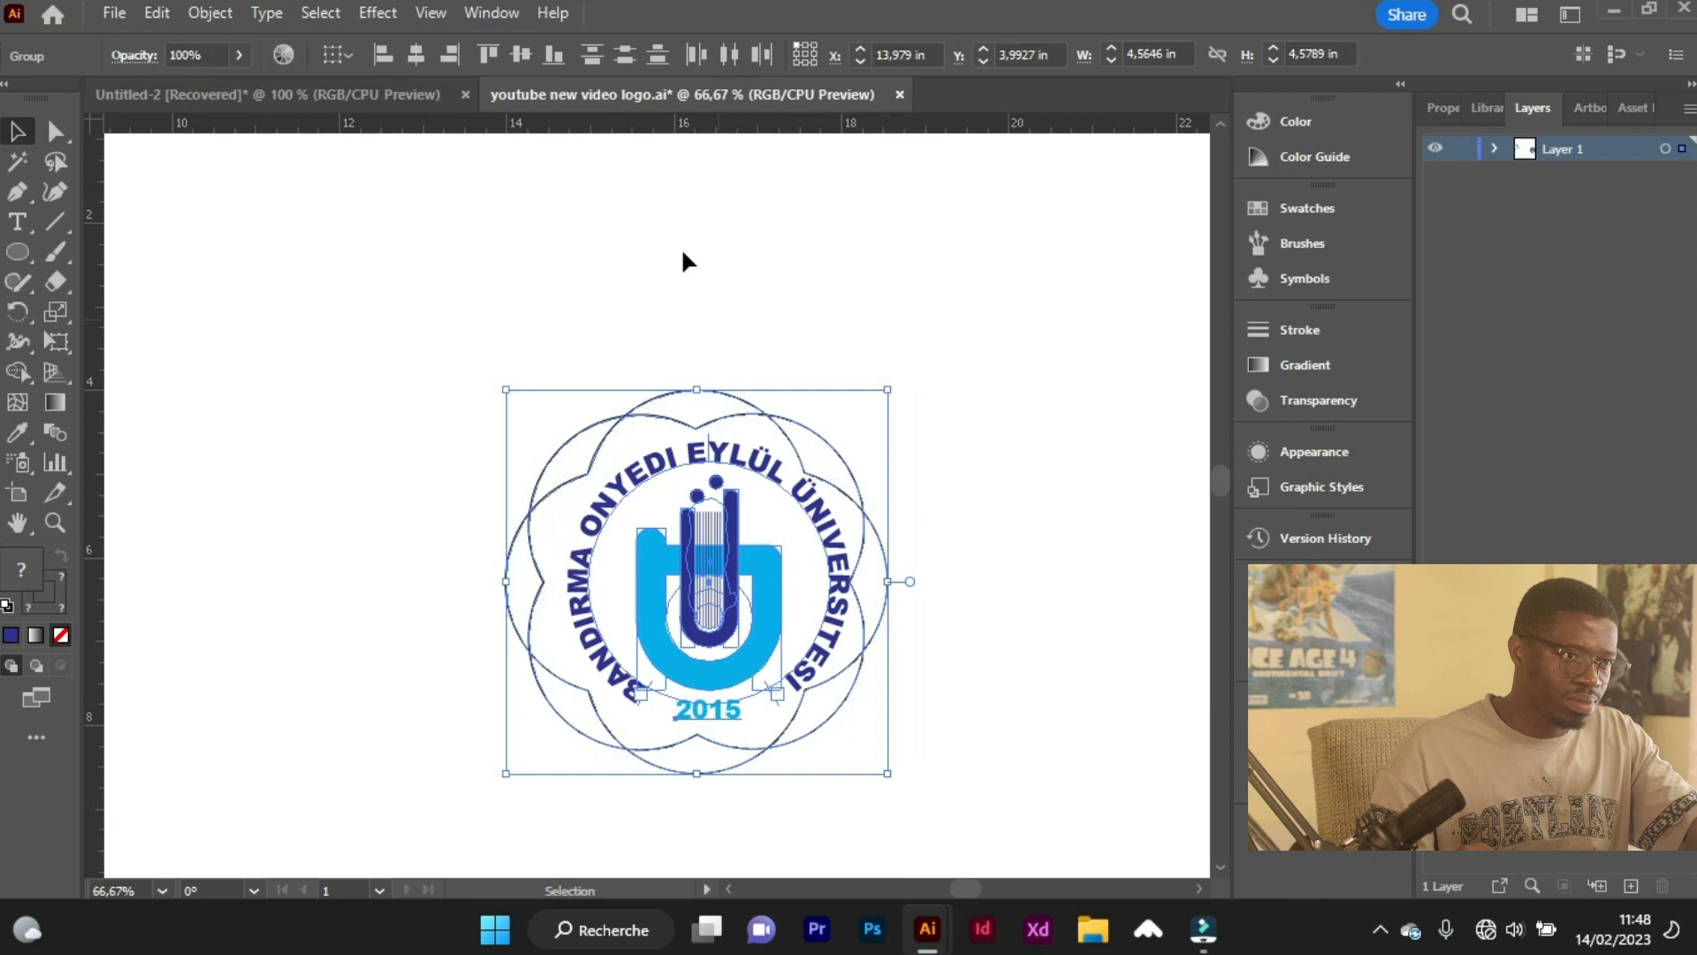
left_click(425, 55)
left_click(521, 56)
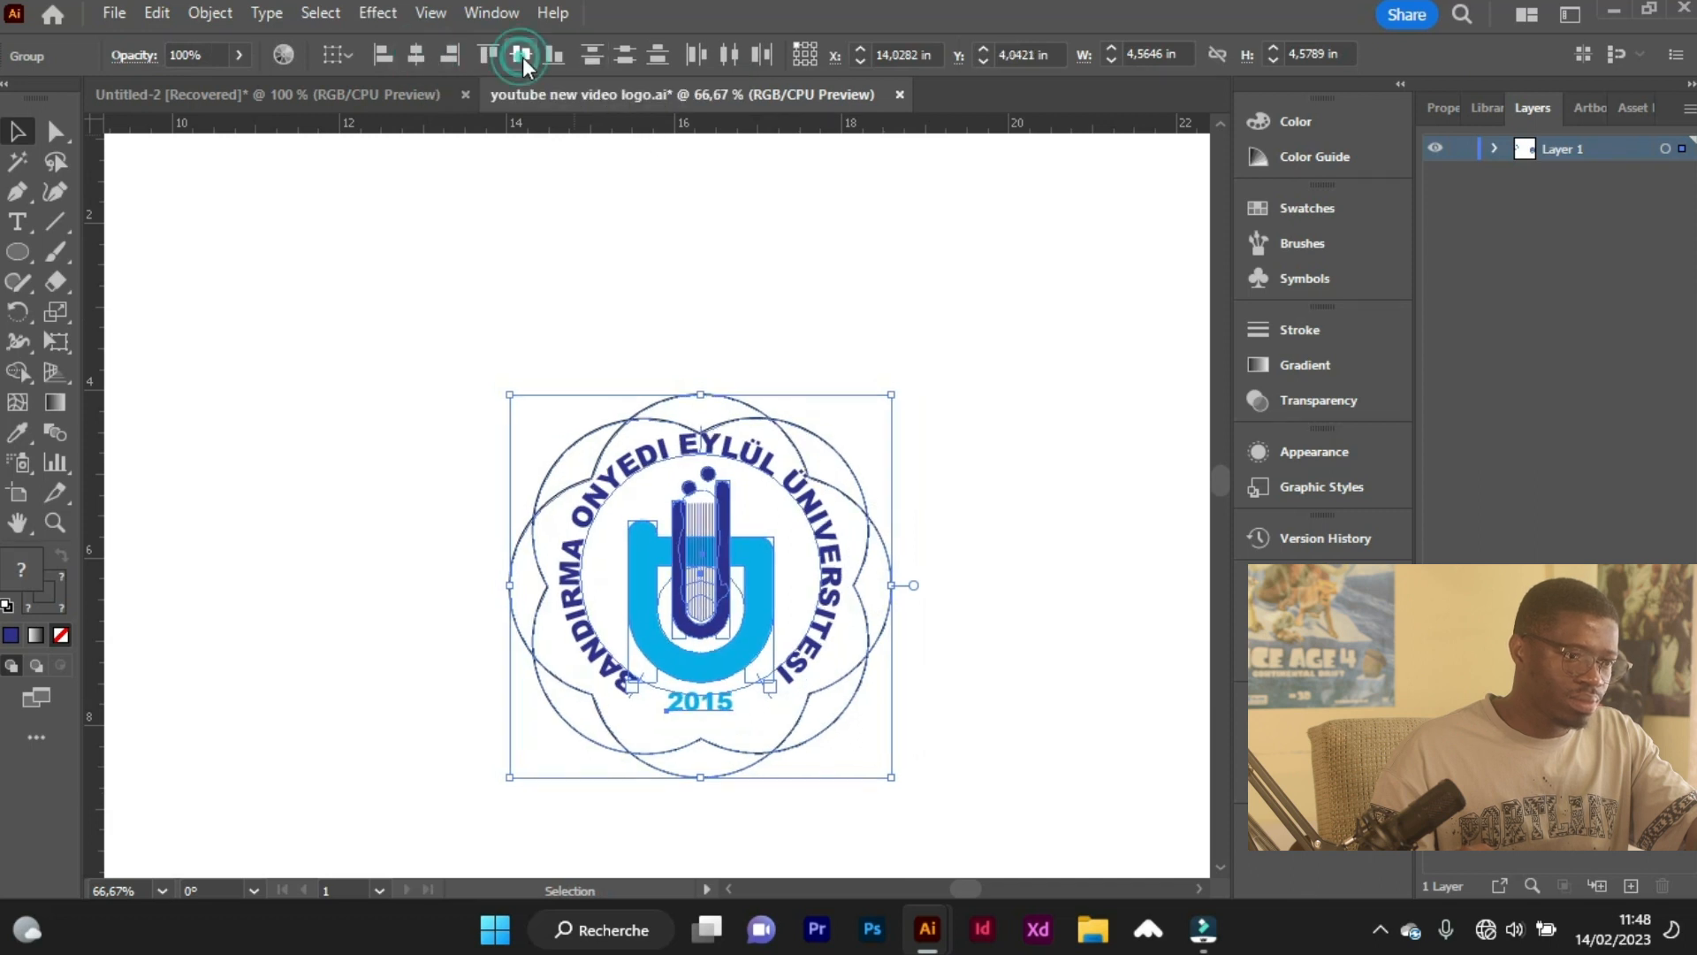
left_click(807, 353)
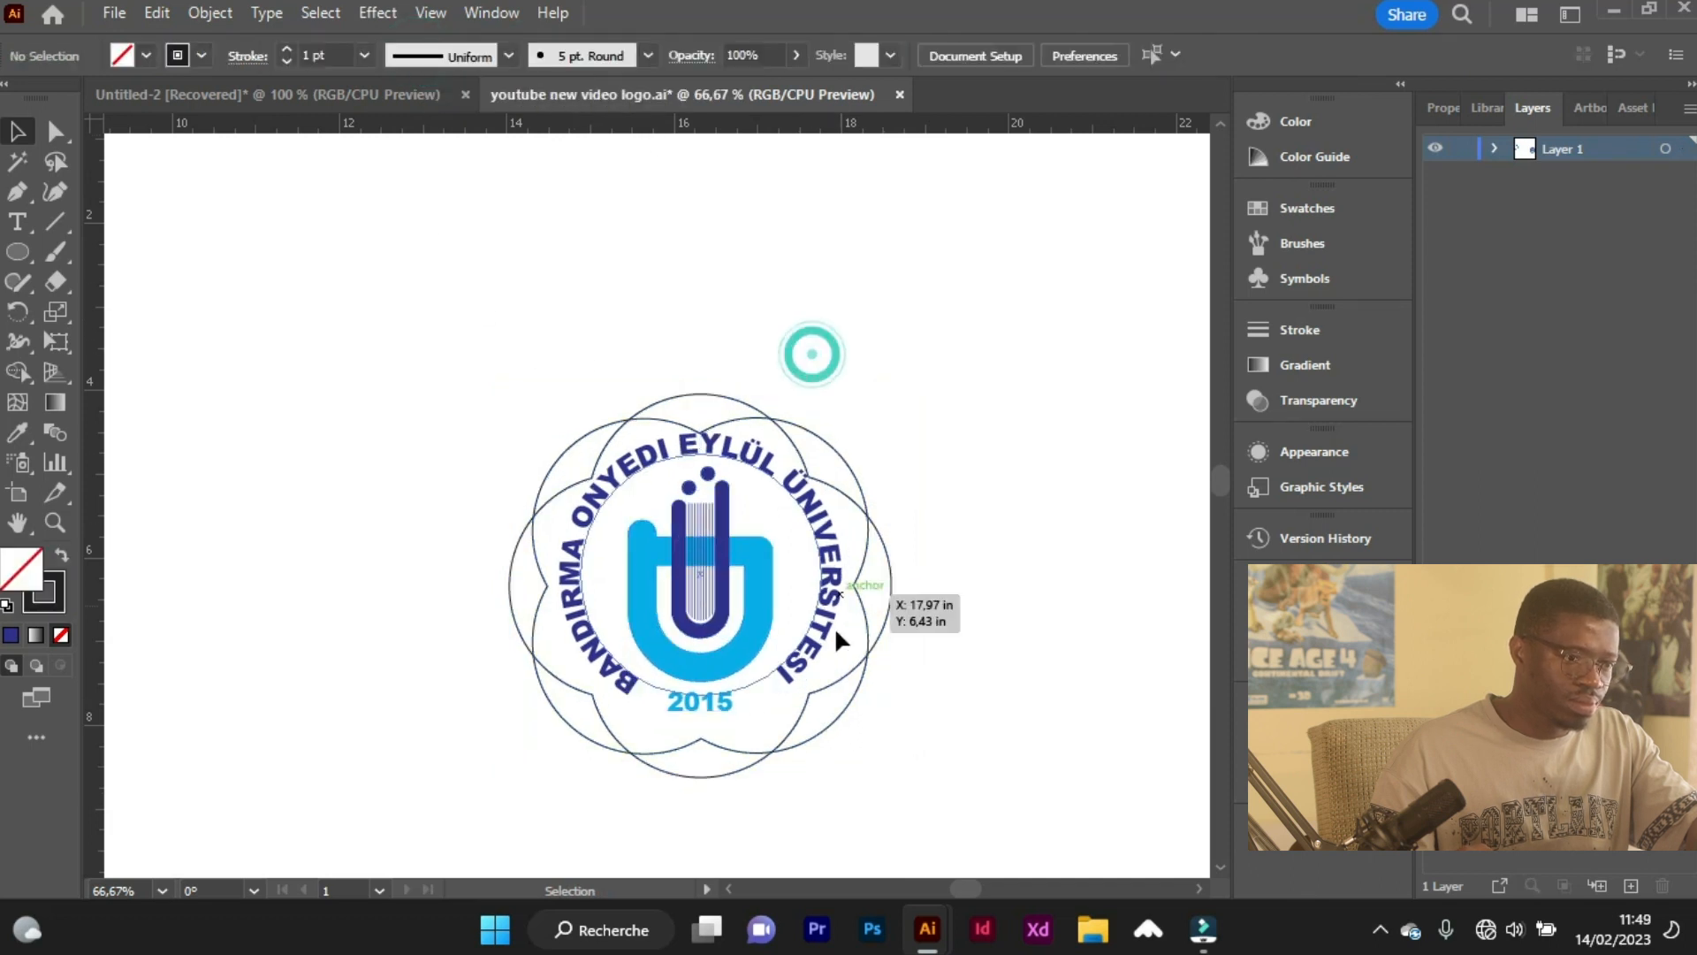
Nudge the emblem and text group slightly down within the scalloped outlines, to a Y position of about 4.97 in.
left_click(725, 708)
key("Down")
key("Down")
key("Down")
key("Down")
key("Down")
key("Down")
key("Down")
key("Down")
key("Down")
key("Down")
key("Down")
key("Down")
key("Down")
key("Down")
key("Down")
key("Down")
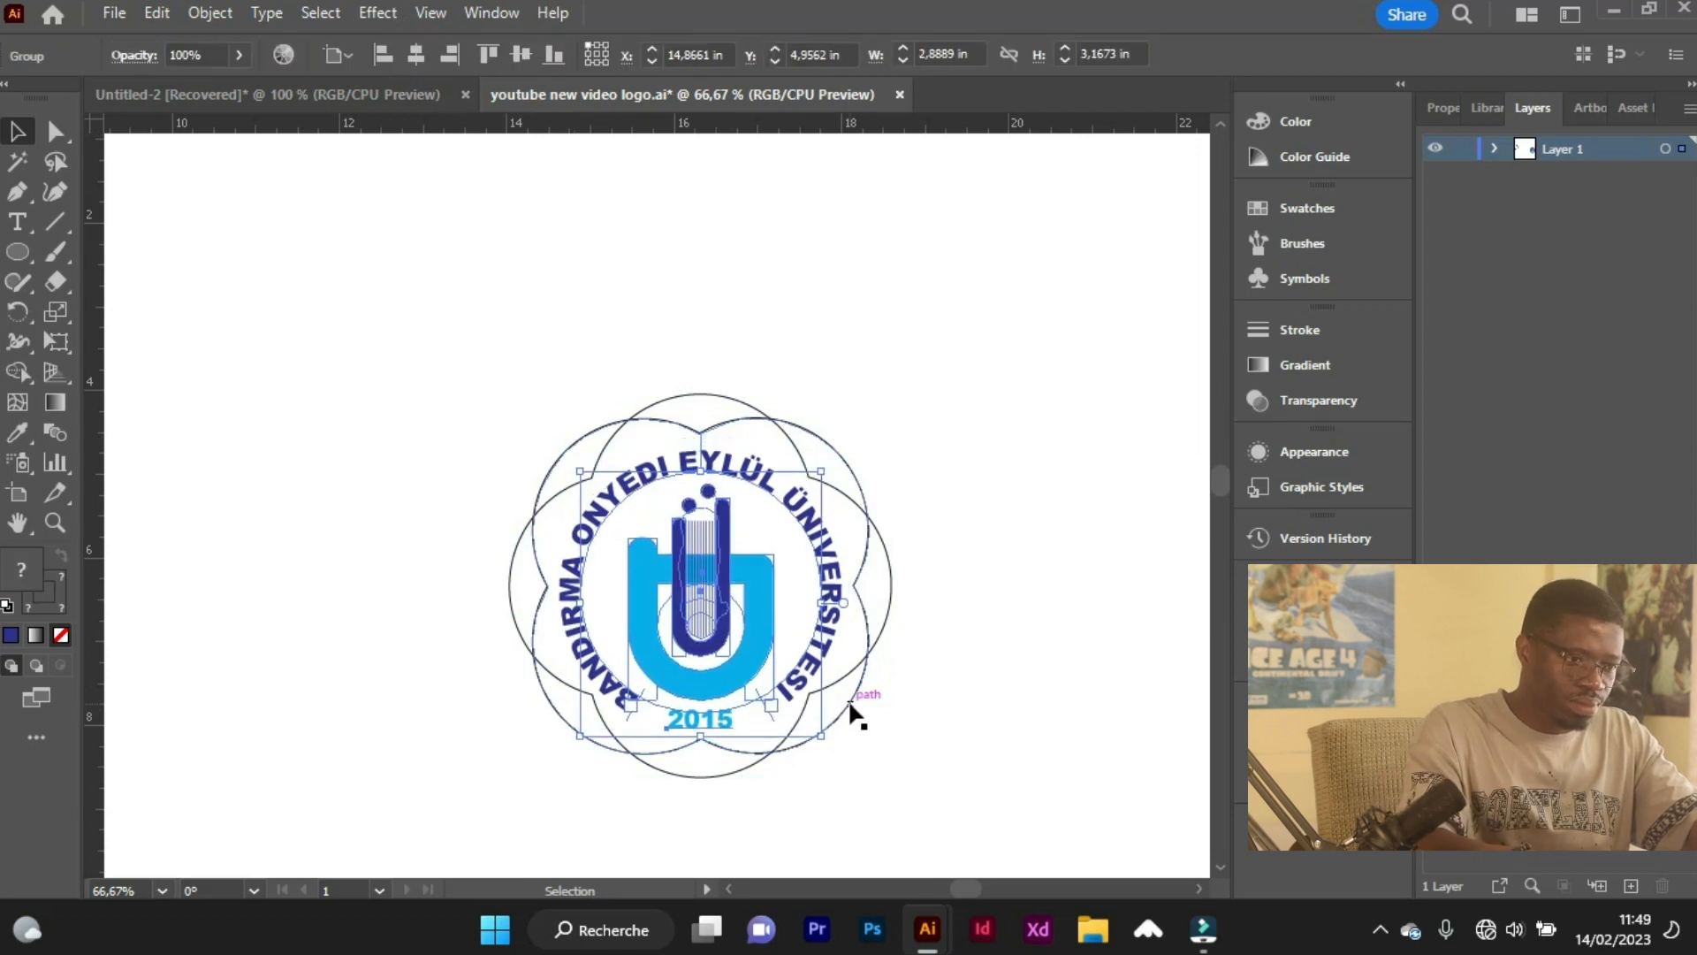
key("Down")
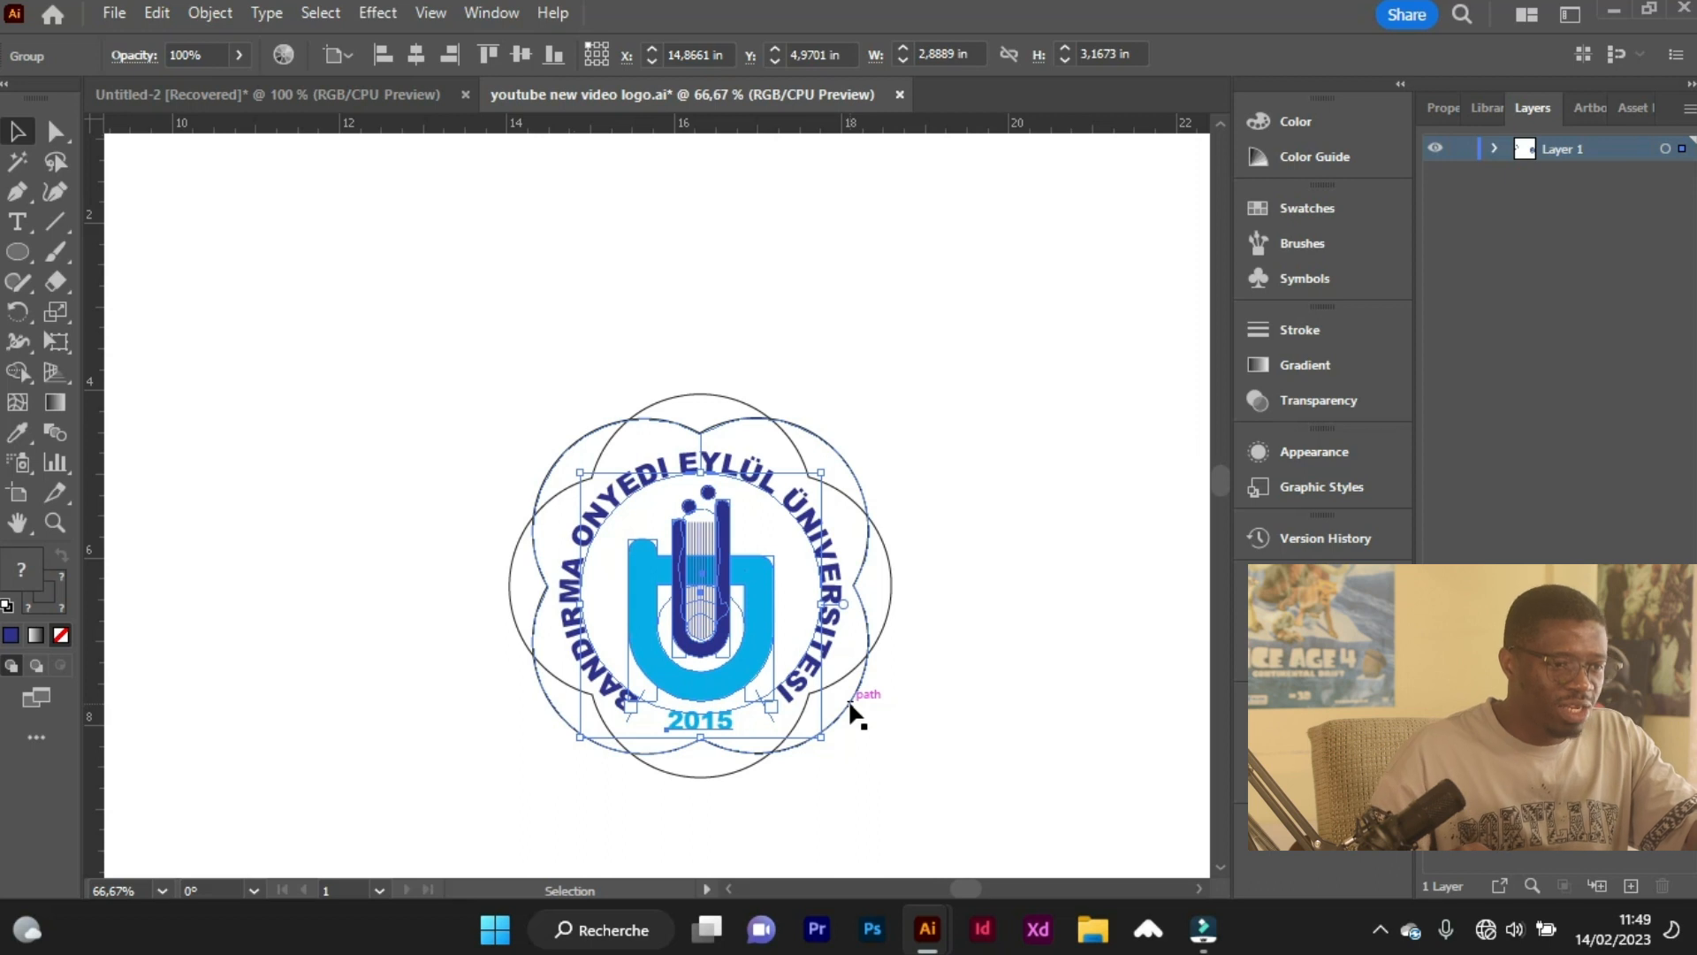
left_click(895, 782)
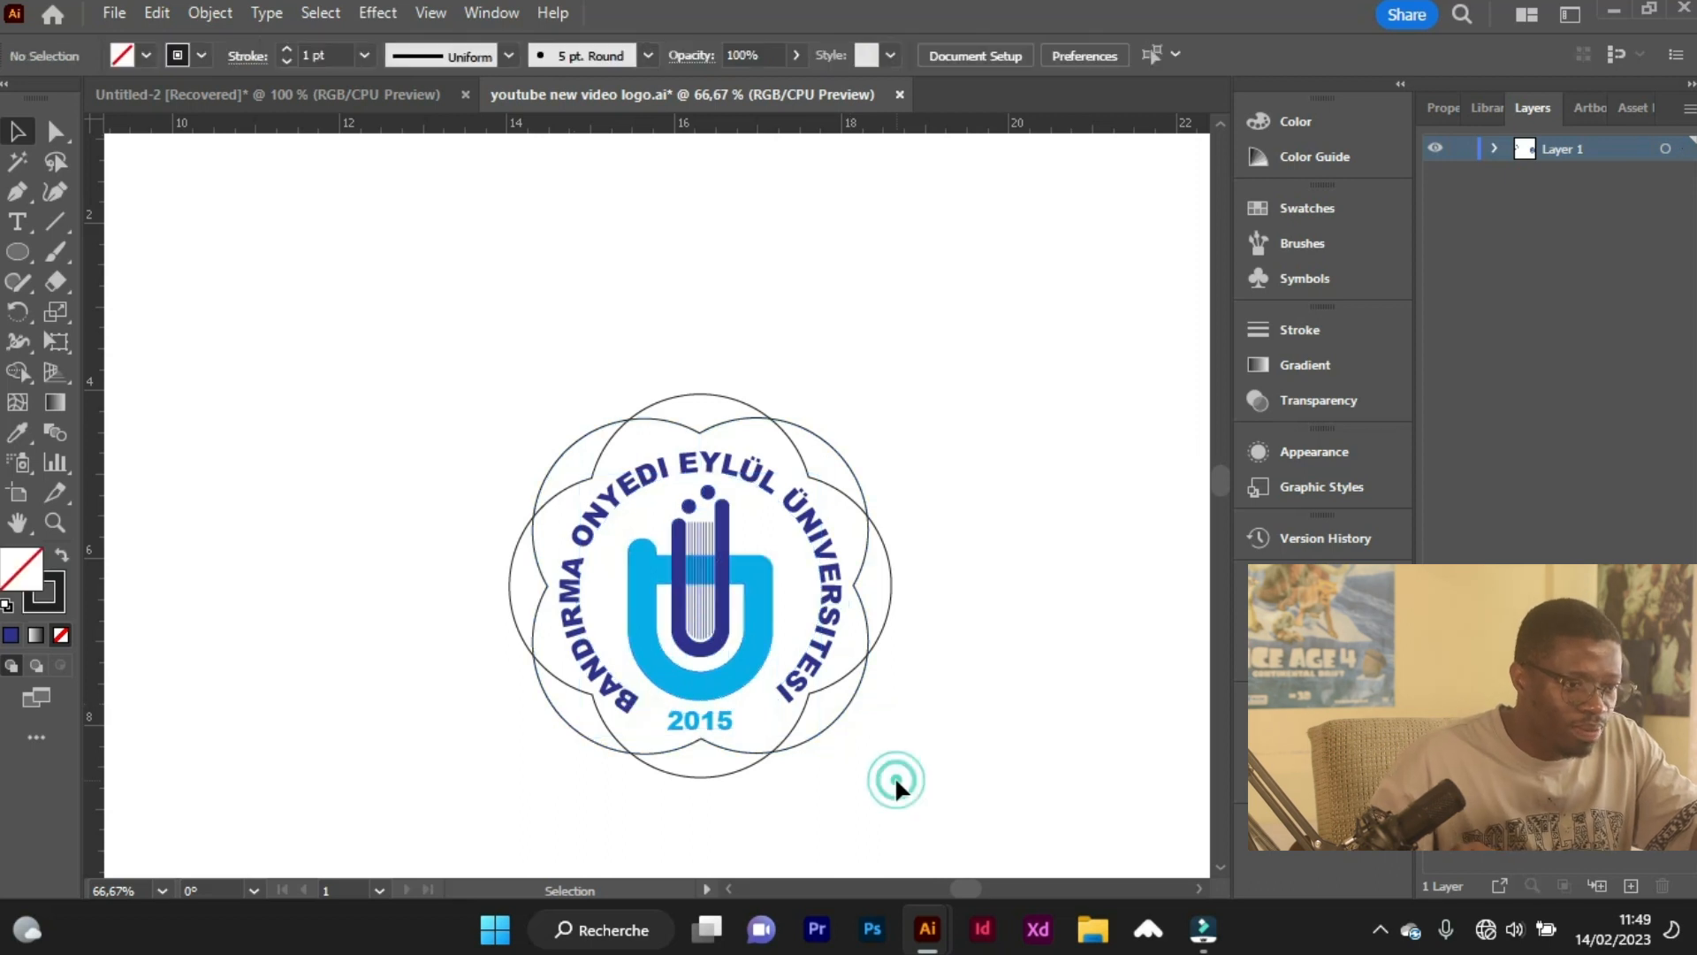
Give the unrotated four-lobed outline a dark blue stroke with a weight of 5 pt.
left_click(841, 714)
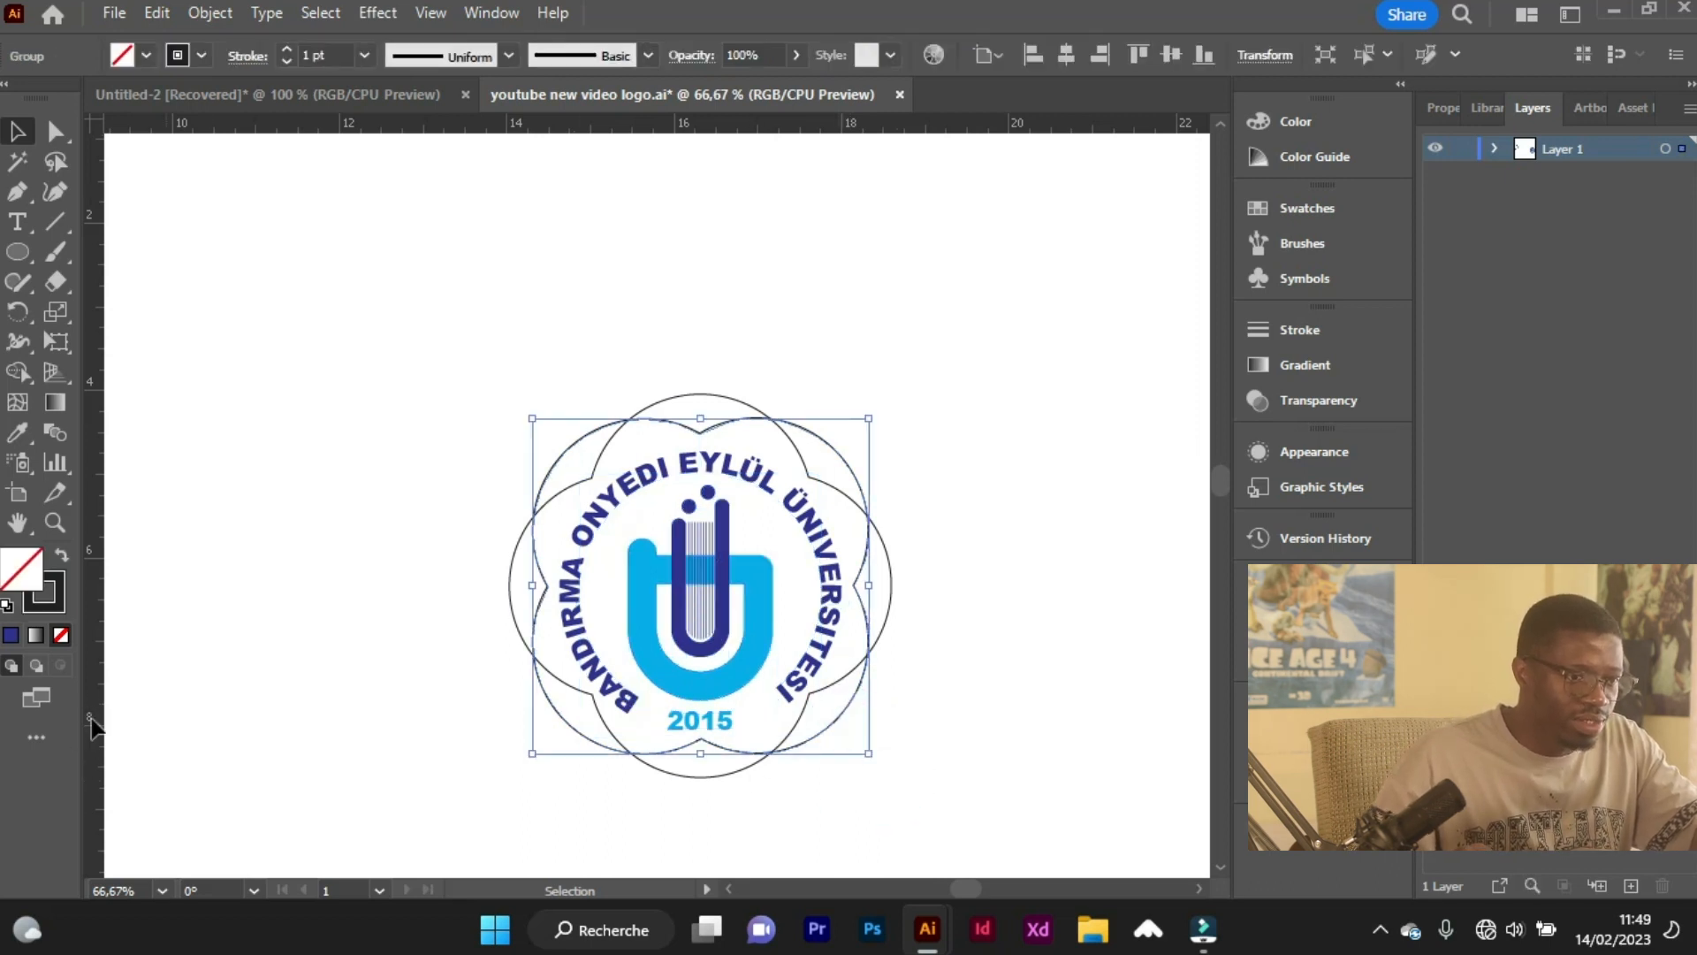
scroll(651, 560, "down", 1)
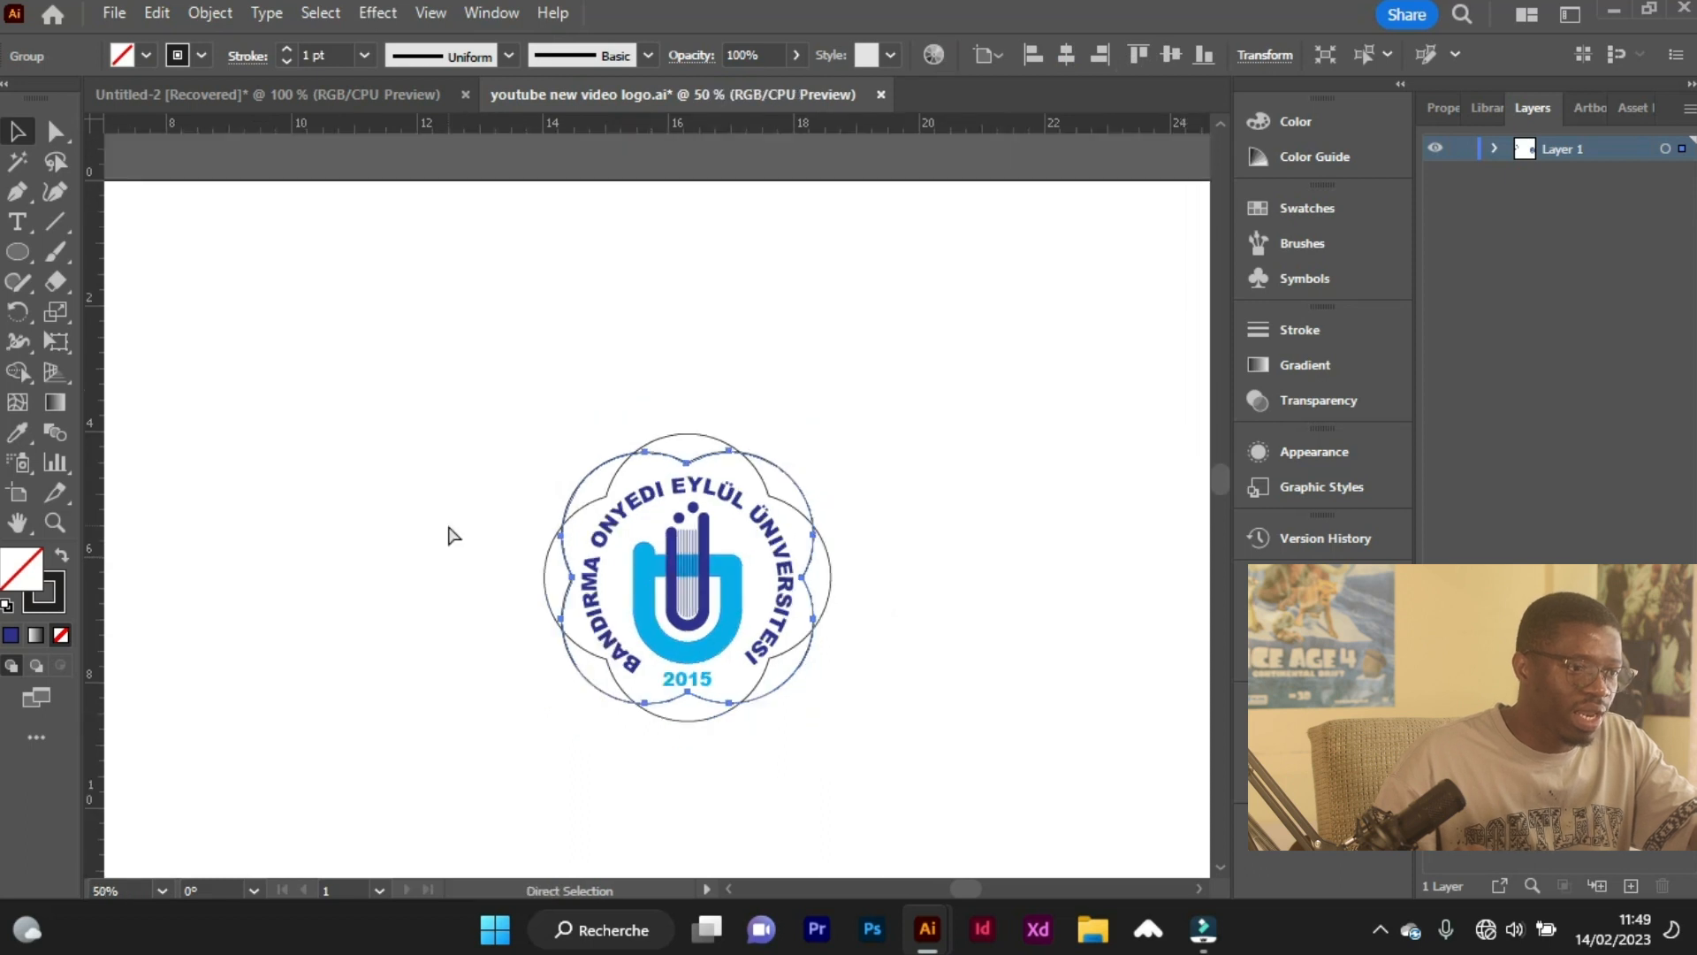
scroll(449, 527, "left", 3)
scroll(448, 527, "left", 3)
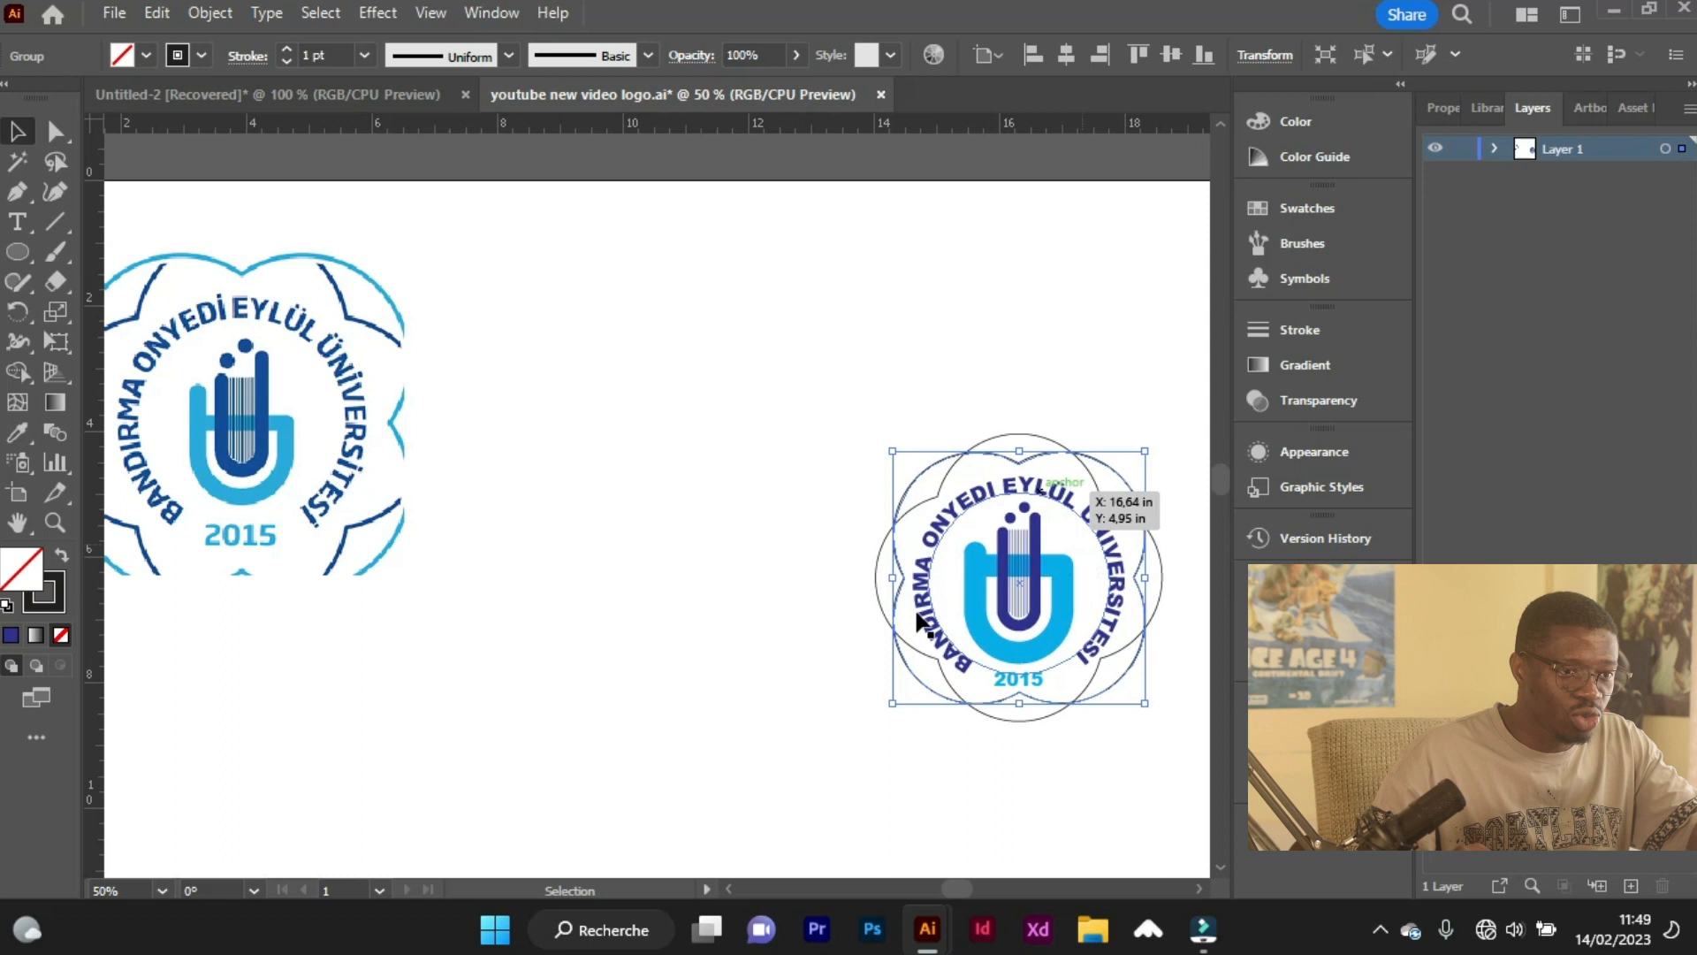
key("a")
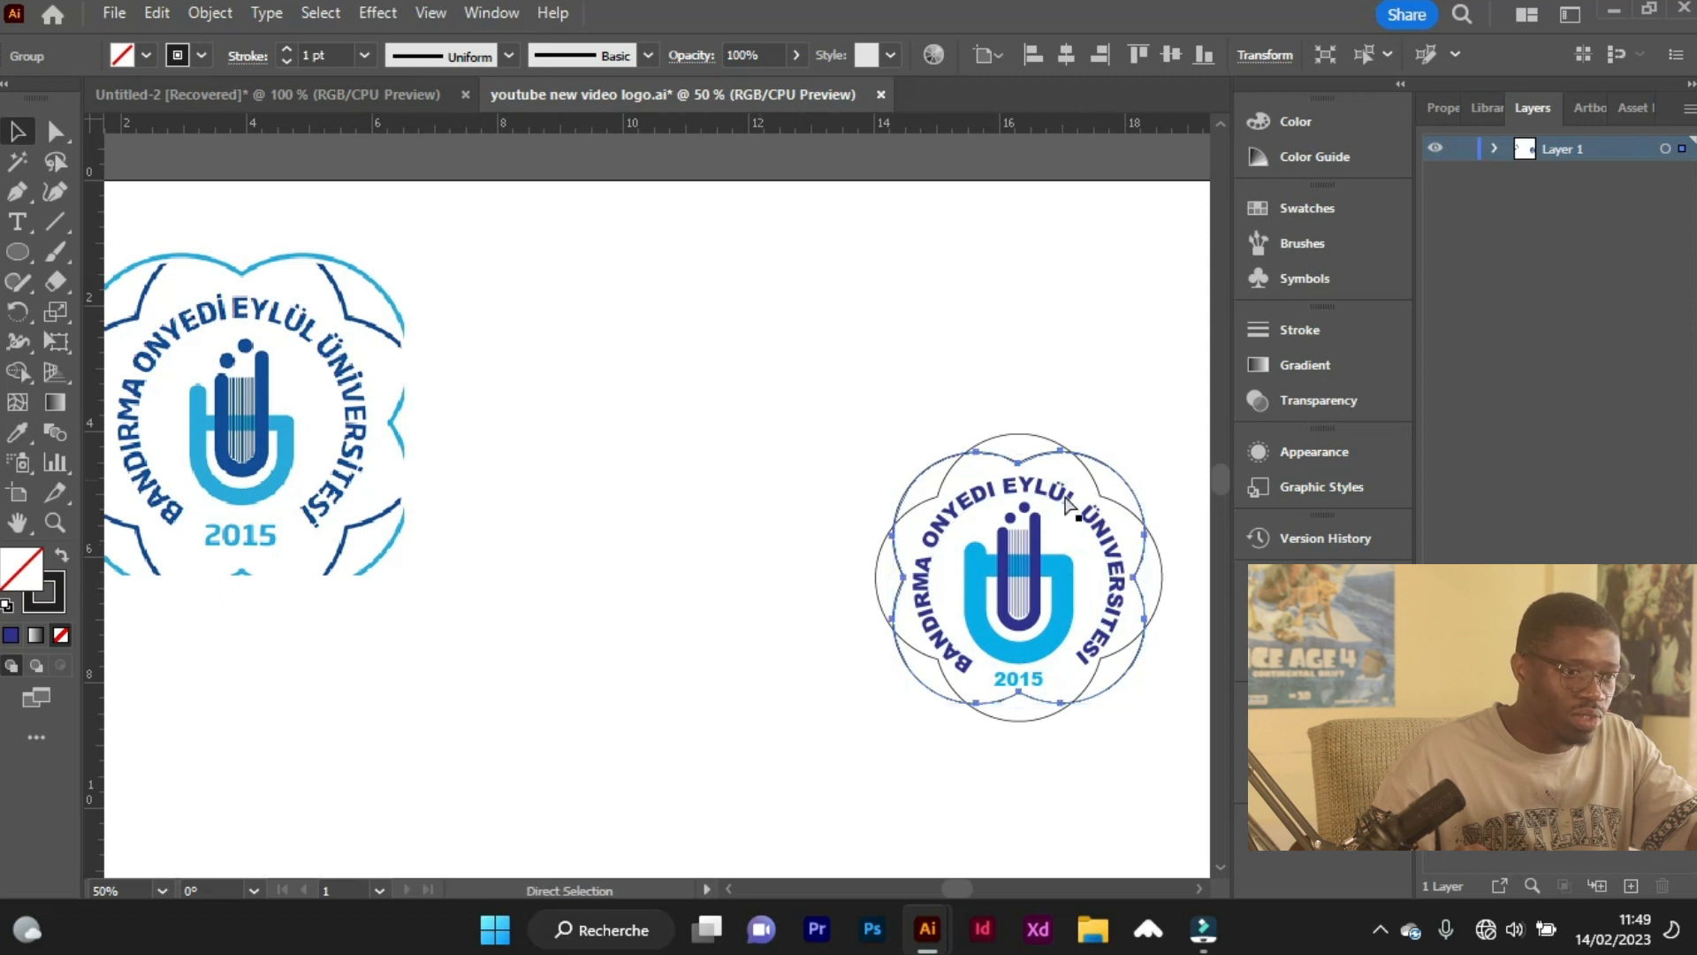
scroll(1112, 480, "up", 2)
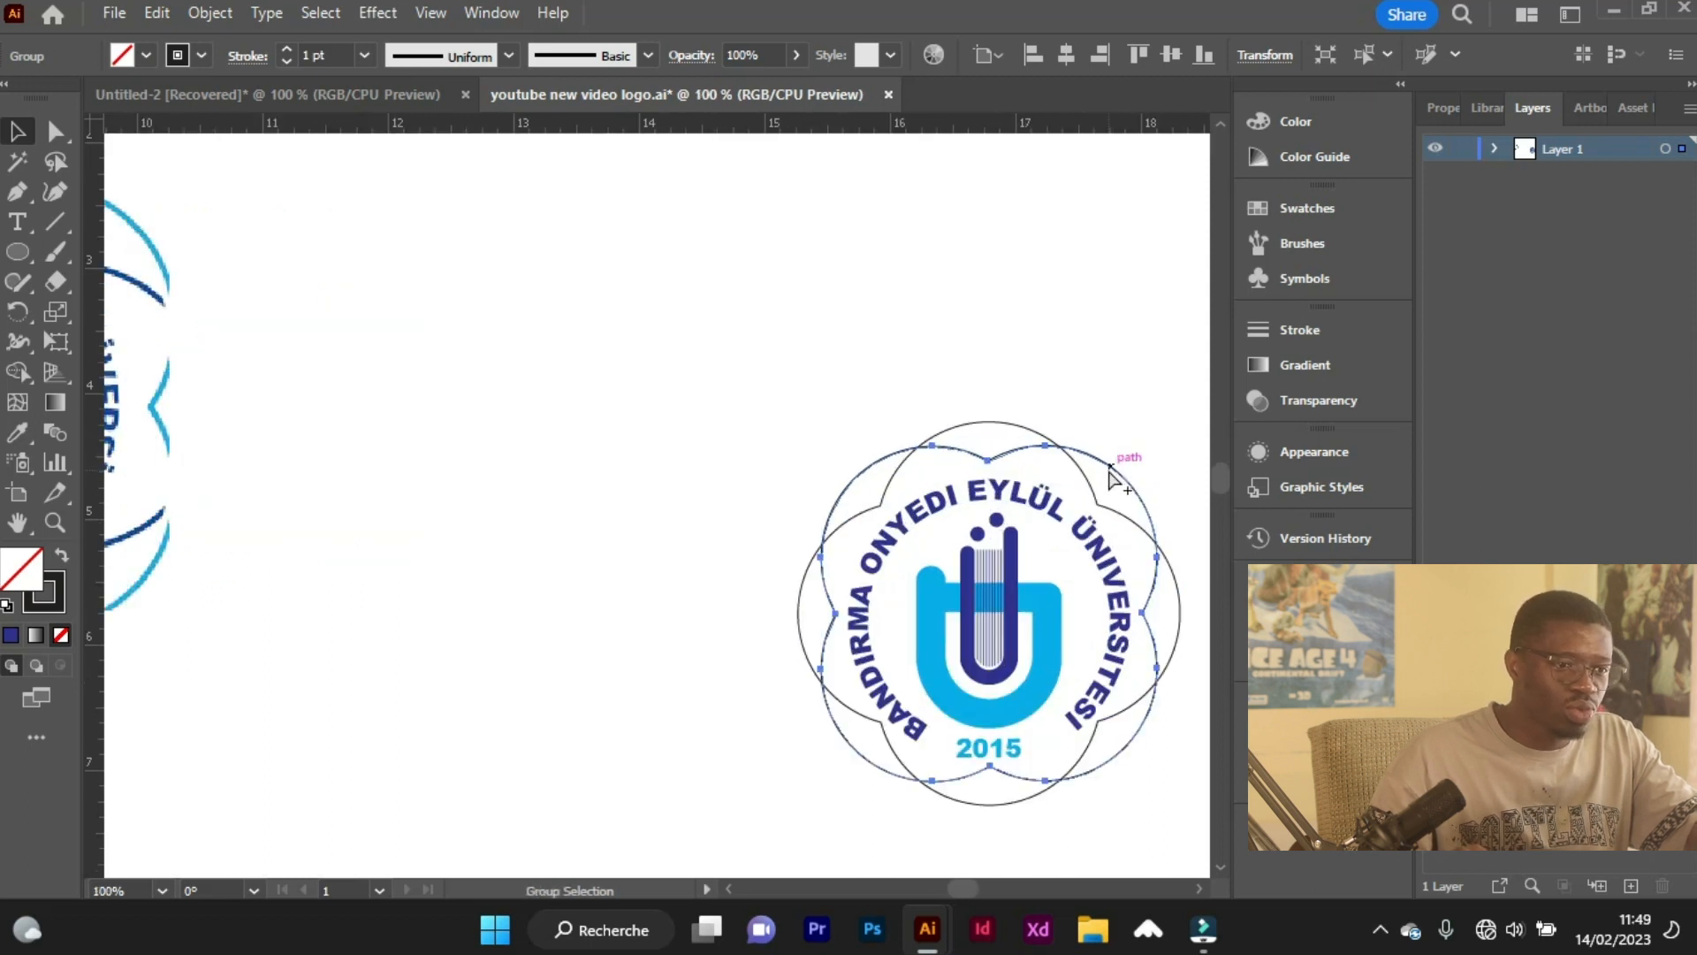
key("v")
left_click(202, 57)
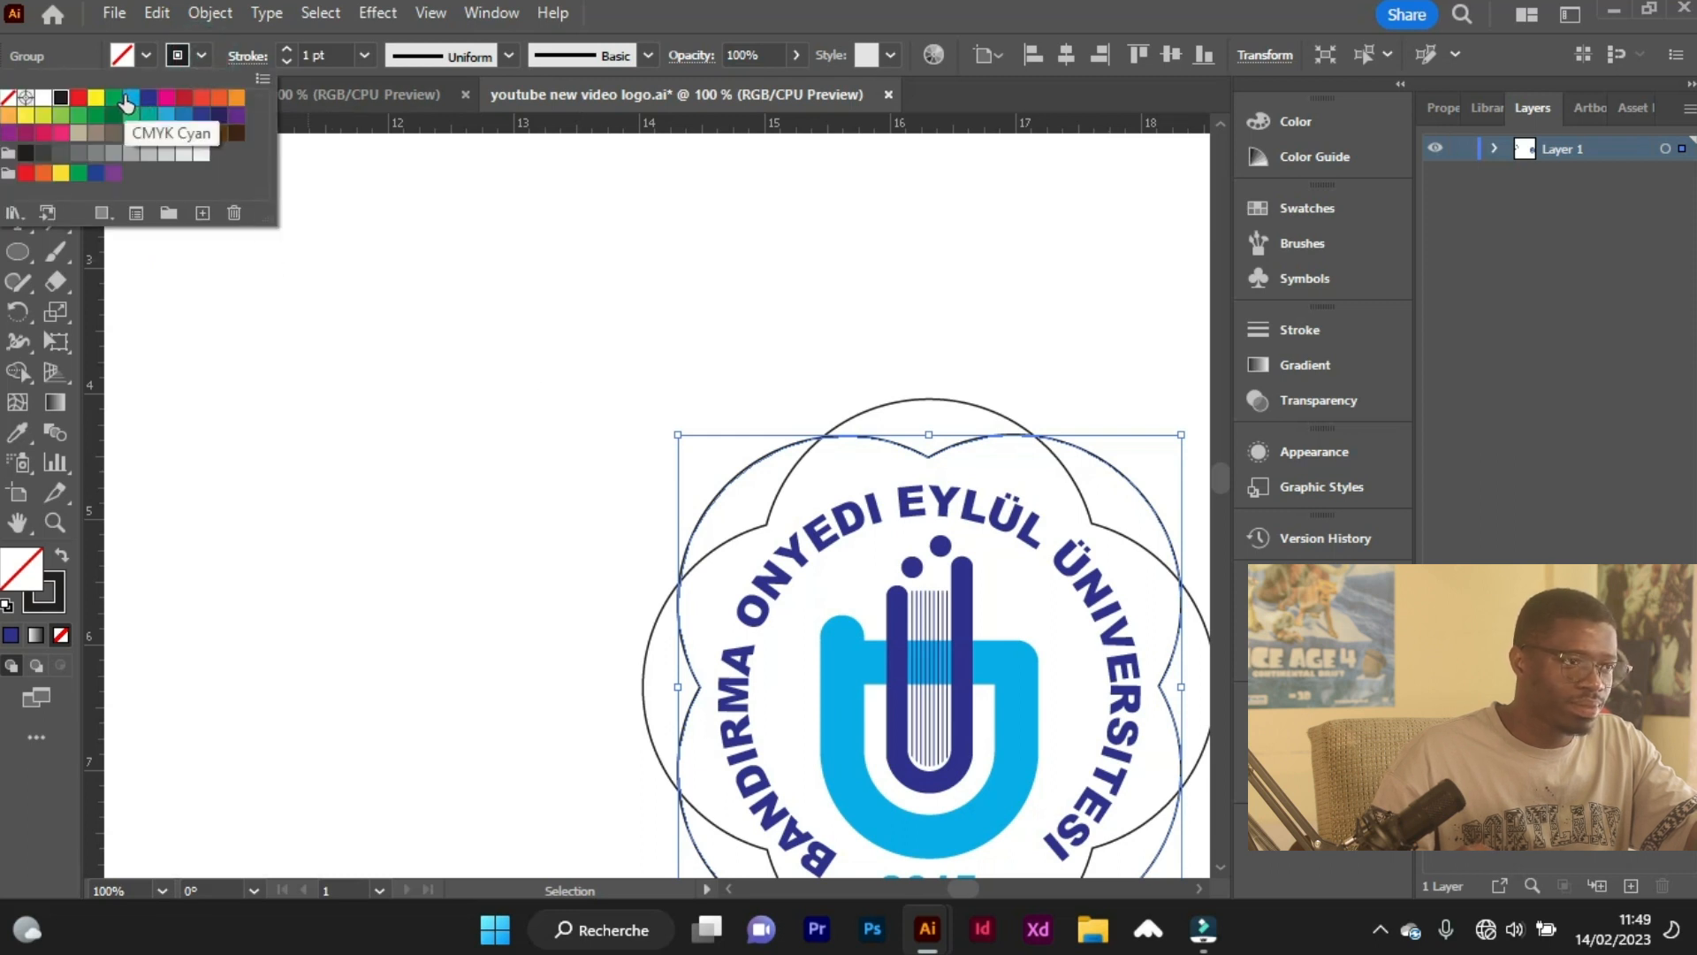
left_click(285, 52)
left_click(286, 51)
left_click(286, 49)
left_click(286, 50)
left_click(286, 50)
left_click(885, 281)
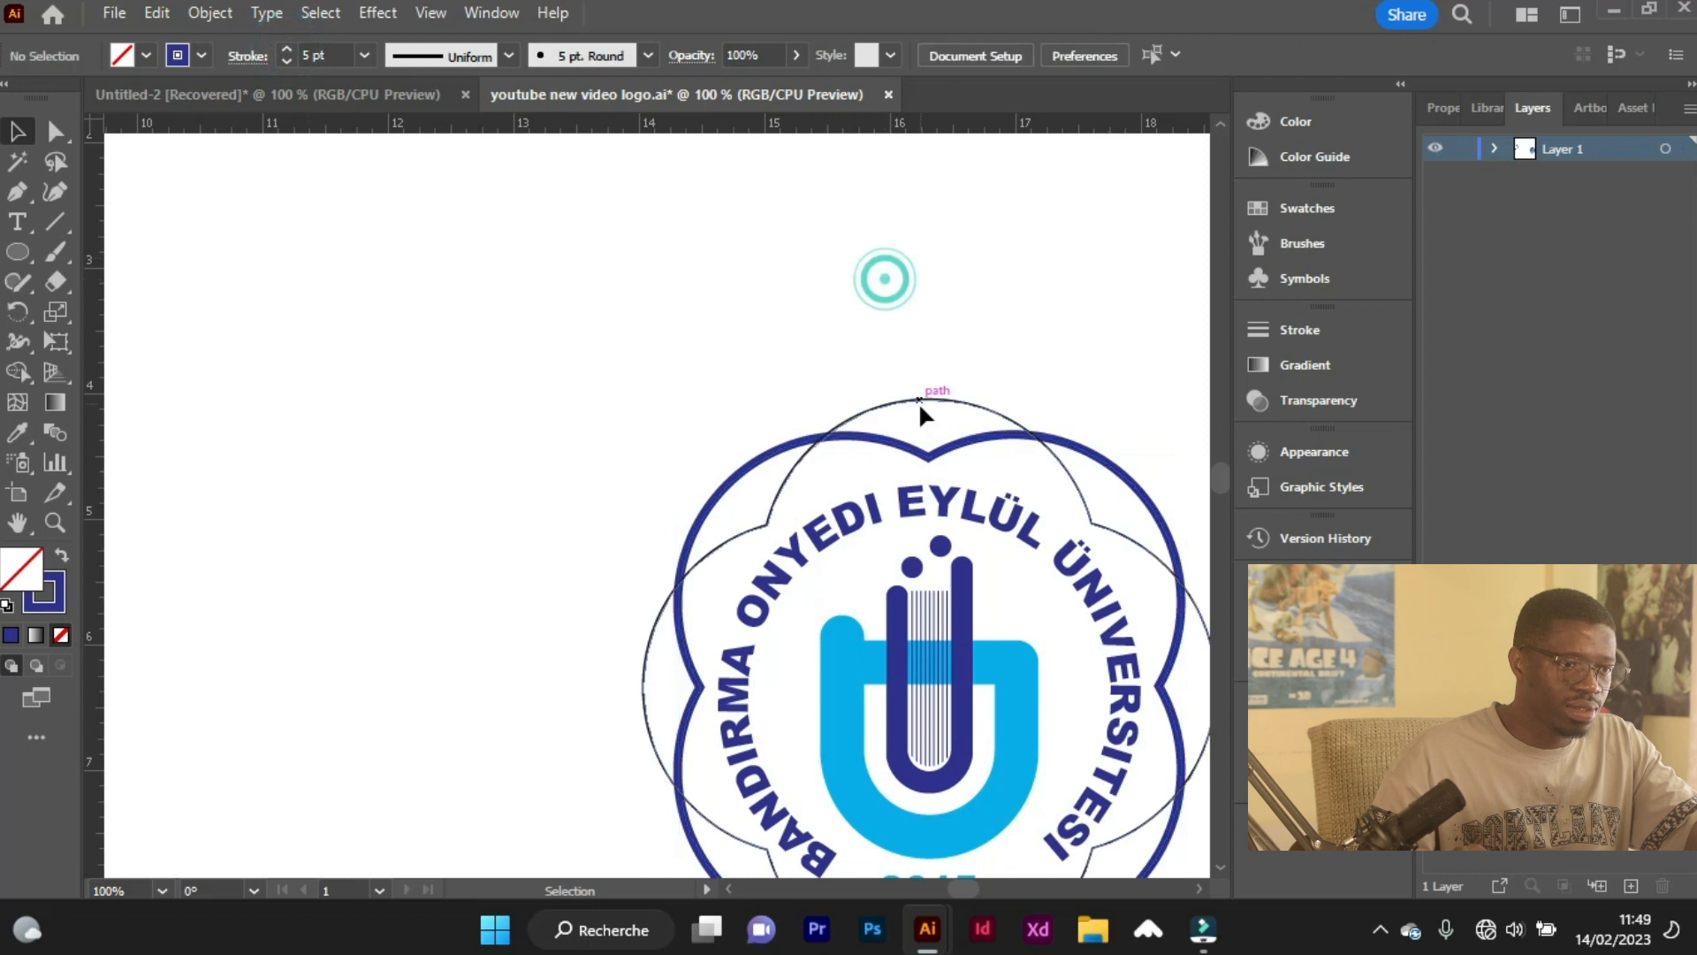
Give the rotated four-lobed outline a light blue stroke with a weight of 5 pt.
left_click(919, 396)
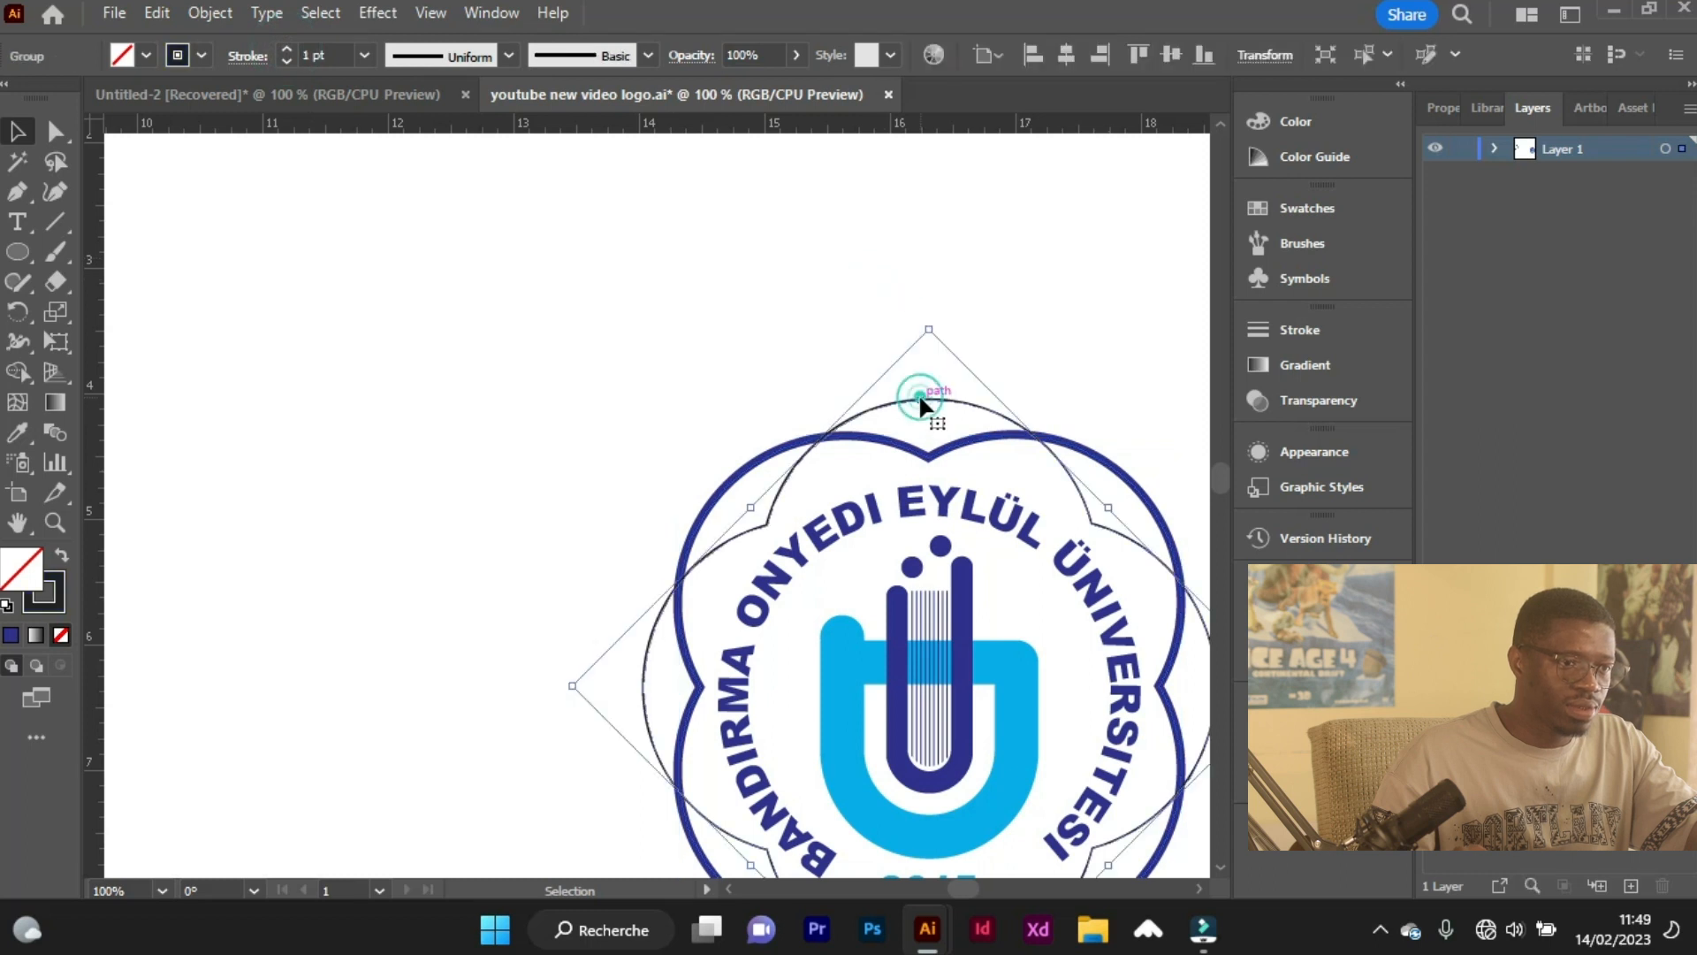
left_click(194, 56)
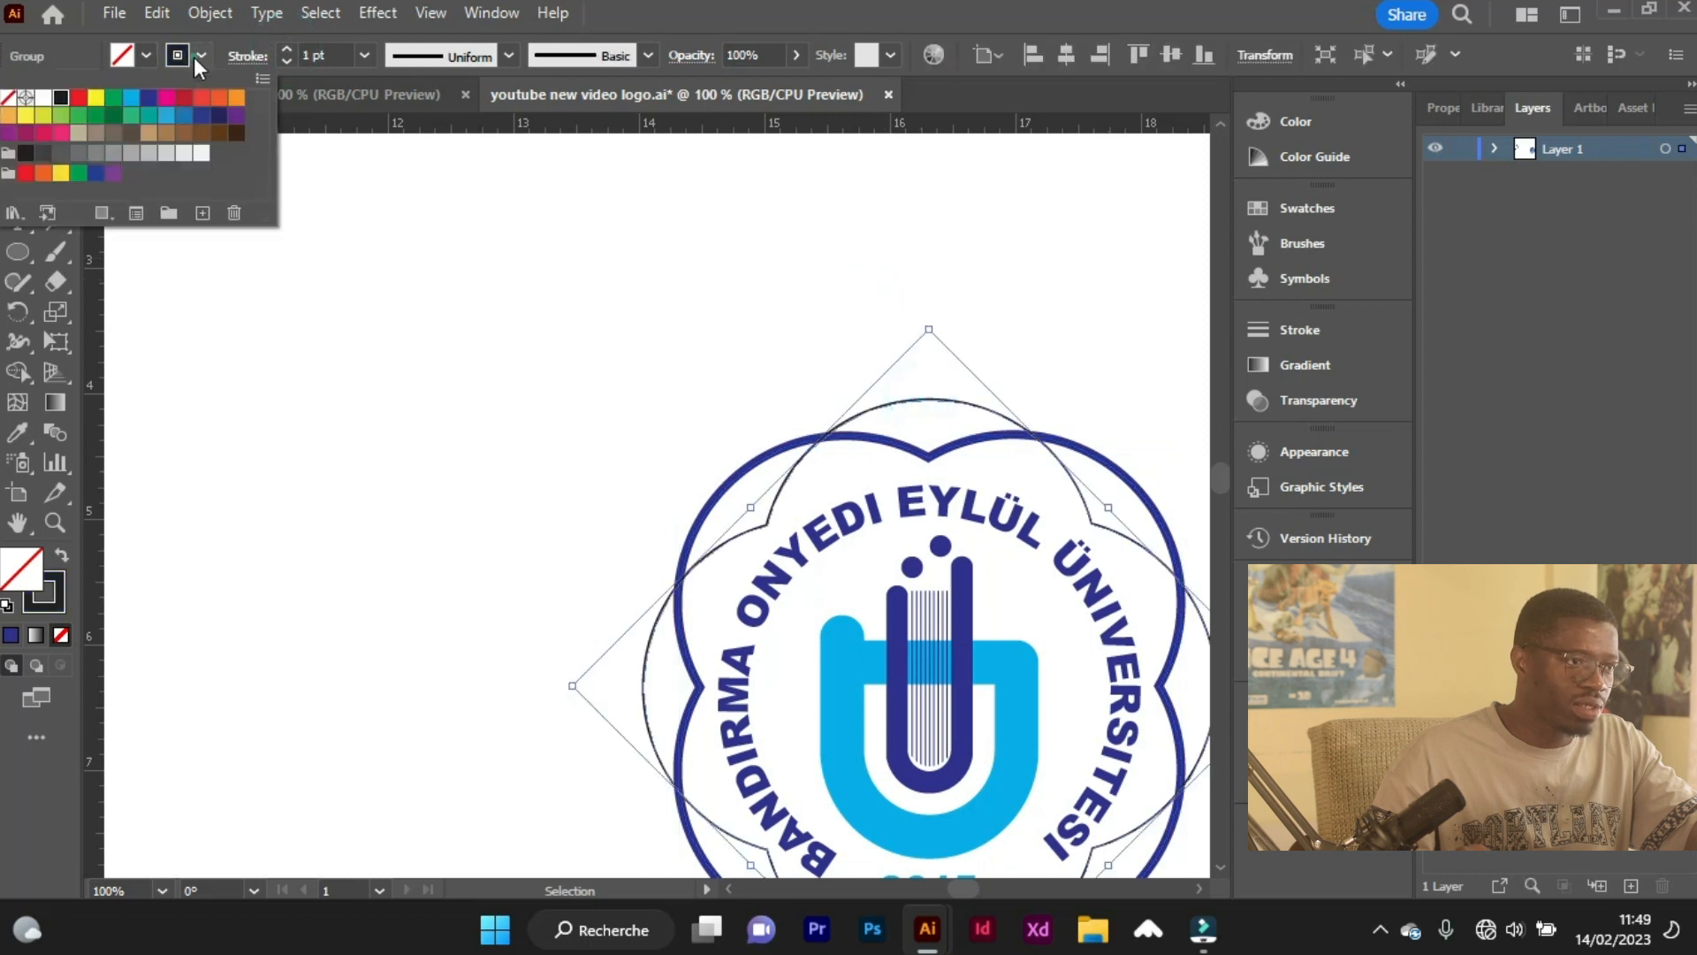
left_click(130, 100)
left_click(283, 49)
left_click(284, 50)
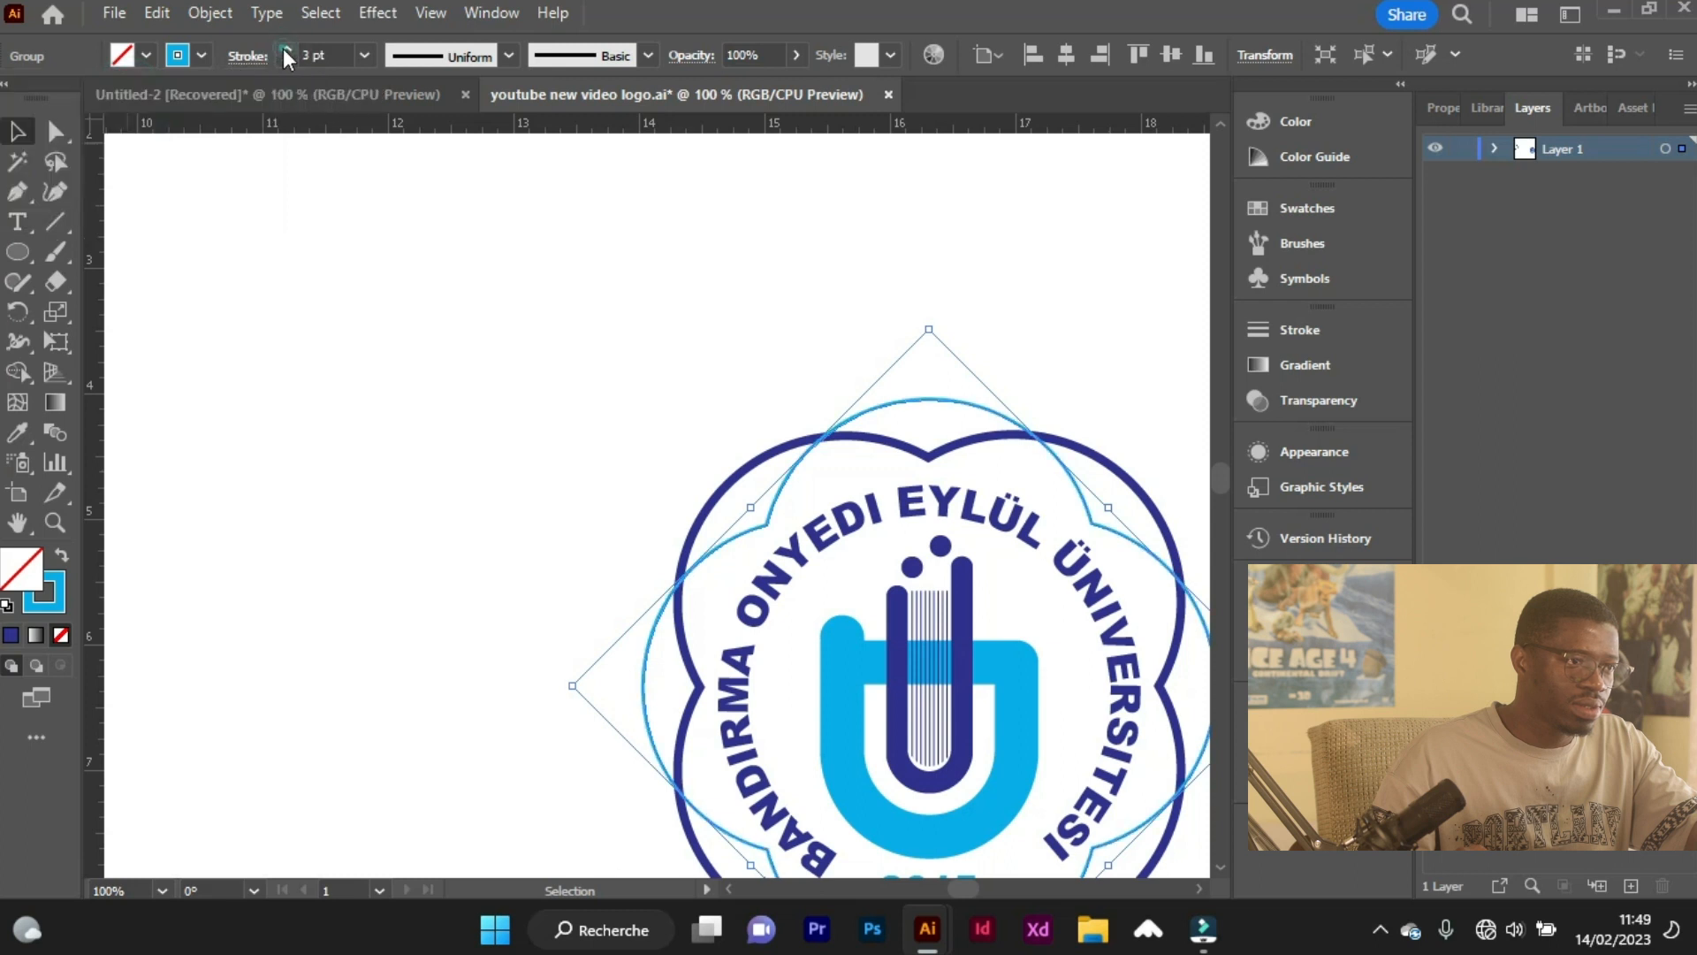
left_click(284, 49)
left_click(284, 49)
left_click(304, 343)
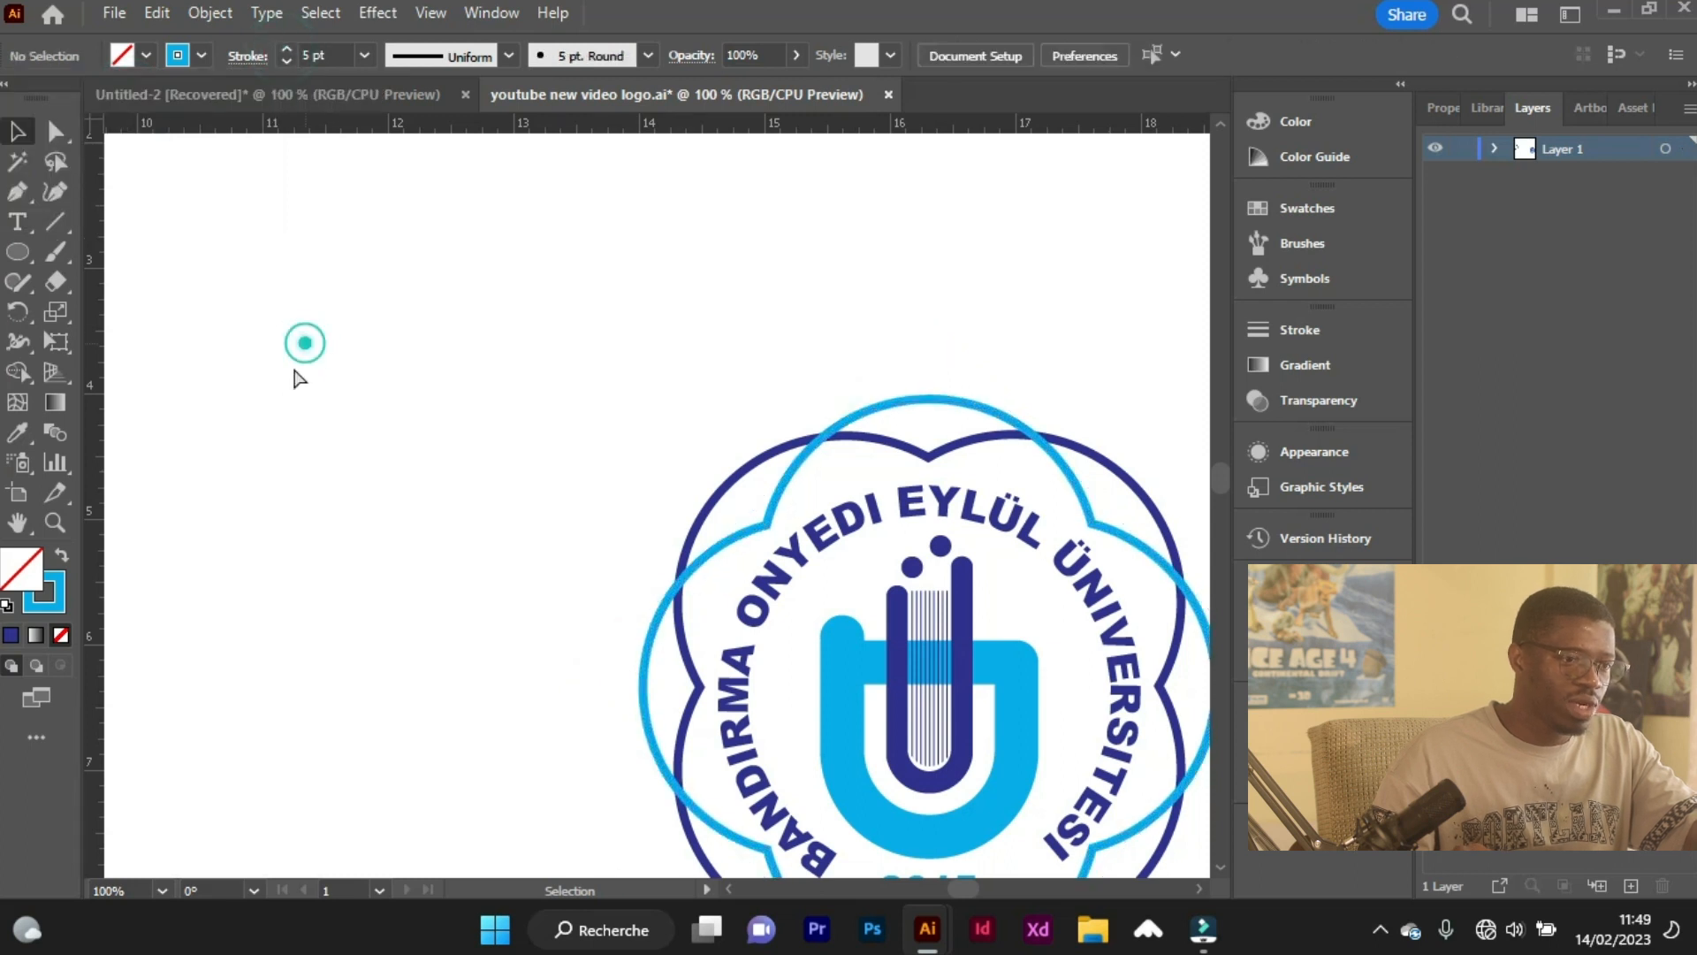
Check the border colours against the reference logo and recolour the rotated outline's stroke dark blue.
scroll(290, 378, "left", 1)
scroll(288, 382, "down", 1)
scroll(284, 384, "left", 4)
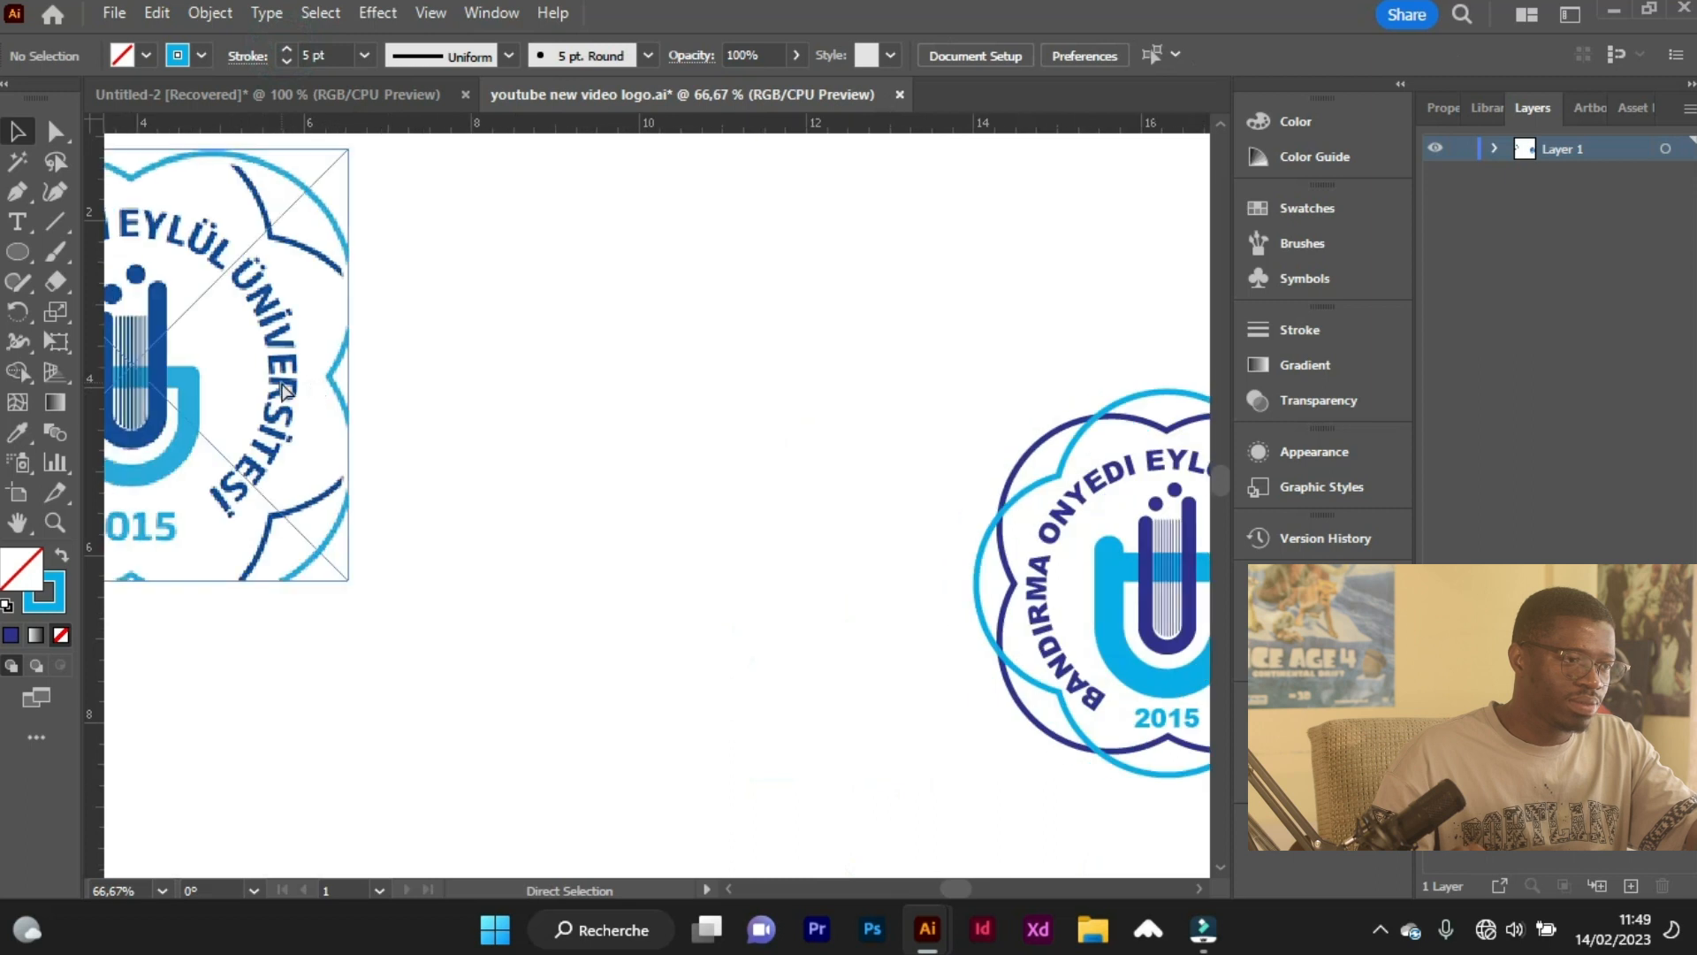
scroll(283, 389, "left", 3)
scroll(288, 395, "right", 4)
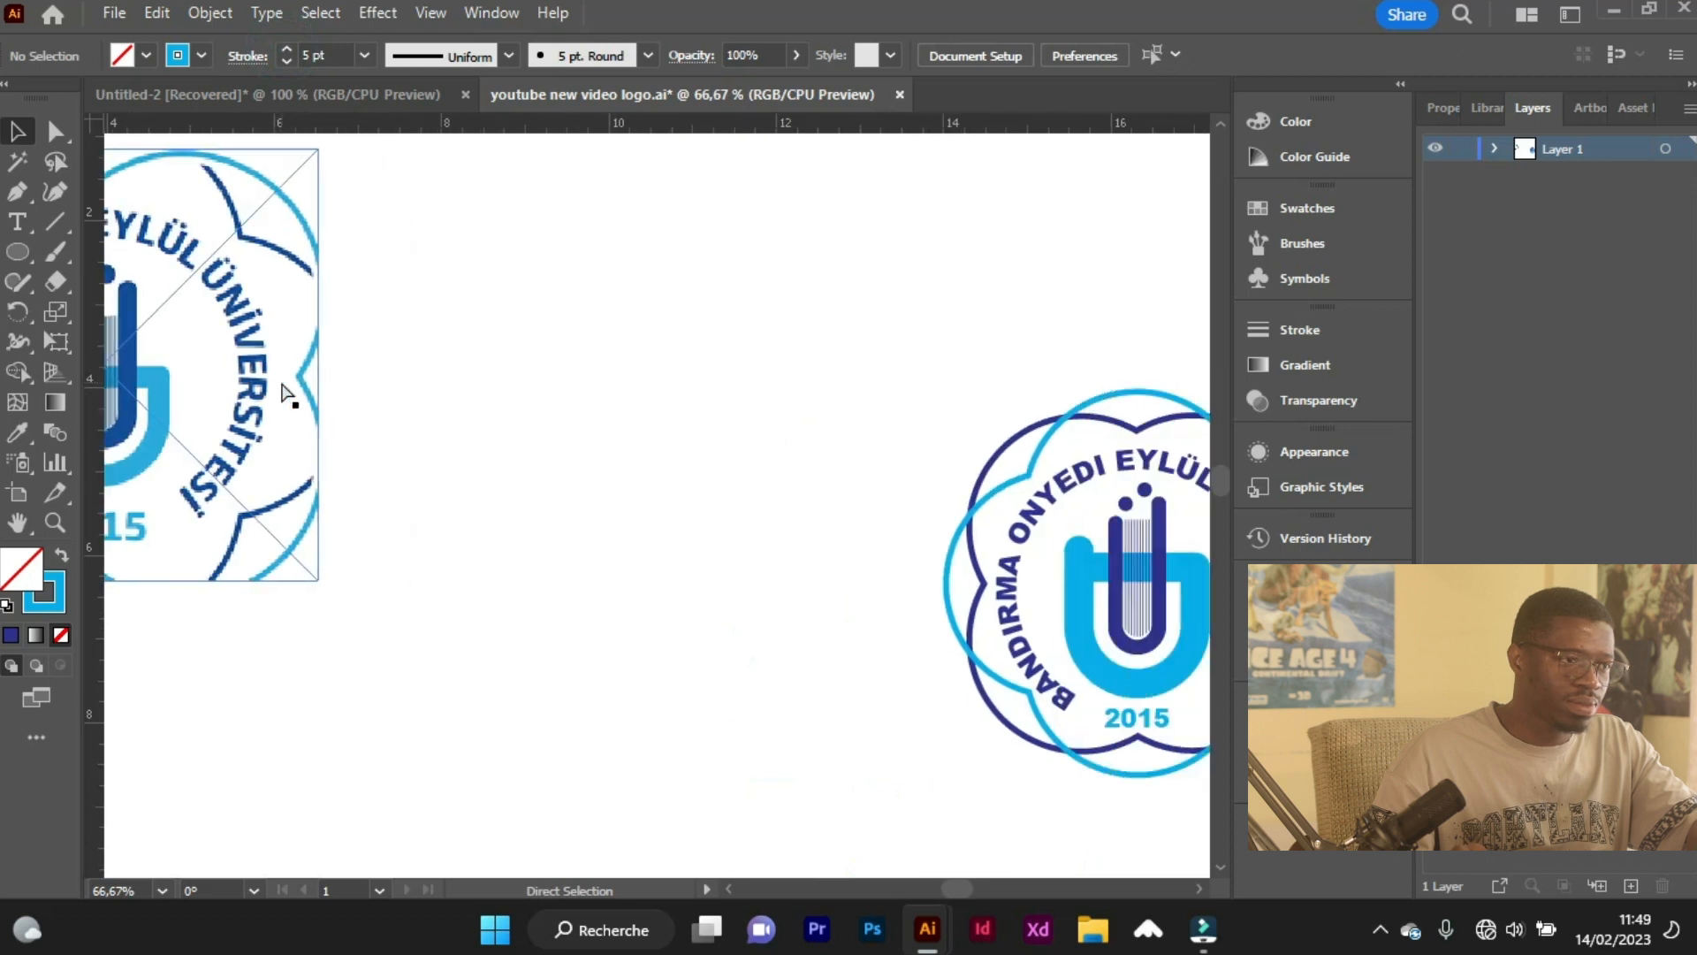
scroll(284, 390, "left", 2)
scroll(284, 390, "right", 4)
scroll(418, 428, "right", 3)
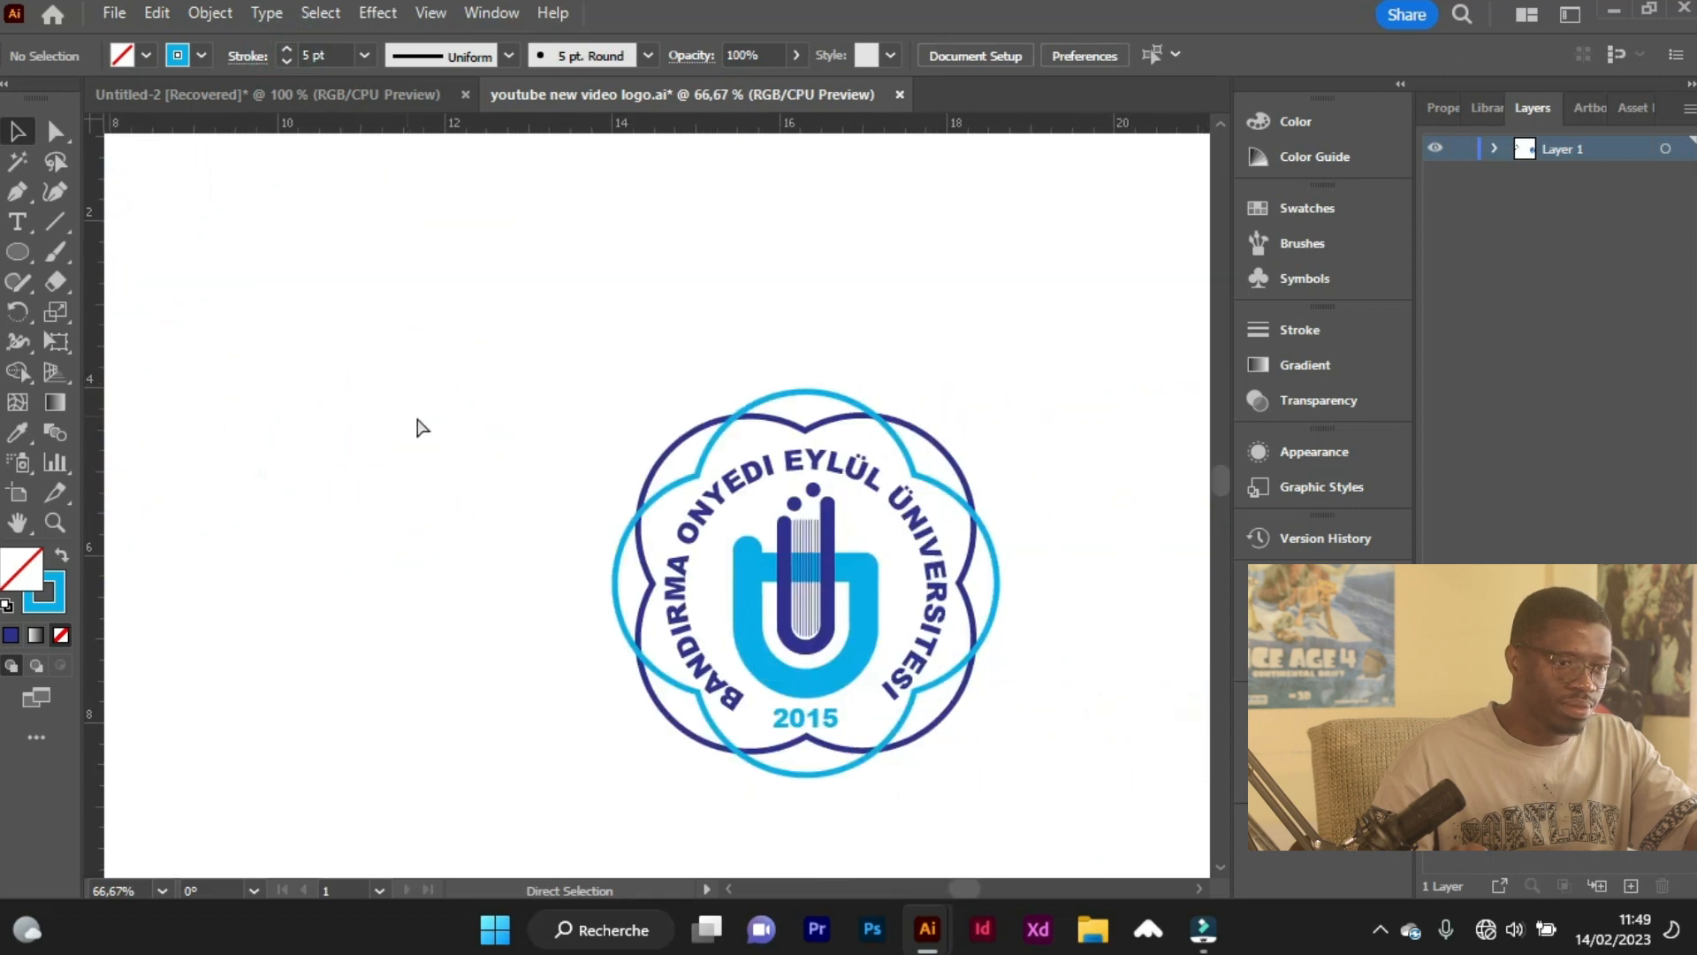
scroll(833, 533, "up", 1)
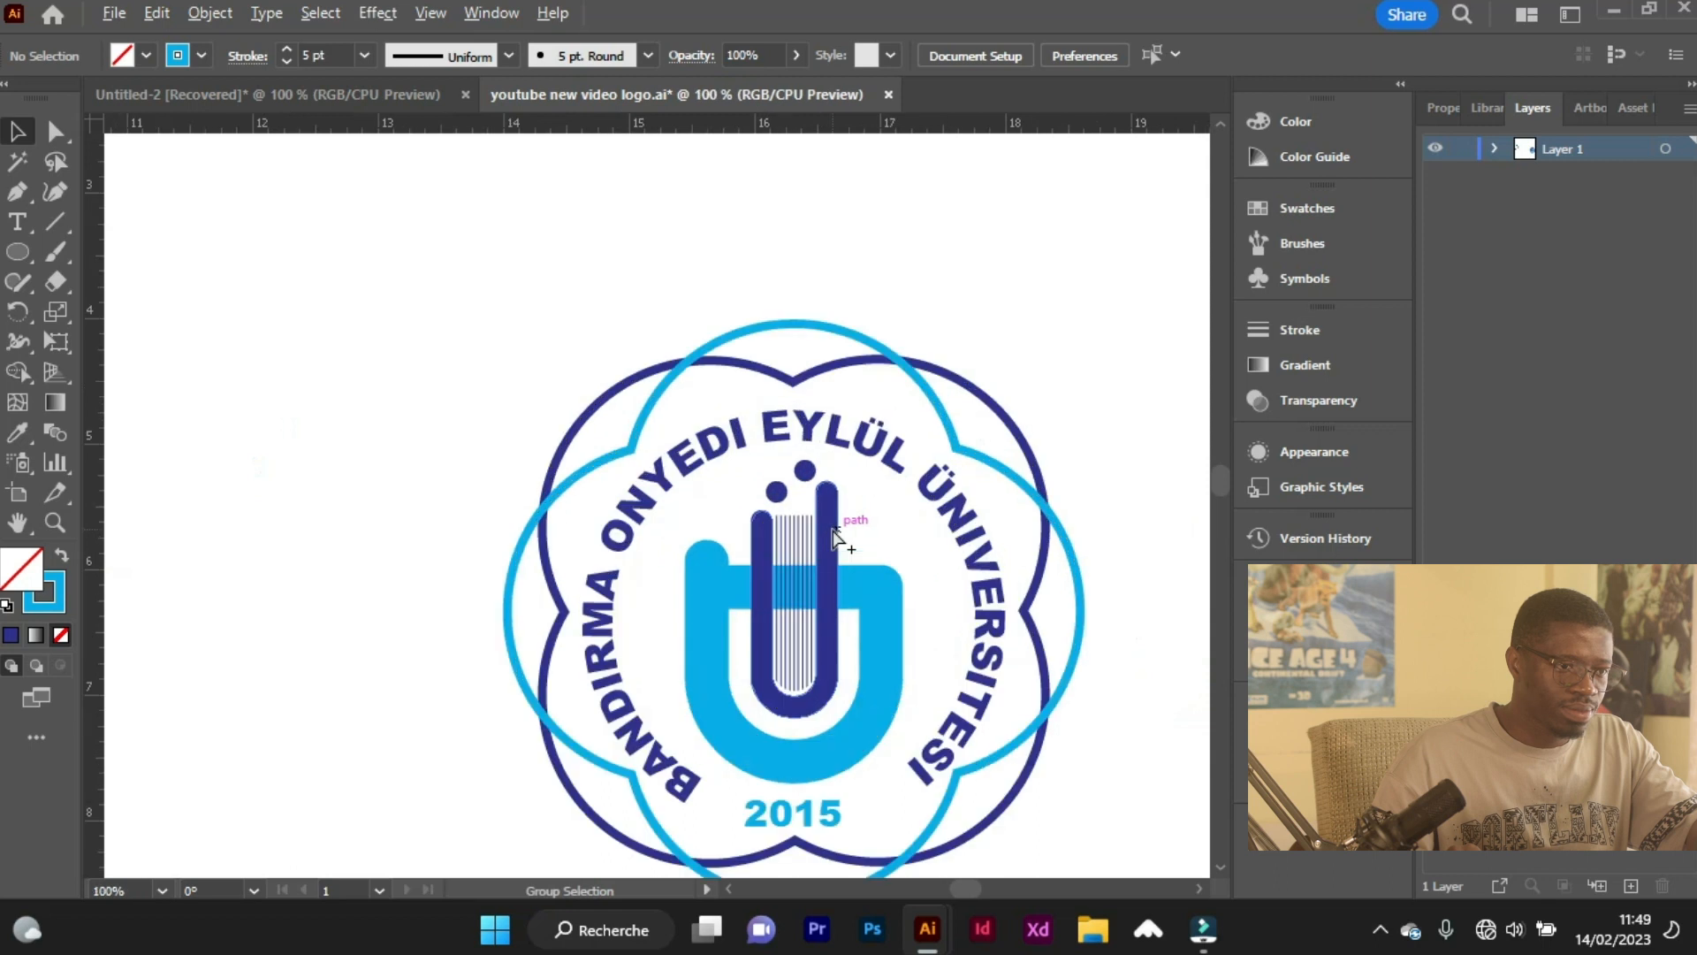
left_click(851, 333)
left_click(203, 55)
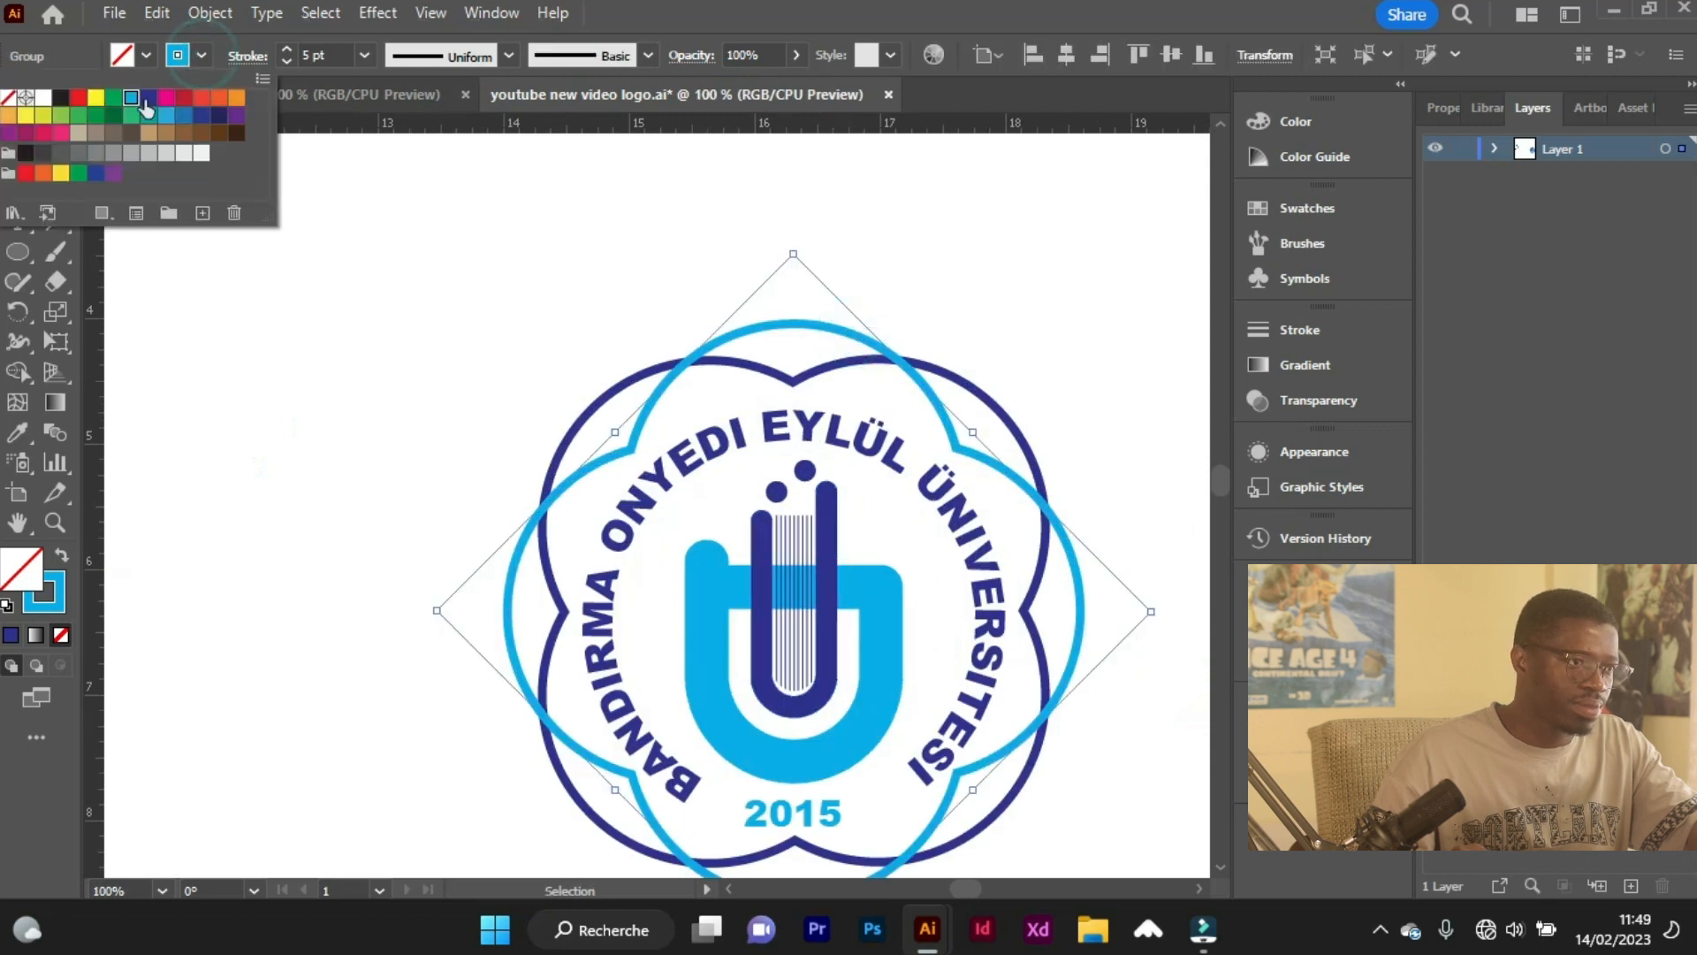
left_click(148, 98)
Recolour the unrotated four-lobed outline's stroke light blue.
left_click(600, 400)
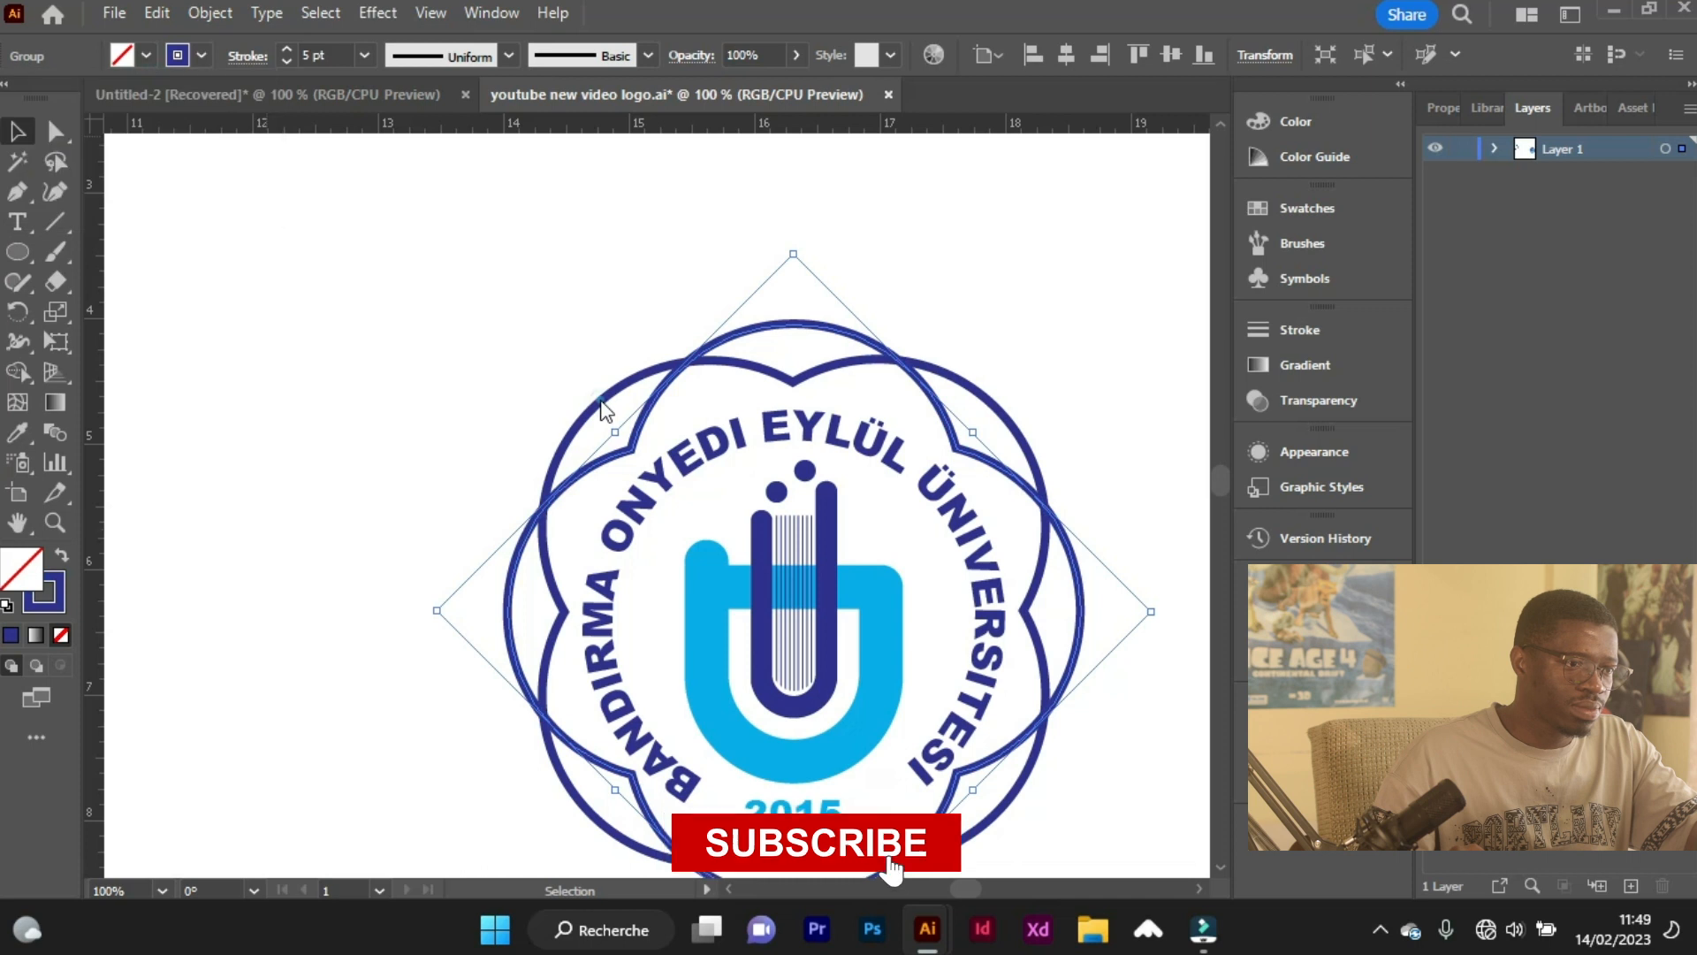
left_click(601, 400)
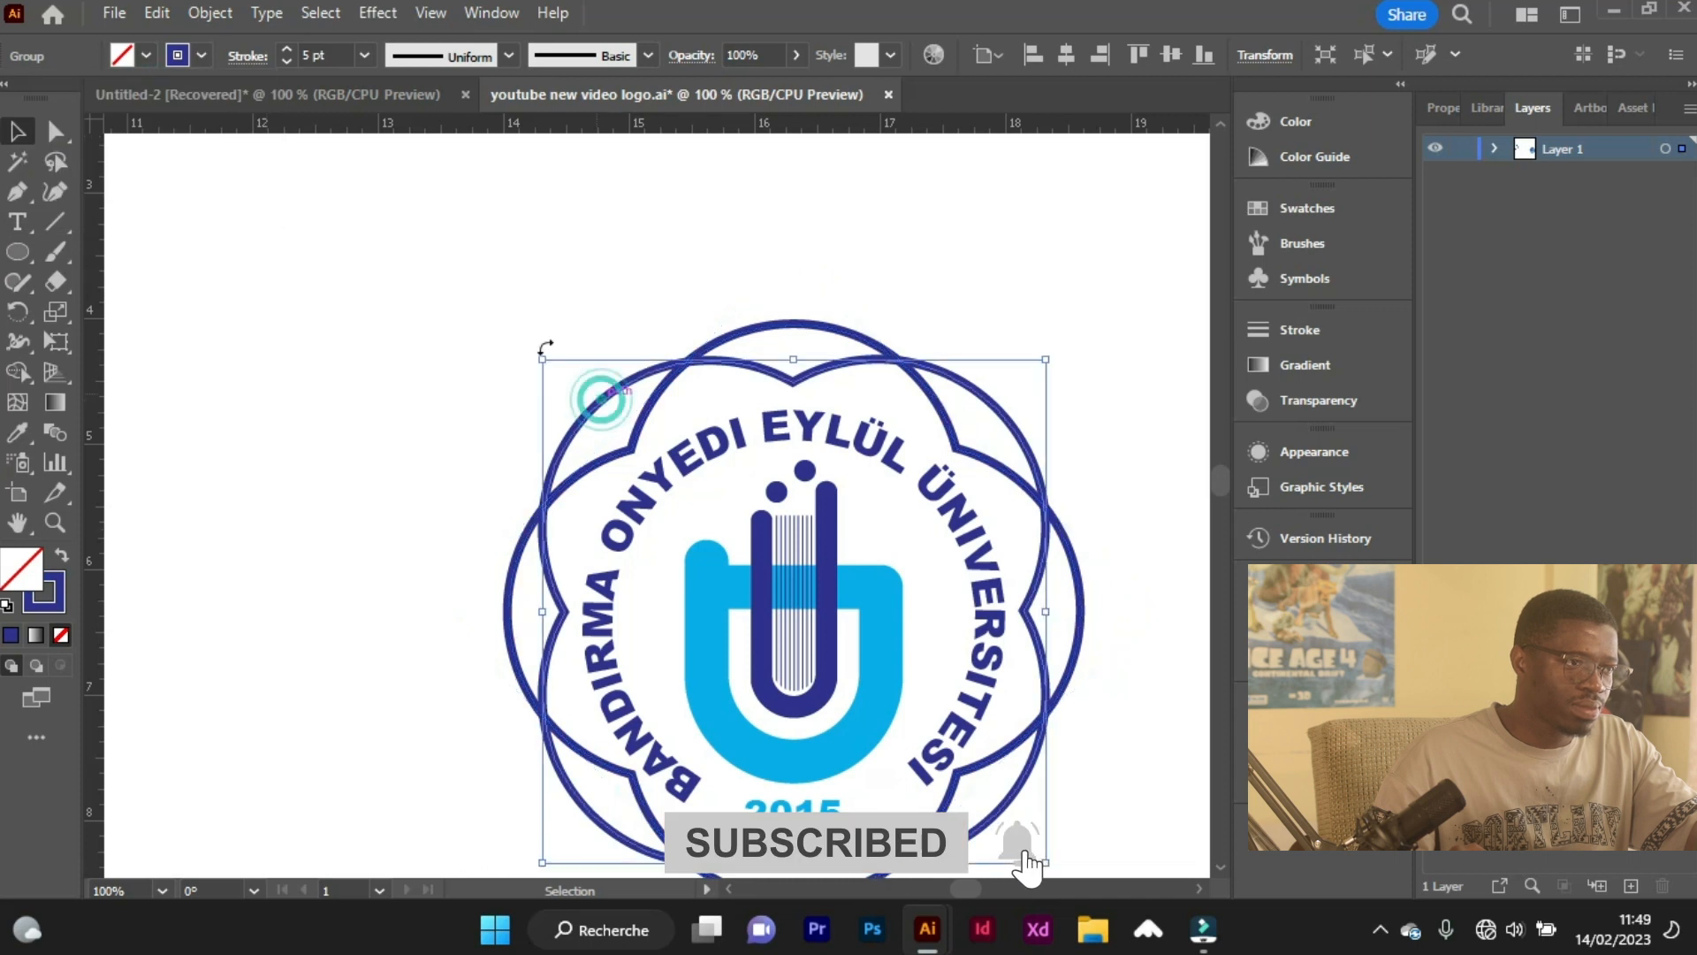
left_click(201, 56)
left_click(131, 97)
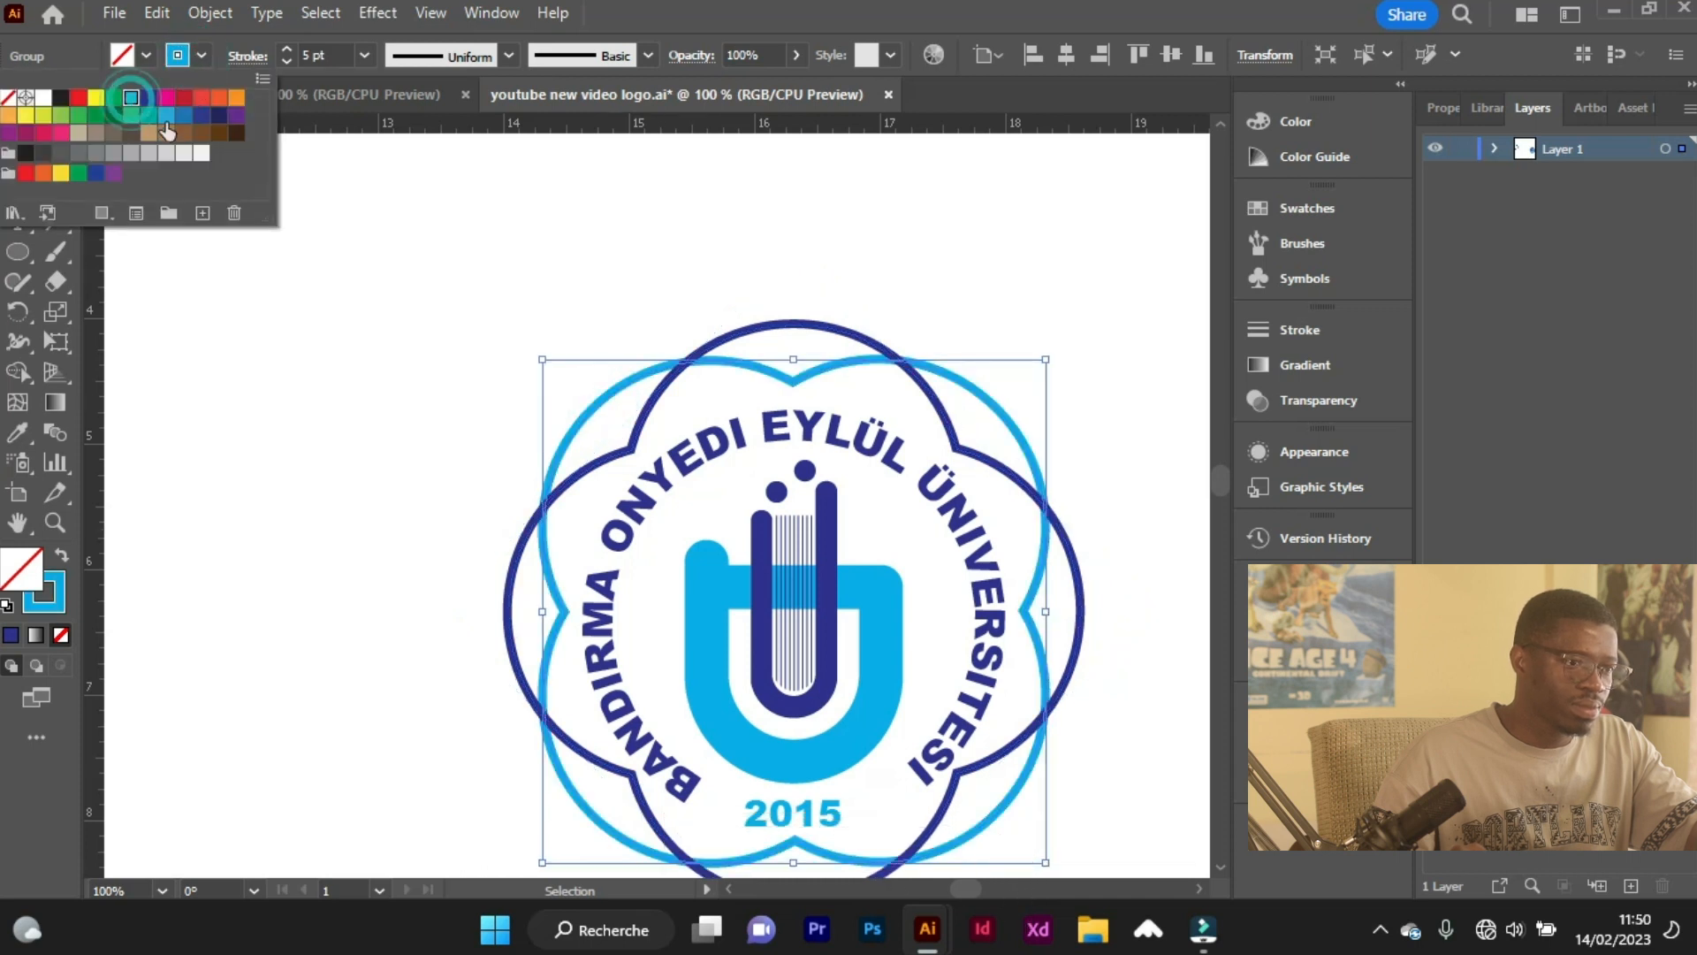
Group the emblem, the texts and both scalloped outlines into one logo.
left_click_drag(416, 347, 428, 247)
left_click_drag(842, 544, 1132, 776)
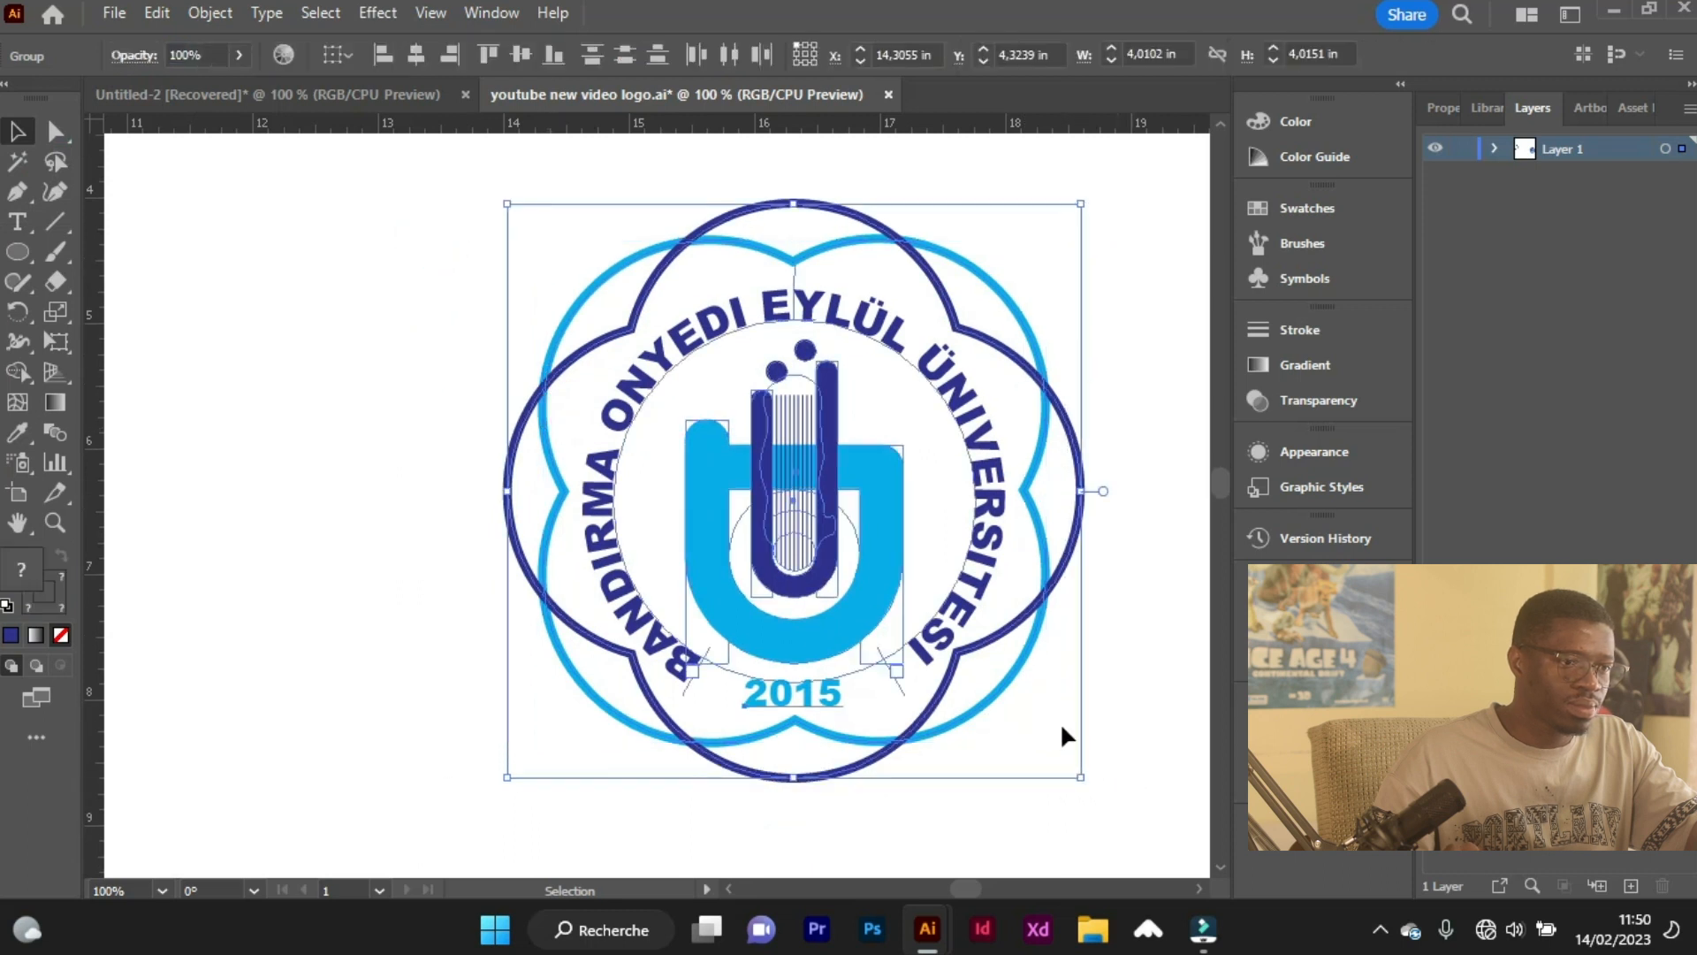
right_click(877, 605)
left_click(942, 378)
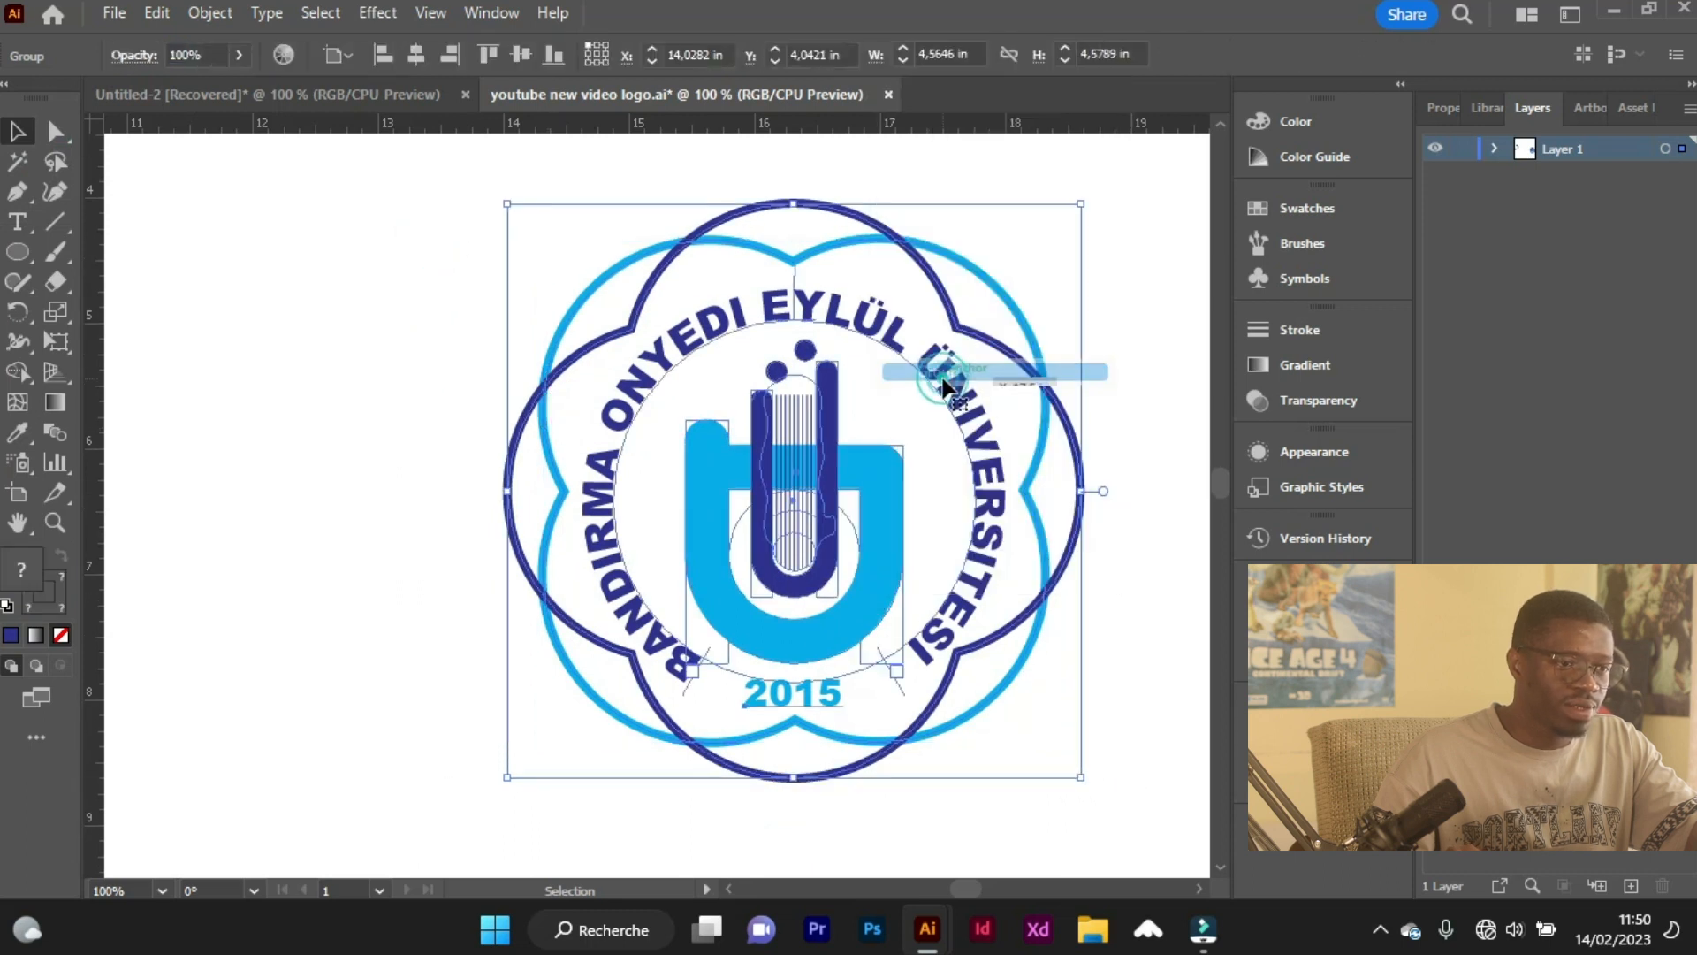
Scale the grouped logo up to about 6.80 by 6.82 in and move it next to the reference image.
scroll(1025, 541, "down", 2)
key("v")
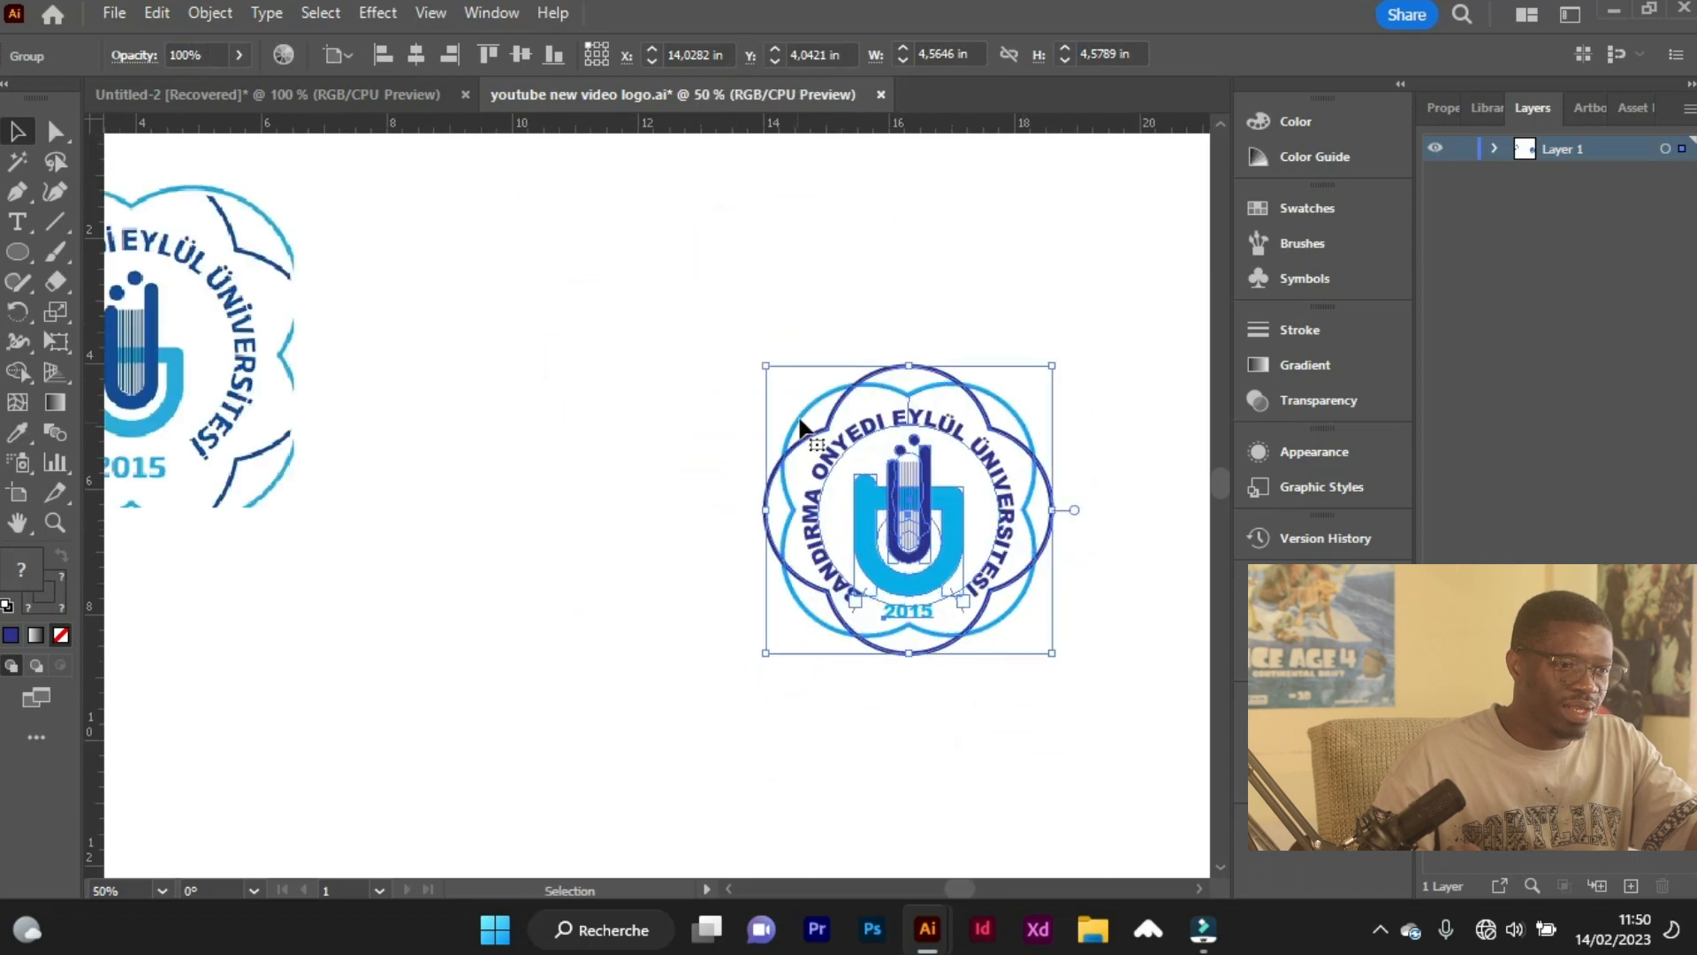
left_click_drag(766, 367, 622, 223)
key("a")
key("v")
left_click_drag(704, 565, 517, 596)
key("a")
Compare the finished vector logo side by side with the reference image.
scroll(382, 572, "left", 2)
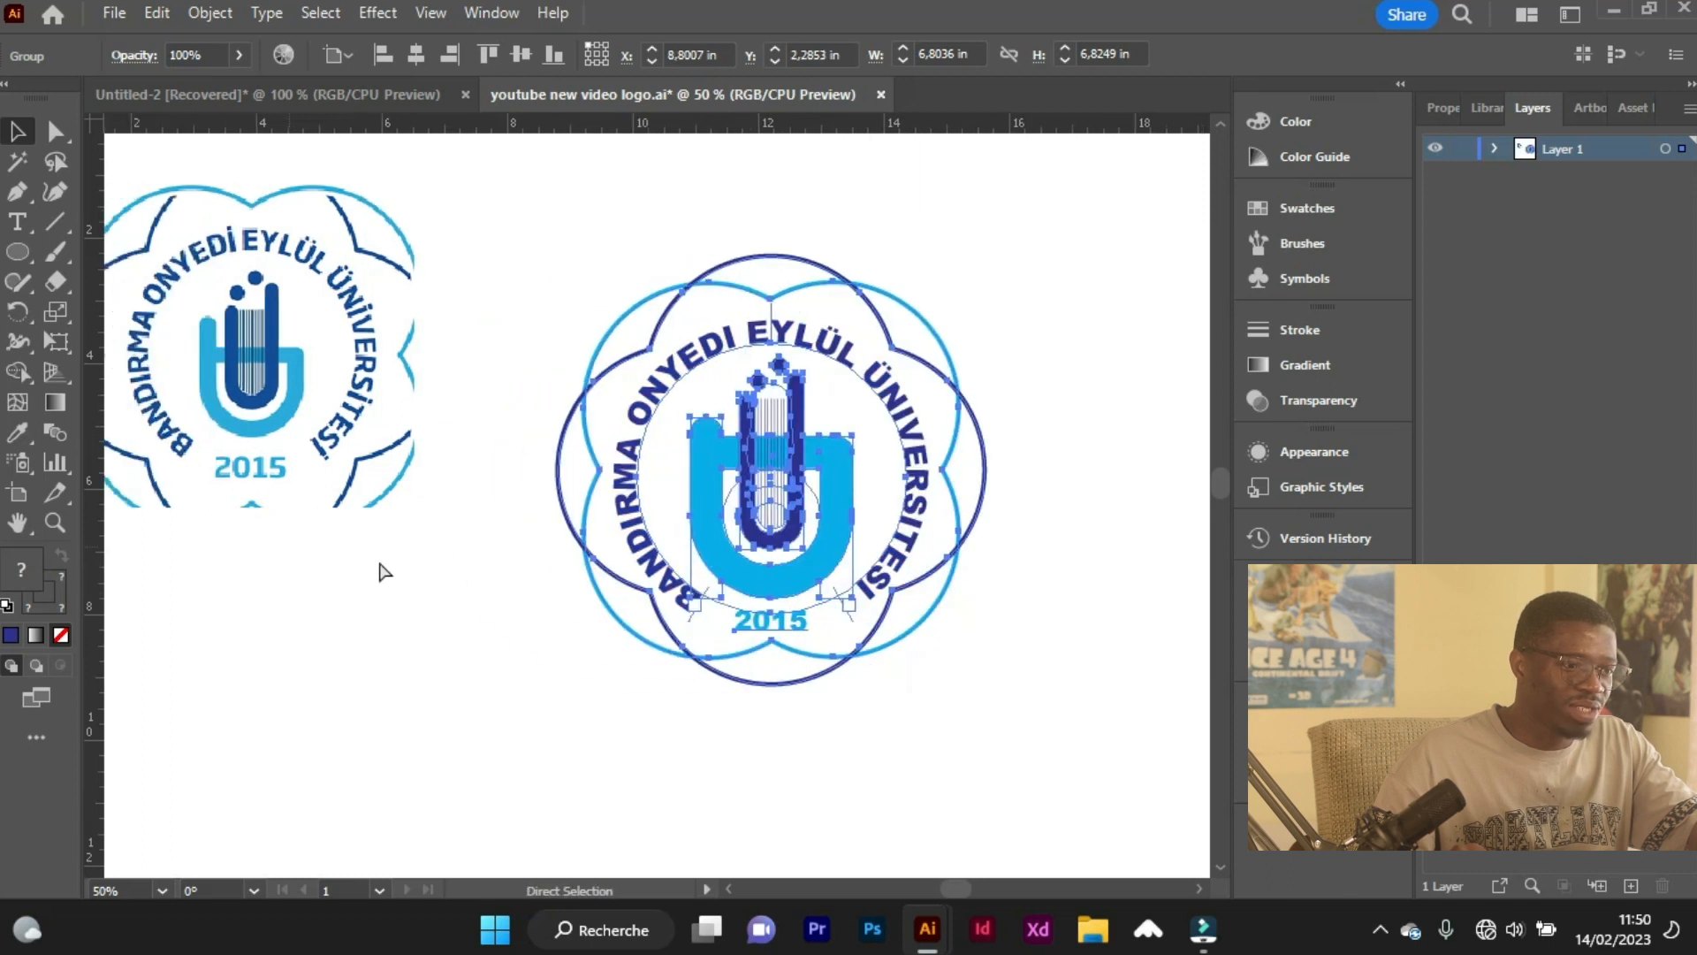
key("v")
scroll(594, 597, "left", 2)
scroll(598, 627, "up", 2)
left_click(601, 661)
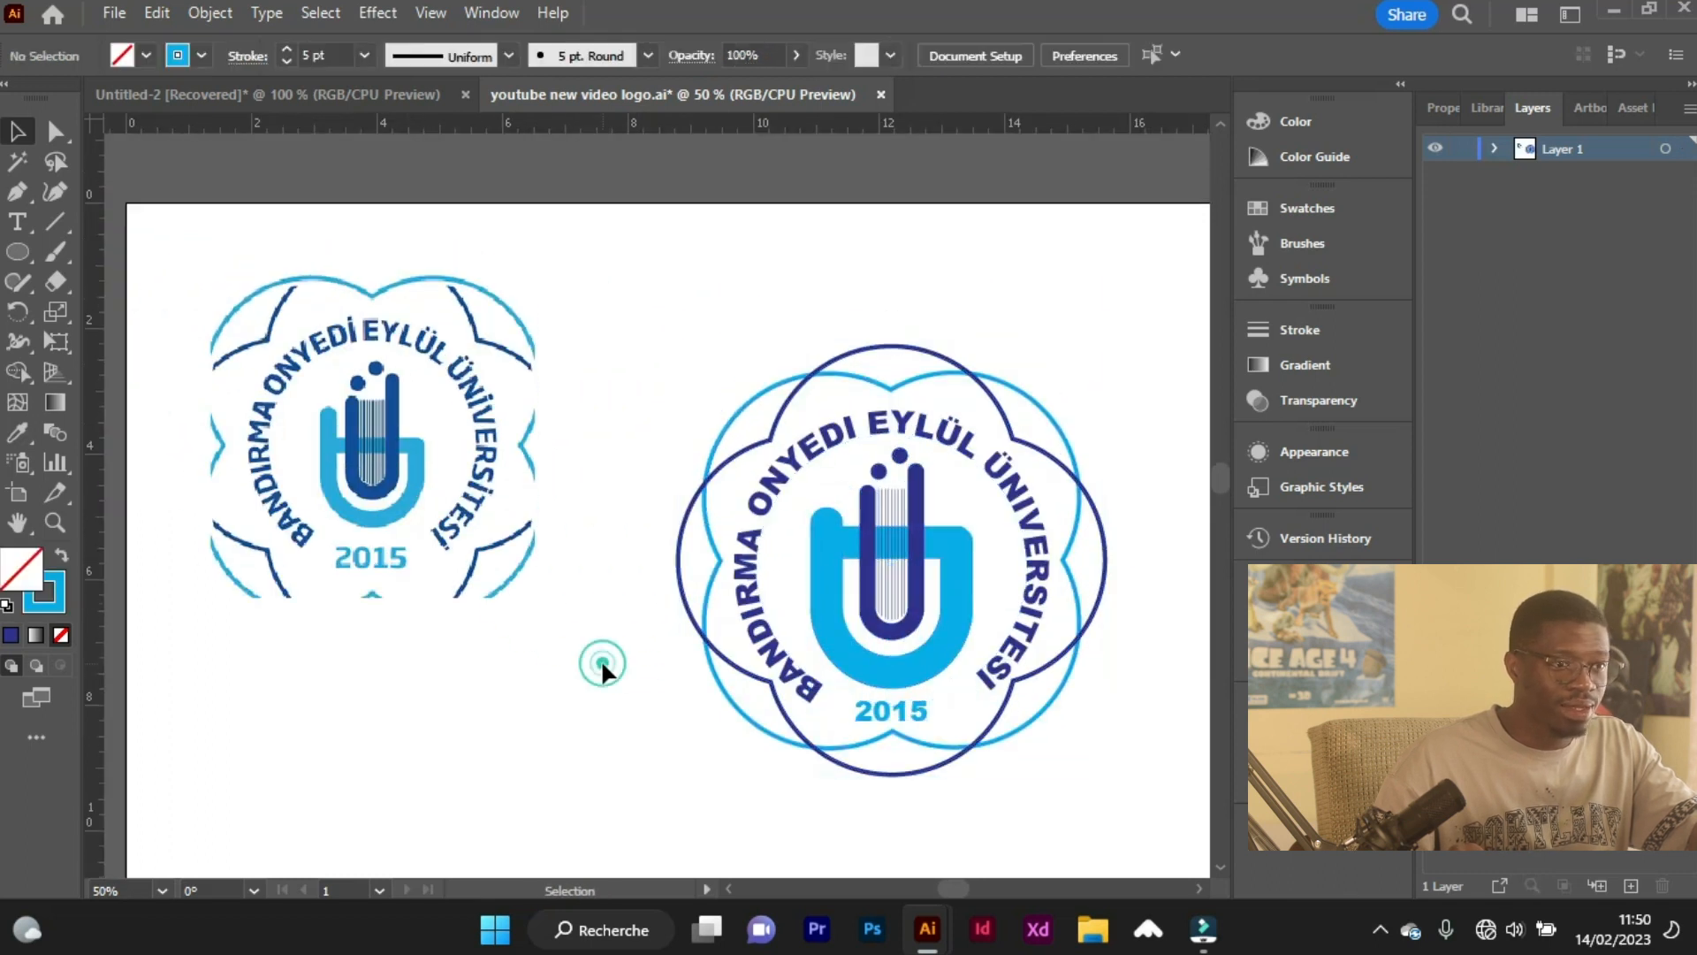
key("a")
scroll(536, 639, "down", 2)
scroll(742, 666, "right", 1)
key("v")
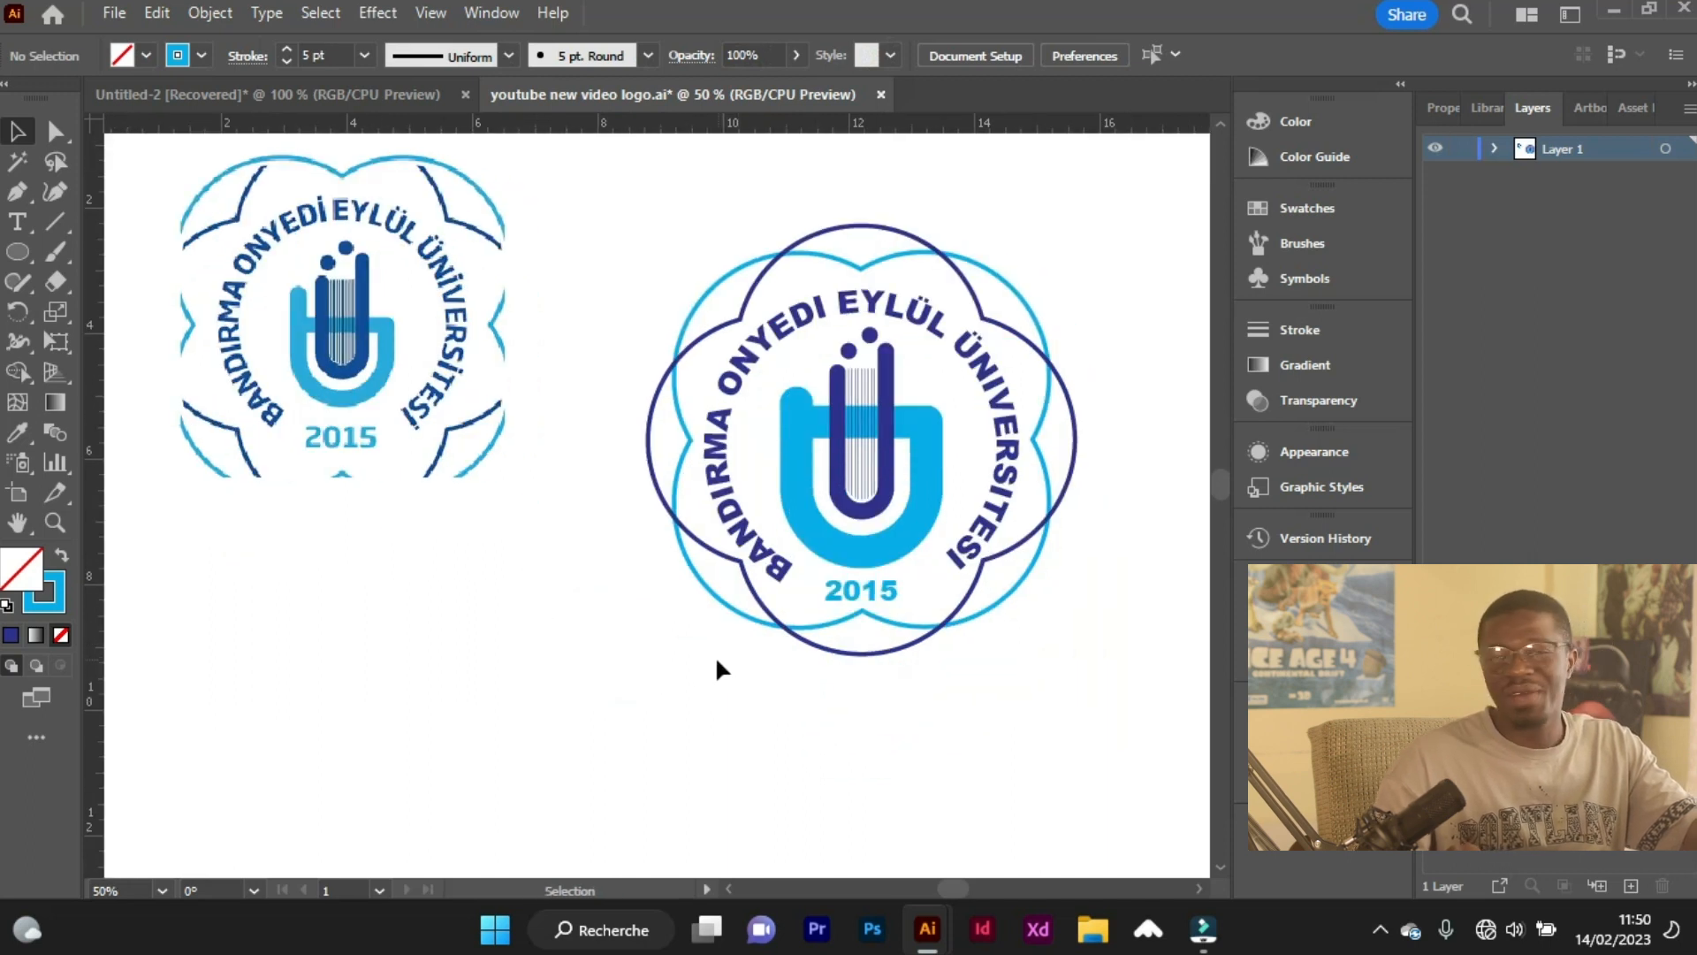